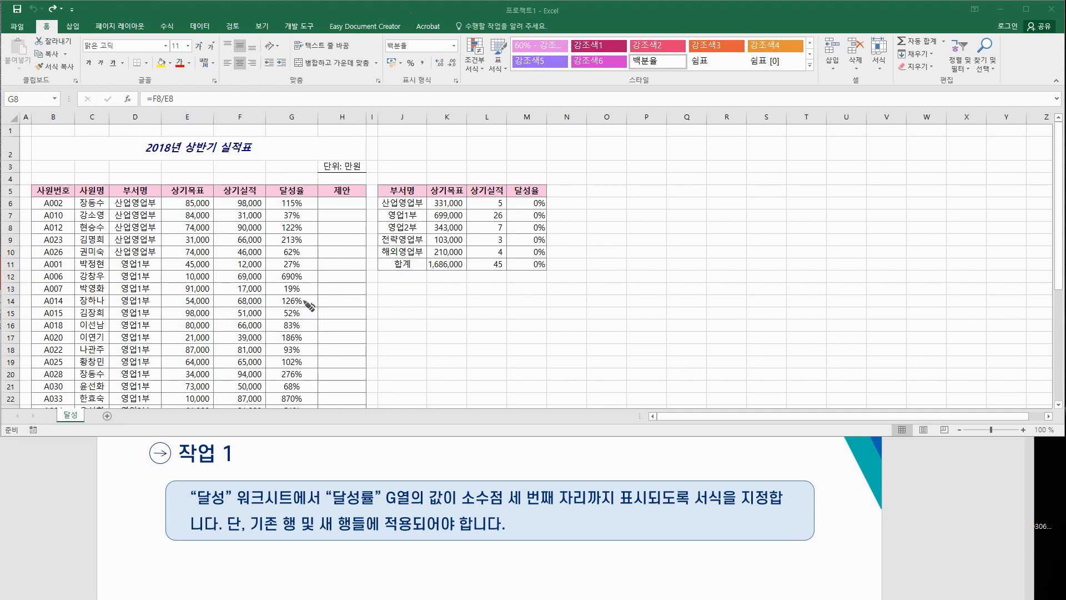
Step: Annotate the task slide, marking 서식, the three-decimal requirement and the existing/new rows note
mouse_move(727, 514)
left_mouse_down()
mouse_move(697, 486)
mouse_move(722, 489)
mouse_move(720, 474)
mouse_move(766, 456)
mouse_move(812, 471)
mouse_move(828, 450)
mouse_move(836, 464)
mouse_move(850, 457)
mouse_move(858, 440)
mouse_move(919, 448)
mouse_move(925, 465)
left_mouse_up()
left_click(925, 465)
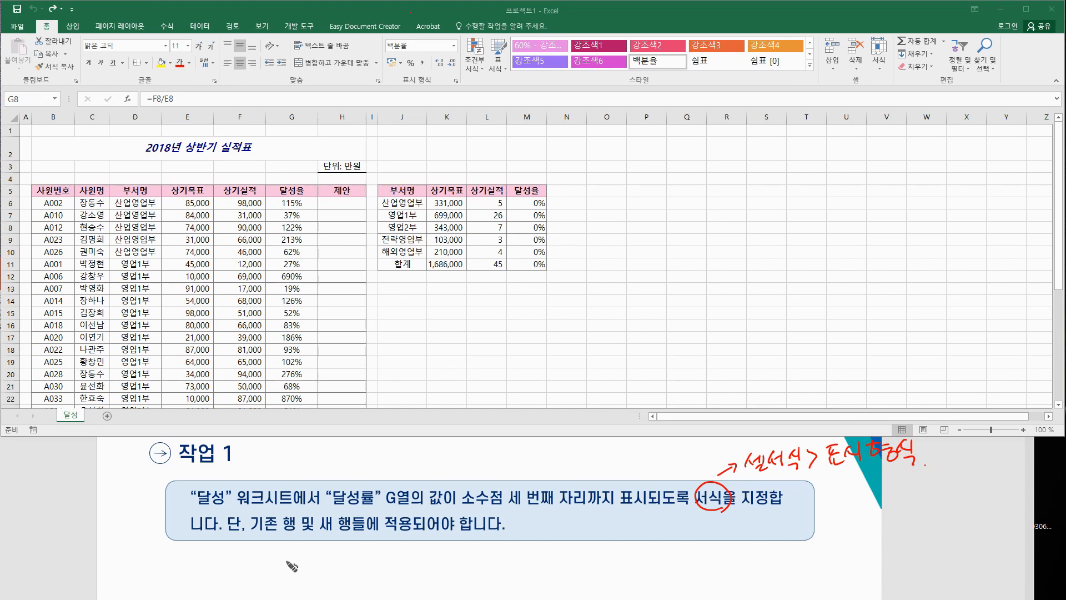
left_click_drag(462, 503, 647, 506)
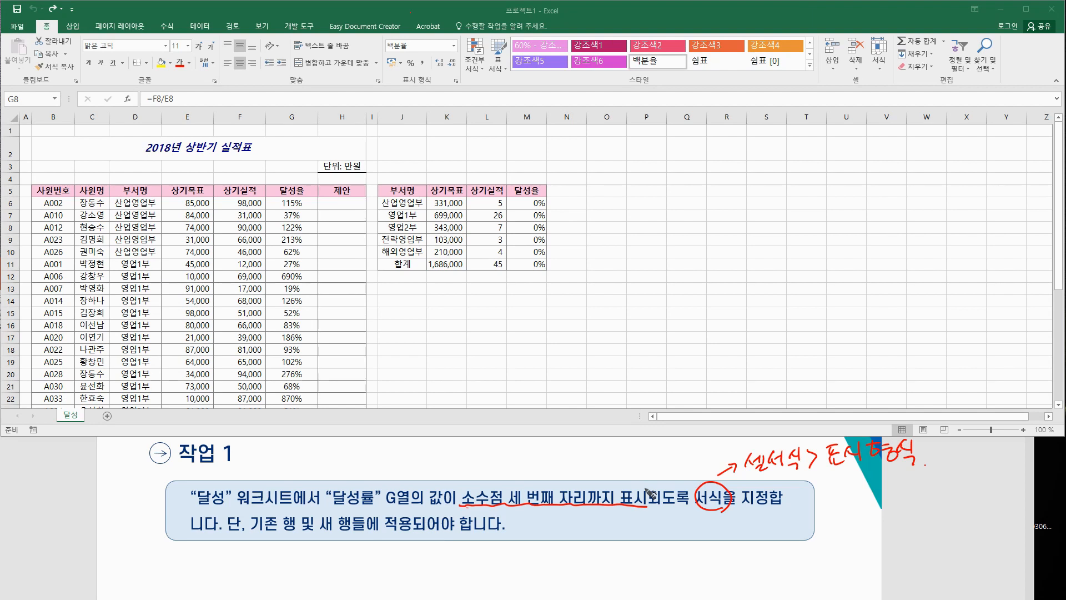
mouse_move(223, 547)
left_mouse_down()
mouse_move(232, 537)
mouse_move(482, 534)
left_mouse_up()
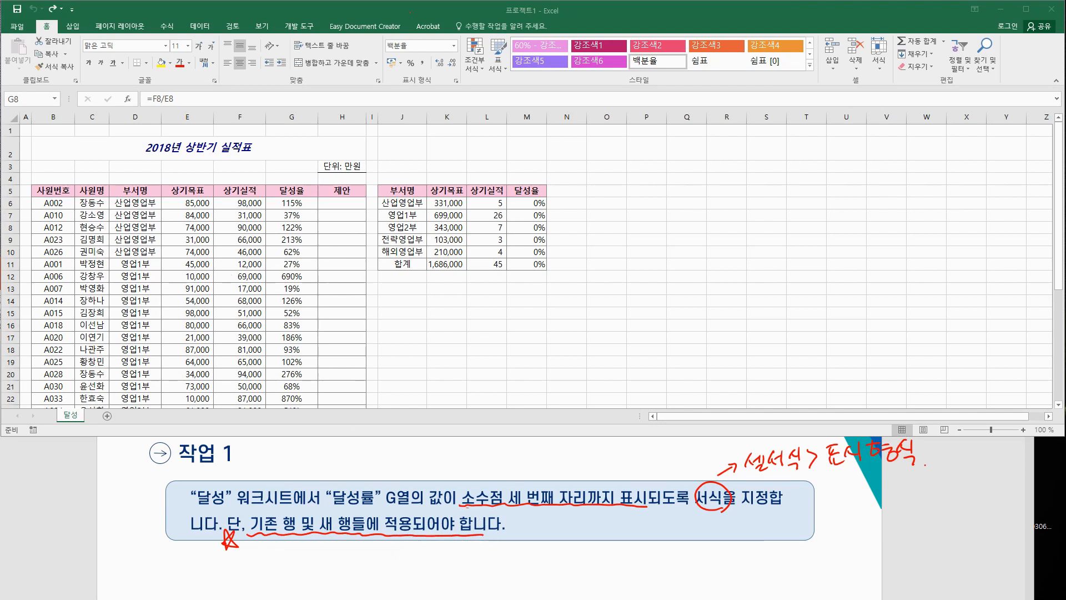
Step: Select the achievement rates from G6 down past the table's last row in column G
left_click(302, 203)
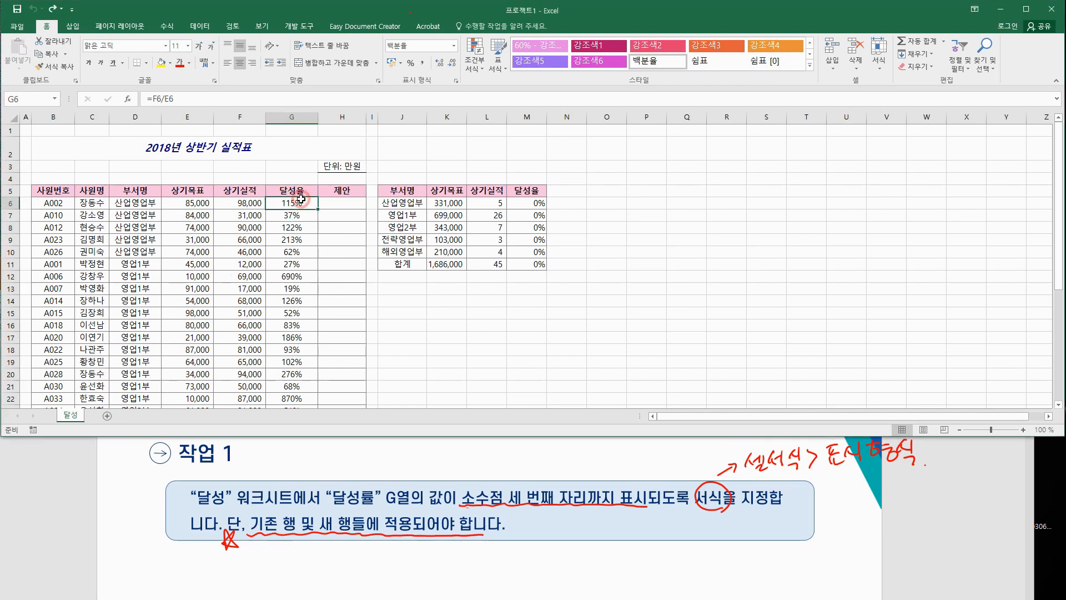
key("ctrl+Down")
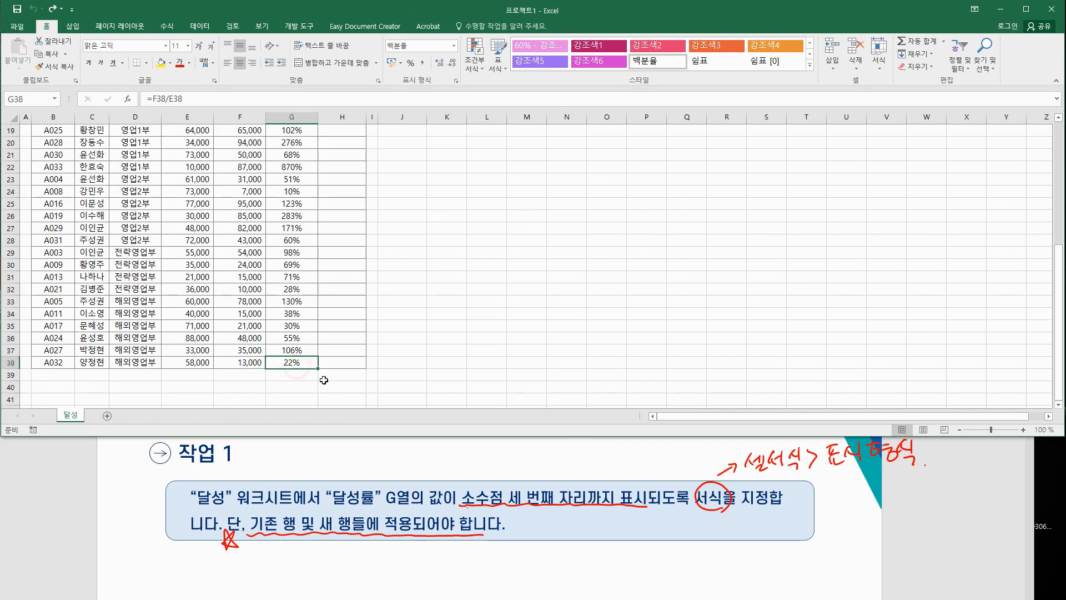
left_click_drag(305, 362, 299, 150)
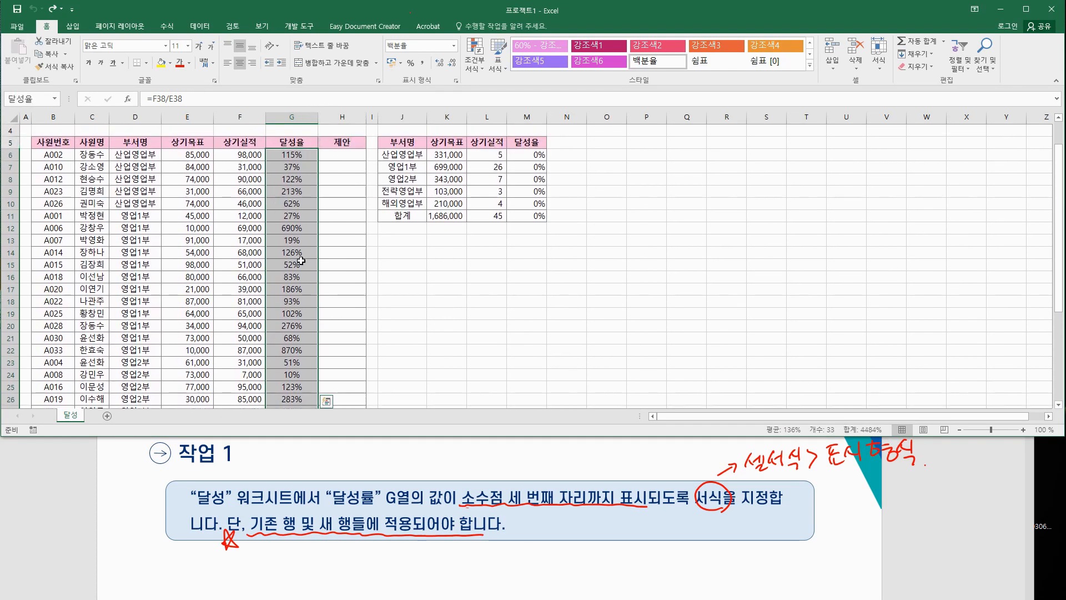
scroll(295, 337, "down", 6)
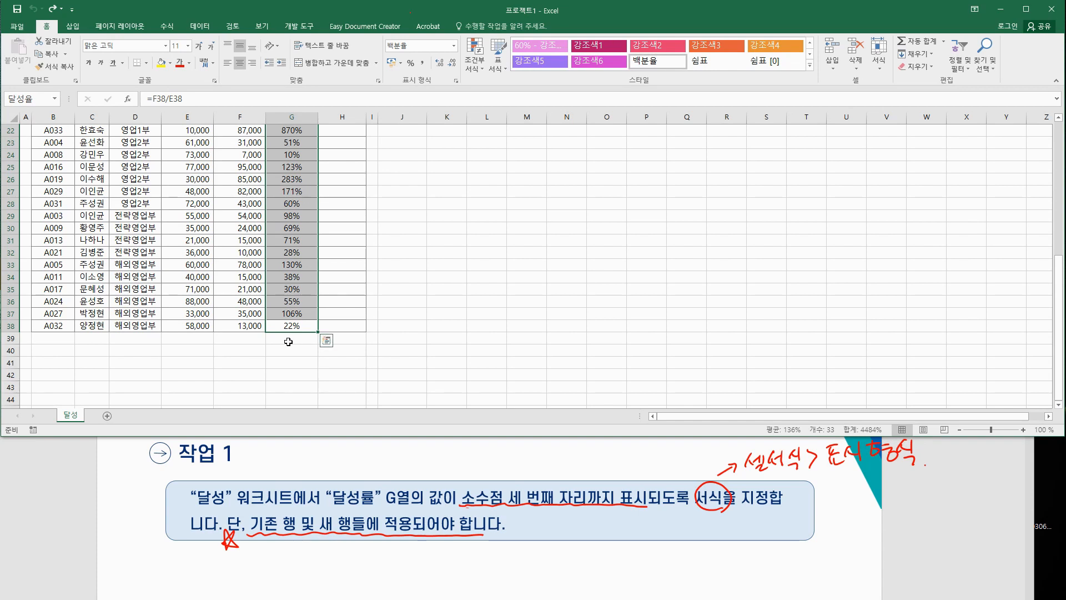
left_click_drag(289, 338, 284, 428)
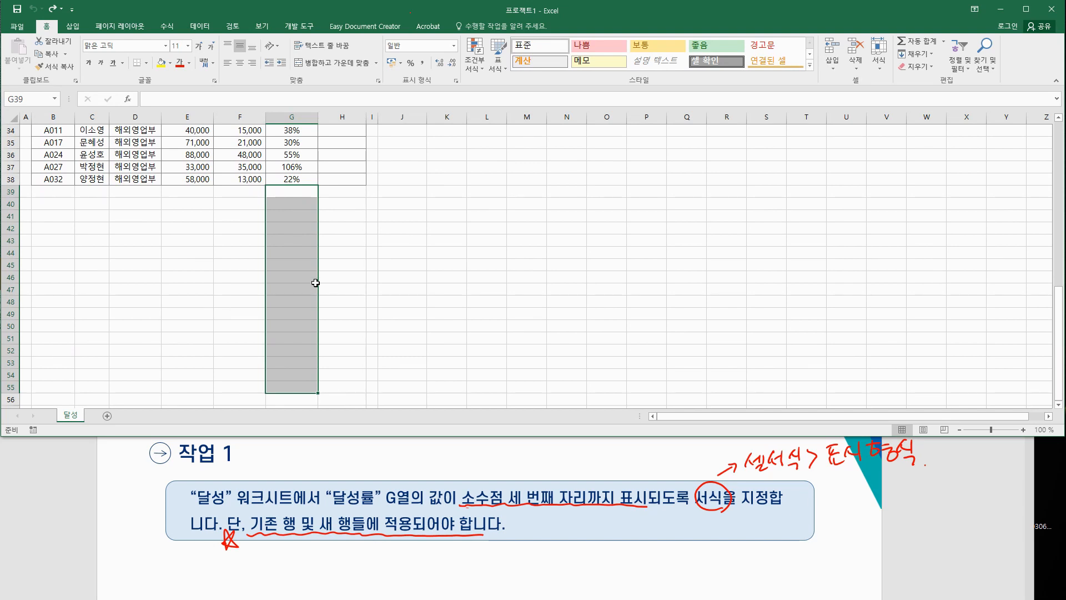
scroll(310, 285, "up", 11)
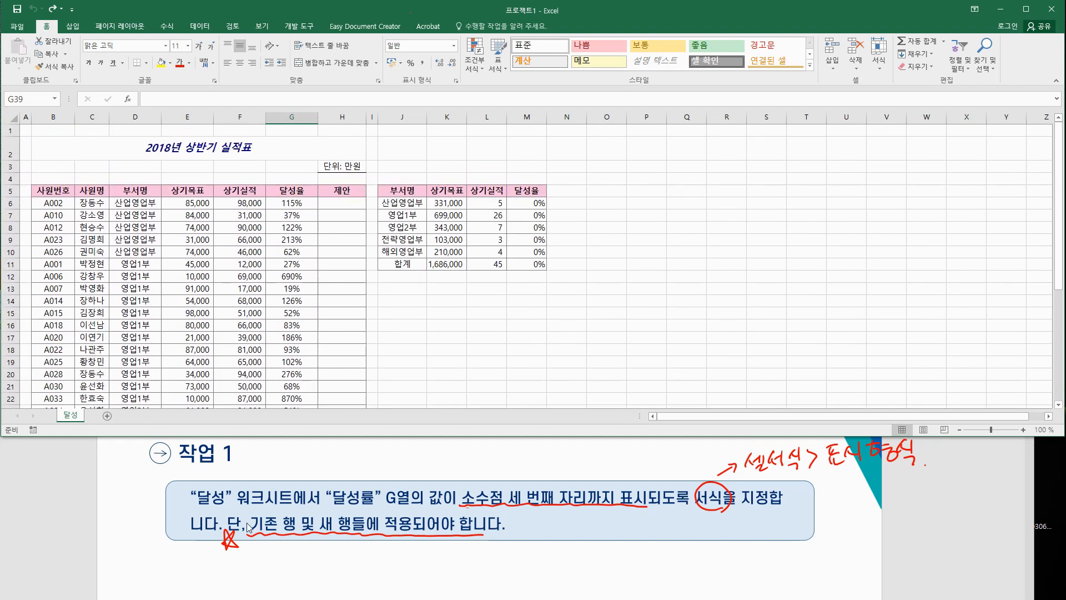
Step: Annotate the slide to number the new-rows condition and point out the number-format and decimal commands
left_click(255, 555)
key("alt+Tab")
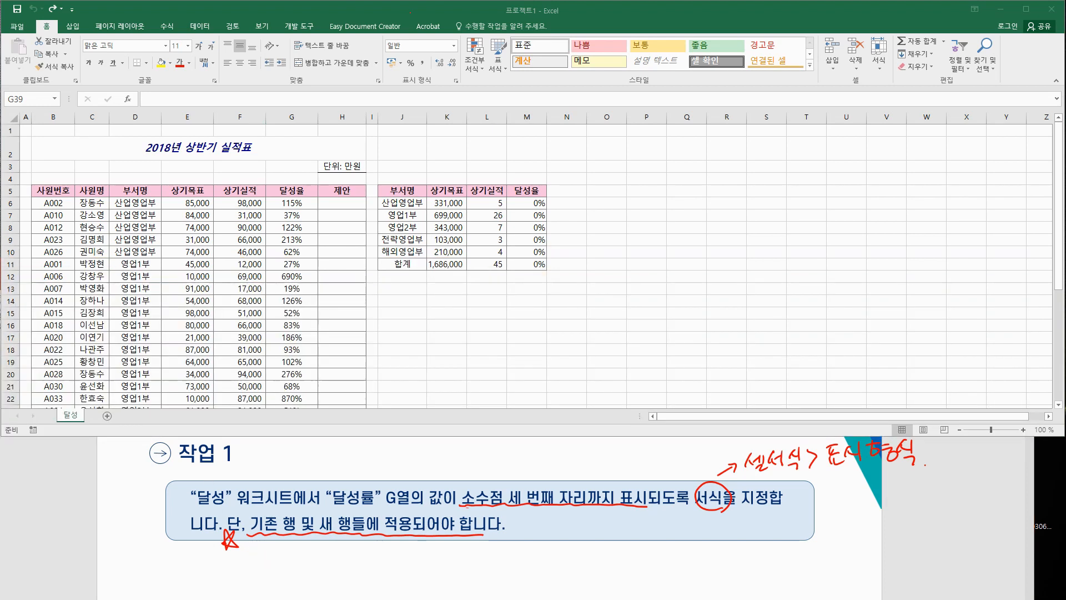
mouse_move(257, 544)
left_mouse_down()
mouse_move(250, 561)
mouse_move(271, 541)
left_mouse_up()
mouse_move(62, 35)
left_mouse_down()
mouse_move(33, 18)
mouse_move(58, 8)
left_mouse_up()
mouse_move(395, 88)
left_mouse_down()
mouse_move(435, 73)
mouse_move(438, 88)
left_mouse_up()
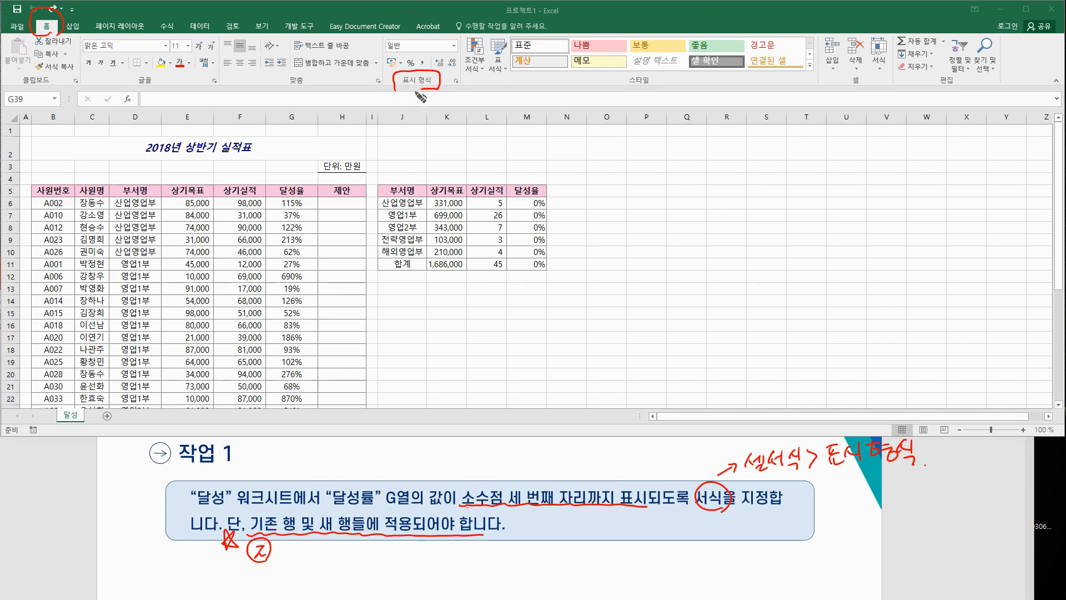
mouse_move(429, 69)
left_mouse_down()
mouse_move(450, 50)
mouse_move(467, 71)
mouse_move(433, 71)
mouse_move(461, 99)
left_mouse_up()
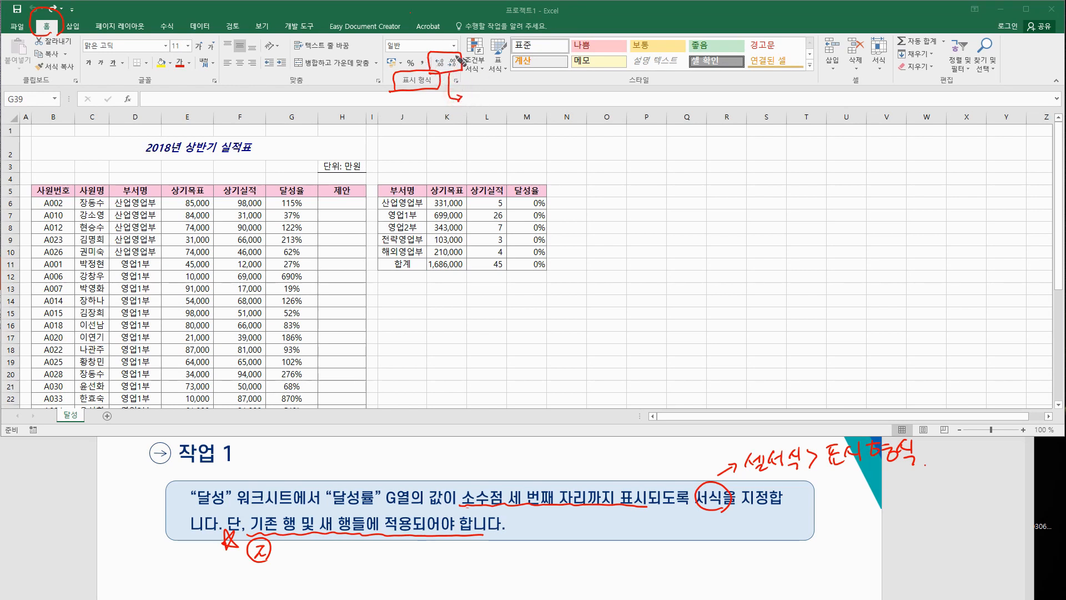
mouse_move(473, 97)
left_mouse_down()
mouse_move(493, 109)
mouse_move(621, 92)
mouse_move(580, 109)
left_mouse_up()
mouse_move(442, 69)
left_mouse_down()
mouse_move(441, 58)
mouse_move(430, 64)
mouse_move(442, 48)
mouse_move(436, 69)
left_mouse_up()
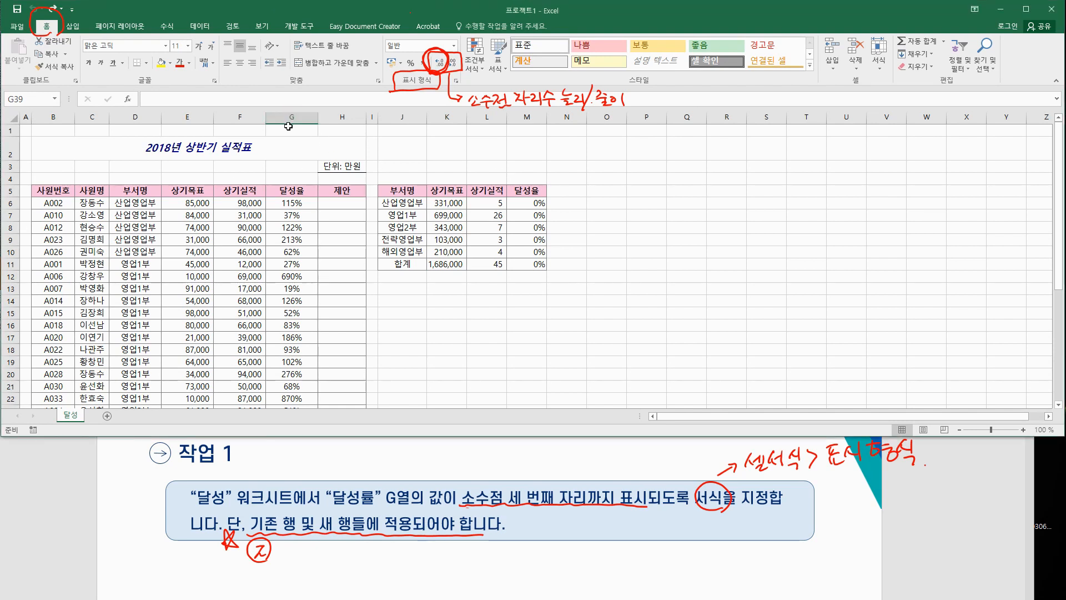
Step: Try adding three decimal places to the G6-down rates with Increase Decimal, then undo it
left_click(310, 116)
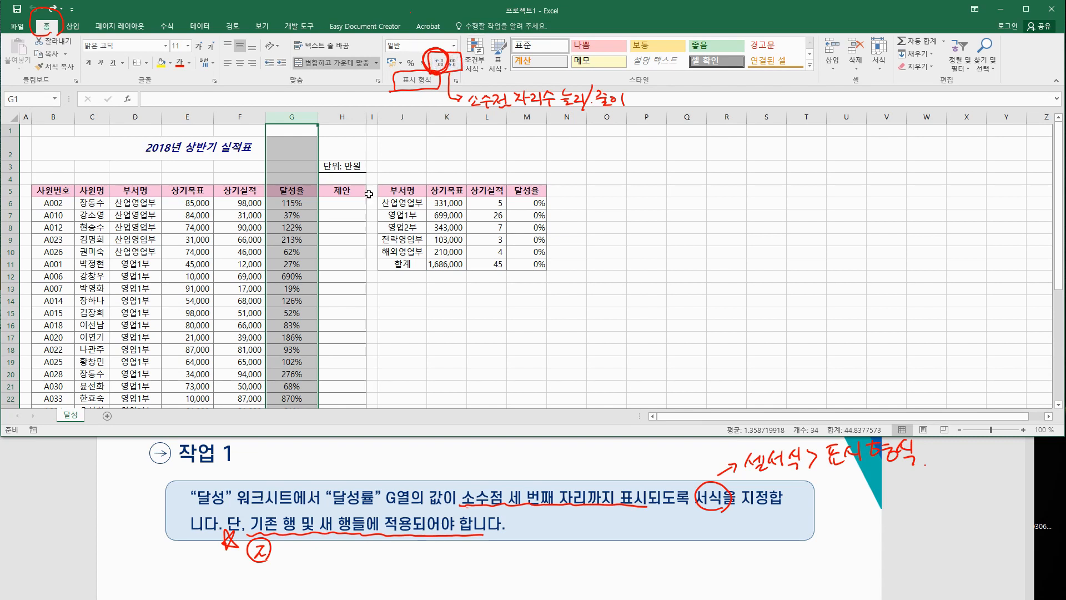
left_click_drag(292, 203, 293, 373)
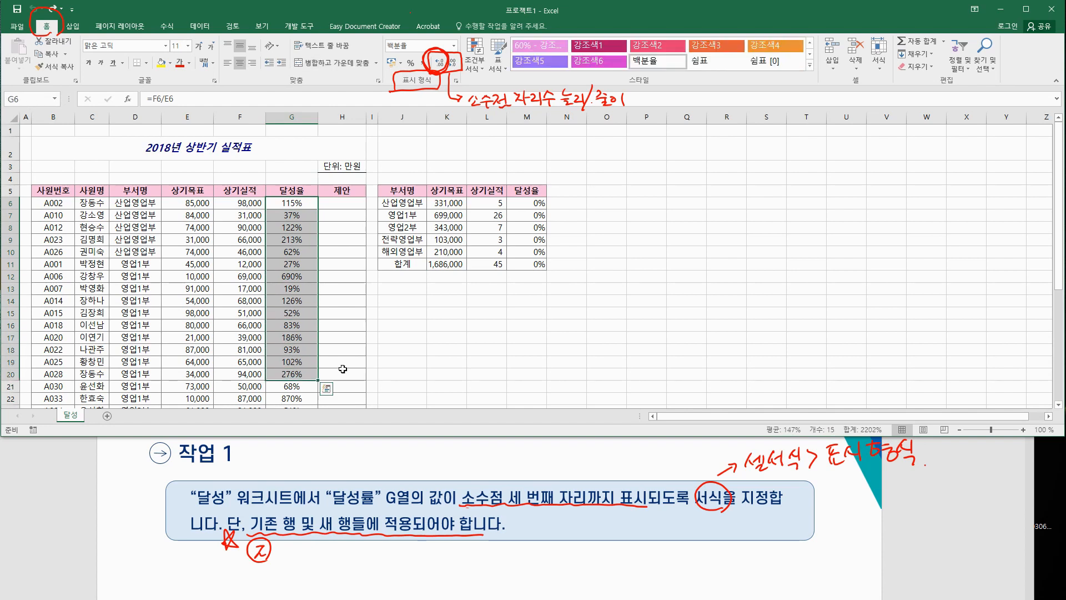
left_click(292, 203)
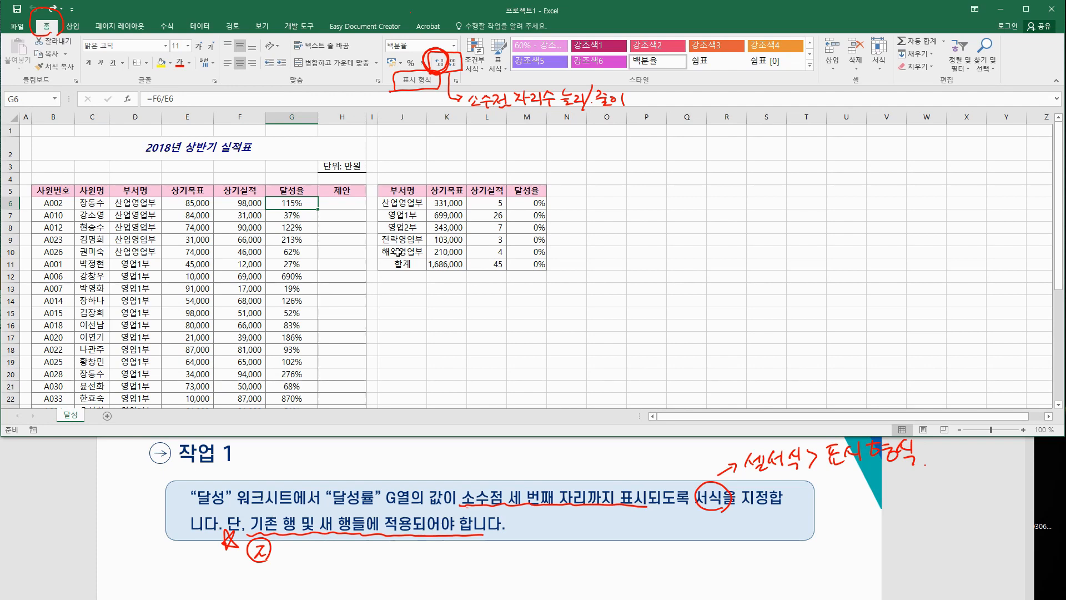
key("ctrl+shift+Down")
key("ctrl+shift+Down")
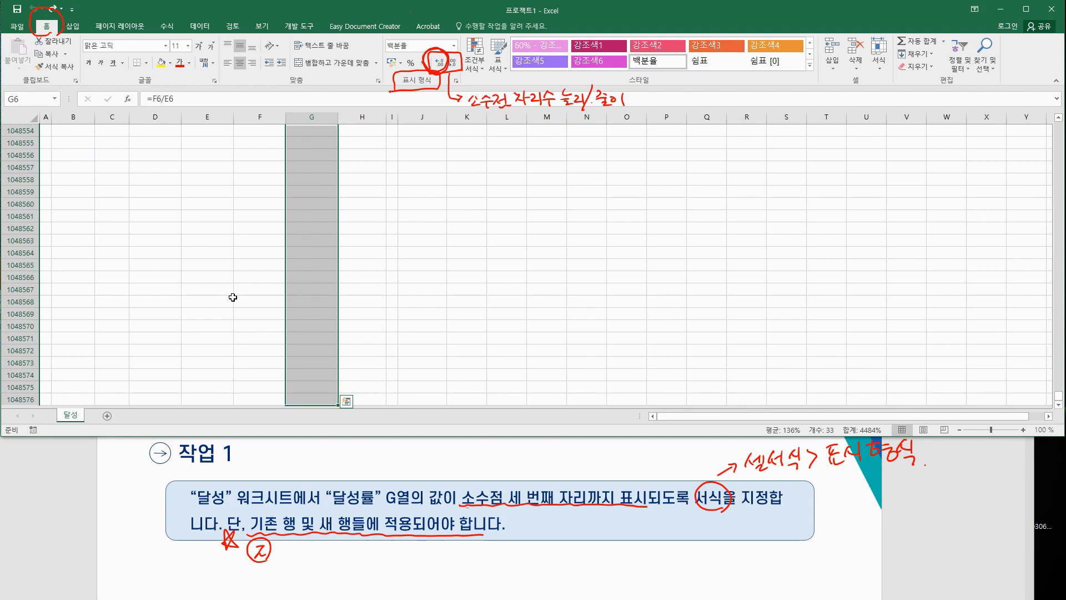
left_click(439, 62)
left_click(440, 62)
left_click(440, 65)
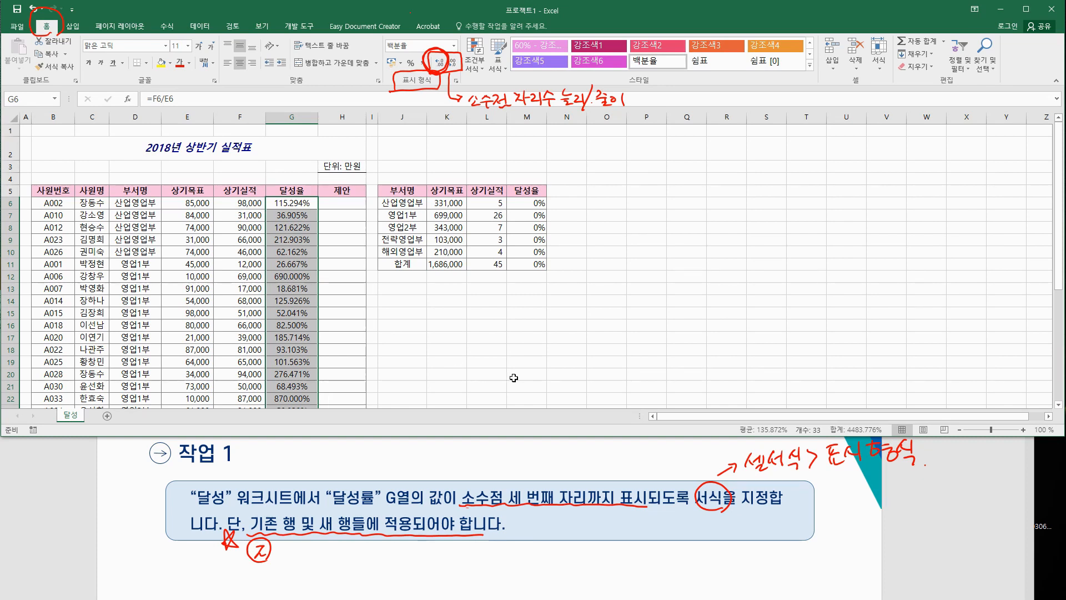
left_click(32, 8)
left_click(32, 9)
left_click(32, 8)
left_click(402, 325)
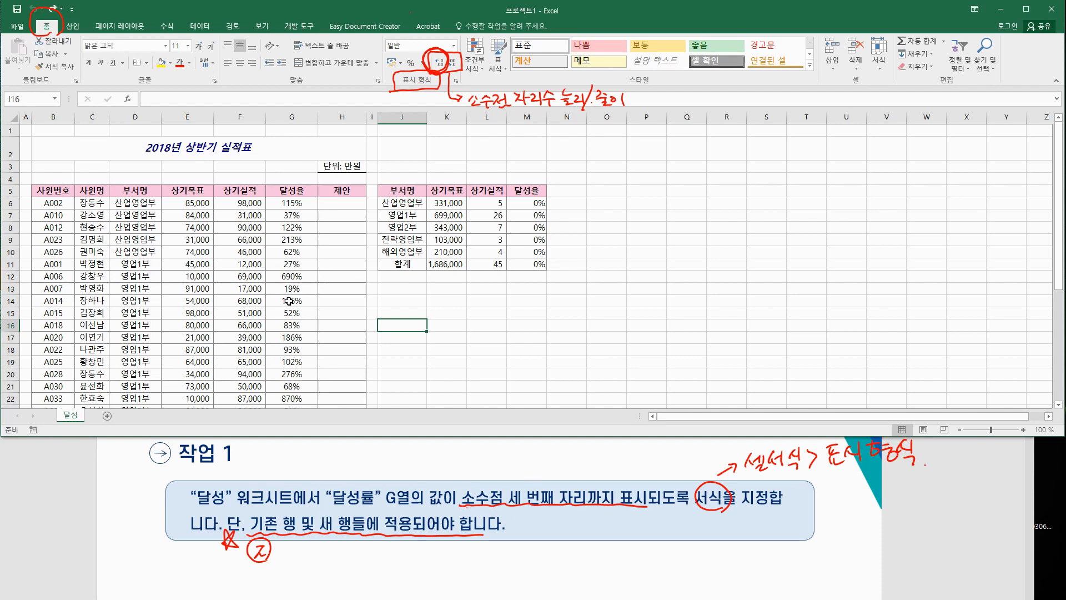
Step: Format all of column G as Percentage with 3 decimal places via Format Cells
left_click(292, 116)
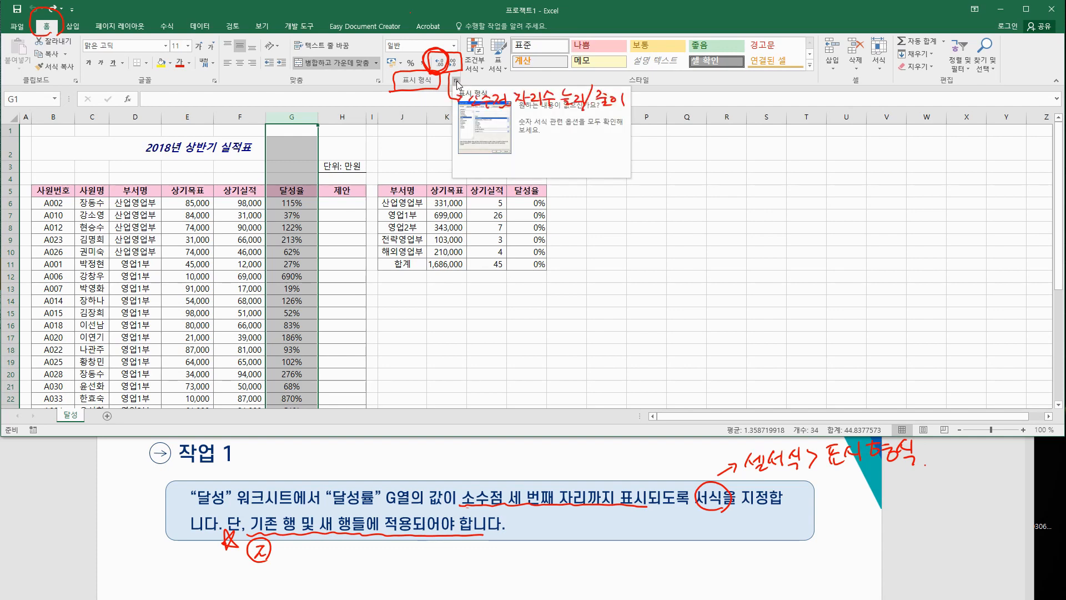
left_click(456, 81)
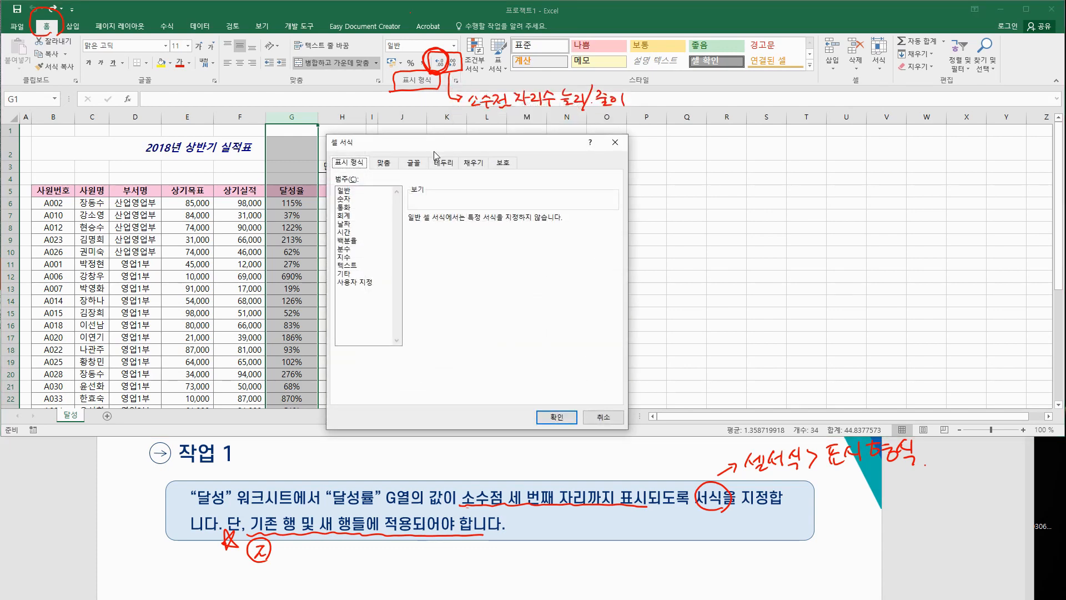
left_click_drag(442, 142, 459, 134)
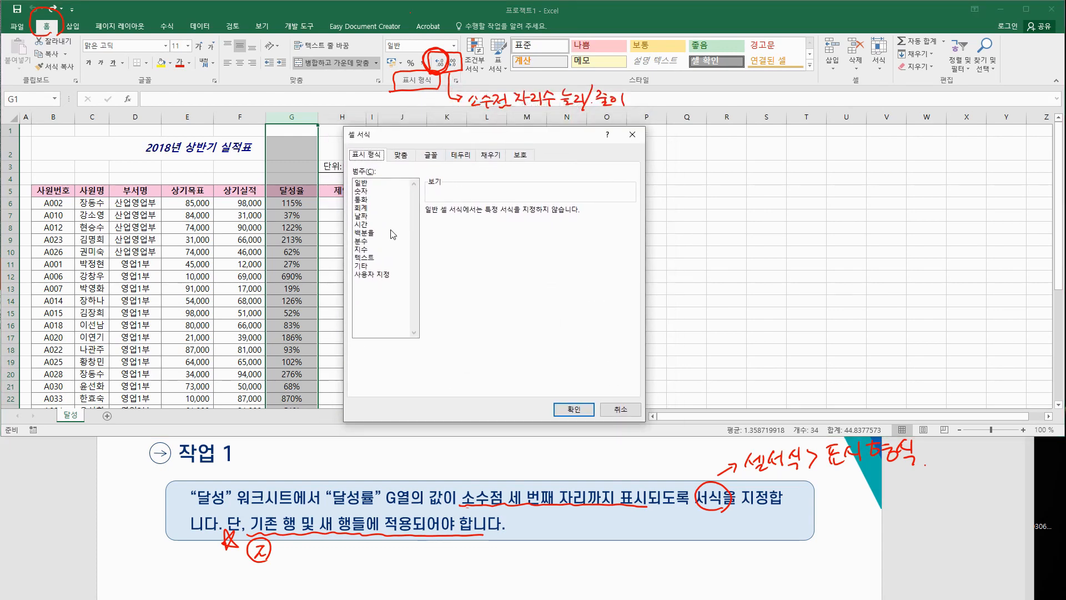
left_click(369, 233)
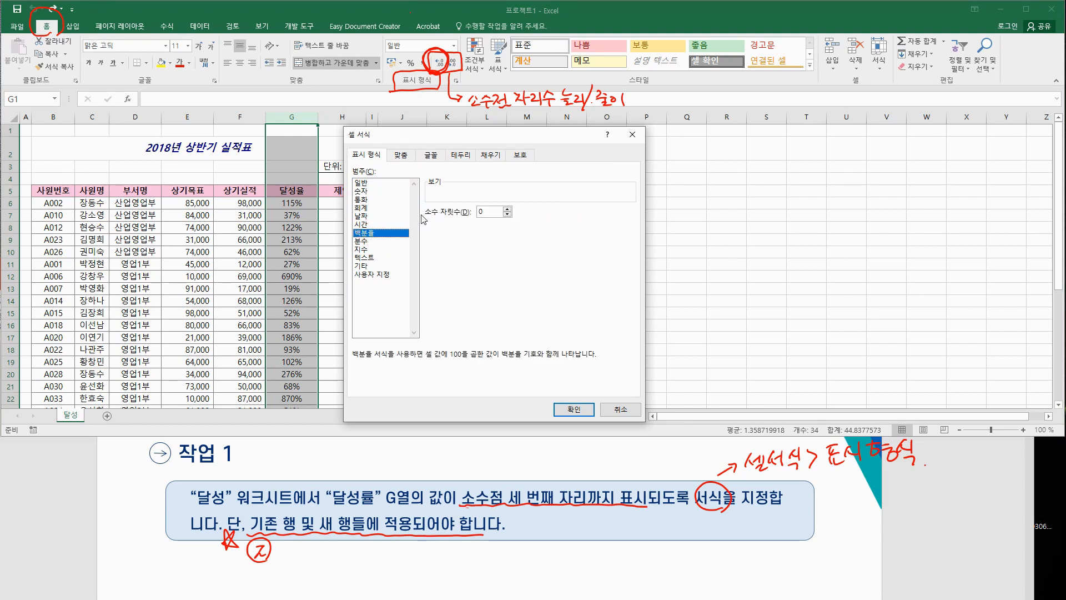
left_click(507, 210)
left_click(507, 210)
left_click(507, 210)
left_click(574, 409)
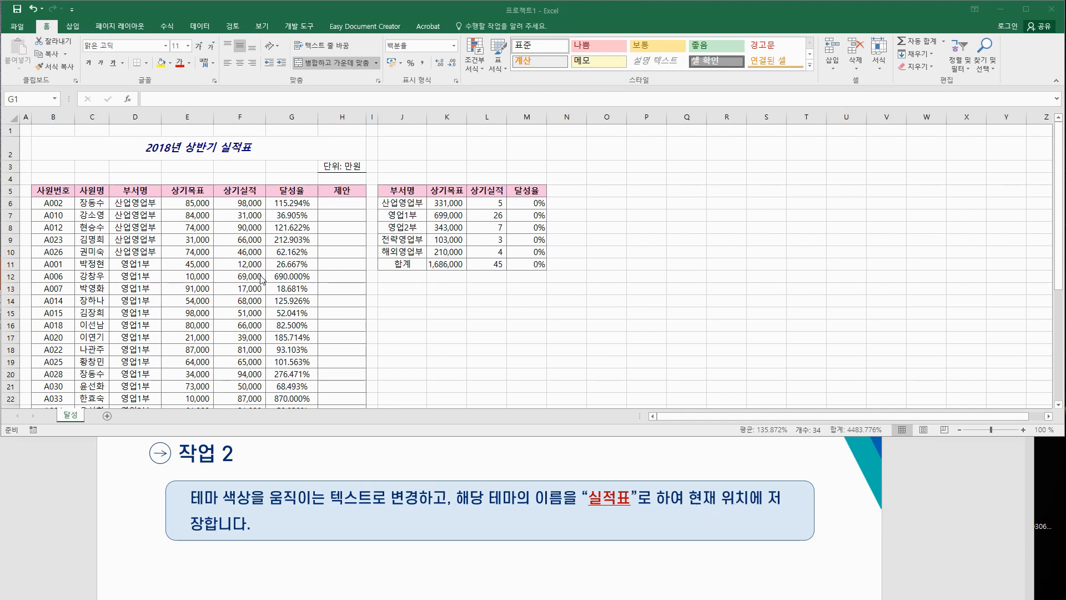
Step: Apply the 움직이는 텍스트 colour set from the Page Layout Colors list
left_click(128, 26)
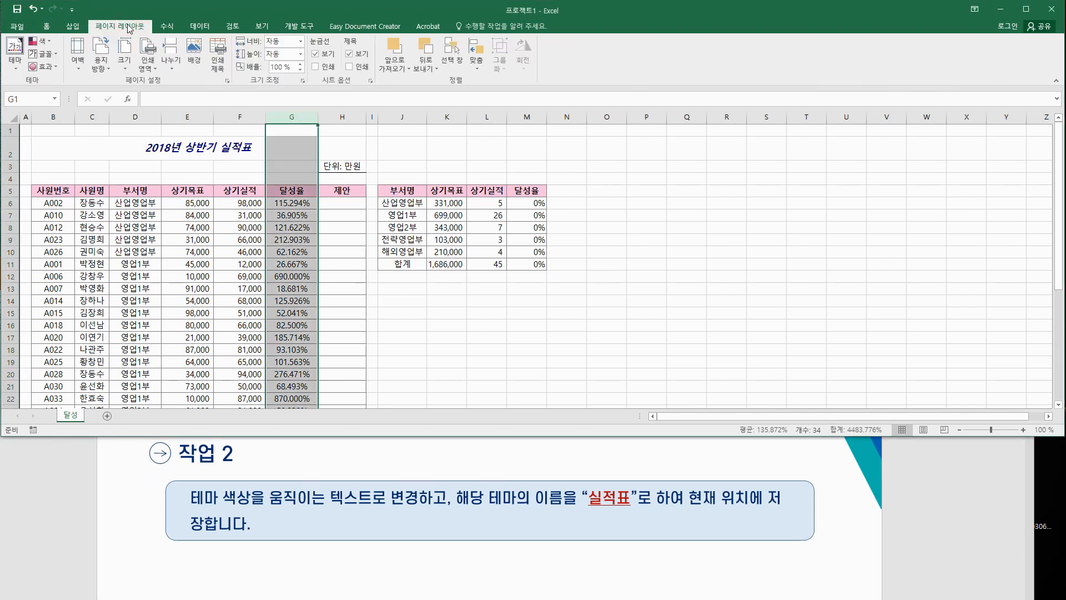
left_click(291, 240)
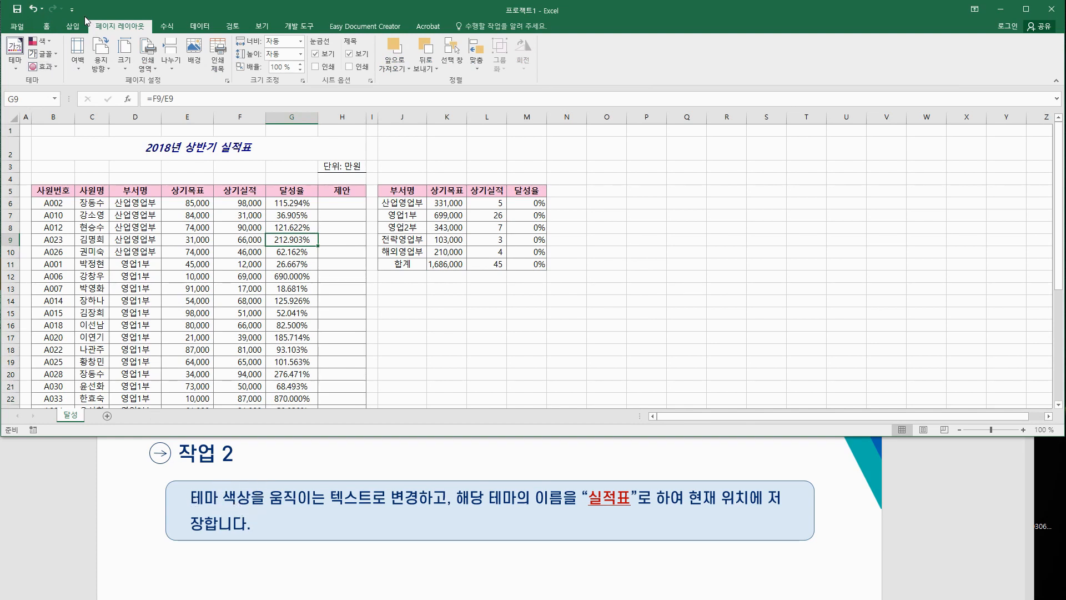
left_click(52, 42)
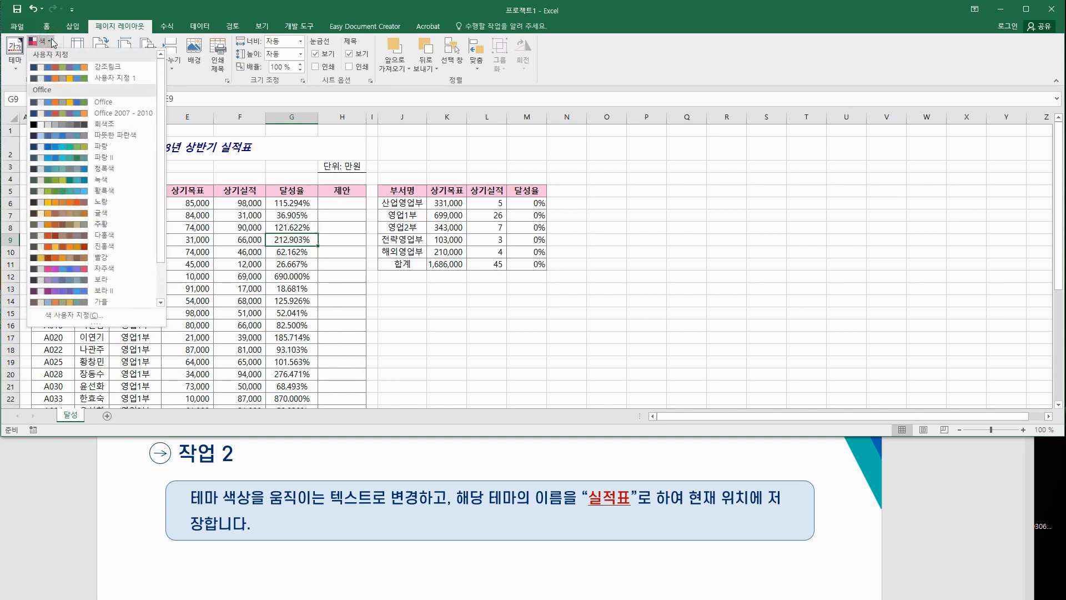
scroll(111, 211, "down", 2)
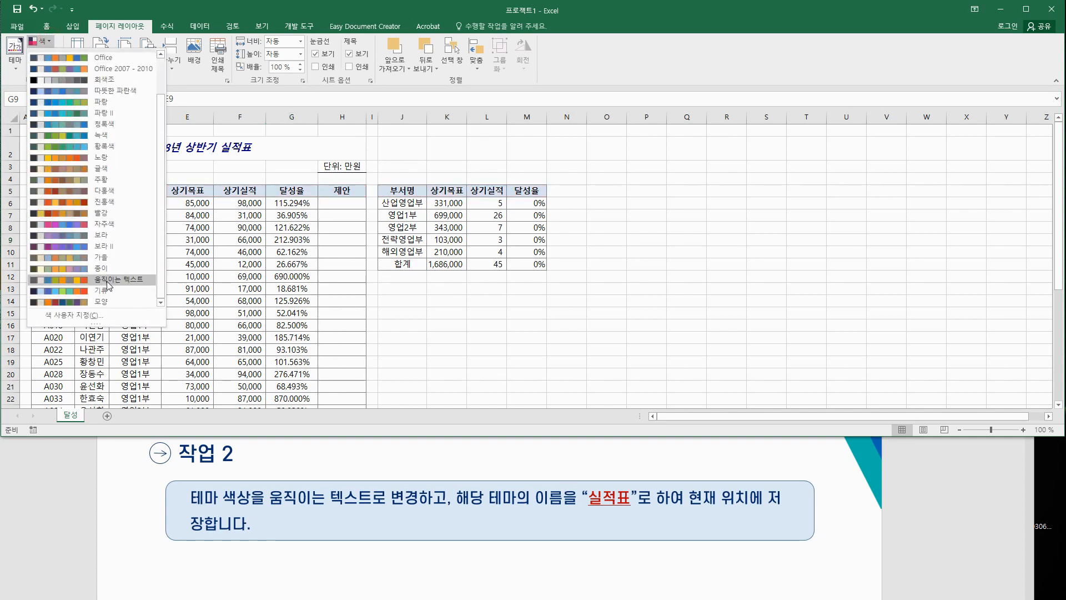
left_click(138, 283)
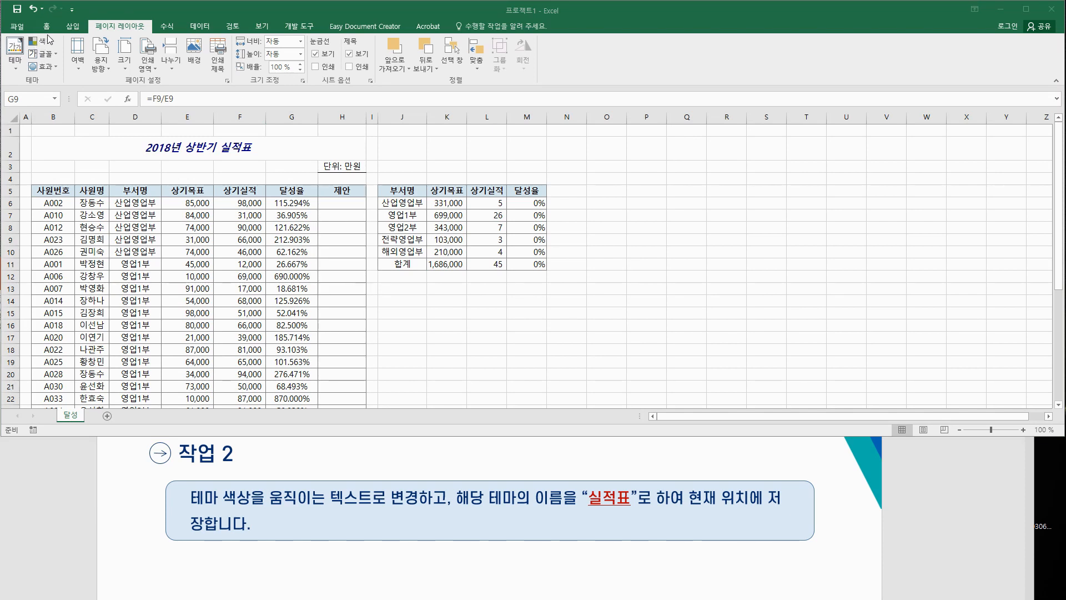
Step: Browse the Themes and Colors galleries, ending on the Themes gallery listing 실적표 and 테마1
left_click(15, 61)
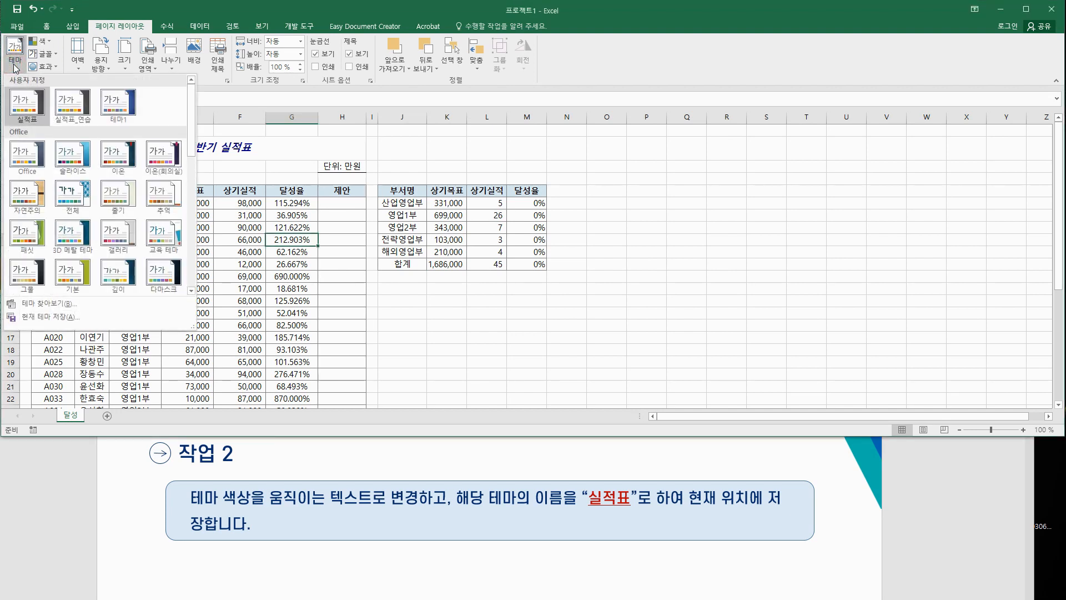
left_click(49, 42)
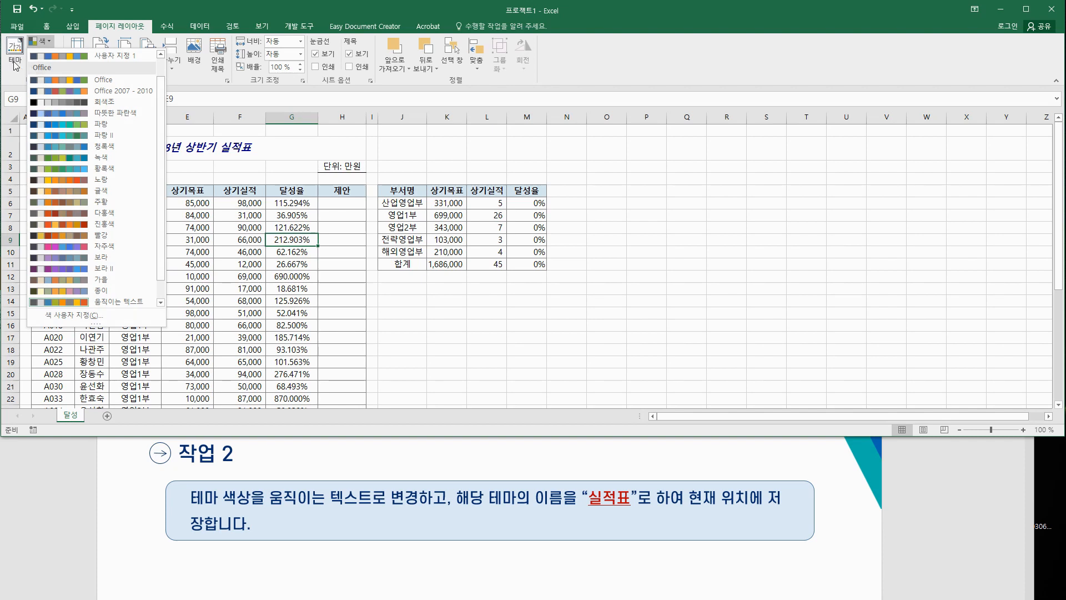
left_click(15, 65)
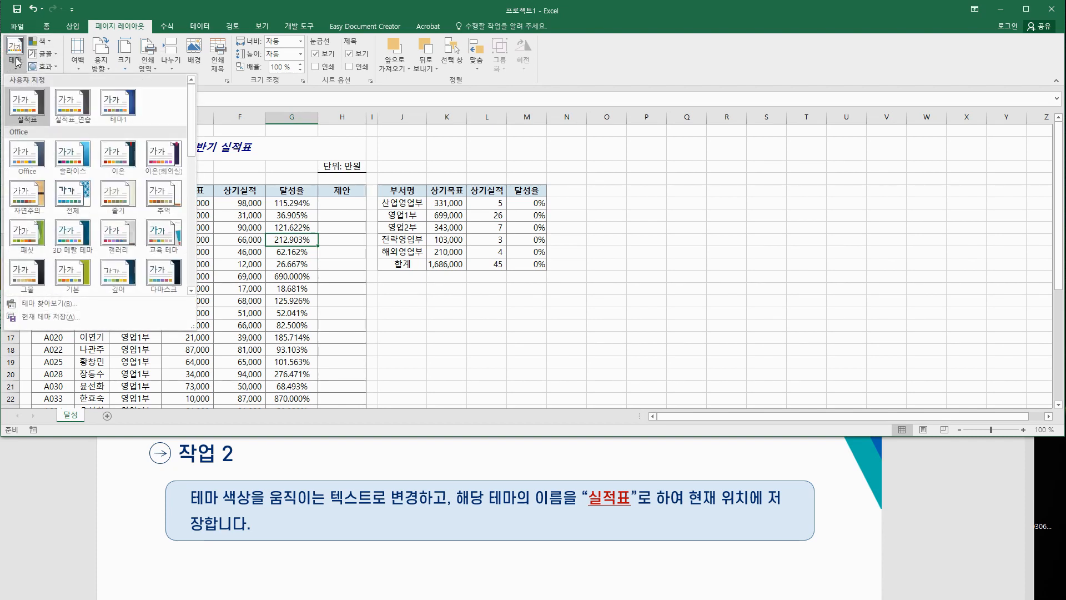
Step: Save the current theme under the existing name 실적표, confirming the overwrite
left_click(54, 321)
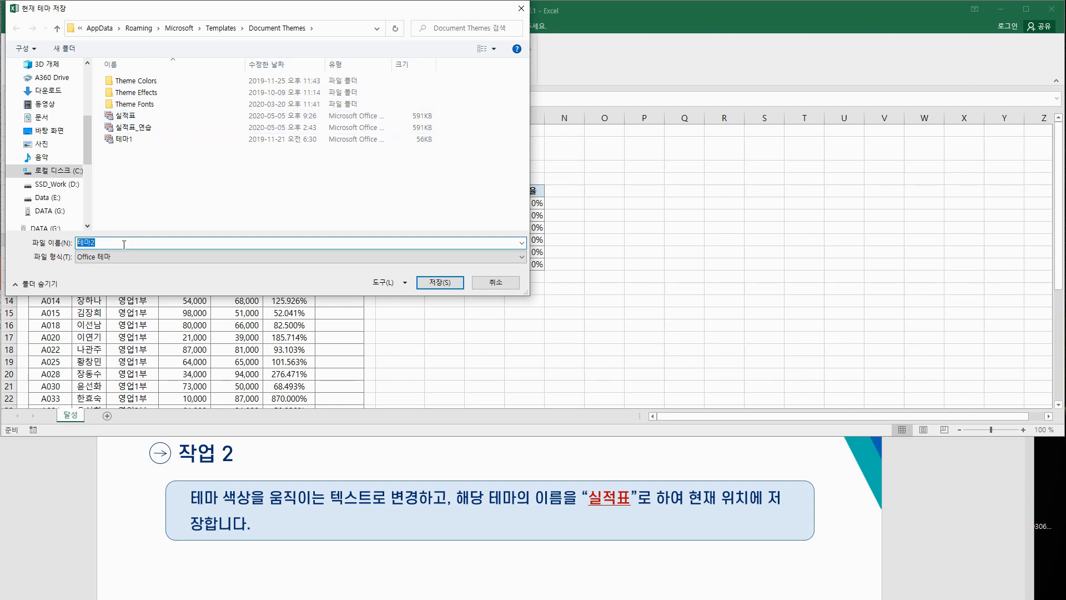
left_click(125, 115)
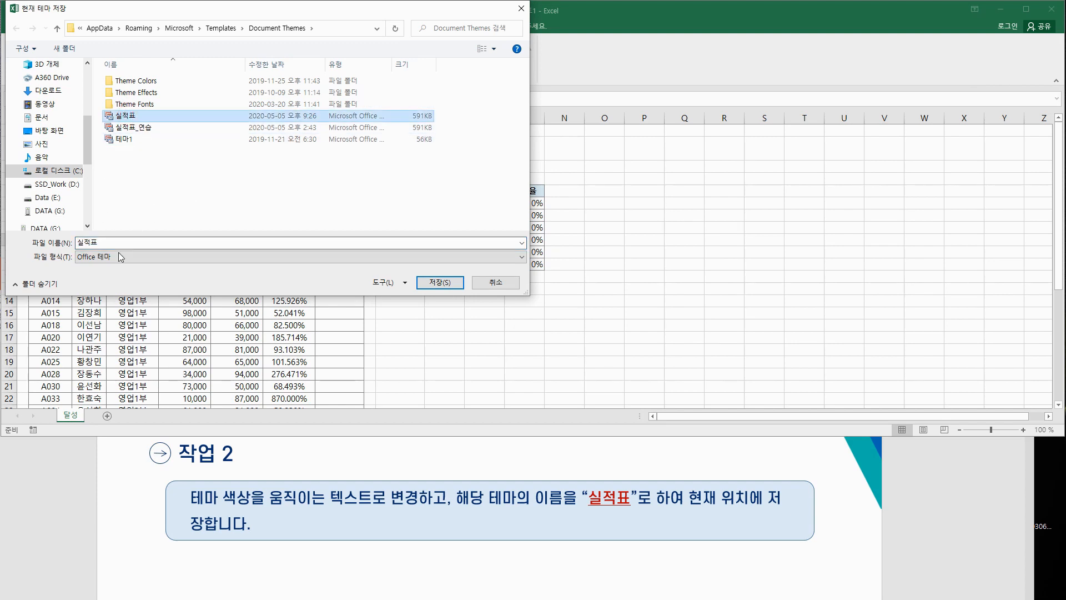
left_click(447, 282)
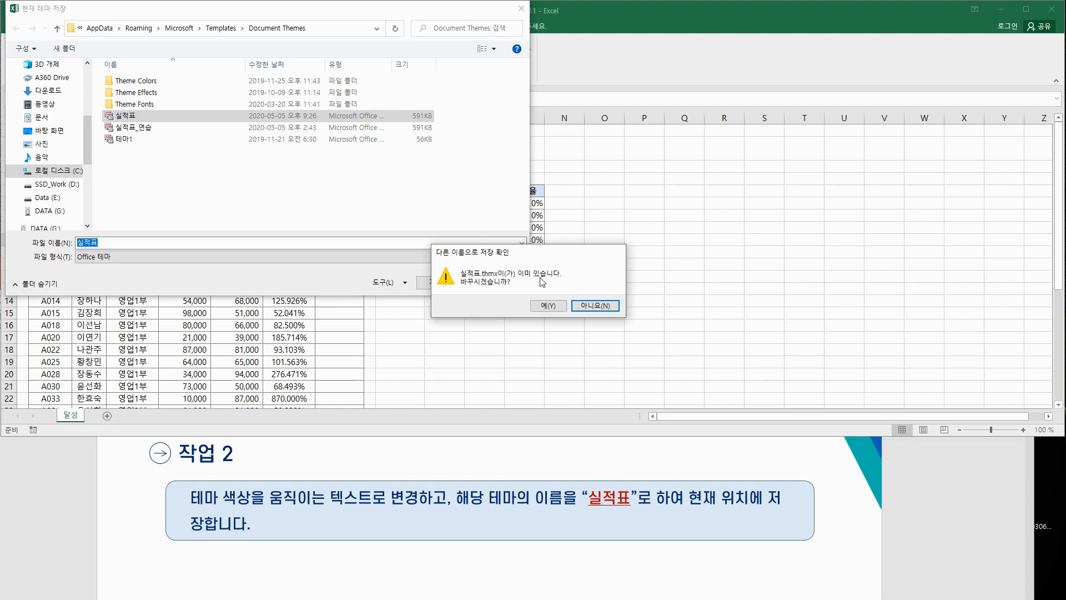
left_click(556, 310)
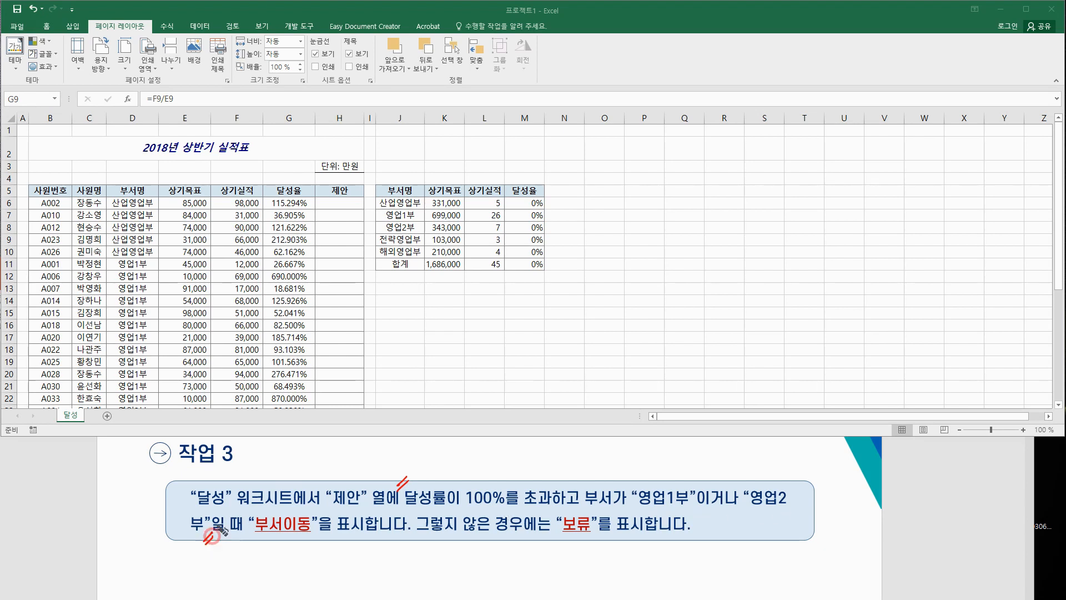
left_click_drag(395, 459, 405, 466)
left_click_drag(395, 473, 408, 468)
left_click_drag(409, 463, 420, 471)
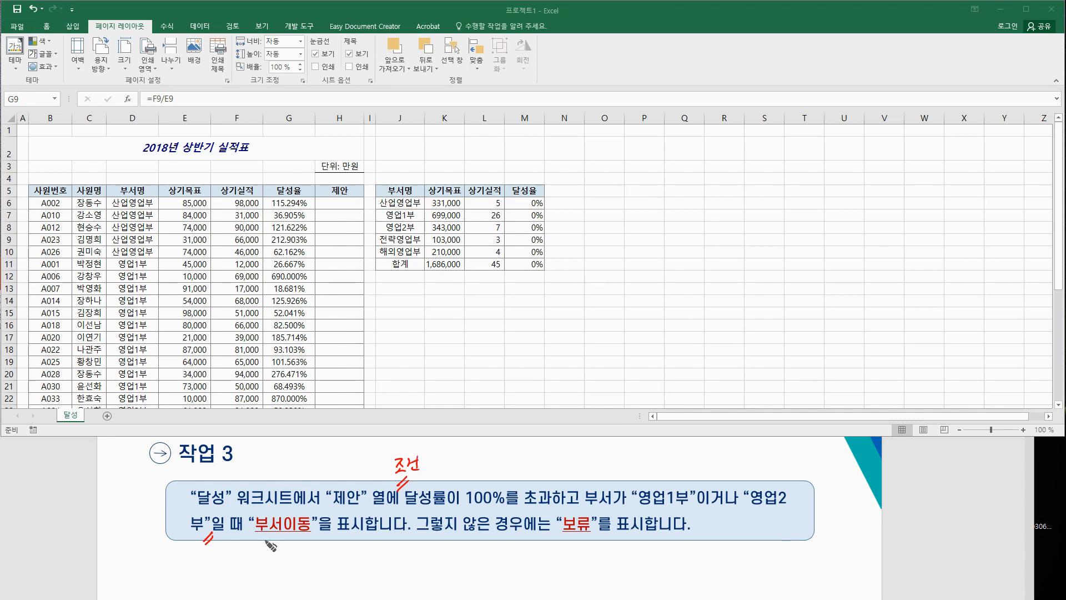
left_click_drag(259, 539, 302, 548)
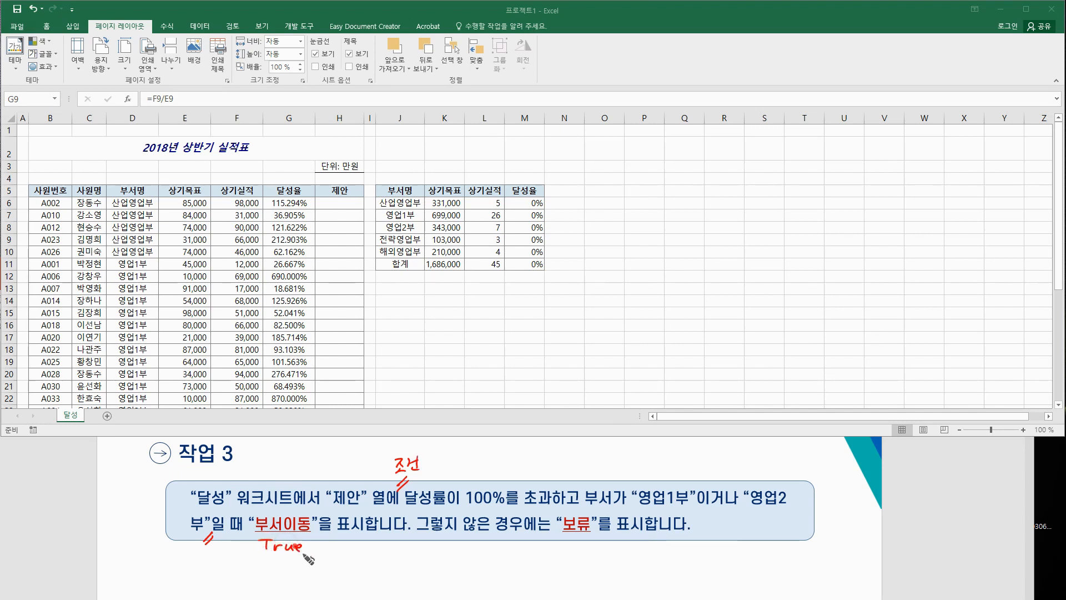
left_click_drag(562, 535, 563, 551)
mouse_move(561, 536)
left_mouse_down()
mouse_move(578, 534)
mouse_move(572, 542)
left_mouse_up()
left_click_drag(584, 542, 611, 547)
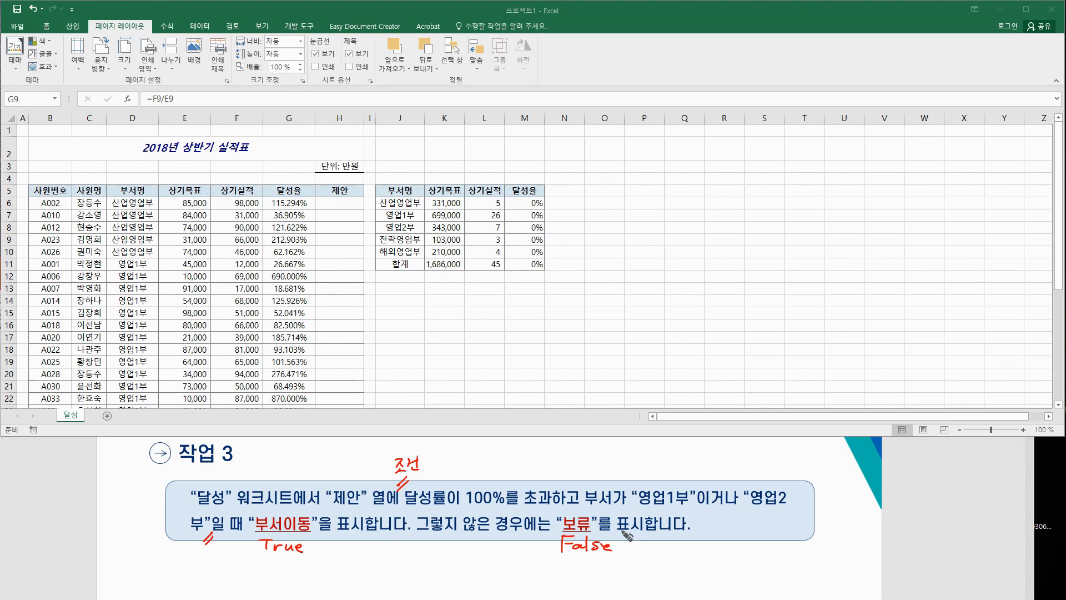
left_click_drag(587, 200, 597, 199)
left_click_drag(586, 205, 612, 198)
left_click_drag(606, 192, 616, 221)
mouse_move(616, 200)
left_mouse_down()
mouse_move(630, 197)
mouse_move(638, 222)
mouse_move(654, 207)
mouse_move(675, 220)
mouse_move(691, 195)
mouse_move(688, 221)
mouse_move(708, 218)
mouse_move(658, 234)
mouse_move(683, 228)
mouse_move(688, 244)
left_mouse_up()
mouse_move(693, 193)
left_mouse_down()
mouse_move(708, 178)
mouse_move(732, 190)
mouse_move(737, 178)
mouse_move(717, 159)
left_mouse_up()
left_click_drag(707, 161, 708, 175)
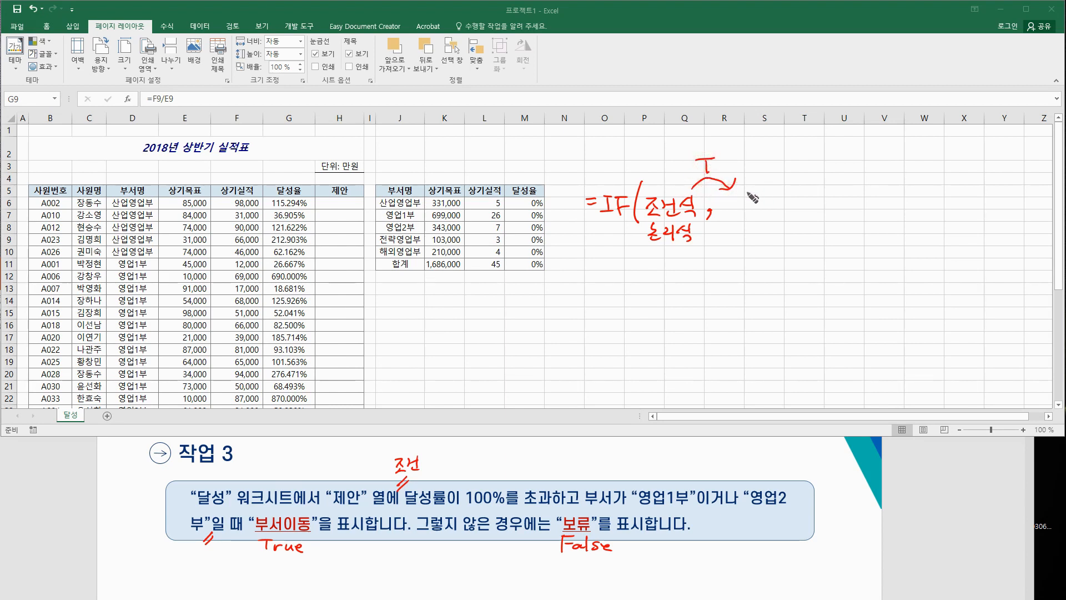
left_click_drag(747, 195, 786, 213)
mouse_move(711, 243)
left_mouse_down()
mouse_move(828, 225)
mouse_move(830, 238)
mouse_move(765, 256)
left_mouse_up()
left_click_drag(766, 248, 780, 250)
left_click_drag(812, 191, 848, 211)
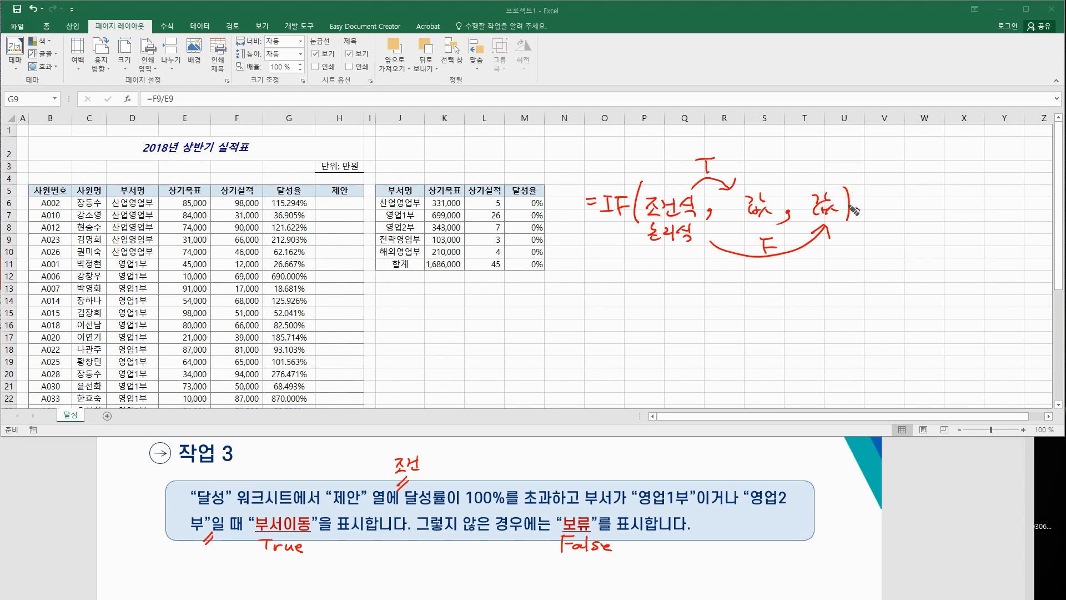
left_click_drag(749, 222, 772, 232)
left_click_drag(760, 184, 776, 170)
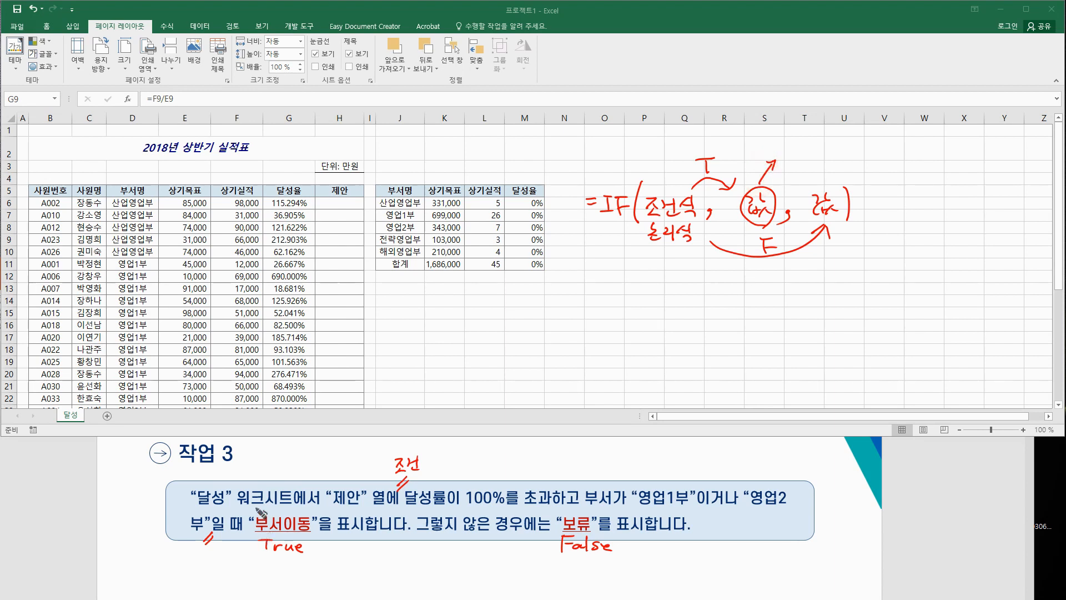
mouse_move(764, 141)
left_mouse_down()
mouse_move(819, 143)
mouse_move(823, 158)
mouse_move(835, 138)
left_mouse_up()
mouse_move(831, 191)
left_mouse_down()
mouse_move(887, 152)
mouse_move(921, 159)
mouse_move(923, 176)
mouse_move(940, 161)
left_mouse_up()
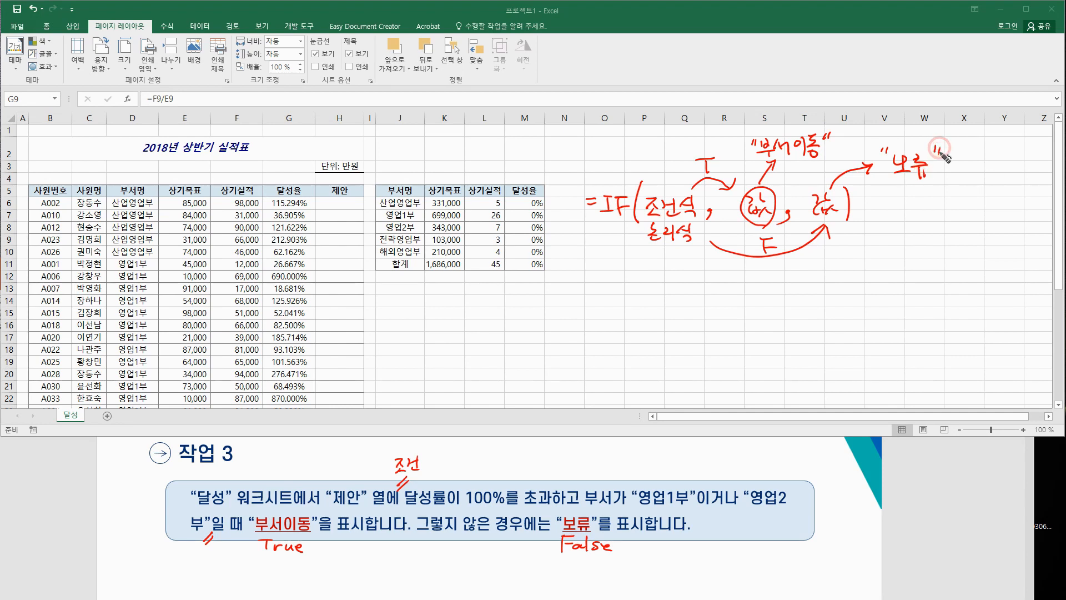
mouse_move(693, 248)
left_mouse_down()
mouse_move(650, 240)
mouse_move(707, 203)
mouse_move(692, 244)
left_mouse_up()
mouse_move(676, 252)
left_mouse_down()
mouse_move(661, 279)
mouse_move(675, 272)
left_mouse_up()
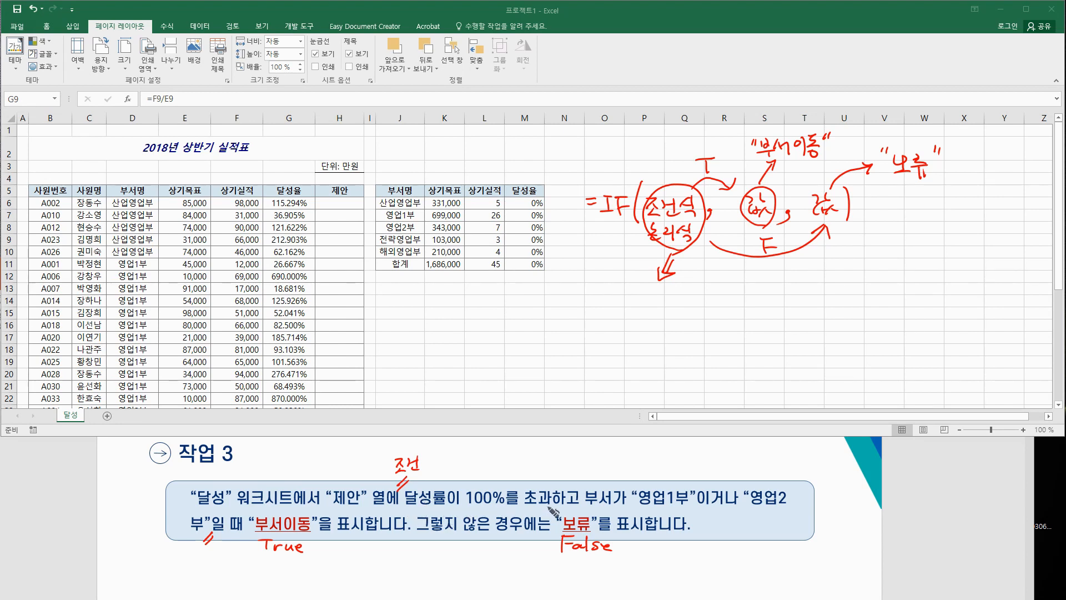
left_click_drag(578, 510, 585, 496)
mouse_move(732, 508)
left_mouse_down()
mouse_move(701, 495)
mouse_move(733, 516)
left_mouse_up()
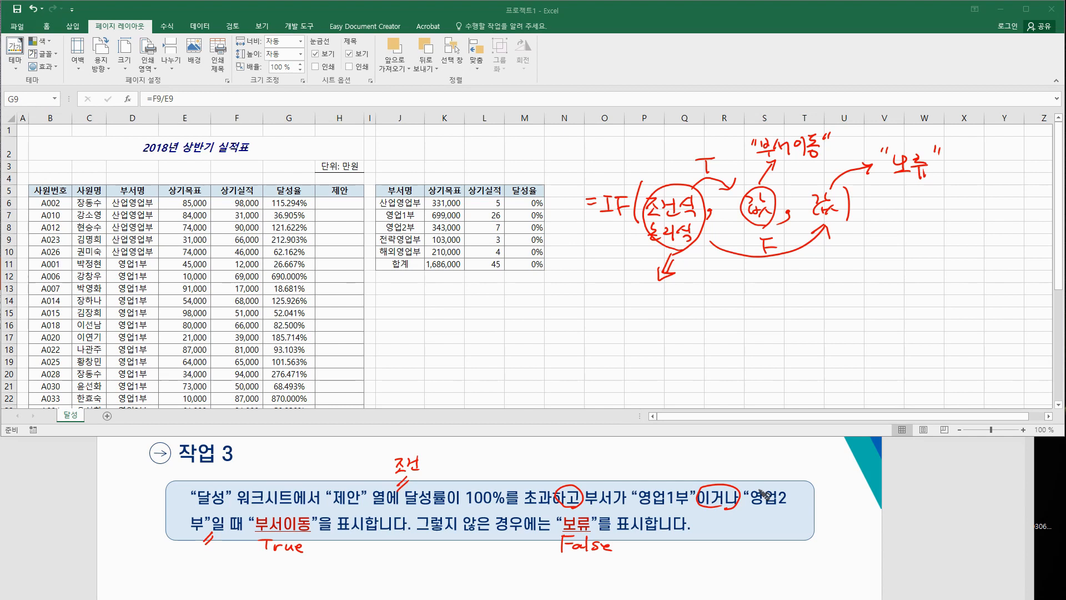
mouse_move(488, 397)
left_mouse_down()
mouse_move(530, 408)
mouse_move(614, 400)
mouse_move(624, 384)
mouse_move(626, 393)
mouse_move(656, 391)
left_mouse_up()
left_click(569, 401)
left_click_drag(663, 380, 671, 393)
left_click_drag(660, 395, 681, 386)
left_click_drag(673, 392, 682, 391)
mouse_move(691, 377)
left_mouse_down()
mouse_move(714, 395)
mouse_move(739, 373)
mouse_move(783, 391)
mouse_move(825, 385)
mouse_move(814, 380)
mouse_move(827, 394)
mouse_move(866, 378)
mouse_move(888, 397)
mouse_move(911, 372)
mouse_move(528, 389)
mouse_move(876, 385)
left_mouse_up()
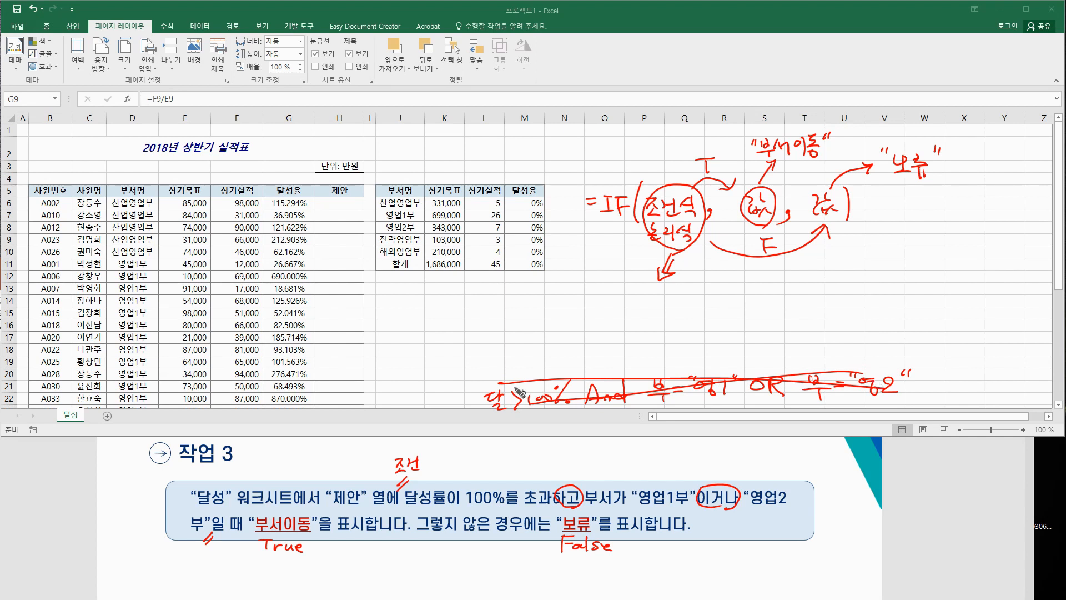
mouse_move(526, 391)
left_mouse_down()
mouse_move(866, 389)
mouse_move(700, 388)
mouse_move(825, 389)
left_mouse_up()
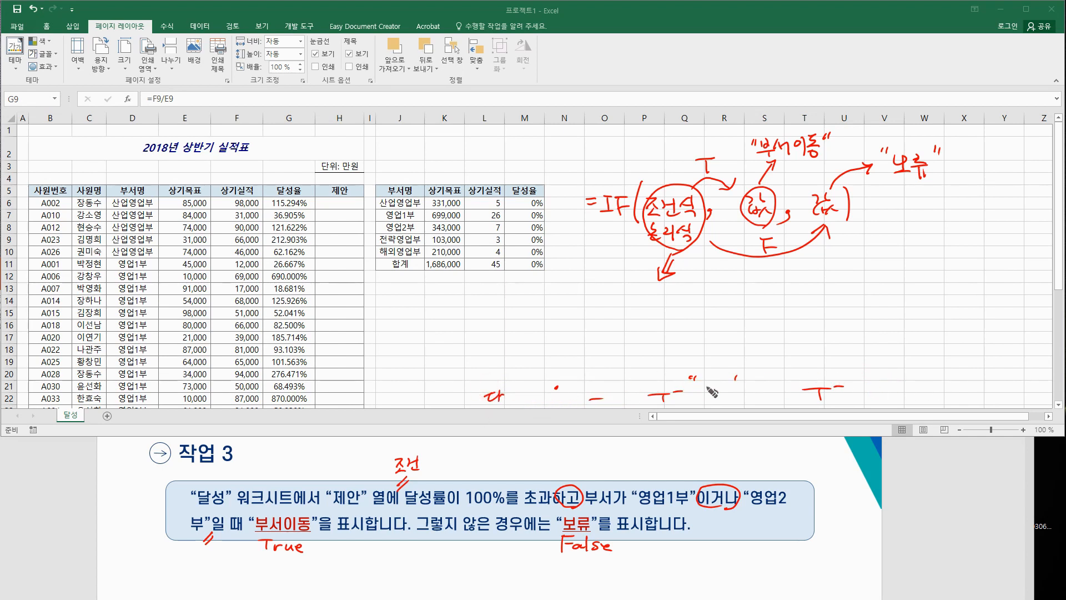
left_click_drag(569, 392, 483, 399)
left_click_drag(654, 402, 828, 397)
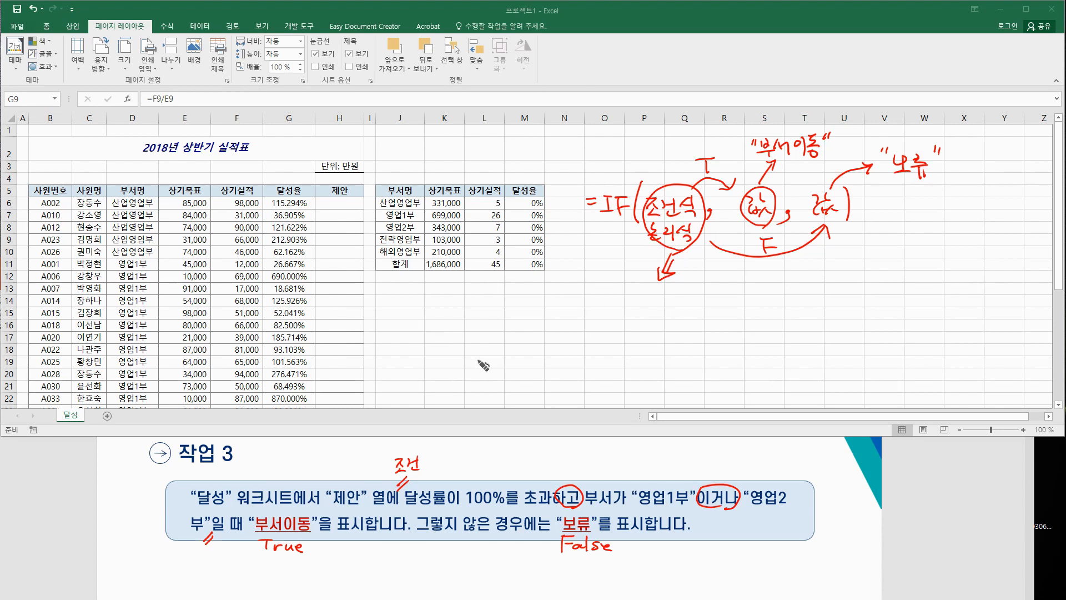
left_click_drag(481, 374, 498, 382)
left_click_drag(503, 376, 514, 375)
left_click_drag(515, 366, 515, 381)
mouse_move(510, 382)
left_mouse_down()
mouse_move(528, 371)
mouse_move(527, 389)
mouse_move(607, 362)
mouse_move(615, 380)
left_mouse_up()
left_click_drag(405, 505, 534, 505)
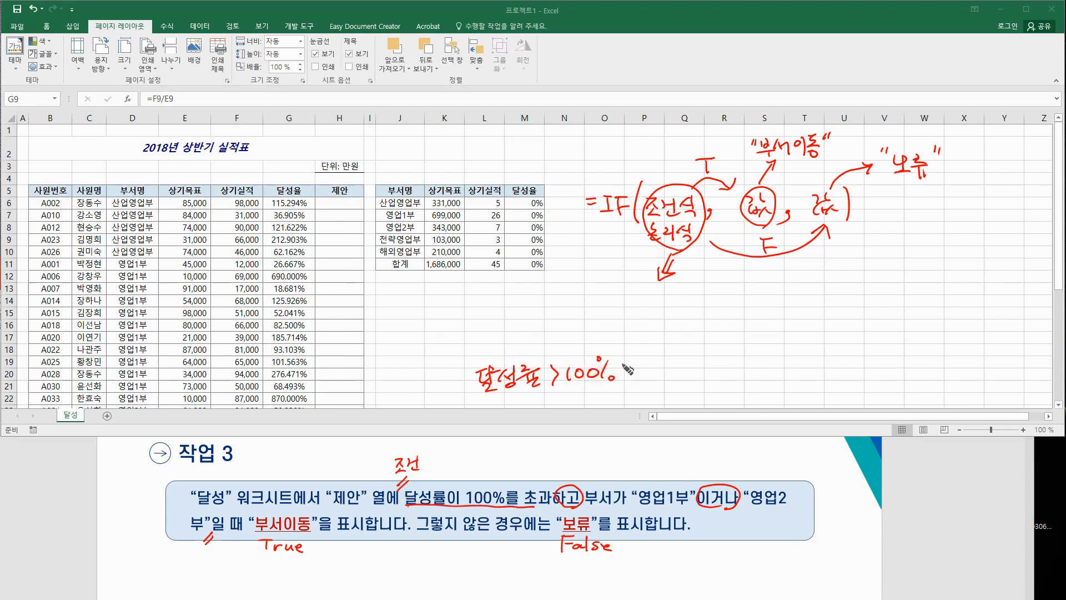
mouse_move(631, 368)
left_mouse_down()
mouse_move(644, 377)
mouse_move(679, 364)
mouse_move(682, 383)
mouse_move(726, 358)
mouse_move(740, 366)
left_mouse_up()
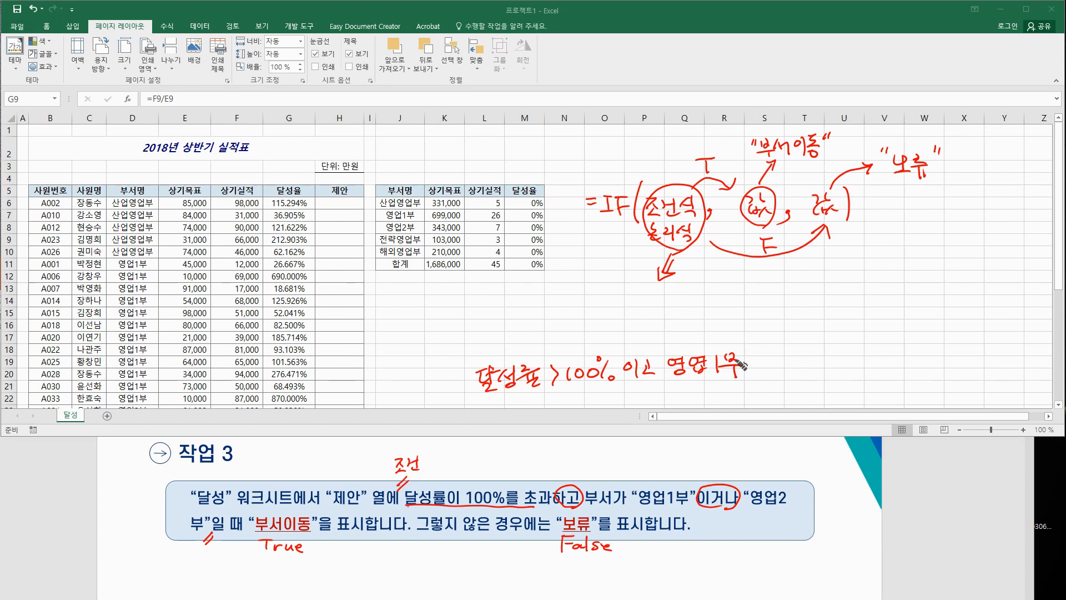
mouse_move(487, 404)
left_mouse_down()
mouse_move(504, 426)
mouse_move(521, 412)
mouse_move(577, 416)
mouse_move(614, 394)
mouse_move(687, 406)
mouse_move(679, 397)
mouse_move(695, 408)
mouse_move(717, 400)
mouse_move(722, 422)
mouse_move(746, 407)
left_mouse_up()
left_click_drag(755, 346, 753, 378)
mouse_move(481, 358)
left_mouse_down()
mouse_move(472, 369)
mouse_move(482, 385)
left_mouse_up()
mouse_move(481, 396)
left_mouse_down()
mouse_move(472, 411)
mouse_move(480, 427)
left_mouse_up()
left_click_drag(765, 388, 767, 415)
mouse_move(785, 364)
left_mouse_down()
mouse_move(777, 383)
mouse_move(791, 366)
left_mouse_up()
mouse_move(803, 363)
left_mouse_down()
mouse_move(804, 384)
mouse_move(825, 383)
left_mouse_up()
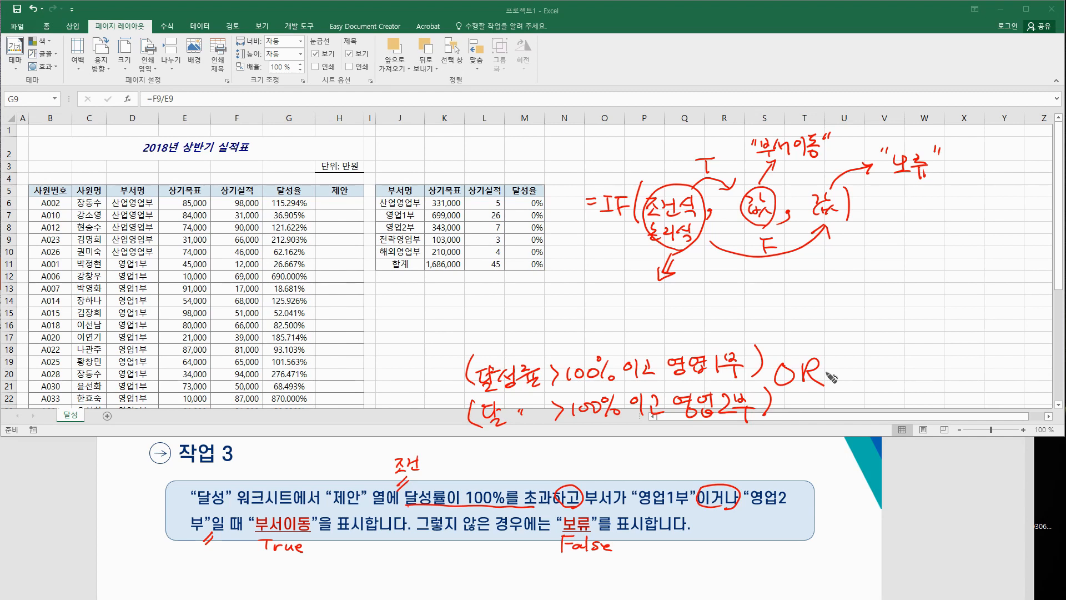
mouse_move(452, 441)
left_mouse_down()
mouse_move(444, 389)
mouse_move(765, 336)
mouse_move(744, 433)
mouse_move(446, 431)
left_mouse_up()
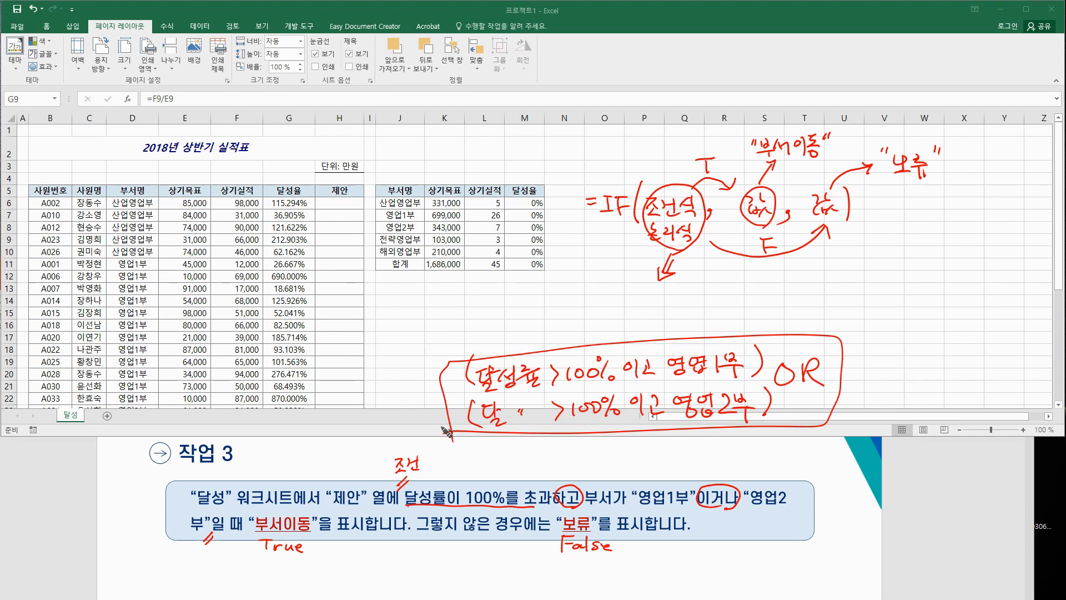
Step: Handwrite OR(AND(달>100%, 부서="영업1부") beside the sheet and underline 부서
mouse_move(603, 329)
left_mouse_down()
mouse_move(595, 340)
mouse_move(615, 325)
left_mouse_up()
mouse_move(422, 290)
left_mouse_down()
mouse_move(451, 325)
mouse_move(472, 303)
mouse_move(502, 297)
mouse_move(542, 308)
mouse_move(555, 292)
mouse_move(583, 303)
mouse_move(614, 284)
mouse_move(626, 308)
mouse_move(669, 305)
mouse_move(699, 297)
mouse_move(707, 282)
mouse_move(744, 303)
mouse_move(757, 285)
left_mouse_up()
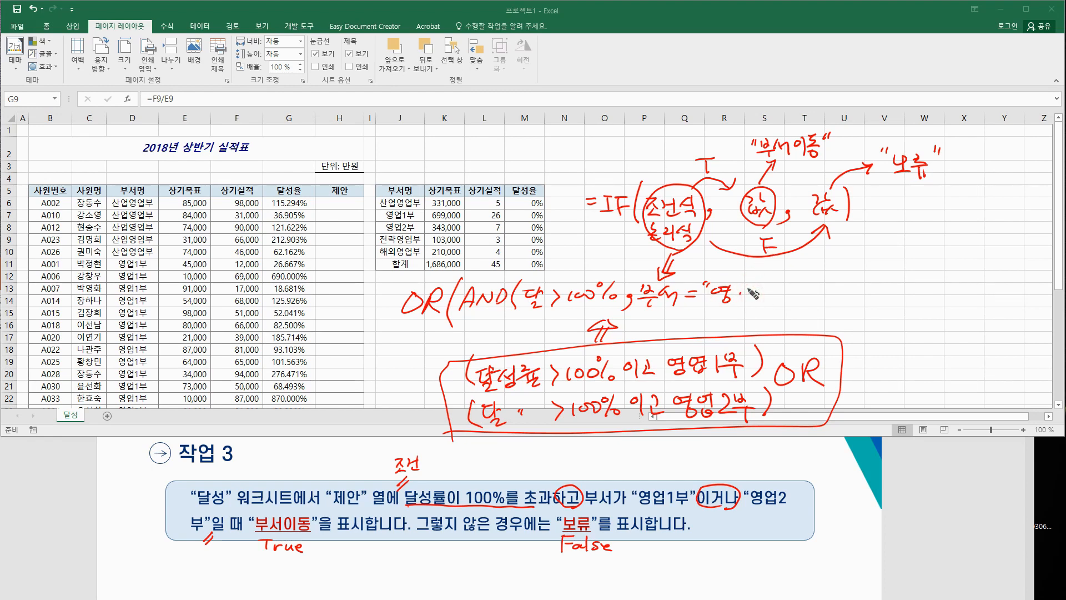
mouse_move(743, 288)
left_mouse_down()
mouse_move(758, 305)
mouse_move(787, 285)
mouse_move(779, 308)
mouse_move(800, 307)
left_mouse_up()
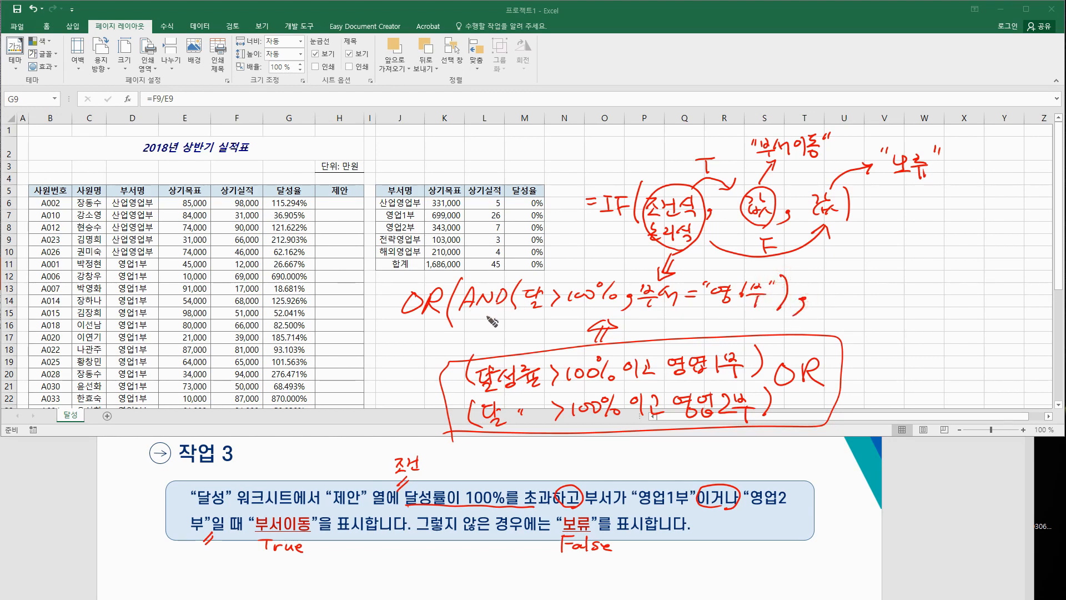
left_click(556, 308)
left_click(489, 310)
left_click_drag(648, 310, 672, 309)
right_click(744, 306)
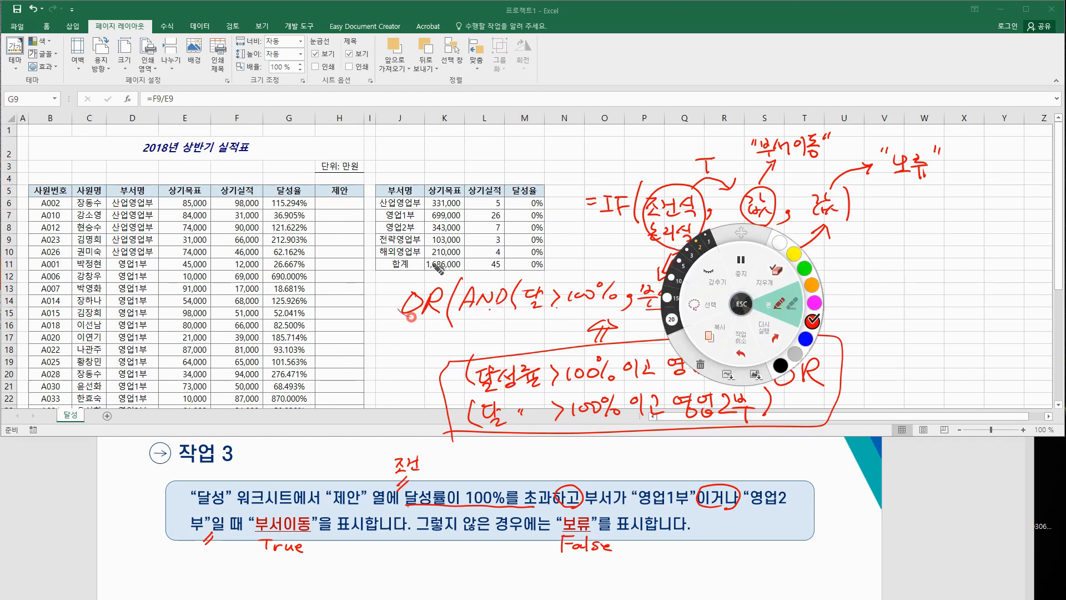
left_click(736, 302)
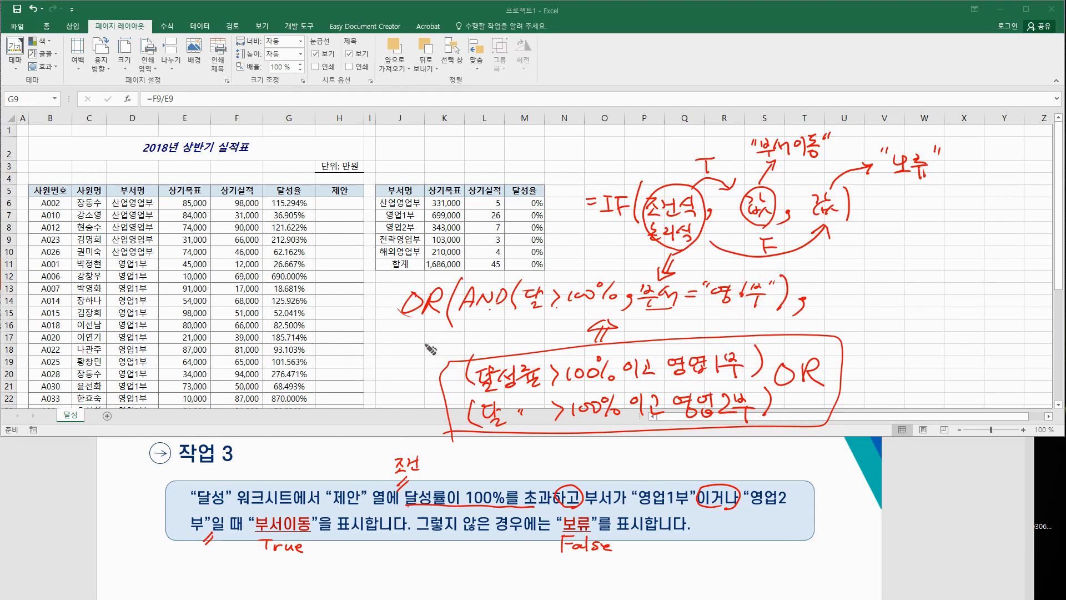
Step: Handwrite the second AND condition for 영업2부, underline the full OR formula, and select H6
mouse_move(817, 296)
left_mouse_down()
mouse_move(845, 281)
mouse_move(862, 303)
mouse_move(939, 276)
mouse_move(952, 300)
mouse_move(1010, 268)
mouse_move(1022, 284)
mouse_move(1037, 272)
left_mouse_up()
left_click_drag(1044, 261, 1047, 300)
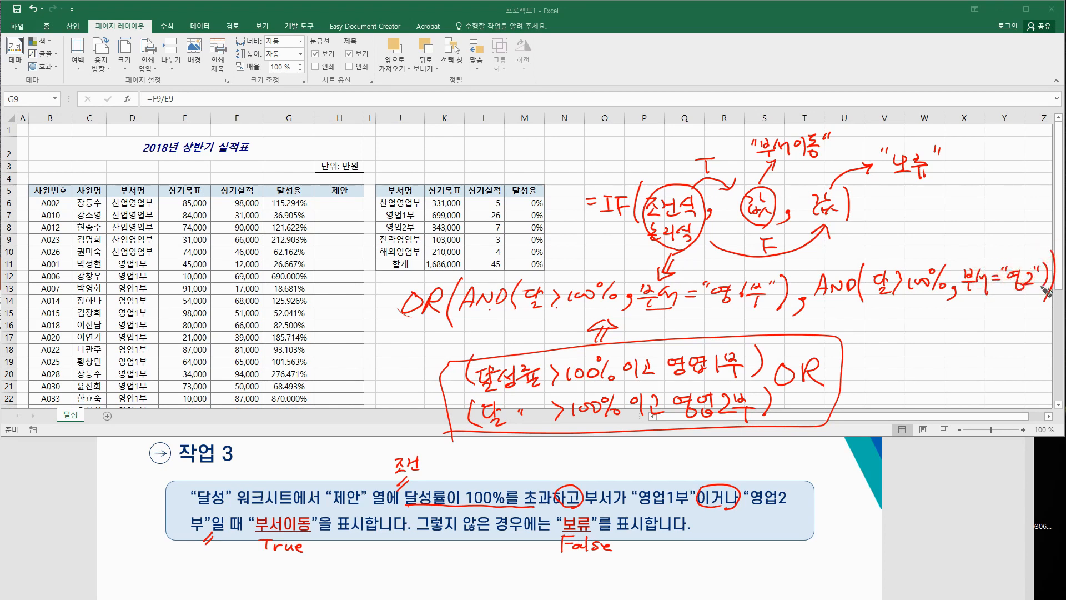
left_click_drag(414, 330, 1048, 310)
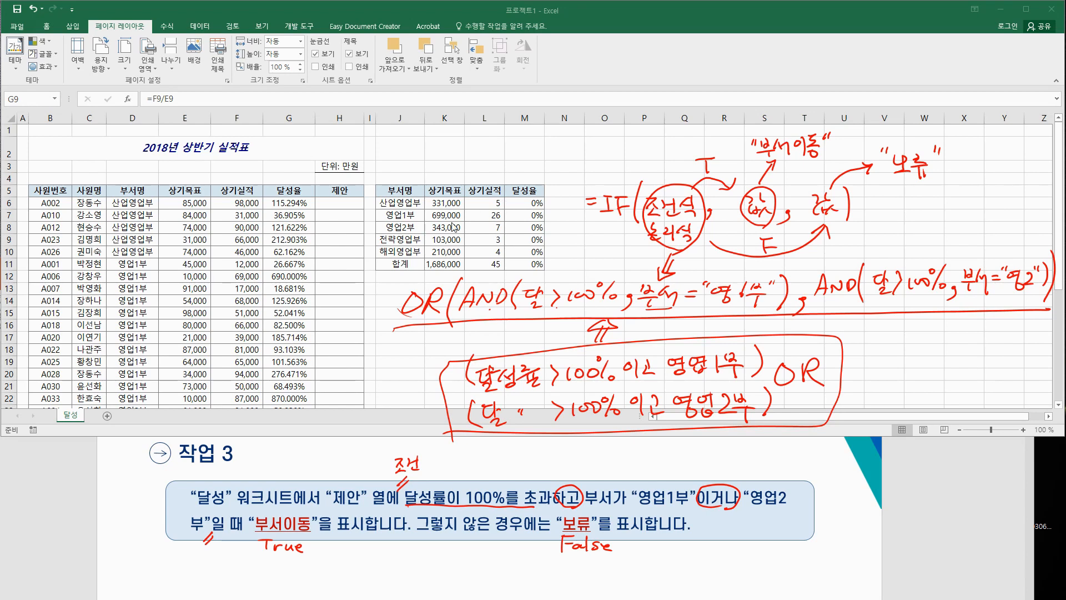
left_click(354, 203)
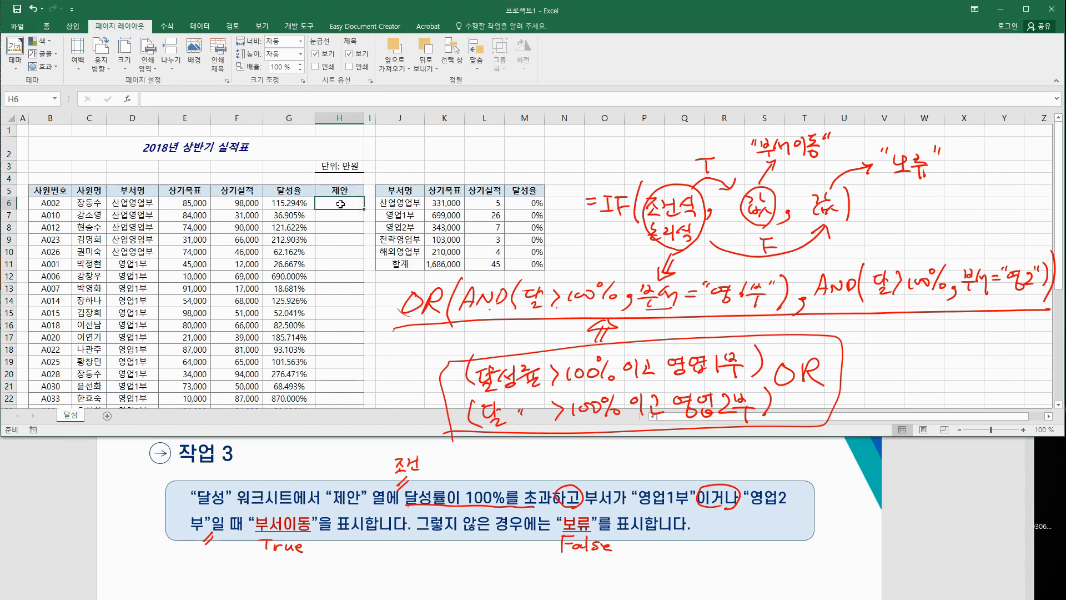
Step: Insert the IF function into H6 from the All functions category
left_click(127, 100)
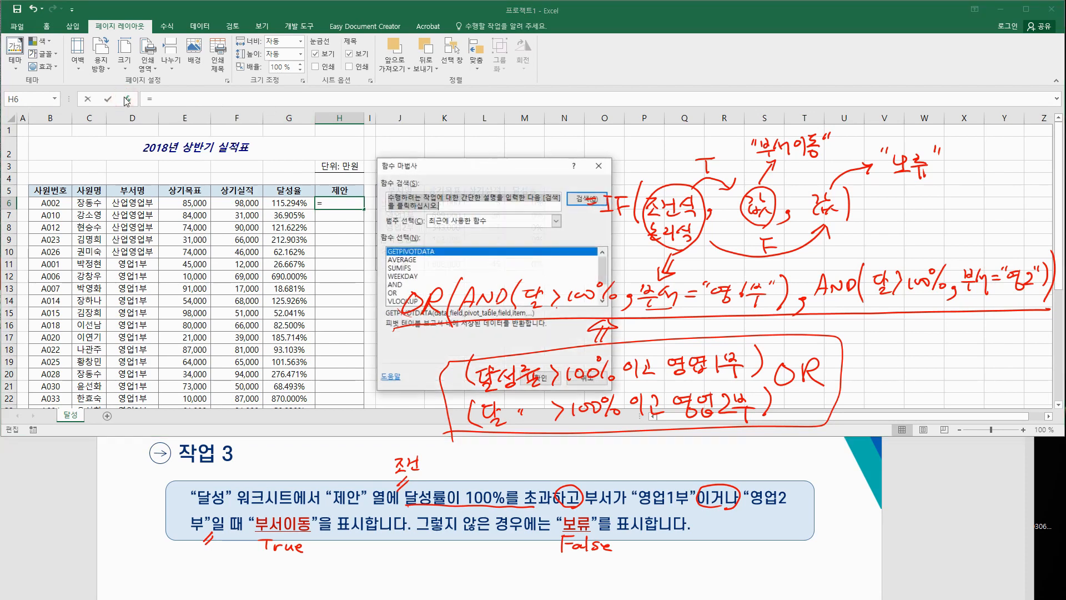
left_click_drag(314, 145, 225, 129)
left_click(355, 183)
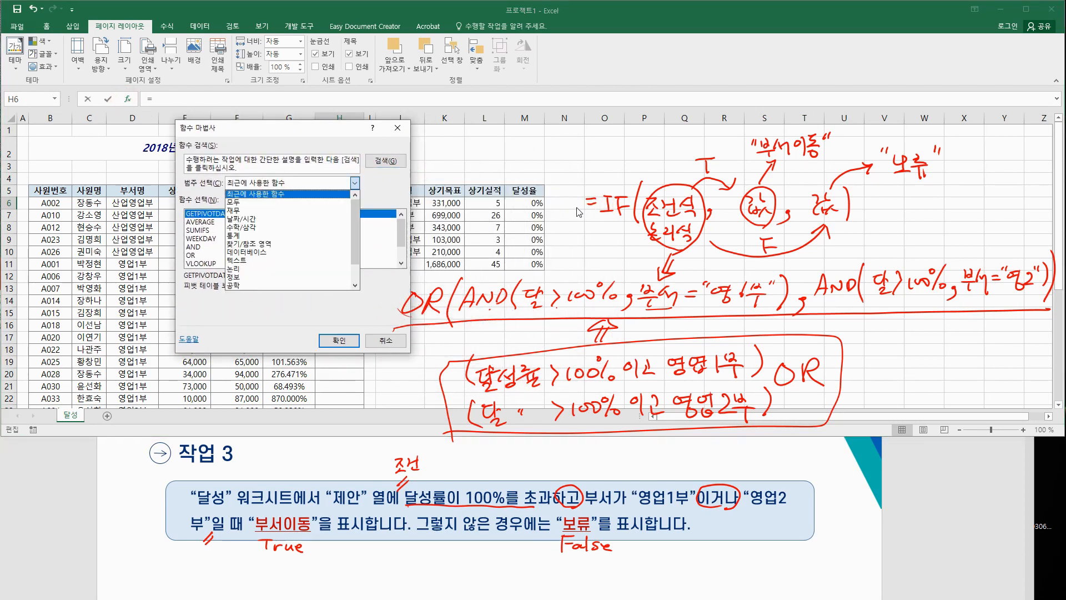
left_click(261, 202)
left_click(253, 240)
key("i")
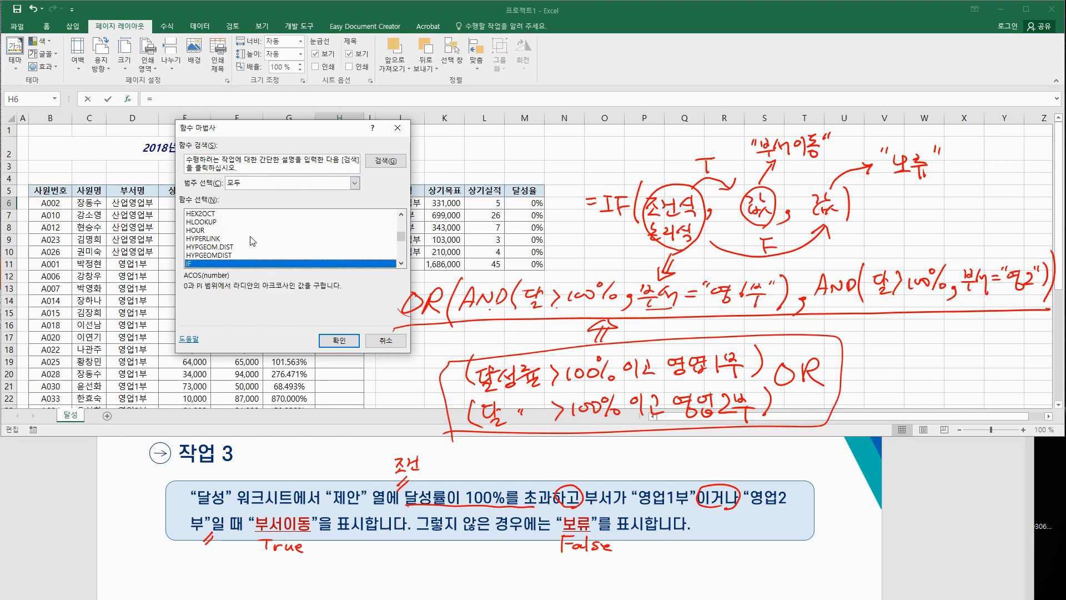
left_click(335, 336)
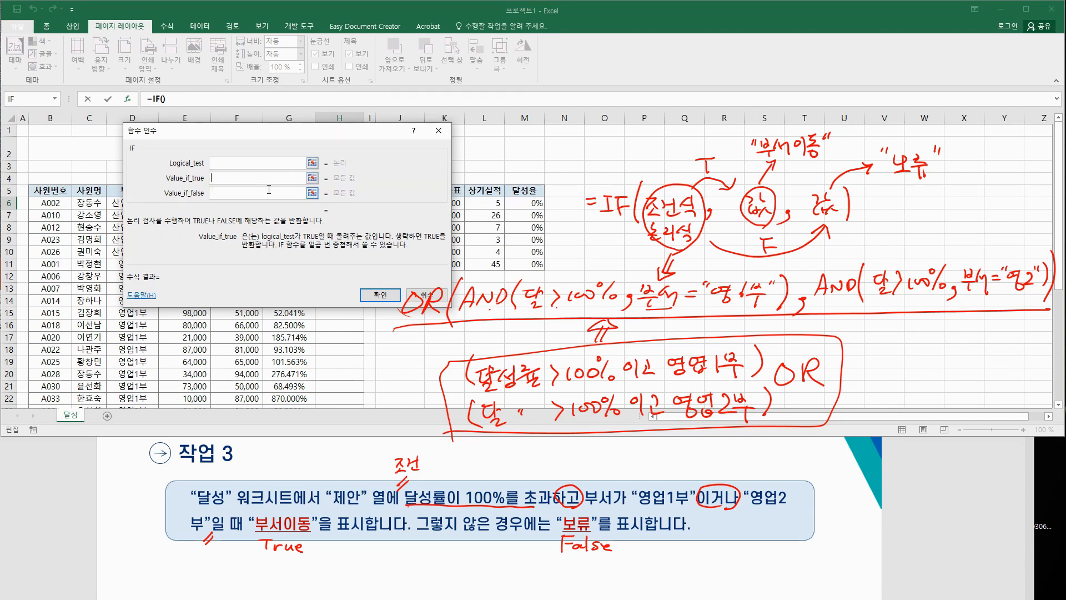
Step: Enter "부서이동" as IF's true result and "보류" as its false result
left_click(230, 177)
type("\"부서이동\"")
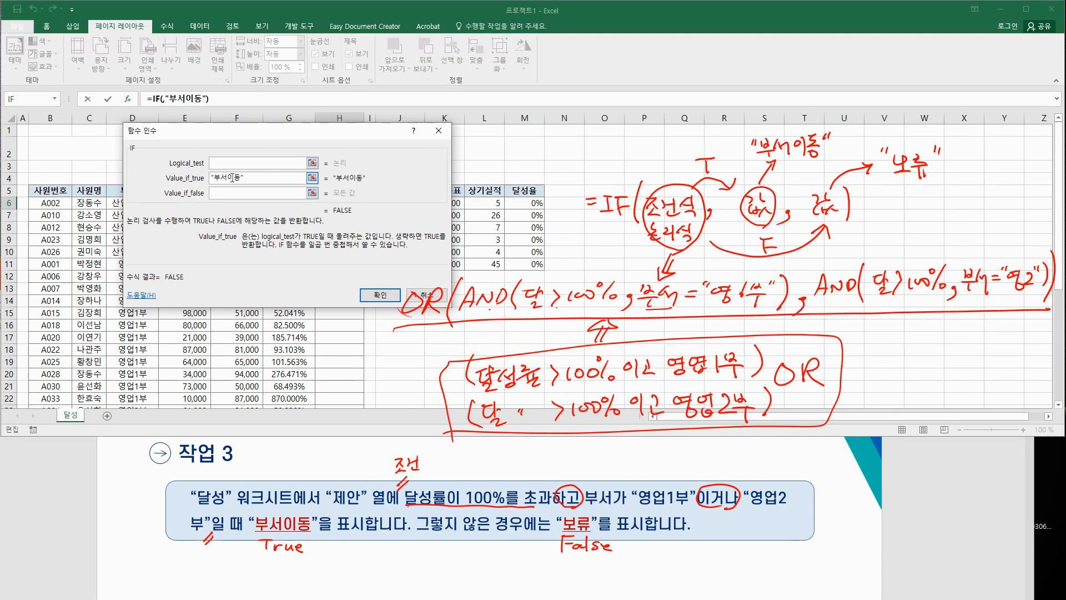
key("Tab")
type("\"보류\"")
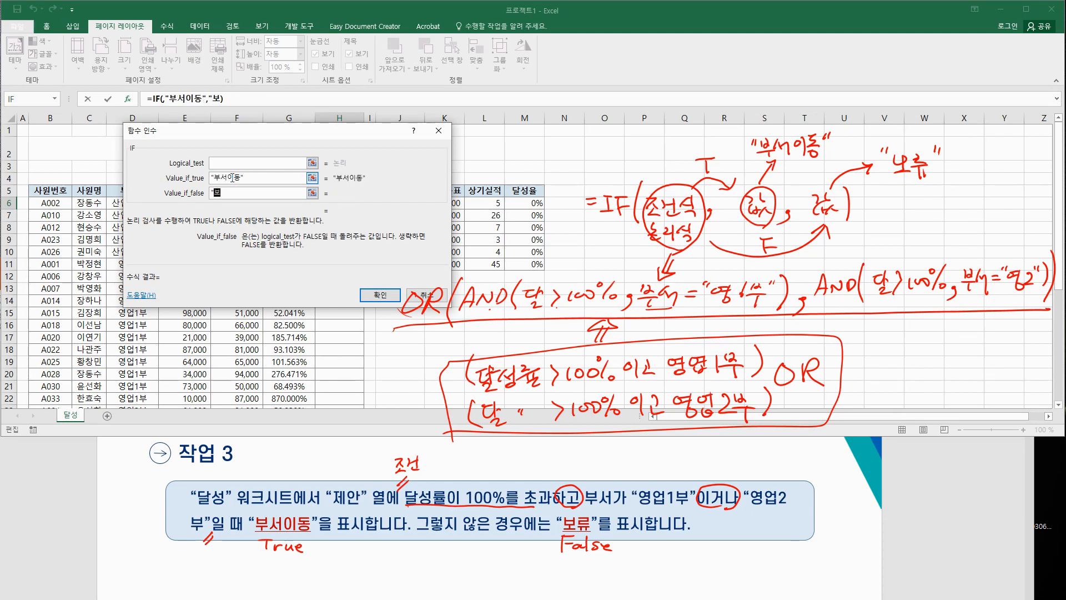
left_click(233, 162)
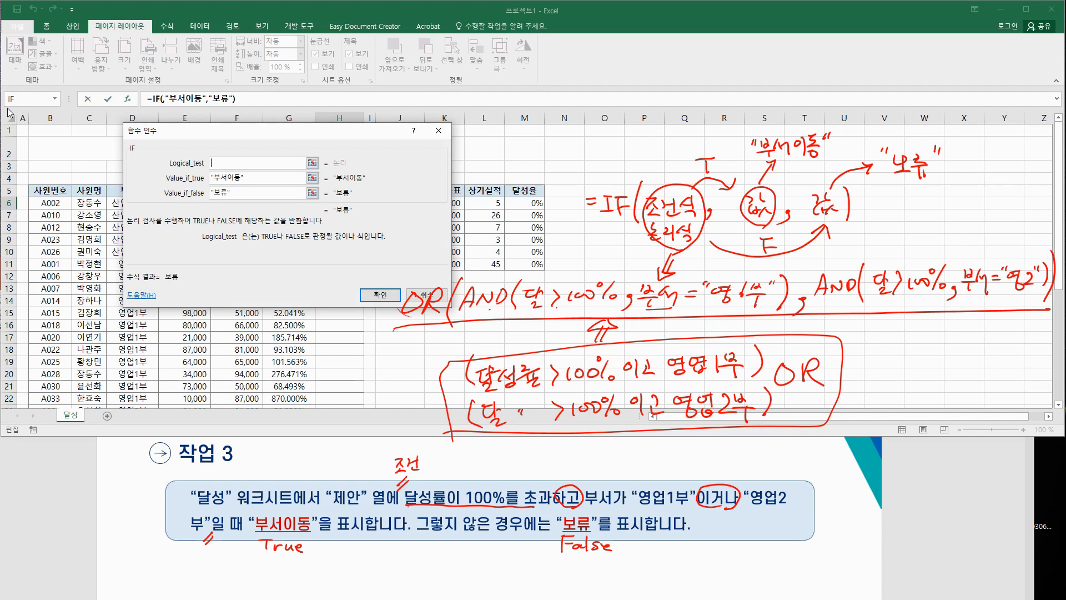
left_click(55, 99)
Step: Nest an OR function as the IF's logical test via More Functions
left_click(30, 246)
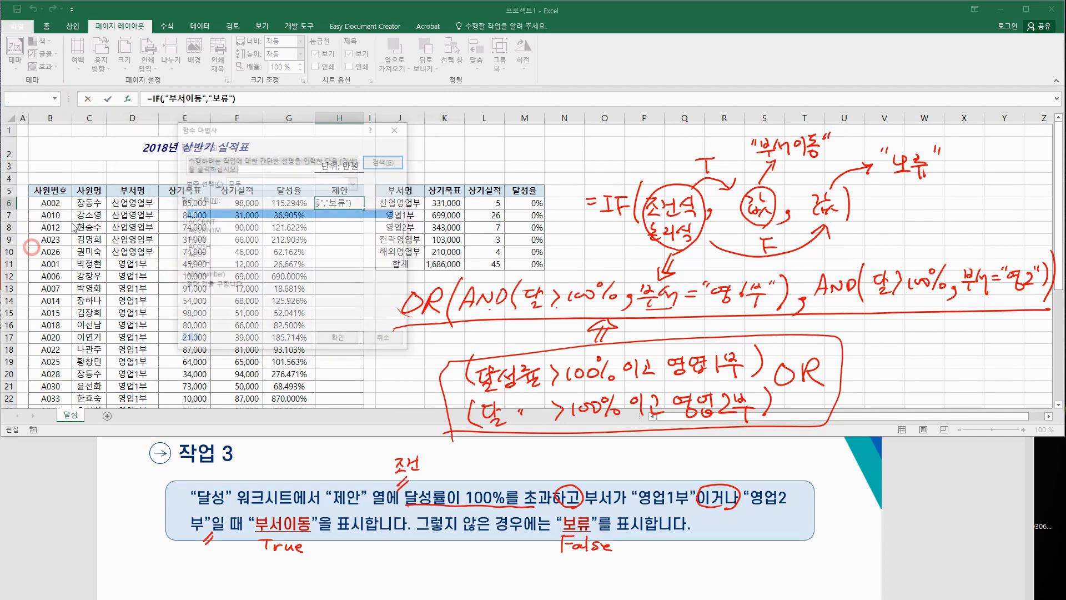
left_click(231, 247)
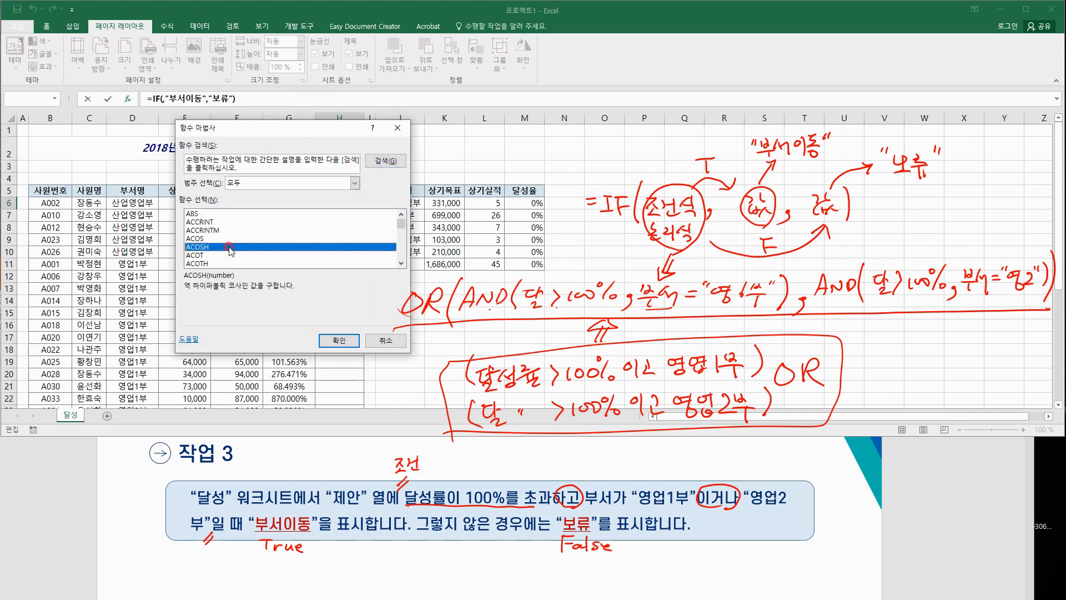
key("o")
scroll(234, 261, "down", 3)
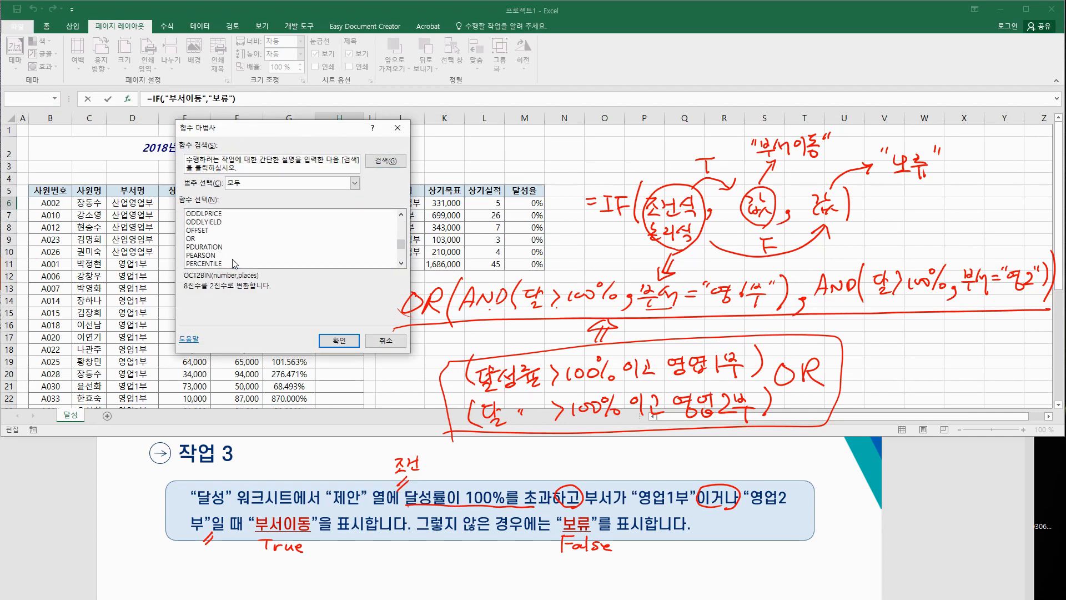
left_click(204, 240)
left_click(339, 340)
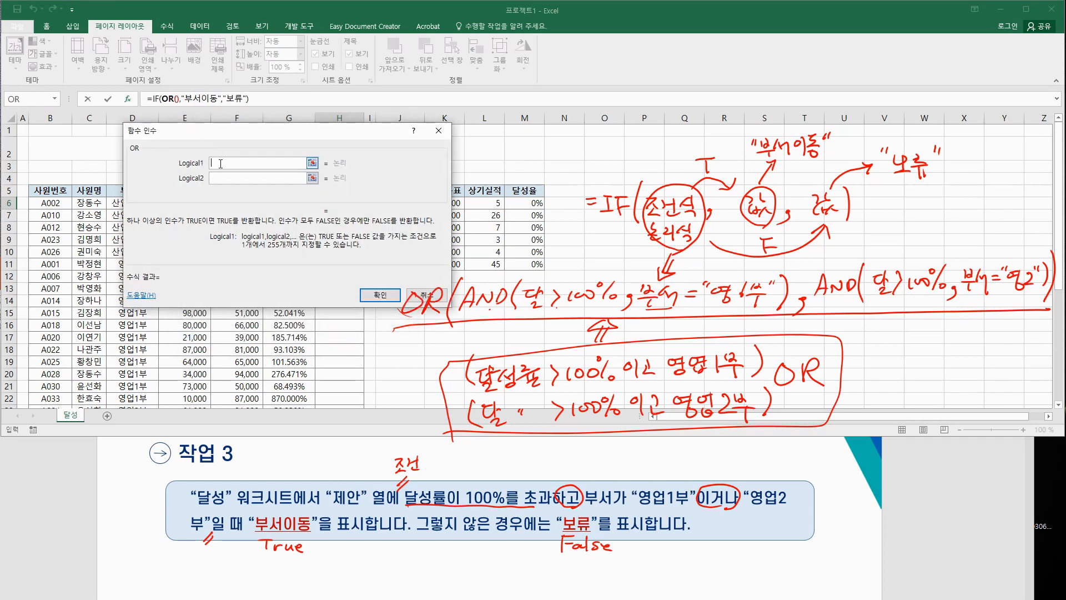
Step: Nest an empty AND function inside the OR
left_click(55, 99)
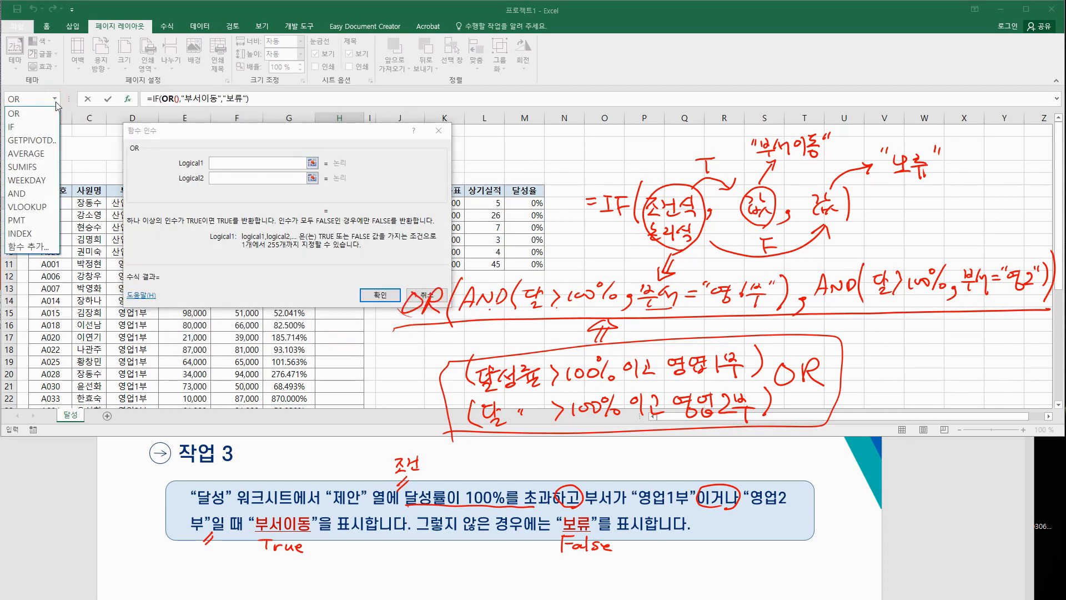
left_click(35, 248)
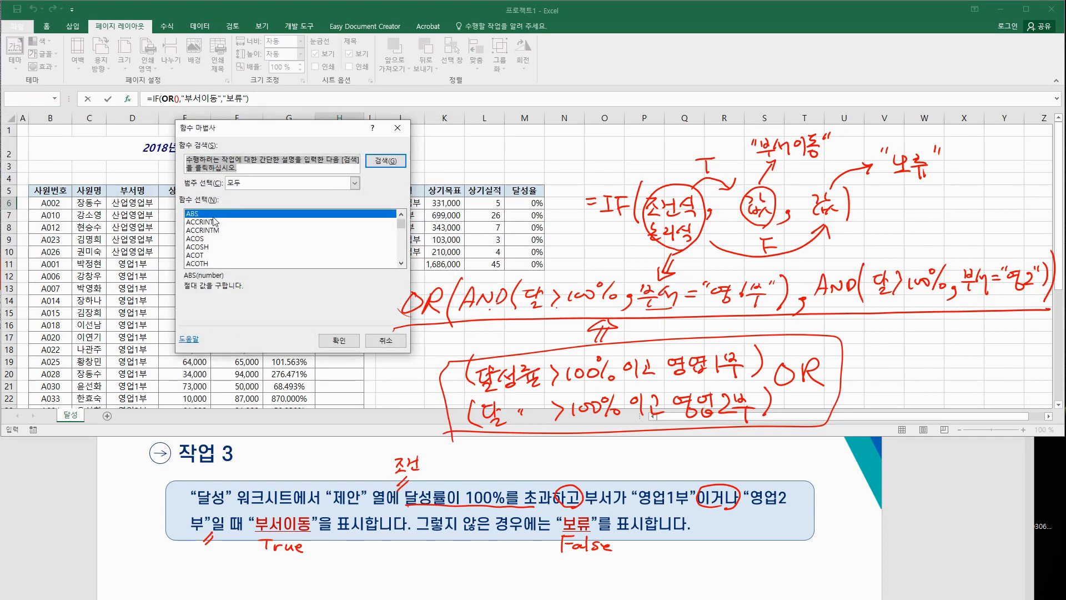
scroll(206, 256, "down", 3)
left_click(193, 230)
left_click(338, 340)
left_click_drag(304, 139, 227, 230)
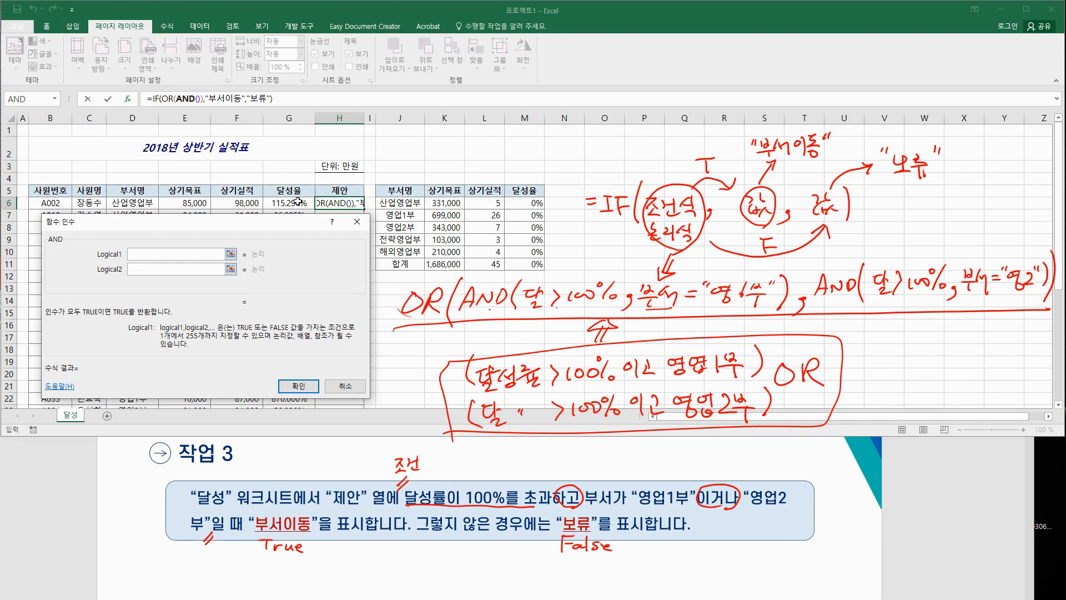
Step: Set the AND's arguments to G6>100% and D6="영업1부"
left_click(303, 204)
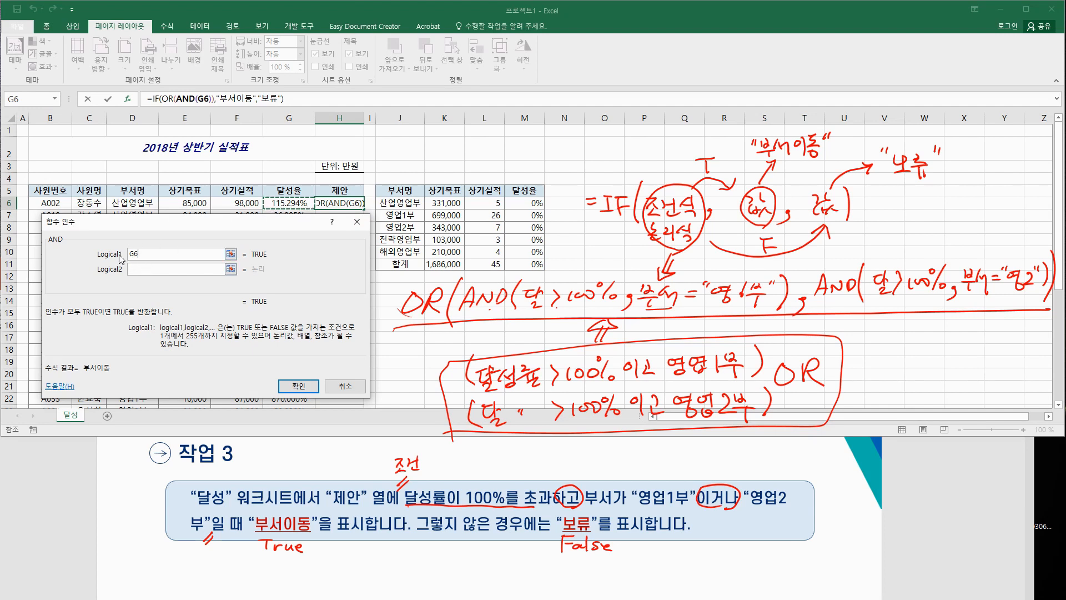
type(">")
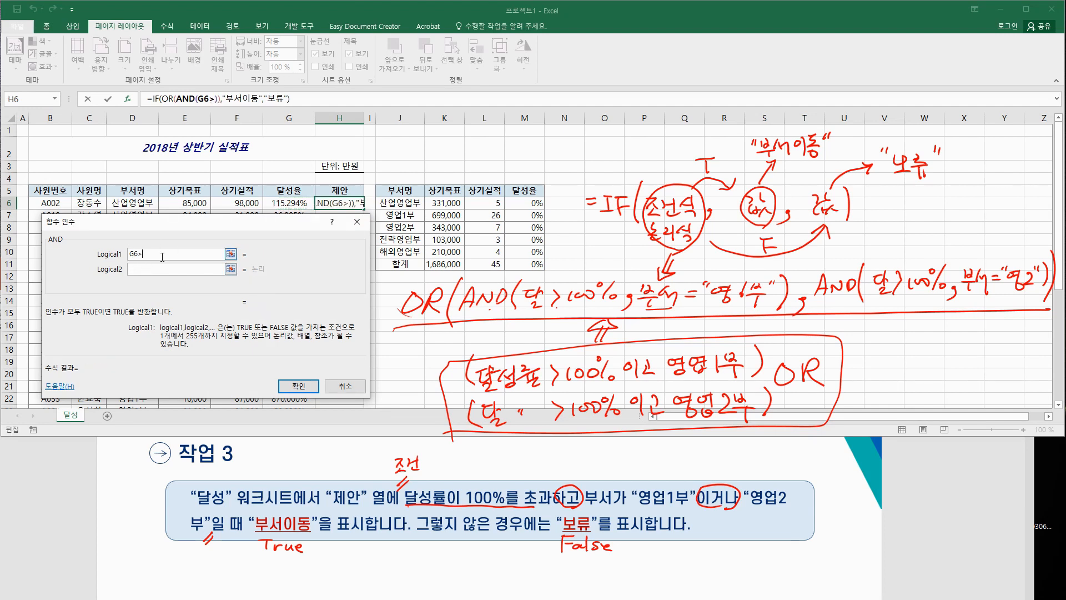
type("10")
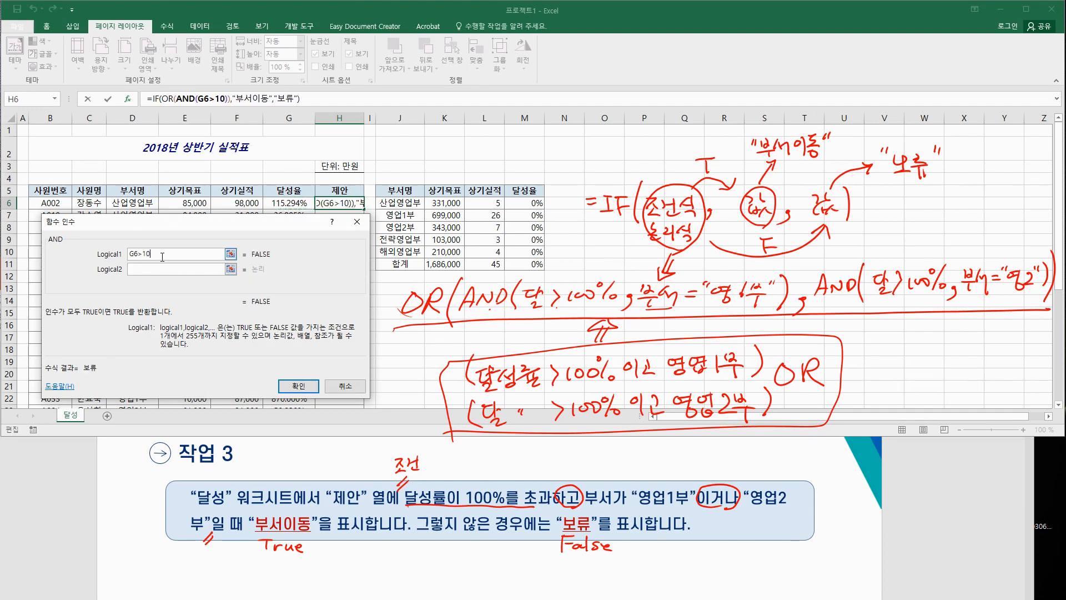
type("0%")
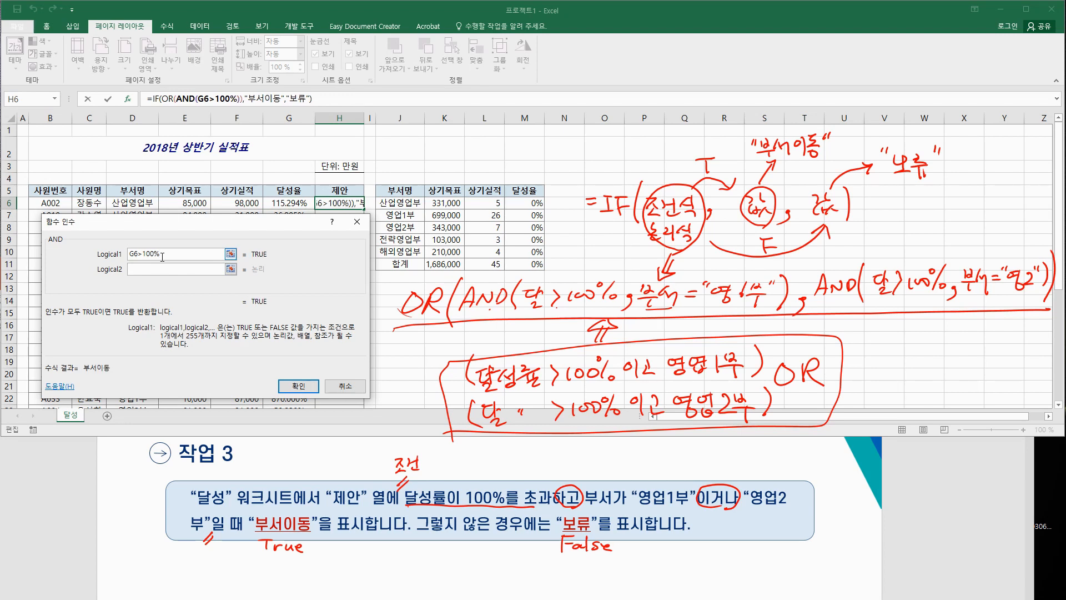
left_click(154, 271)
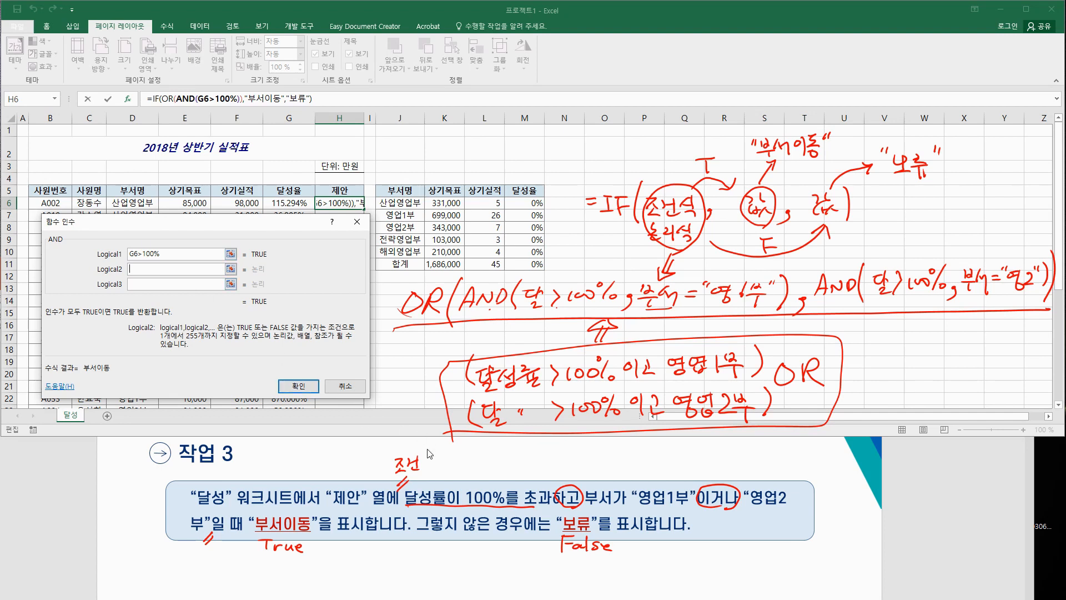
left_click(129, 207)
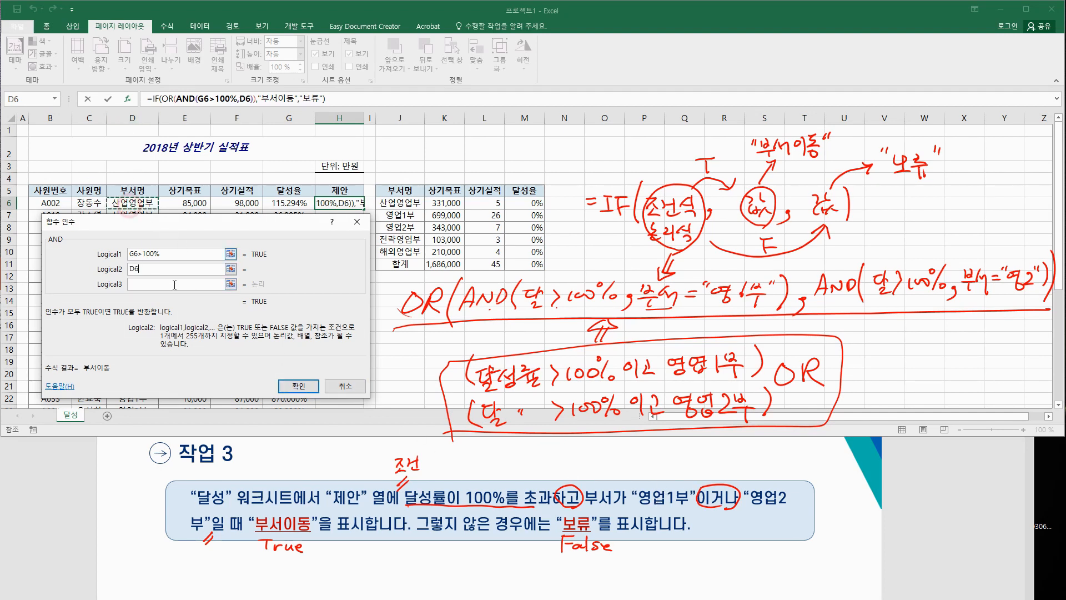
type("=")
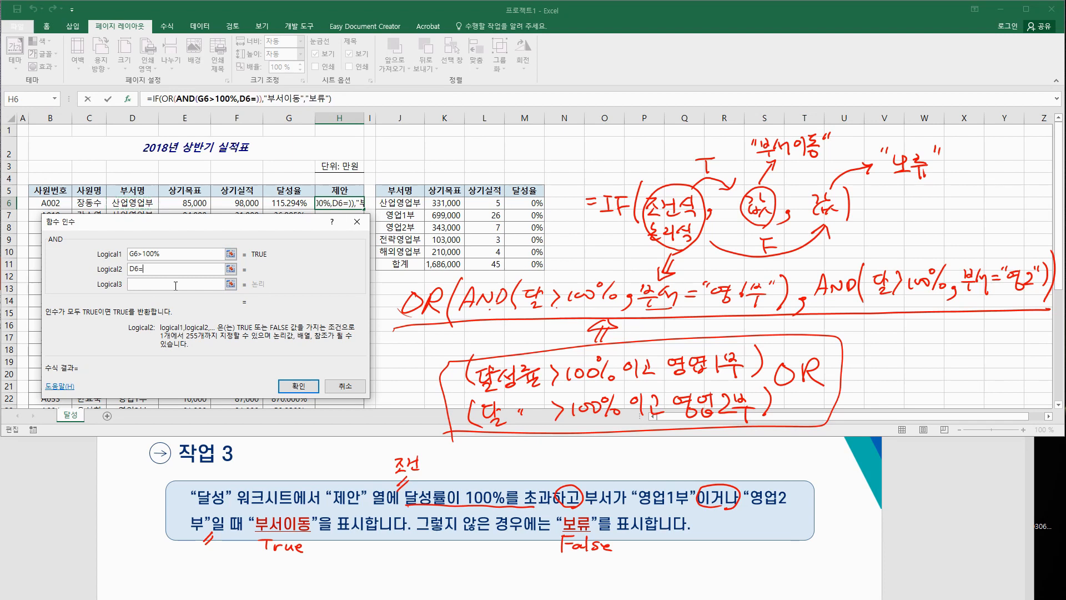
type("\"영")
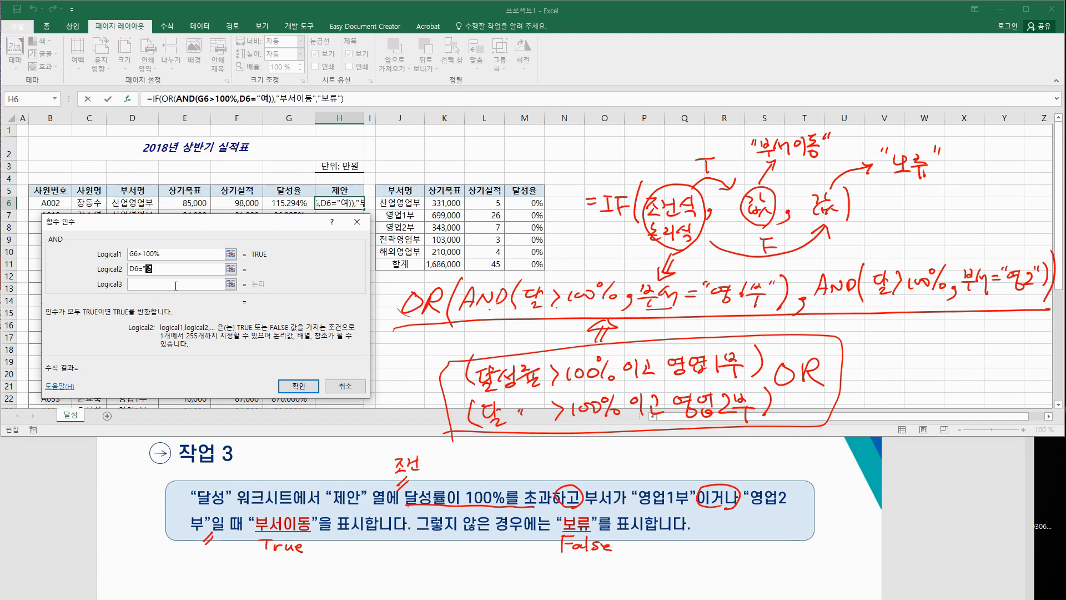
type("업1부\"")
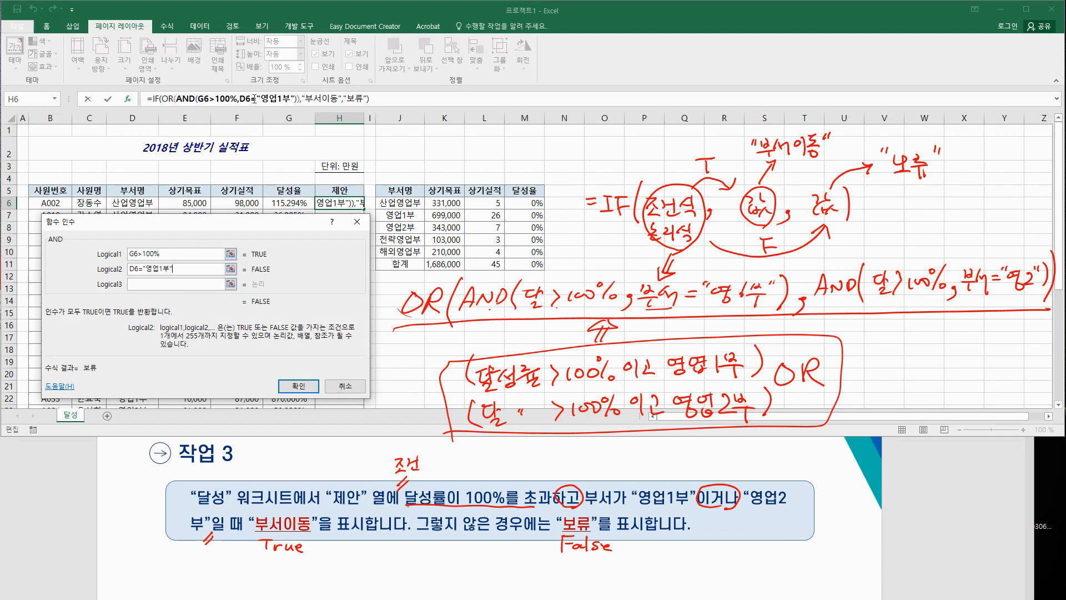
Step: Add a second AND as the OR's next argument, with G6>100% and D6="영업2부"
left_click(168, 99)
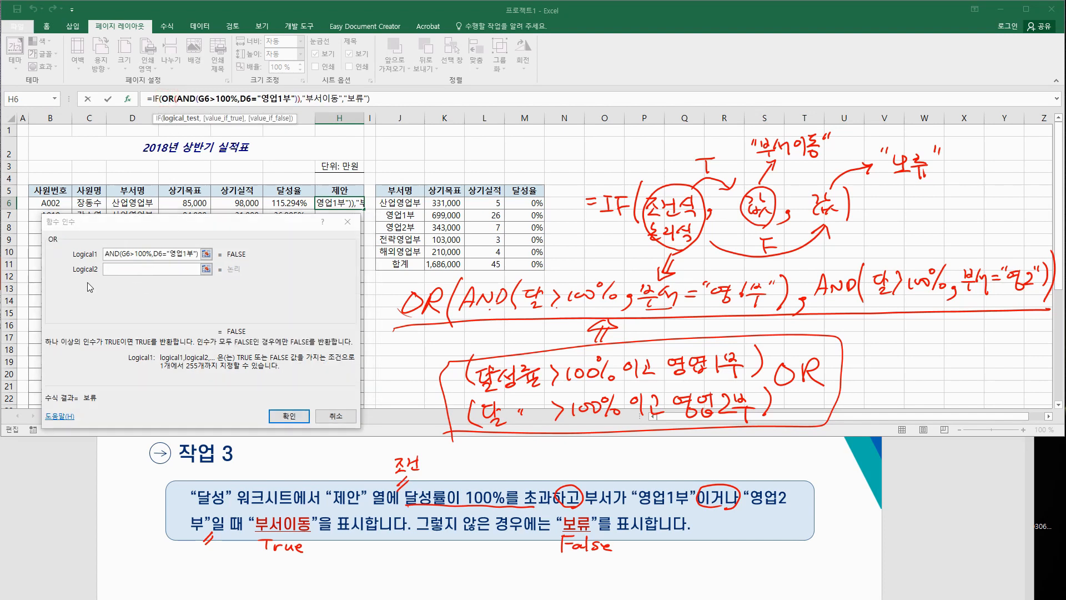
left_click(108, 269)
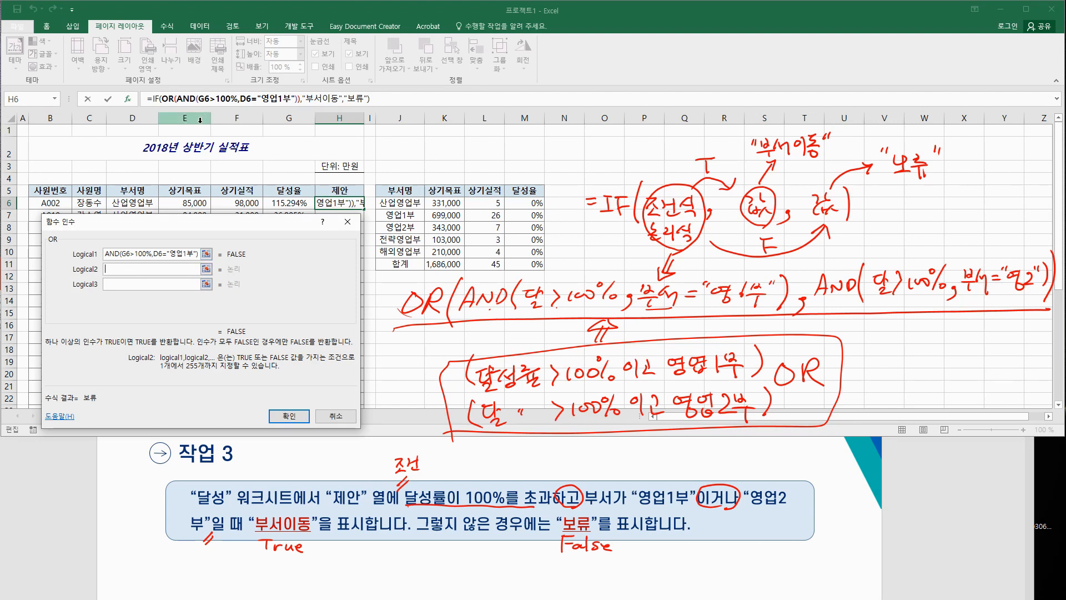
left_click(55, 102)
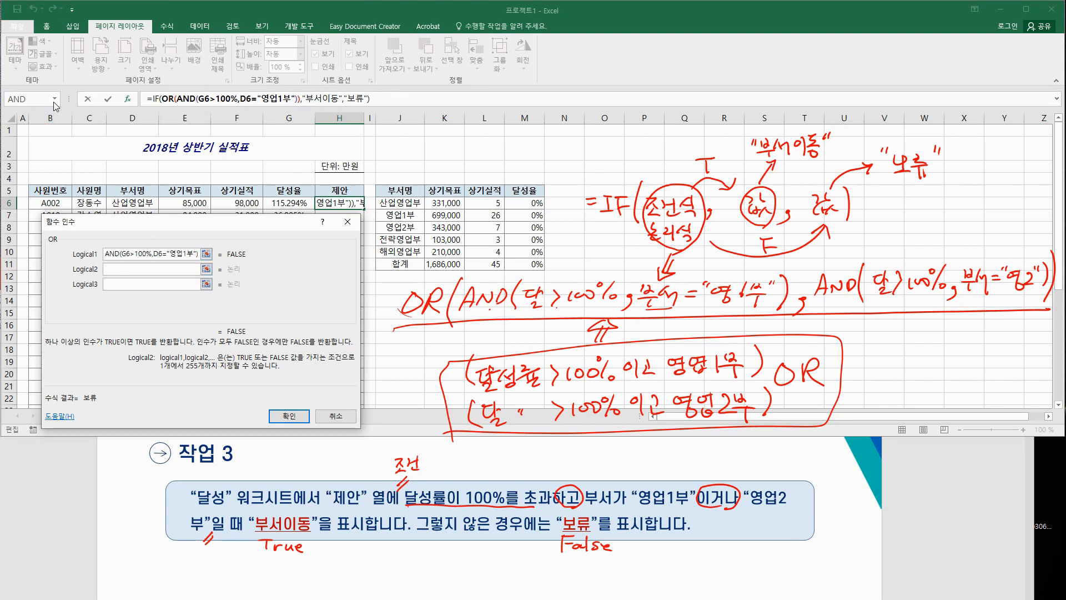
left_click(56, 101)
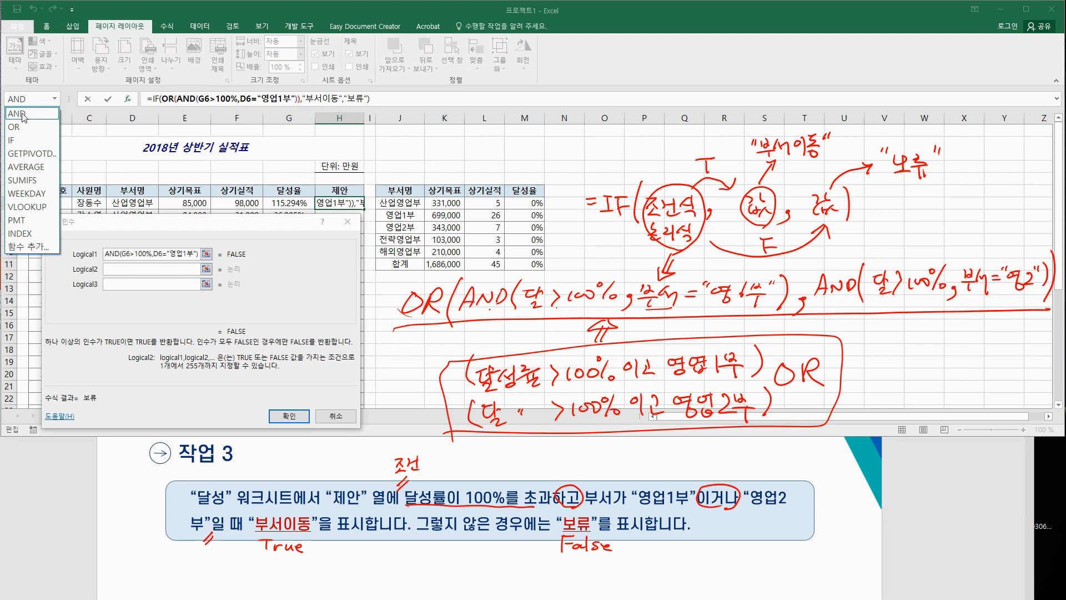
left_click(22, 114)
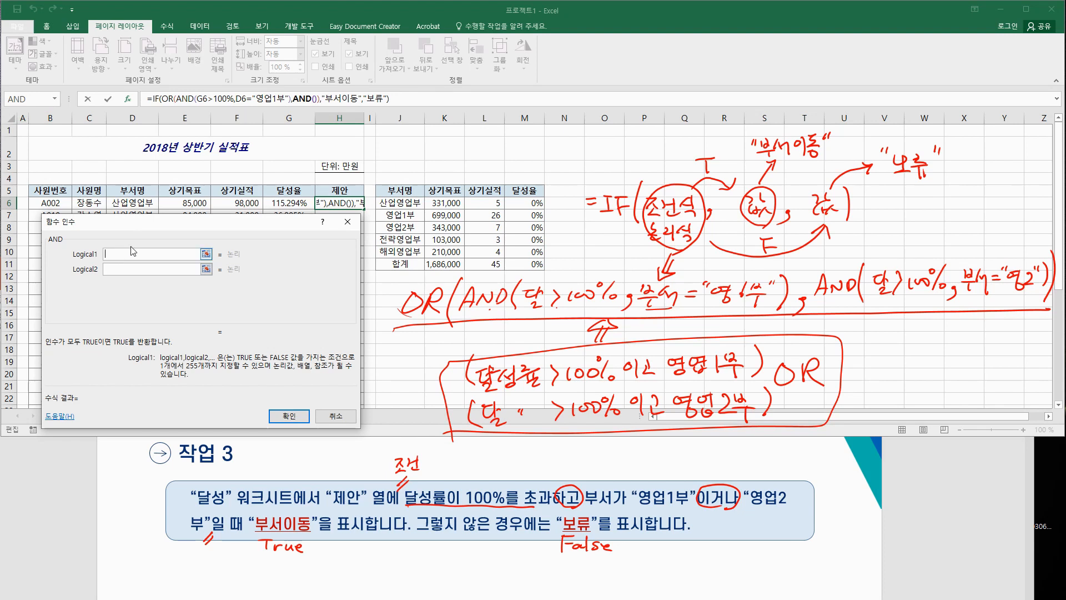
left_click(287, 203)
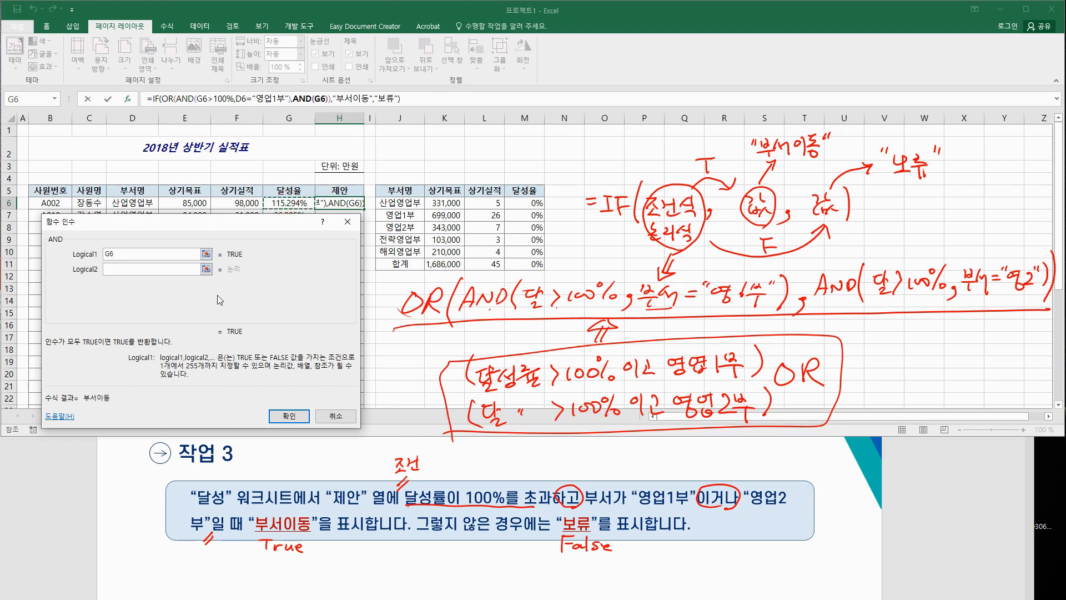
type(">100%")
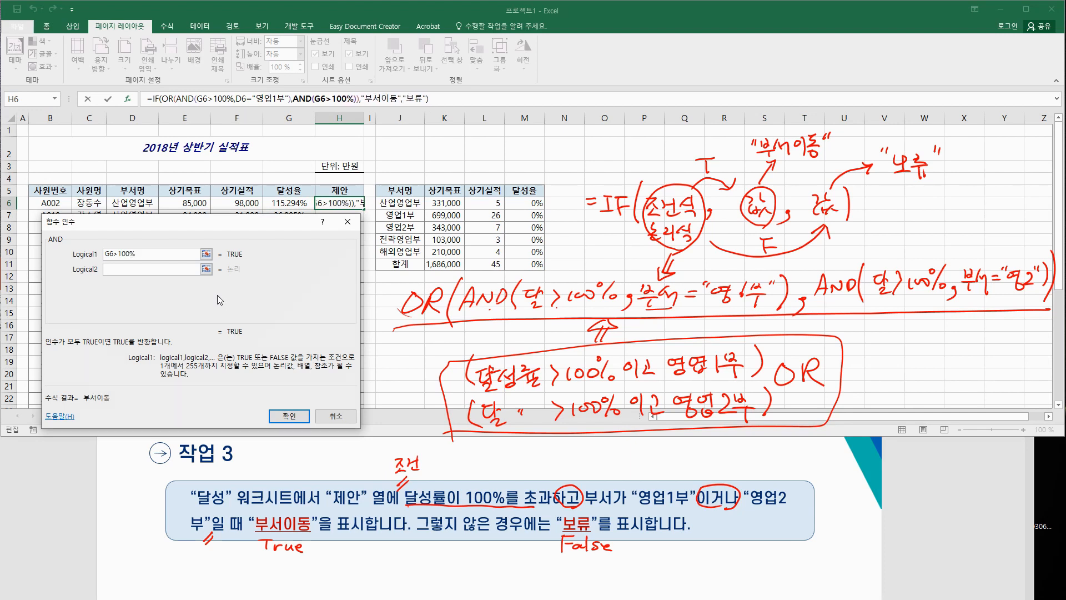
key("Tab")
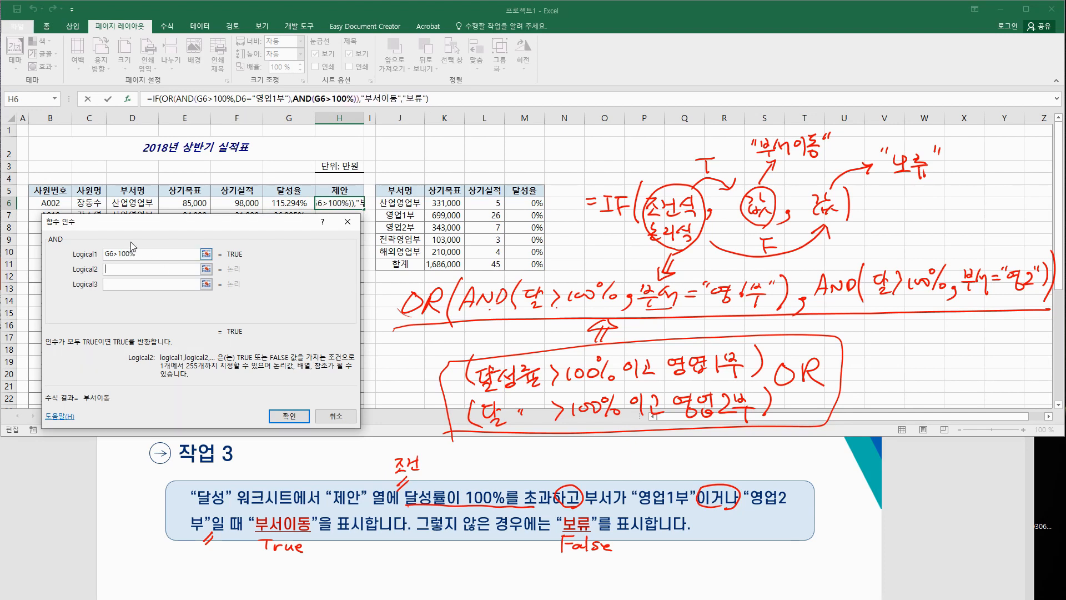
left_click(130, 203)
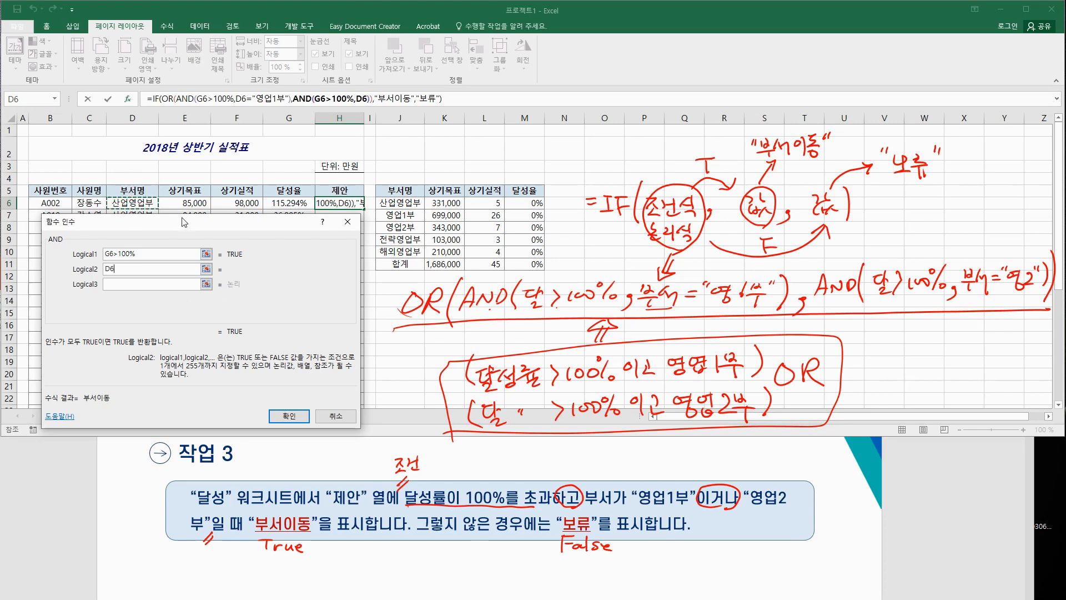
type("=")
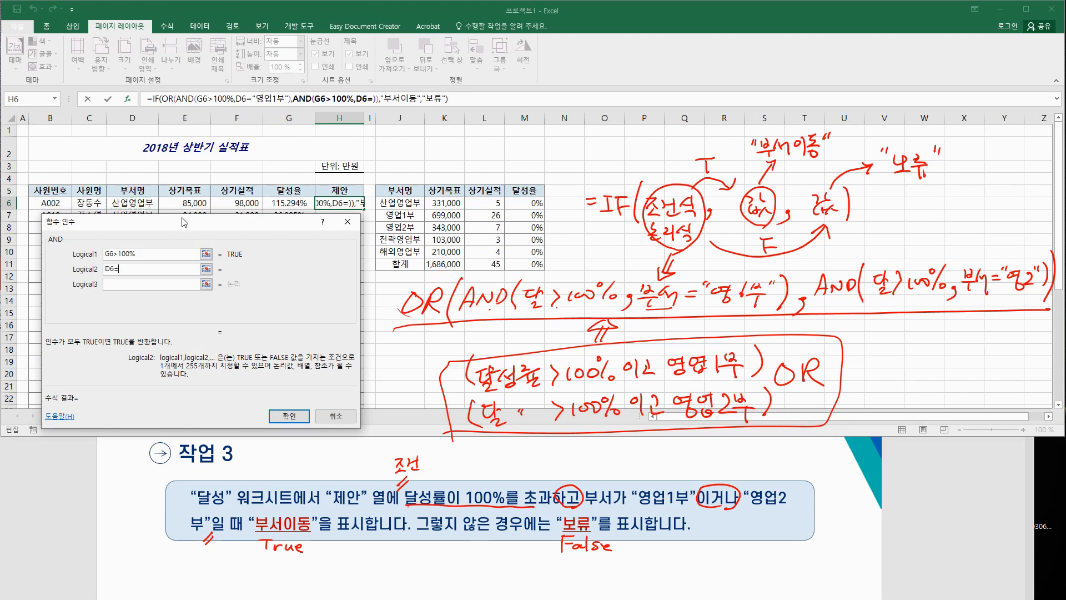
type("\"영업2")
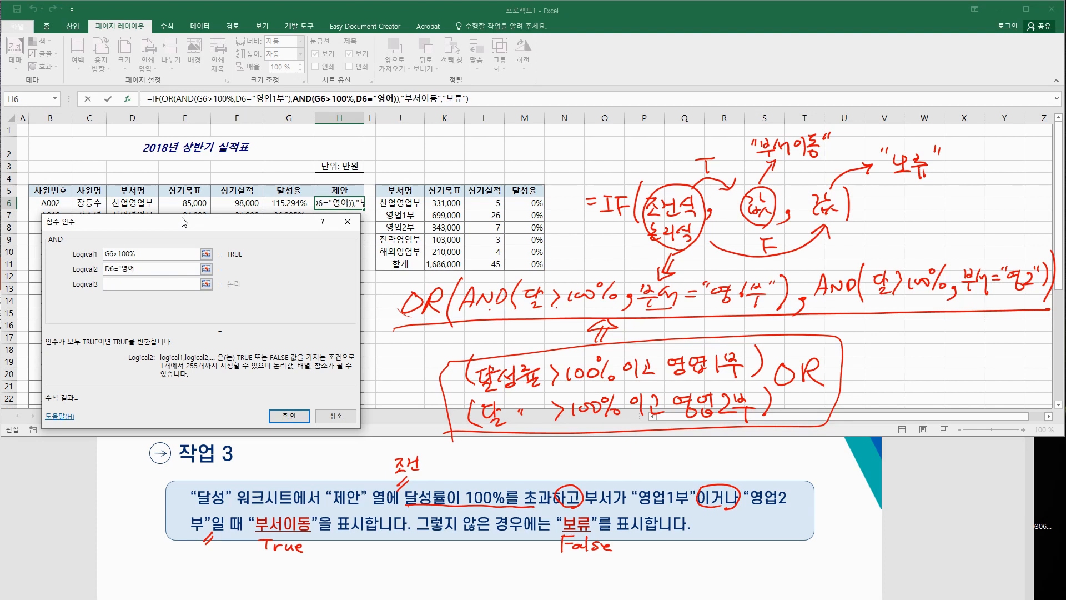
type("부\":")
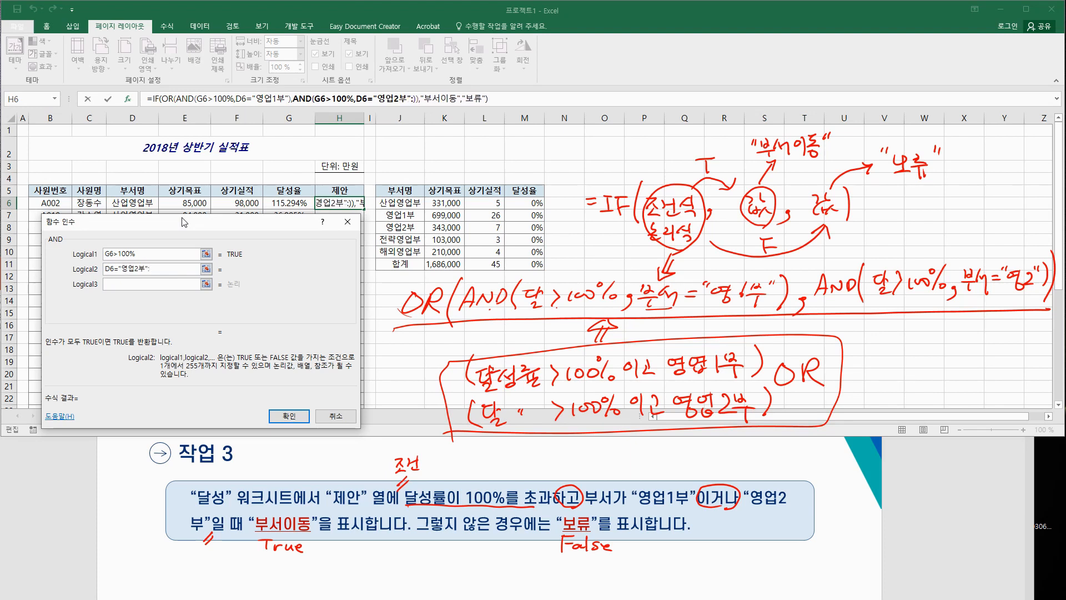
Step: Delete the stray colon after "영업2부" and commit the formula, showing 보류 in H6
key("BackSpace")
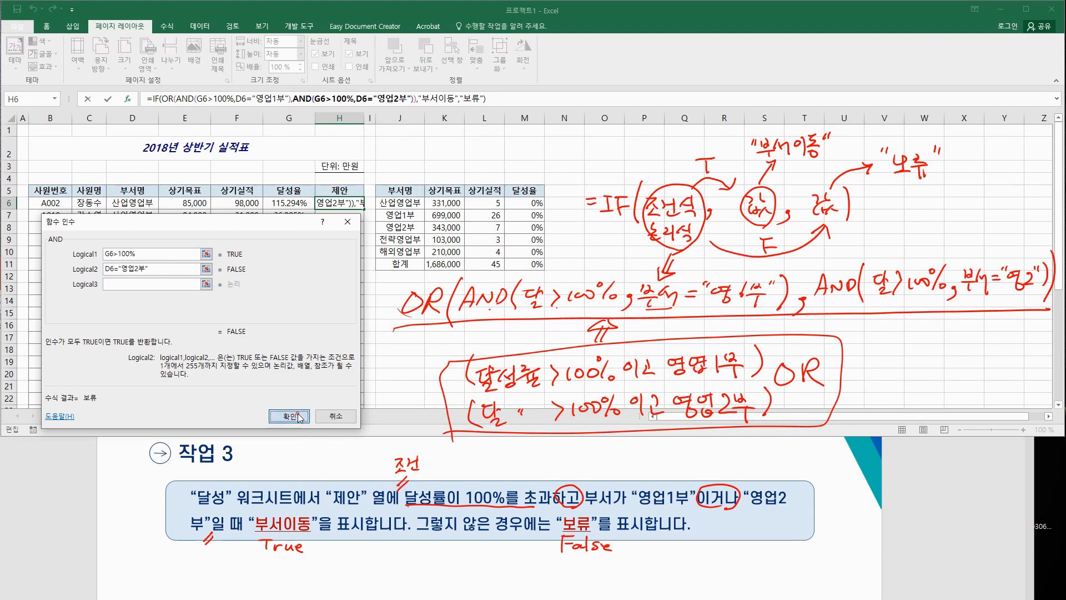
key("Return")
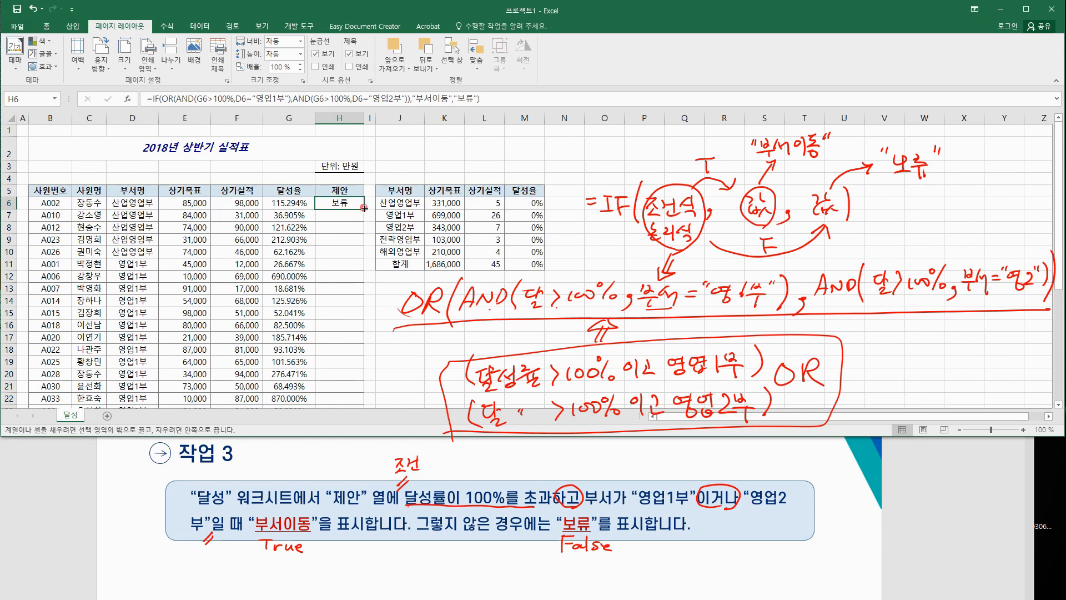
Step: Fill H6's IF/OR/AND formula down the 제안 column for all employees
double_click(365, 208)
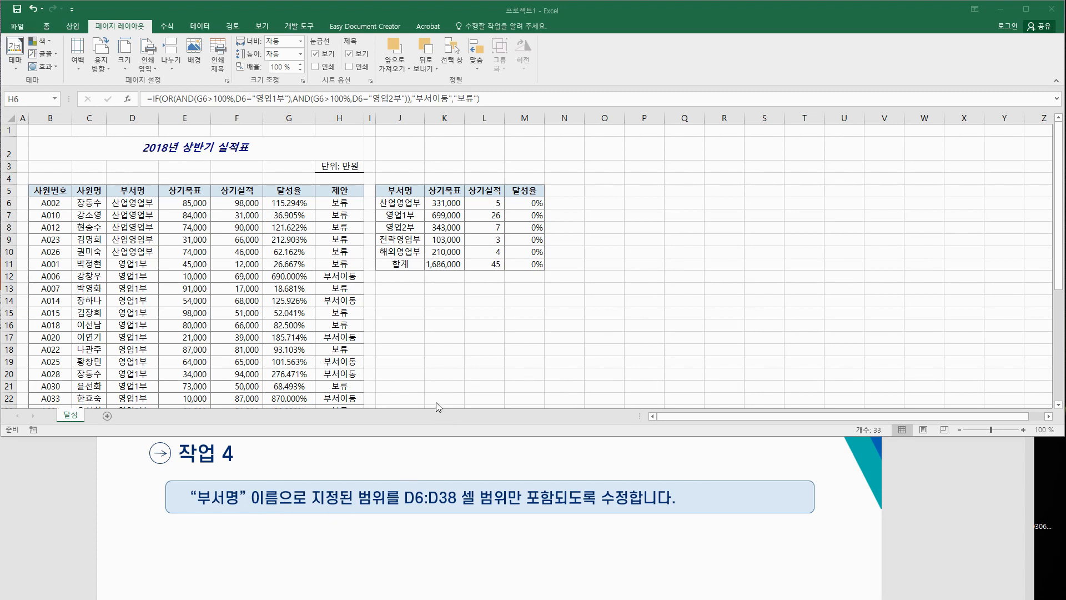
Step: Switch the ribbon from Home to the Formulas commands
left_click(47, 26)
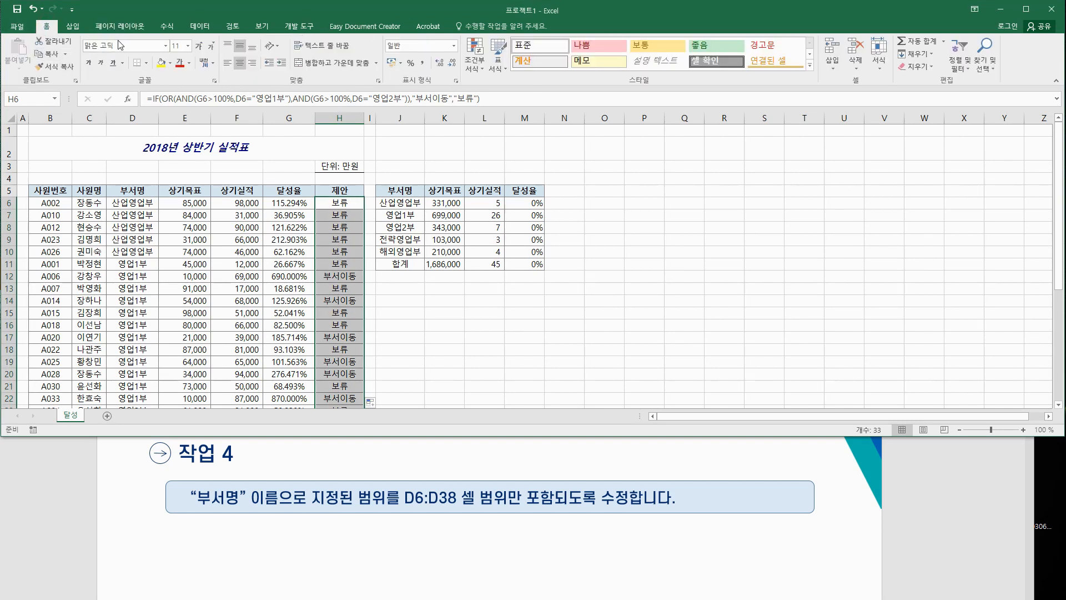
left_click(164, 27)
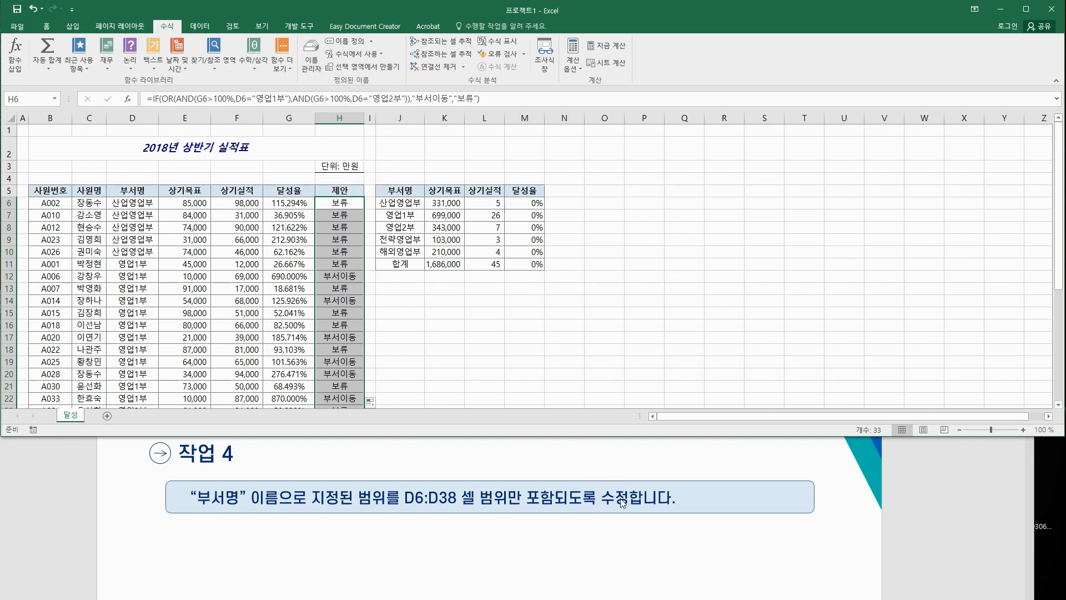
Step: In Name Manager, redefine 부서명 as =달성!$D$6:$D$38, then close the names list
left_click(314, 69)
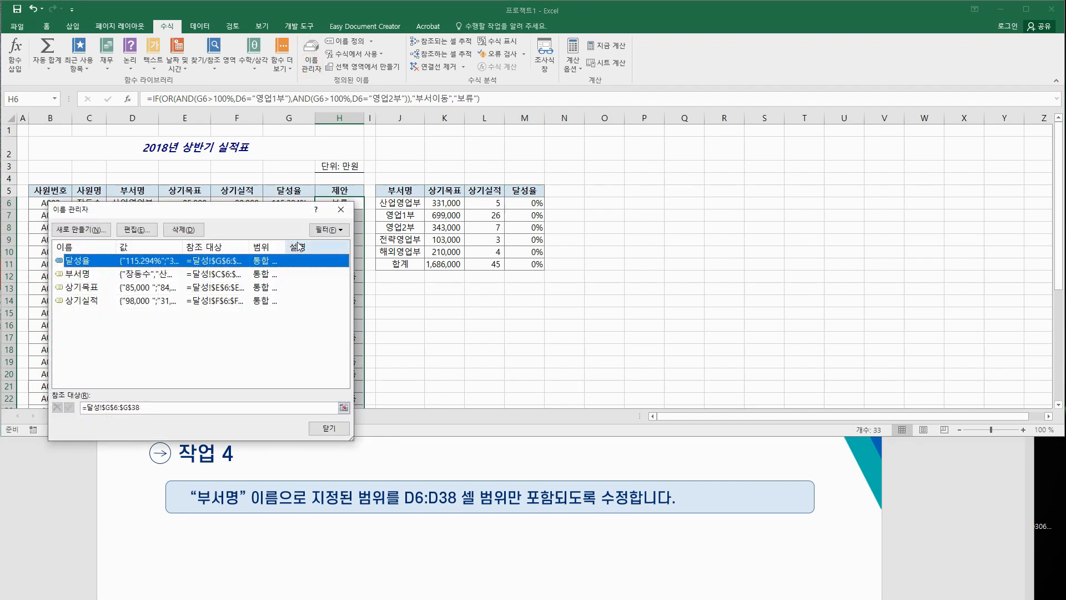
left_click_drag(272, 204, 607, 150)
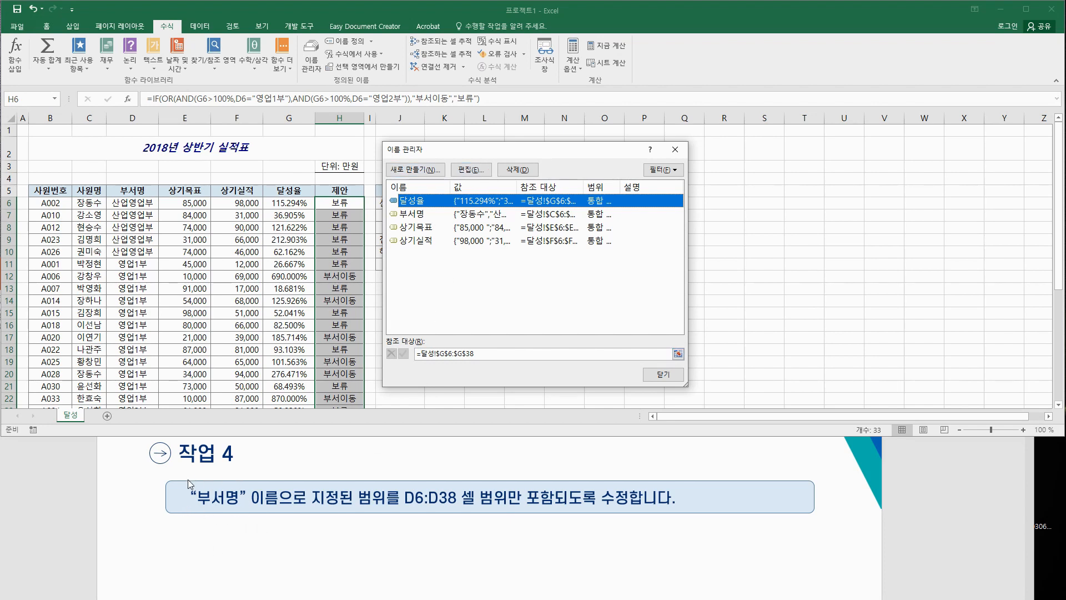
left_click(421, 215)
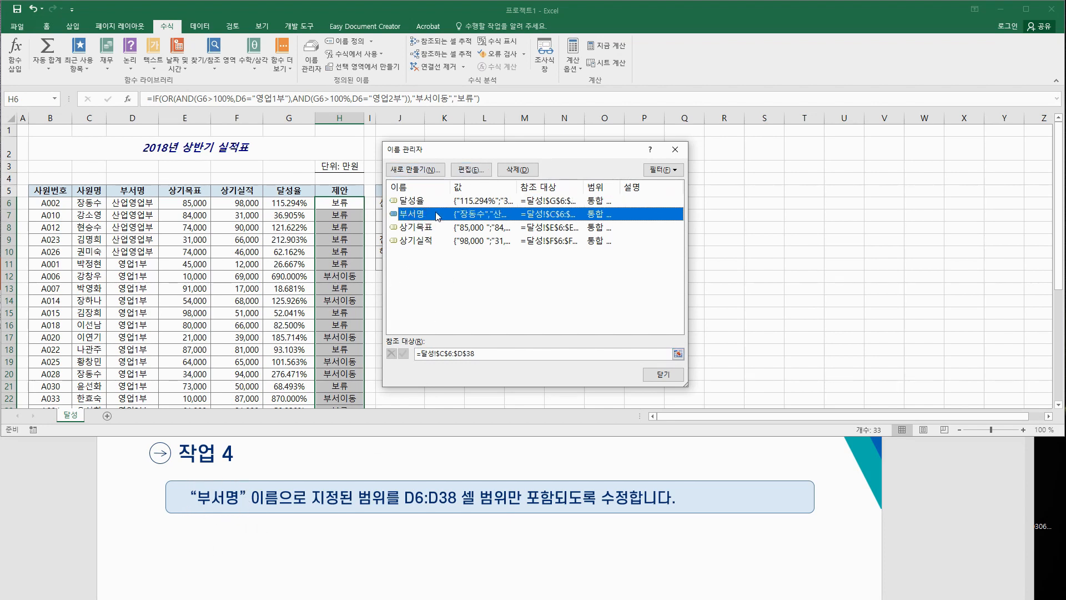
left_click(485, 170)
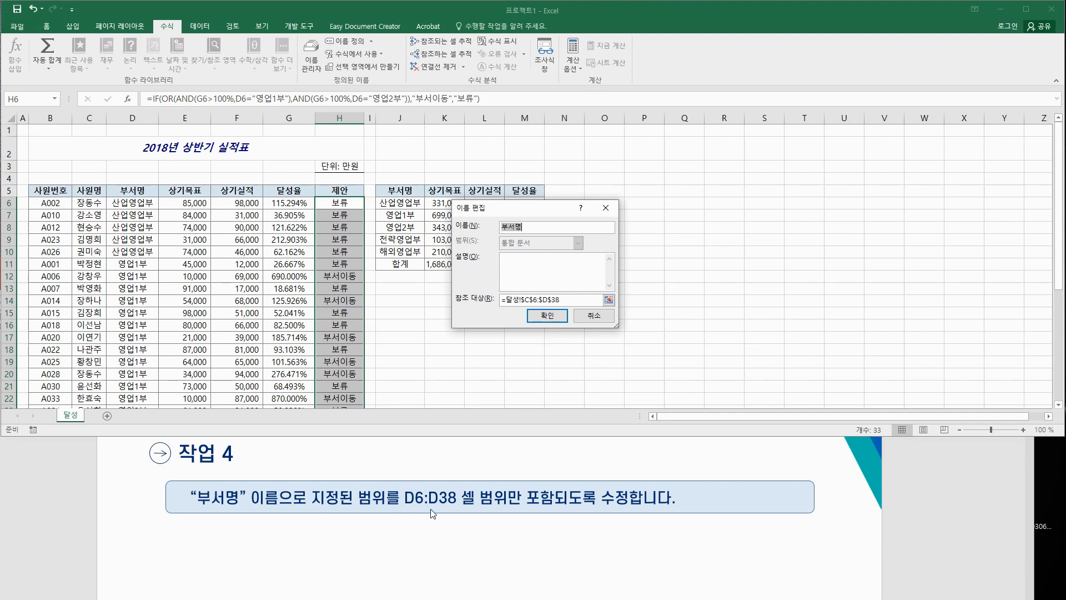
left_click(577, 296)
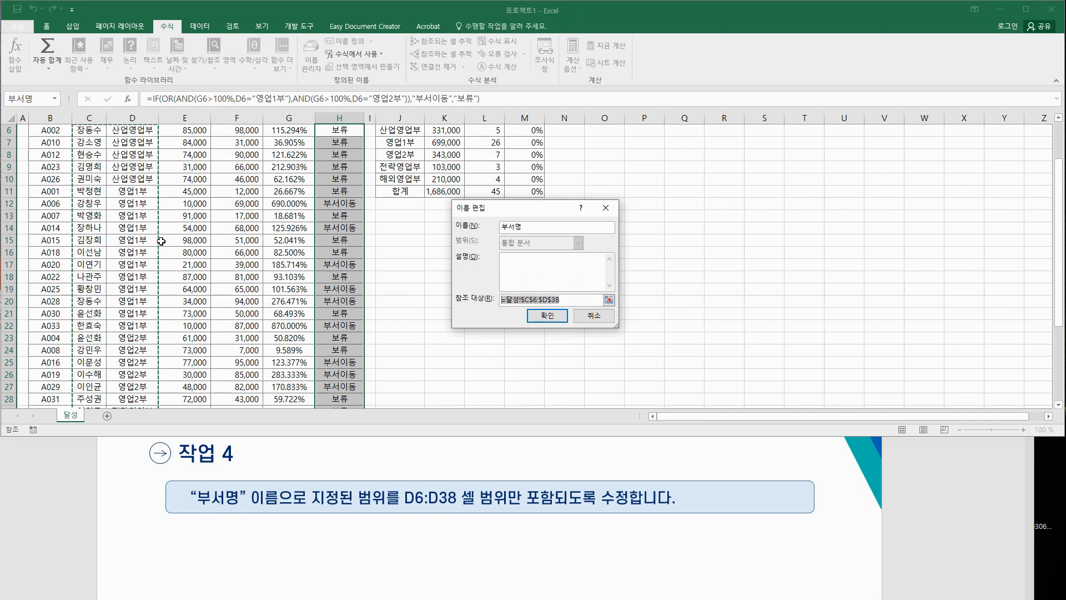
scroll(164, 241, "up", 2)
left_click(133, 203)
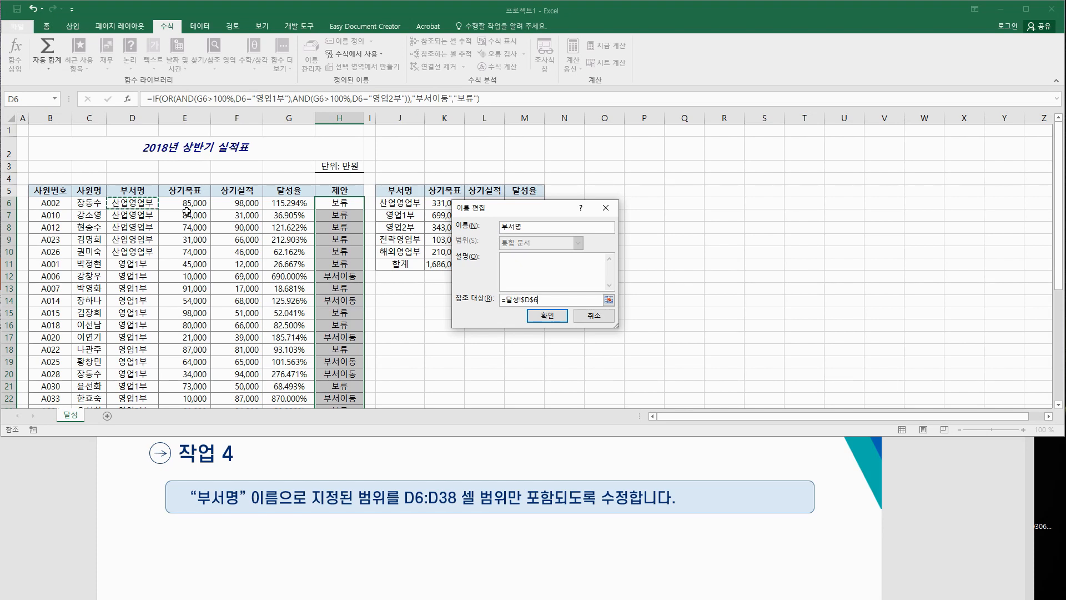
key("ctrl+shift+Down")
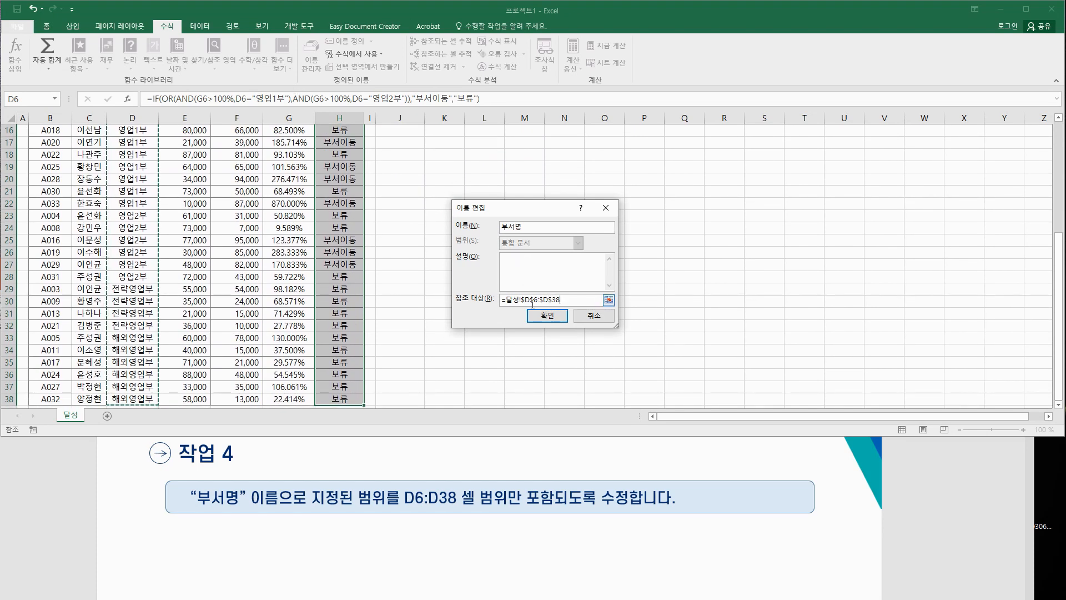
left_click(579, 300)
left_click(579, 300)
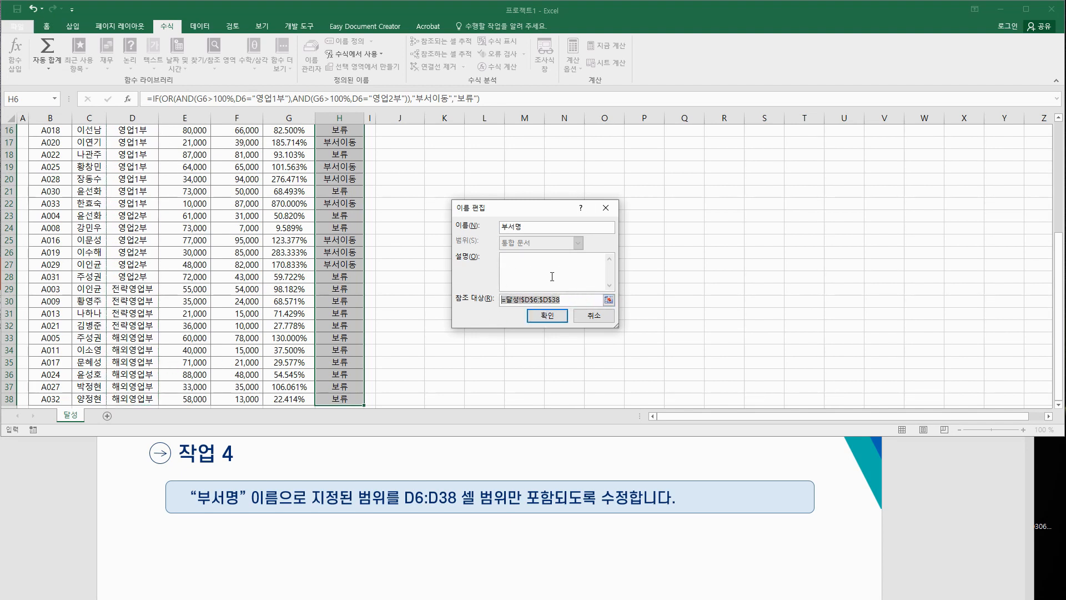
left_click(558, 317)
left_click(660, 371)
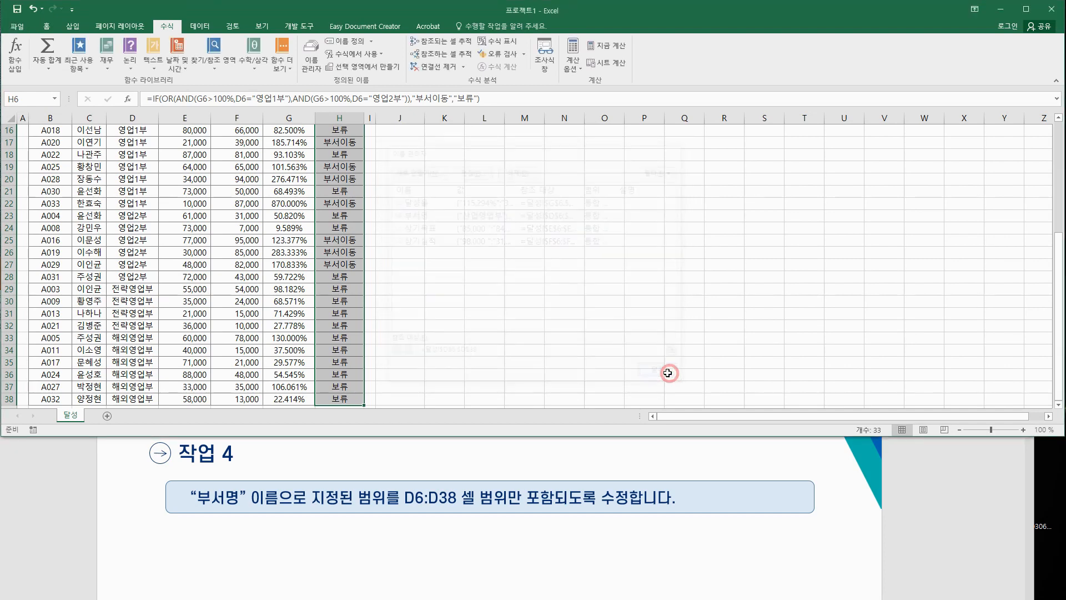
Step: Select M6 on the 달성 sheet and trace its precedents through K6, L6 and beyond
left_click(383, 287)
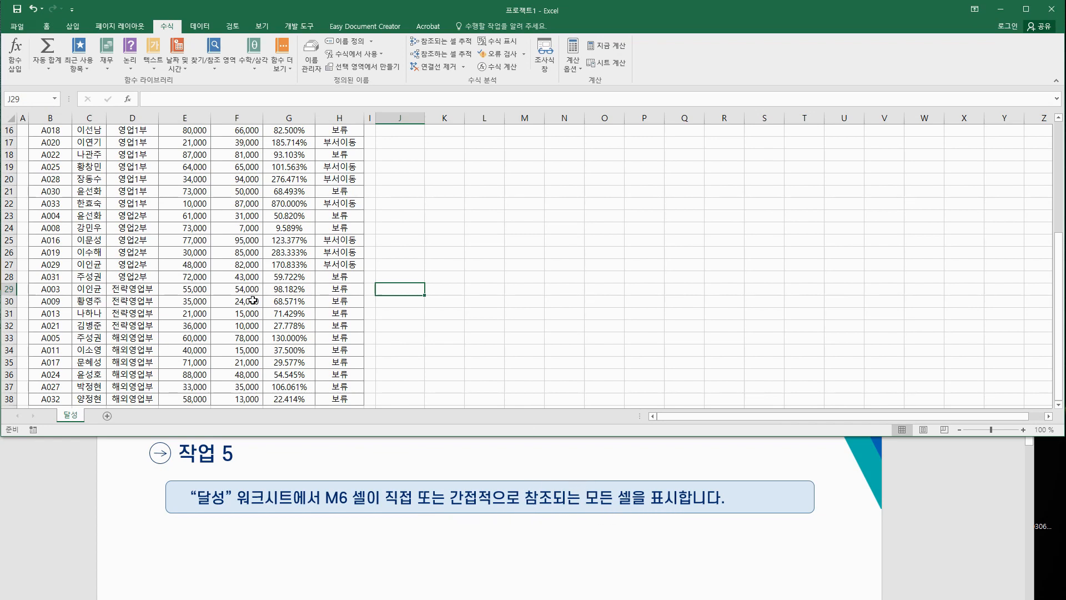
scroll(222, 272, "up", 5)
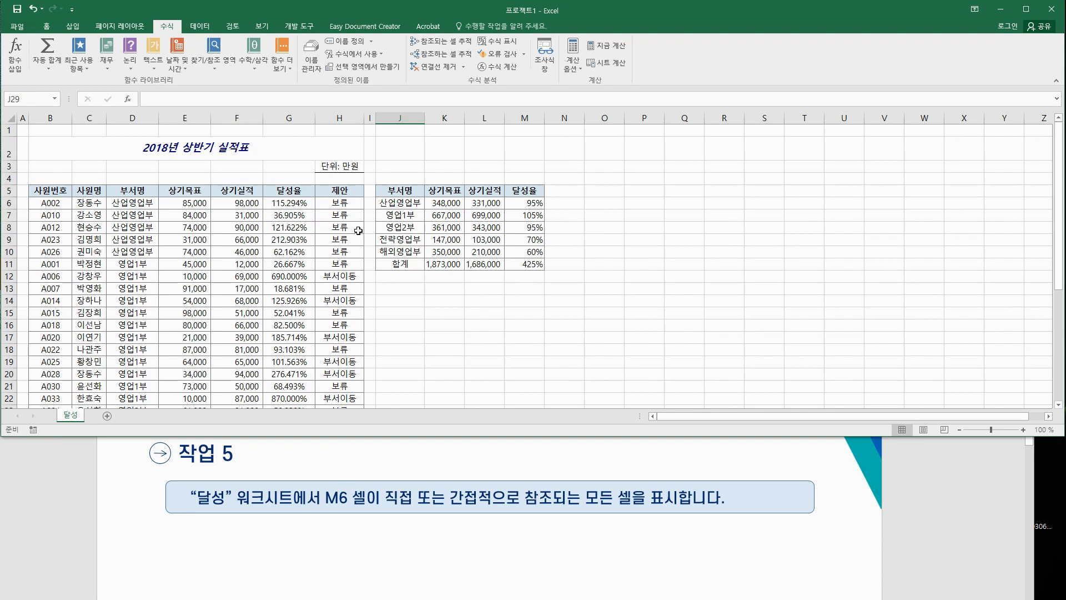
left_click(524, 204)
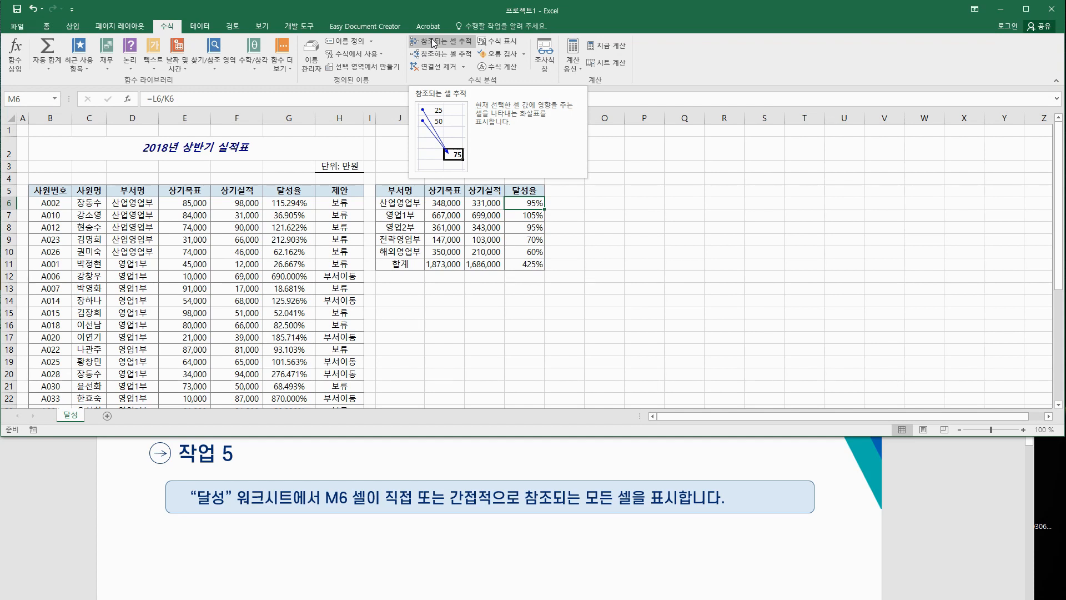
left_click(433, 42)
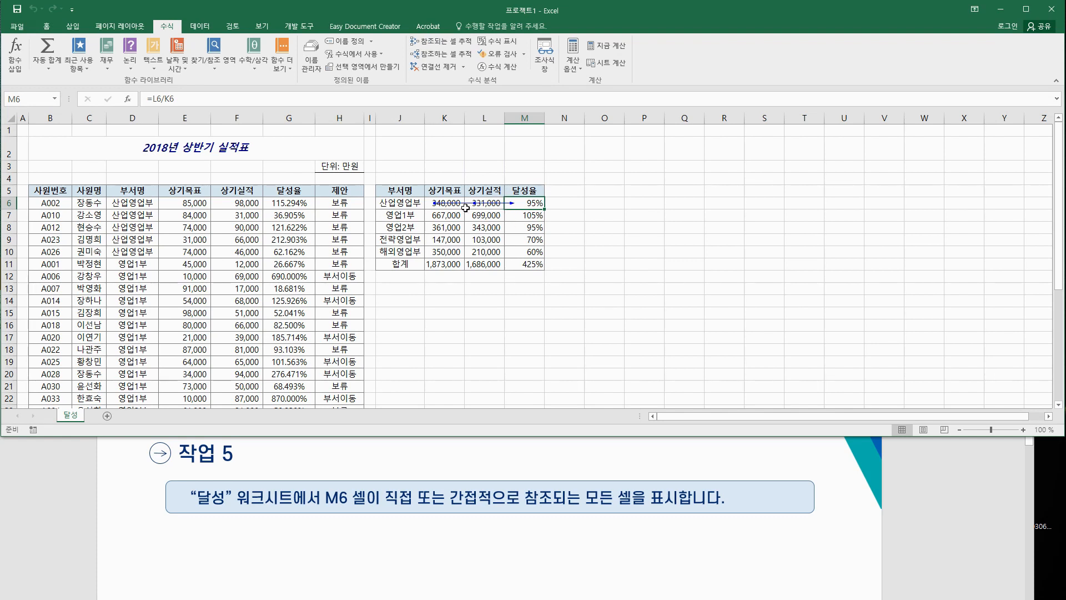
left_click(447, 44)
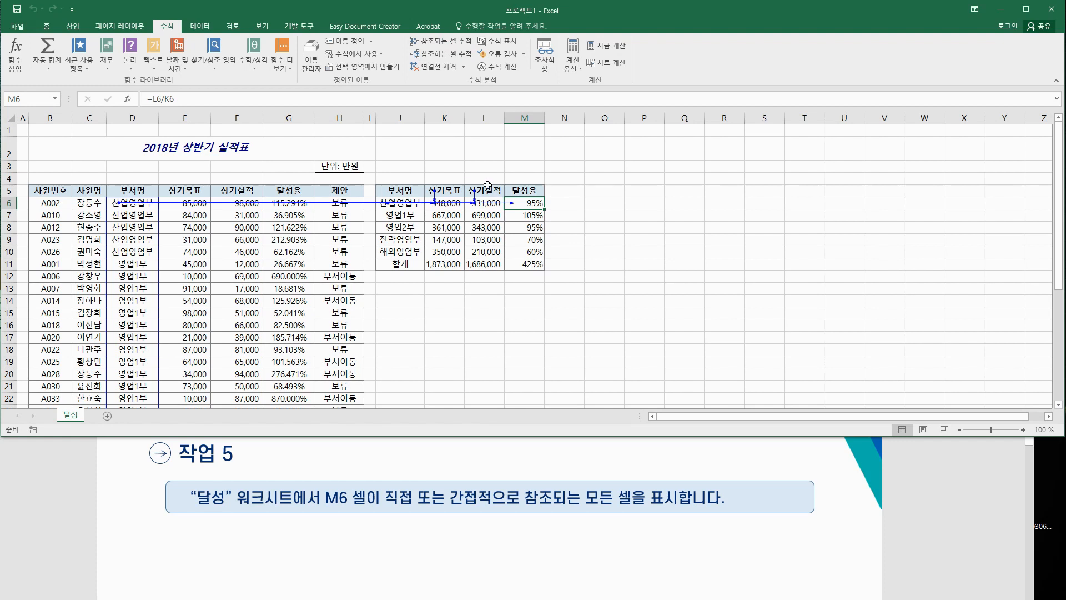
left_click(442, 42)
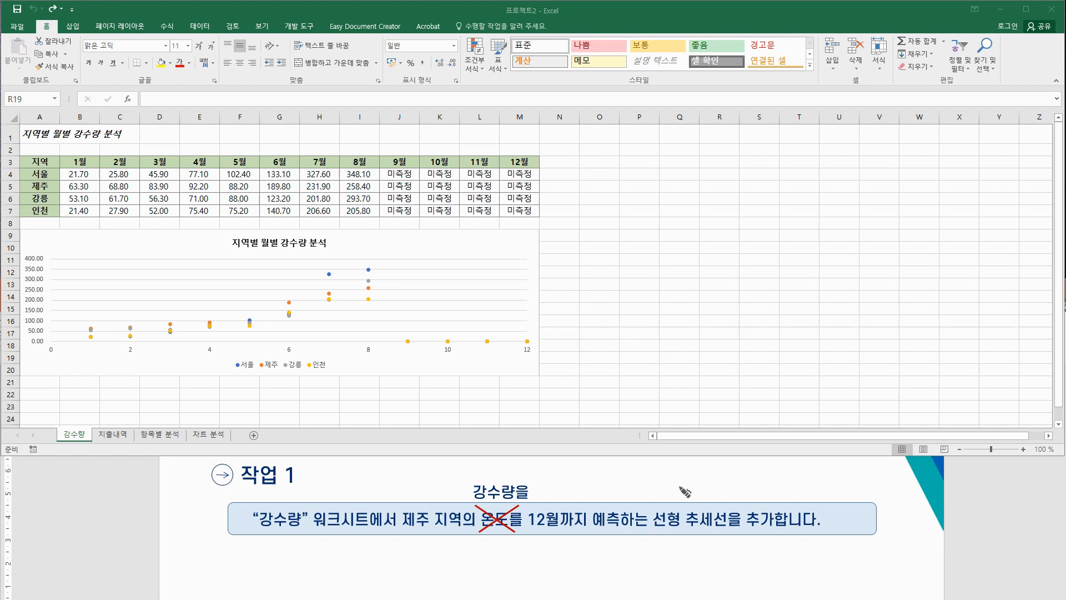
Step: Sketch a handwritten note beside the 강수량 sheet listing trendline steps, starting with 1. 계열선택
mouse_move(678, 530)
left_mouse_down()
mouse_move(674, 504)
mouse_move(683, 531)
mouse_move(715, 528)
left_mouse_up()
left_click_drag(594, 149, 598, 151)
left_click_drag(593, 156, 592, 162)
left_click_drag(596, 157, 606, 163)
mouse_move(598, 163)
left_mouse_down()
mouse_move(598, 171)
mouse_move(611, 158)
mouse_move(683, 166)
left_mouse_up()
left_click(690, 163)
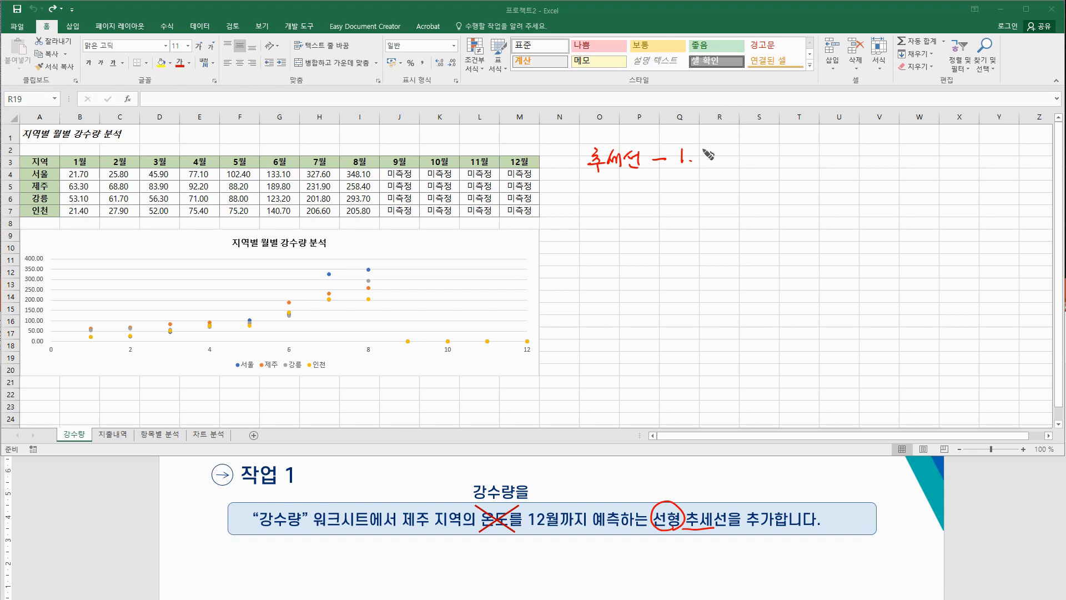
mouse_move(701, 149)
left_mouse_down()
mouse_move(705, 162)
mouse_move(758, 161)
mouse_move(765, 148)
mouse_move(778, 163)
mouse_move(804, 151)
mouse_move(837, 158)
left_mouse_up()
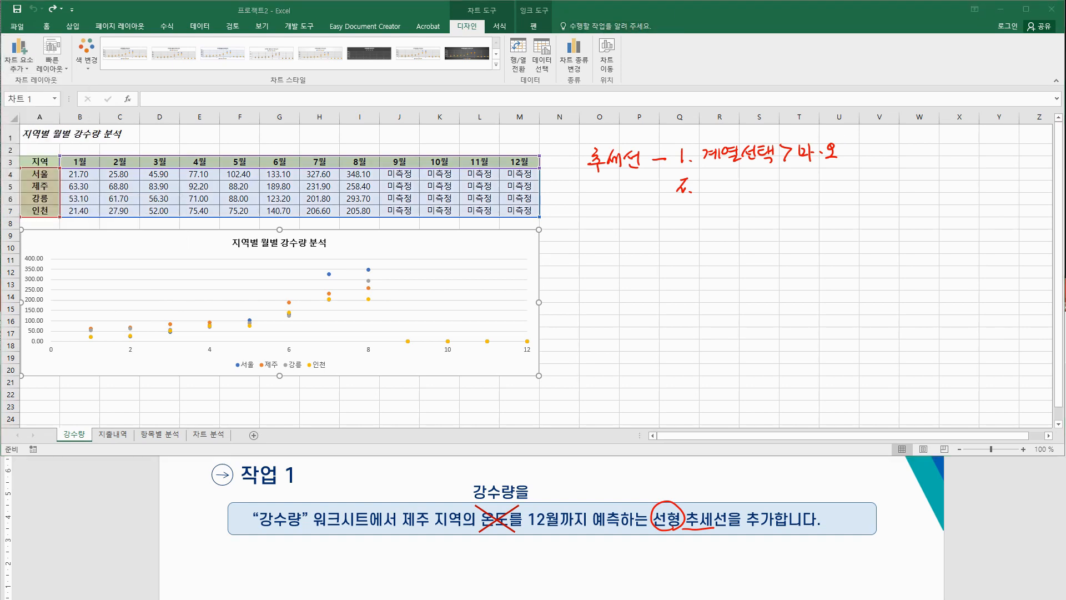
mouse_move(848, 143)
left_mouse_down()
mouse_move(851, 158)
mouse_move(948, 145)
left_mouse_up()
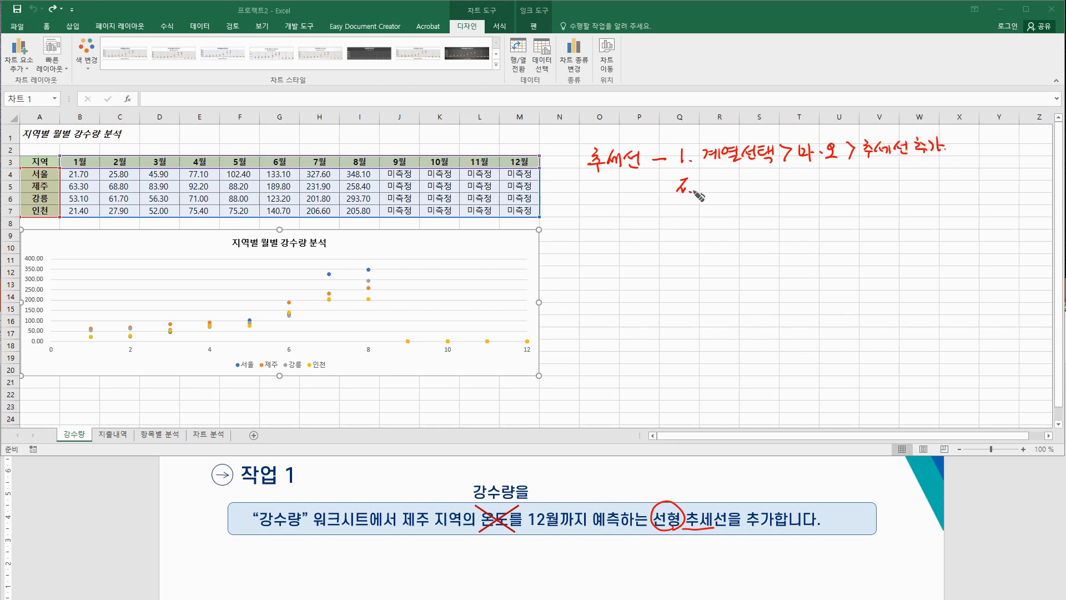
mouse_move(709, 174)
left_mouse_down()
mouse_move(735, 189)
mouse_move(763, 178)
mouse_move(780, 189)
mouse_move(828, 177)
mouse_move(836, 186)
mouse_move(848, 174)
mouse_move(864, 192)
mouse_move(913, 178)
mouse_move(917, 189)
mouse_move(926, 172)
mouse_move(946, 187)
mouse_move(954, 177)
mouse_move(978, 180)
mouse_move(956, 193)
left_mouse_up()
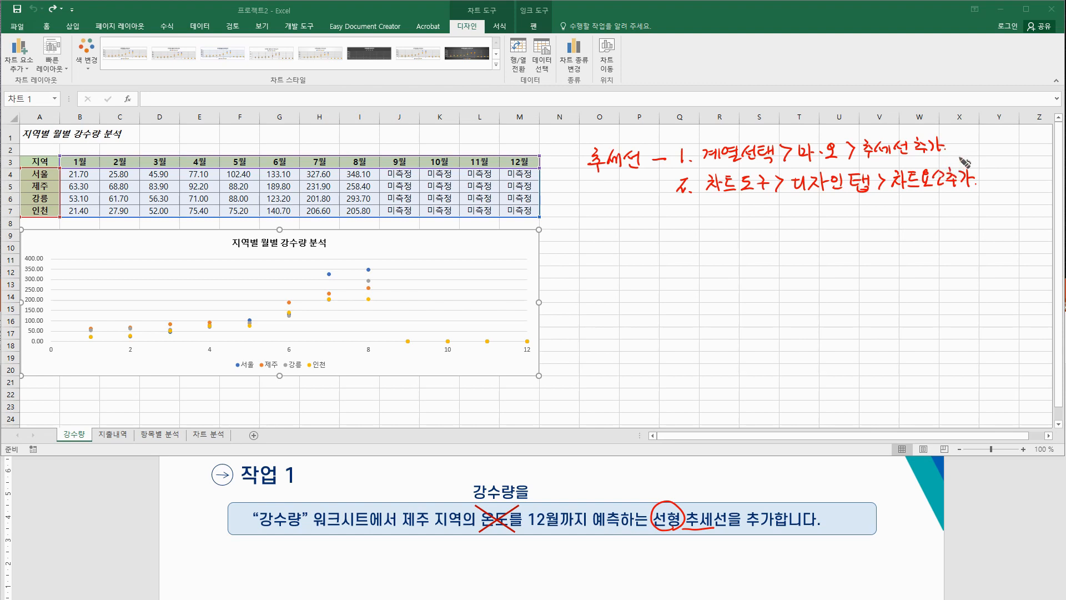
left_click_drag(657, 194, 667, 184)
mouse_move(542, 540)
left_mouse_down()
mouse_move(547, 531)
mouse_move(645, 530)
left_mouse_up()
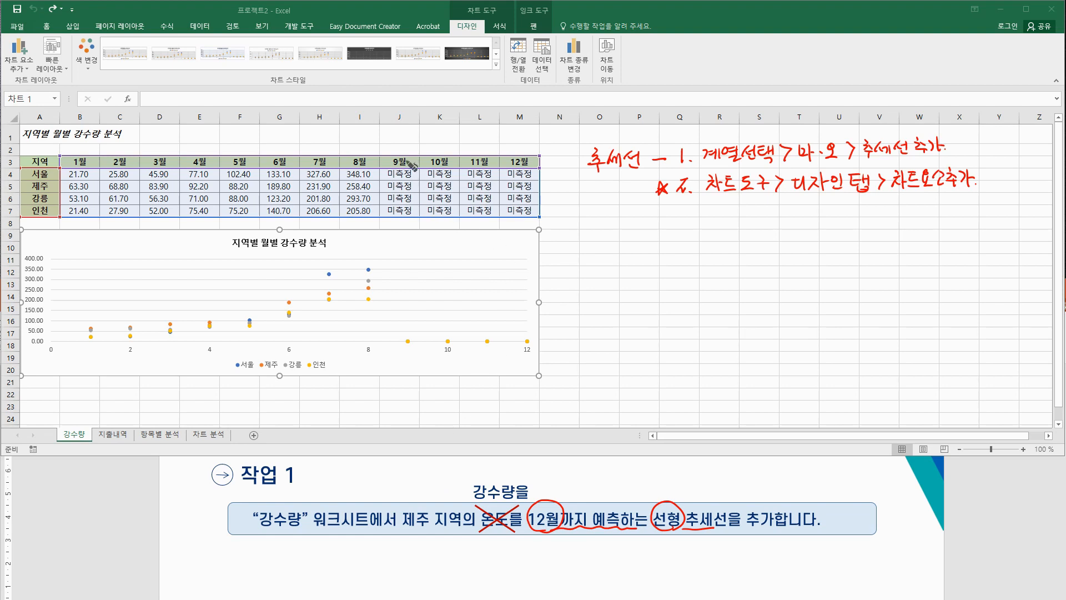
left_click_drag(381, 146, 383, 223)
left_click_drag(388, 148, 400, 146)
left_click_drag(519, 146, 527, 146)
mouse_move(403, 351)
left_mouse_down()
mouse_move(403, 335)
mouse_move(469, 328)
mouse_move(539, 346)
mouse_move(405, 355)
left_mouse_up()
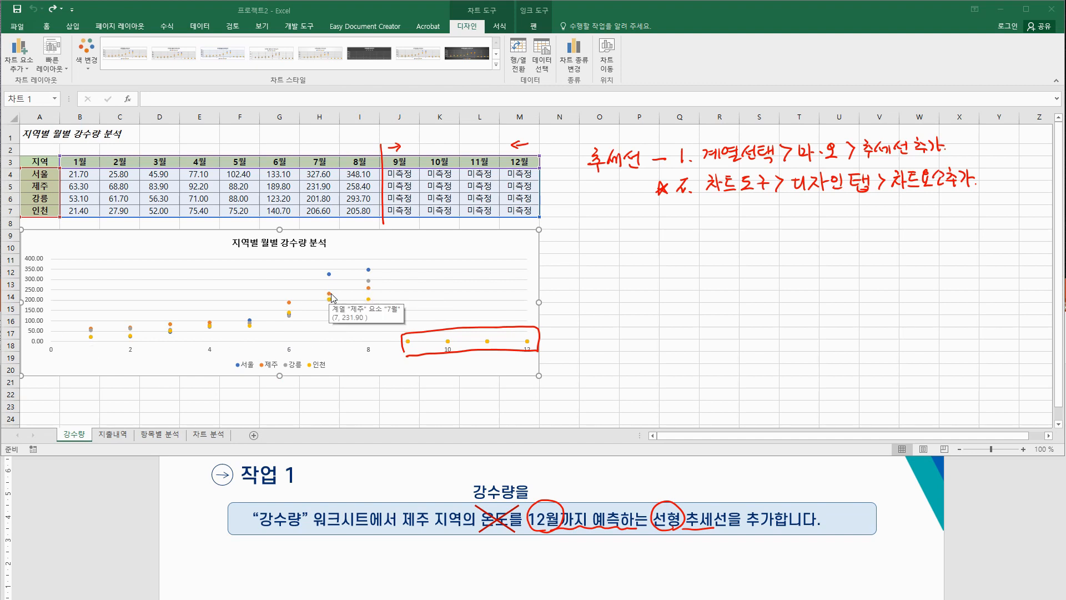
left_click(369, 289)
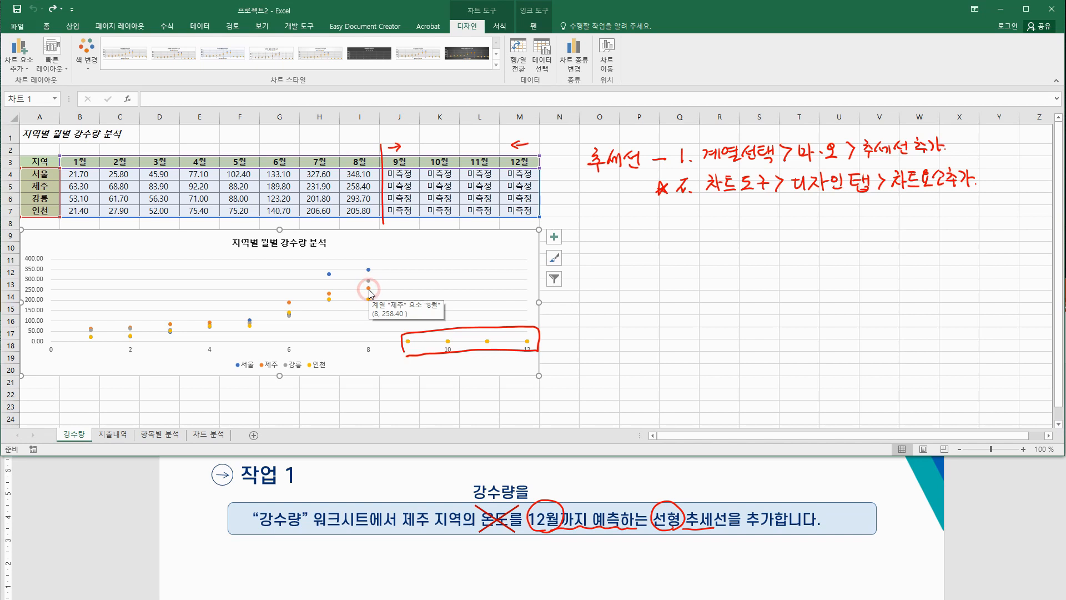
left_click(370, 289)
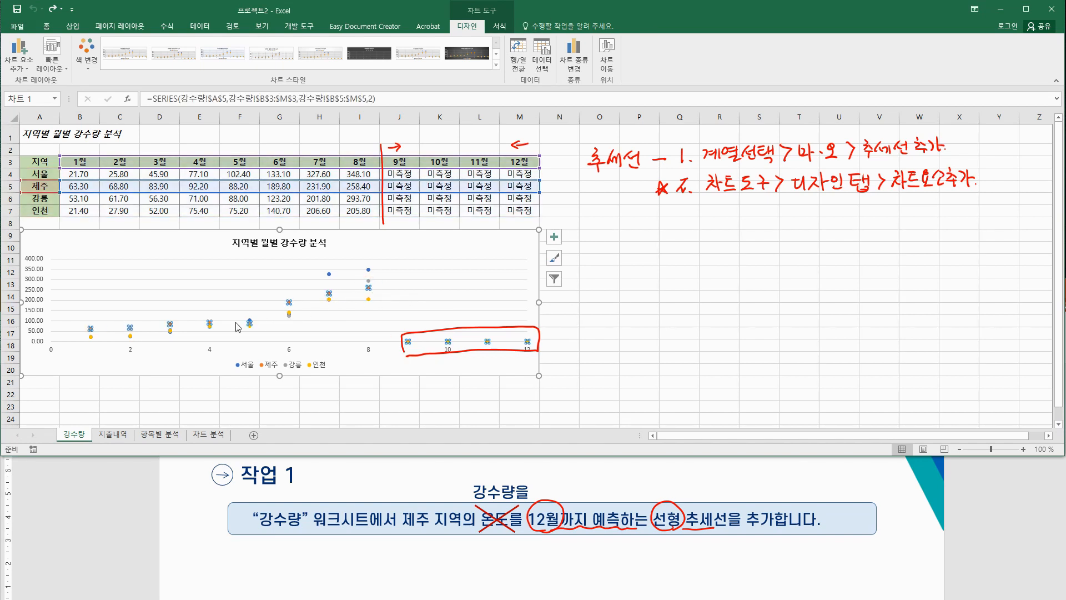
right_click(369, 290)
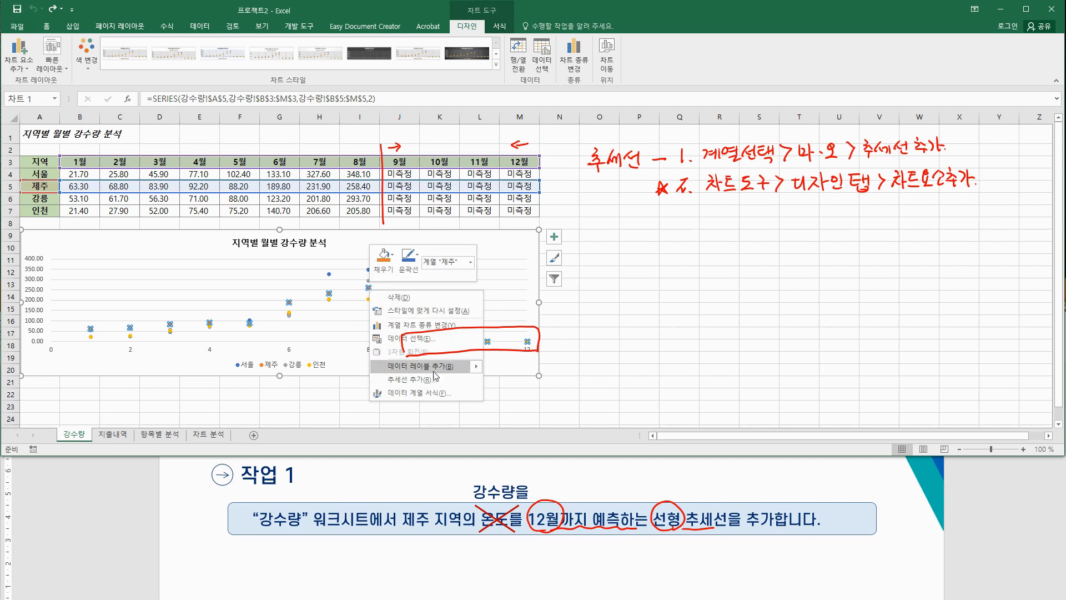
left_click(614, 298)
left_click(495, 238)
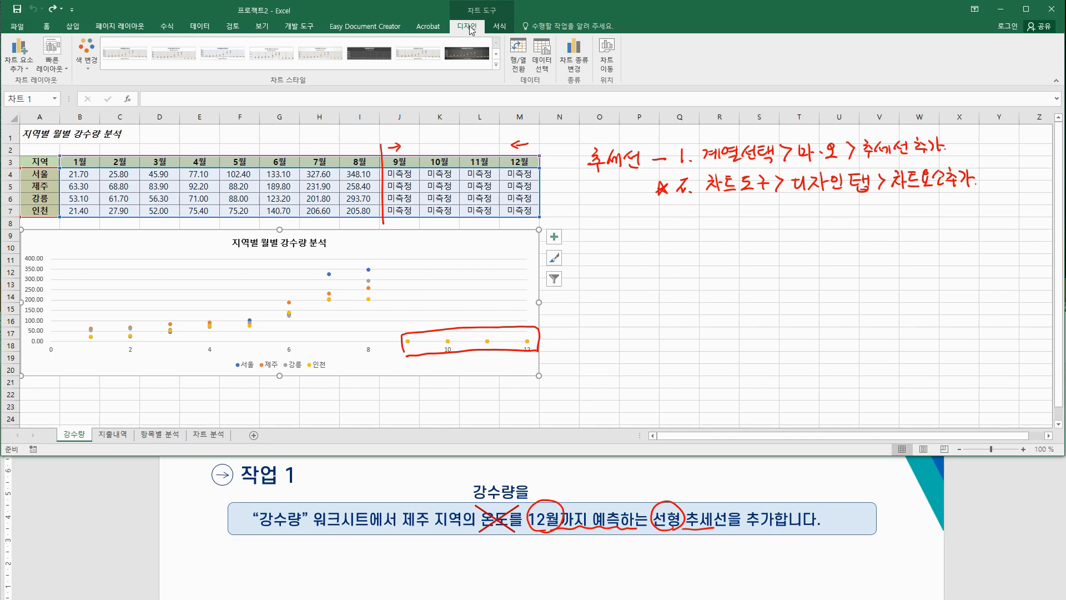
Step: Add a linear trendline based on the 제주 series to the rainfall chart
left_click(16, 67)
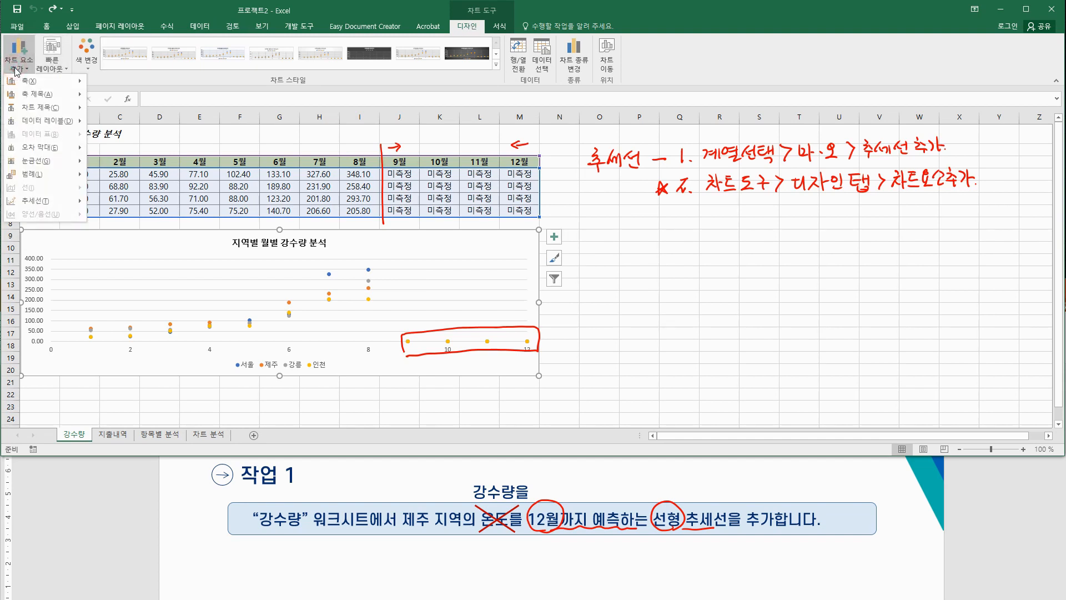
mouse_move(47, 203)
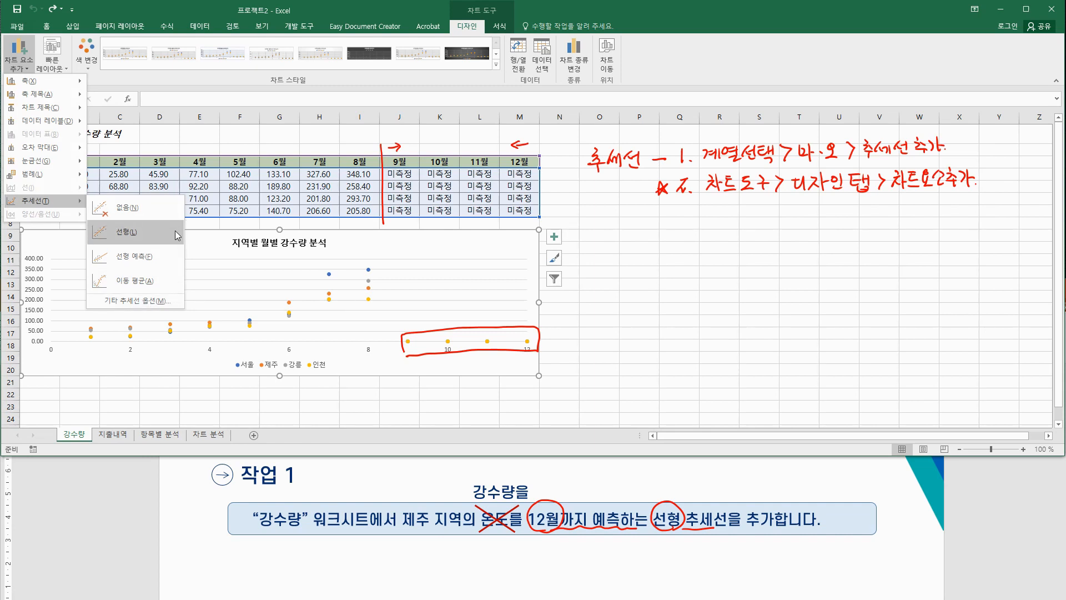
left_click(150, 233)
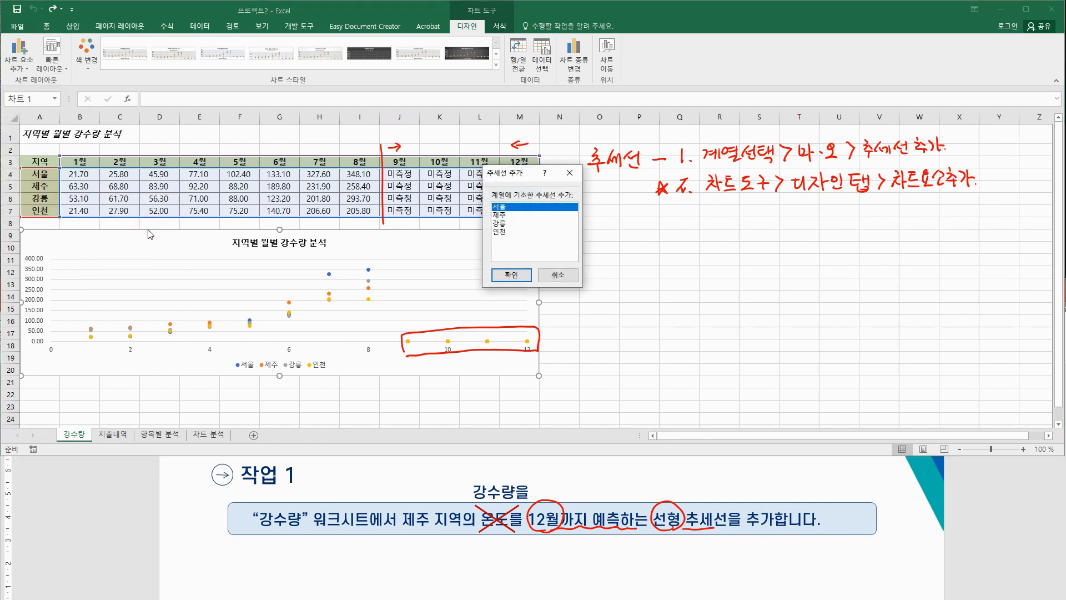
left_click_drag(516, 172, 513, 175)
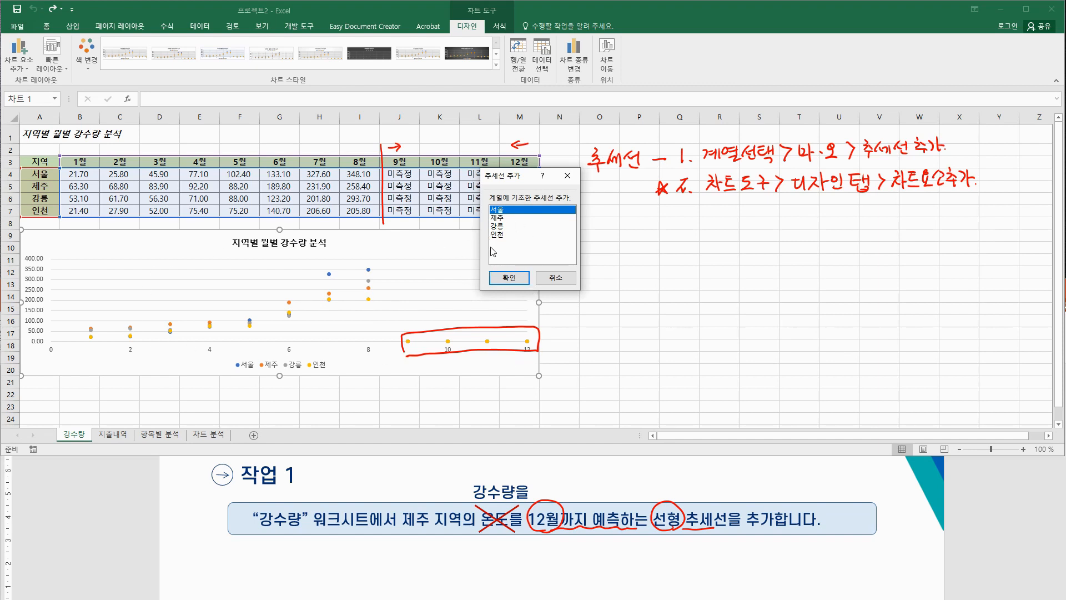
left_click(504, 218)
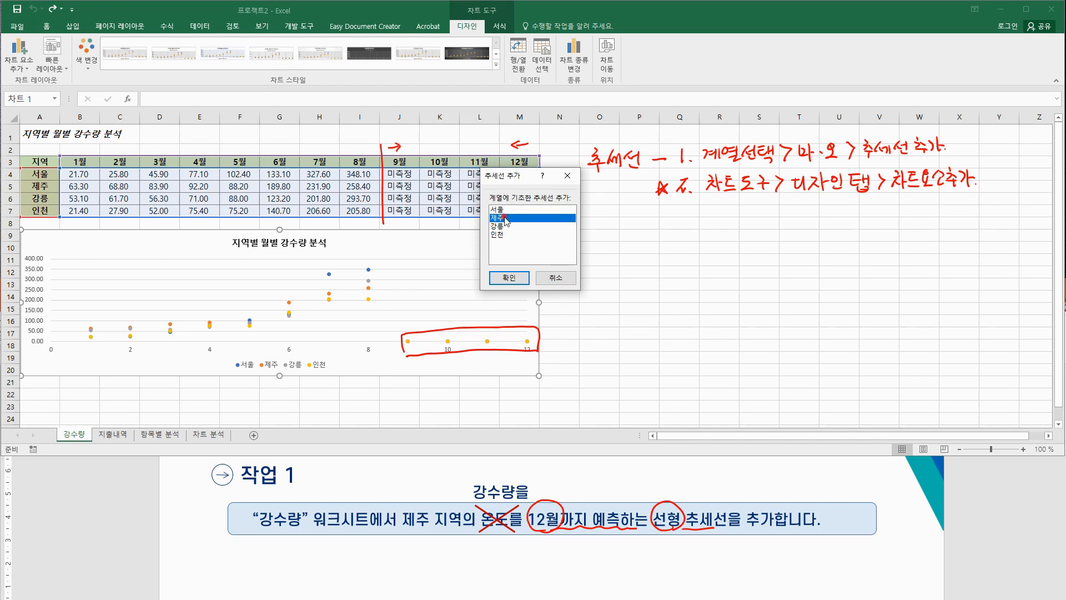
left_click(520, 280)
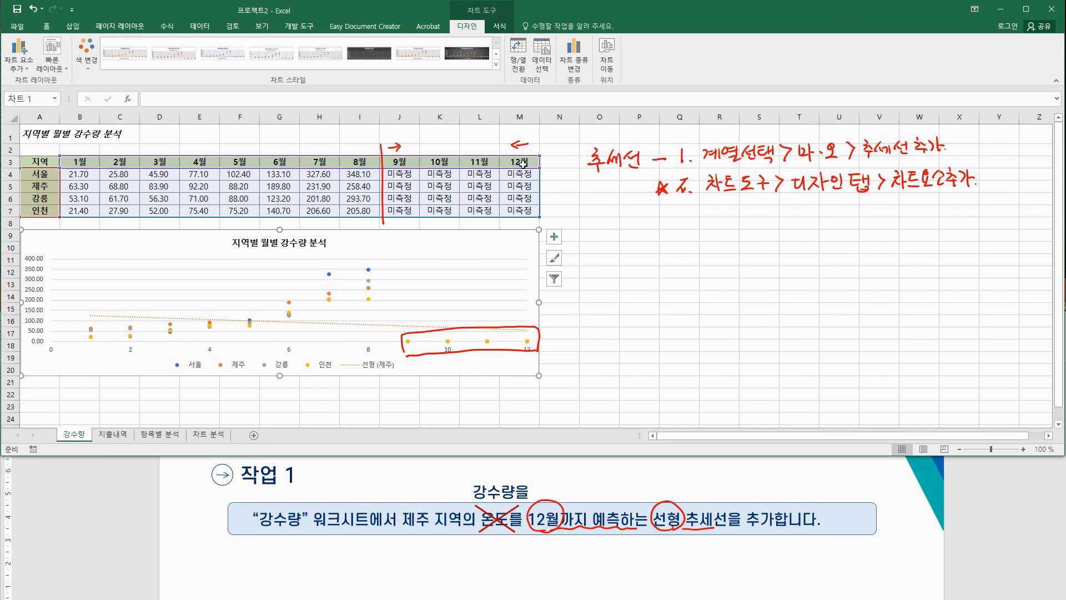
Step: Open the Format Trendline pane for the 선형 (제주) trendline
left_click(501, 26)
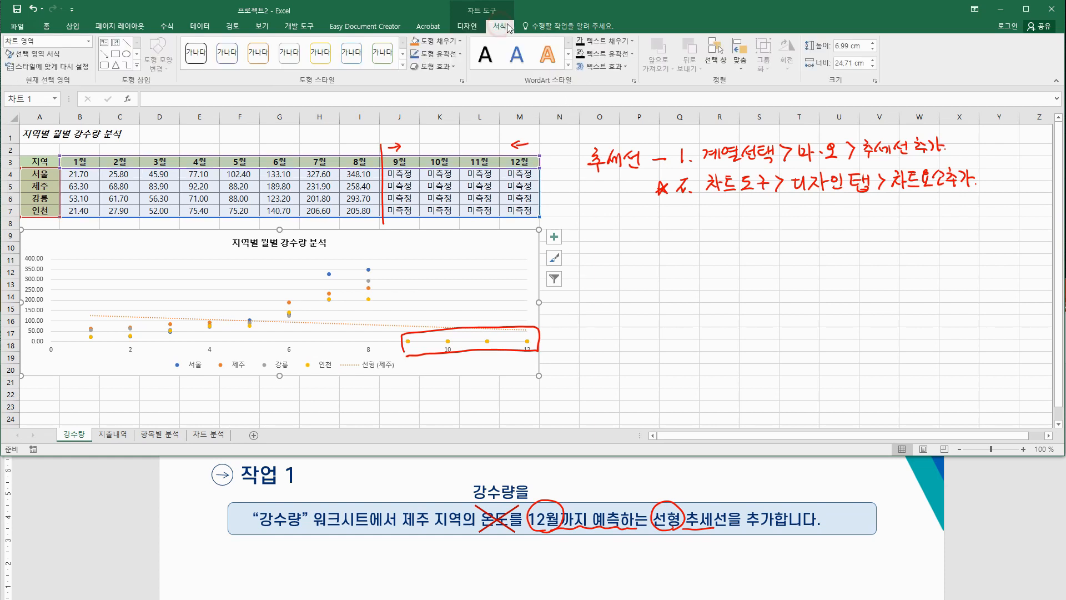
left_click(467, 26)
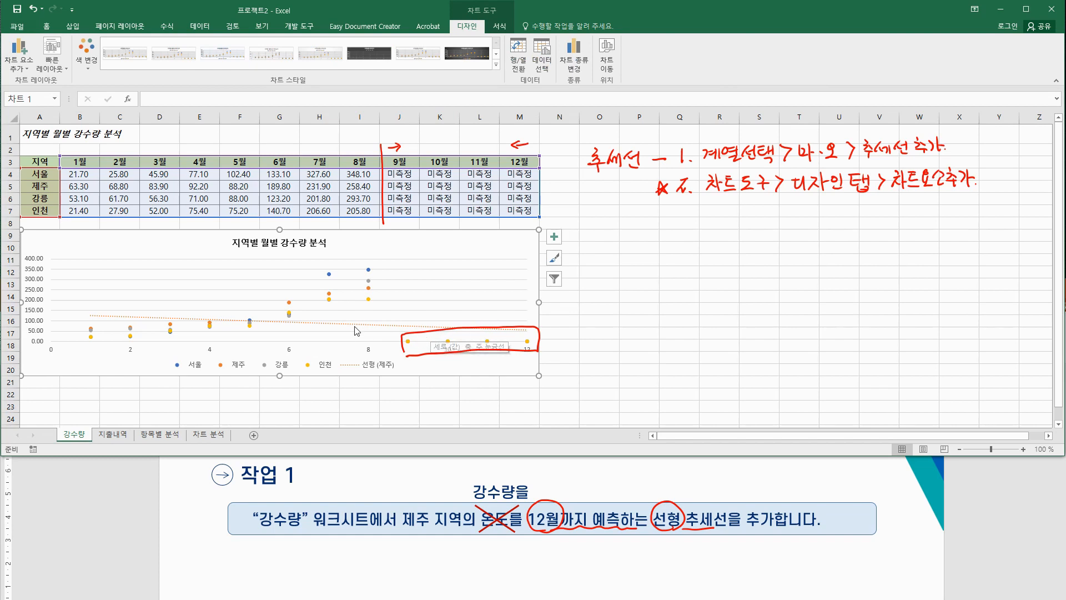
right_click(378, 327)
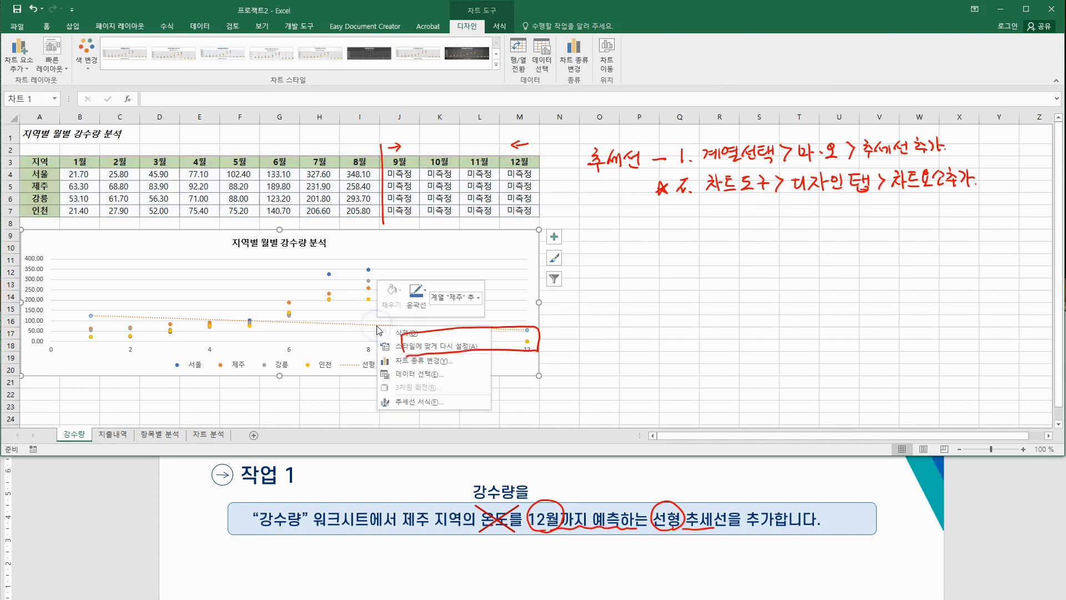
left_click(436, 402)
left_click(28, 68)
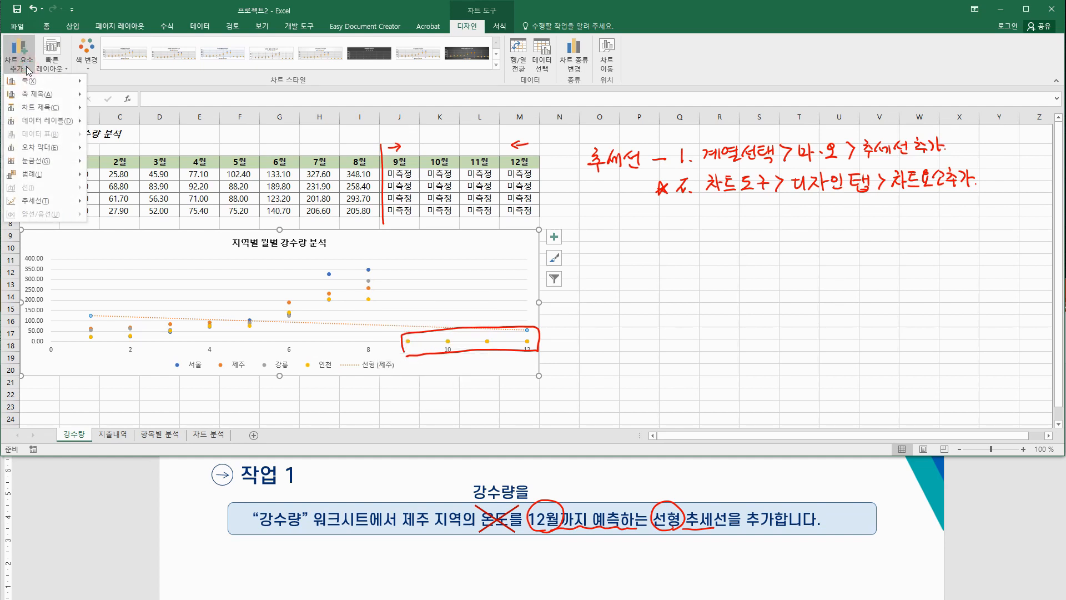
mouse_move(34, 203)
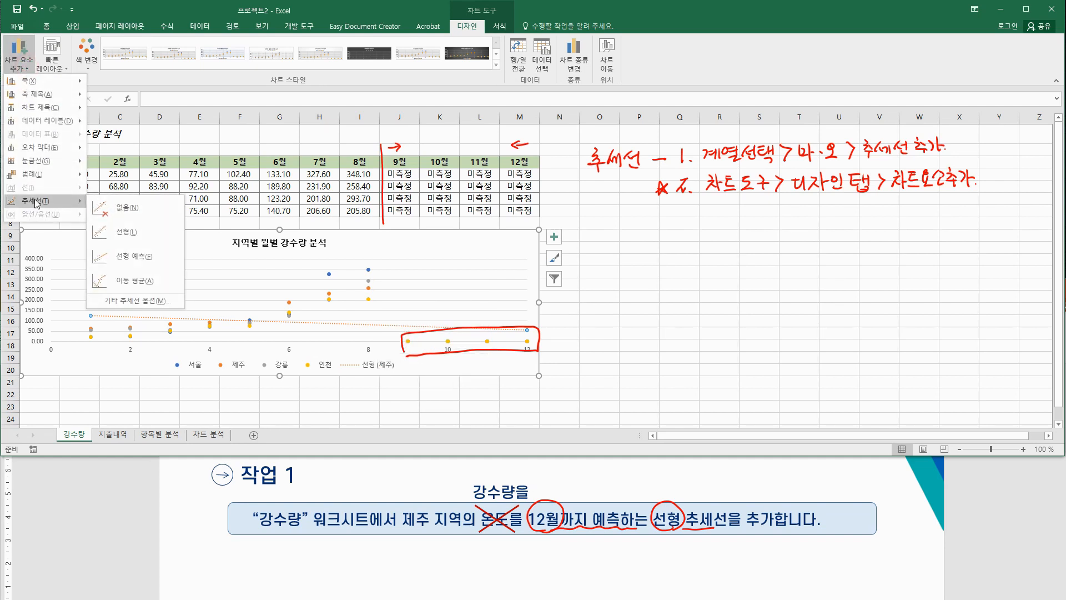
left_click(143, 301)
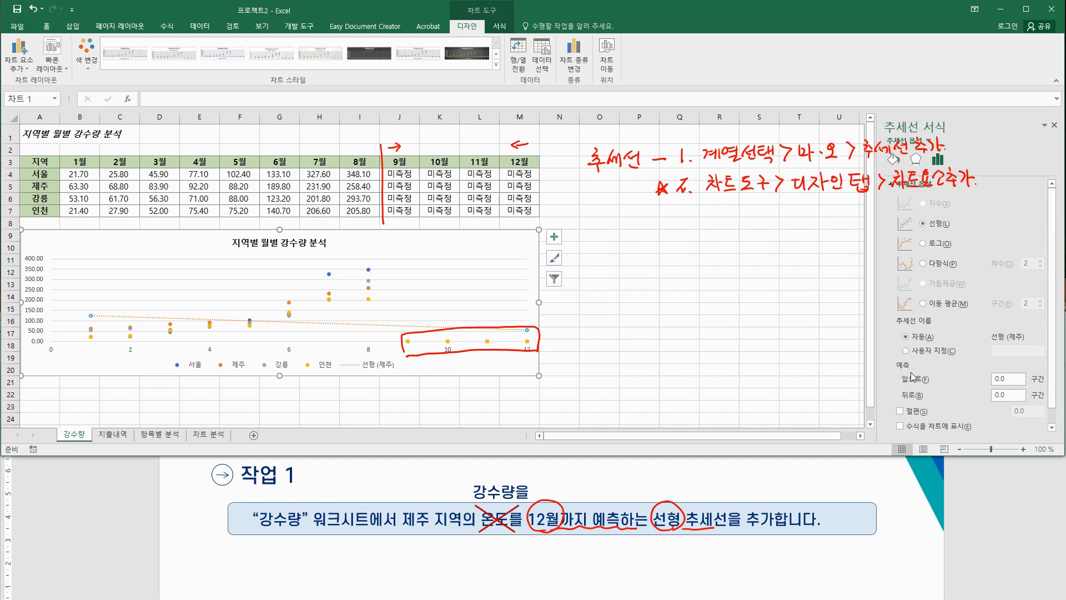
Step: Point out the unmeasured months 9월 through 12월 in the rainfall data
left_click(398, 177)
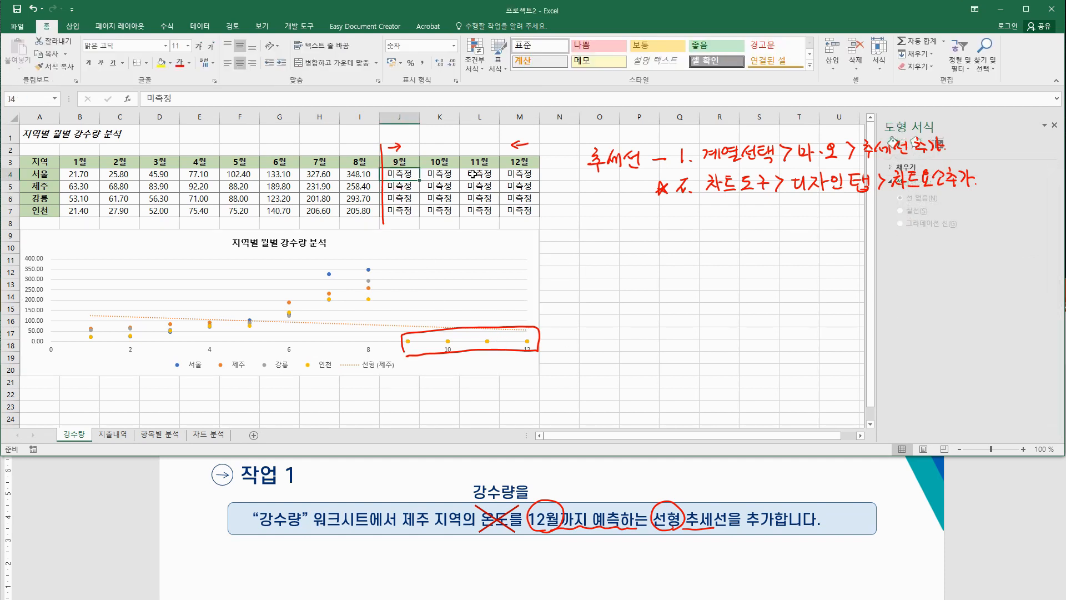
left_click(519, 173)
left_click(389, 173)
Step: Set the 제주 trendline's forward forecast to 4 periods and close the pane
left_click(403, 330)
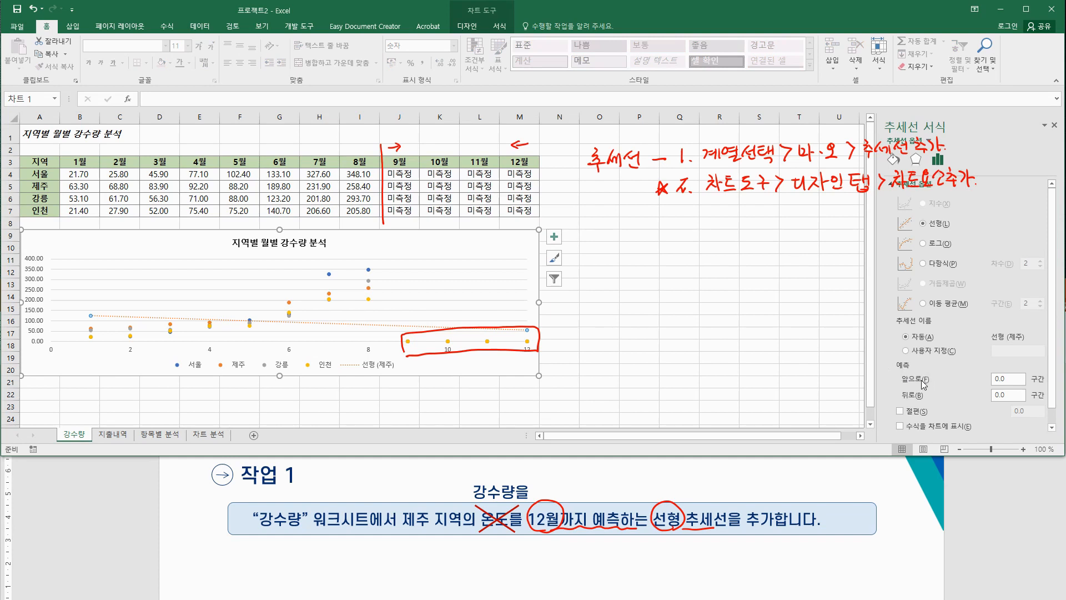
left_click_drag(1010, 380, 963, 378)
left_click(1019, 395)
left_click(1054, 125)
Step: Undo the trendline, then re-add a linear 제주 trendline through More Trendline Options
left_click(33, 10)
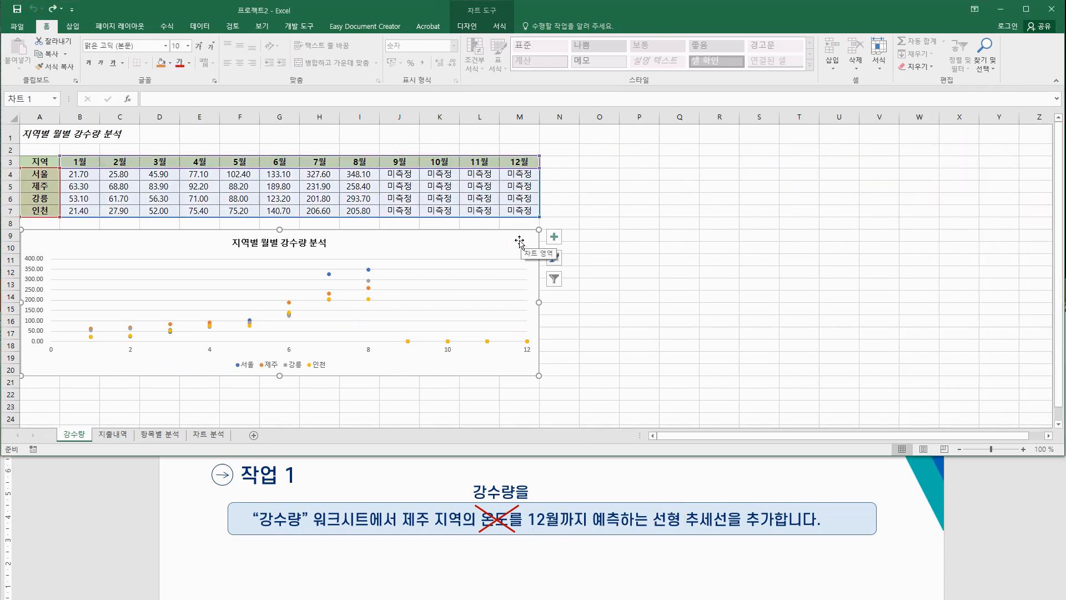
left_click(467, 26)
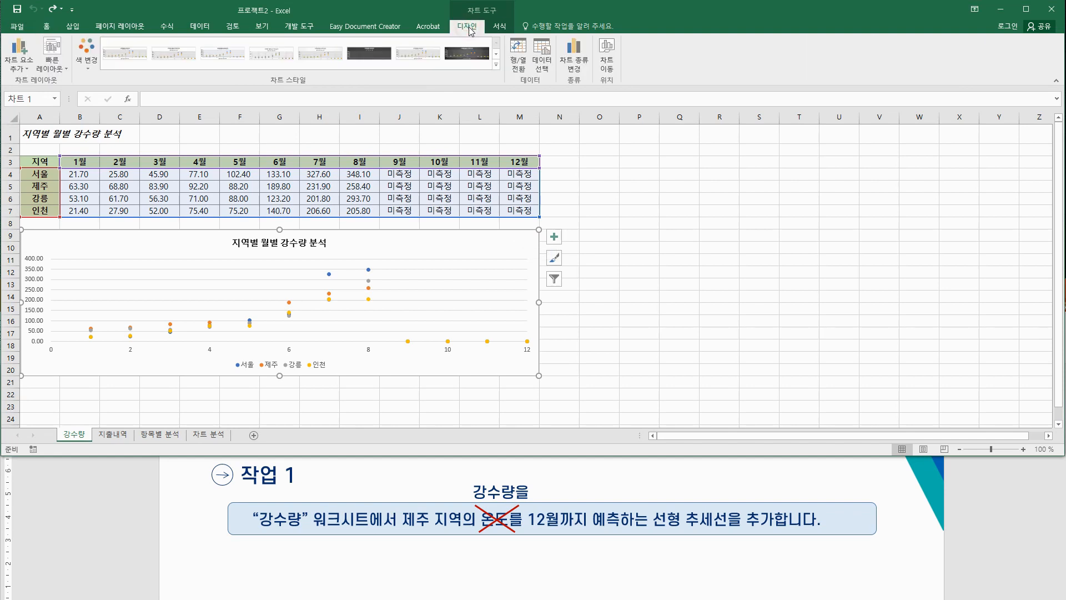
left_click(21, 67)
mouse_move(45, 204)
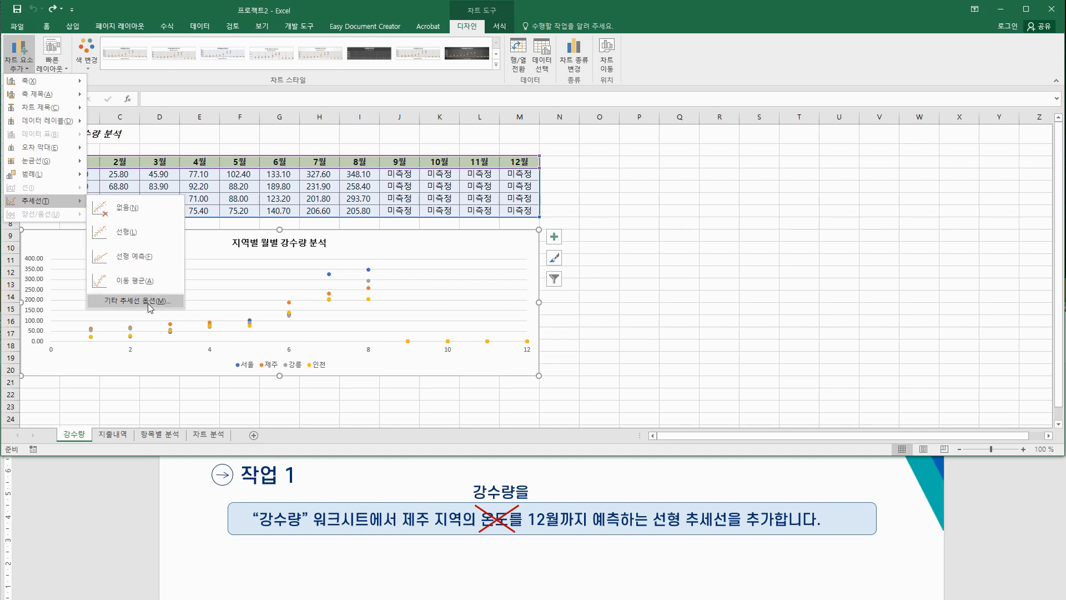
left_click(151, 302)
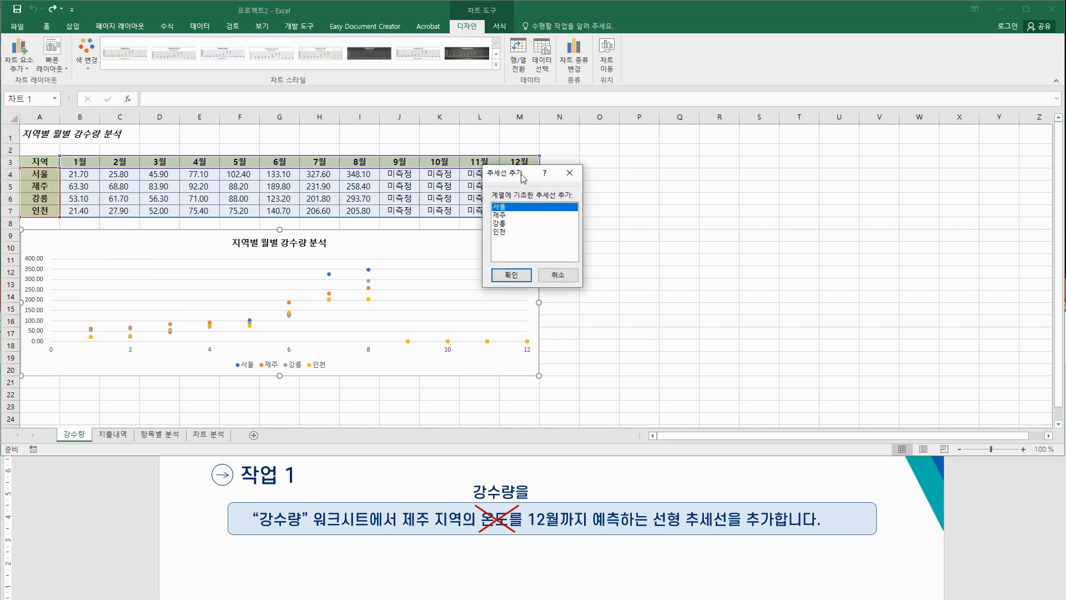
left_click_drag(521, 176, 522, 185)
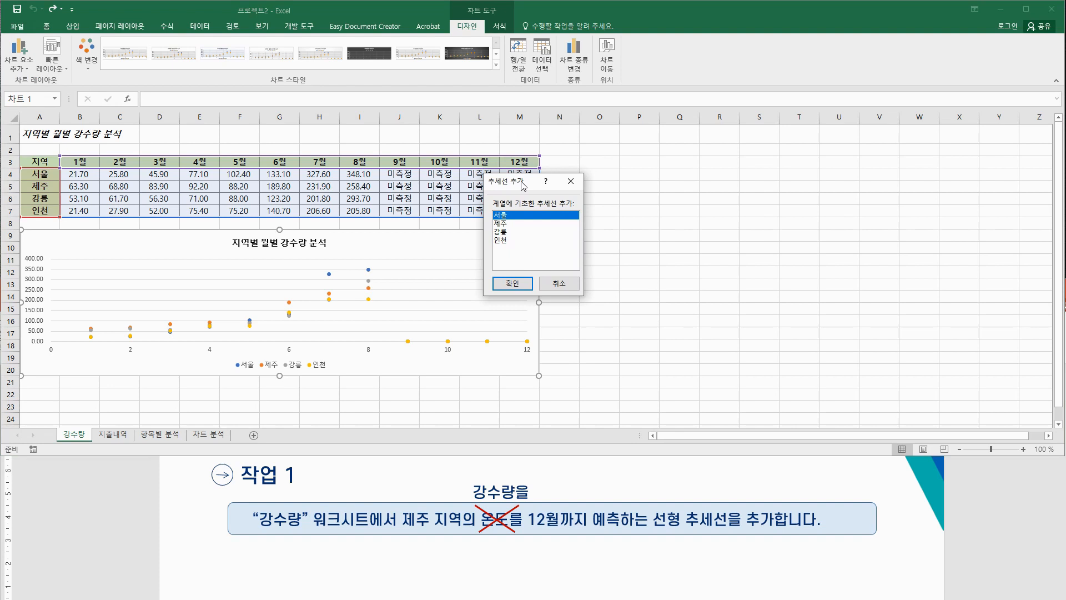
left_click(505, 223)
left_click(523, 283)
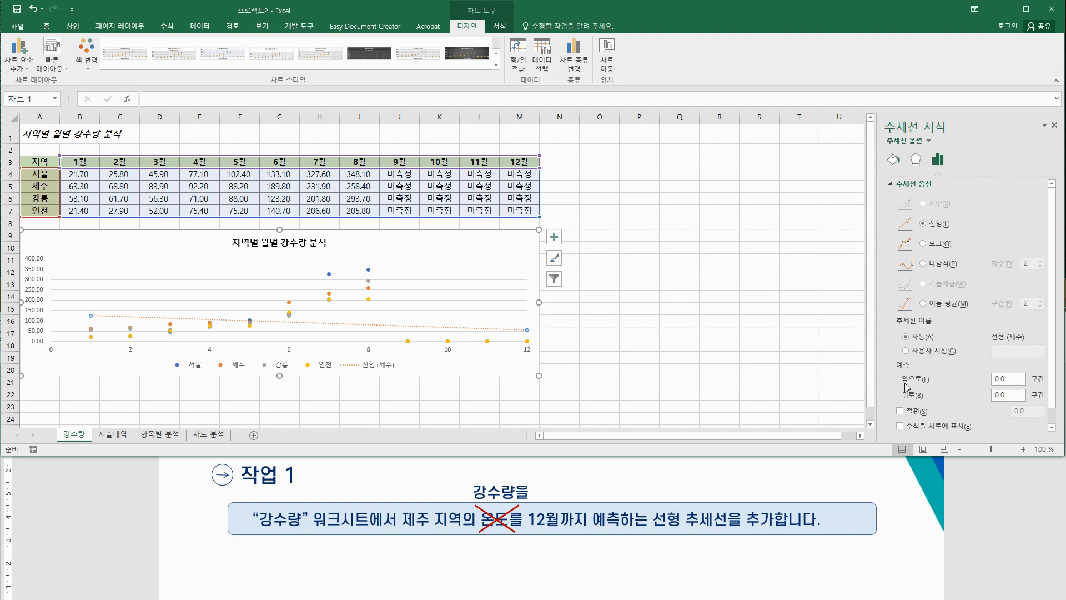
Step: Enter 4 as the 제주 trendline's forward forecast, extending it to month 12
left_click(1016, 382)
type("4")
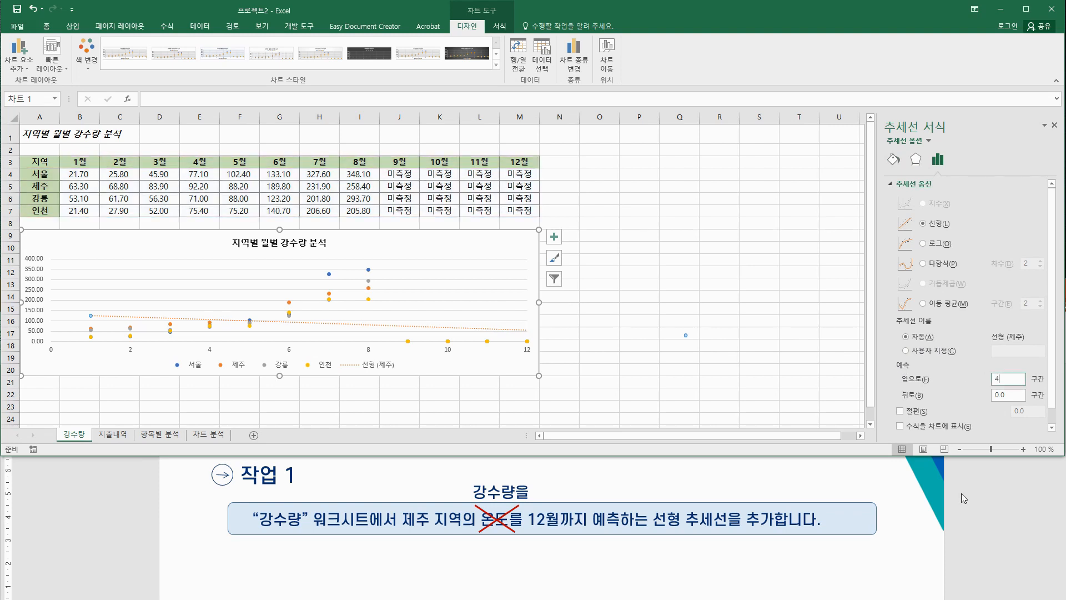
left_click(1008, 394)
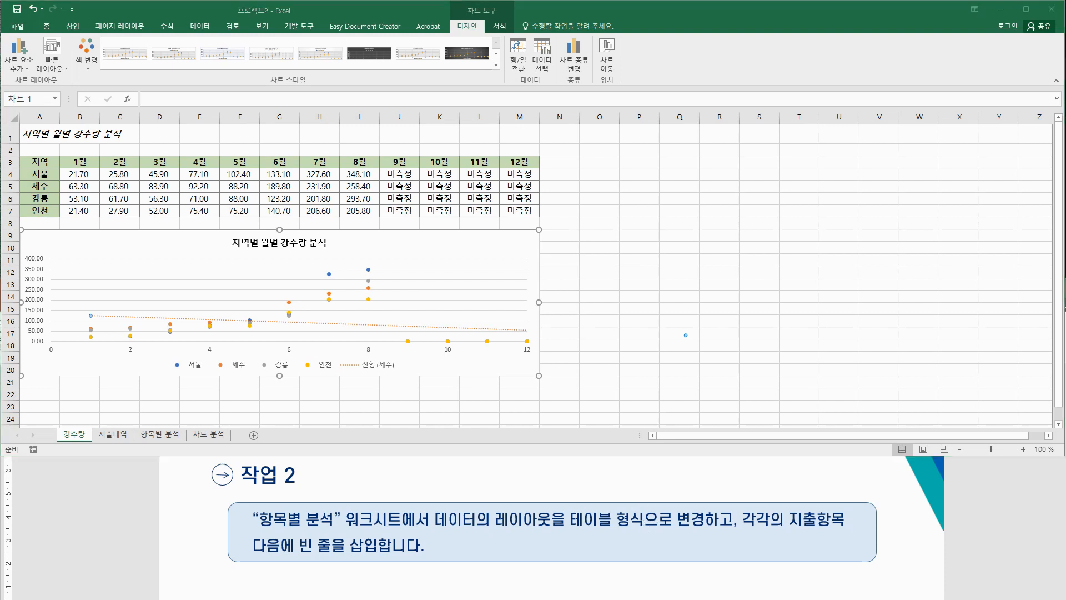
Step: Go to the 항목별 분석 sheet, where the pivot table sums 금액 by 지출항목 to 5715320
mouse_move(431, 524)
left_mouse_down()
mouse_move(583, 531)
mouse_move(576, 510)
mouse_move(614, 525)
mouse_move(716, 519)
mouse_move(733, 541)
left_mouse_up()
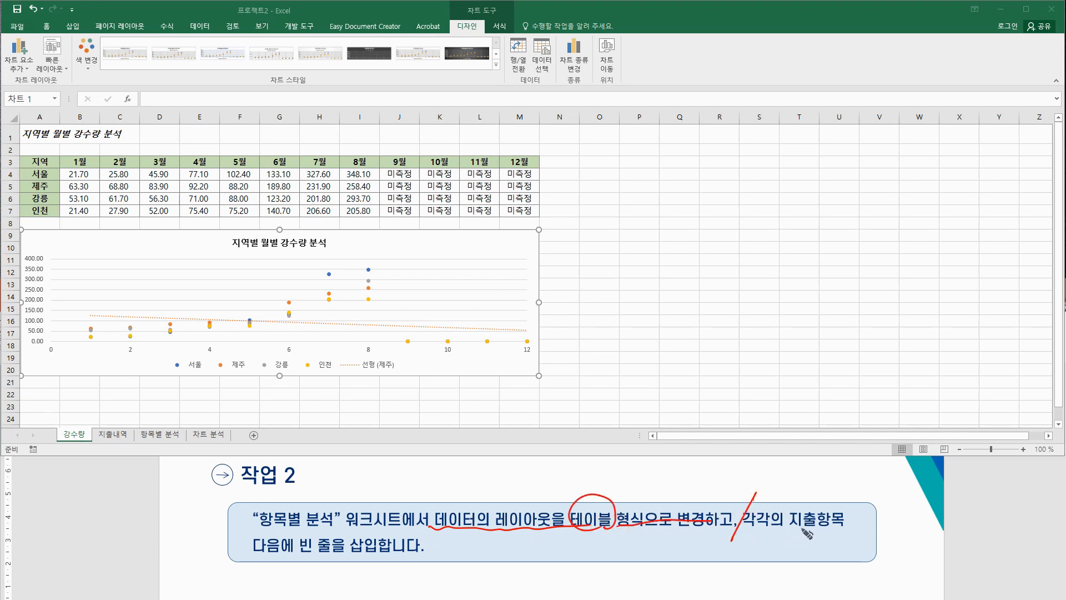
left_click_drag(792, 526, 844, 530)
mouse_move(254, 552)
left_mouse_down()
mouse_move(295, 552)
mouse_move(305, 537)
mouse_move(383, 537)
mouse_move(312, 550)
left_mouse_up()
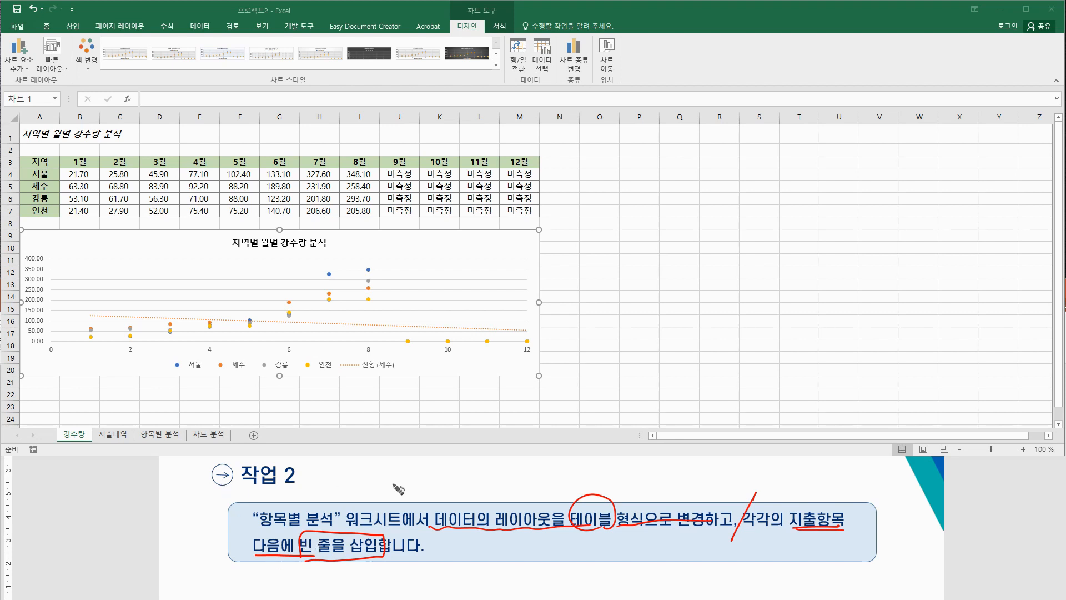
mouse_move(635, 474)
left_mouse_down()
mouse_move(643, 487)
mouse_move(648, 470)
mouse_move(650, 491)
mouse_move(729, 477)
mouse_move(738, 490)
left_mouse_up()
left_click(751, 487)
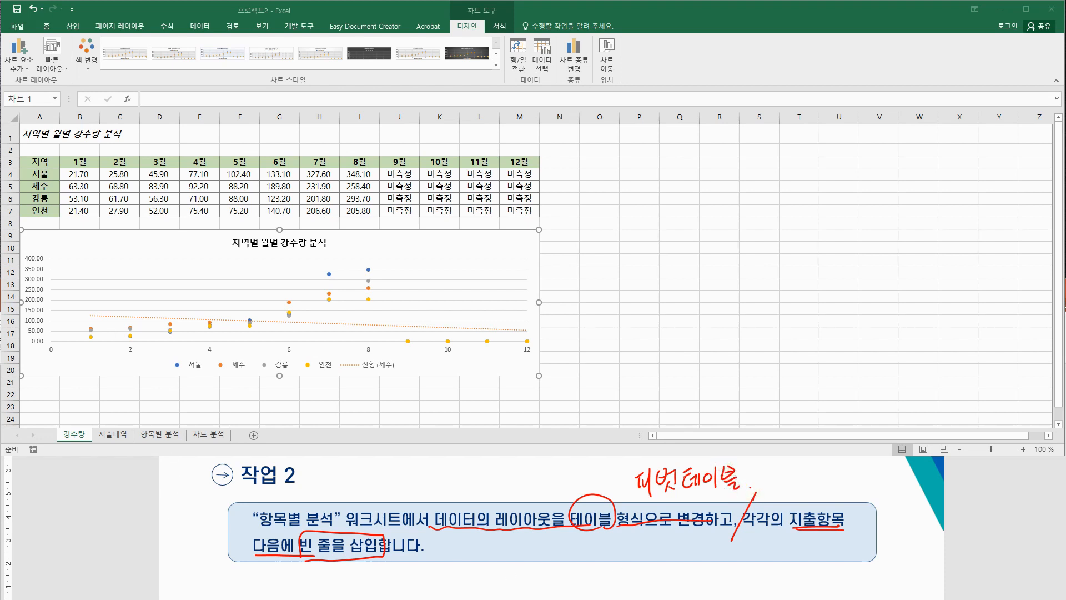
left_click(160, 434)
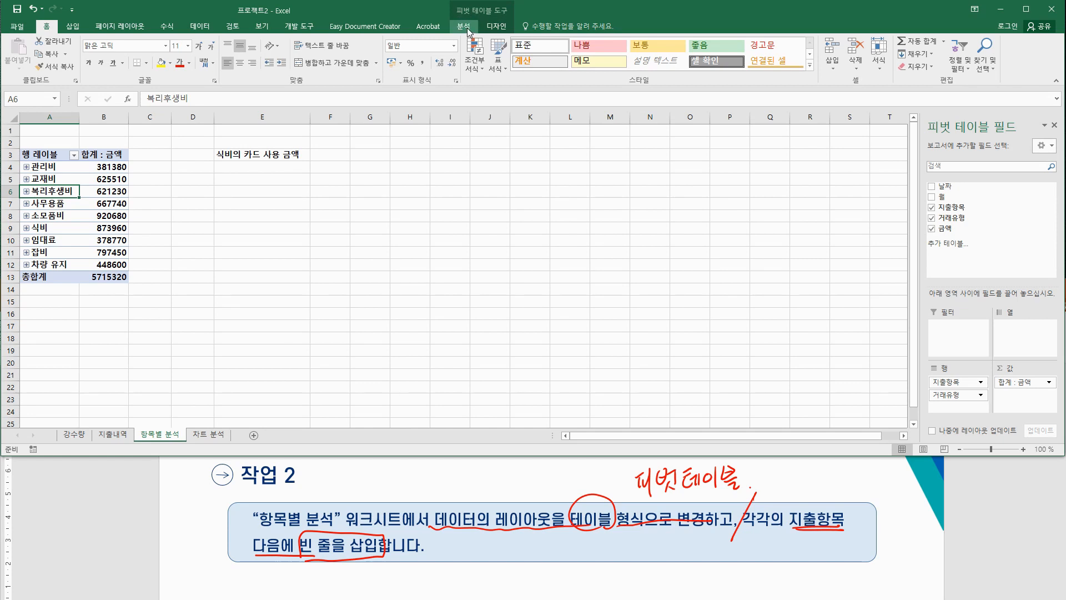
Step: Set the pivot table to Tabular Form and insert a blank line after each item
left_click(496, 27)
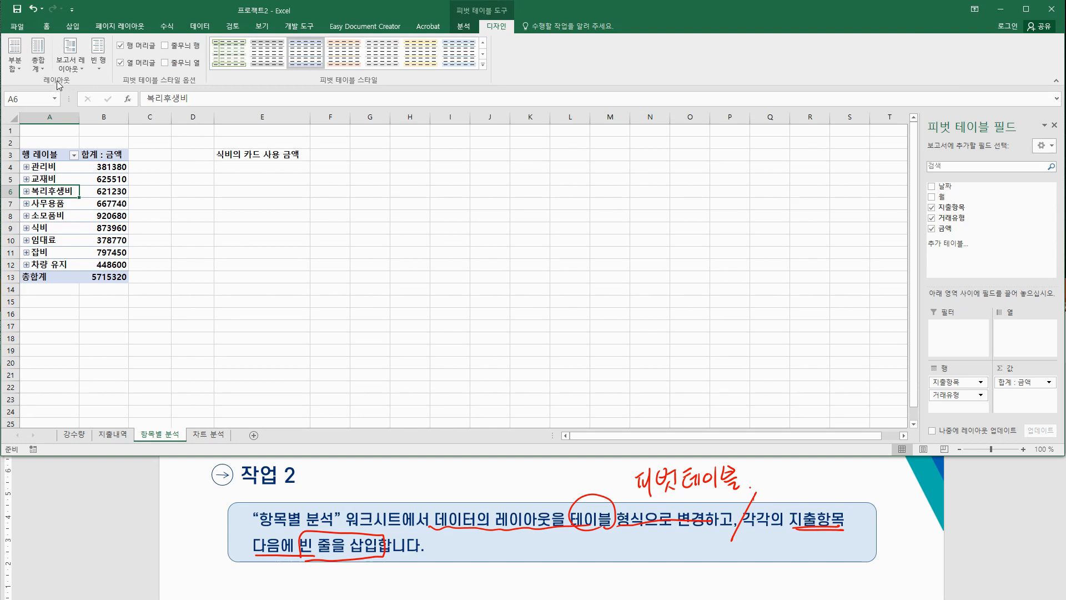
left_click(69, 65)
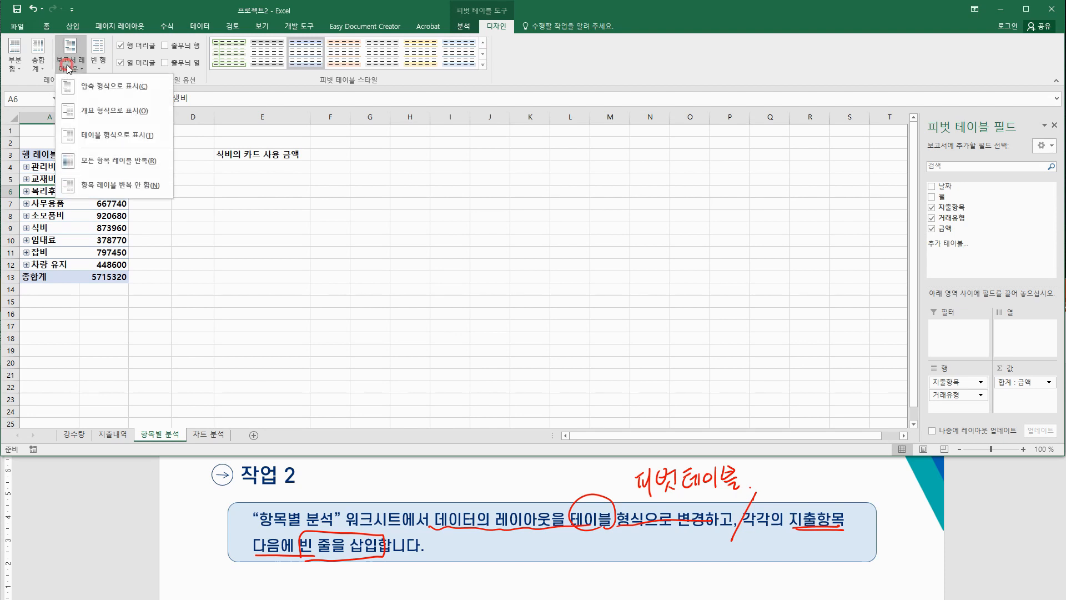
left_click(108, 136)
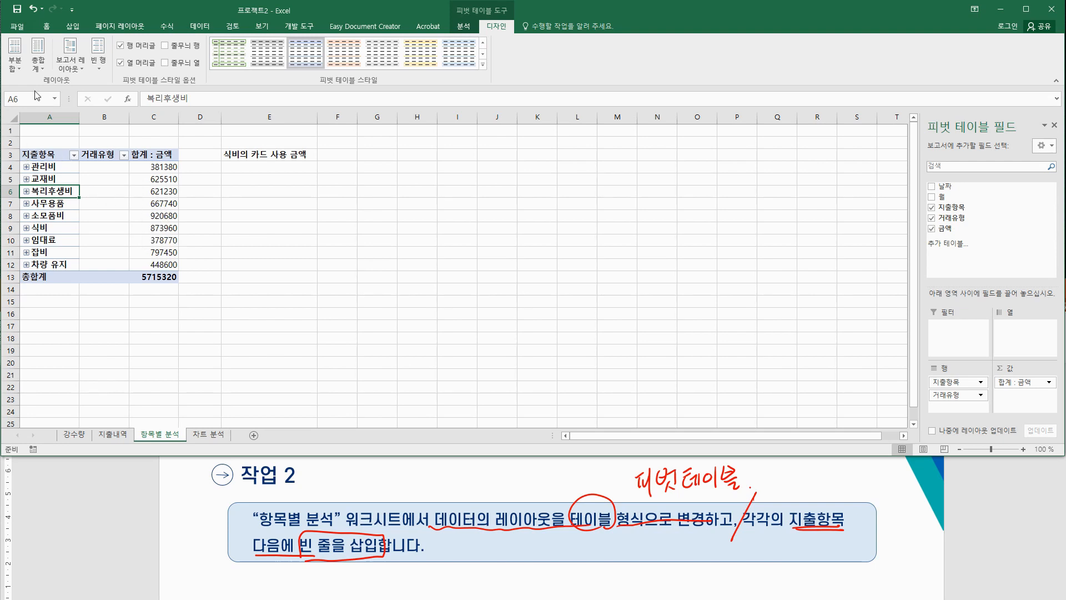
left_click(102, 65)
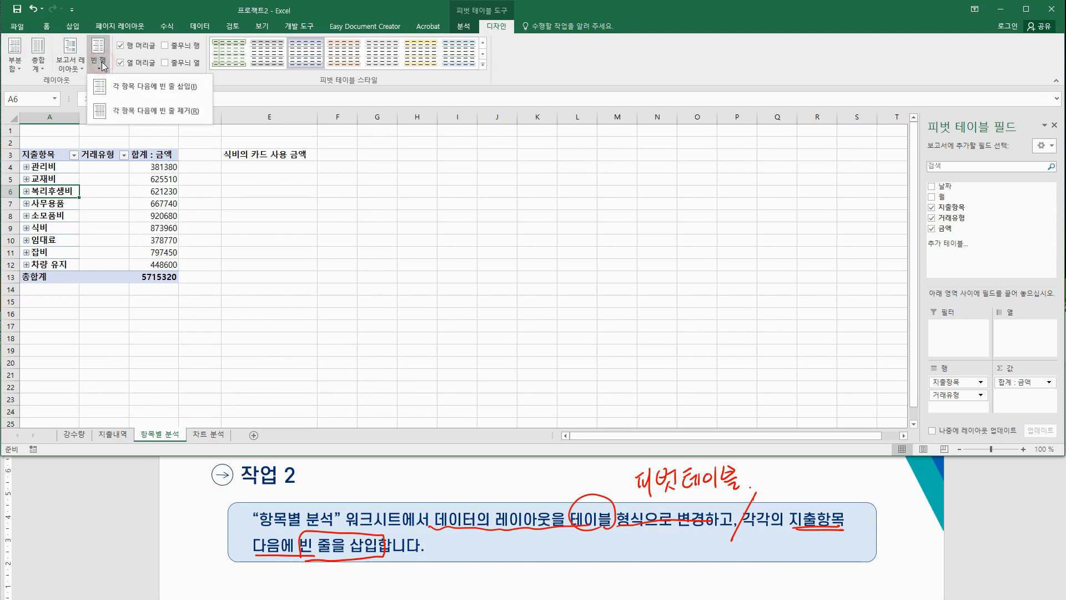
left_click(198, 87)
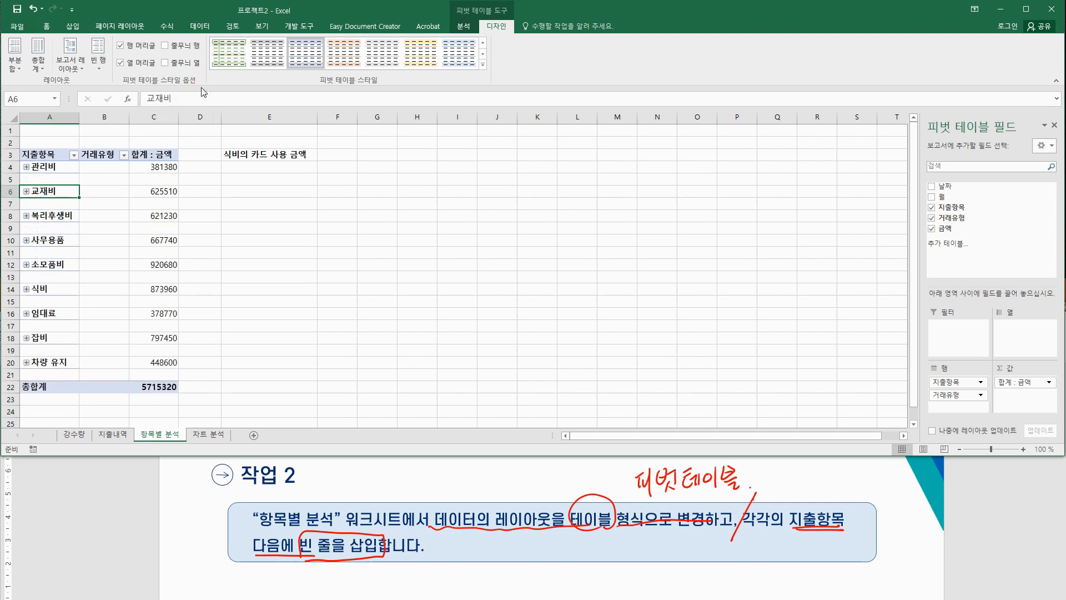
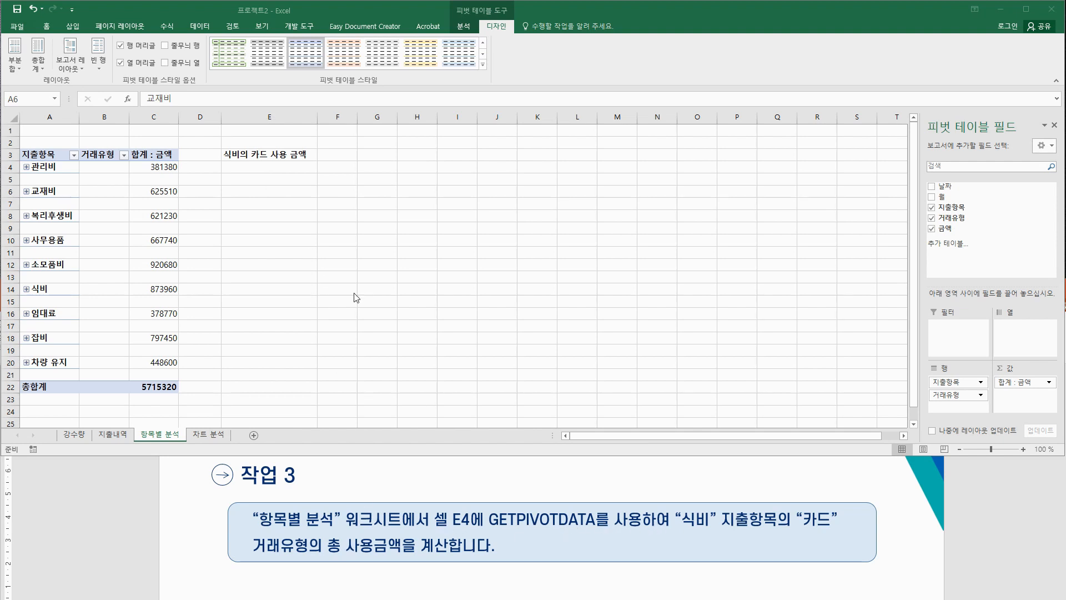
Step: Expand 식비 into 카드 (236830) and 현금 (637130), then start a function in E4
left_click(276, 169)
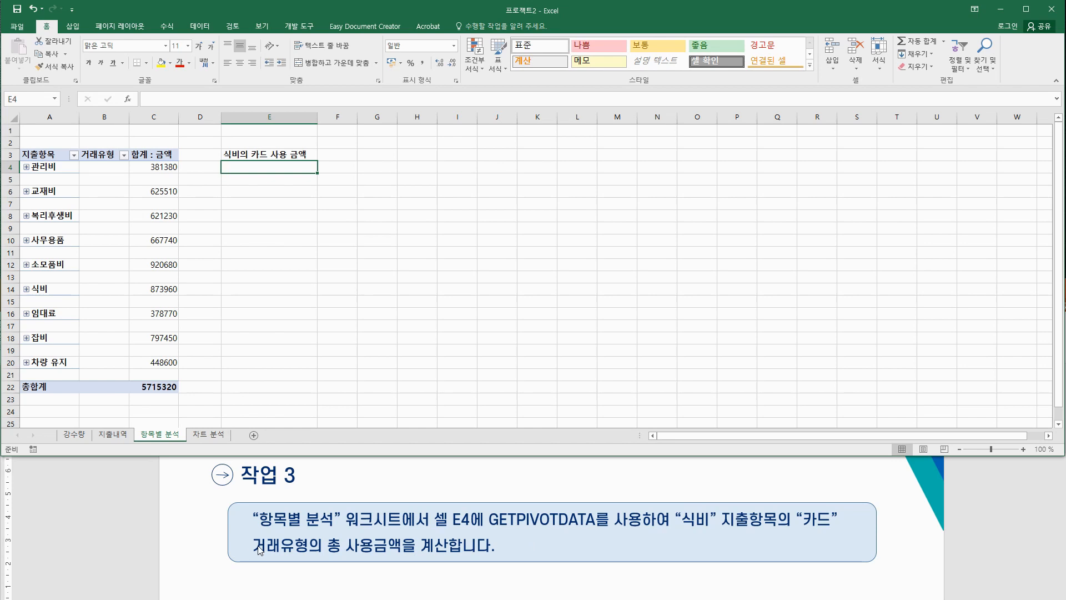
left_click(26, 289)
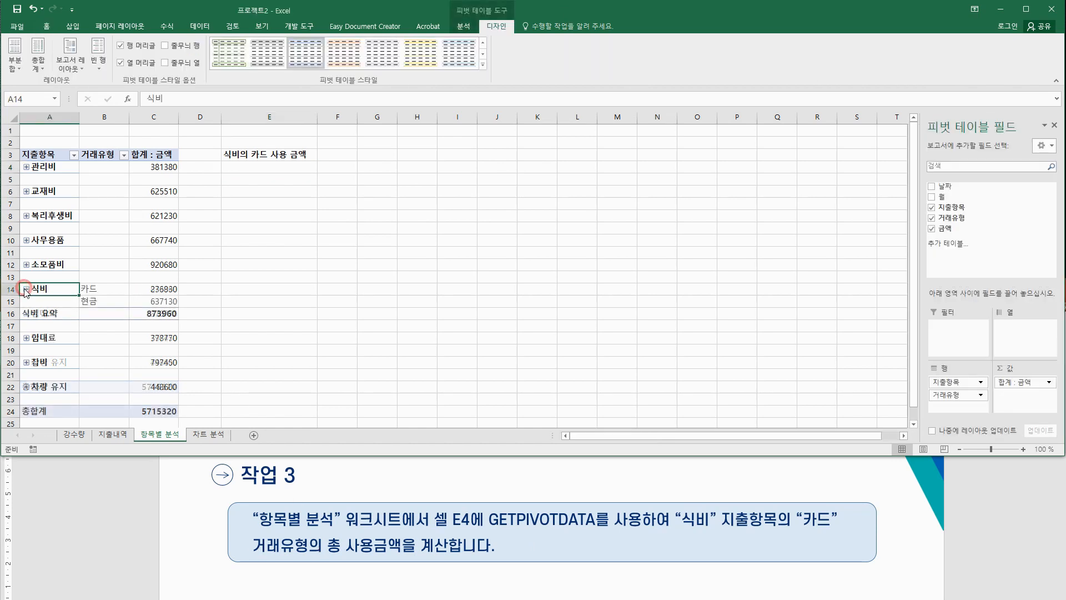
left_click(94, 287)
left_click(160, 288)
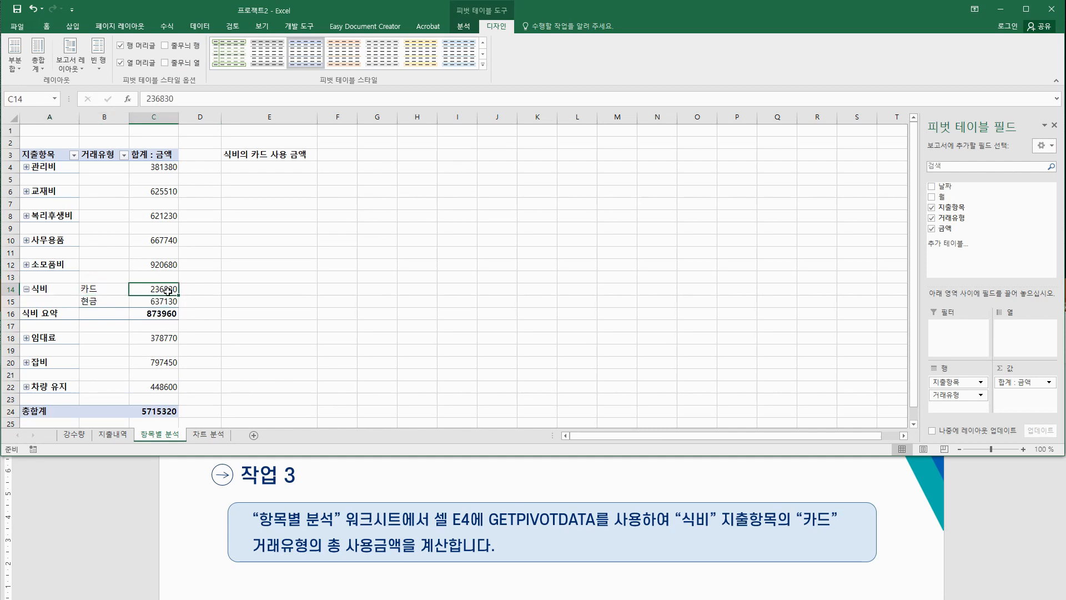
left_click(247, 167)
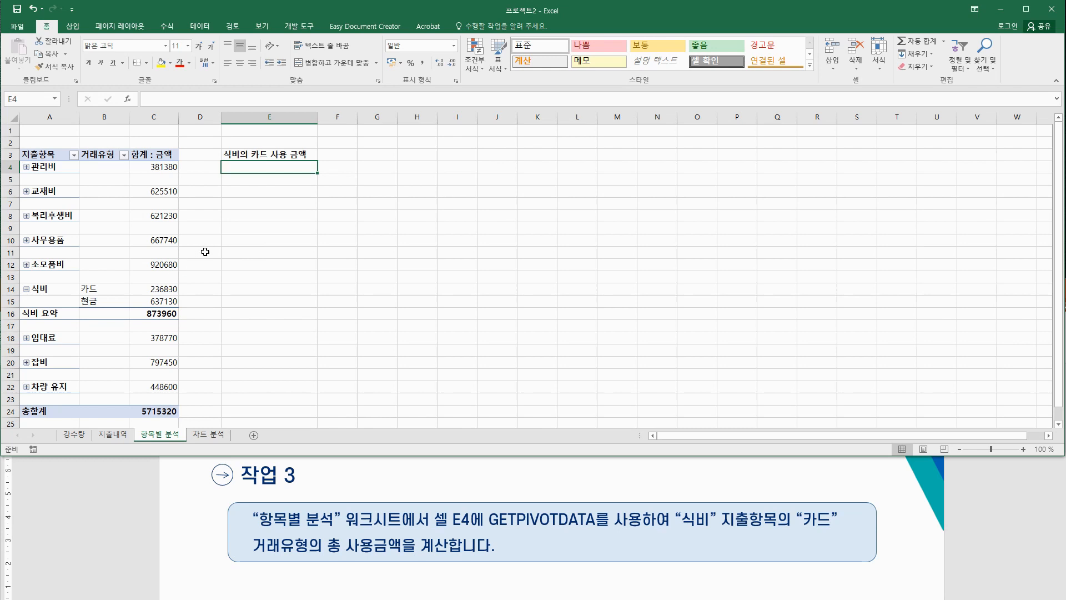
left_click(127, 98)
Step: Insert GETPIVOTDATA into E4 from the 모두 function category, keeping the pivot table visible
left_click(521, 211)
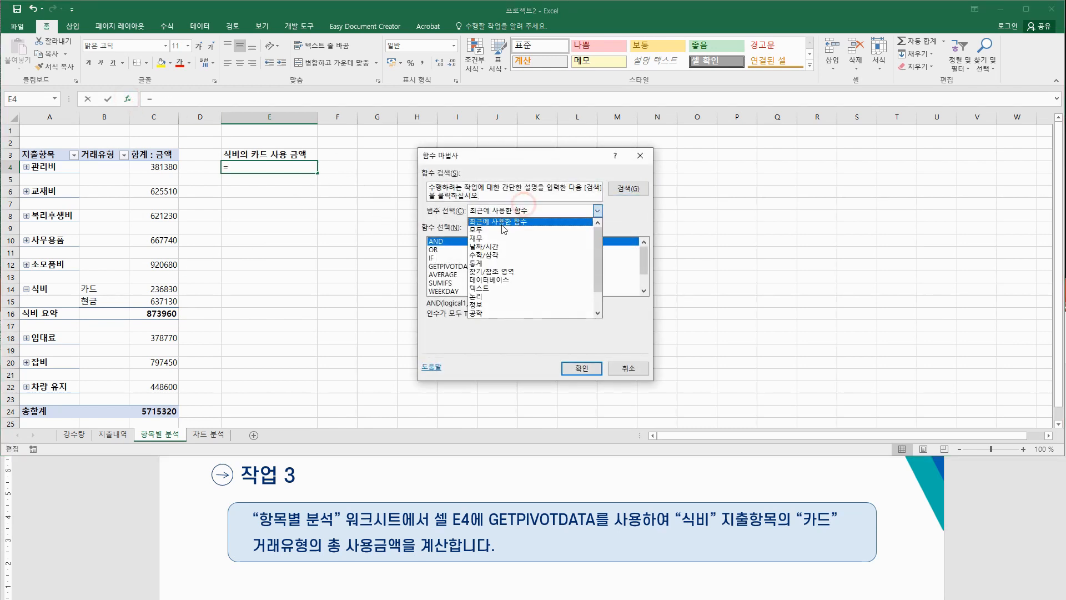
left_click(506, 230)
left_click(455, 267)
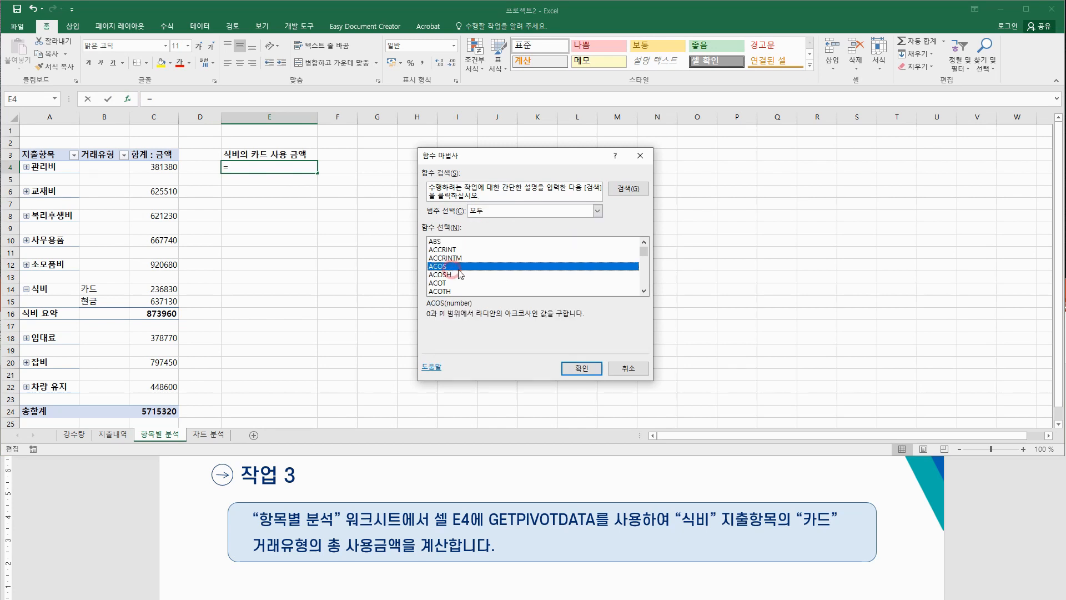
key("g")
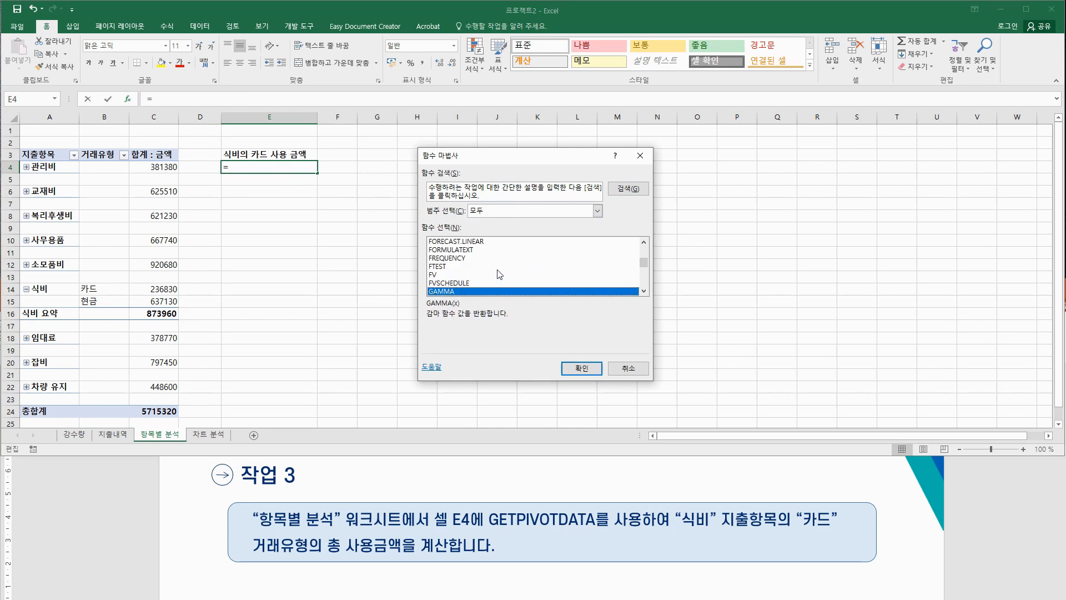
scroll(494, 273, "down", 3)
left_click(470, 283)
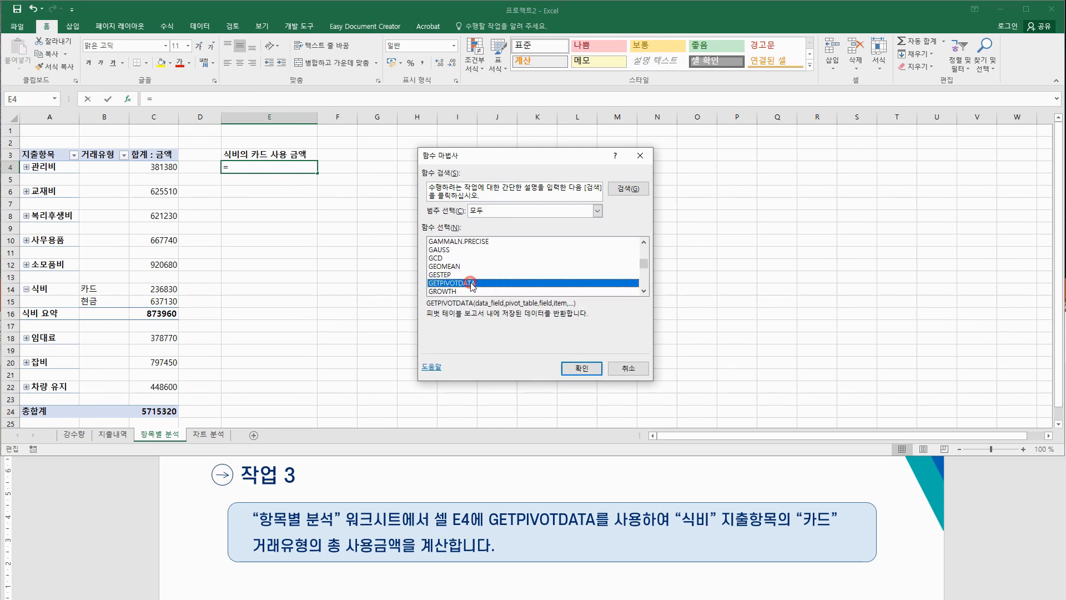
left_click(577, 368)
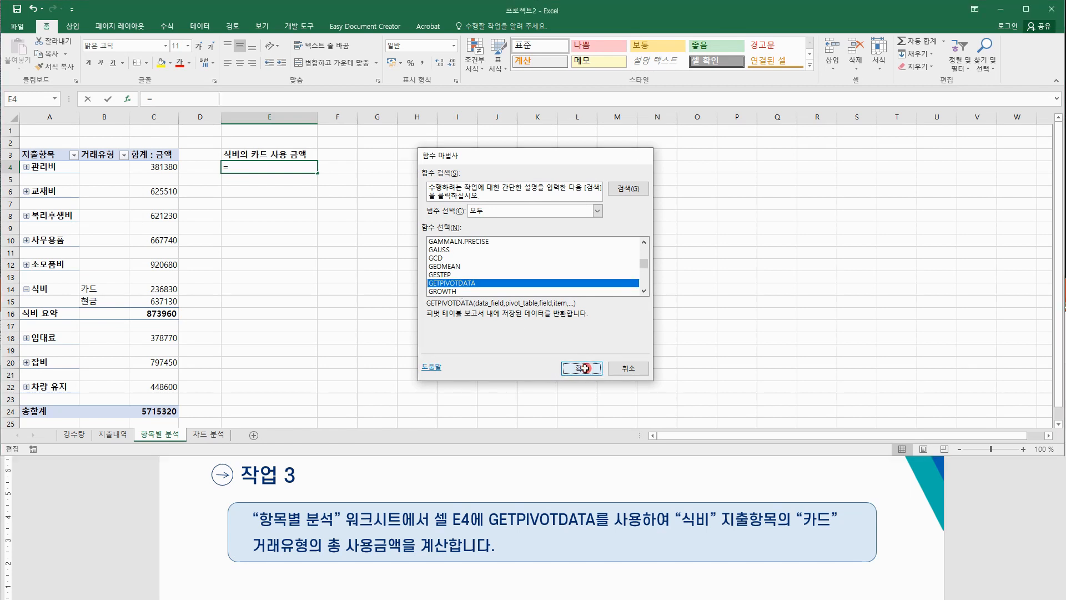
left_click_drag(467, 169, 370, 197)
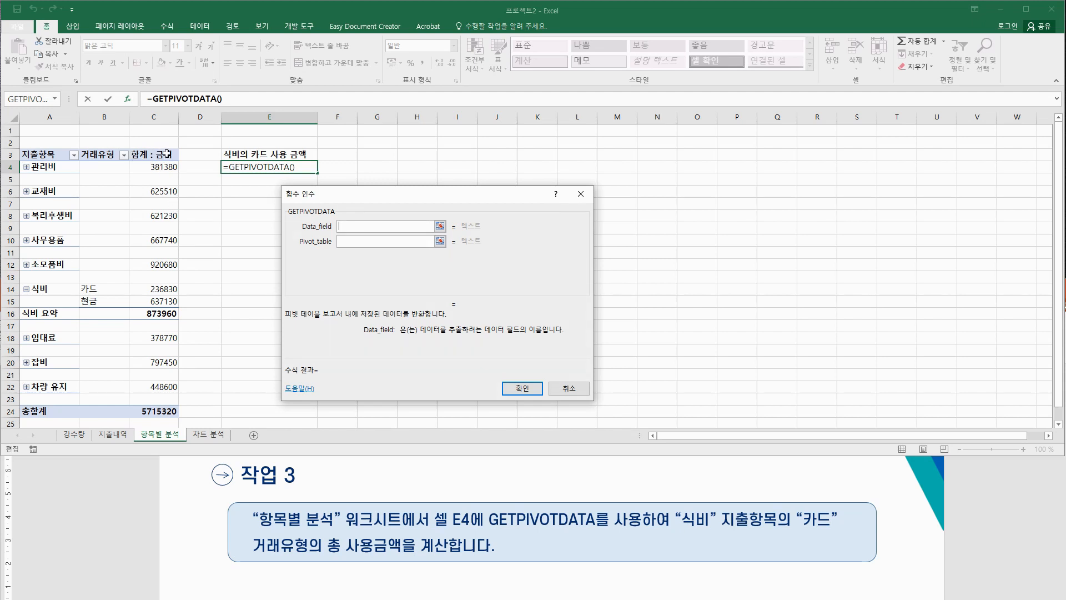
Step: Set GETPIVOTDATA's data field to "금액" and its pivot table reference to A3
left_click(351, 225)
type("\"금액\"")
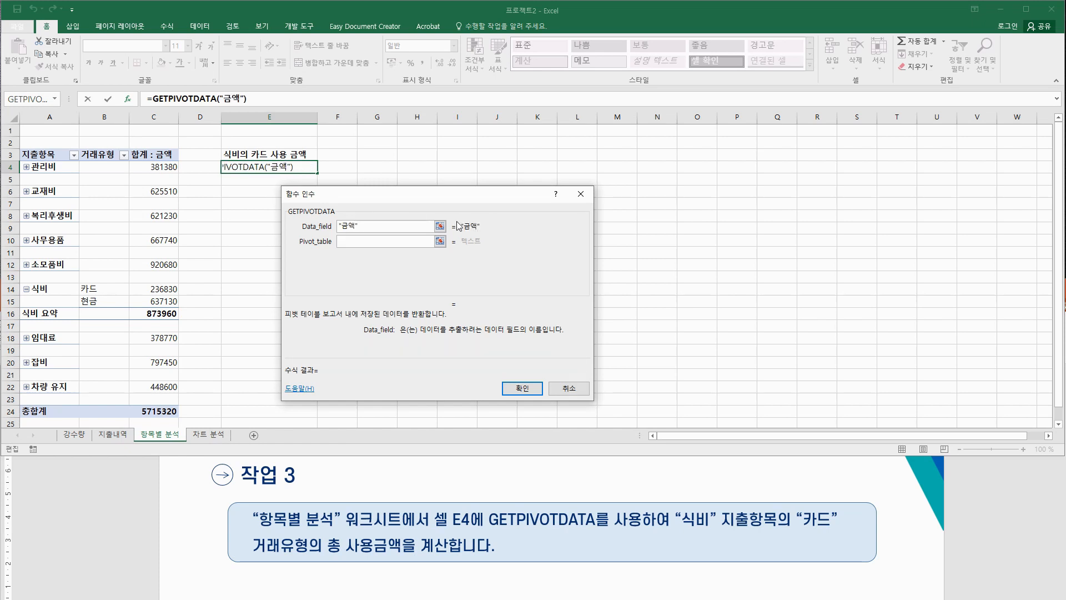
left_click(411, 240)
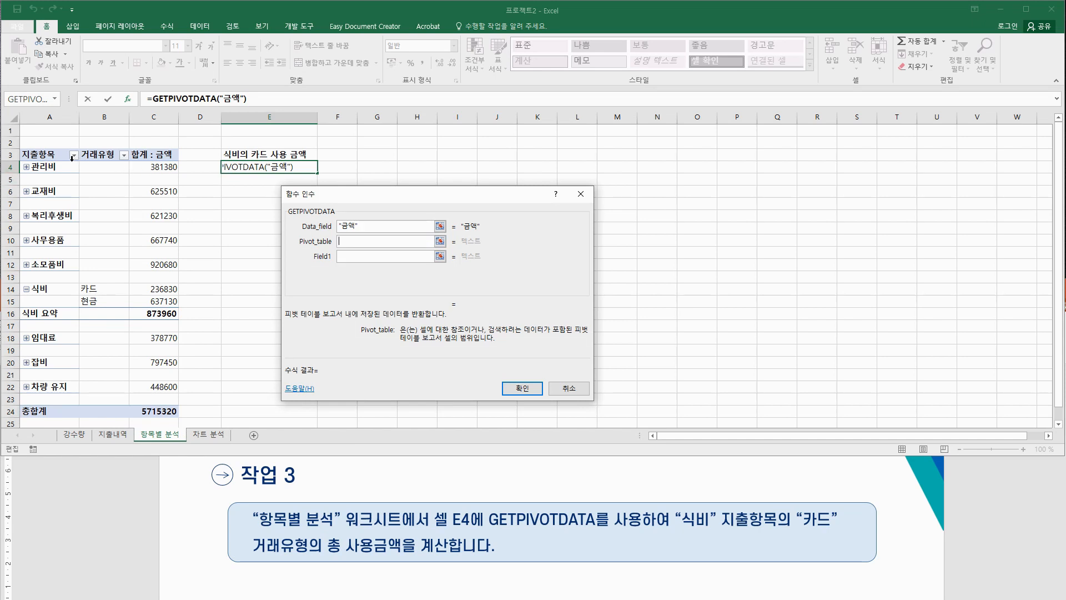
left_click(52, 156)
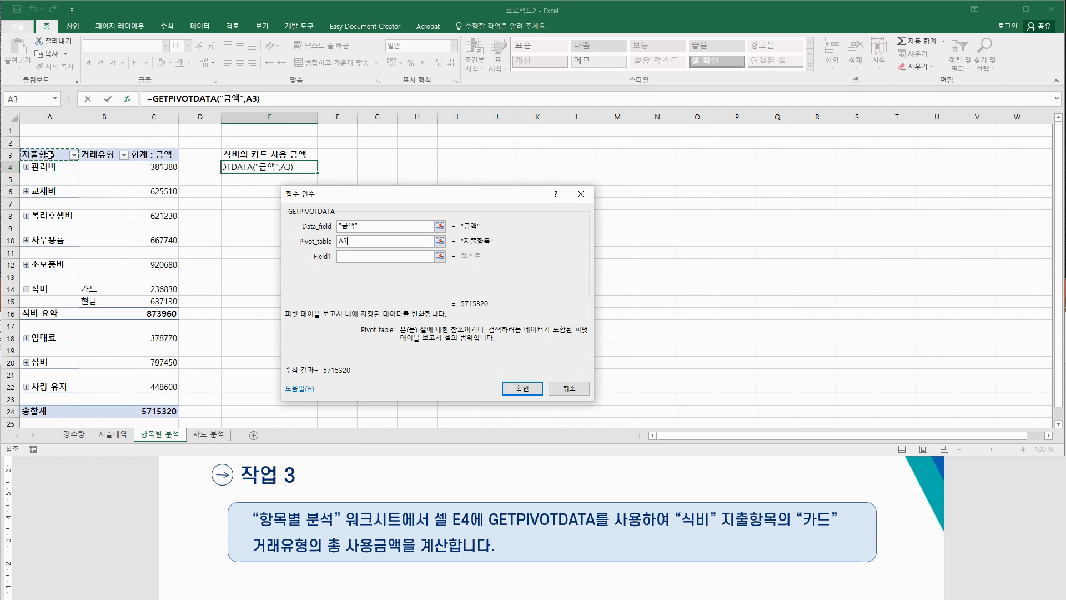
left_click(340, 255)
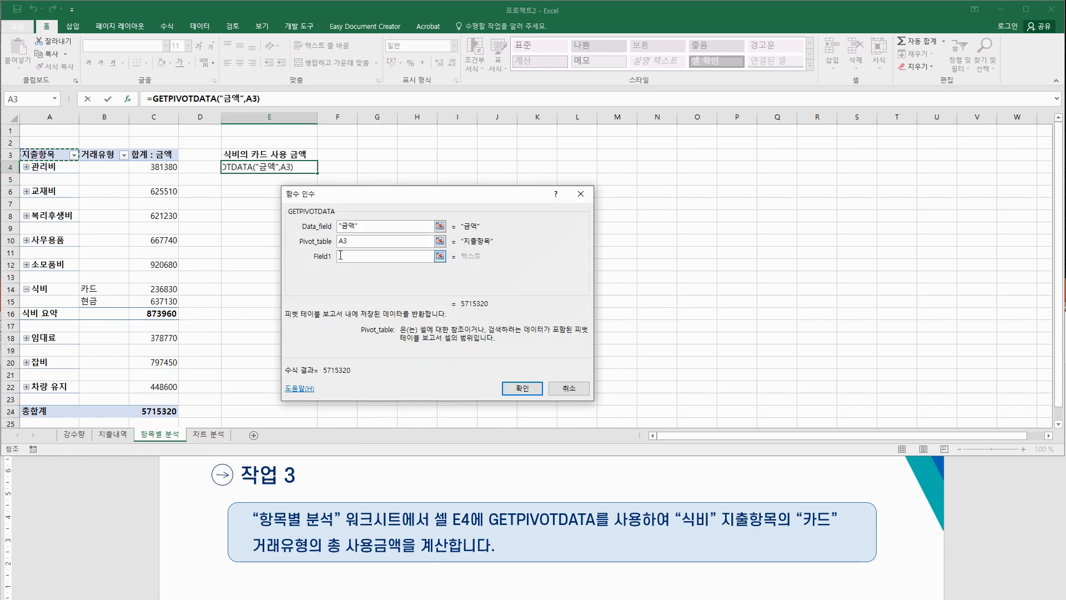
left_click(371, 255)
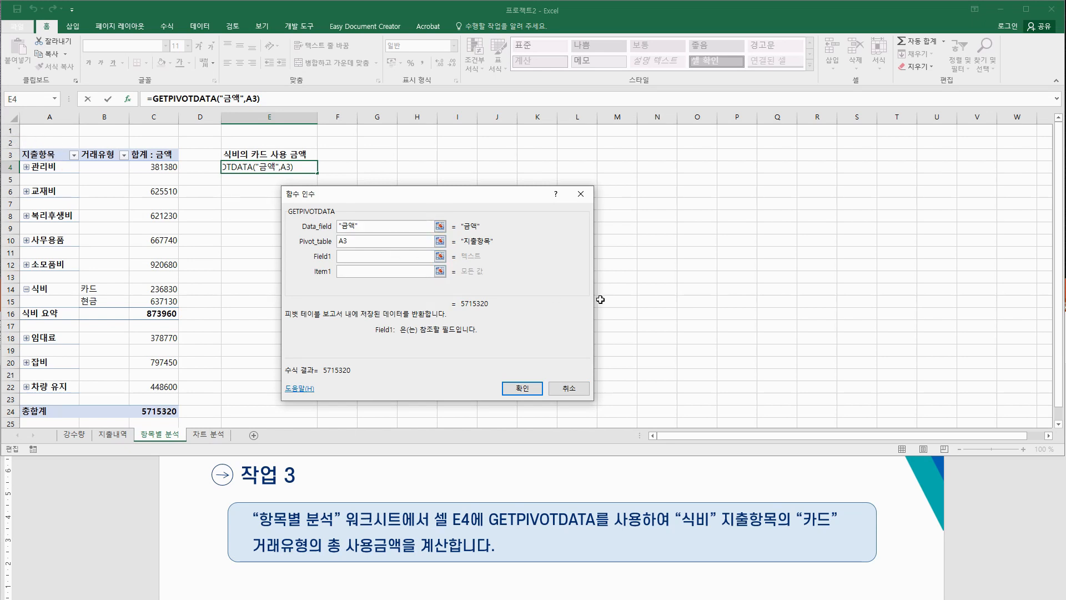
Step: Add field/item pairs 지출항목/식비 and 거래유형/카드 so E4 returns 236830
type("\"지")
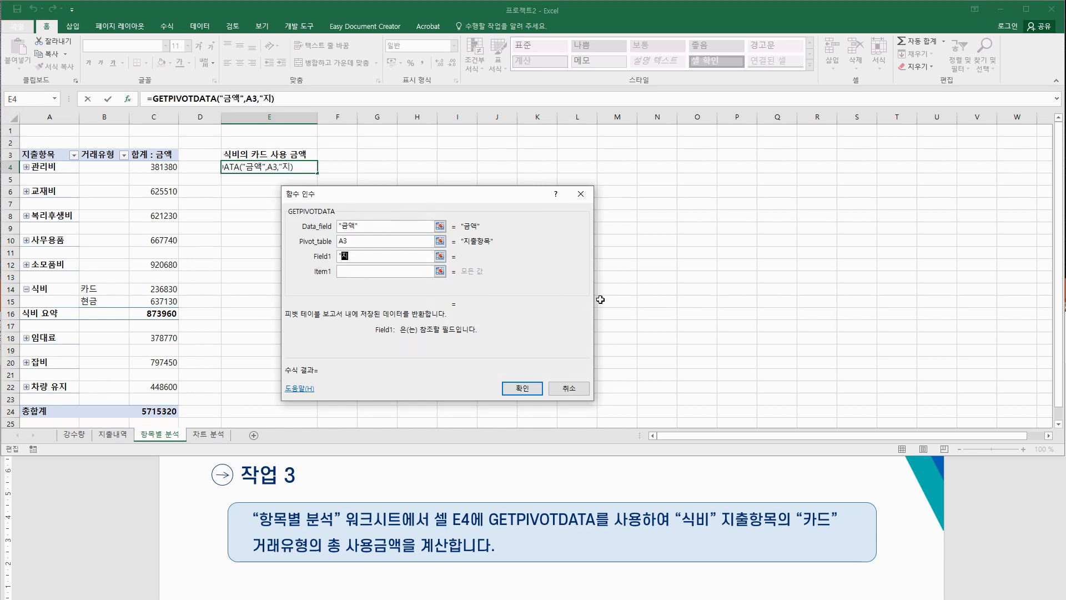
type("출항목\"")
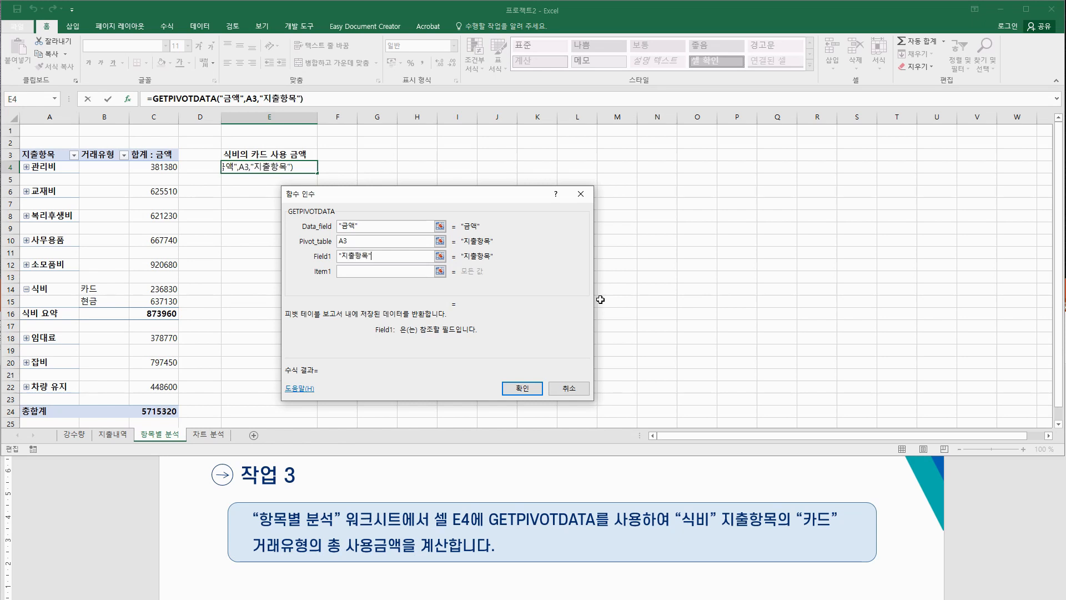
key("Tab")
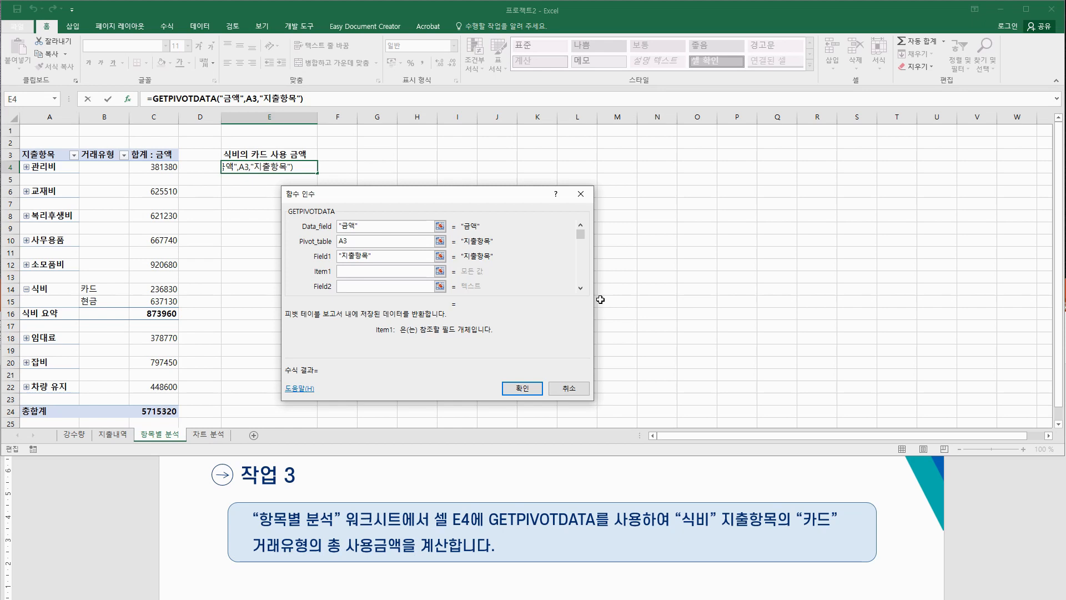
type("\"식비")
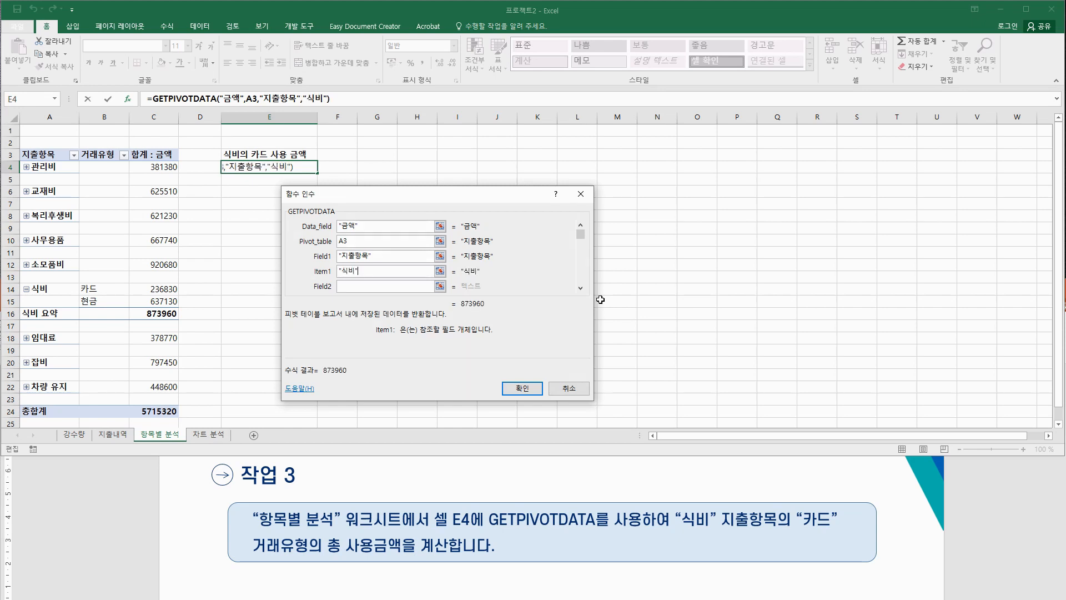
key("Tab")
type(";")
key("BackSpace")
type("\"거래유형\"")
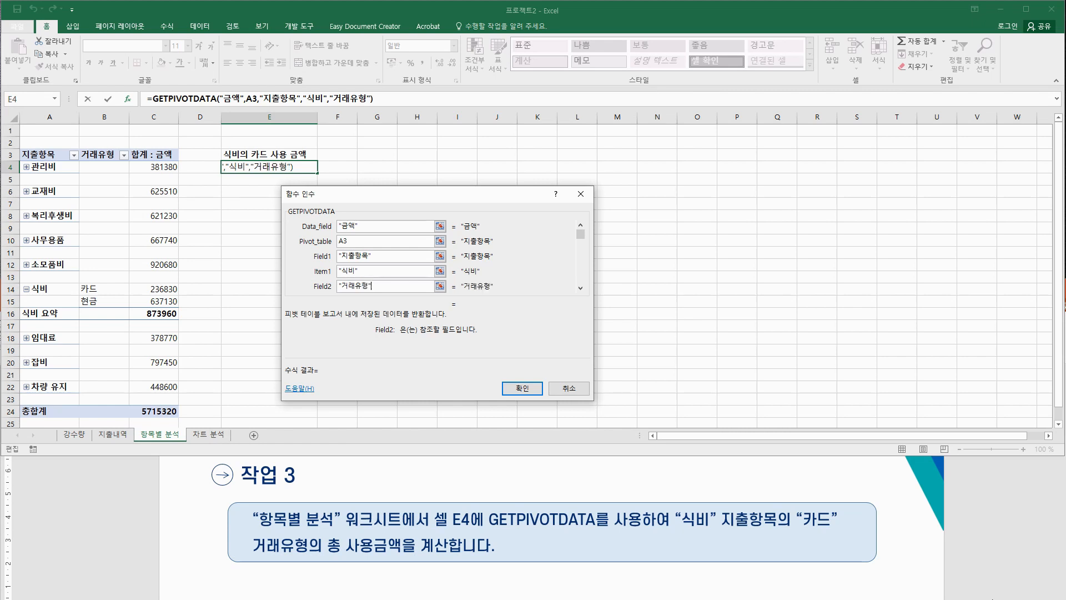
key("Tab")
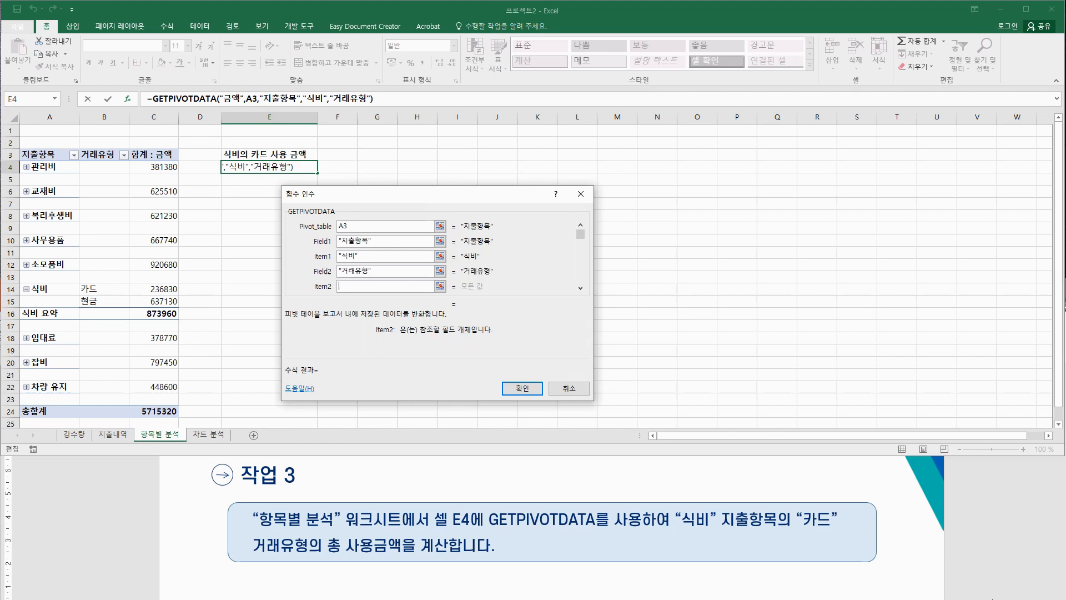
type("\"카드\"")
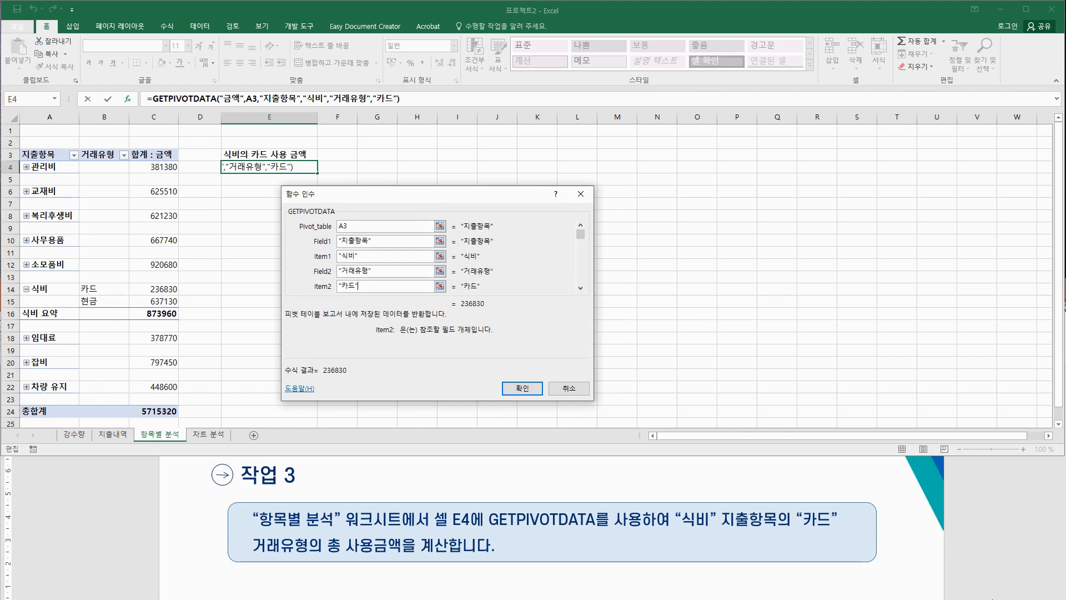
left_click(522, 388)
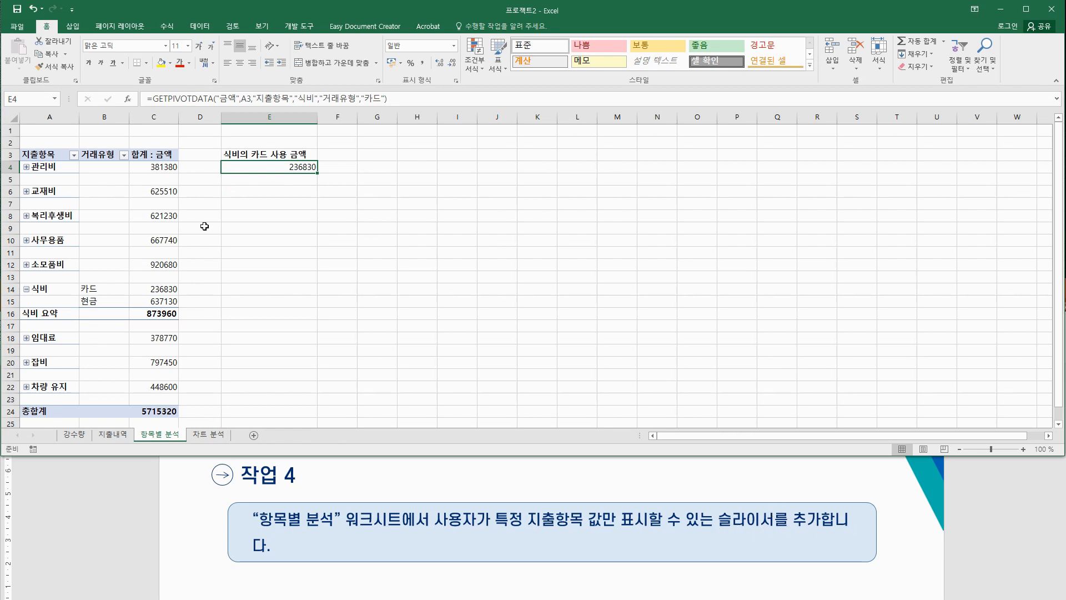
Step: Select a cell in the 항목별 분석 pivot table to bring up its 분석 commands
left_click(102, 203)
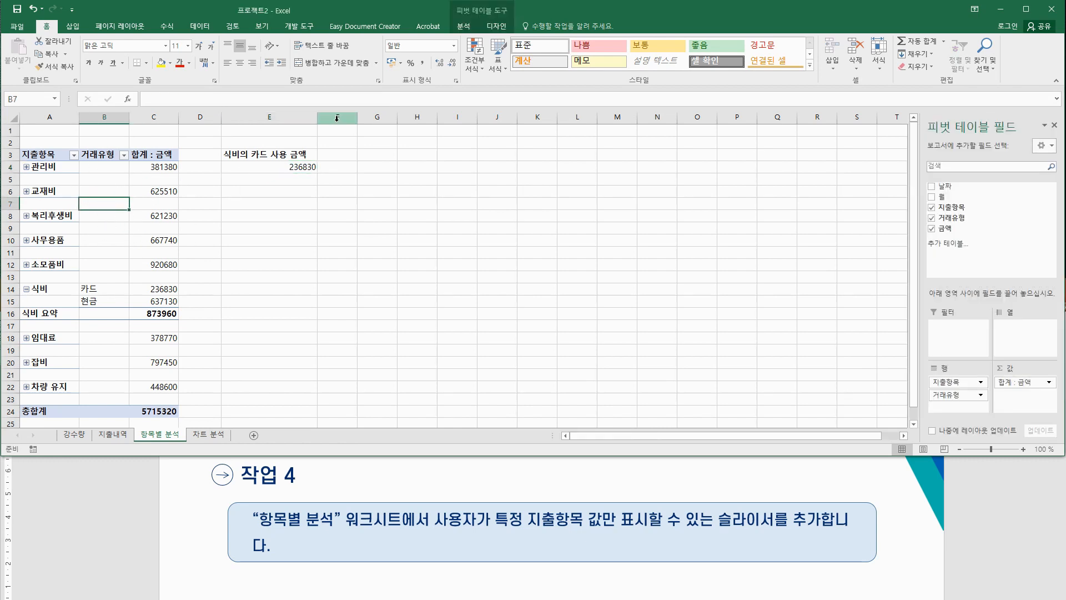
left_click(464, 26)
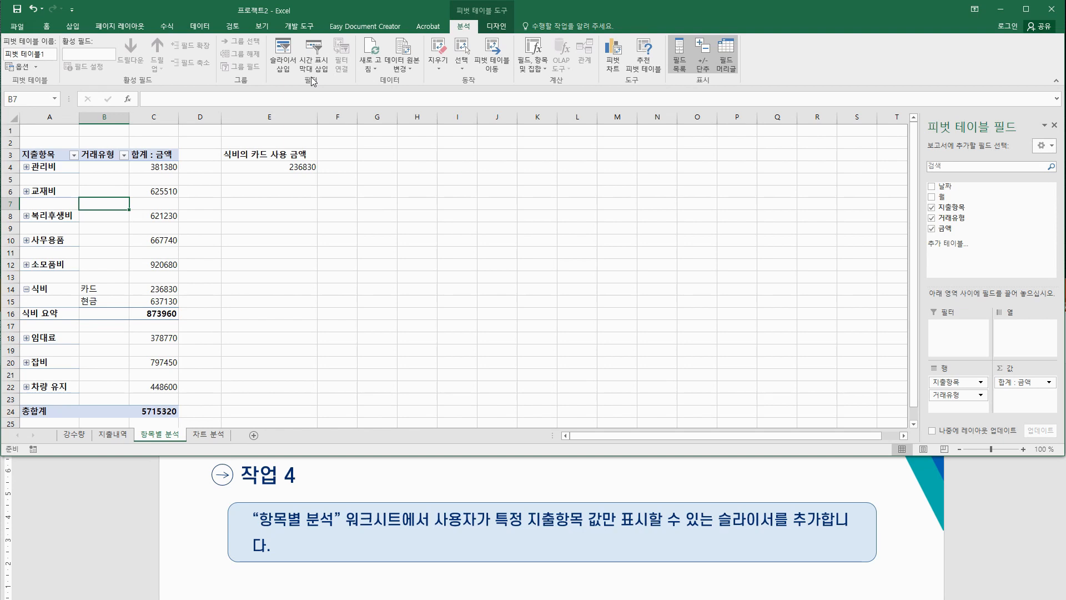
Step: Insert a 지출항목 slicer beside the pivot table
left_click(281, 62)
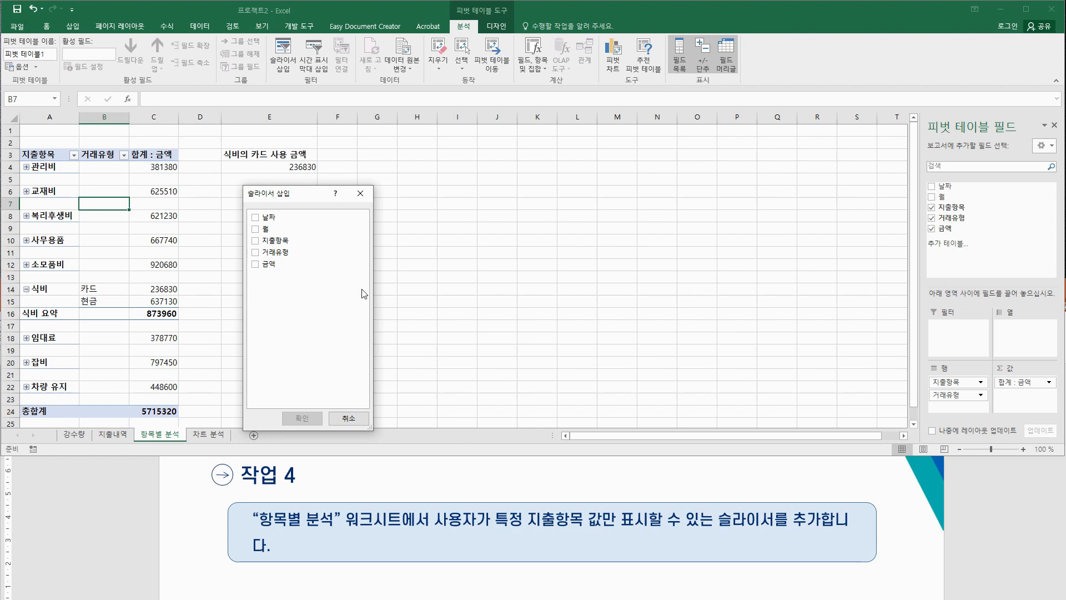
left_click(256, 241)
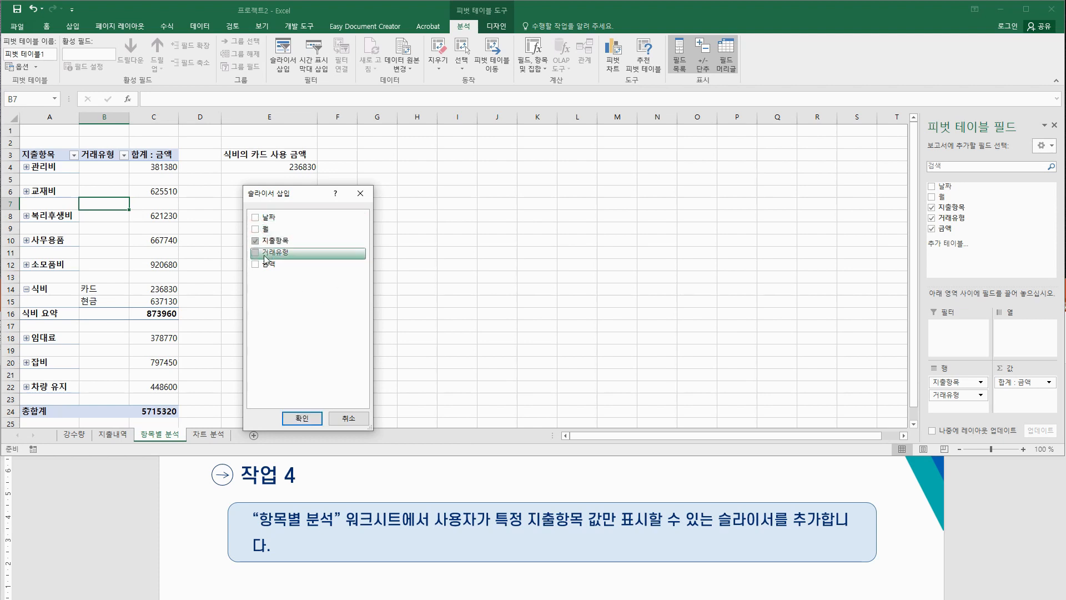
left_click(320, 414)
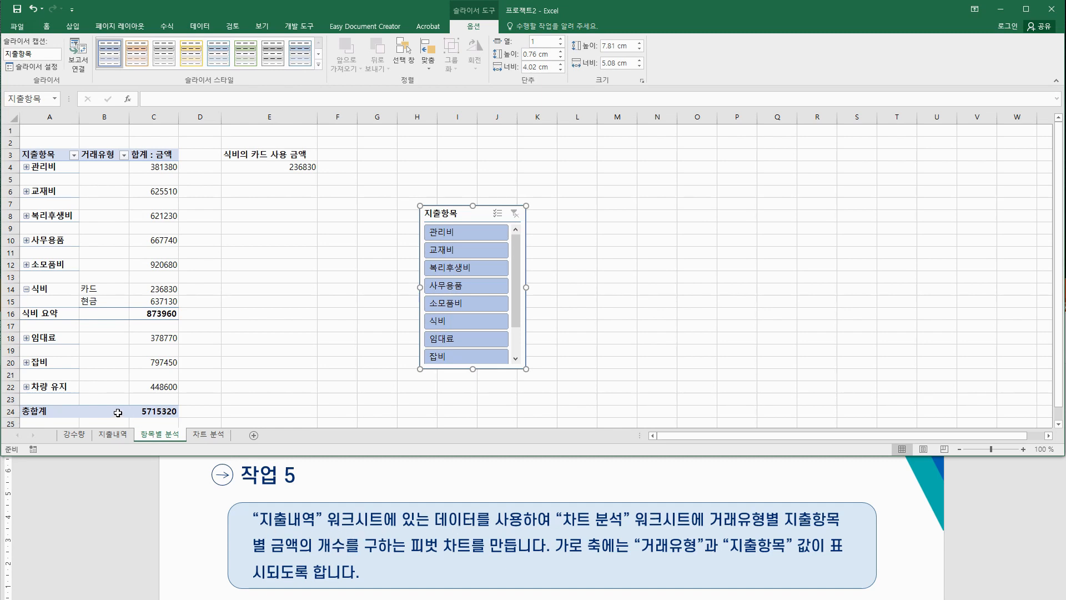
Step: Check the empty 차트 분석 sheet, then return to the 지출내역 source data
left_click(112, 434)
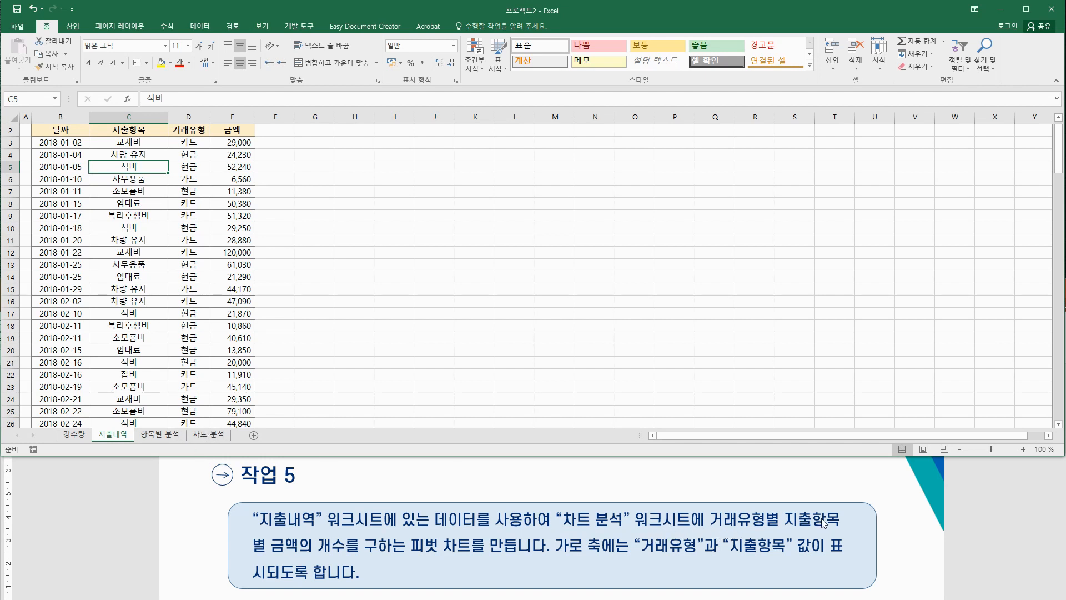
left_click(219, 435)
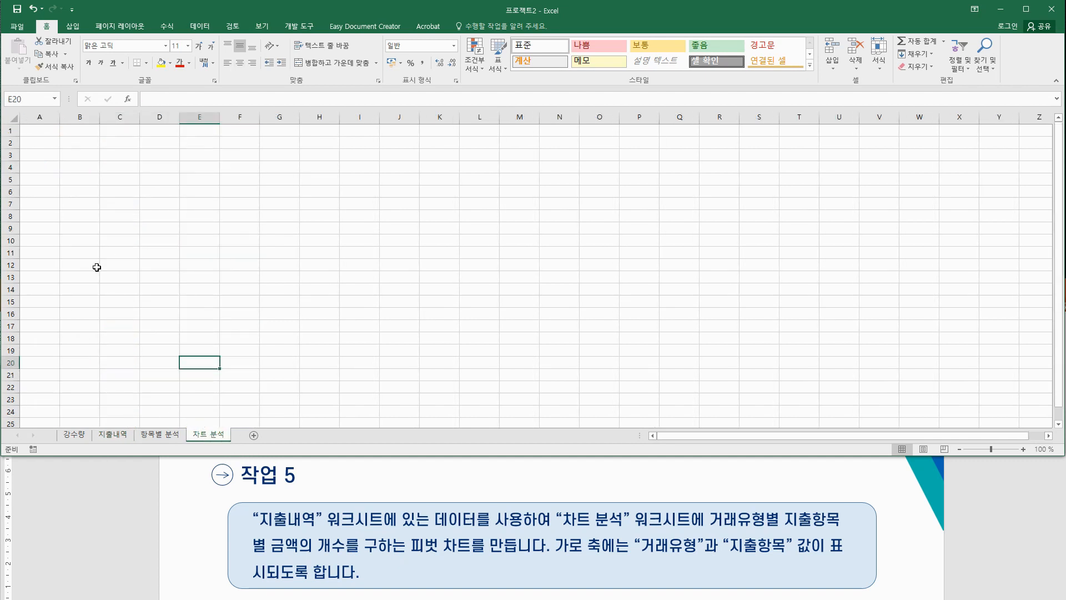
left_click(36, 130)
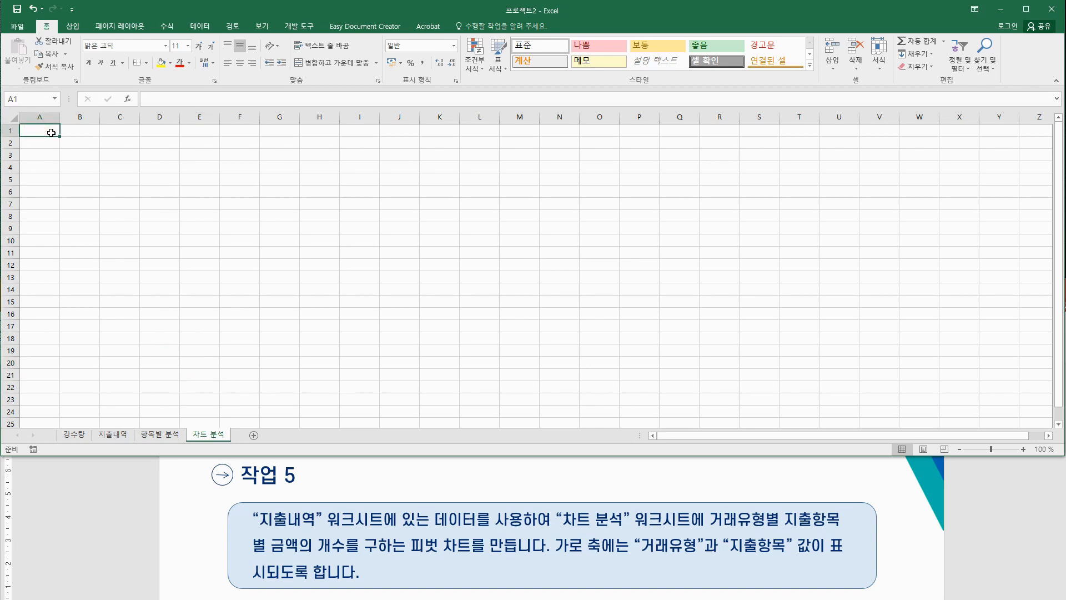
left_click(117, 436)
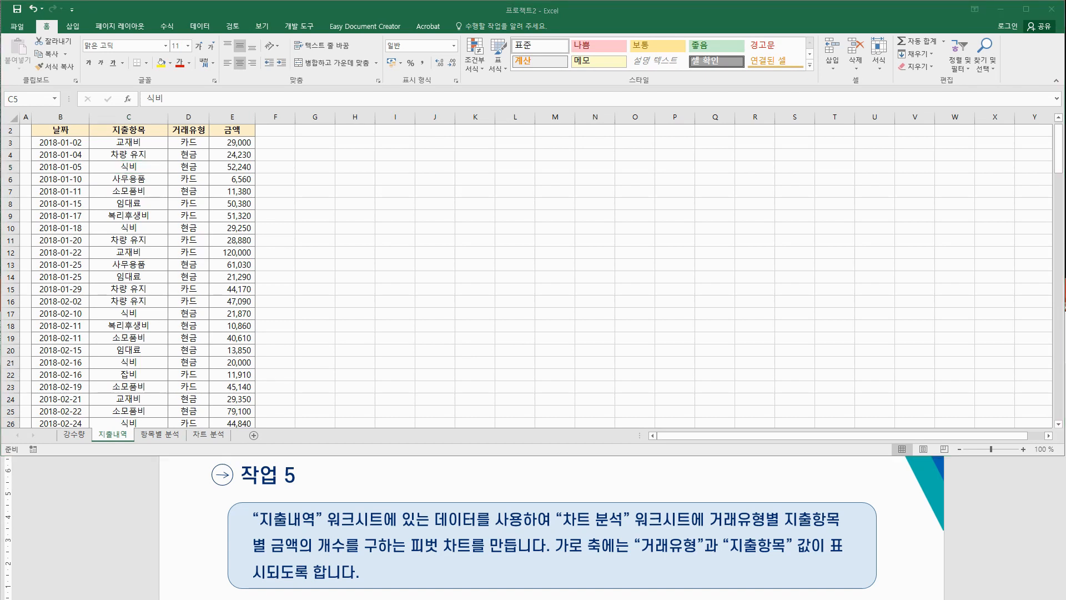
Step: Mark up the task in red: 지출항목 on the horizontal axis, count of 금액 as values
mouse_move(719, 493)
left_mouse_down()
mouse_move(695, 526)
mouse_move(779, 525)
mouse_move(780, 505)
mouse_move(783, 527)
mouse_move(839, 527)
left_mouse_up()
mouse_move(265, 537)
left_mouse_down()
mouse_move(256, 555)
mouse_move(264, 540)
mouse_move(271, 553)
left_mouse_up()
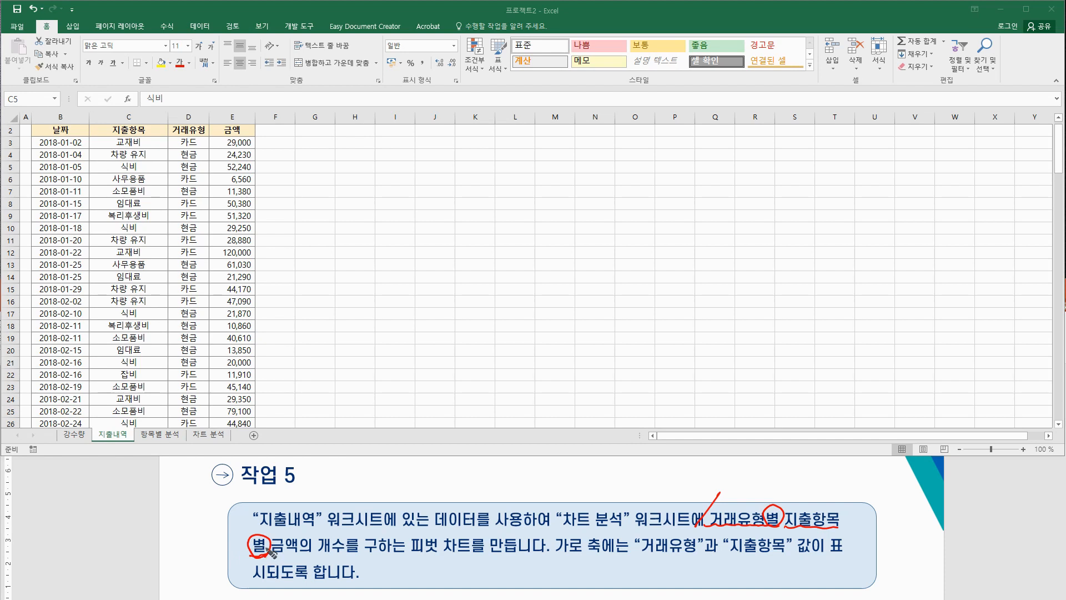
mouse_move(796, 481)
left_mouse_down()
mouse_move(823, 498)
mouse_move(839, 472)
mouse_move(835, 490)
mouse_move(845, 489)
left_mouse_up()
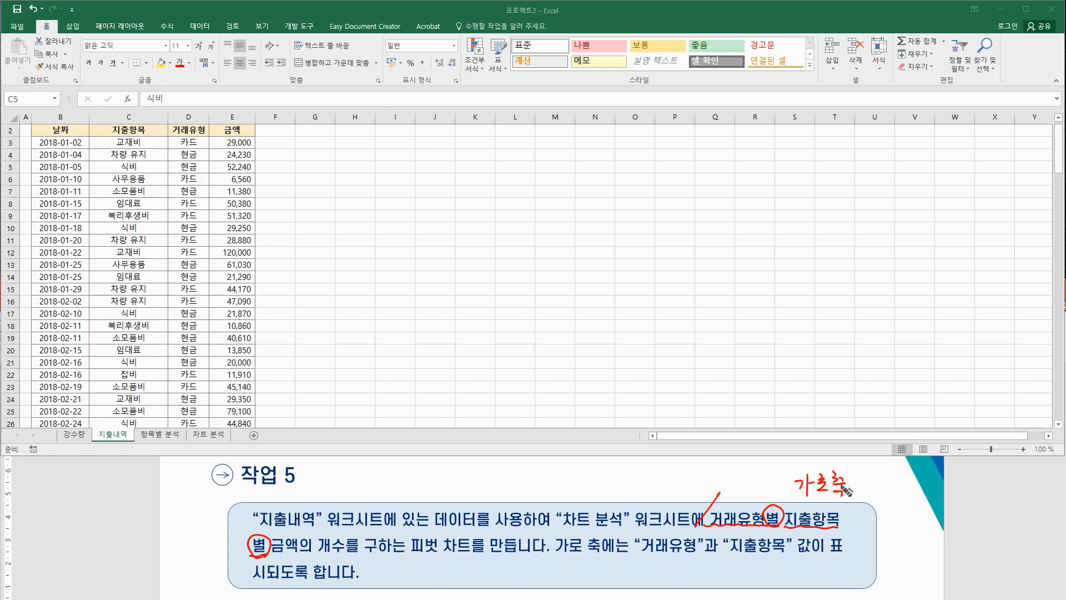
mouse_move(272, 553)
left_mouse_down()
mouse_move(358, 551)
mouse_move(383, 571)
left_mouse_up()
mouse_move(391, 559)
left_mouse_down()
mouse_move(388, 580)
mouse_move(400, 581)
left_mouse_up()
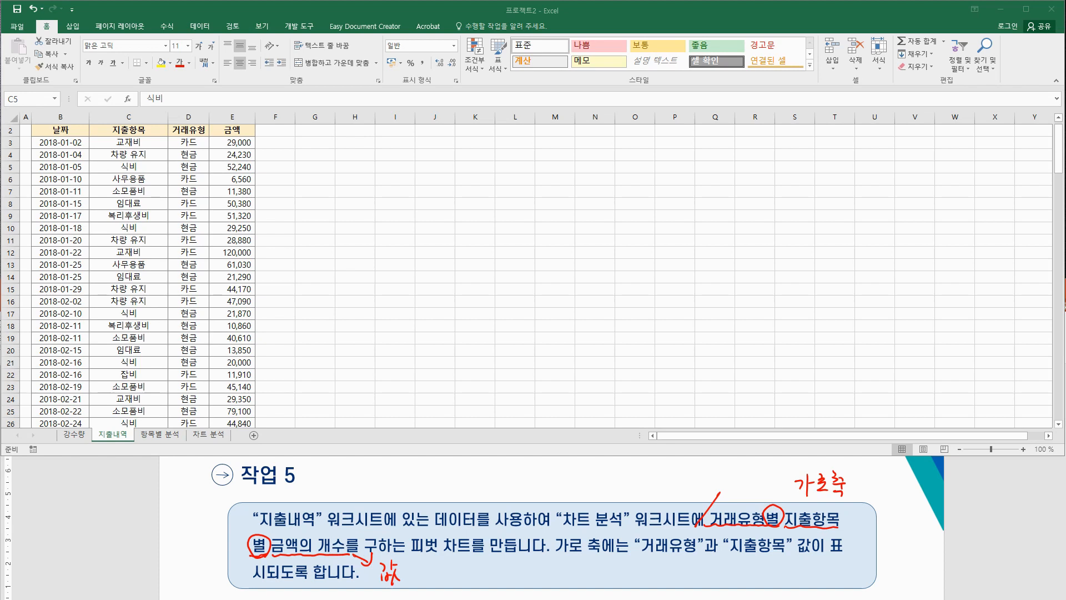
left_click(195, 210)
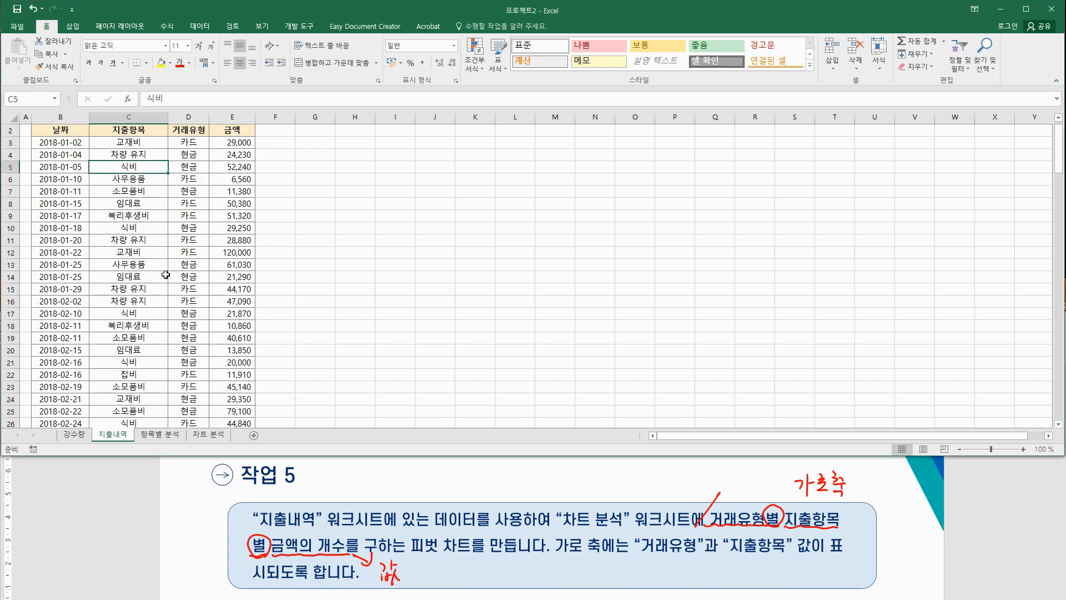
left_click(73, 27)
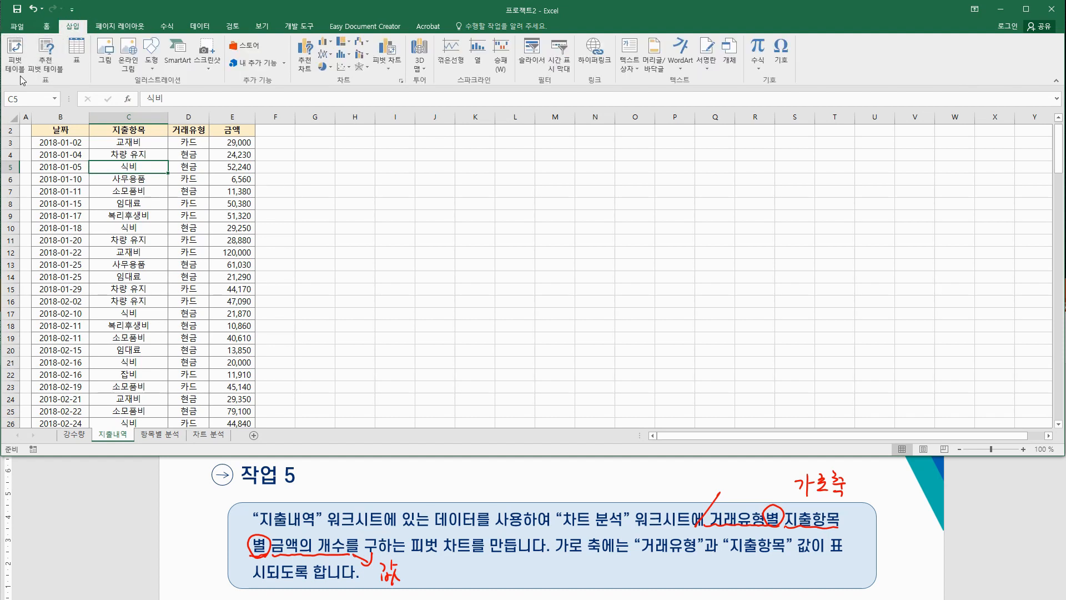
Step: Create a pivot chart from 지출내역!$B$2:$E$144 placed at '차트 분석'!$A$1
left_click(394, 65)
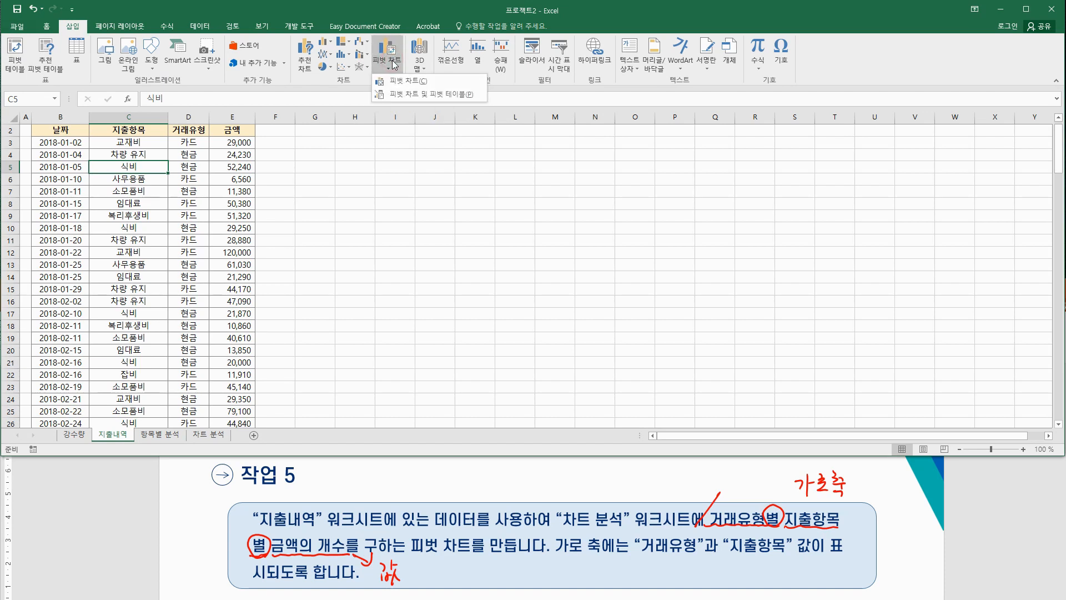
left_click(406, 86)
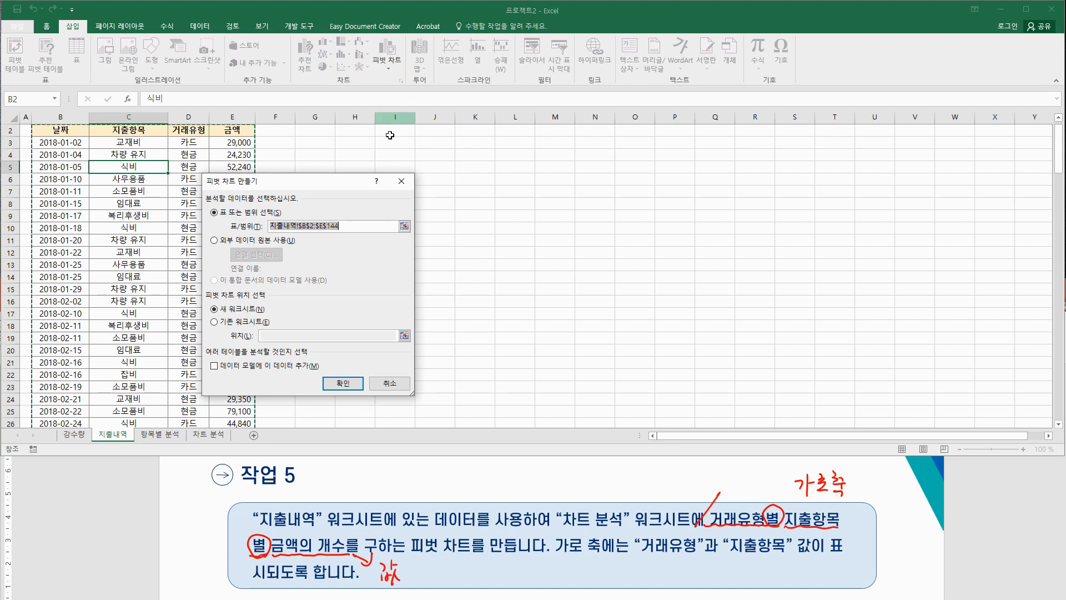
left_click_drag(312, 187, 459, 169)
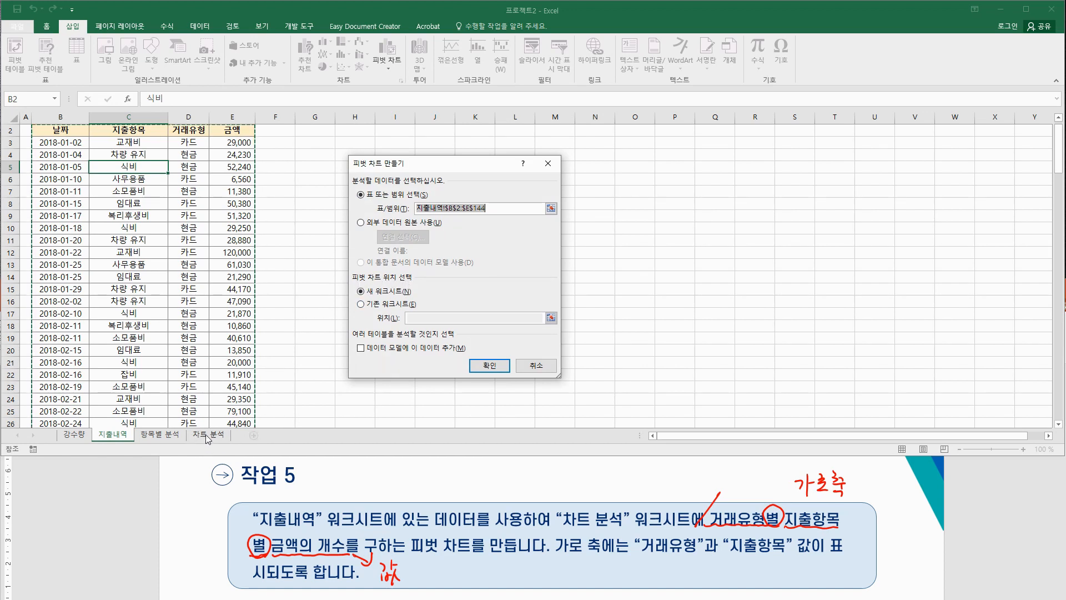
left_click(368, 305)
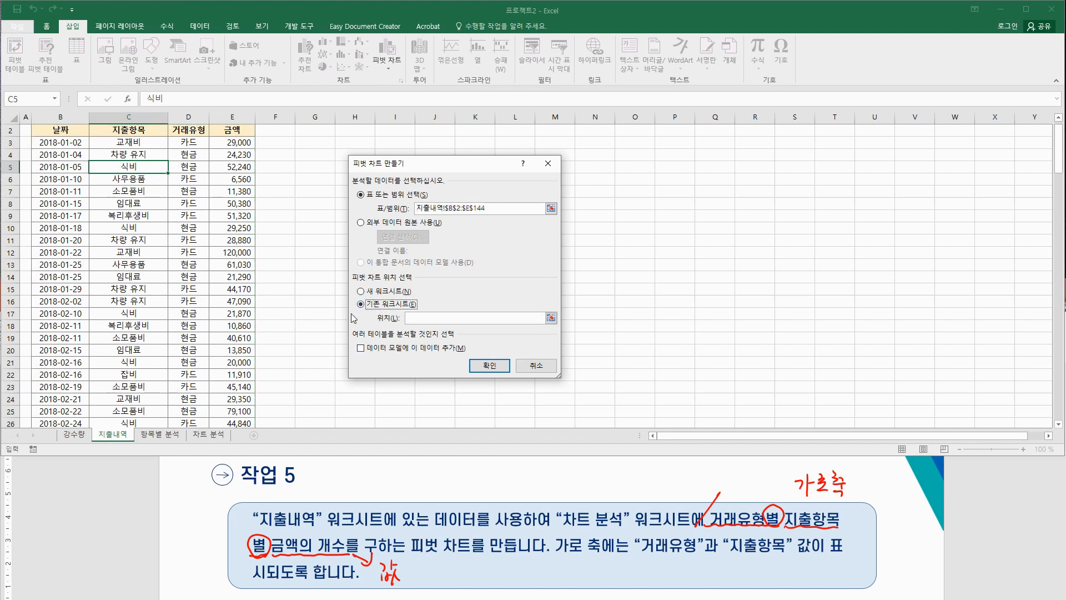
left_click(404, 319)
left_click(212, 436)
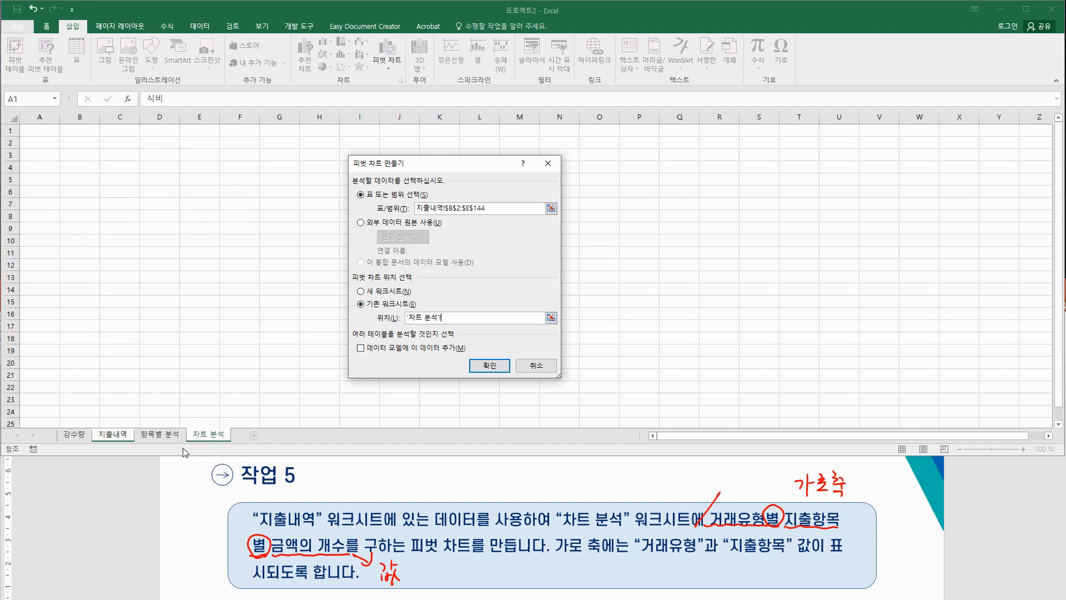
left_click(42, 132)
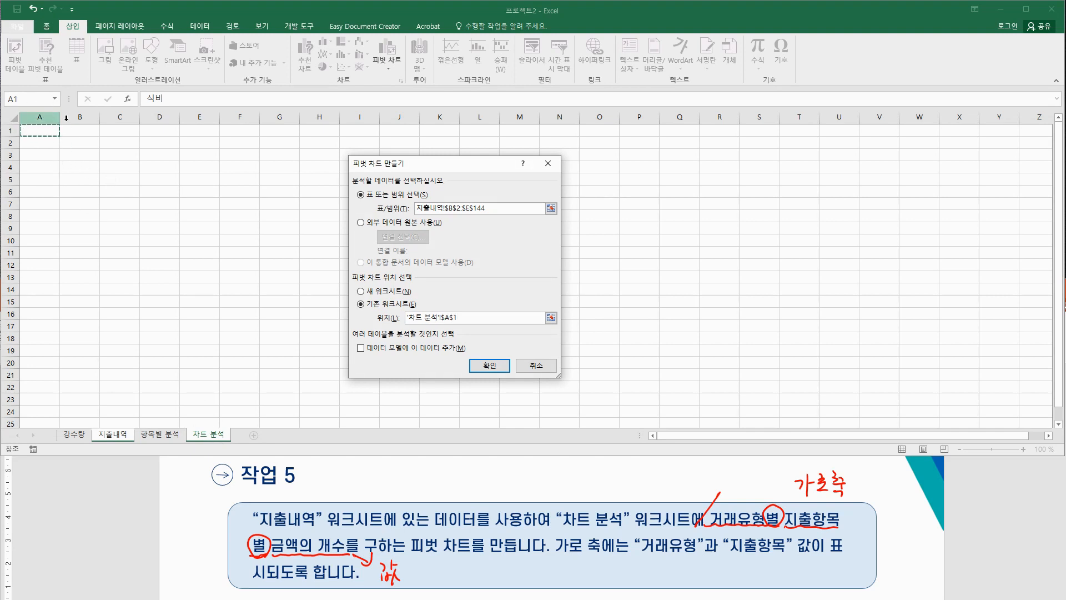
left_click(489, 366)
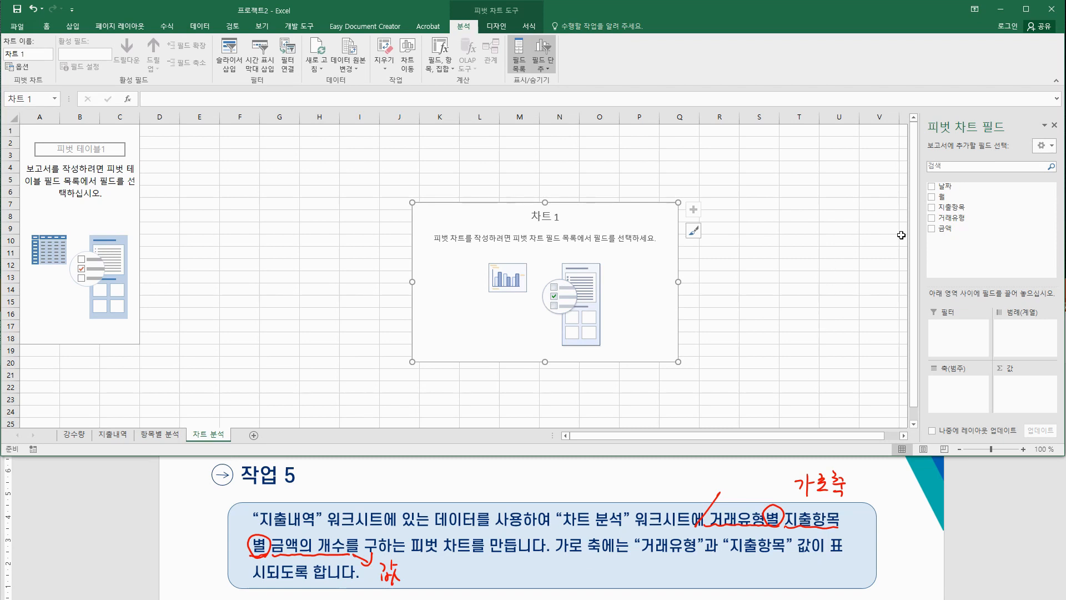
Step: Put 거래유형 and 지출항목 on the chart axis and sum 금액 as the values
left_click_drag(944, 218, 956, 386)
left_click_drag(952, 206, 958, 385)
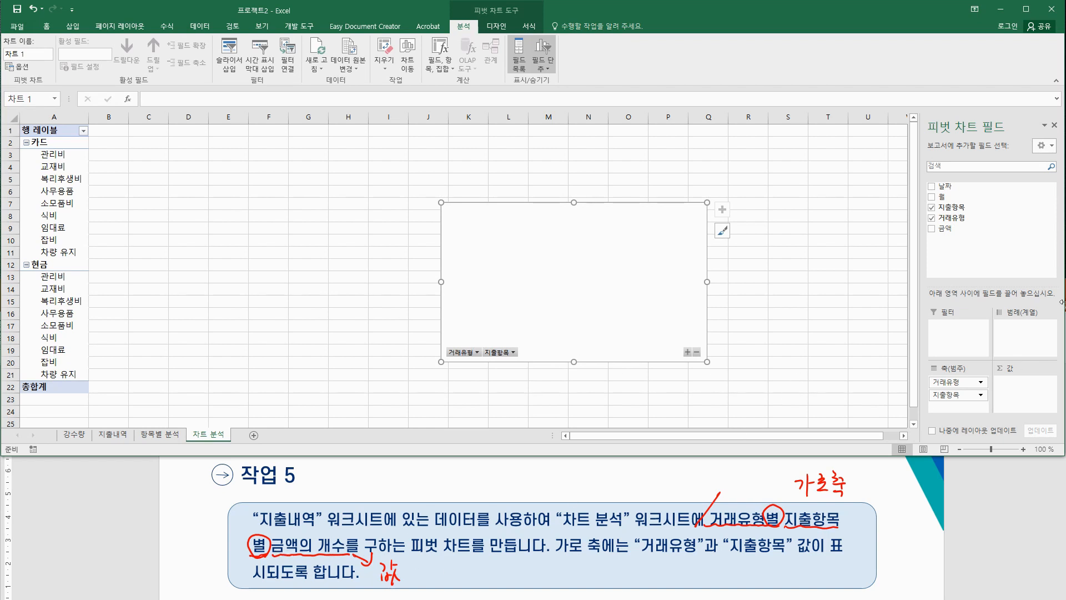
left_click_drag(945, 228, 1024, 383)
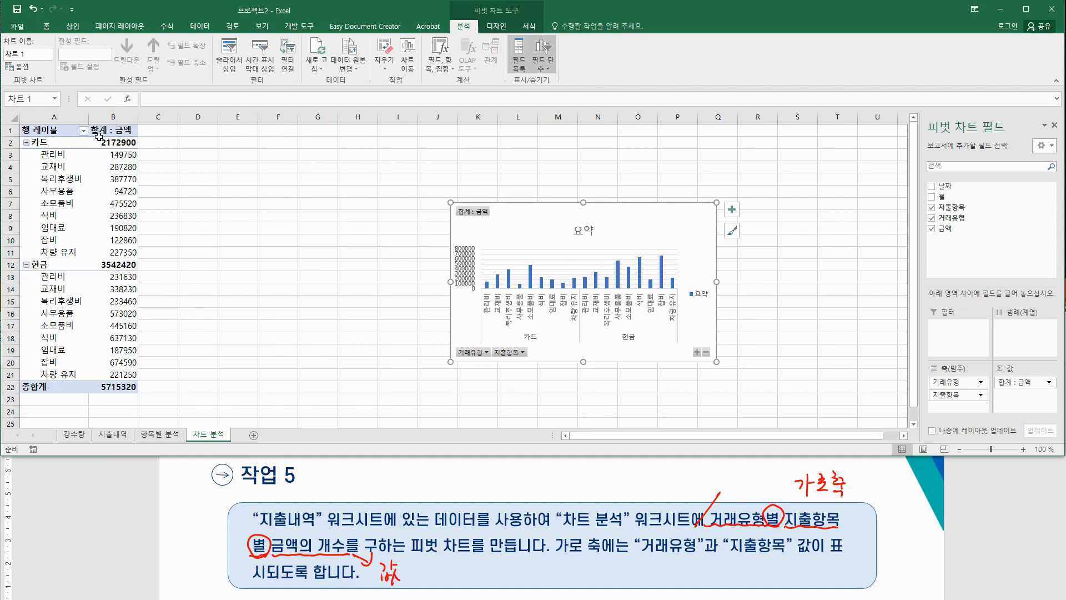
Step: Change the 금액 value field to summarize by count instead of sum
left_click(109, 130)
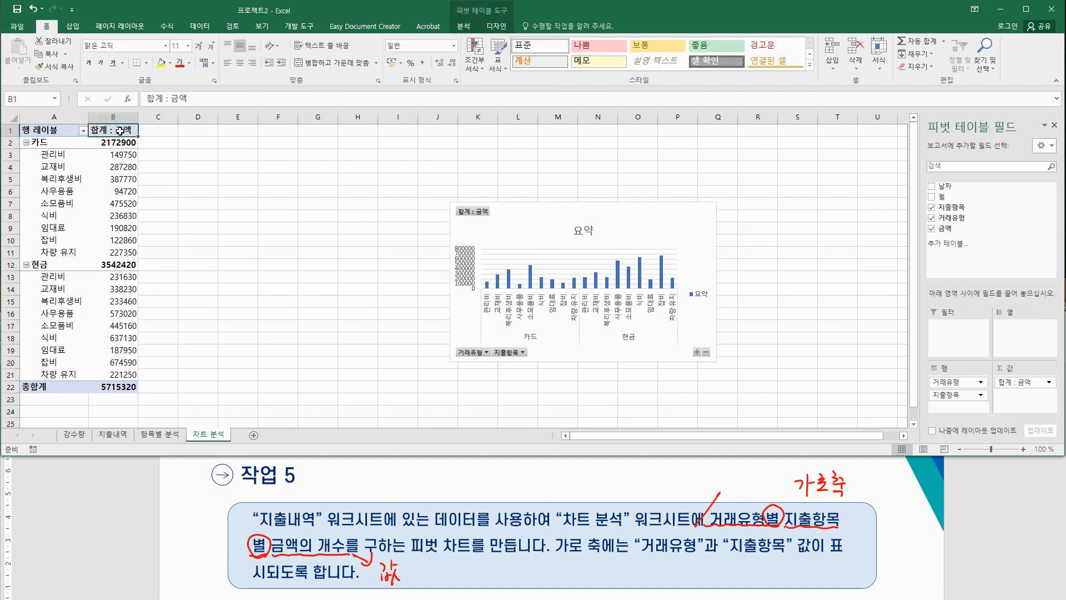
right_click(127, 135)
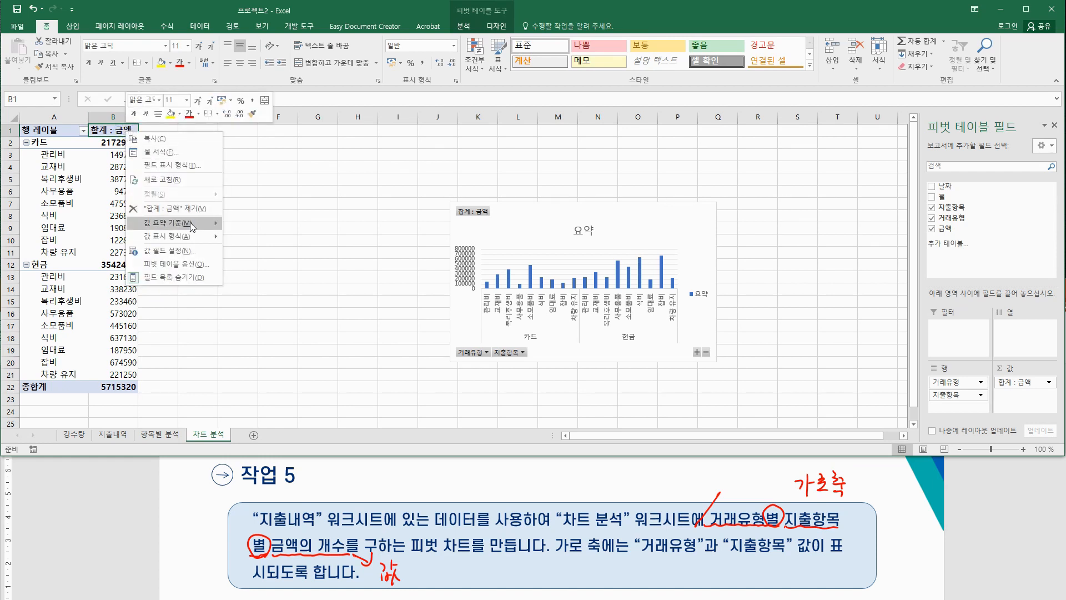
mouse_move(192, 226)
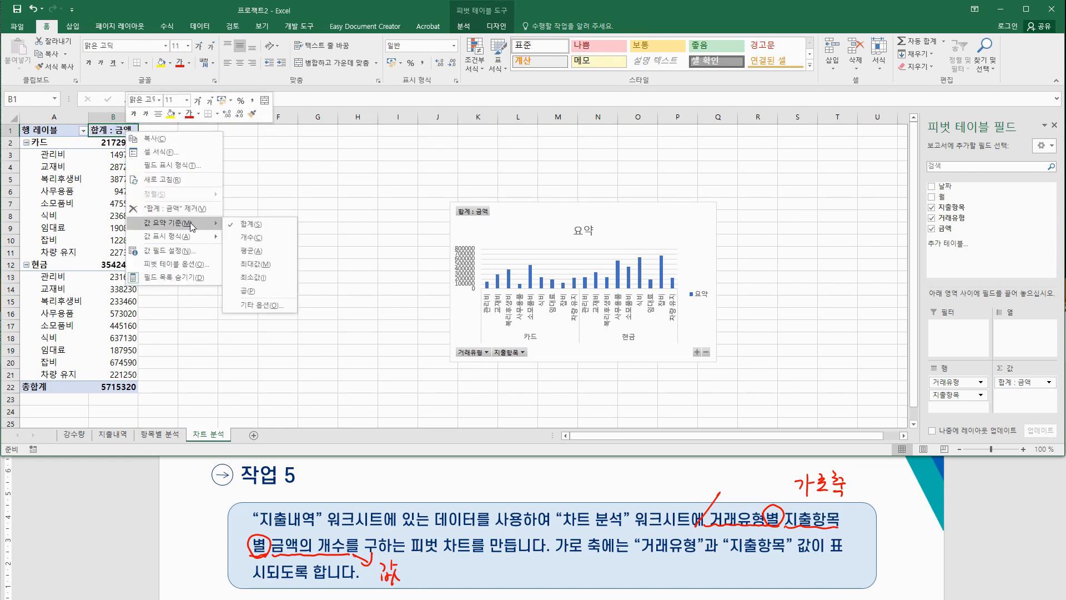
left_click(255, 237)
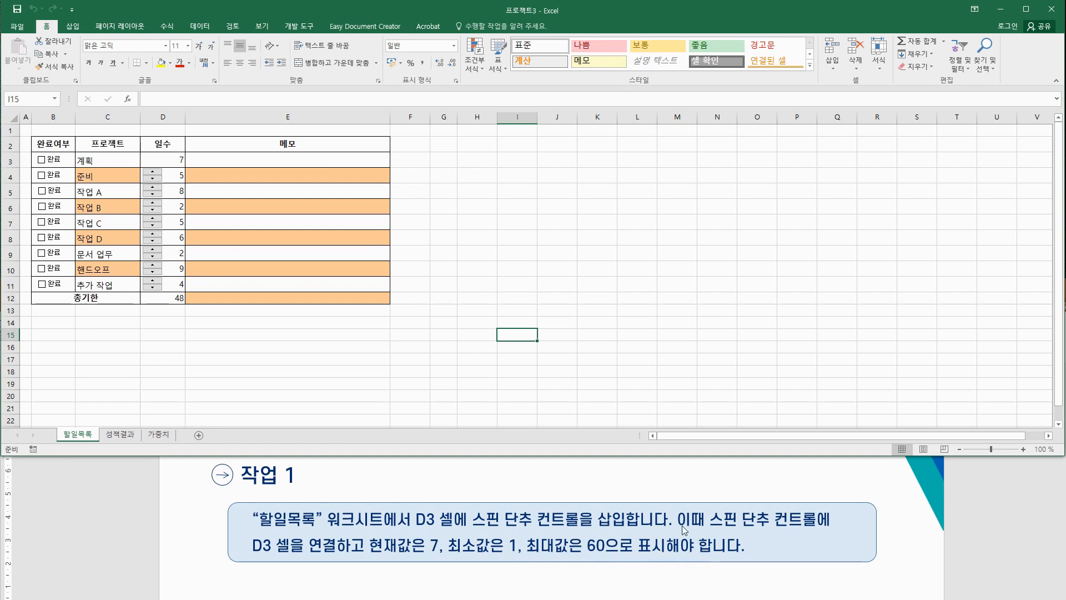
Step: Use the spinners to raise D8 to 8 and D9 to 4, totalling 52
left_click(153, 158)
left_click(173, 337)
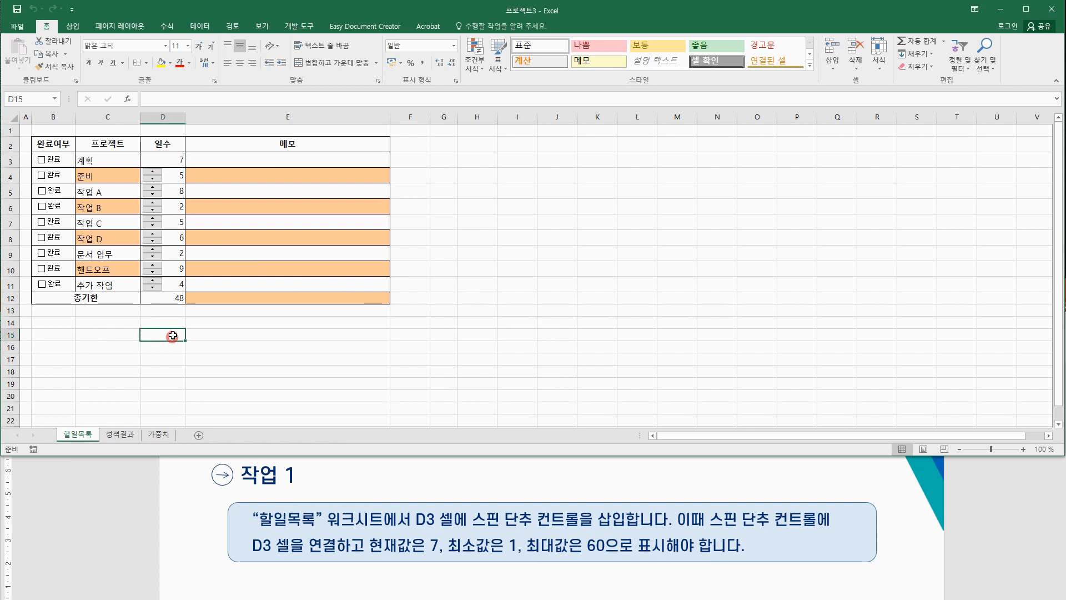
left_click(152, 250)
double_click(153, 234)
Step: Draw a form-control spin button in cell D3 of 할일목록
left_click(288, 28)
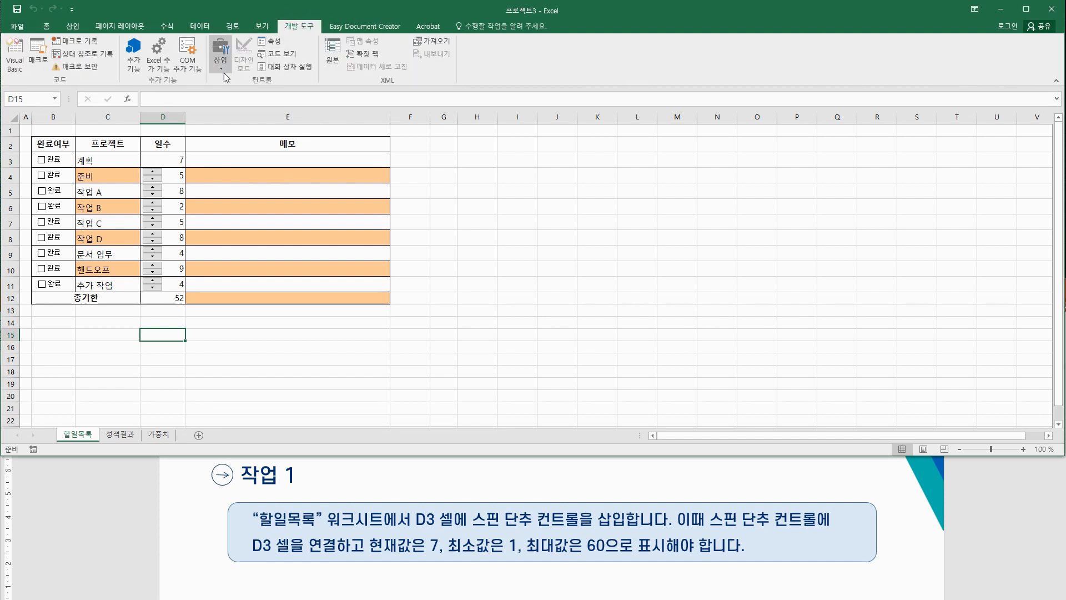
left_click(221, 56)
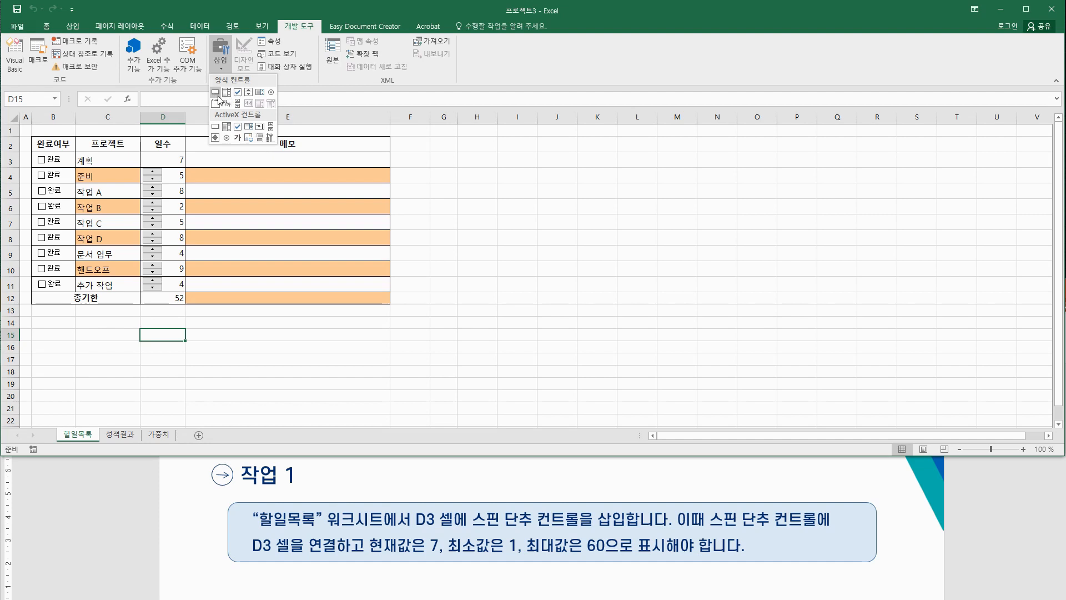
left_click(249, 95)
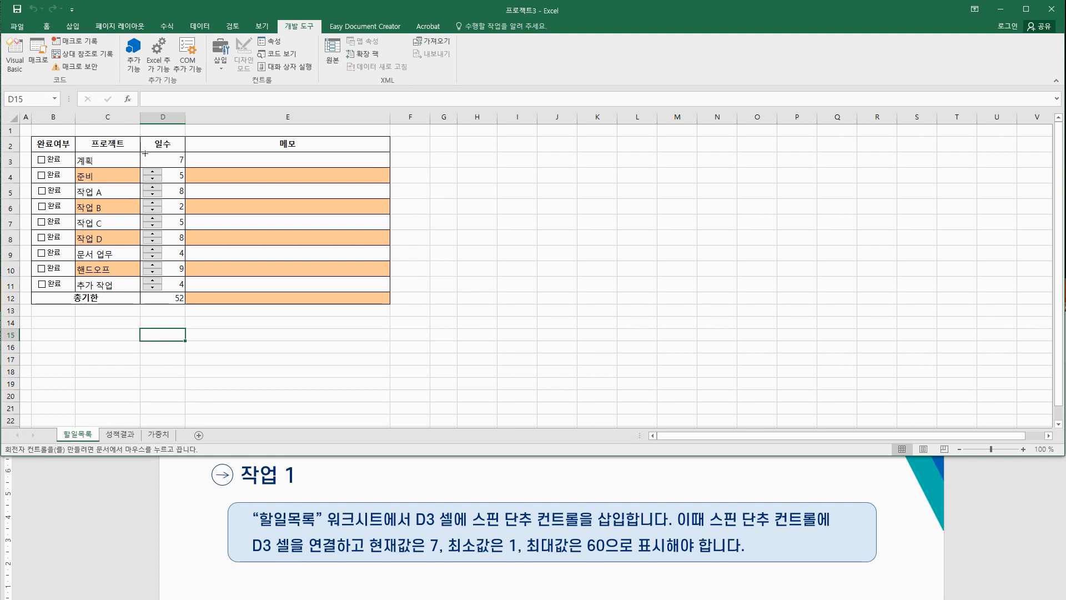
left_click_drag(143, 153, 161, 165)
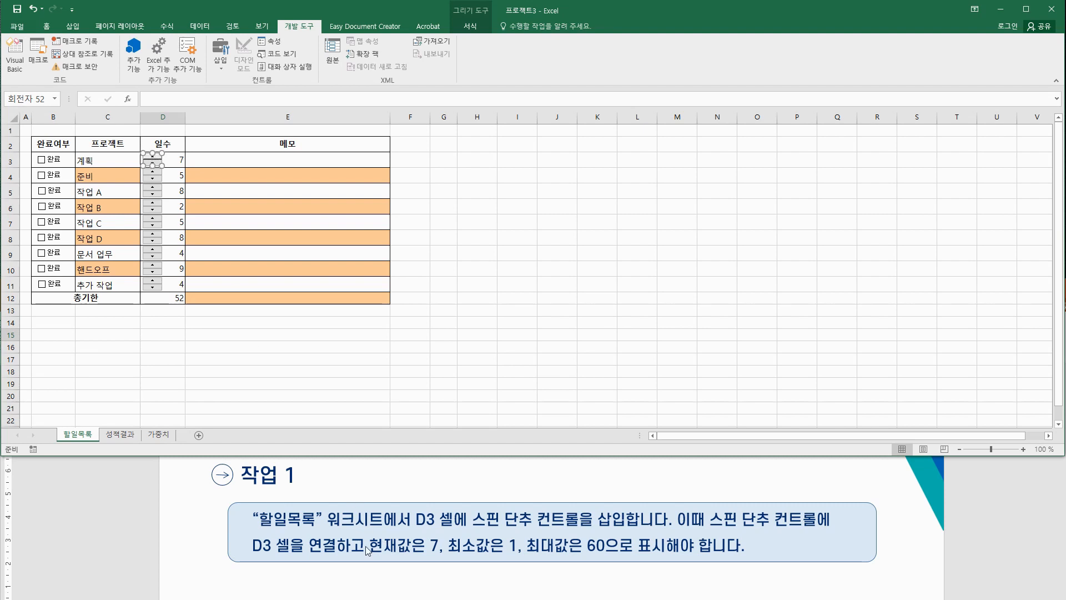
Step: Link the D3 spin button to $D$3 with current value 7, minimum 1 and maximum 60
right_click(153, 162)
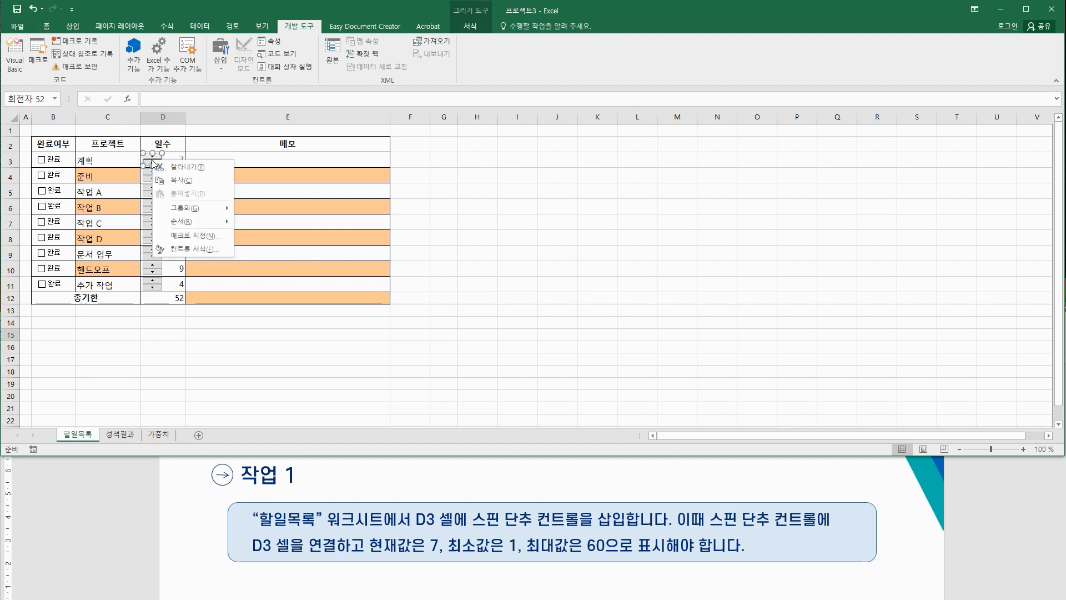
left_click(226, 248)
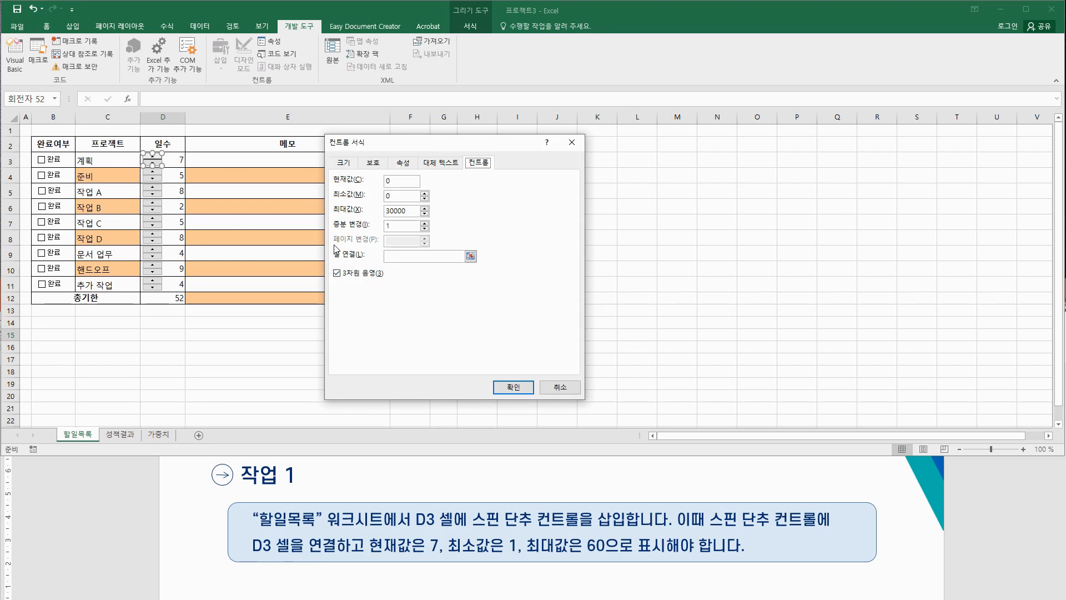
left_click(390, 257)
left_click(177, 160)
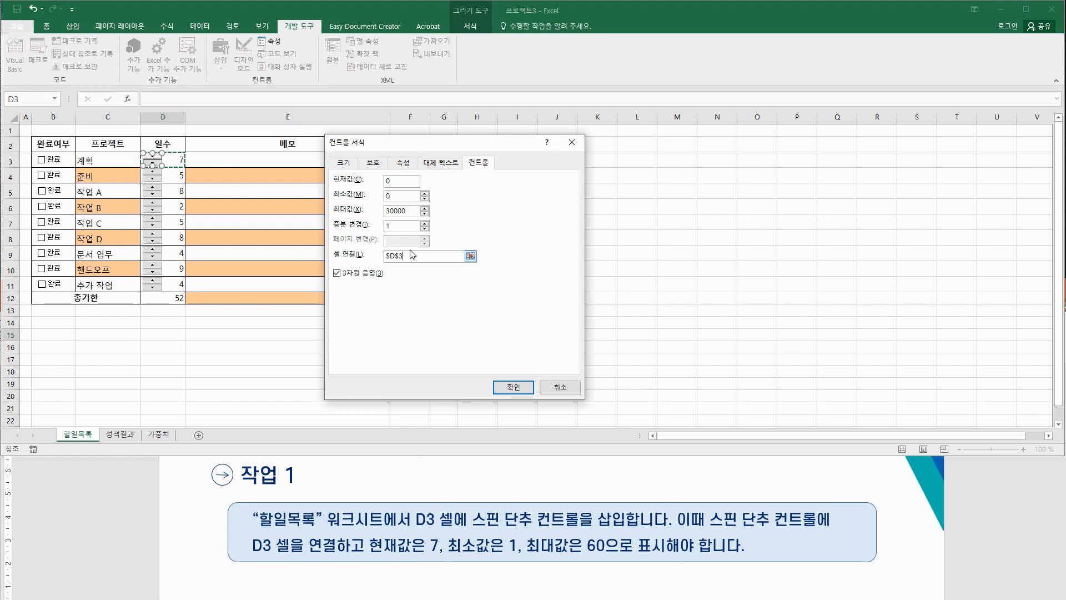
double_click(396, 181)
type("7")
left_click(398, 196)
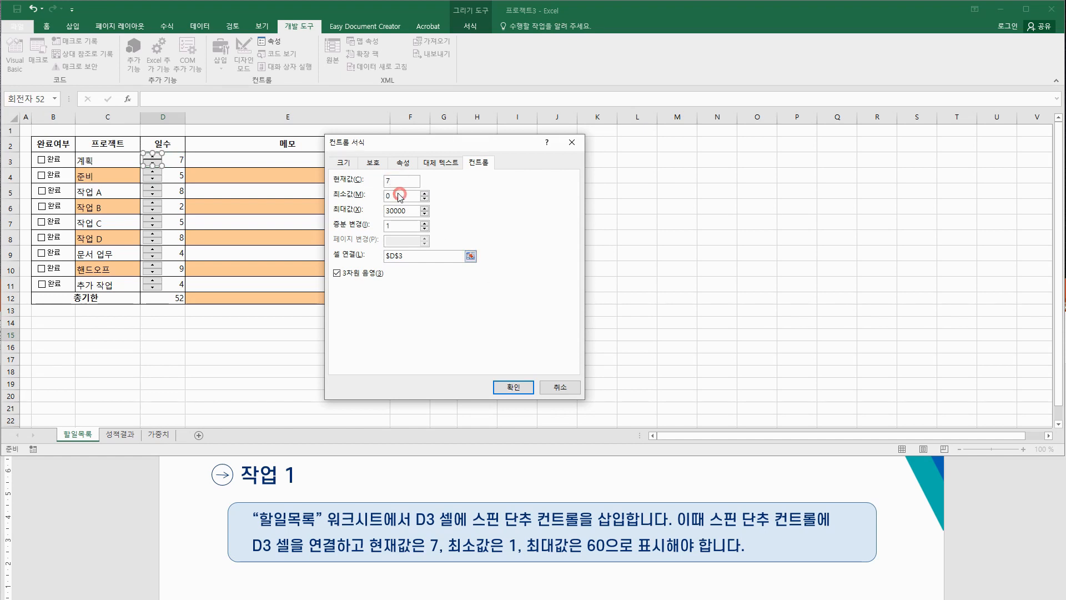
type("1")
double_click(412, 209)
type("60")
left_click(512, 384)
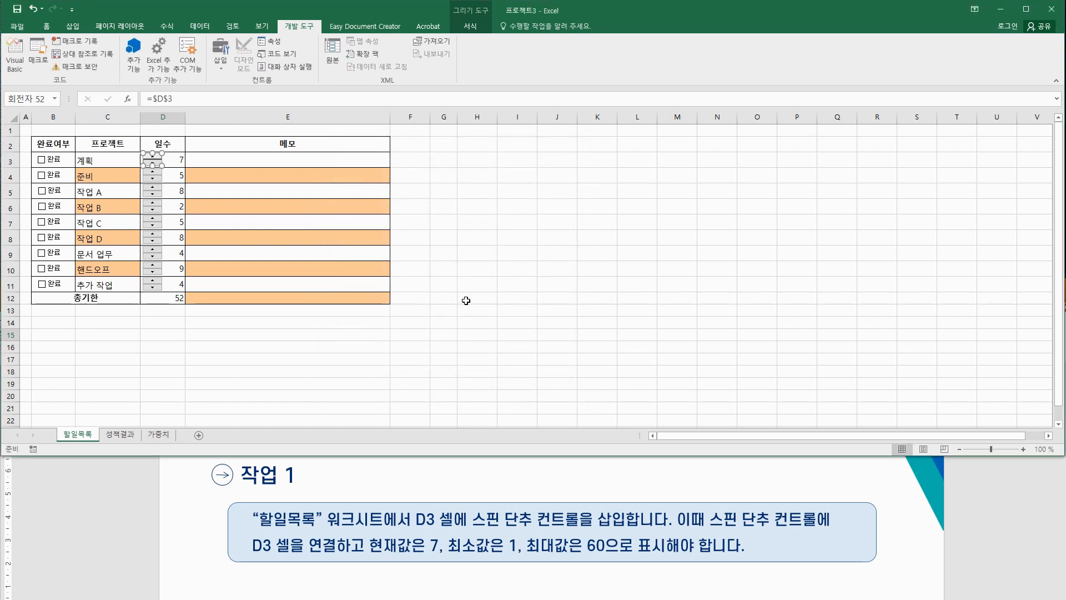
left_click(198, 330)
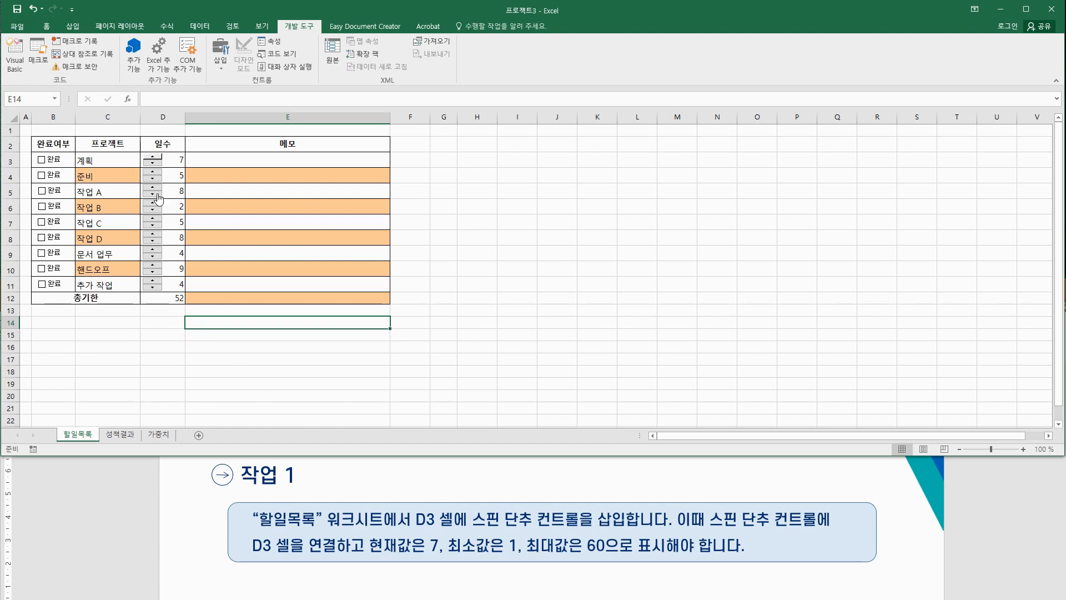
Step: Step the spin button up three times, then down three, leaving 일수 at 5
left_click(152, 159)
left_click(151, 158)
left_click(151, 158)
left_click(152, 163)
left_click(152, 163)
left_click(152, 163)
left_click(152, 163)
left_click(153, 163)
left_click(152, 163)
left_click(152, 163)
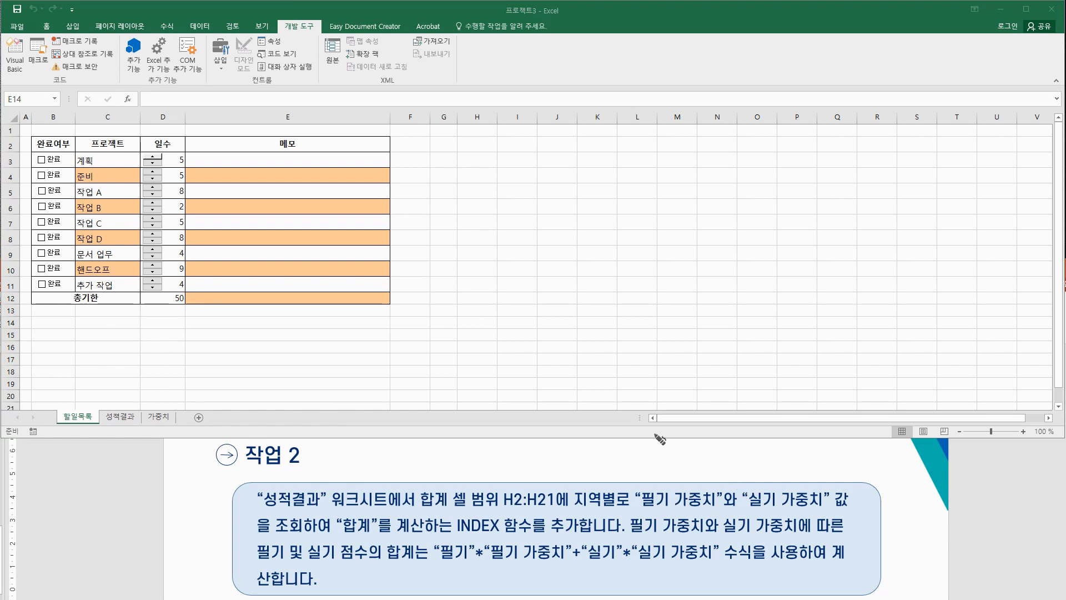
Step: Circle 지역별로 in red ink, label it 조건, and mark the lookup phrase and 합계를 계산
mouse_move(591, 508)
left_mouse_down()
mouse_move(574, 505)
mouse_move(628, 497)
mouse_move(593, 507)
left_mouse_up()
mouse_move(605, 464)
left_mouse_down()
mouse_move(630, 466)
mouse_move(665, 512)
mouse_move(842, 506)
left_mouse_up()
left_click_drag(258, 536, 425, 533)
mouse_move(345, 534)
left_mouse_down()
mouse_move(373, 514)
mouse_move(436, 534)
mouse_move(359, 533)
left_mouse_up()
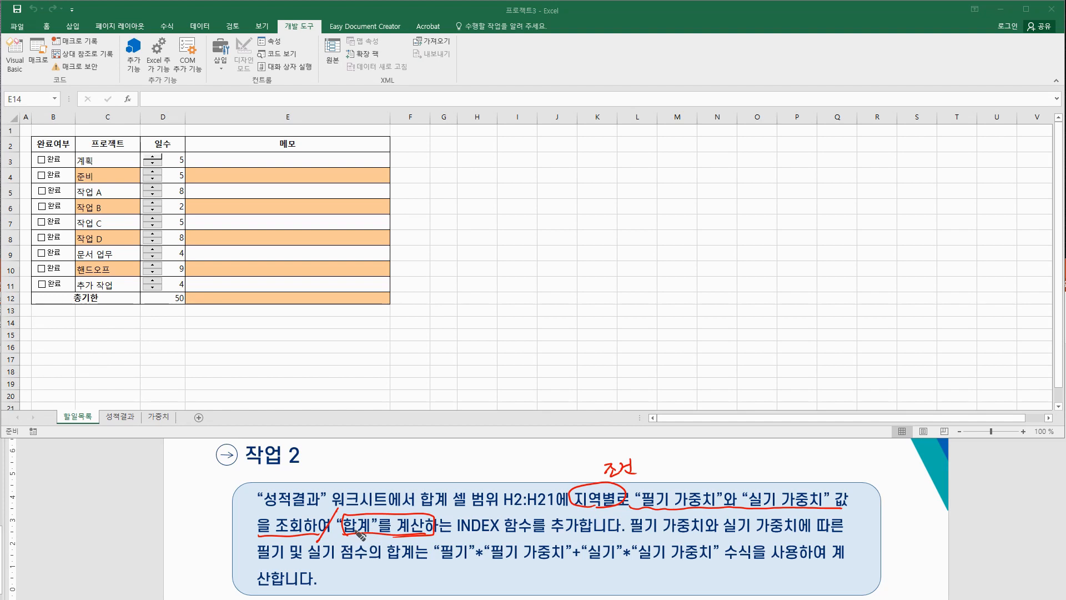
Step: Underline INDEX and the weighted-sum formula in the 작업 2 text, marking its start and end
left_click_drag(454, 536, 569, 531)
left_click_drag(437, 564, 817, 556)
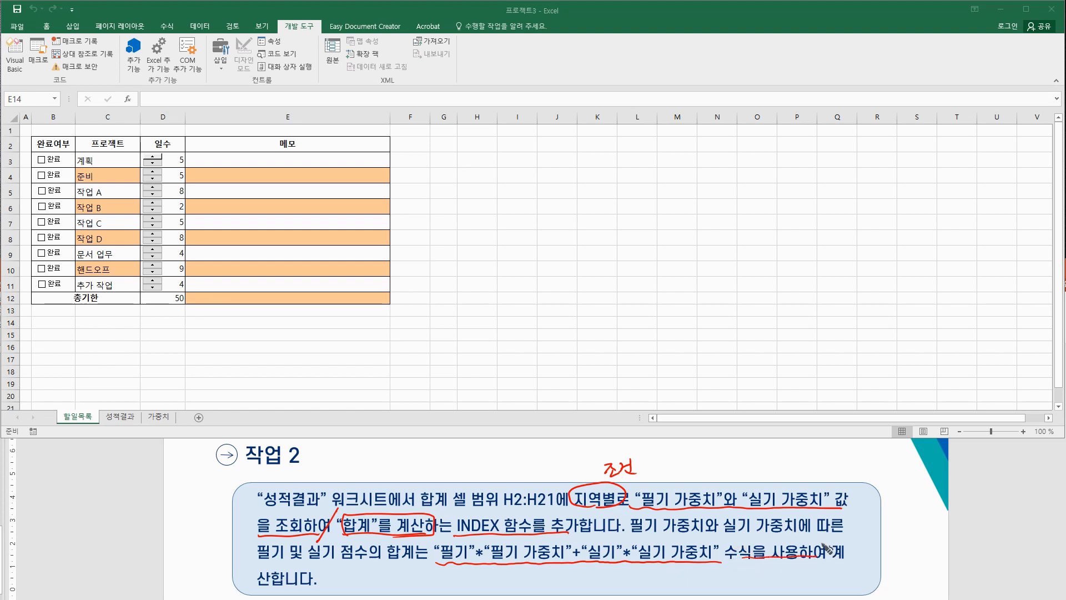
left_click_drag(442, 536, 443, 547)
left_click_drag(716, 558, 711, 569)
left_click_drag(724, 557, 718, 568)
Step: On the 성적결과 sheet, select the 합계 range H2:H21, then pick H2
left_click(120, 416)
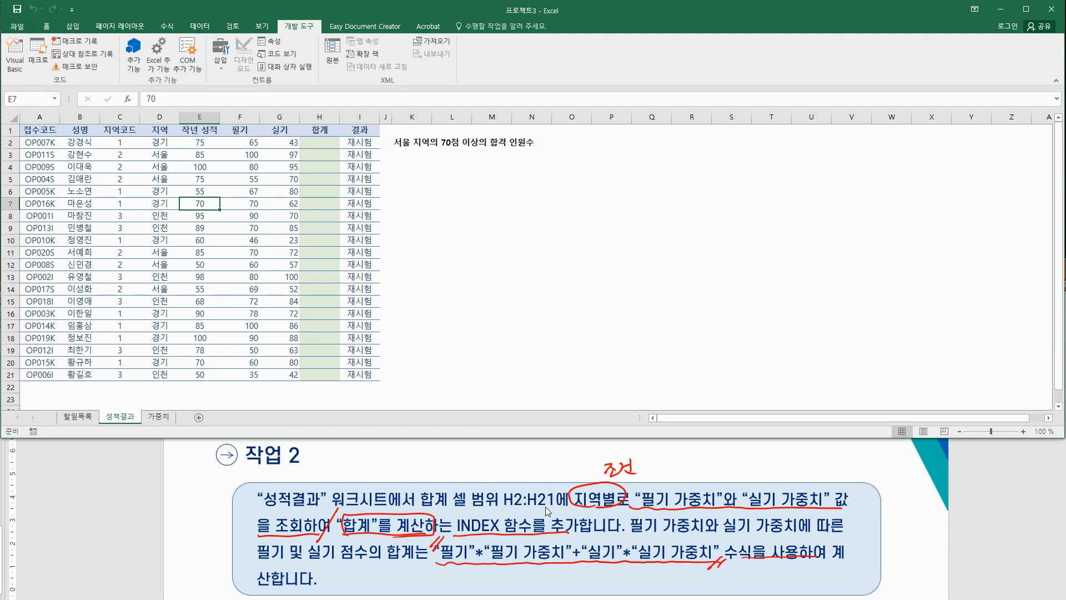
left_click_drag(321, 143, 321, 374)
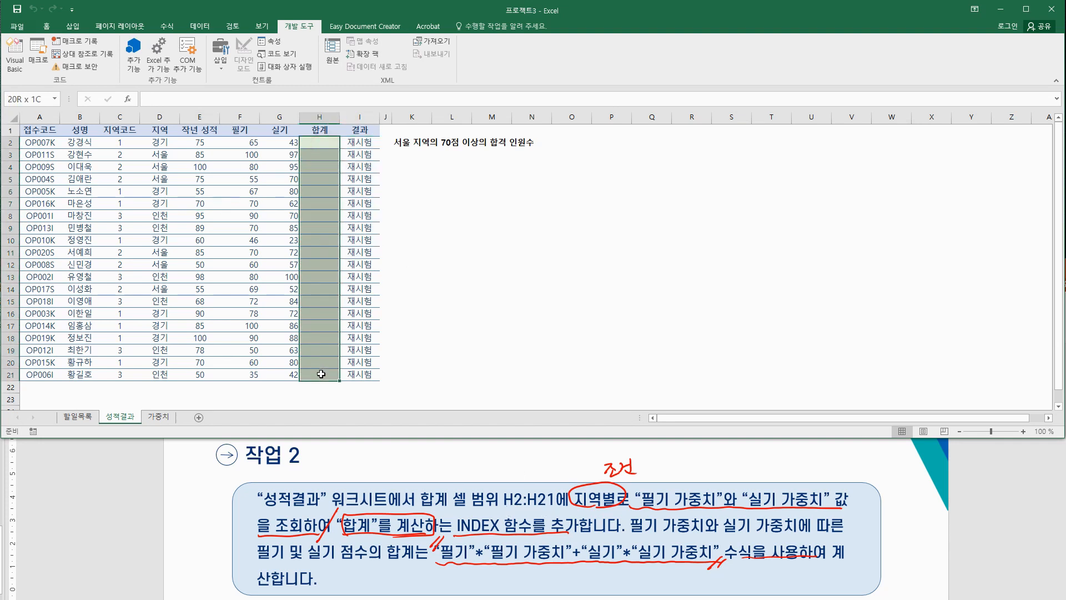
left_click(328, 142)
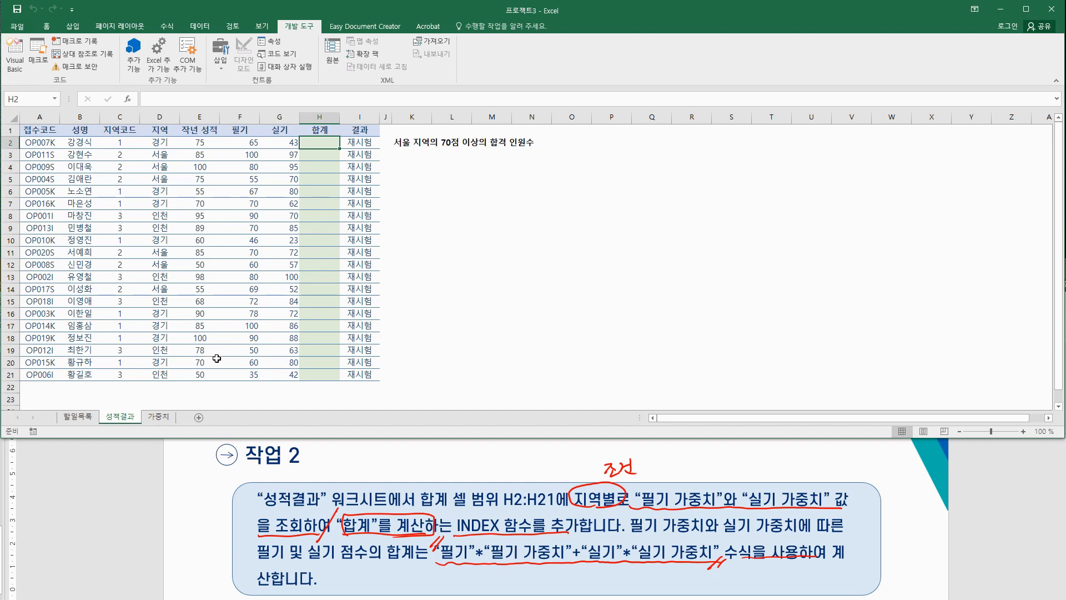
Step: Compare the 가중치 row for 경기 (실기 60%) with 경기 in 성적결과 D2
left_click(158, 418)
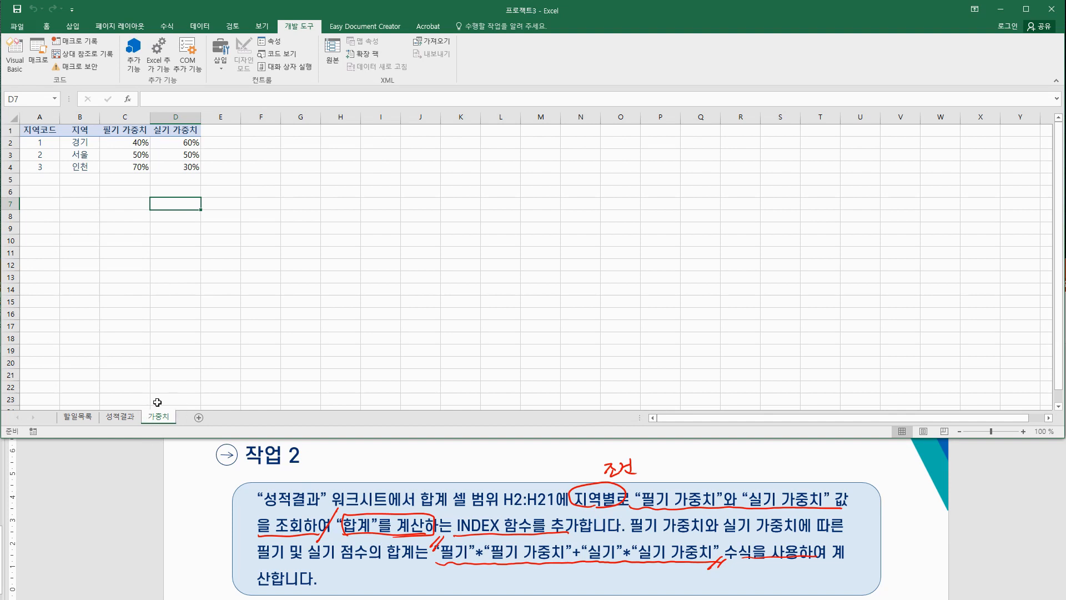
left_click(77, 145)
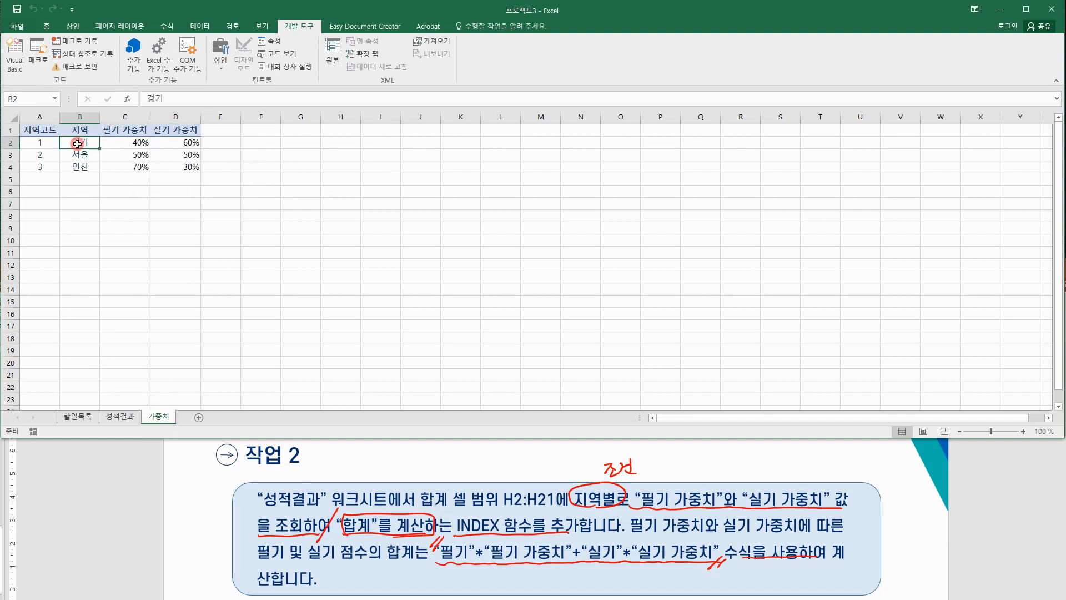
left_click(140, 143)
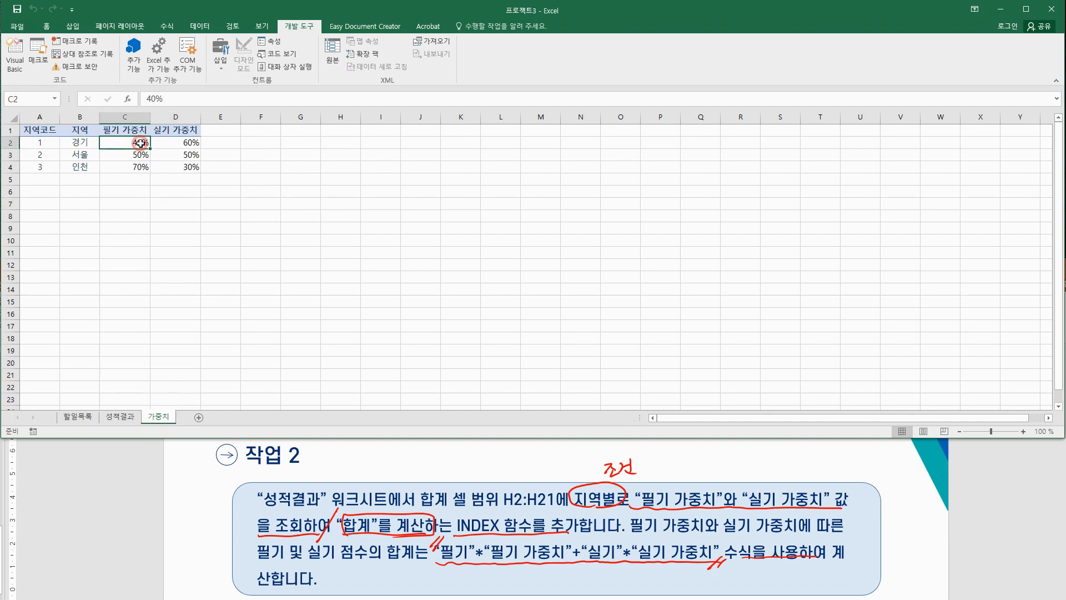
left_click(186, 142)
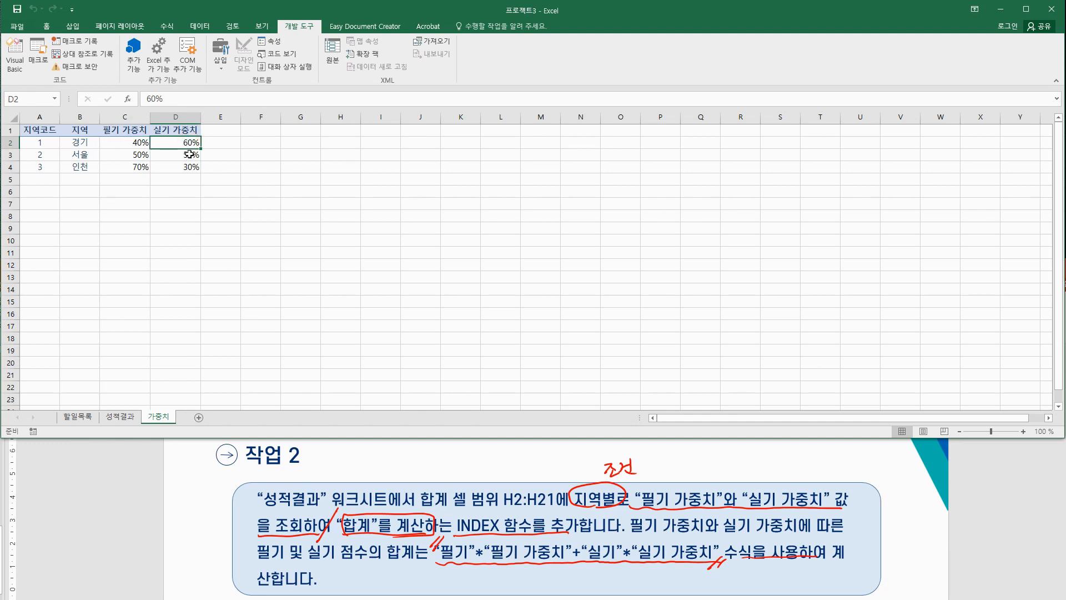
left_click(122, 416)
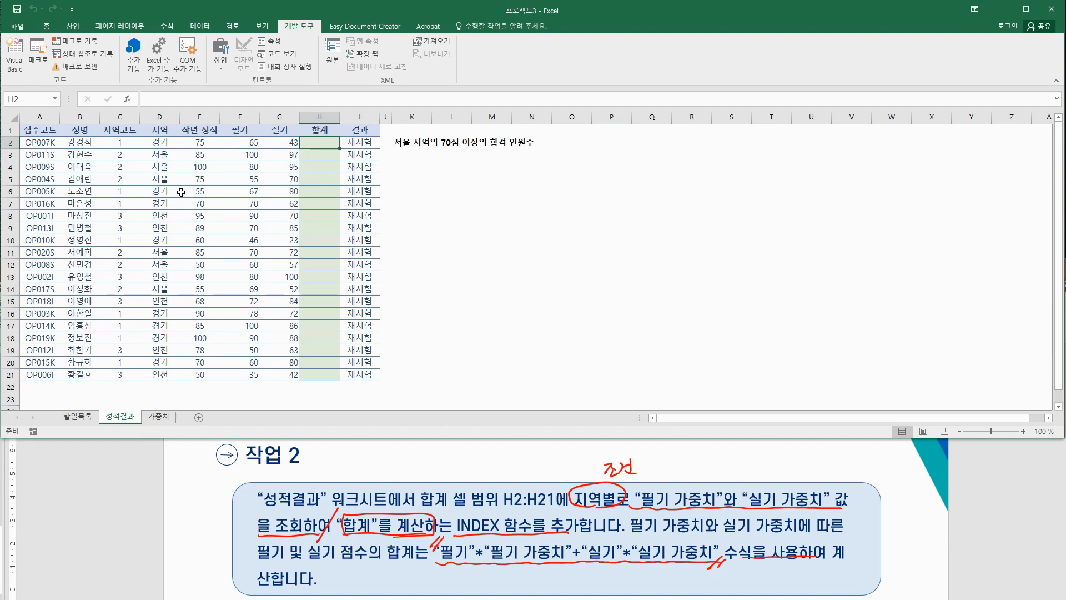
left_click(162, 141)
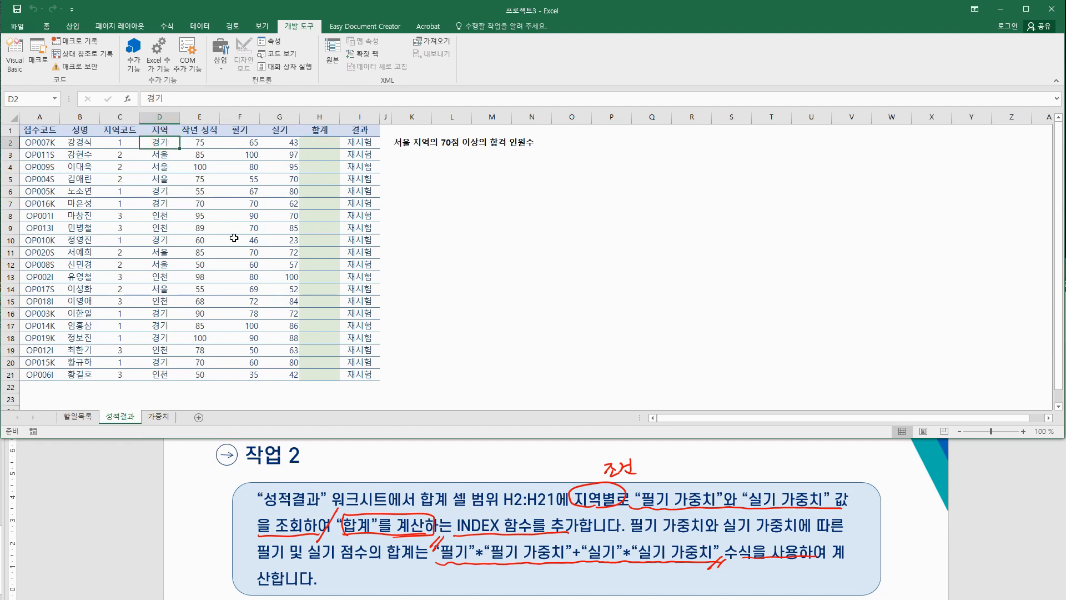
Step: Match 필기 가중치 40% with the F2 score 65, and 실기 60% with G2's 43
left_click(159, 417)
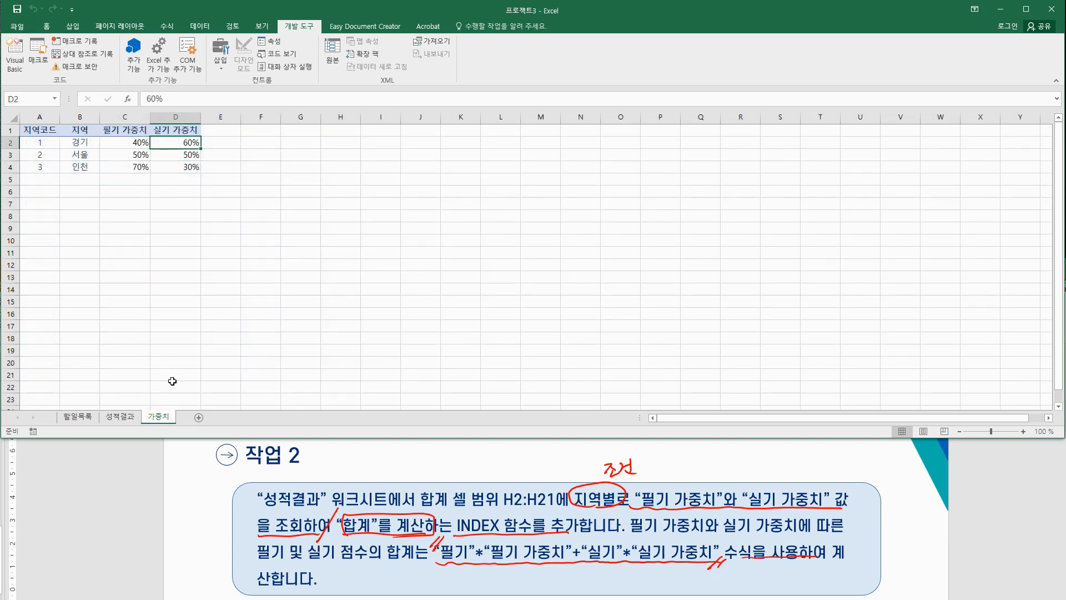
left_click(81, 141)
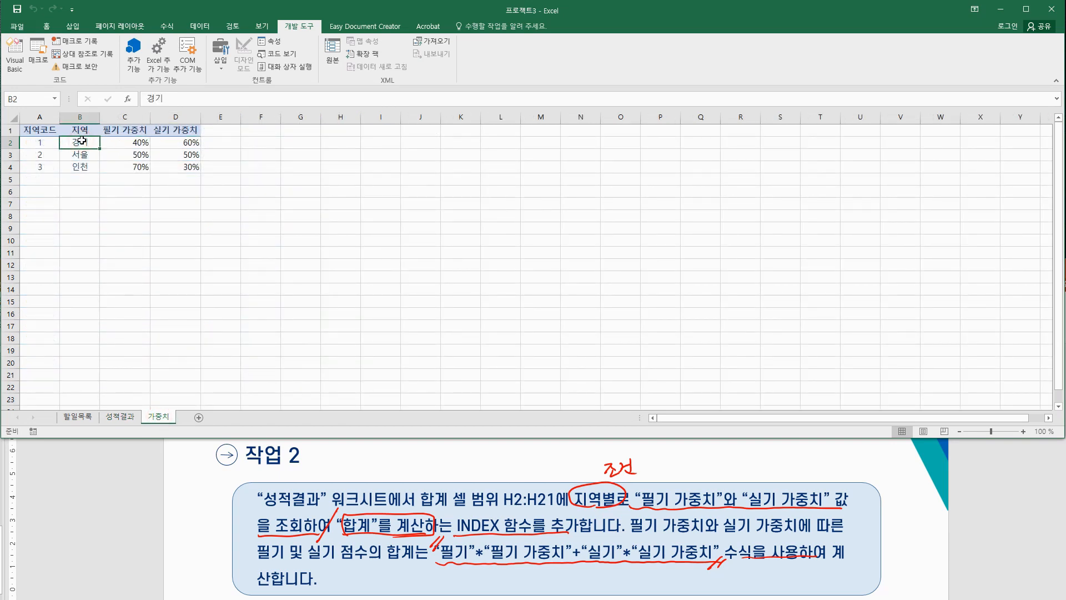
left_click(136, 141)
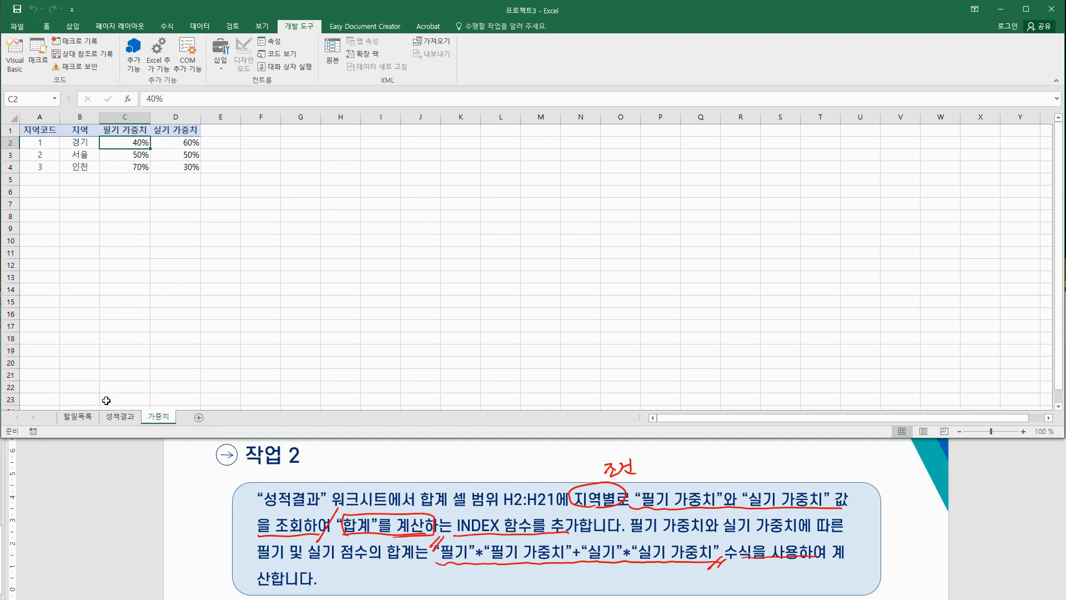
left_click(120, 416)
left_click(248, 144)
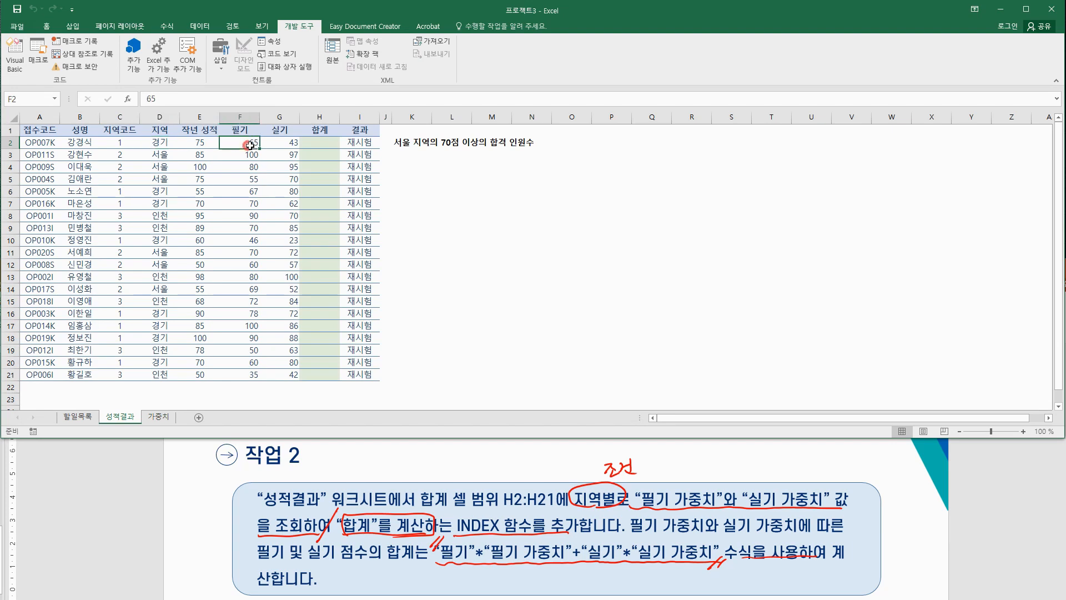
left_click(159, 418)
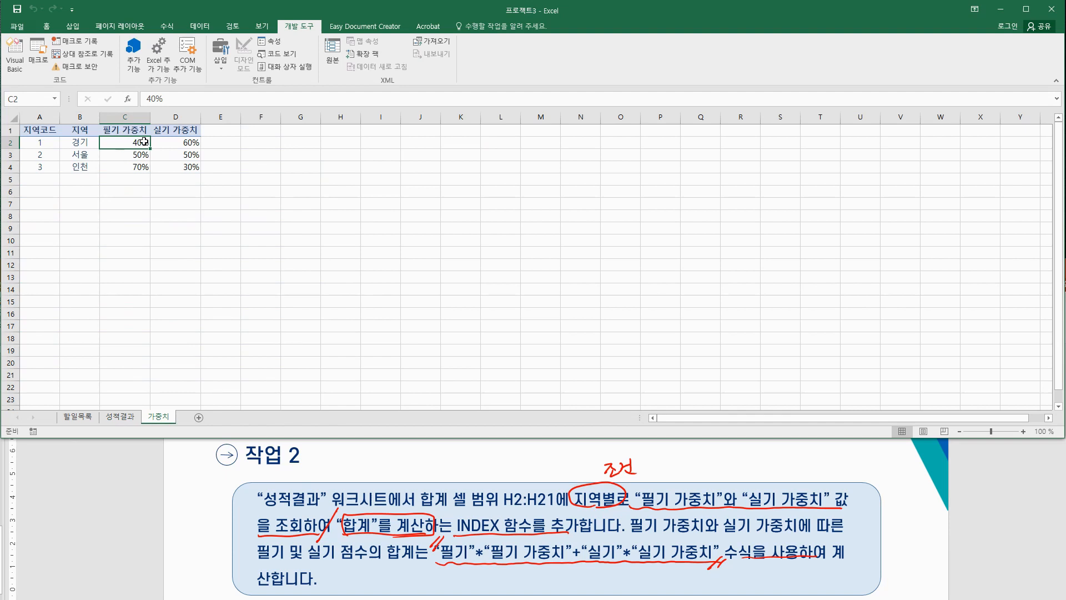
left_click(118, 417)
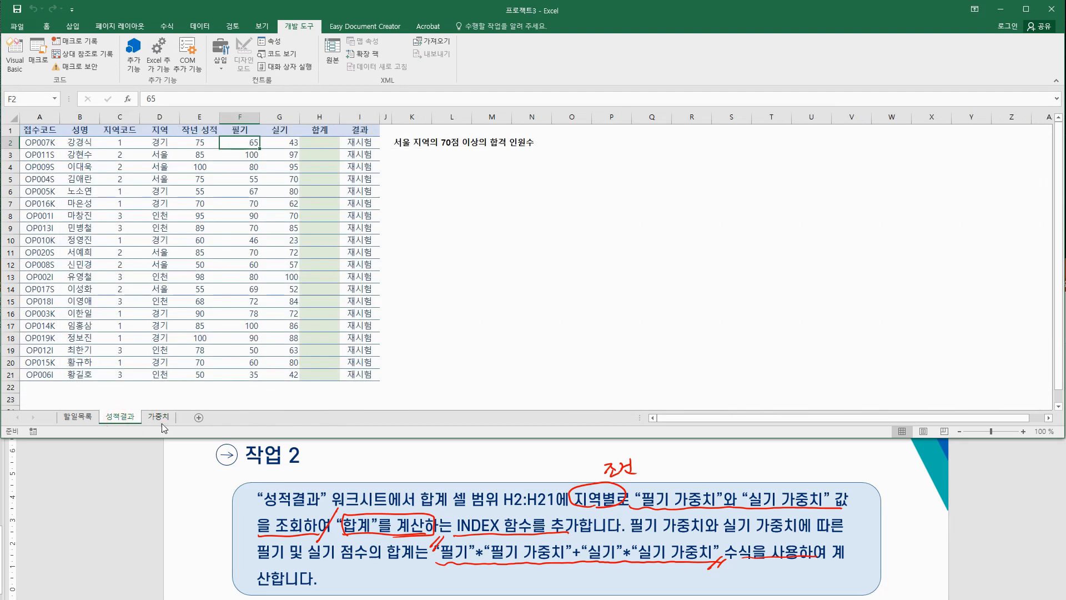
left_click(282, 143)
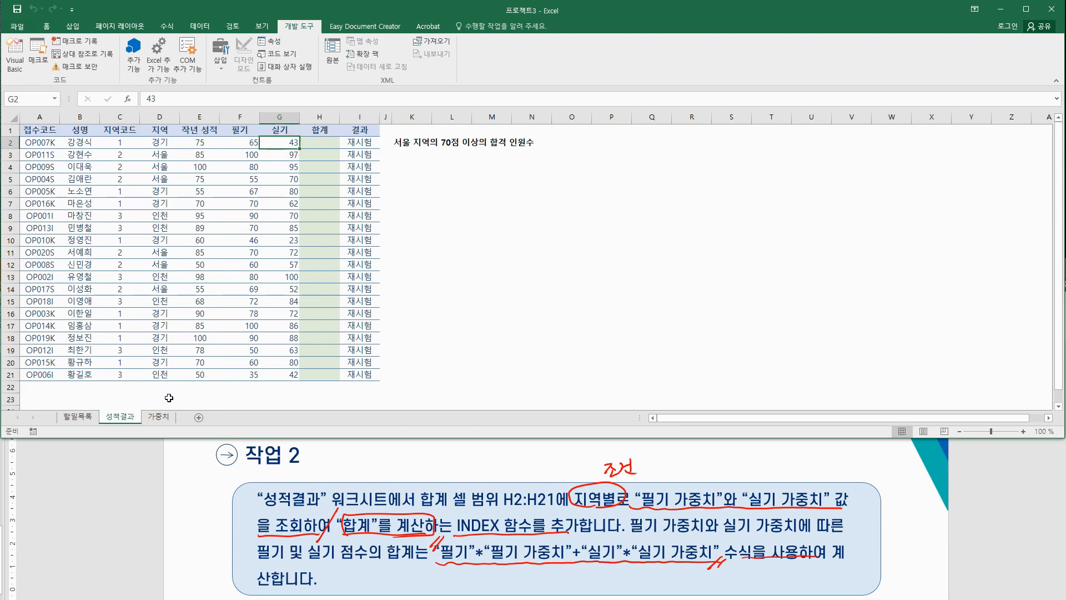
left_click(159, 417)
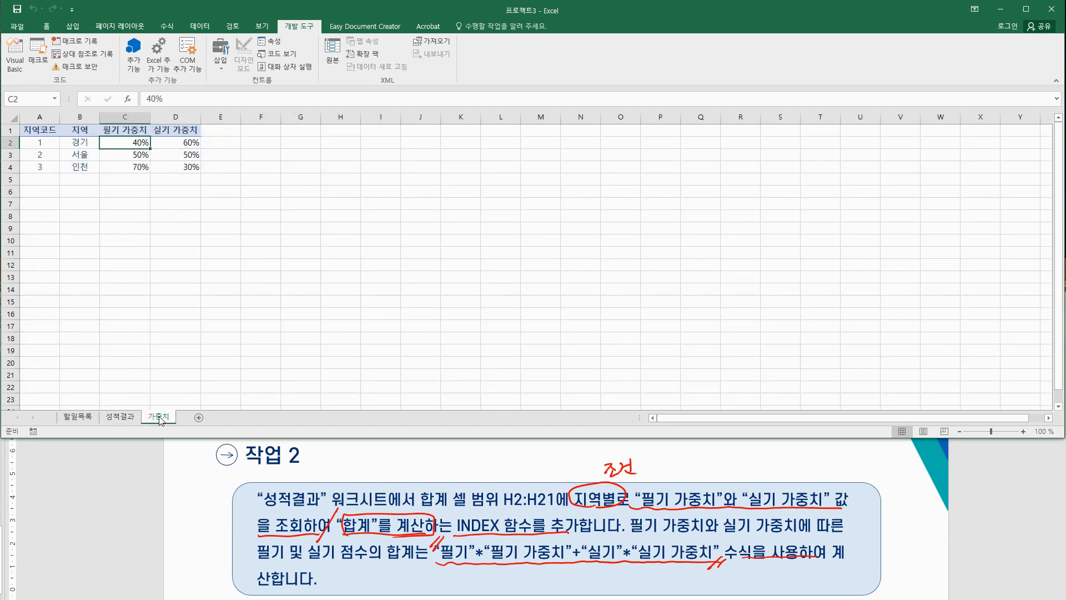
left_click(182, 144)
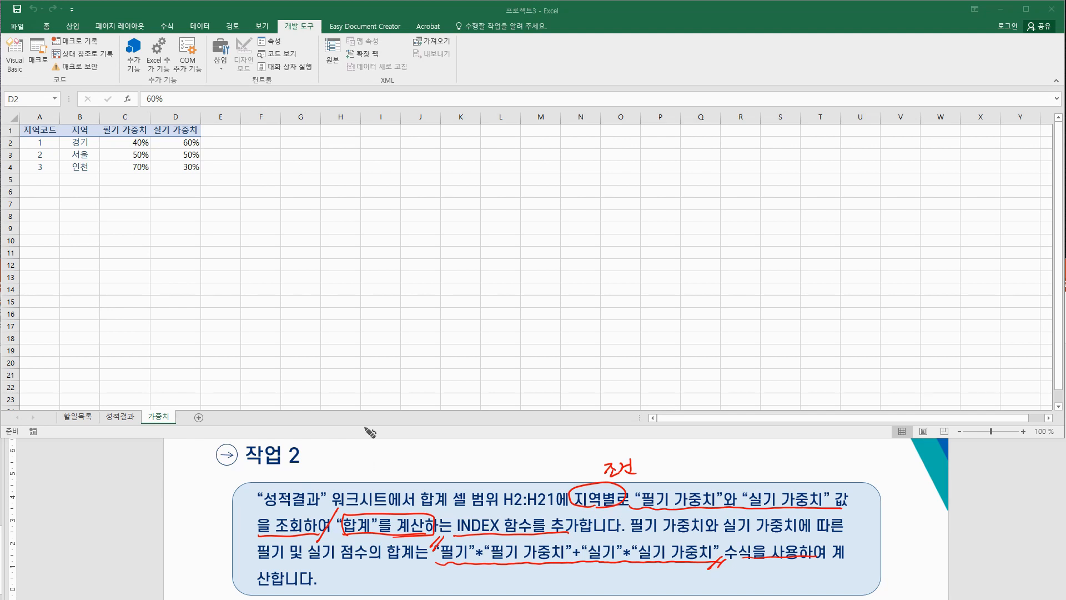
Step: Handwrite =INDEX( and the 셀범위 argument in red ink beside 작업 2
left_click_drag(333, 460, 340, 459)
mouse_move(332, 464)
left_mouse_down()
mouse_move(357, 456)
mouse_move(353, 466)
left_mouse_up()
left_click_drag(347, 467, 360, 466)
left_click_drag(360, 456, 389, 466)
left_click_drag(391, 459, 408, 465)
mouse_move(408, 452)
left_mouse_down()
mouse_move(397, 467)
mouse_move(413, 472)
mouse_move(431, 457)
left_mouse_up()
left_click_drag(435, 445, 440, 465)
left_click_drag(442, 447, 449, 455)
left_click_drag(442, 450, 454, 451)
mouse_move(458, 444)
left_mouse_down()
mouse_move(459, 462)
mouse_move(469, 449)
mouse_move(479, 457)
left_mouse_up()
left_click_drag(472, 458, 472, 465)
mouse_move(488, 444)
left_mouse_down()
mouse_move(496, 463)
mouse_move(513, 444)
left_mouse_up()
Step: Finish the ink template with 행번호 and 열번호 arguments, circling 행번호
left_click_drag(506, 448, 511, 450)
left_click_drag(517, 443, 517, 454)
left_click_drag(518, 448, 523, 455)
left_click_drag(519, 456, 534, 451)
left_click_drag(535, 448, 541, 453)
mouse_move(532, 454)
left_mouse_down()
mouse_move(544, 458)
mouse_move(554, 442)
left_mouse_up()
left_click_drag(547, 446, 554, 448)
mouse_move(554, 450)
left_mouse_down()
mouse_move(565, 463)
mouse_move(582, 444)
left_mouse_up()
left_click_drag(587, 445, 590, 448)
mouse_move(593, 440)
left_mouse_down()
mouse_move(595, 458)
mouse_move(600, 446)
left_mouse_up()
left_click_drag(605, 437, 610, 441)
left_click_drag(612, 436, 613, 451)
left_click_drag(618, 433, 623, 438)
left_click_drag(619, 442, 632, 465)
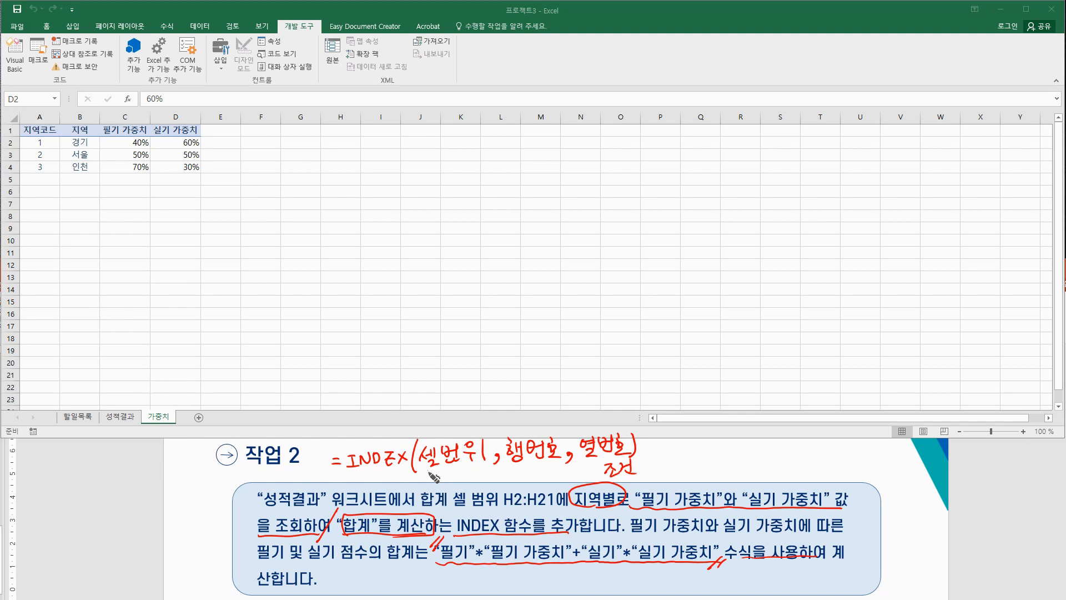
mouse_move(540, 469)
left_mouse_down()
mouse_move(508, 447)
mouse_move(550, 467)
mouse_move(617, 466)
mouse_move(622, 443)
left_mouse_up()
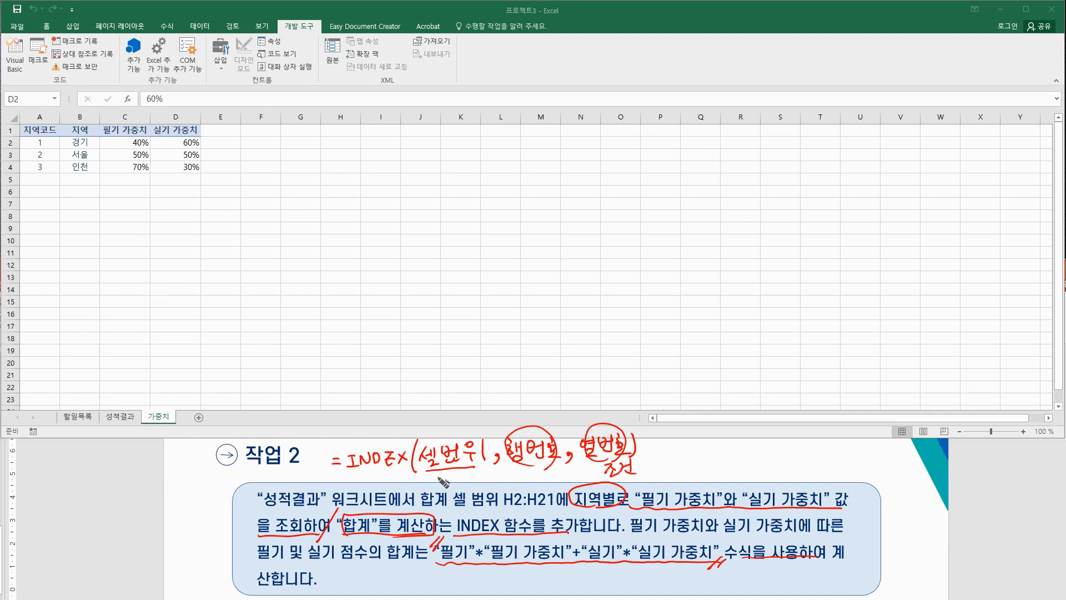
Step: Select the 필기 가중치 range C2:C4 on 가중치, relating it to 경기 in both sheets
left_click_drag(128, 142, 133, 168)
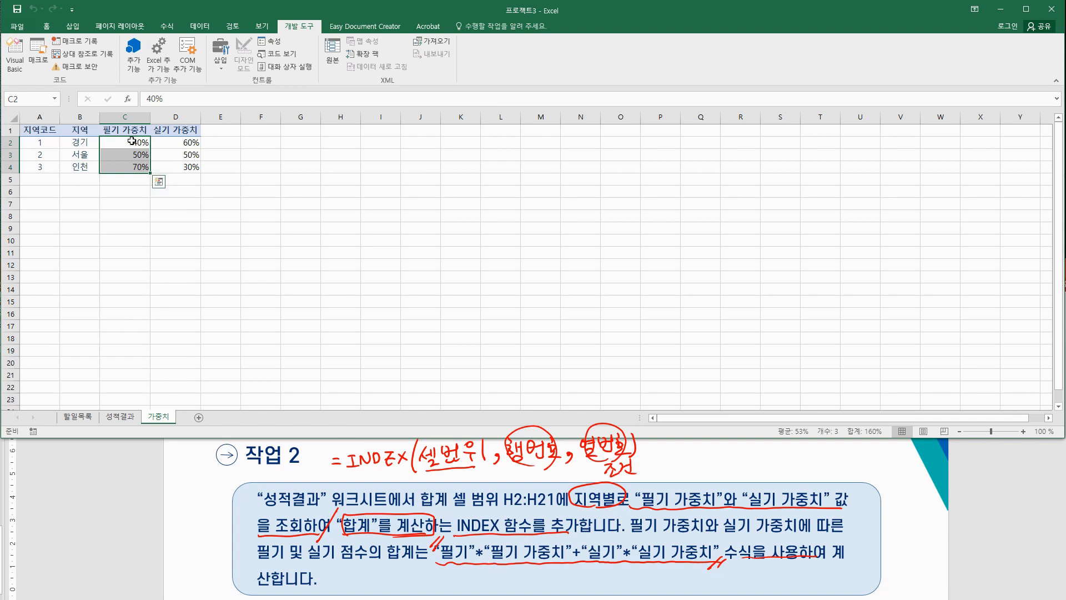
left_click(80, 143)
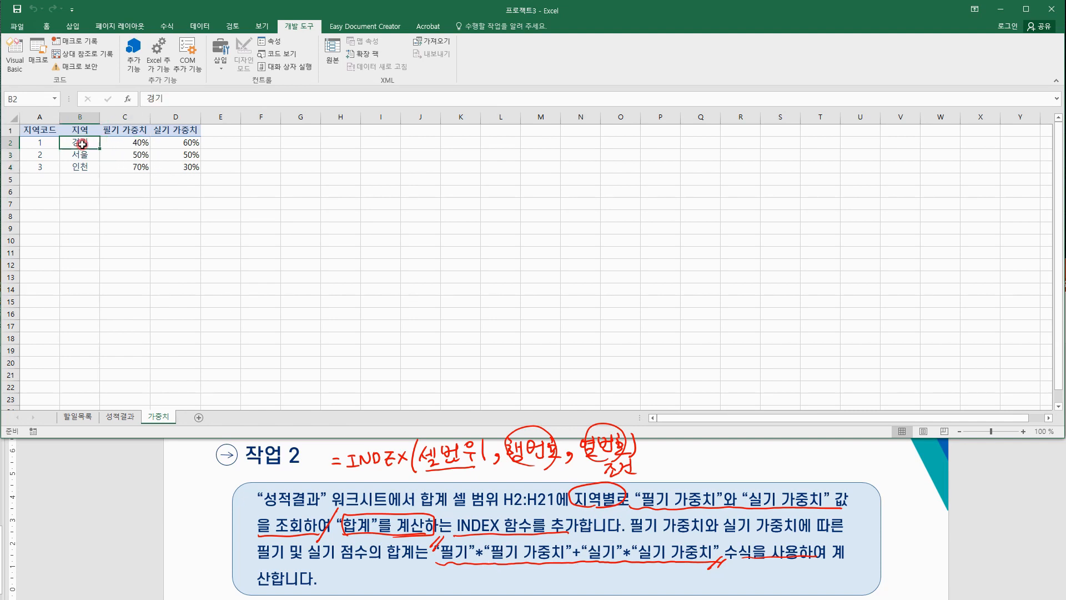
left_click(115, 417)
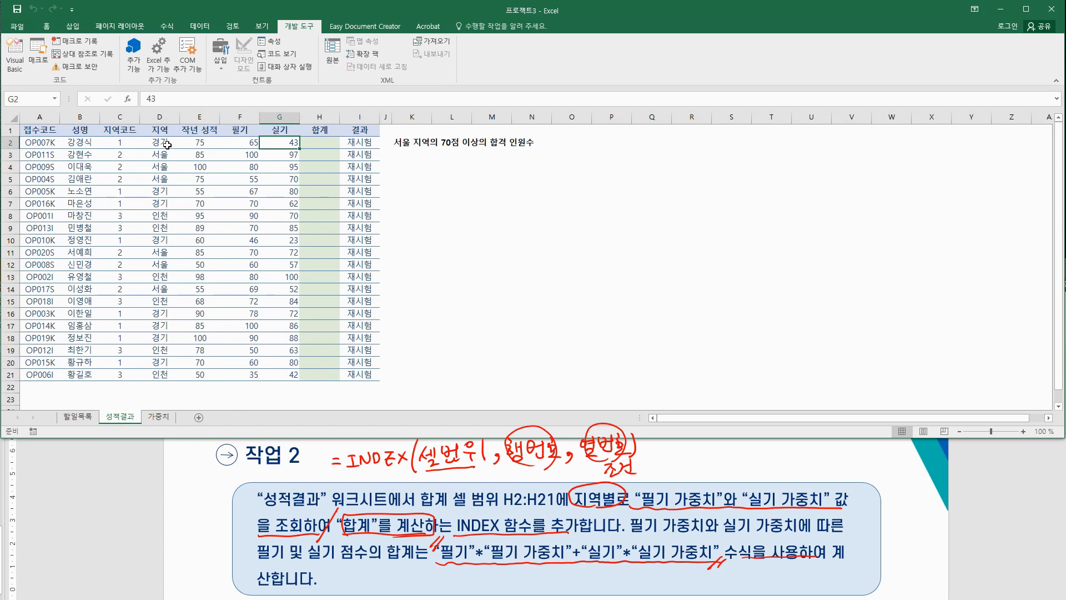
left_click(159, 143)
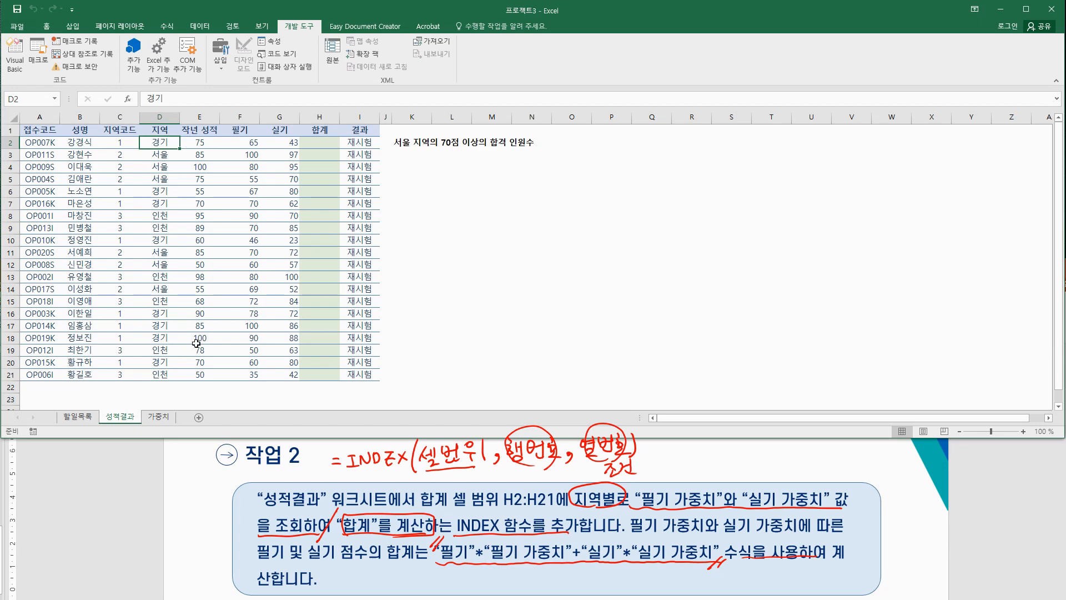
left_click(154, 420)
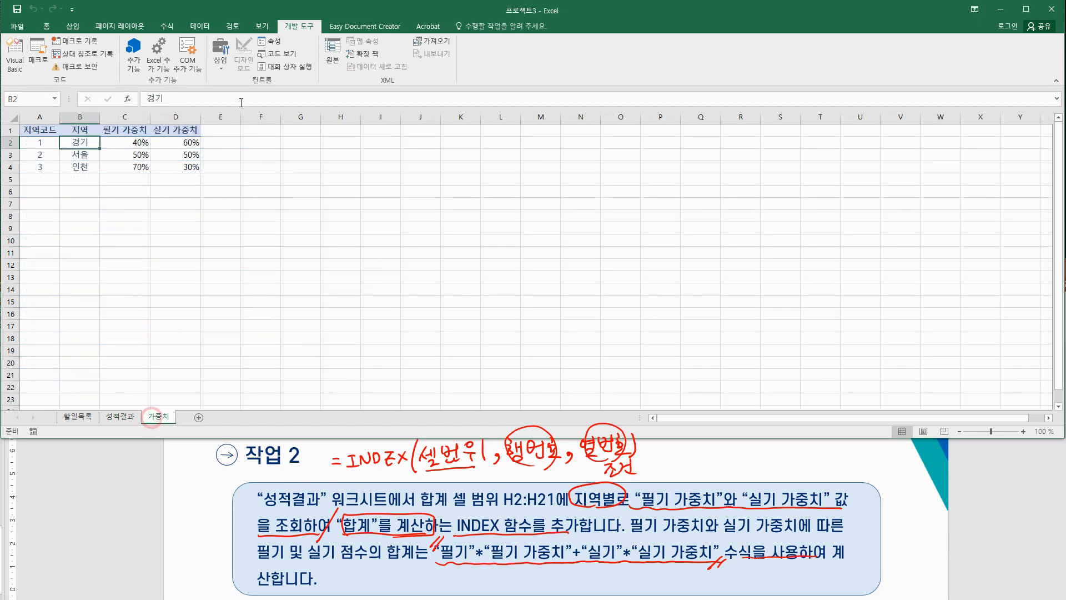
left_click_drag(141, 142, 143, 173)
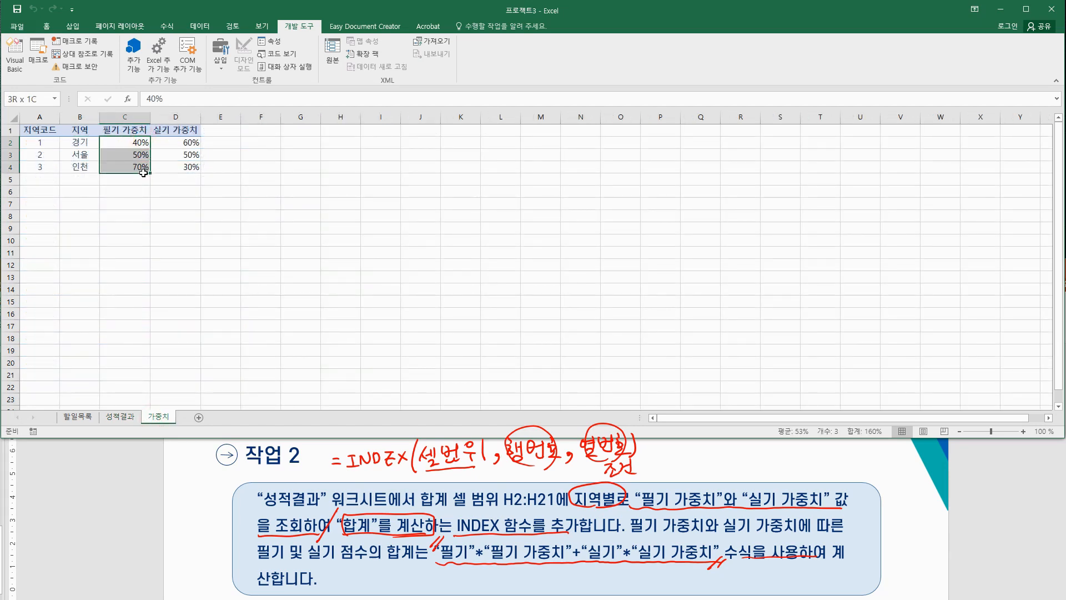
left_click(138, 142)
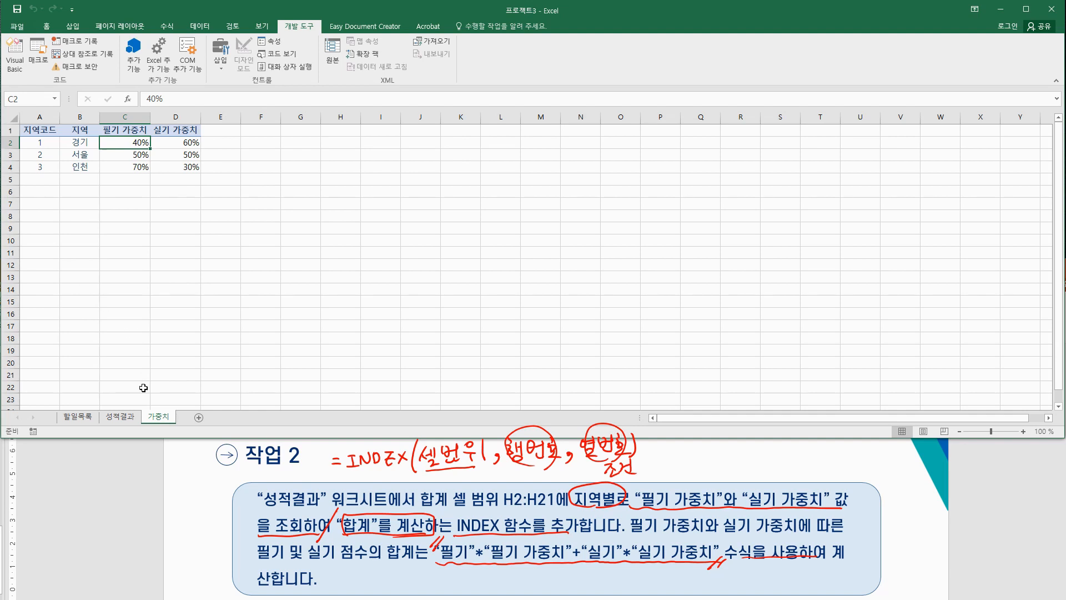
left_click(123, 417)
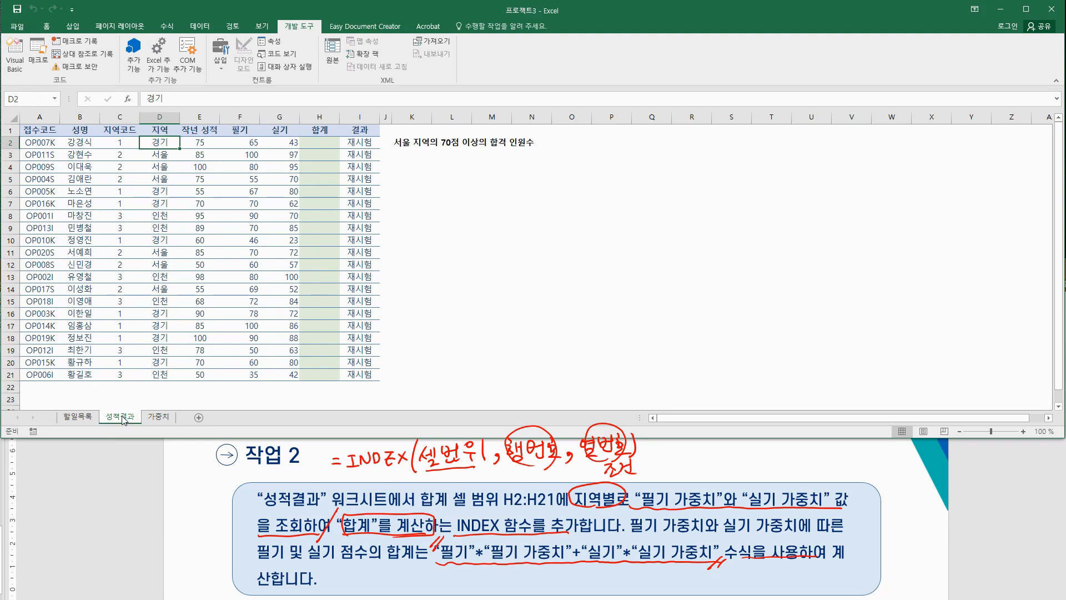
left_click_drag(165, 141, 159, 374)
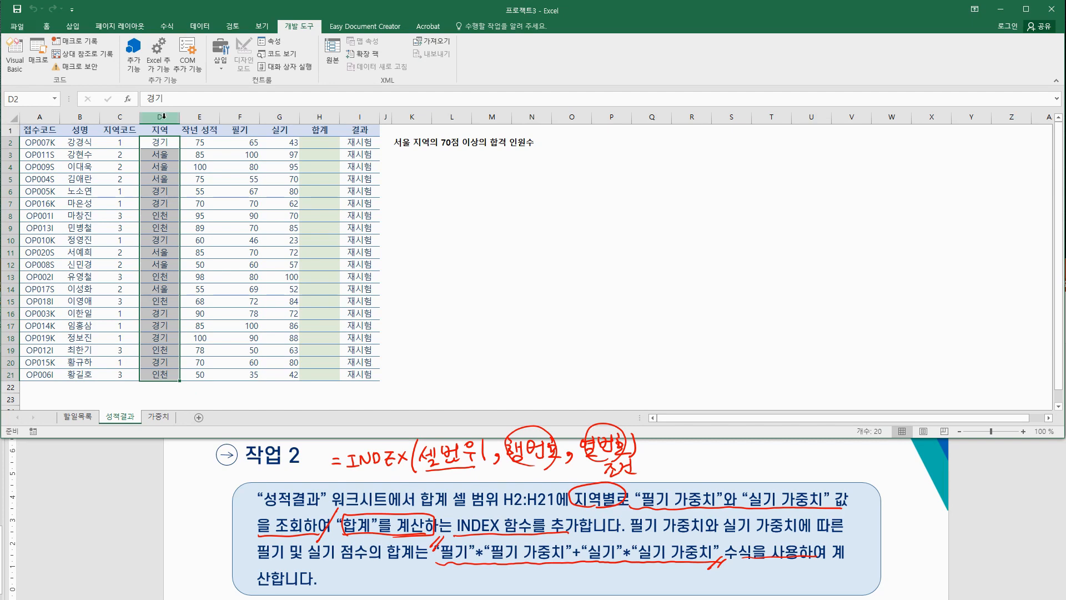
left_click(162, 146)
left_click(163, 154)
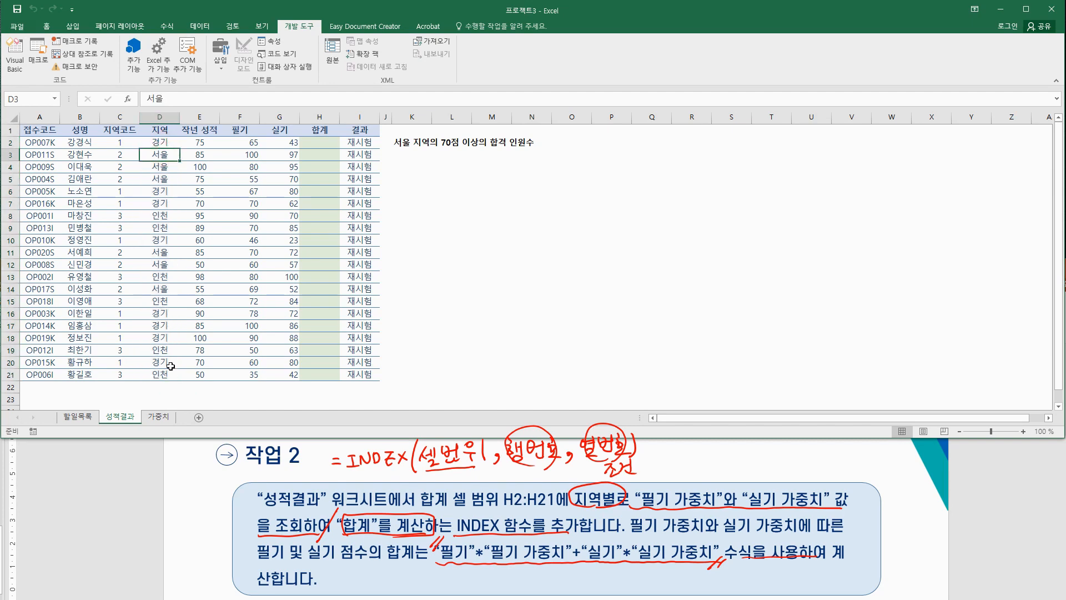
left_click(164, 418)
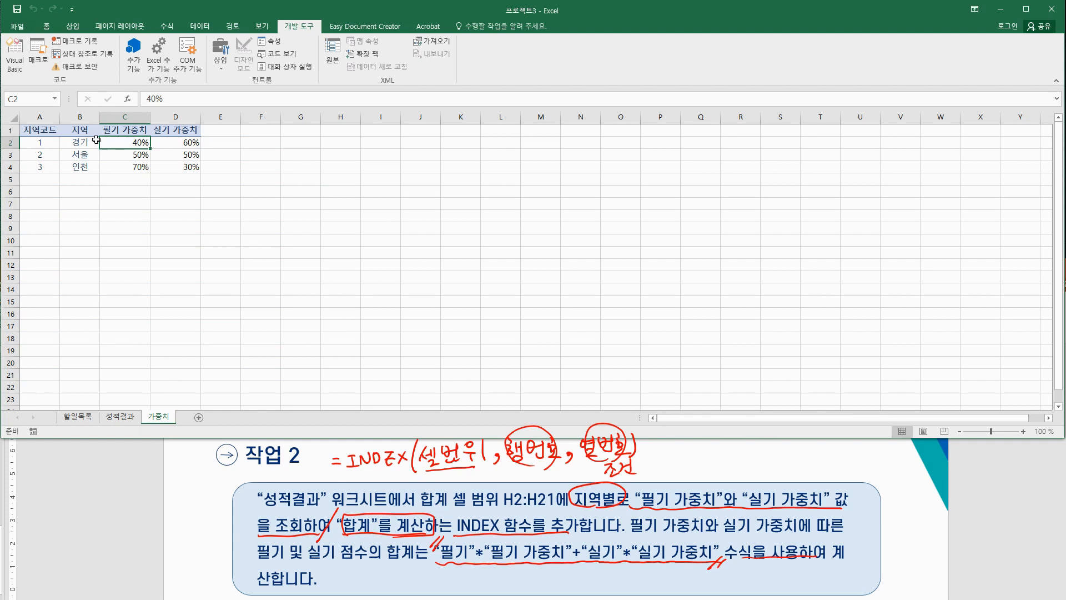
left_click_drag(82, 142, 87, 167)
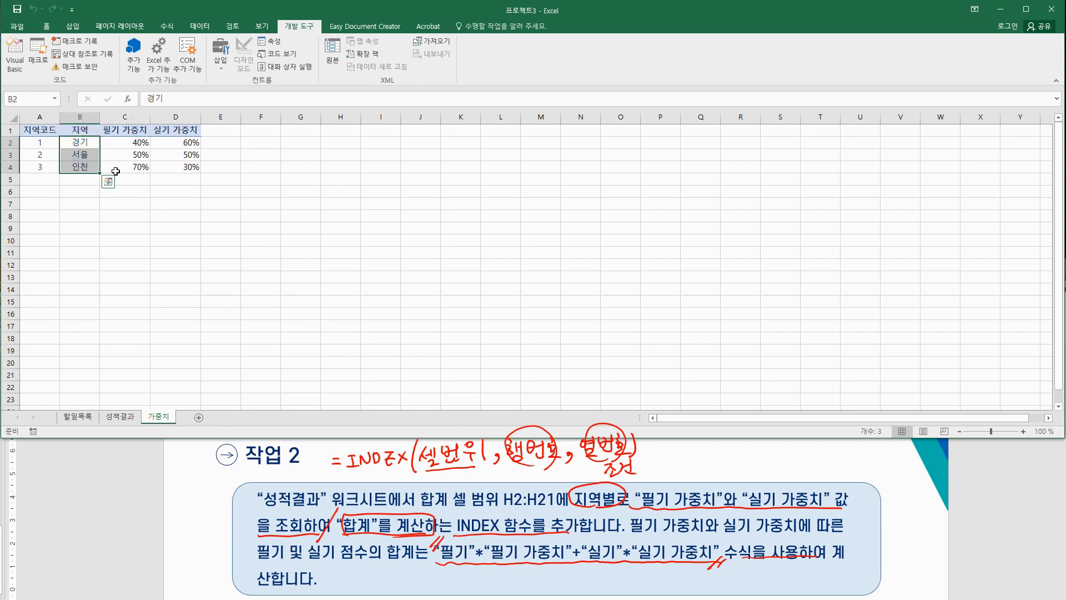
left_click(121, 417)
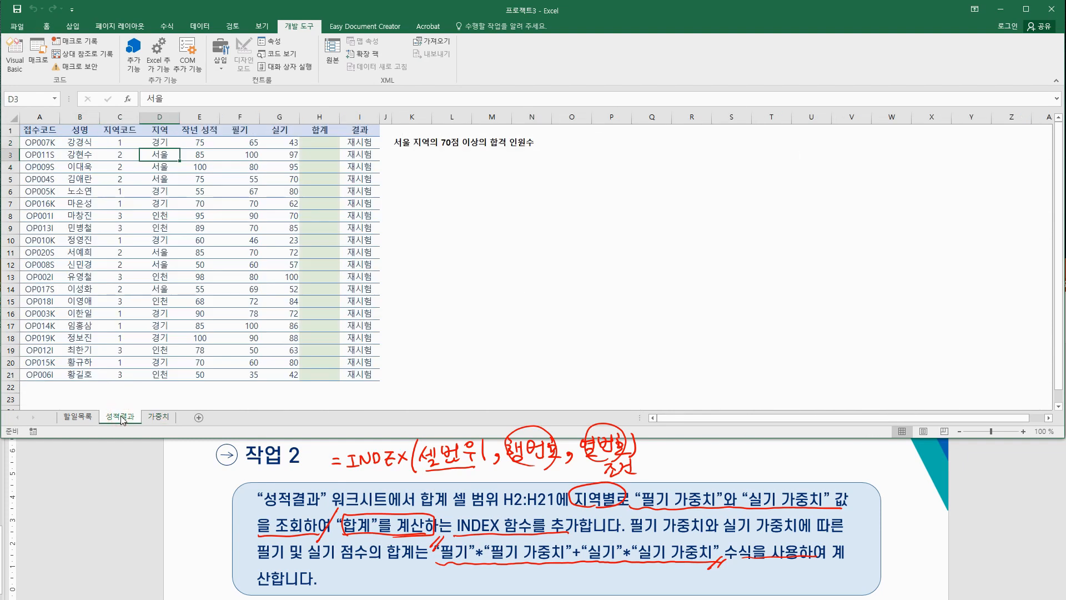
left_click(158, 417)
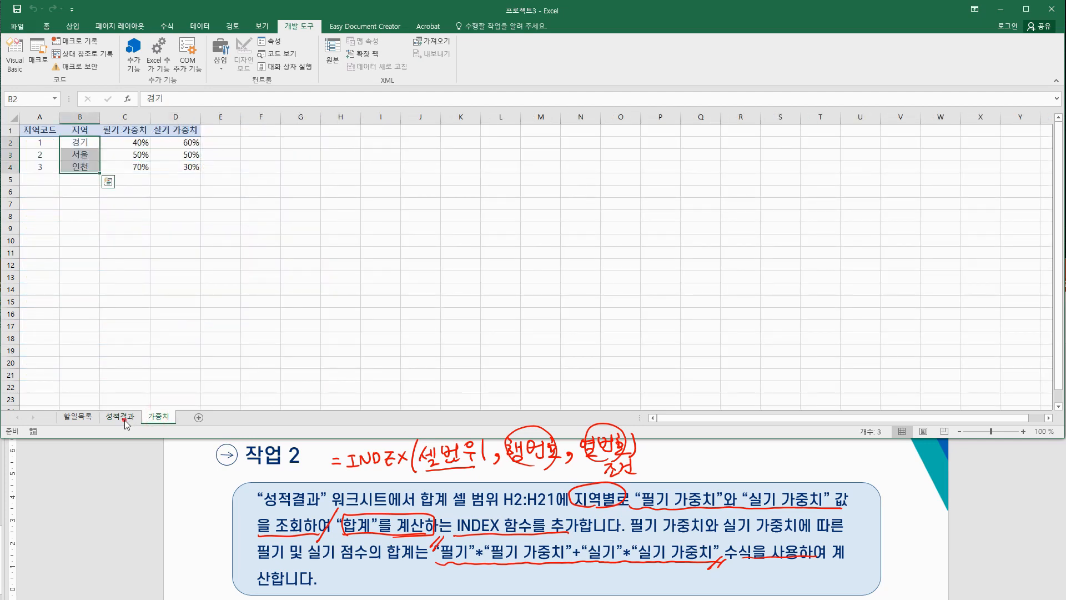
left_click(125, 420)
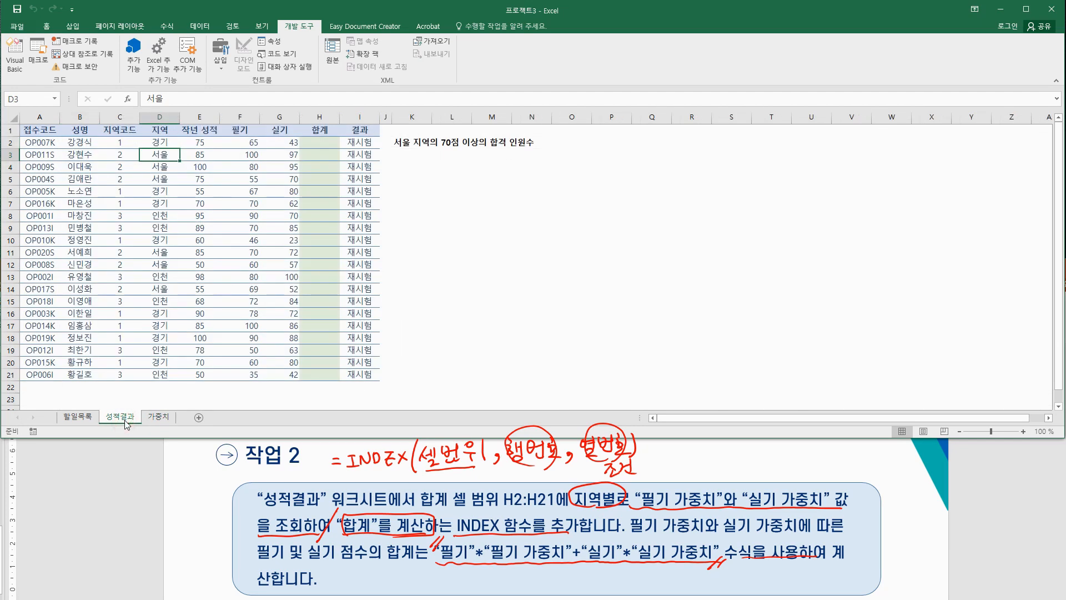
left_click(154, 419)
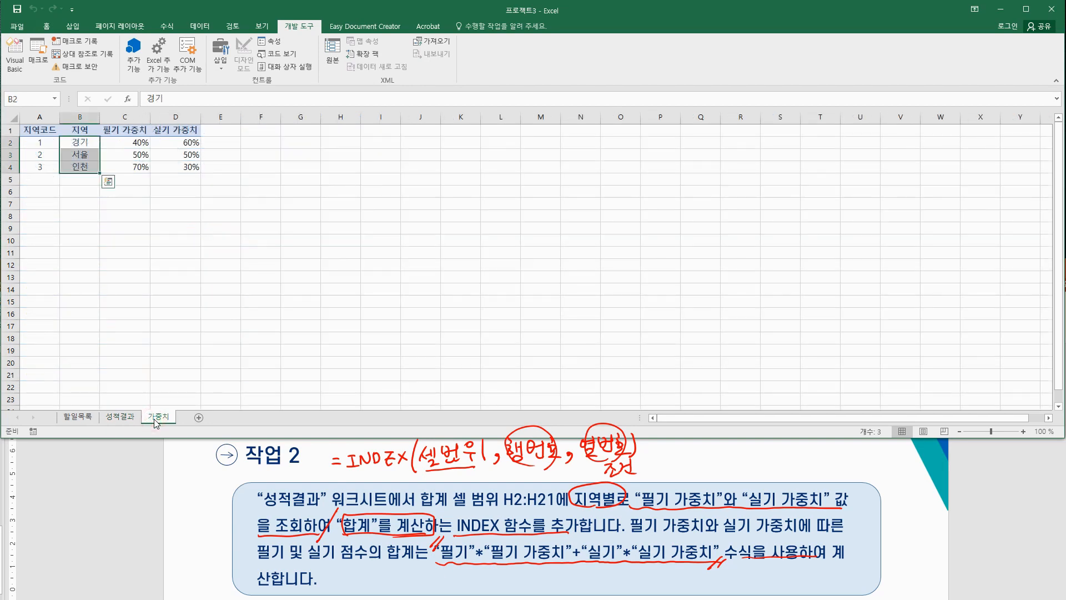
left_click(129, 421)
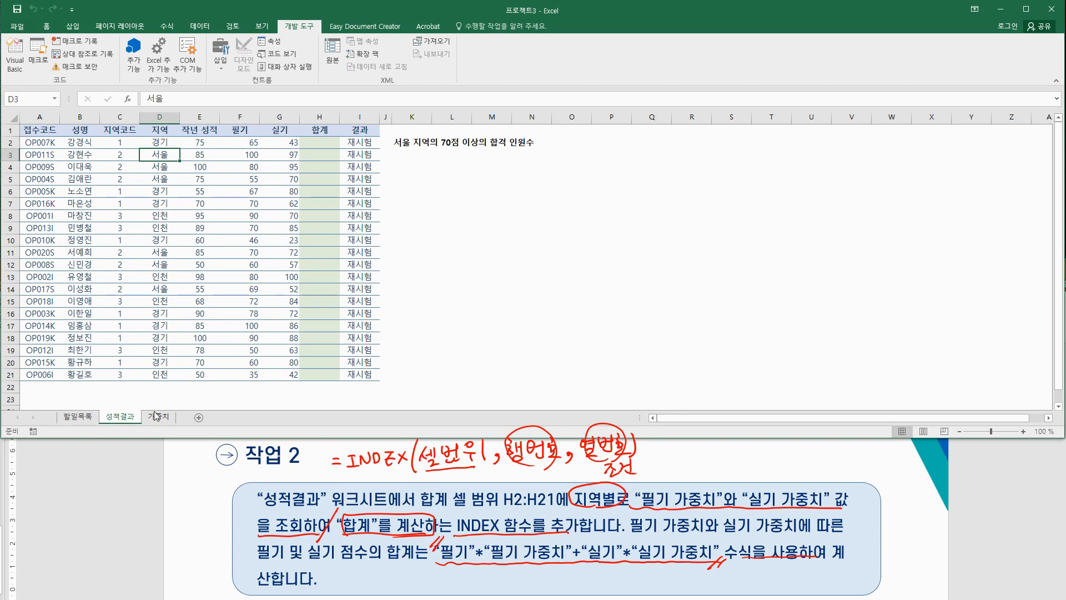
left_click(156, 418)
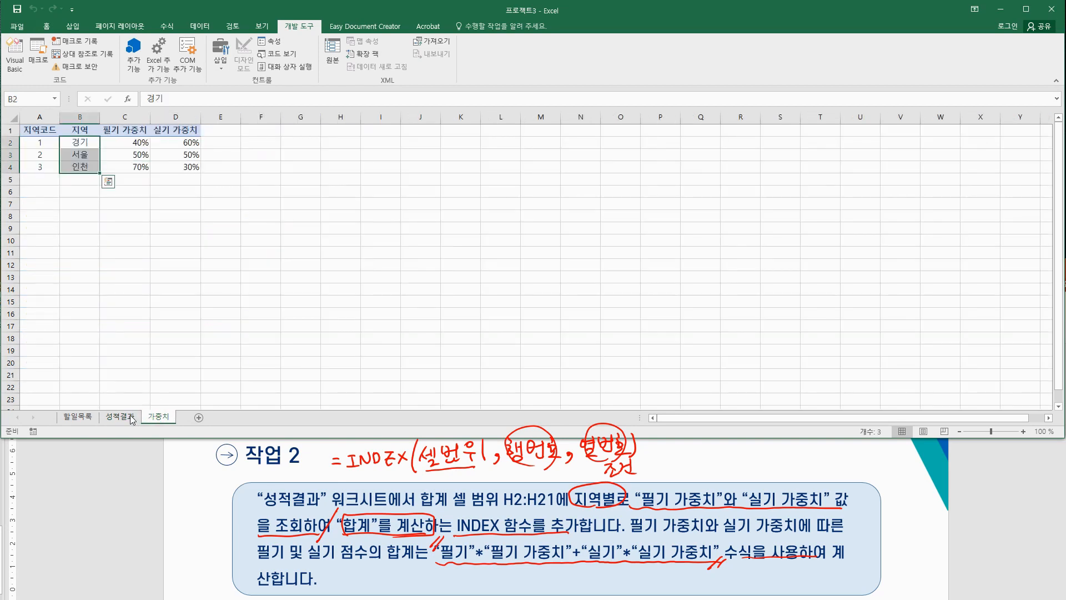
left_click(131, 418)
left_click(159, 418)
left_click(131, 417)
left_click_drag(123, 143, 123, 373)
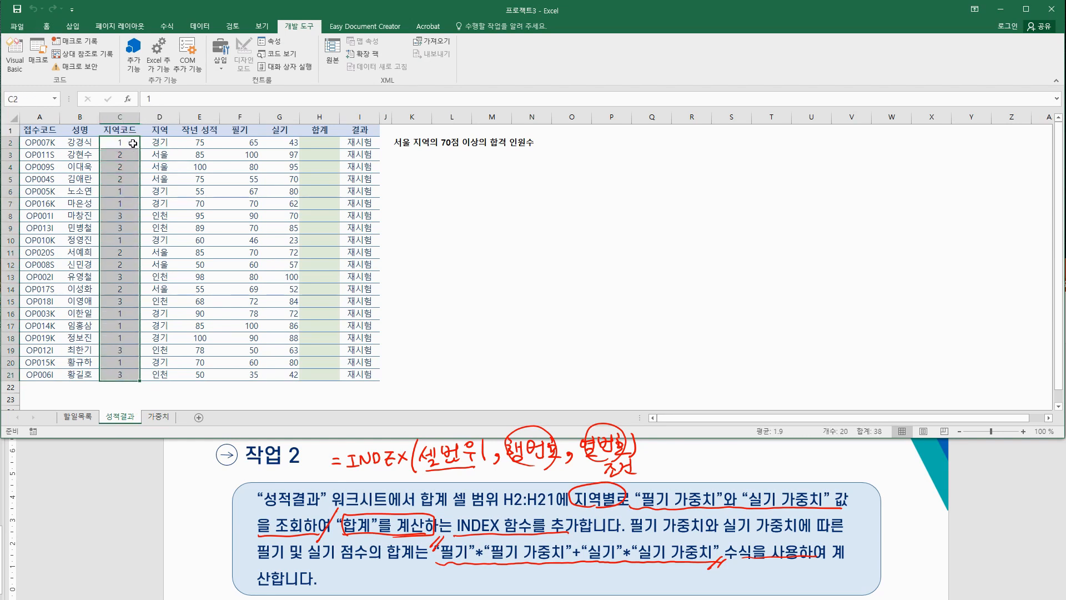
left_click(124, 142)
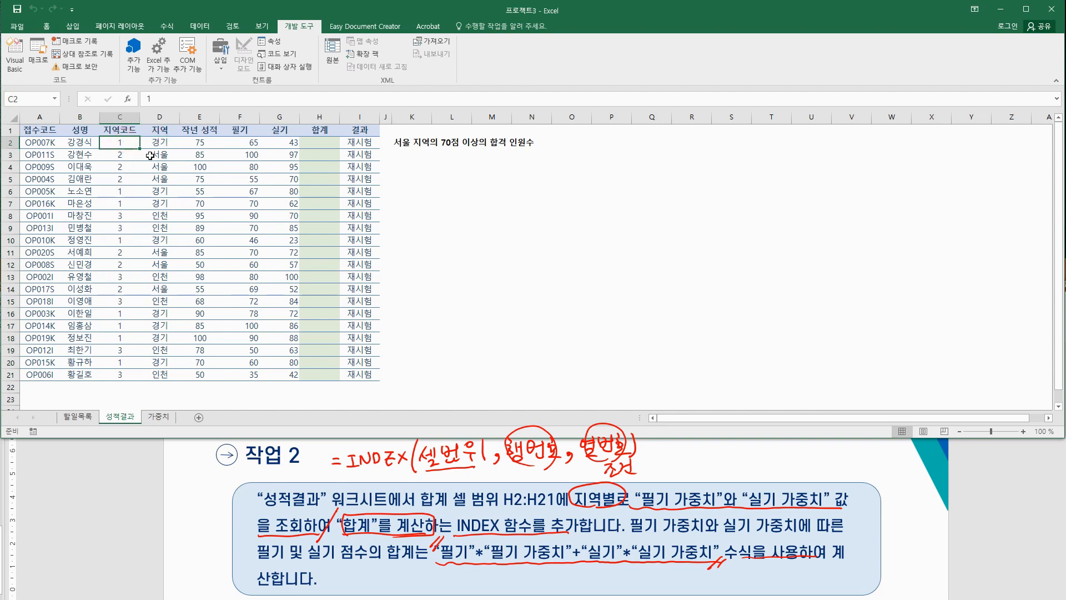
left_click(150, 155)
left_click(120, 154)
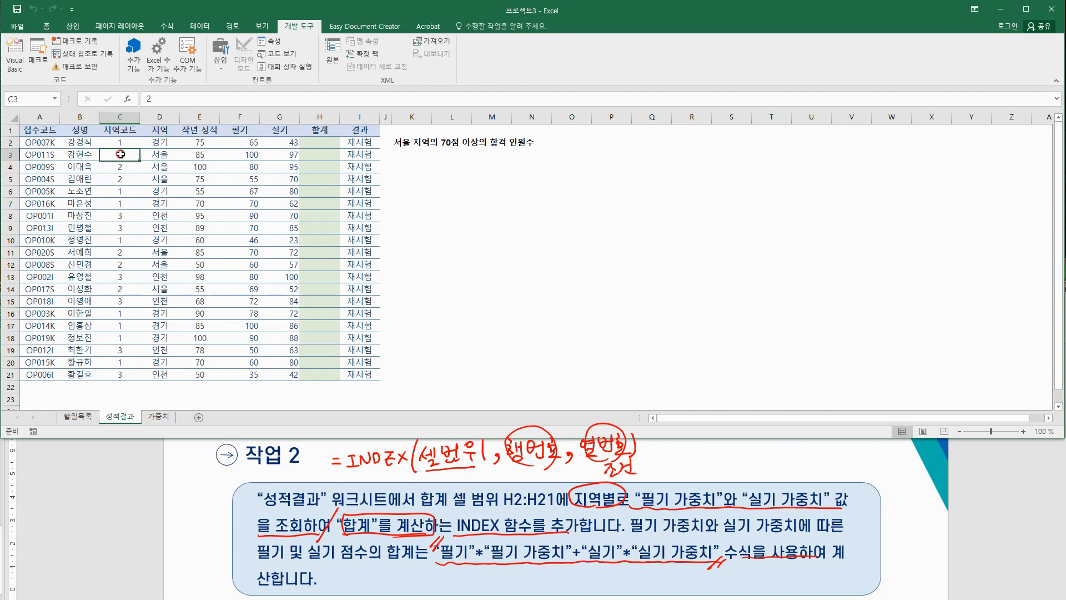
left_click(162, 217)
left_click(119, 216)
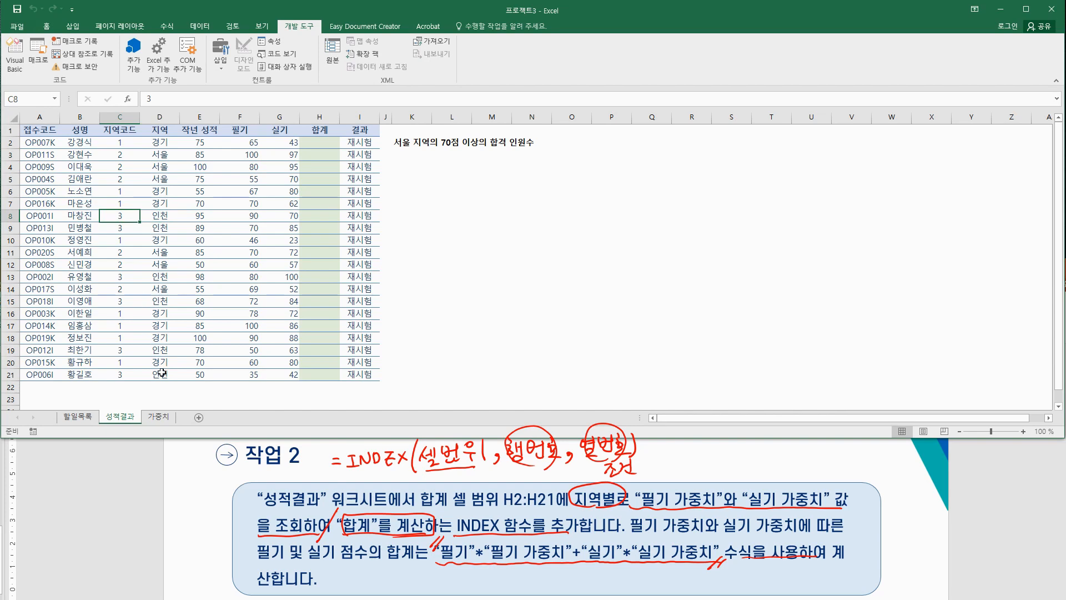
left_click(160, 417)
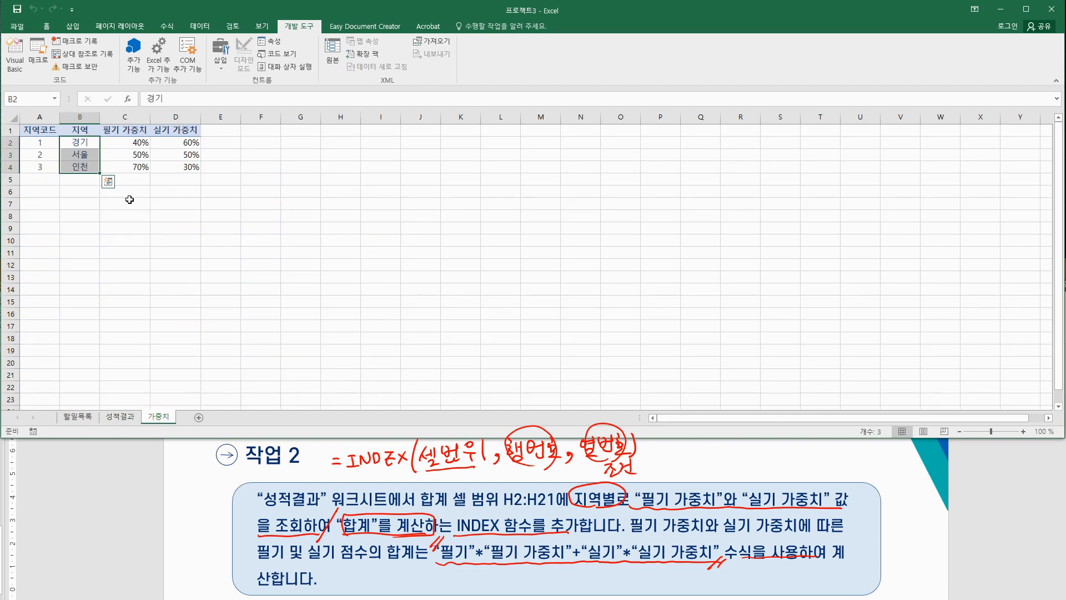
left_click(129, 201)
left_click(86, 144)
left_click_drag(86, 143, 86, 167)
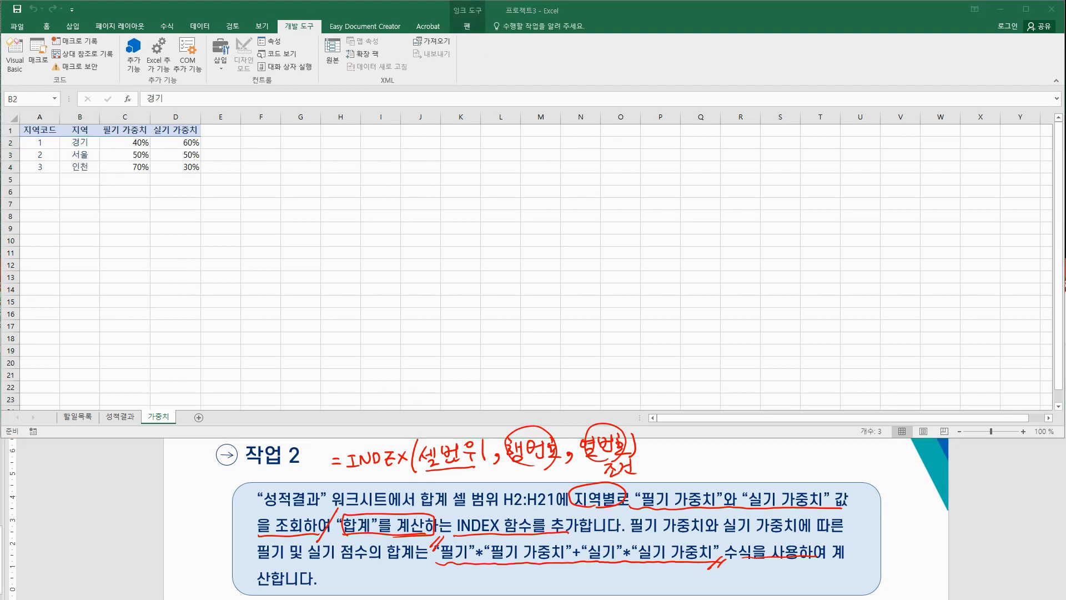
Step: Handwrite =INDEX(C2:C4,1,1) with the note that it returns 40%
mouse_move(402, 432)
left_mouse_down()
mouse_move(418, 404)
mouse_move(420, 419)
left_mouse_up()
left_click_drag(366, 369, 376, 368)
left_click_drag(366, 375, 395, 363)
left_click_drag(389, 364, 389, 377)
mouse_move(382, 378)
left_mouse_down()
mouse_move(412, 364)
mouse_move(418, 378)
mouse_move(519, 378)
mouse_move(523, 359)
mouse_move(523, 373)
left_mouse_up()
mouse_move(543, 351)
left_mouse_down()
mouse_move(541, 364)
mouse_move(562, 359)
left_mouse_up()
left_click_drag(558, 351, 572, 367)
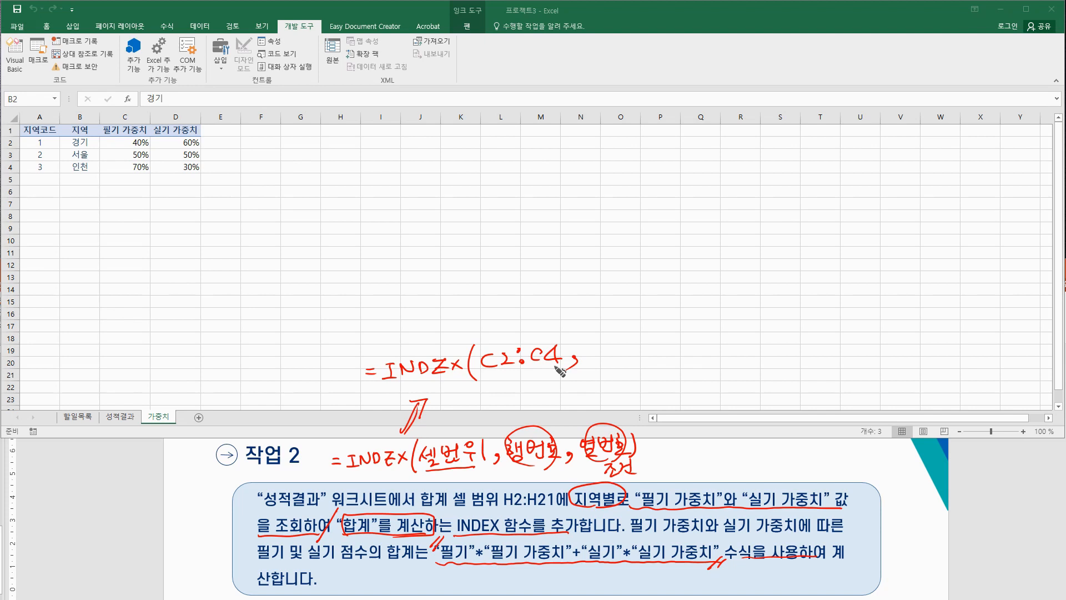
mouse_move(593, 341)
left_mouse_down()
mouse_move(613, 362)
mouse_move(655, 358)
left_mouse_up()
left_click_drag(668, 330, 714, 317)
mouse_move(706, 308)
left_mouse_down()
mouse_move(705, 325)
mouse_move(735, 300)
mouse_move(732, 318)
left_mouse_up()
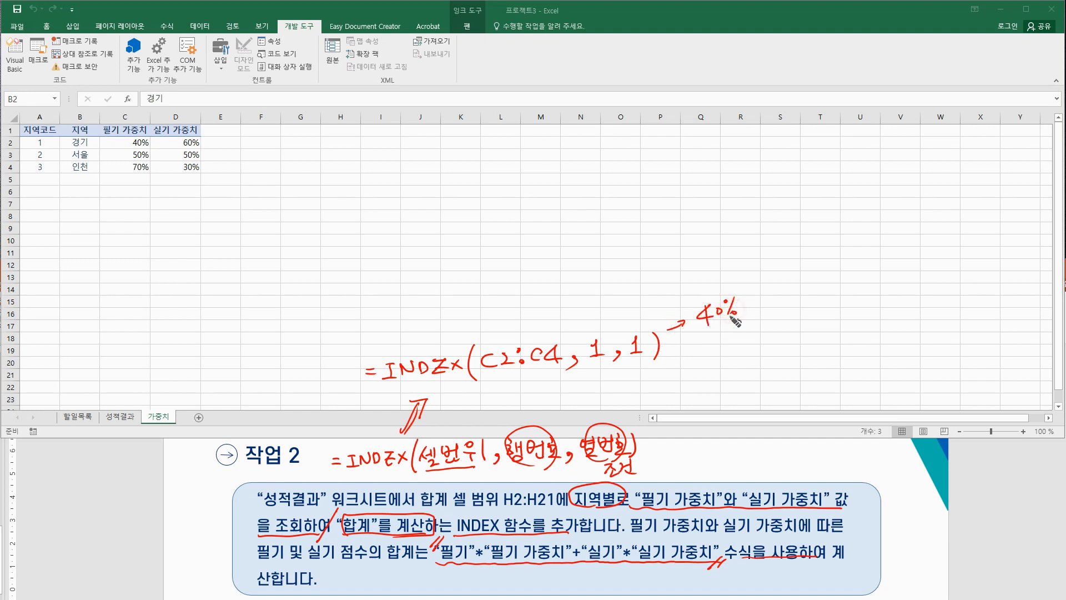
Step: Note row 2 returns 50% and row 3 returns 70%, circling region codes 1–3 and 필기
mouse_move(599, 356)
left_mouse_down()
mouse_move(591, 370)
mouse_move(602, 382)
left_mouse_up()
left_click_drag(676, 367, 693, 366)
mouse_move(716, 350)
left_mouse_down()
mouse_move(704, 351)
mouse_move(707, 366)
left_mouse_up()
mouse_move(719, 355)
left_mouse_down()
mouse_move(746, 351)
mouse_move(740, 364)
mouse_move(749, 364)
left_mouse_up()
mouse_move(605, 362)
left_mouse_down()
mouse_move(593, 383)
mouse_move(598, 404)
left_mouse_up()
mouse_move(682, 393)
left_mouse_down()
mouse_move(717, 401)
mouse_move(726, 381)
mouse_move(741, 382)
left_mouse_up()
mouse_move(750, 377)
left_mouse_down()
mouse_move(739, 397)
mouse_move(751, 393)
left_mouse_up()
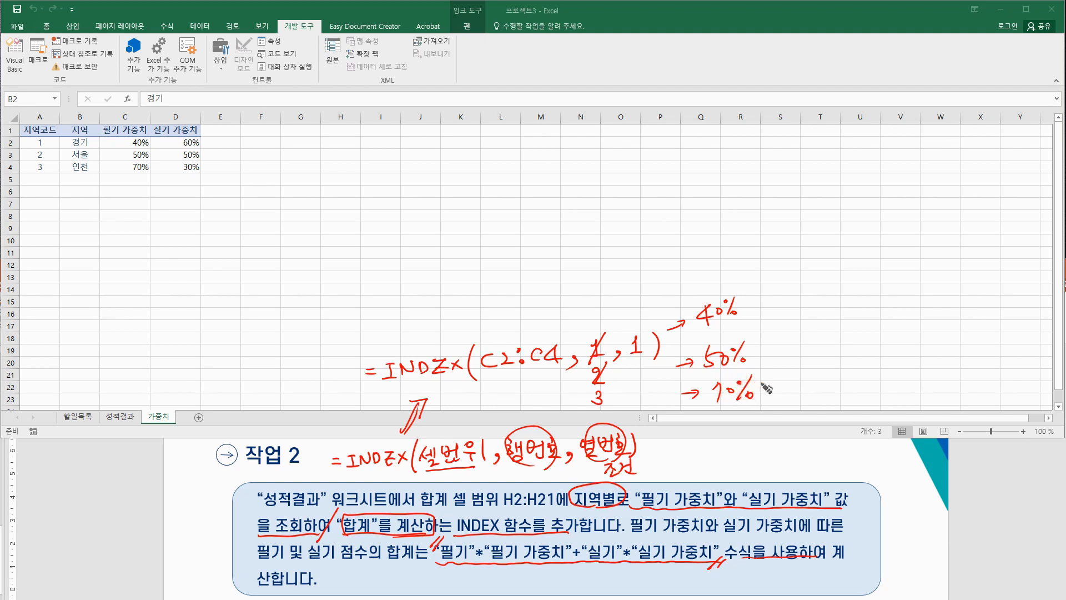
left_click_drag(34, 134, 37, 145)
left_click_drag(327, 169, 340, 171)
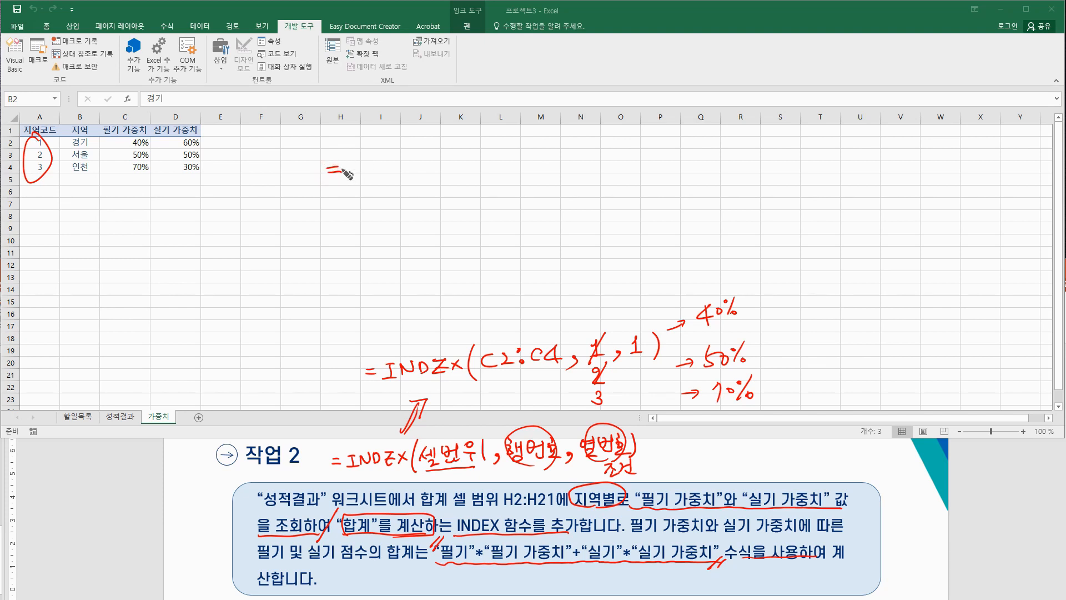
left_click_drag(464, 572, 451, 566)
Step: On 성적결과, handwrite =F2*INDEX(C2:C4 in red ink, erasing a stray equals sign
left_click(120, 417)
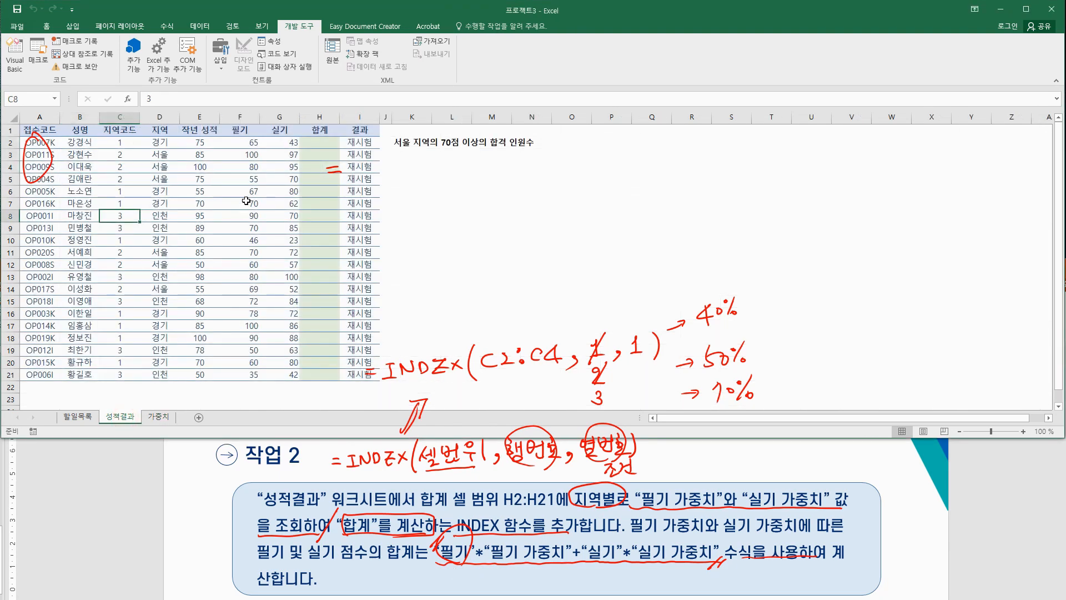
left_click(247, 142)
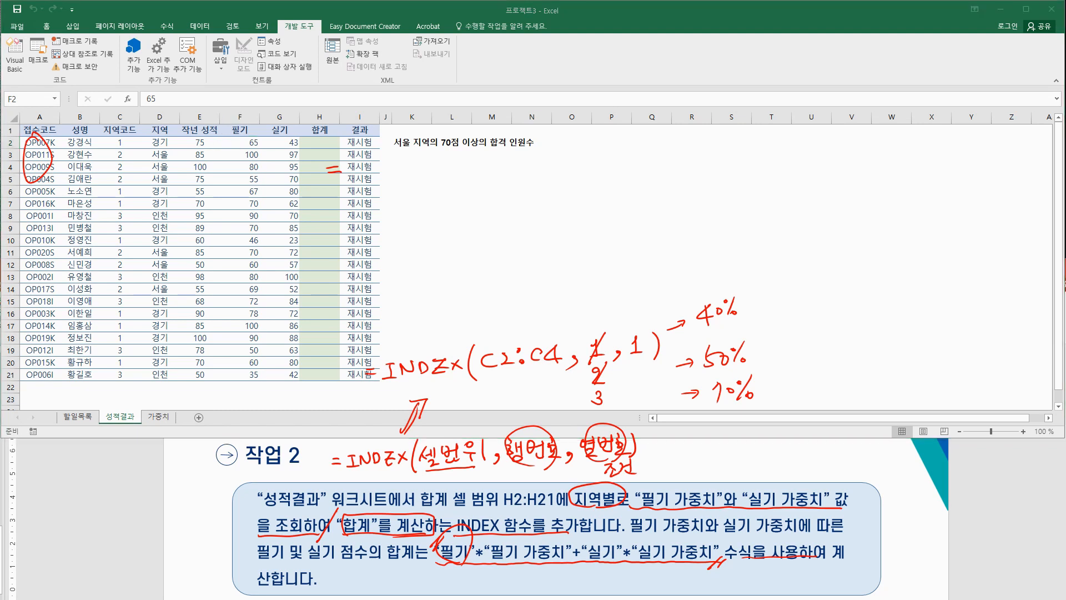
left_click_drag(363, 175, 338, 162)
mouse_move(508, 193)
left_mouse_down()
mouse_move(508, 218)
mouse_move(518, 192)
mouse_move(534, 209)
mouse_move(549, 206)
left_mouse_up()
mouse_move(548, 192)
left_mouse_down()
mouse_move(538, 206)
mouse_move(566, 205)
mouse_move(585, 186)
mouse_move(633, 205)
left_mouse_up()
mouse_move(632, 193)
left_mouse_down()
mouse_move(623, 205)
mouse_move(645, 219)
mouse_move(681, 201)
mouse_move(735, 204)
left_mouse_up()
left_click(687, 181)
left_click(687, 194)
left_click(737, 192)
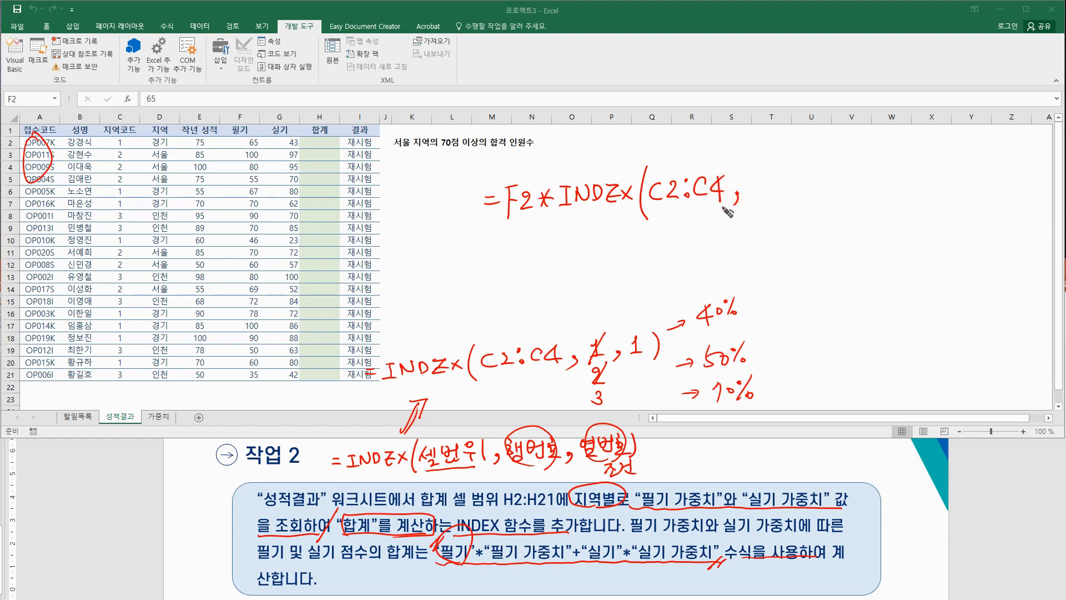
Step: Arrow down the 지역 and 지역코드 columns, writing C2 as the row argument equal to 1
mouse_move(166, 148)
left_mouse_down()
mouse_move(113, 145)
mouse_move(125, 138)
left_mouse_up()
mouse_move(162, 101)
left_mouse_down()
mouse_move(155, 261)
mouse_move(162, 246)
left_mouse_up()
left_click_drag(166, 154, 149, 186)
left_click_drag(124, 101, 117, 261)
left_click_drag(112, 247, 124, 248)
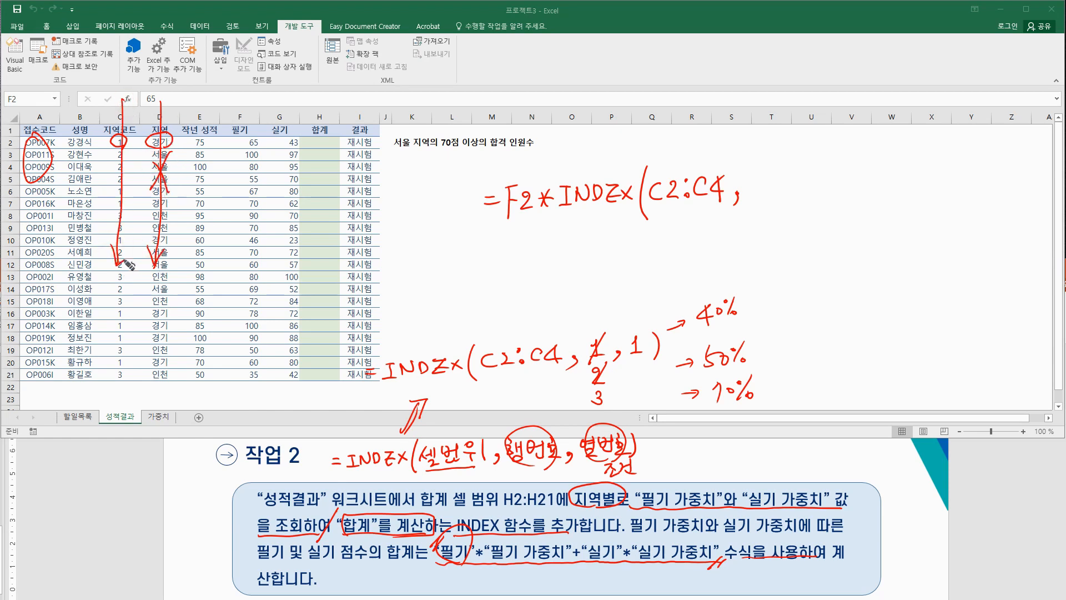
mouse_move(763, 177)
left_mouse_down()
mouse_move(761, 194)
mouse_move(815, 205)
left_mouse_up()
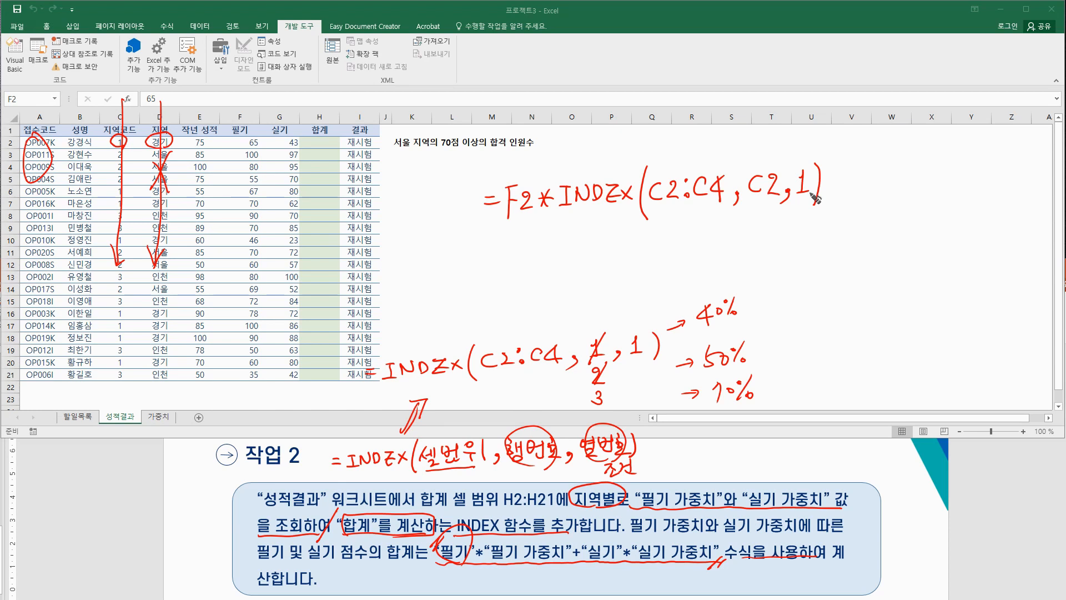
mouse_move(109, 148)
left_mouse_down()
mouse_move(133, 135)
mouse_move(116, 149)
left_mouse_up()
mouse_move(748, 196)
left_mouse_down()
mouse_move(773, 195)
mouse_move(763, 214)
left_mouse_up()
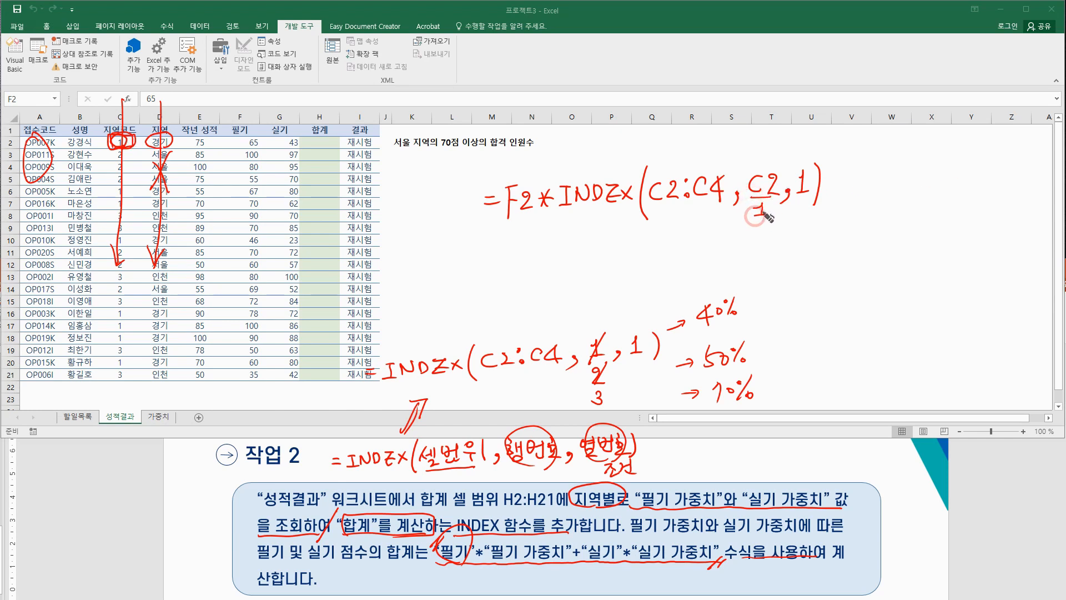
Step: Box region code 2 and 서울 in row 3, showing C2 becoming 2 for the next row
left_click(807, 201)
mouse_move(118, 170)
left_mouse_down()
mouse_move(109, 151)
mouse_move(137, 151)
mouse_move(109, 164)
mouse_move(146, 165)
left_mouse_up()
mouse_move(832, 179)
left_mouse_down()
mouse_move(784, 180)
mouse_move(769, 193)
left_mouse_up()
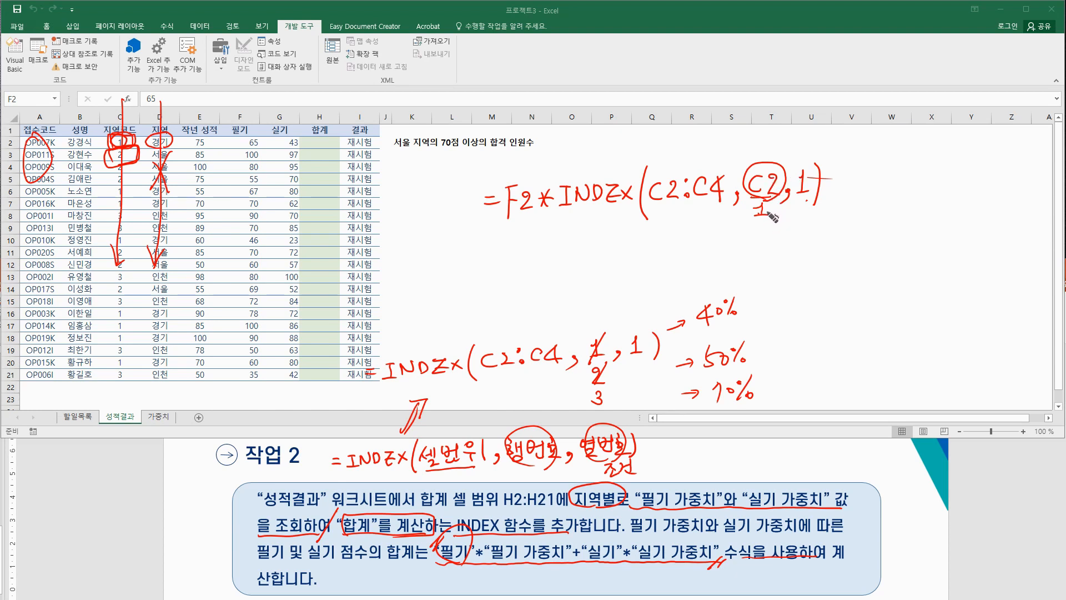
mouse_move(756, 211)
left_mouse_down()
mouse_move(767, 206)
mouse_move(765, 237)
left_mouse_up()
mouse_move(171, 162)
left_mouse_down()
mouse_move(152, 157)
mouse_move(170, 147)
left_mouse_up()
left_click_drag(123, 205, 128, 213)
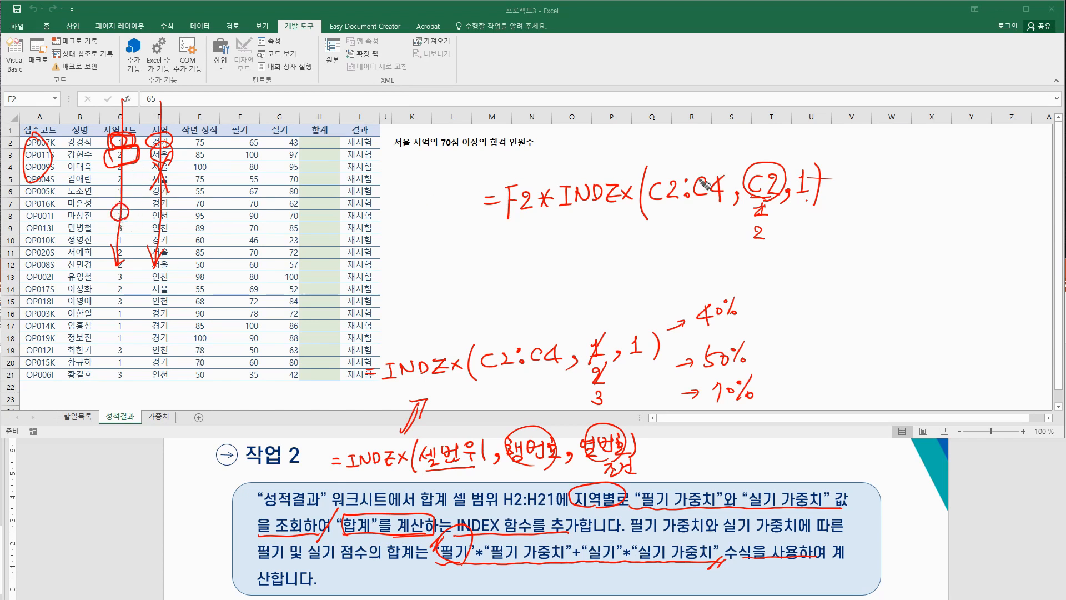
left_click_drag(768, 224, 754, 259)
Step: Underline C2:C4 as 절대값, add a plus after the INDEX term, and circle 실기
left_click_drag(650, 206, 716, 208)
left_click_drag(668, 218, 707, 231)
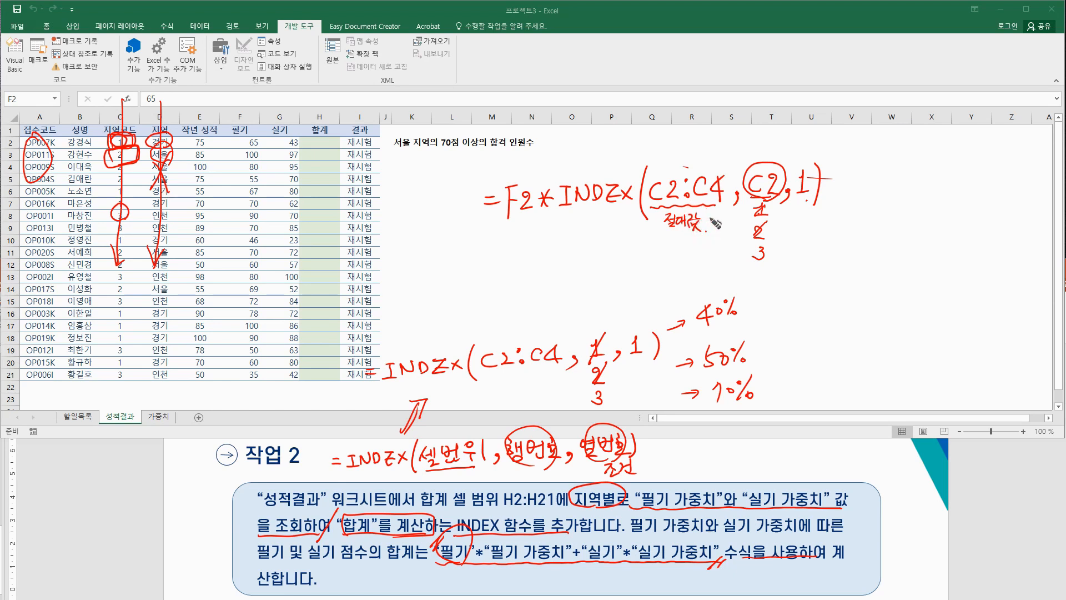
mouse_move(822, 179)
left_mouse_down()
mouse_move(842, 180)
mouse_move(838, 190)
left_mouse_up()
left_click_drag(610, 534, 613, 548)
Step: Box the 43 in G2 and hand-write G2*INDEX(D2:D4 after the plus in the sketch
mouse_move(299, 144)
left_mouse_down()
mouse_move(282, 152)
mouse_move(298, 138)
left_mouse_up()
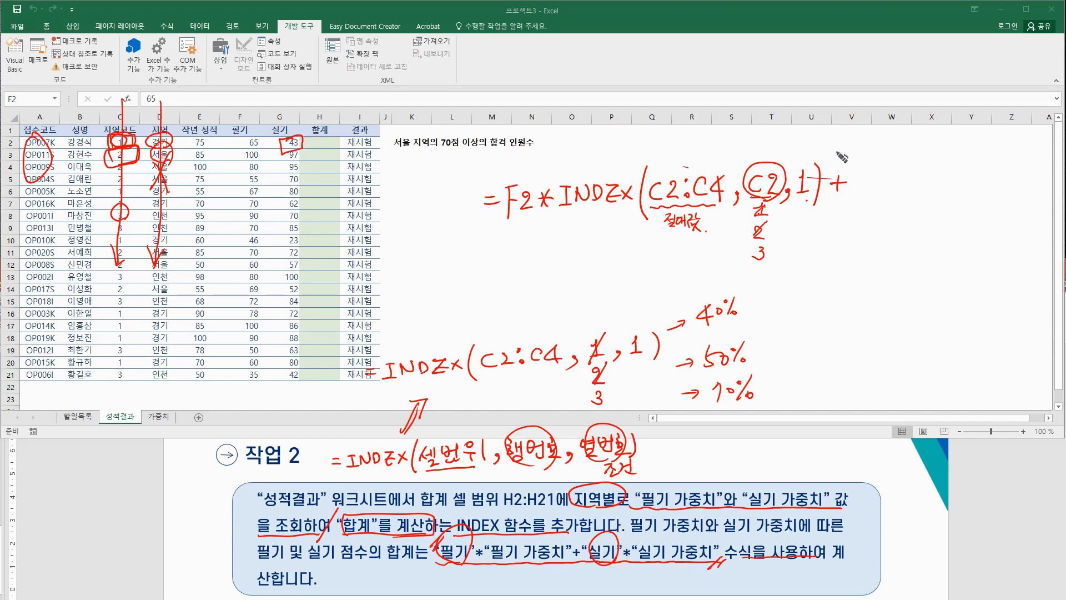
mouse_move(879, 173)
left_mouse_down()
mouse_move(875, 190)
mouse_move(907, 187)
mouse_move(928, 172)
left_mouse_up()
left_click_drag(923, 172, 929, 190)
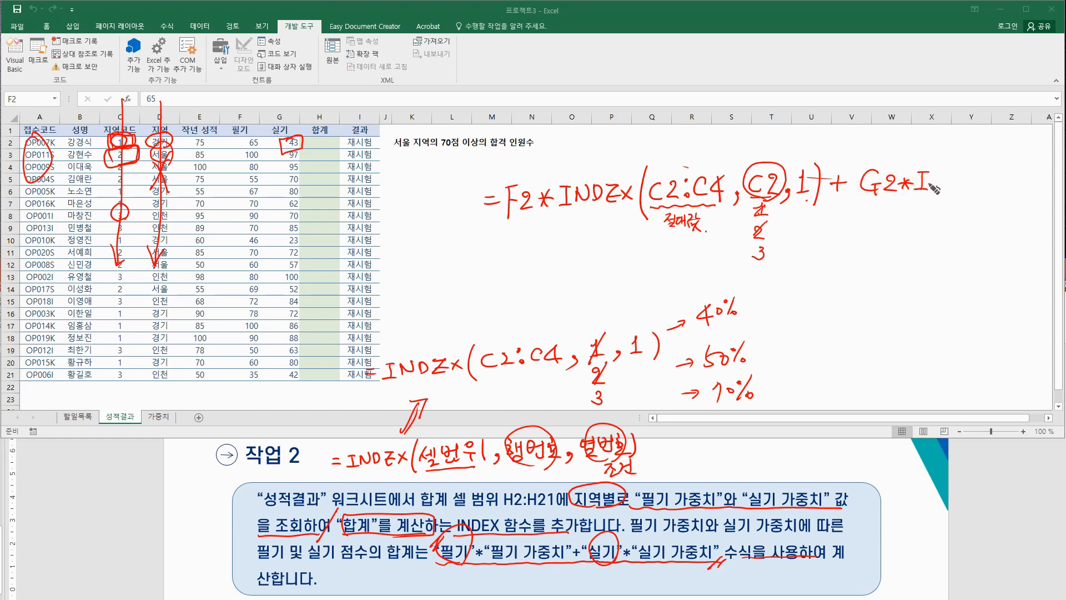
mouse_move(936, 190)
left_mouse_down()
mouse_move(938, 176)
mouse_move(944, 188)
mouse_move(970, 189)
left_mouse_up()
mouse_move(969, 179)
left_mouse_down()
mouse_move(961, 190)
mouse_move(973, 194)
mouse_move(981, 178)
mouse_move(981, 192)
left_mouse_up()
mouse_move(982, 171)
left_mouse_down()
mouse_move(992, 181)
mouse_move(983, 192)
mouse_move(1011, 189)
left_mouse_up()
mouse_move(1011, 172)
left_mouse_down()
mouse_move(1012, 190)
mouse_move(1019, 184)
left_mouse_up()
left_click_drag(1018, 185, 1027, 191)
left_click_drag(1033, 186, 1030, 195)
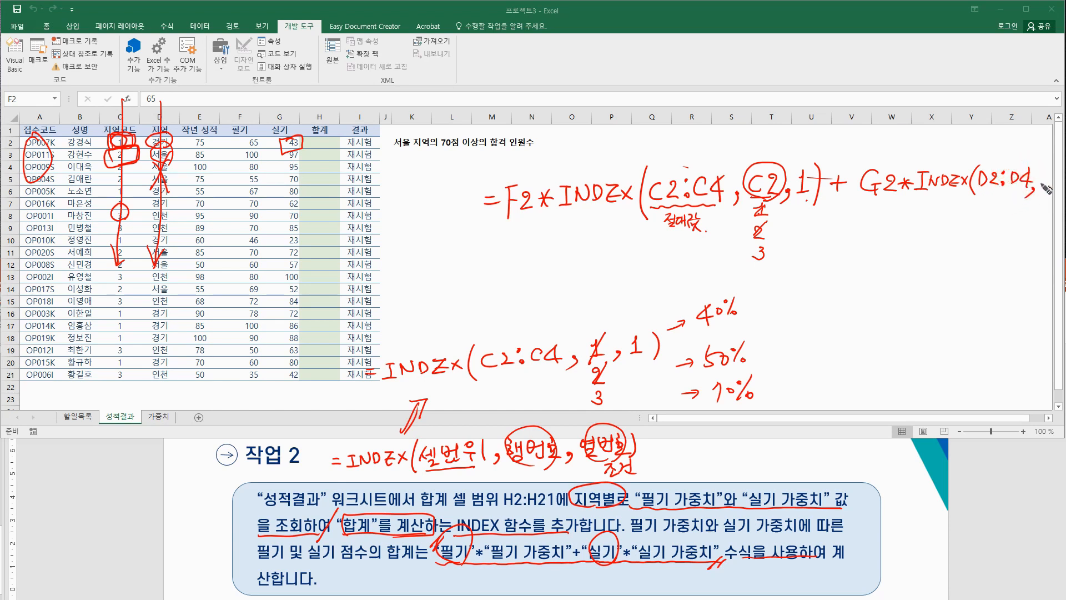
Step: Add C2 as the row argument, underline the sketched formula, then clear the ink notes
left_click_drag(751, 196, 771, 197)
mouse_move(1047, 172)
left_mouse_down()
mouse_move(1040, 181)
mouse_move(1058, 180)
mouse_move(1054, 204)
left_mouse_up()
left_click_drag(487, 206, 982, 199)
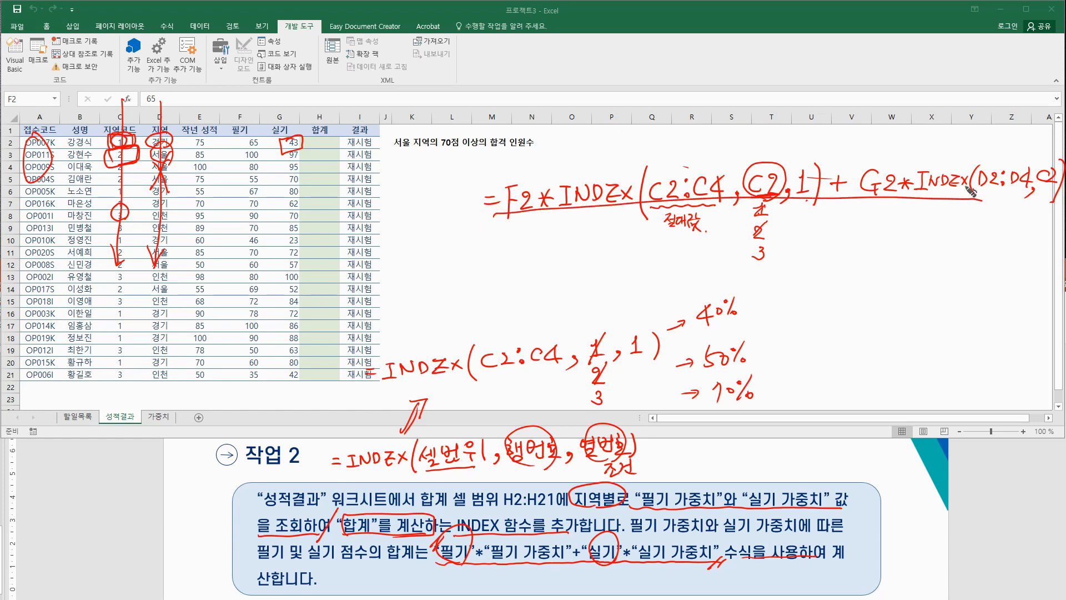
key("Escape")
left_click(327, 144)
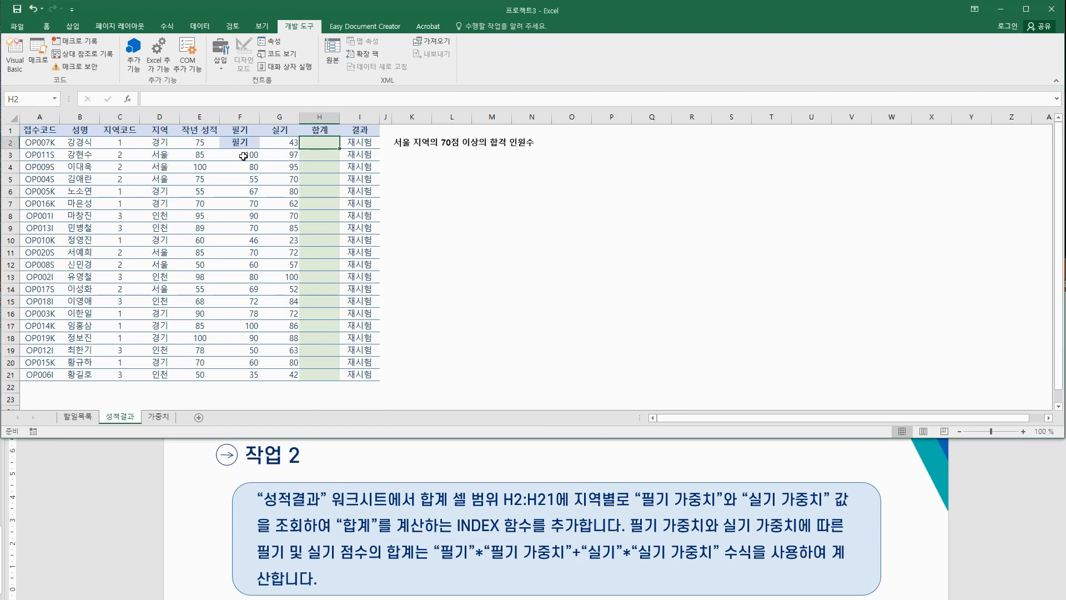
Step: Undo the accidental F2 change and start H2's formula as =F2*
key("ctrl+z")
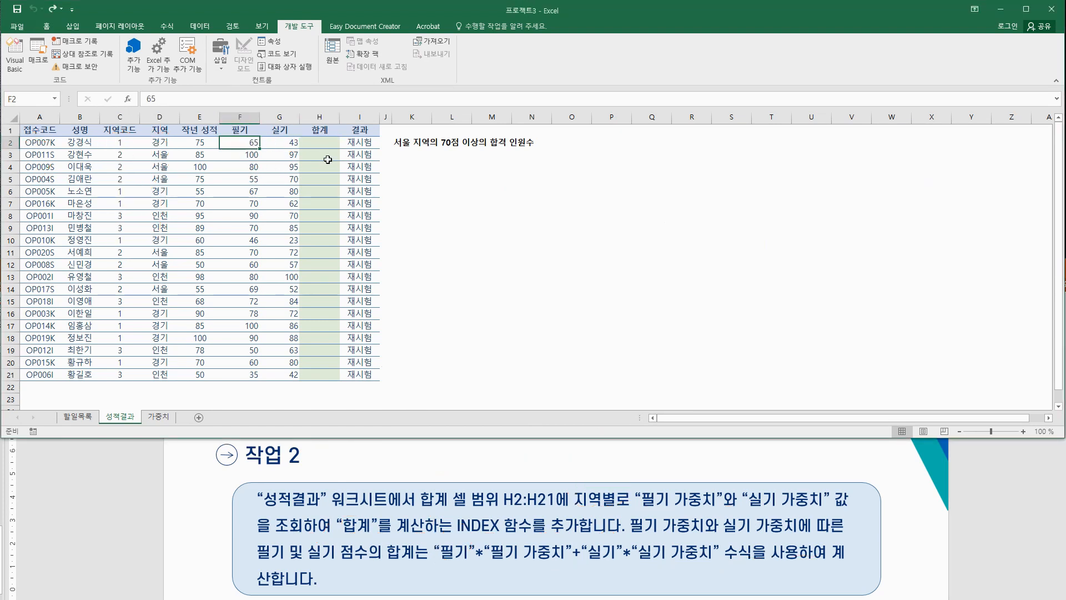
left_click(327, 144)
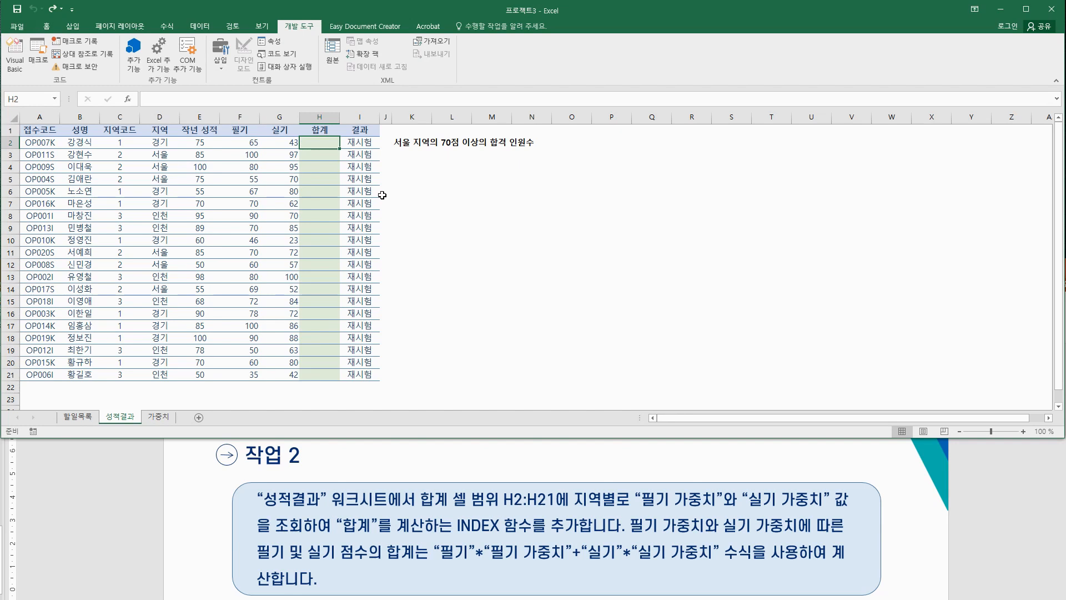
type("=")
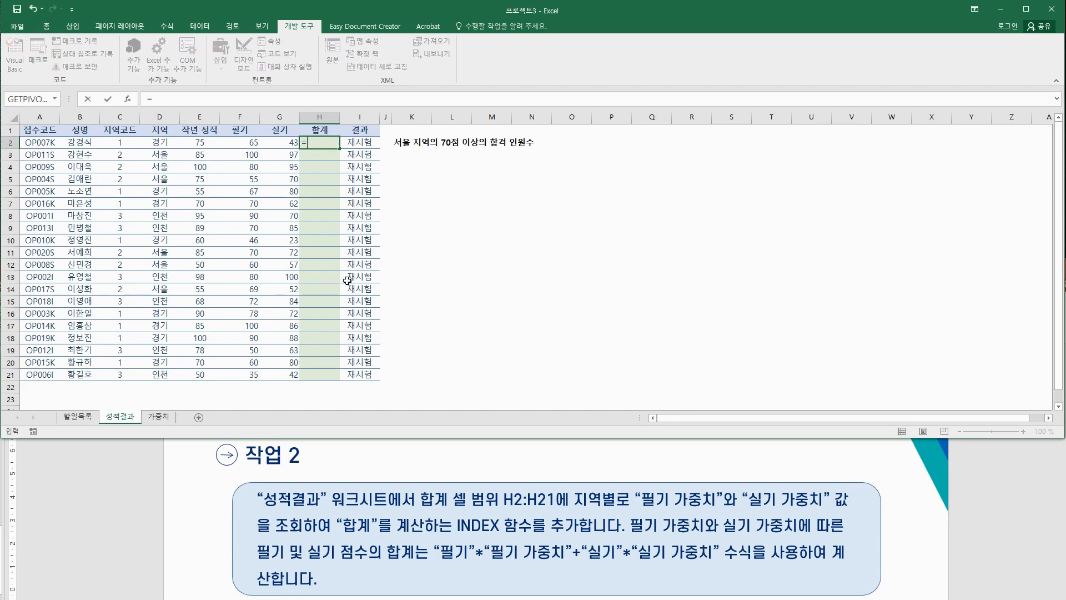
left_click(245, 144)
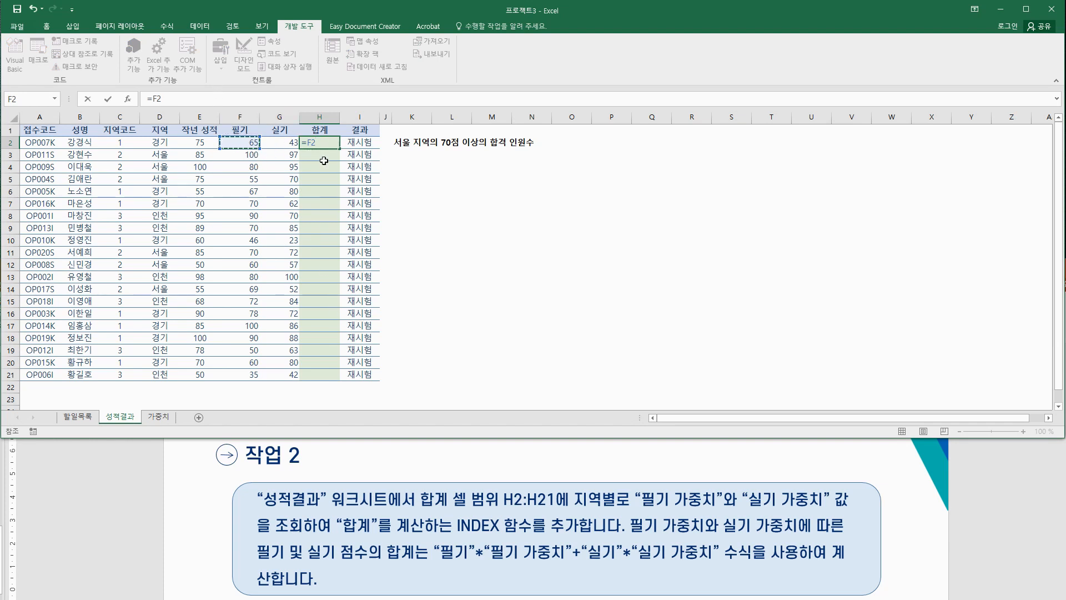
type("*")
Step: Insert the INDEX function, picking it from the 모두 function category
left_click(128, 103)
left_click(517, 214)
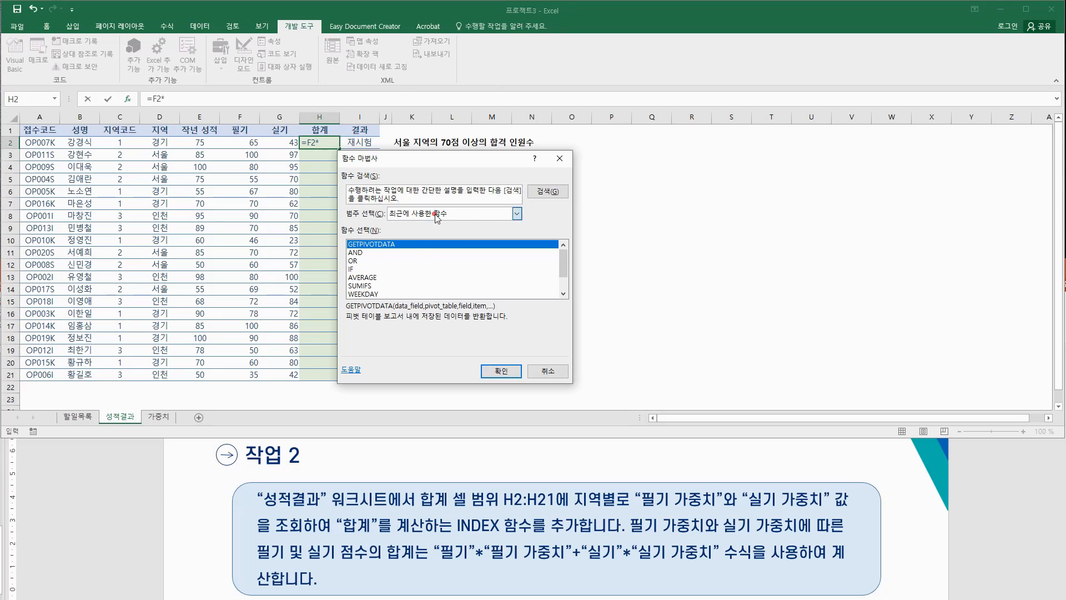
left_click(433, 233)
left_click(373, 270)
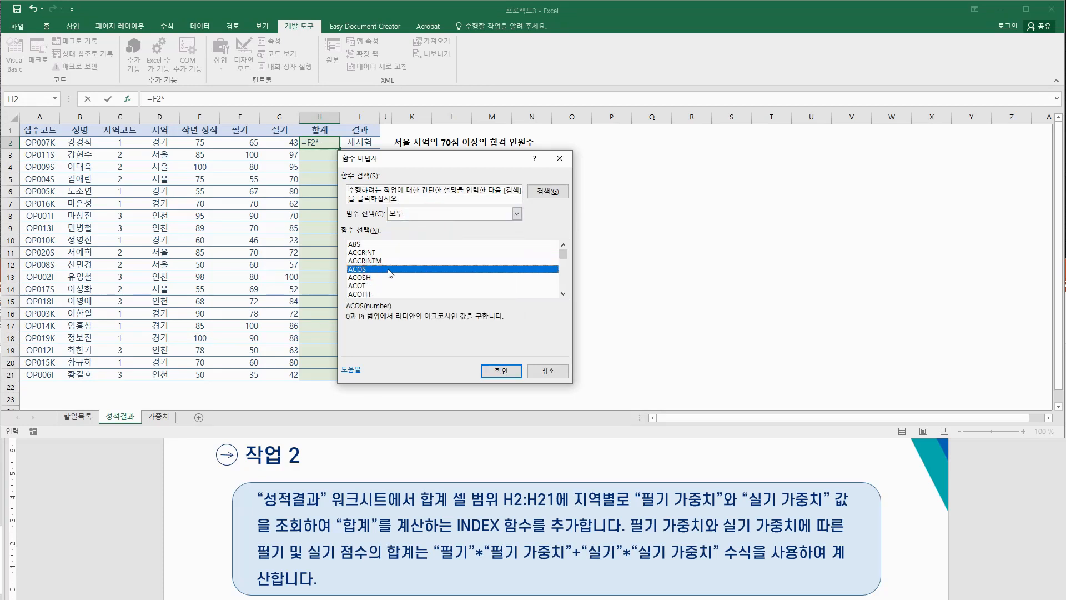
key("i")
scroll(387, 274, "down", 2)
scroll(389, 278, "down", 3)
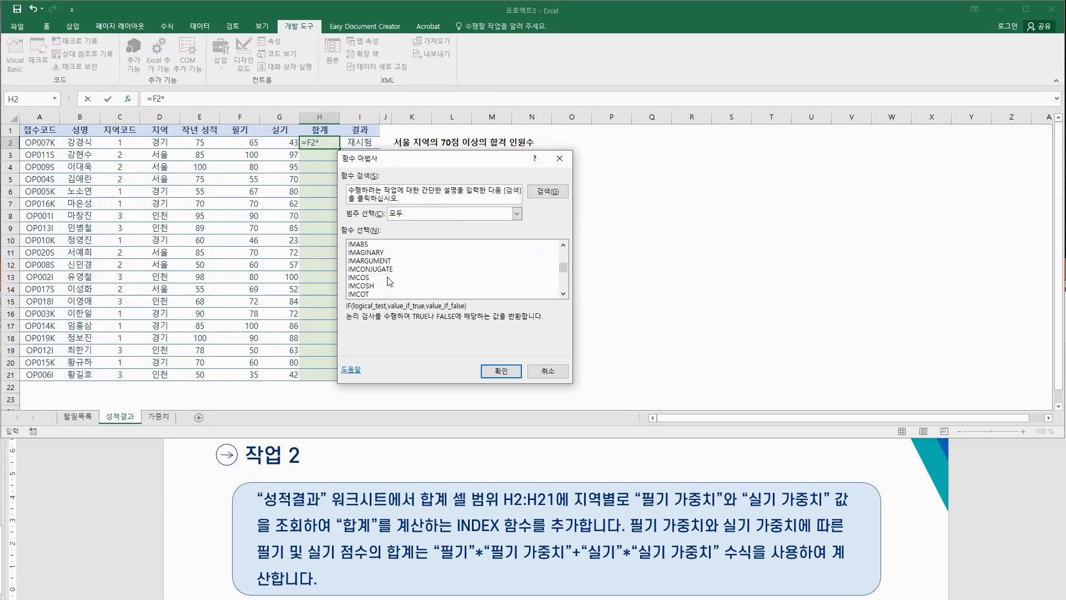
scroll(383, 276, "down", 7)
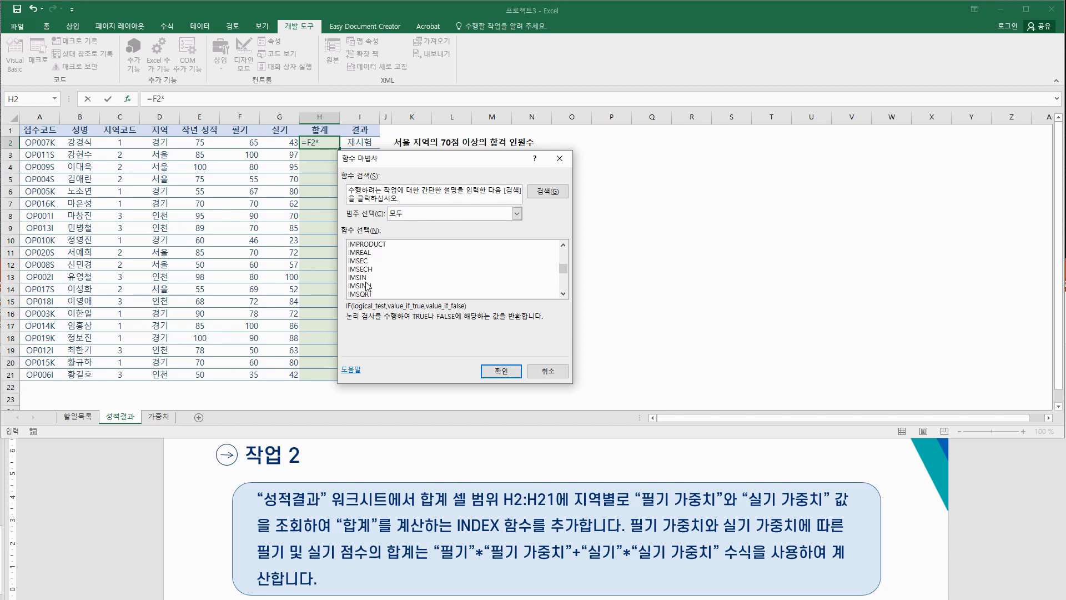
scroll(376, 272, "up", 1)
left_click(362, 253)
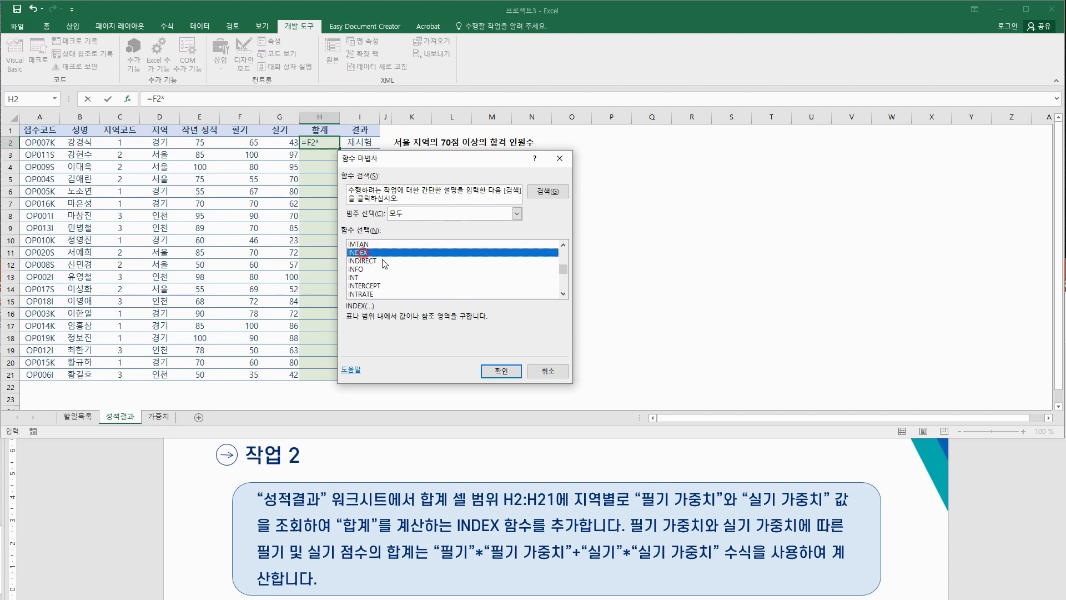
left_click(501, 370)
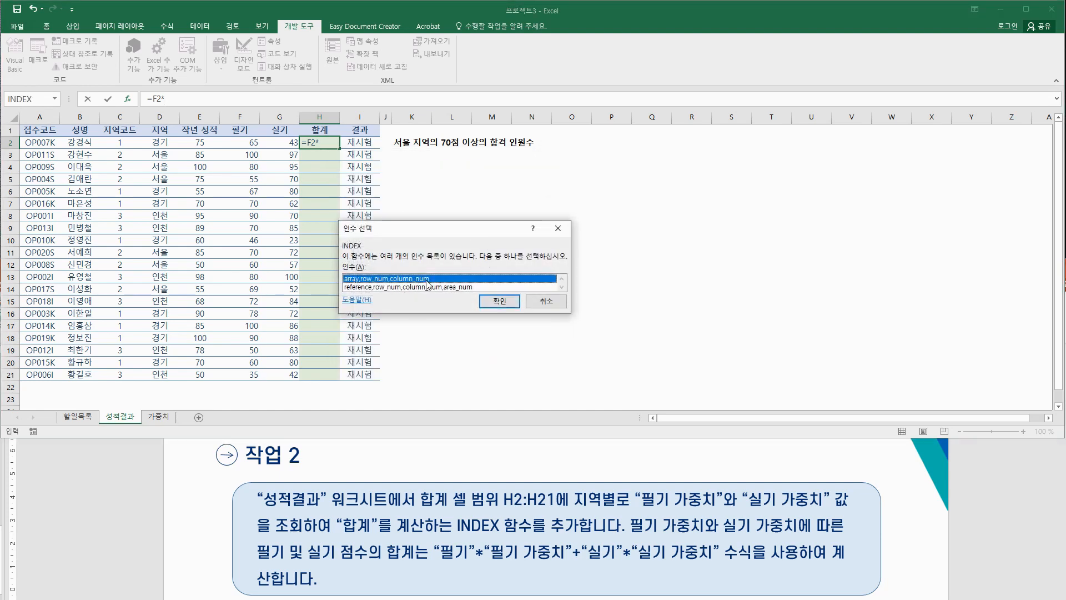
Step: Use INDEX's array form with Array set to the absolute range 가중치!$C$2:$C$4
left_click(515, 302)
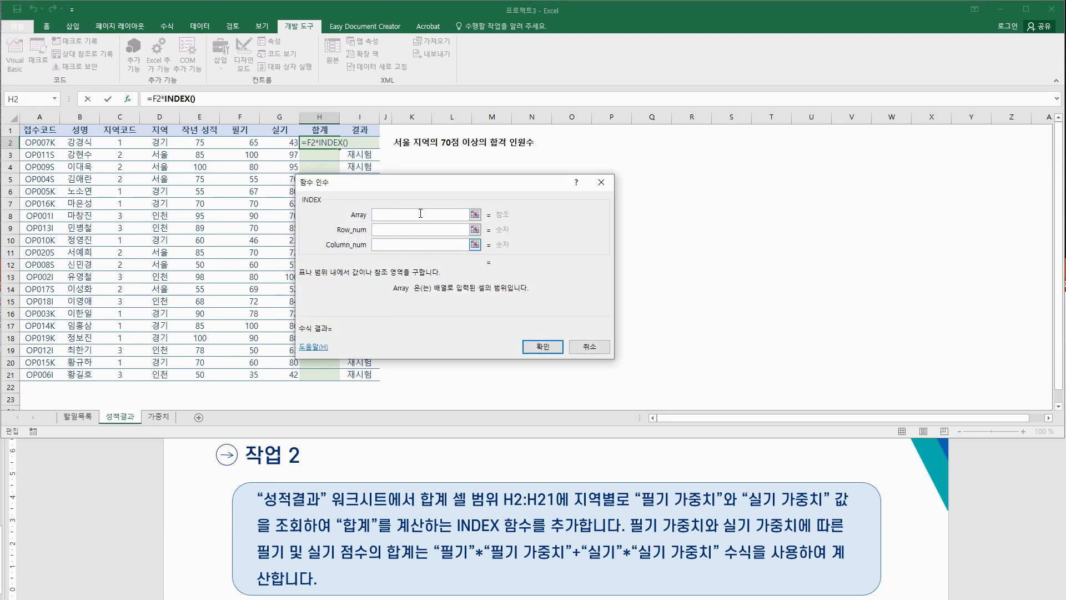
left_click_drag(396, 181, 521, 193)
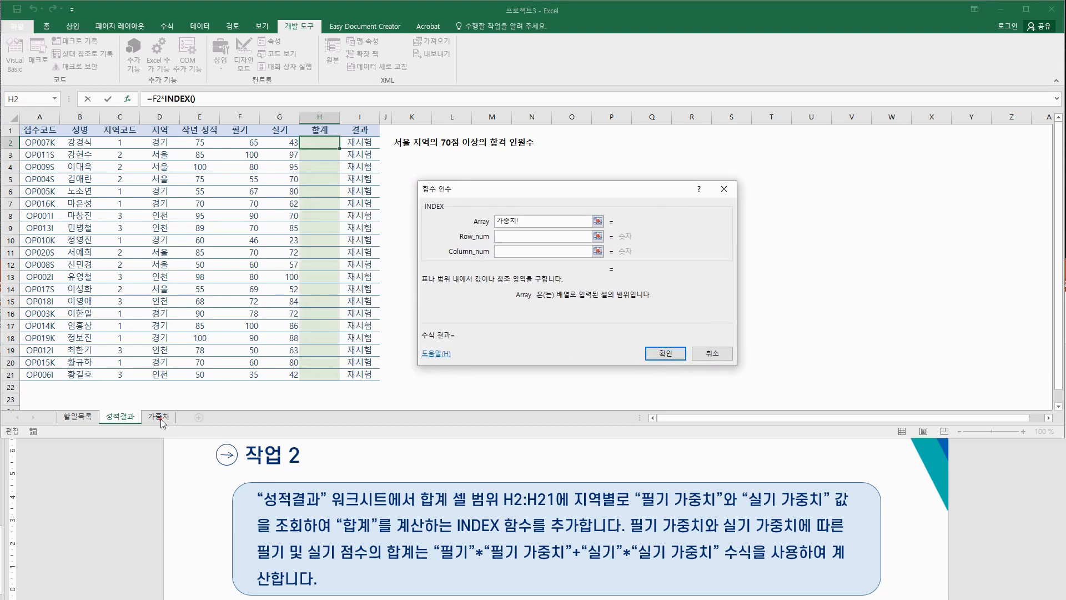
left_click(159, 416)
left_click_drag(138, 143, 140, 168)
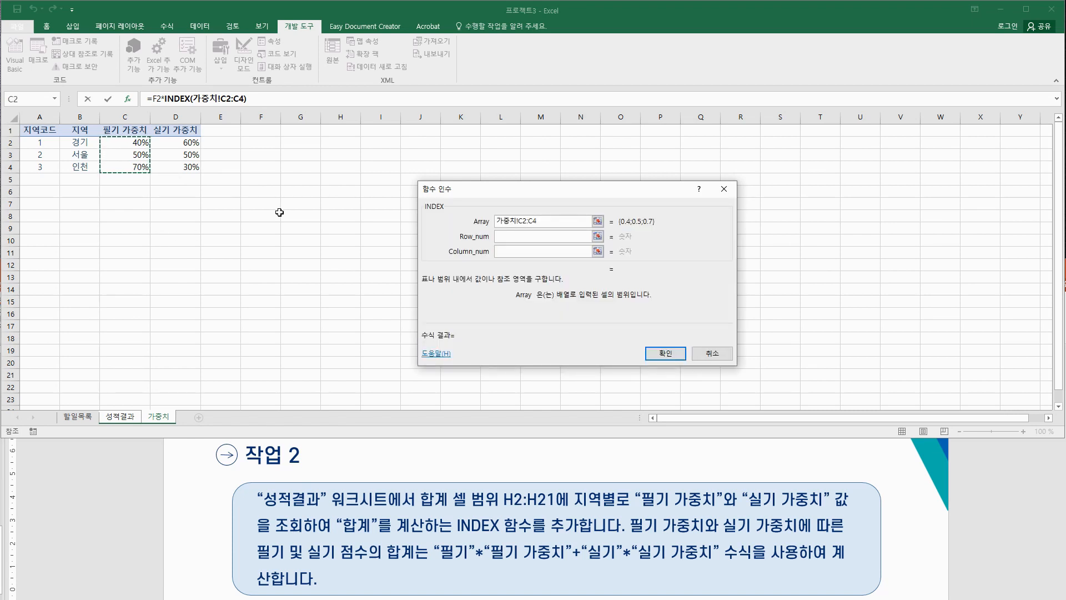
left_click(520, 221)
type("$")
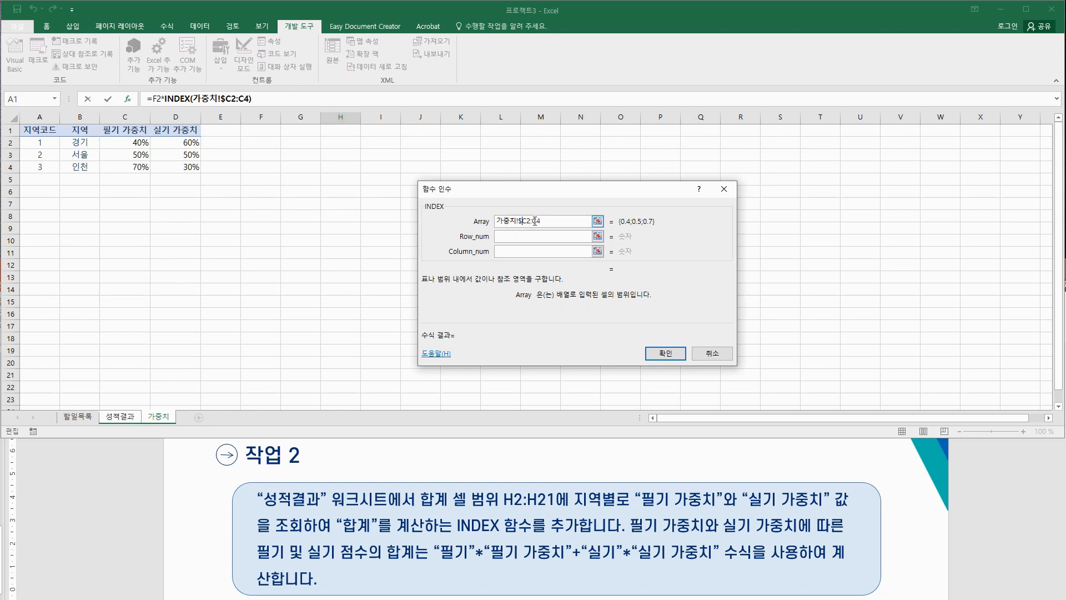
left_click(528, 221)
type("$")
left_click(537, 221)
type("$")
left_click(544, 221)
type("$C$")
Step: Set Row_num to C2 and Column_num to 1, then append + to the formula
left_click(552, 237)
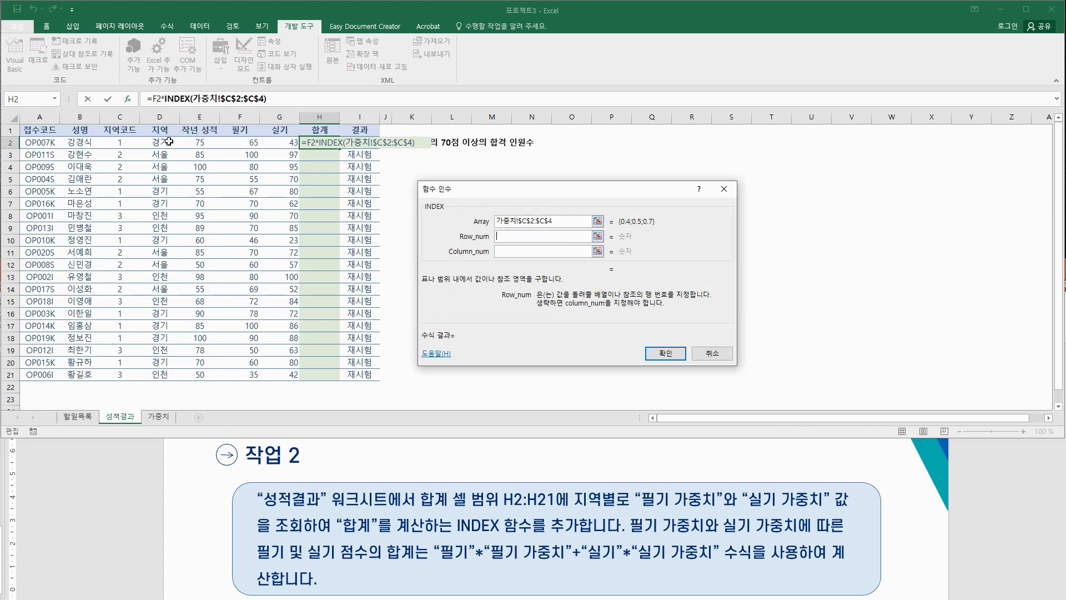
left_click(122, 143)
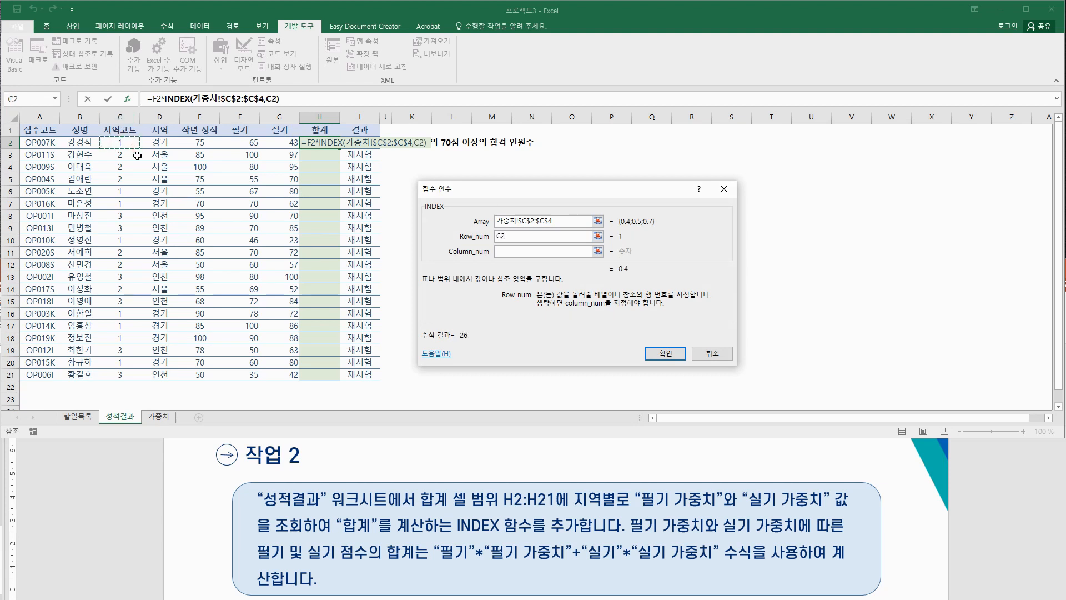
left_click(520, 253)
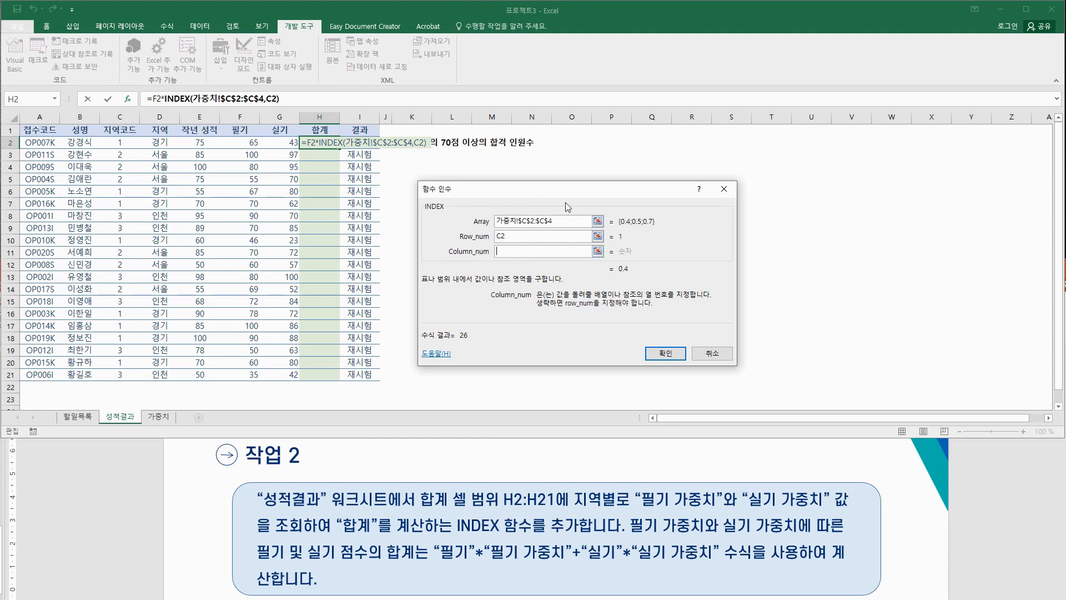
type("1")
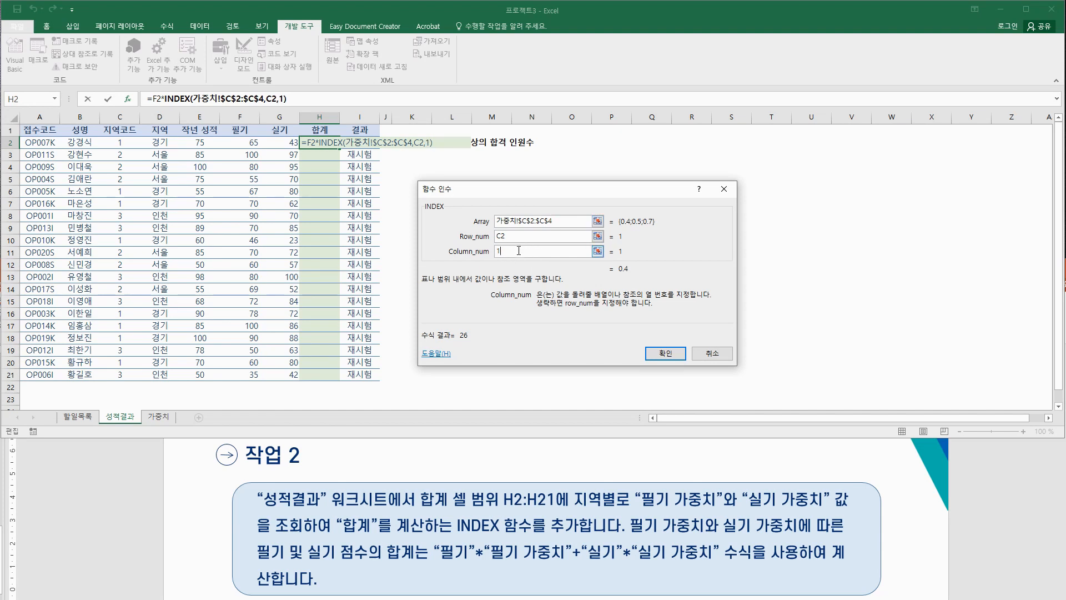
left_click(500, 236)
left_click(300, 98)
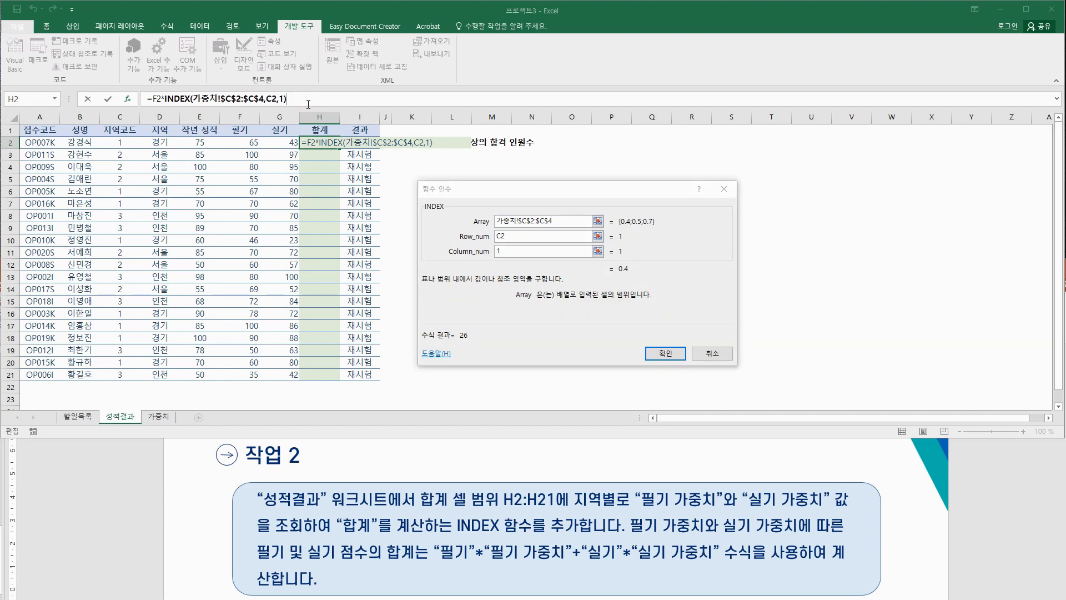
type("+")
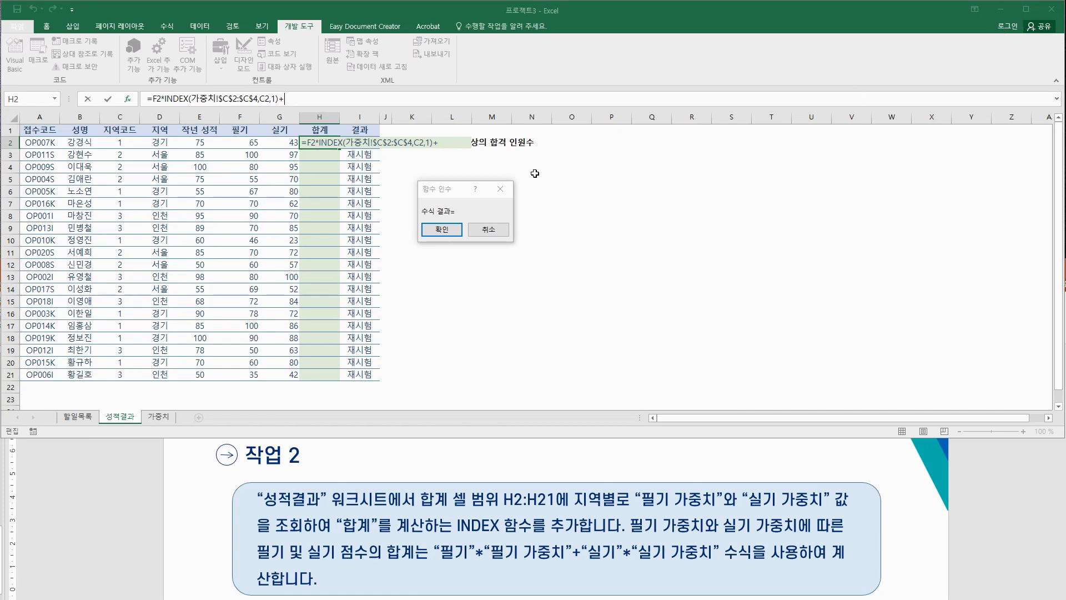
Step: Add G2* to the formula and insert a second INDEX function
left_click(281, 145)
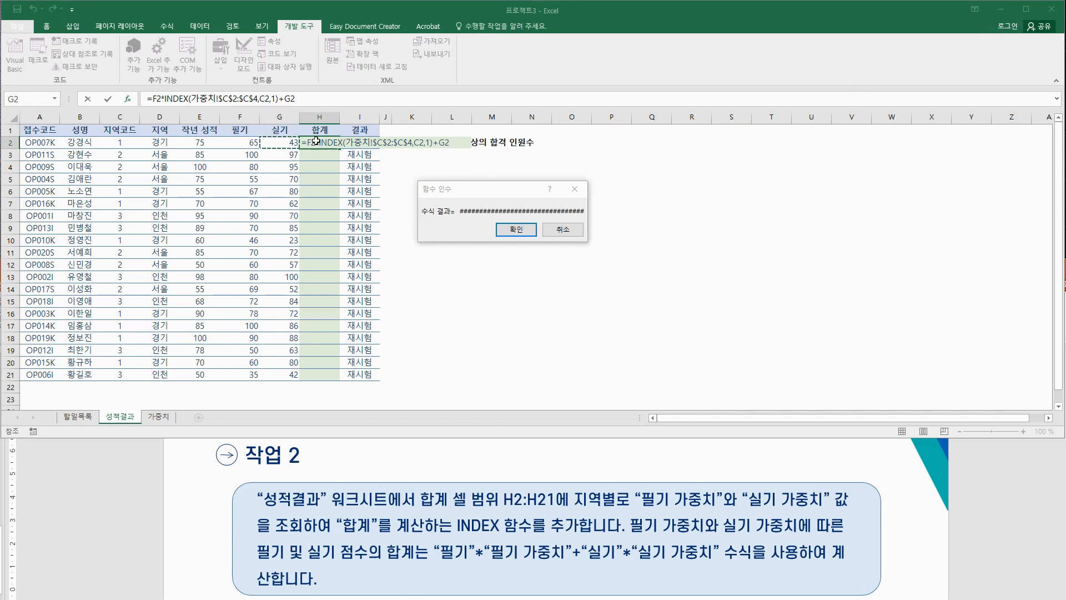
left_click(315, 101)
type("*")
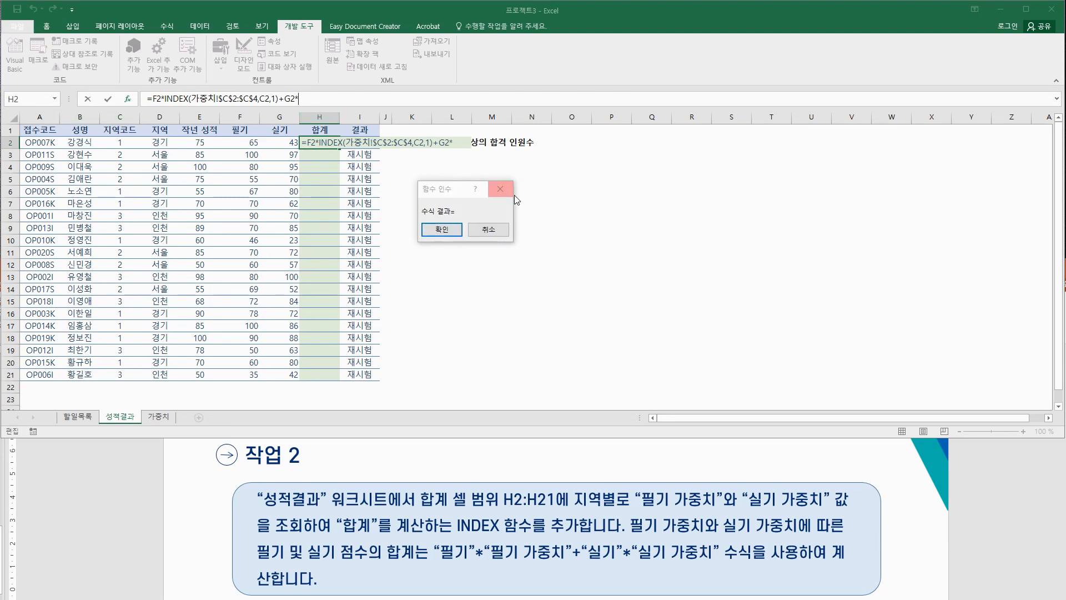
left_click(56, 99)
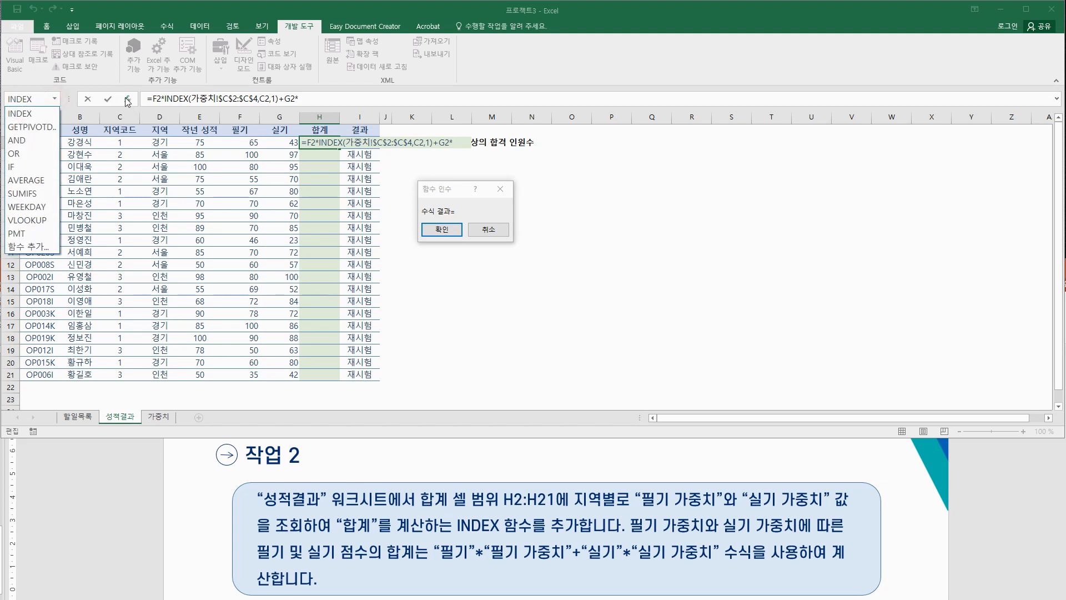
left_click(31, 115)
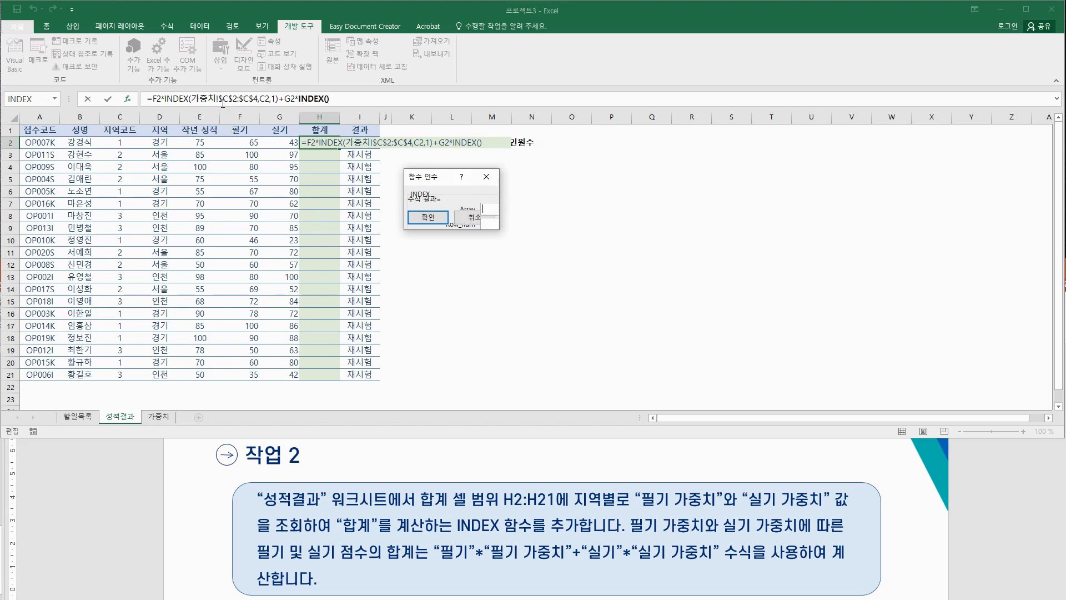
Step: Set the second INDEX array to the absolute range 가중치!$D$2:$D$4
left_click(161, 416)
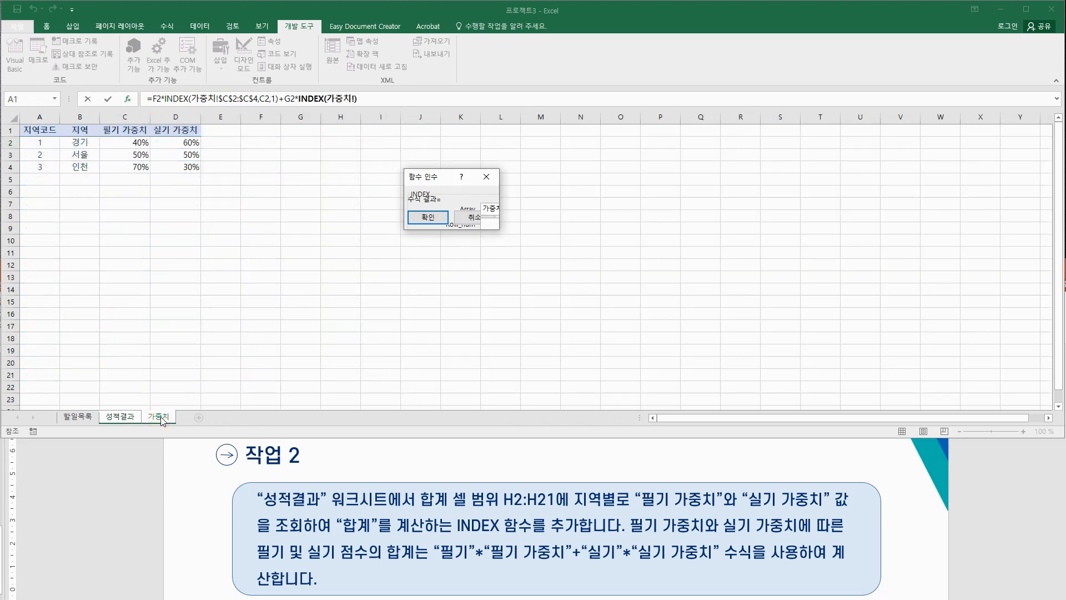
left_click_drag(176, 143, 190, 168)
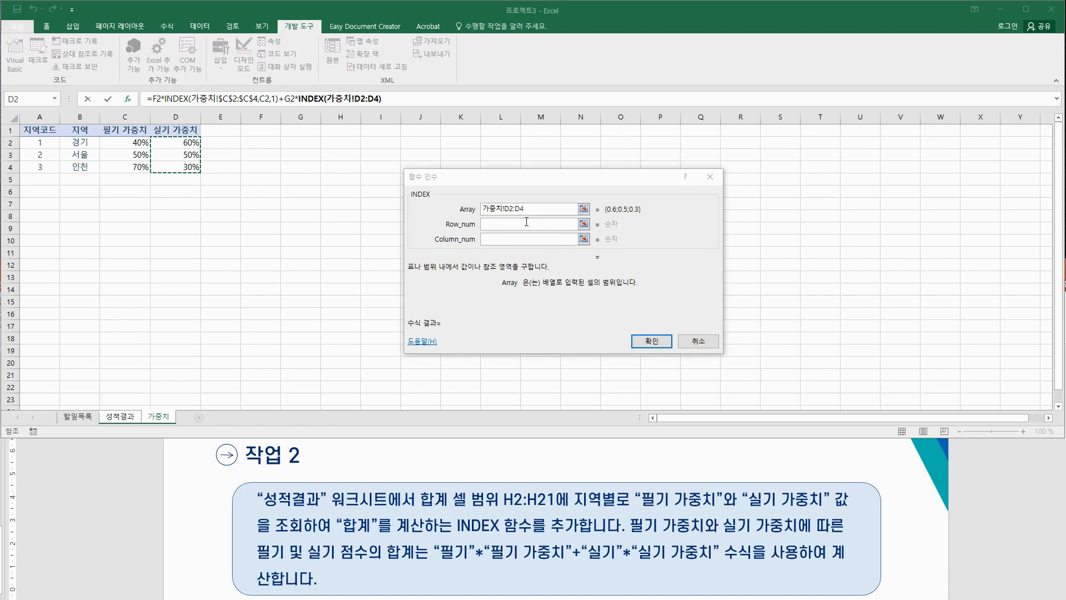
left_click(533, 207)
key("Left")
key("Left")
key("Left")
key("Left")
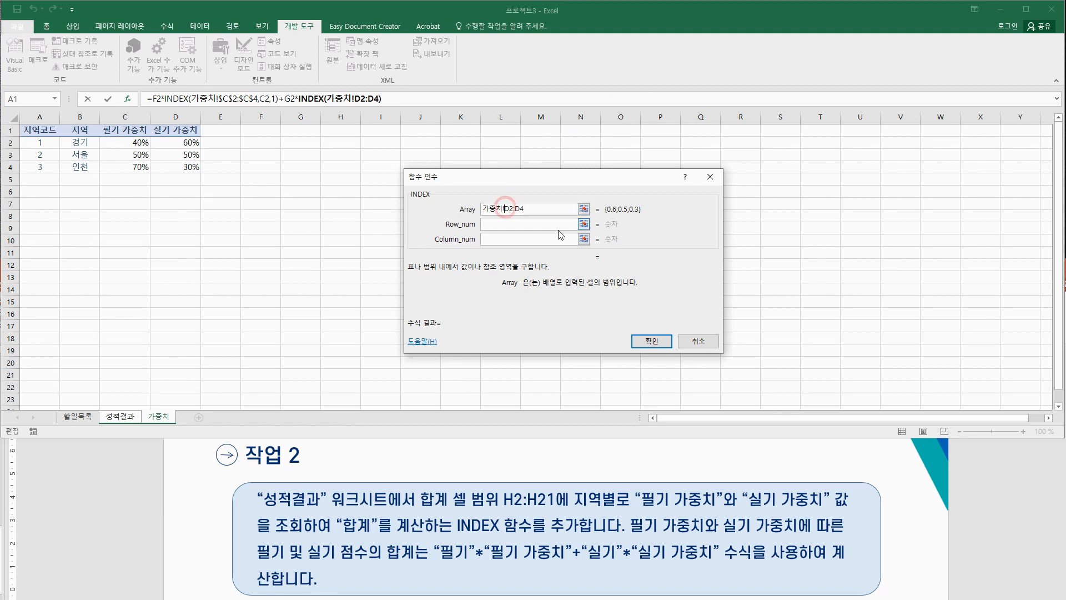
type("$")
left_click(512, 207)
type("$")
left_click(522, 208)
type("$")
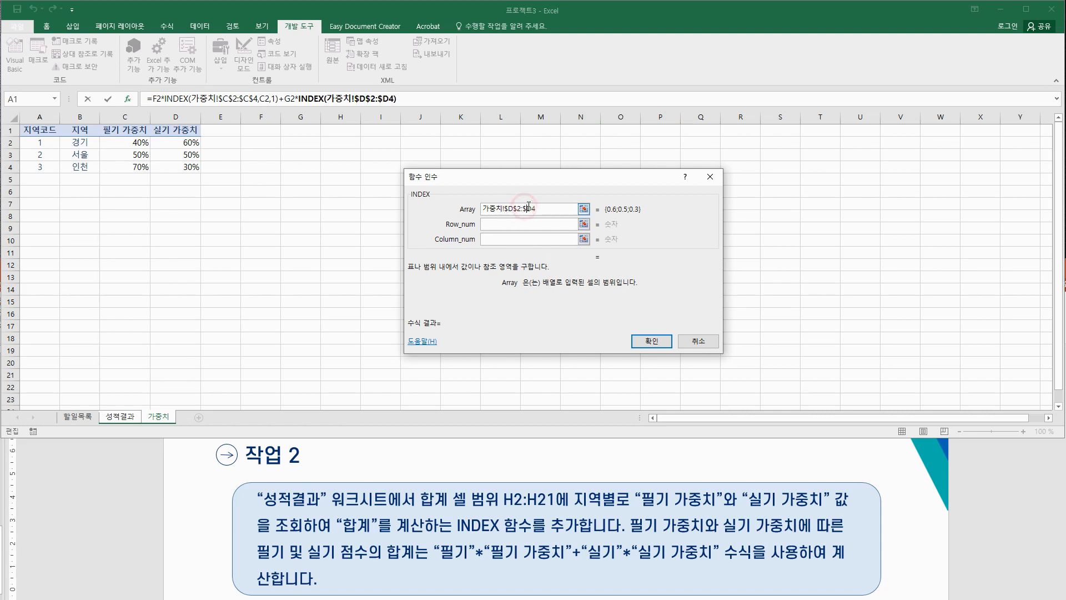
left_click(530, 208)
type("$")
Step: Set Row_num to C2 and Column_num to 1, and confirm the function
left_click(510, 224)
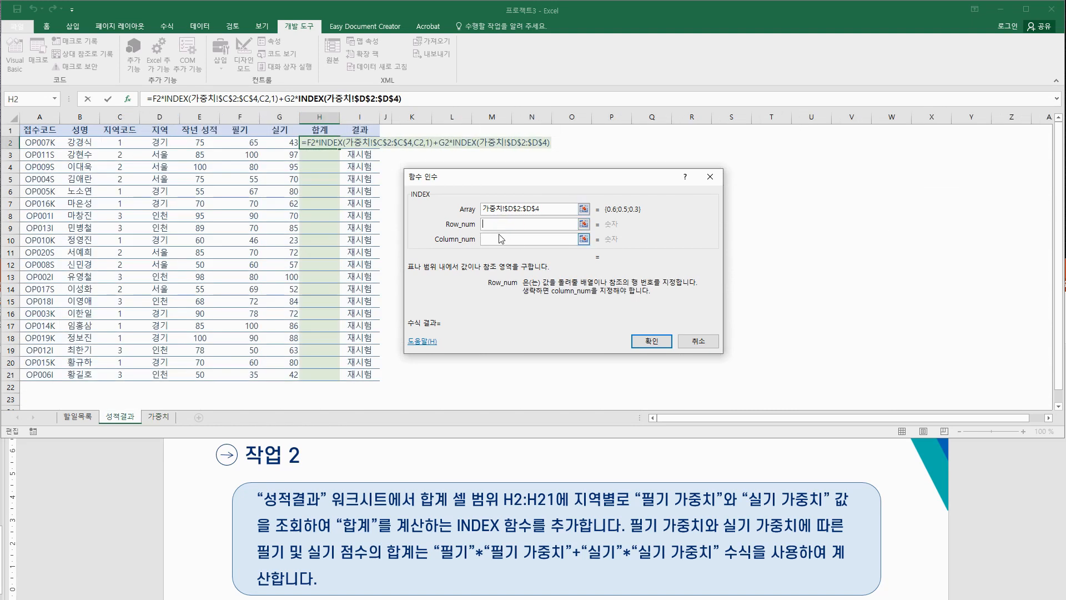
left_click(124, 143)
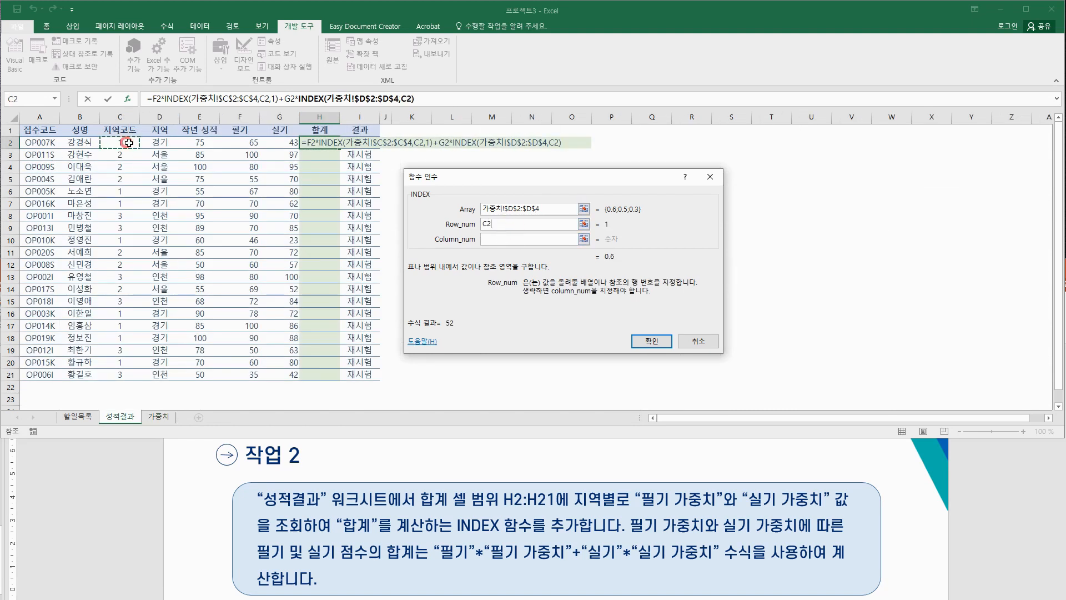
left_click(502, 239)
type("1")
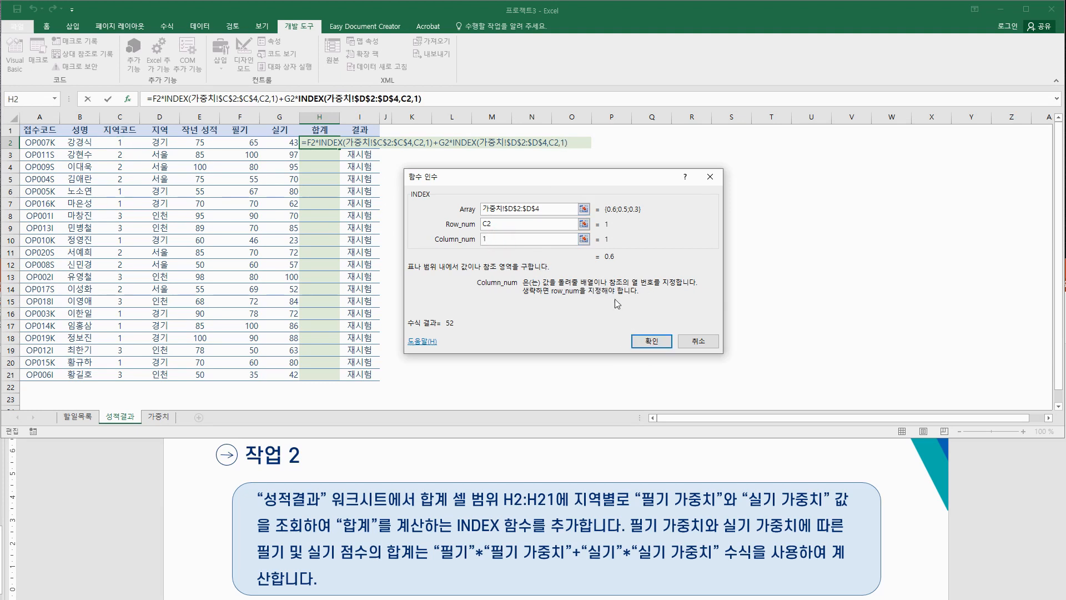
left_click(662, 342)
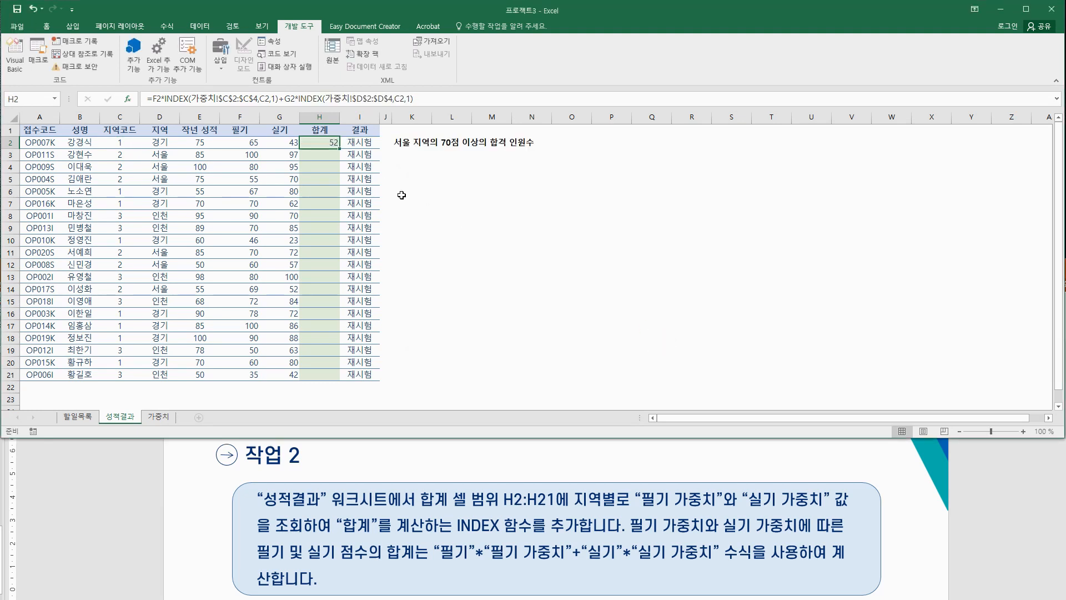
Step: Copy H2's weighted-total formula down to H21 and check the I2 and H2 formulas
double_click(339, 147)
left_click(476, 206)
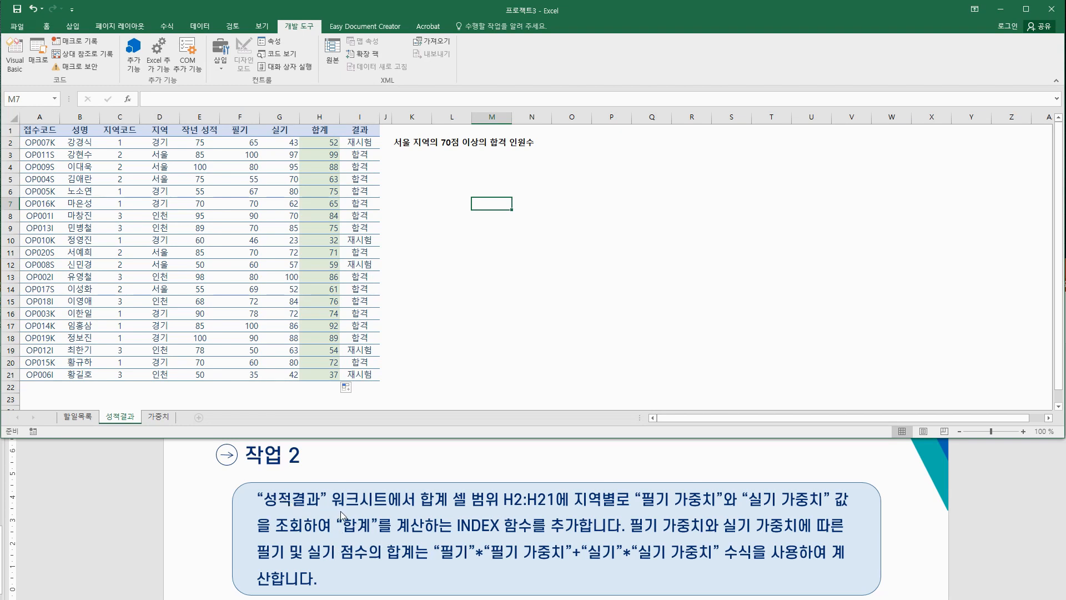
left_click(361, 143)
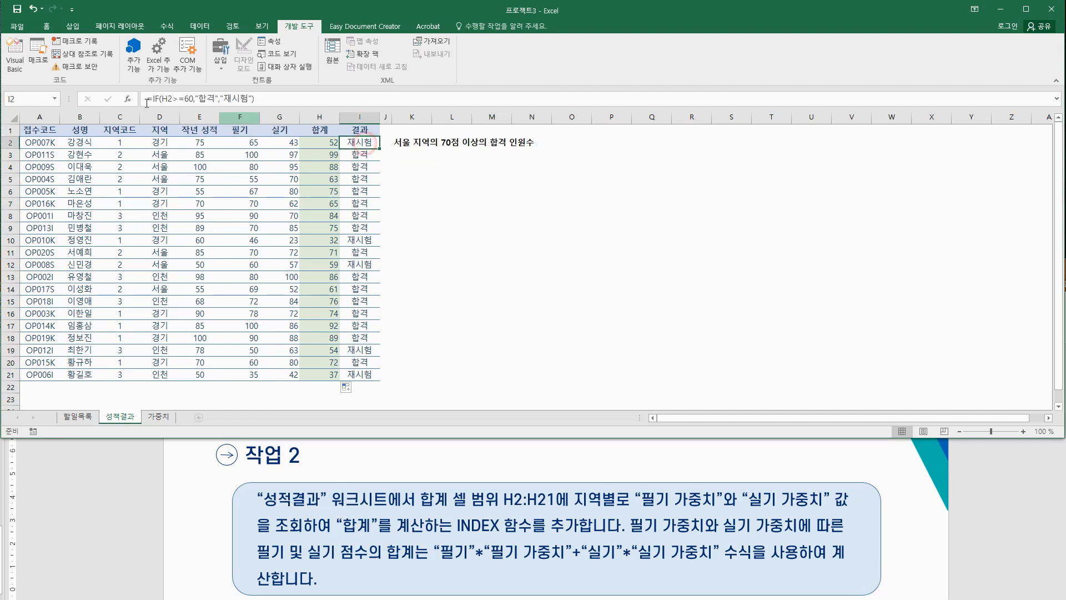
left_click(325, 143)
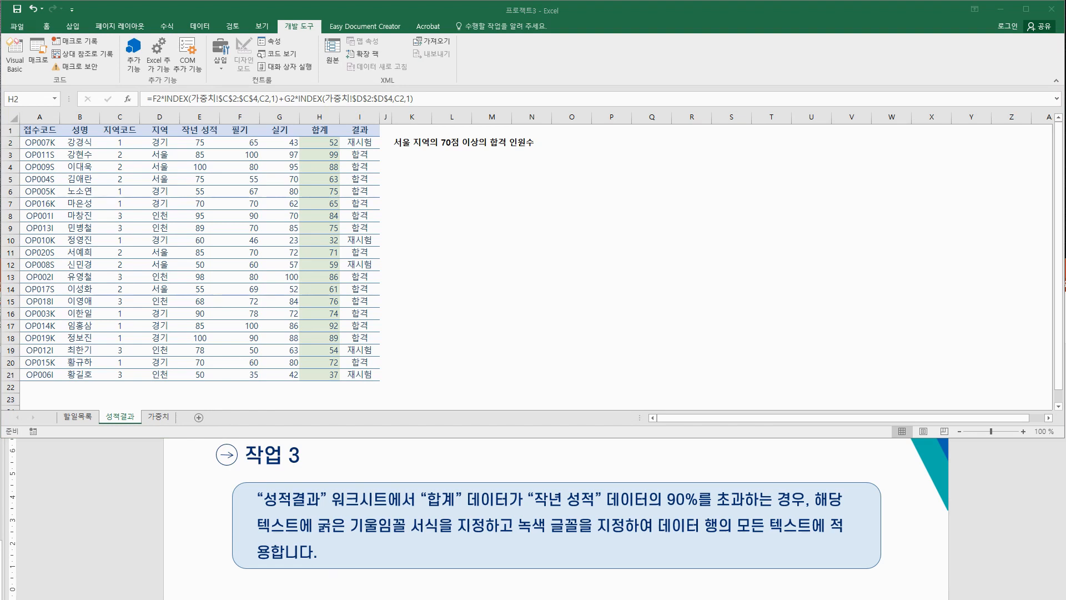
left_click_drag(422, 509, 772, 506)
left_click_drag(812, 477, 791, 519)
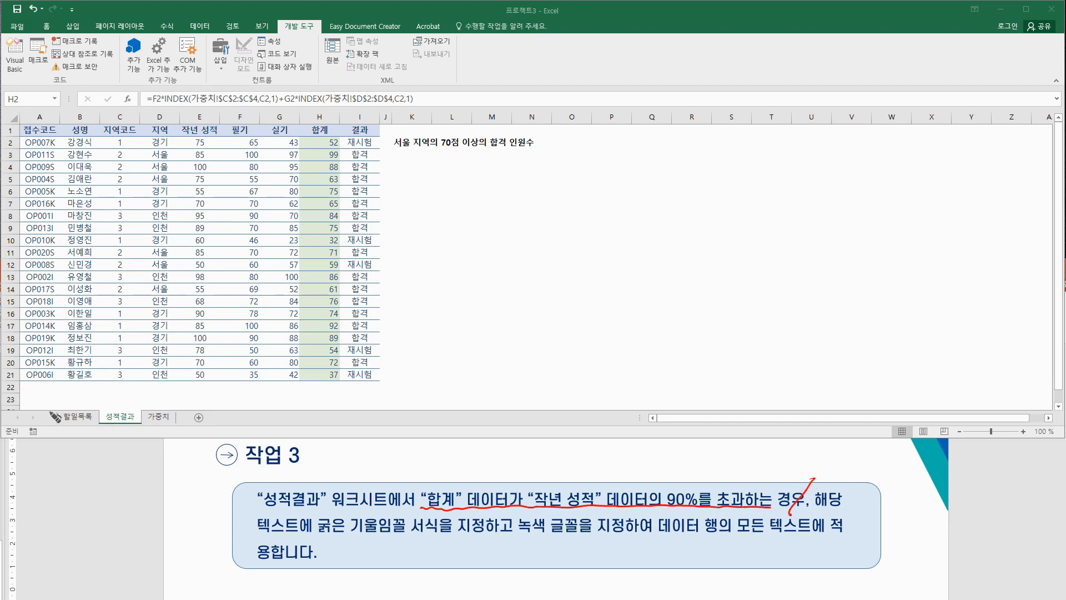
left_click_drag(331, 123, 312, 117)
left_click_drag(444, 459, 454, 476)
left_click_drag(444, 468, 477, 473)
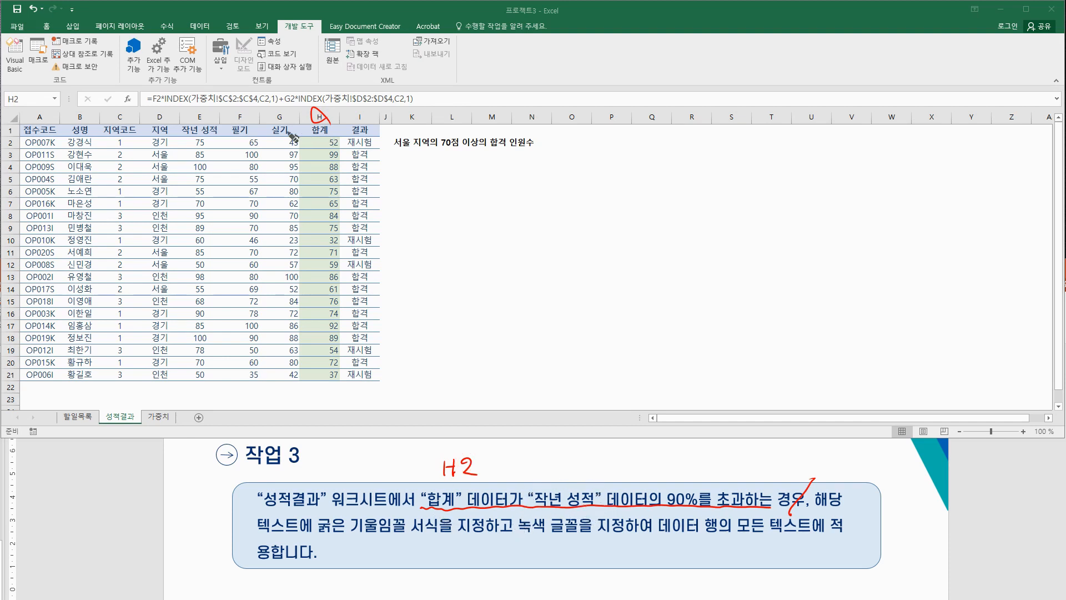
left_click_drag(206, 121, 204, 112)
mouse_move(525, 459)
left_mouse_down()
mouse_move(513, 466)
mouse_move(542, 475)
left_mouse_up()
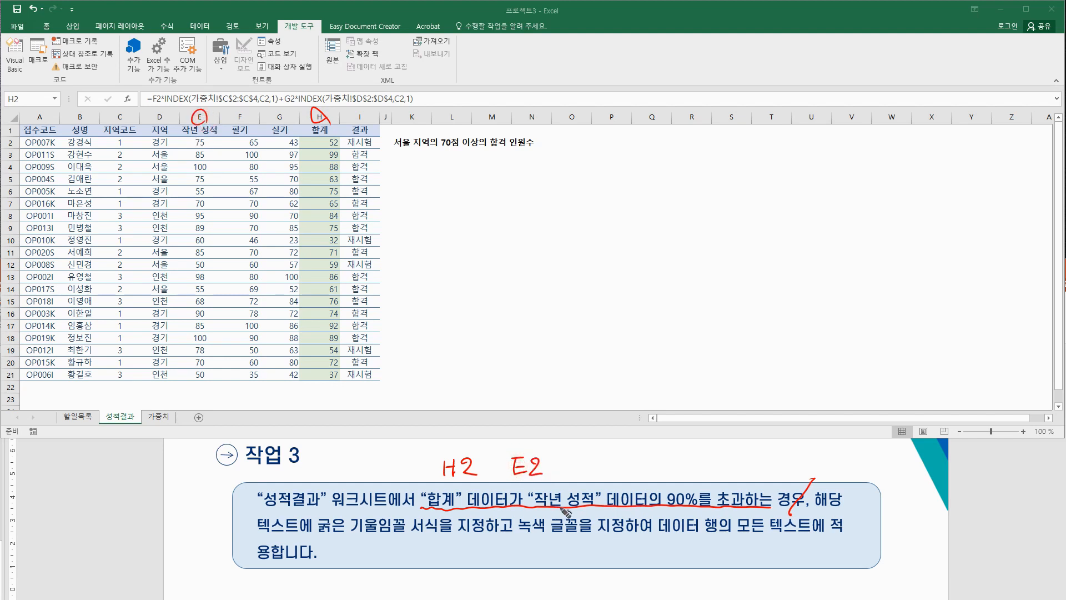
left_click(691, 507)
mouse_move(690, 507)
left_mouse_down()
mouse_move(714, 489)
mouse_move(690, 508)
left_mouse_up()
left_click_drag(558, 460, 553, 473)
left_click_drag(549, 462, 561, 466)
left_click_drag(574, 456, 577, 473)
mouse_move(587, 459)
left_mouse_down()
mouse_move(585, 468)
mouse_move(588, 460)
left_mouse_up()
left_click_drag(598, 449, 607, 472)
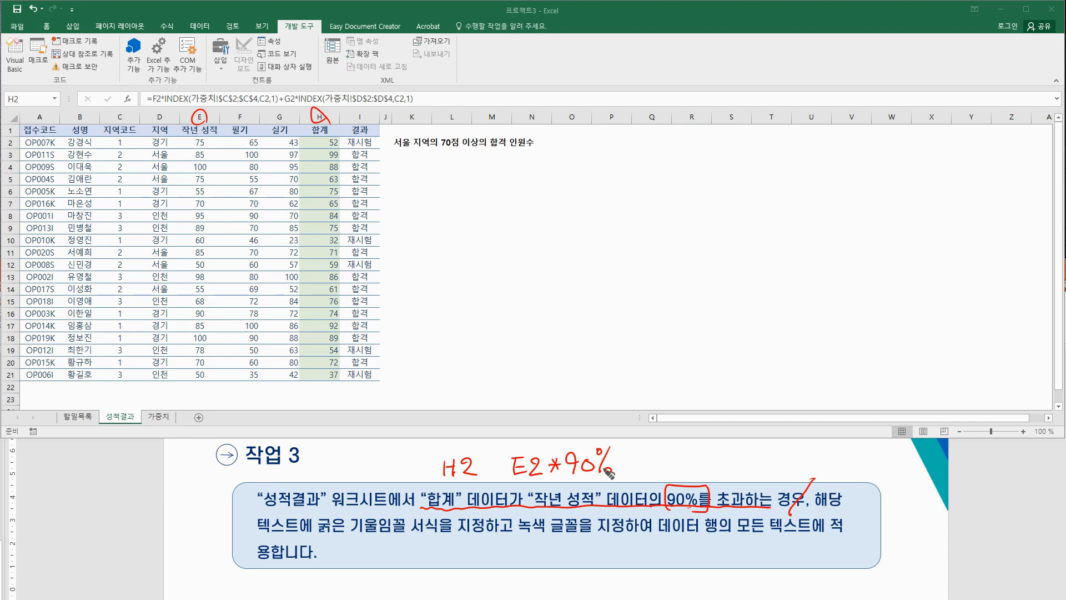
mouse_move(715, 508)
left_mouse_down()
mouse_move(757, 489)
mouse_move(728, 508)
left_mouse_up()
left_click_drag(487, 457, 484, 478)
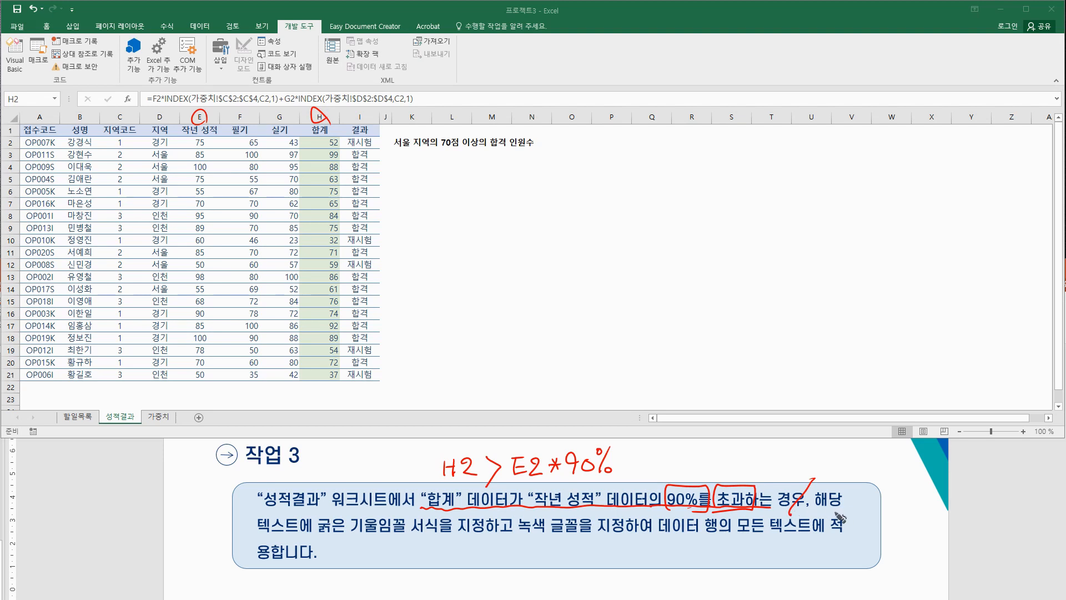
left_click_drag(310, 536, 433, 534)
left_click_drag(514, 534, 585, 534)
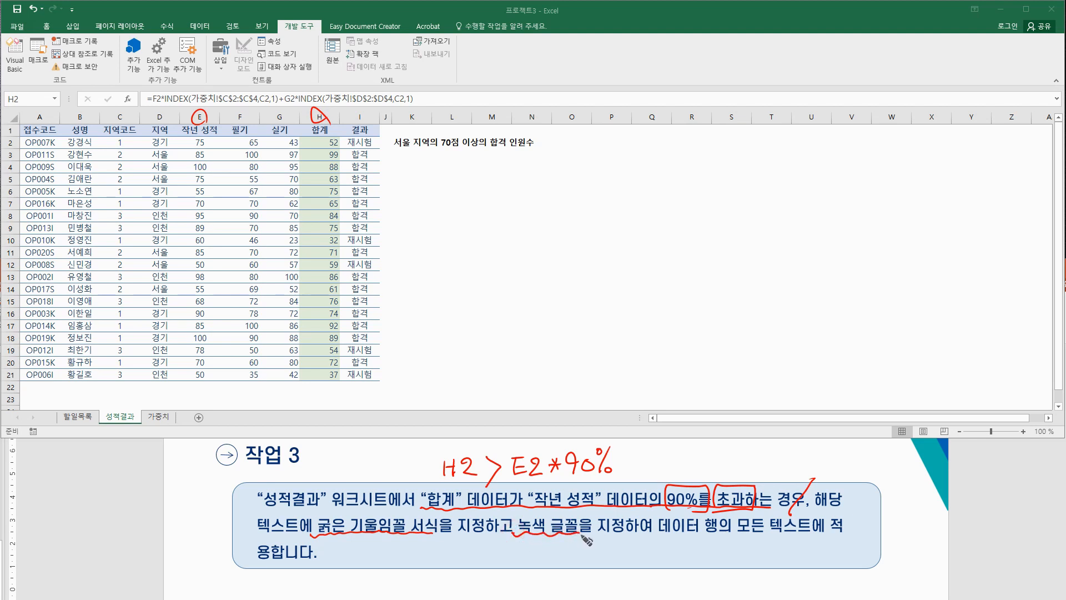
mouse_move(312, 537)
left_mouse_down()
mouse_move(315, 514)
mouse_move(400, 511)
mouse_move(408, 528)
left_mouse_up()
mouse_move(514, 538)
left_mouse_down()
mouse_move(512, 516)
mouse_move(577, 515)
mouse_move(578, 534)
left_mouse_up()
left_click_drag(409, 537, 415, 550)
left_click(423, 549)
left_click_drag(522, 534, 537, 547)
left_click(539, 545)
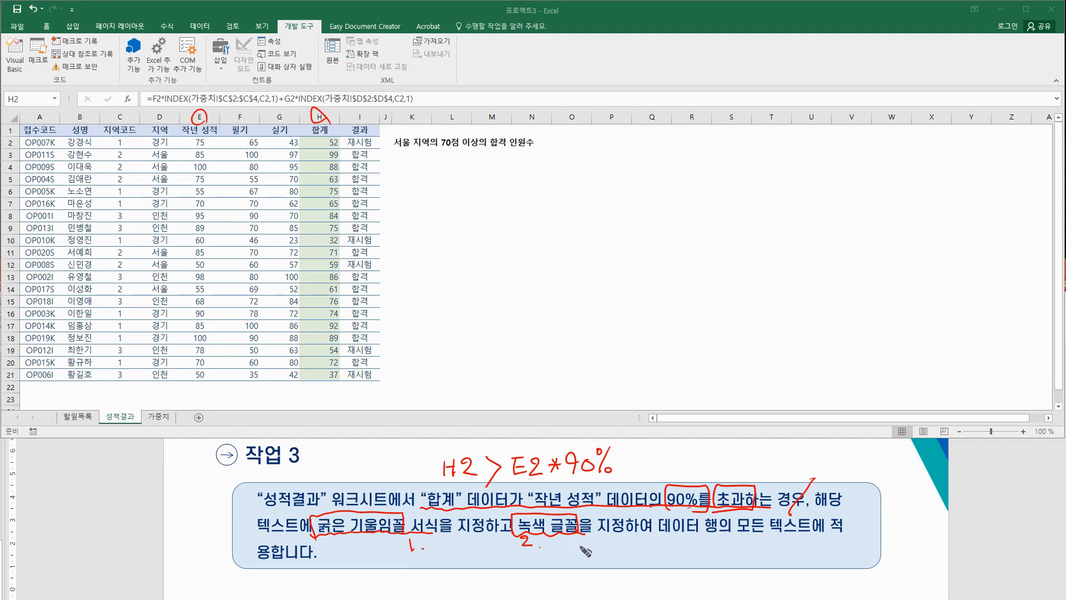
left_click_drag(574, 544, 574, 554)
left_click_drag(579, 548, 584, 557)
left_click_drag(586, 547, 596, 550)
mouse_move(595, 545)
left_mouse_down()
mouse_move(596, 558)
mouse_move(592, 547)
mouse_move(555, 556)
left_mouse_up()
left_click_drag(560, 550, 561, 561)
left_click_drag(556, 562, 572, 554)
left_click_drag(576, 552, 583, 549)
mouse_move(596, 553)
left_mouse_down()
mouse_move(639, 552)
mouse_move(635, 565)
left_mouse_up()
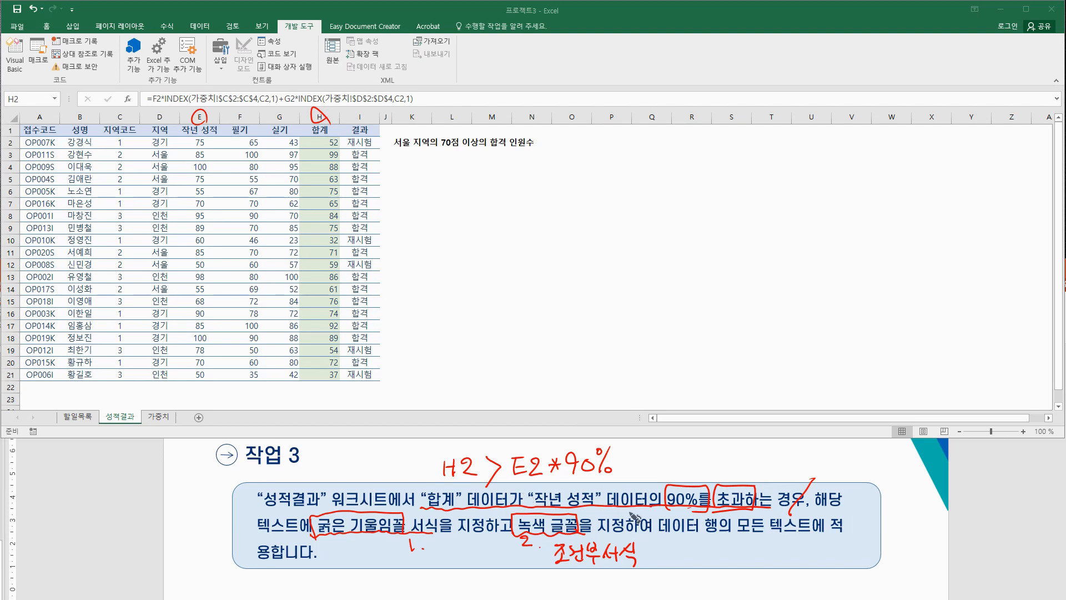
mouse_move(646, 547)
left_mouse_down()
mouse_move(649, 563)
mouse_move(686, 549)
mouse_move(689, 560)
mouse_move(687, 549)
mouse_move(666, 552)
mouse_move(724, 563)
mouse_move(771, 547)
mouse_move(784, 561)
mouse_move(800, 547)
mouse_move(810, 567)
mouse_move(849, 544)
mouse_move(868, 562)
mouse_move(877, 547)
mouse_move(880, 563)
mouse_move(900, 536)
mouse_move(891, 560)
mouse_move(912, 553)
mouse_move(924, 562)
mouse_move(941, 541)
mouse_move(930, 558)
mouse_move(938, 553)
left_mouse_up()
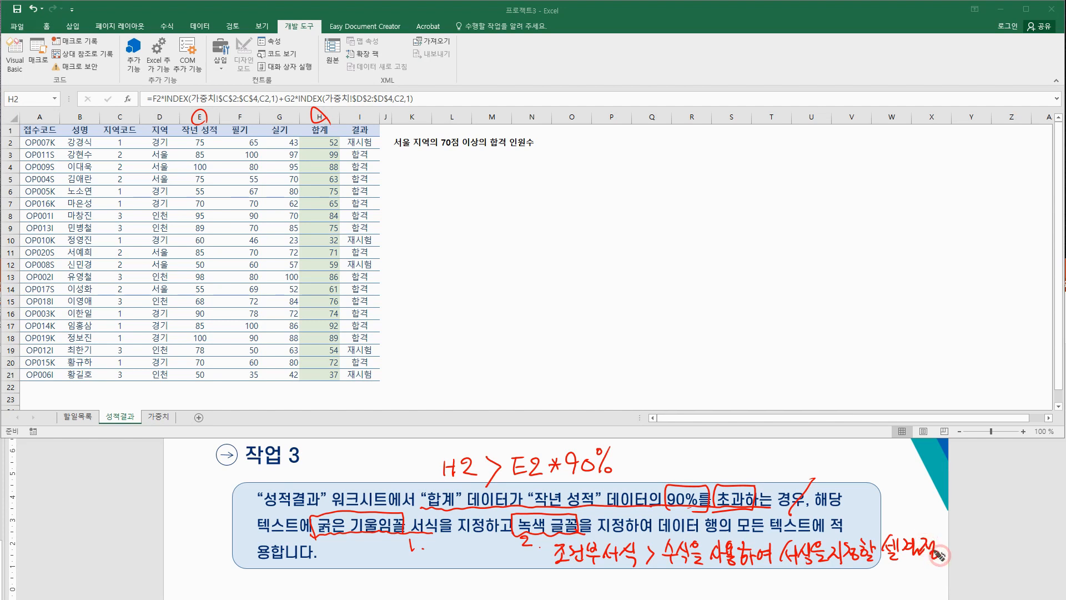
right_click(611, 460)
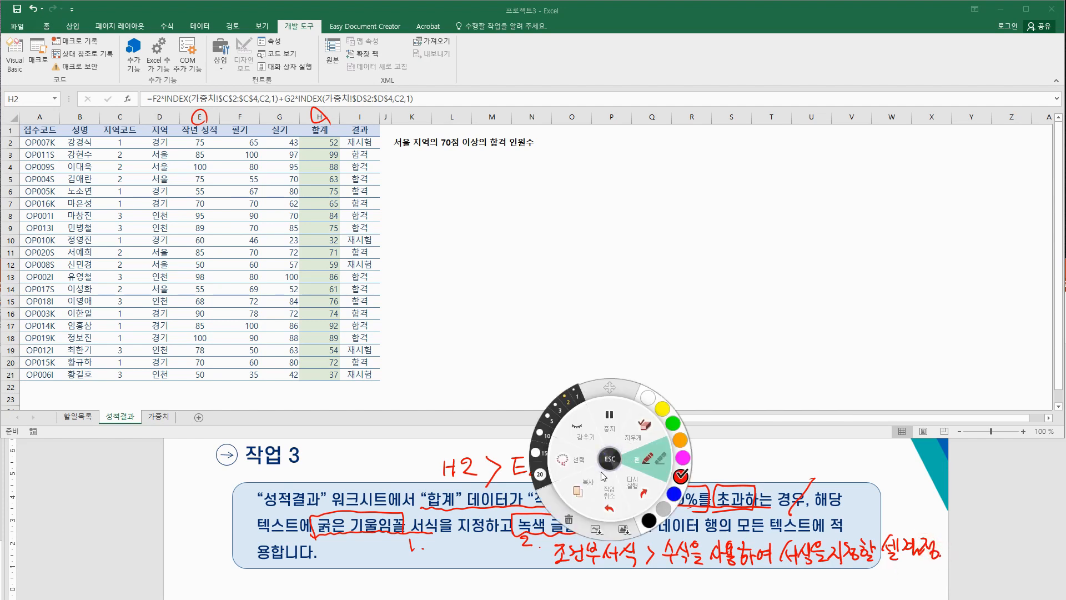
left_click(610, 460)
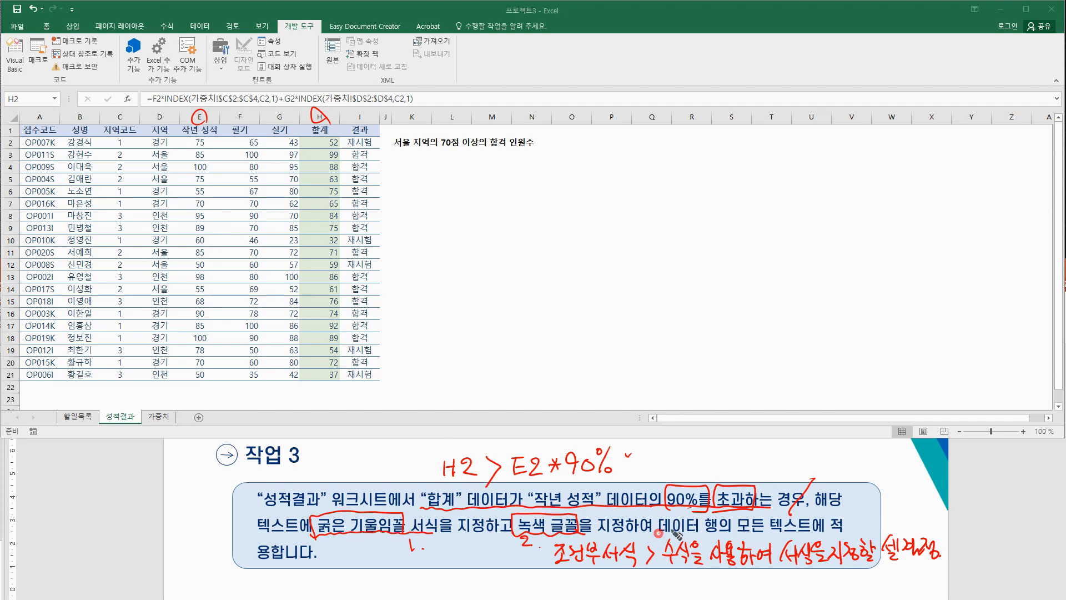
left_click_drag(736, 530, 816, 529)
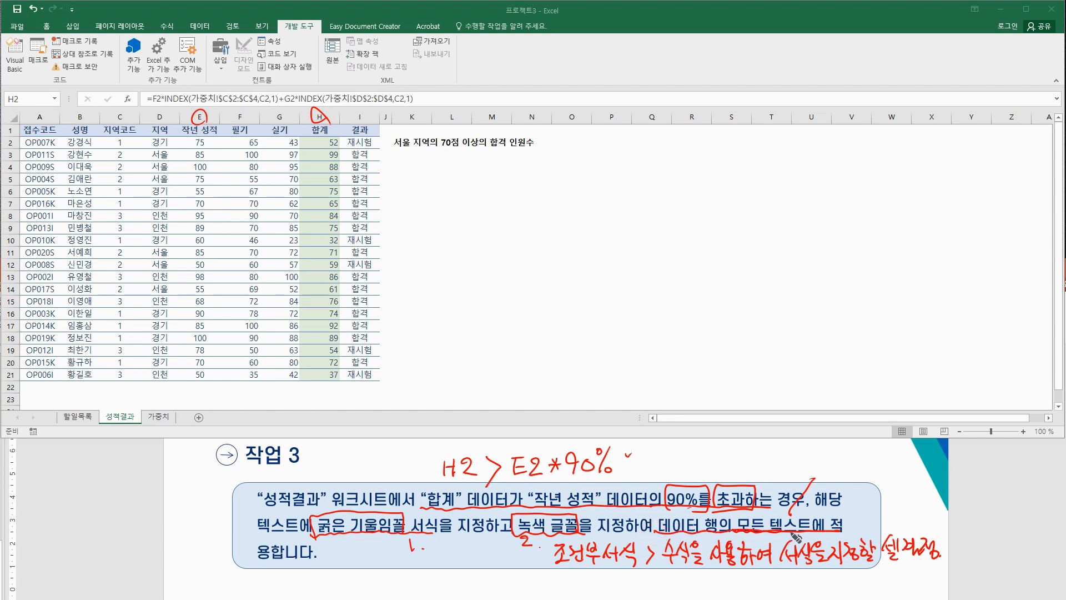
mouse_move(660, 534)
left_mouse_down()
mouse_move(804, 518)
mouse_move(827, 537)
mouse_move(870, 496)
left_mouse_up()
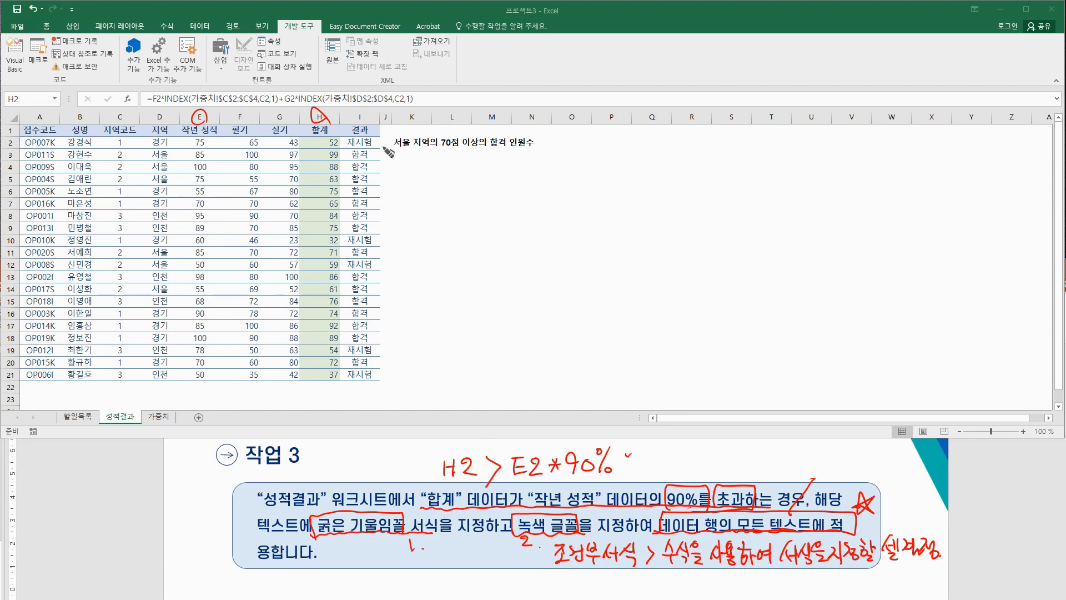
mouse_move(336, 151)
left_mouse_down()
mouse_move(342, 138)
mouse_move(318, 145)
left_mouse_up()
mouse_move(208, 148)
left_mouse_down()
mouse_move(193, 145)
mouse_move(199, 134)
mouse_move(242, 151)
mouse_move(286, 151)
left_mouse_up()
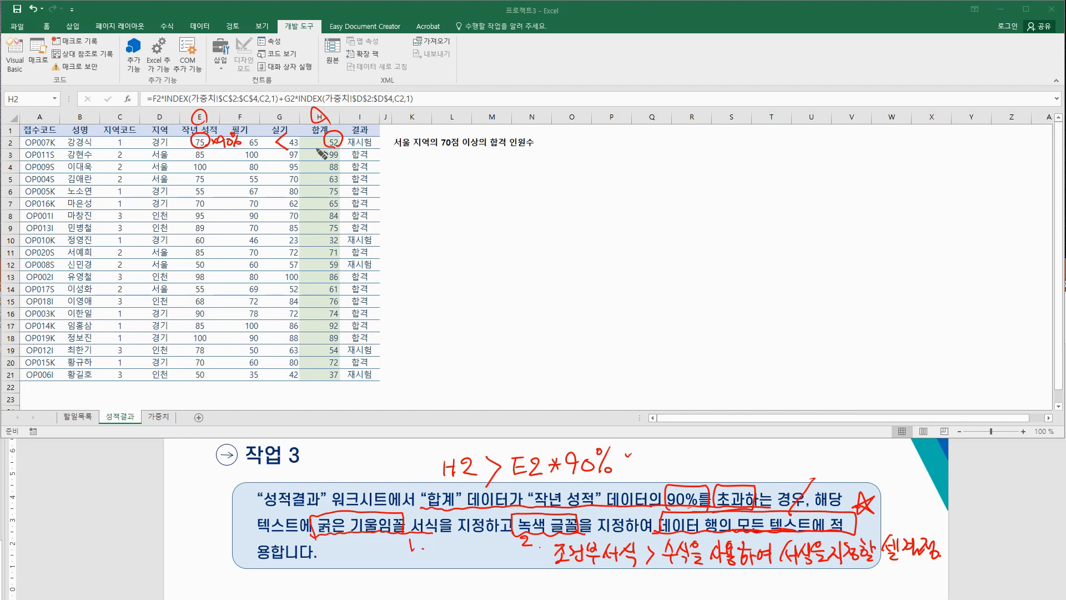
mouse_move(340, 145)
left_mouse_down()
mouse_move(301, 149)
mouse_move(372, 136)
mouse_move(383, 154)
mouse_move(353, 152)
mouse_move(376, 135)
mouse_move(351, 150)
left_mouse_up()
mouse_move(27, 141)
left_mouse_down()
mouse_move(21, 149)
mouse_move(380, 148)
mouse_move(104, 137)
mouse_move(12, 160)
mouse_move(60, 143)
left_mouse_up()
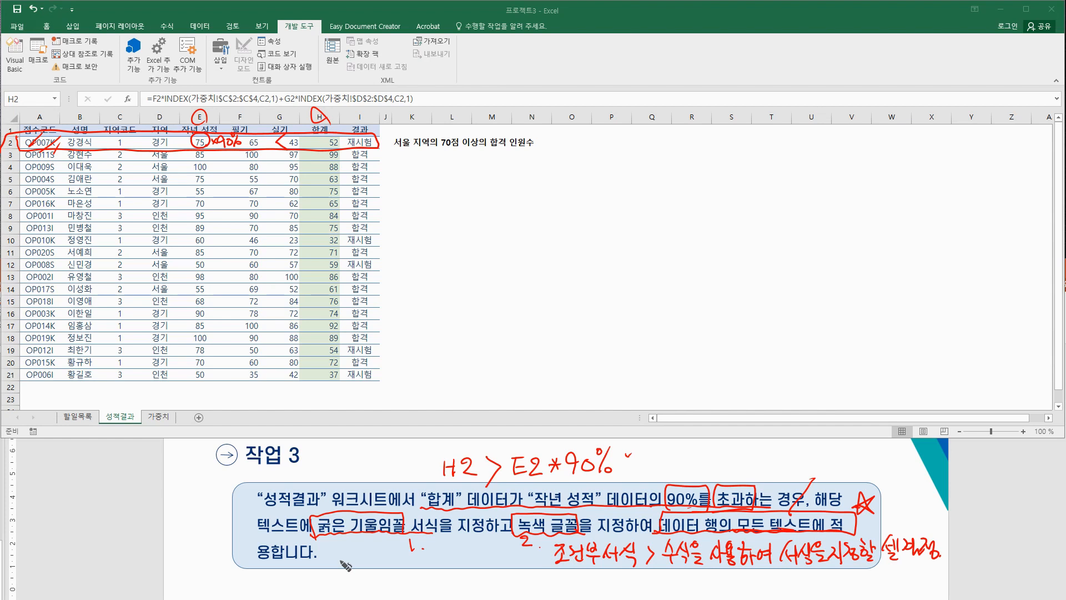
mouse_move(77, 143)
left_mouse_down()
mouse_move(377, 147)
mouse_move(184, 137)
mouse_move(361, 141)
left_mouse_up()
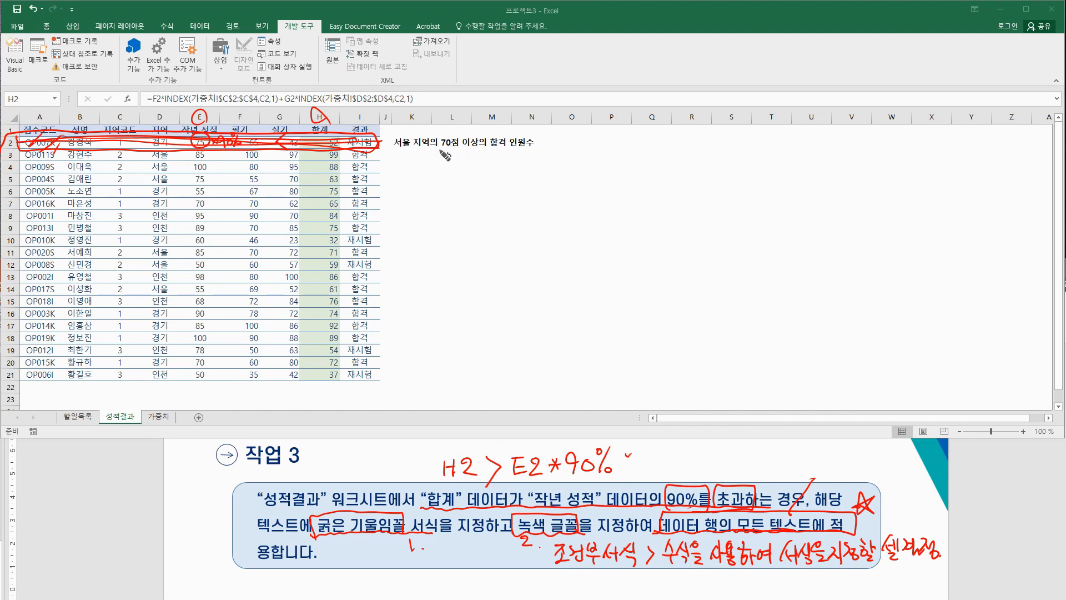
mouse_move(462, 192)
left_mouse_down()
mouse_move(525, 201)
mouse_move(555, 188)
left_mouse_up()
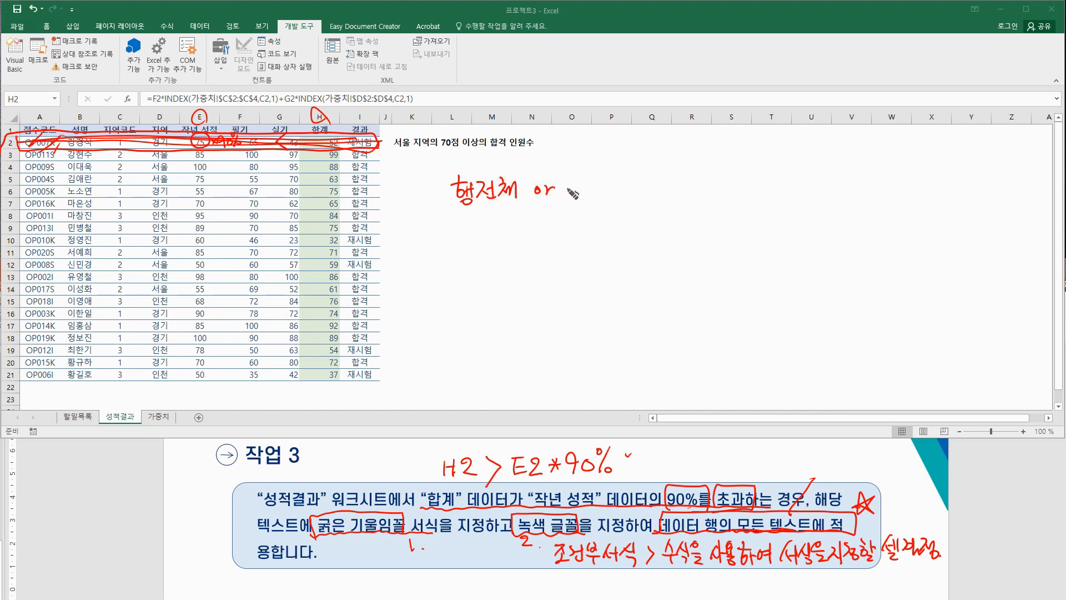
mouse_move(581, 183)
left_mouse_down()
mouse_move(639, 184)
mouse_move(644, 197)
mouse_move(680, 179)
mouse_move(694, 200)
mouse_move(701, 173)
mouse_move(733, 195)
mouse_move(747, 177)
mouse_move(762, 185)
left_mouse_up()
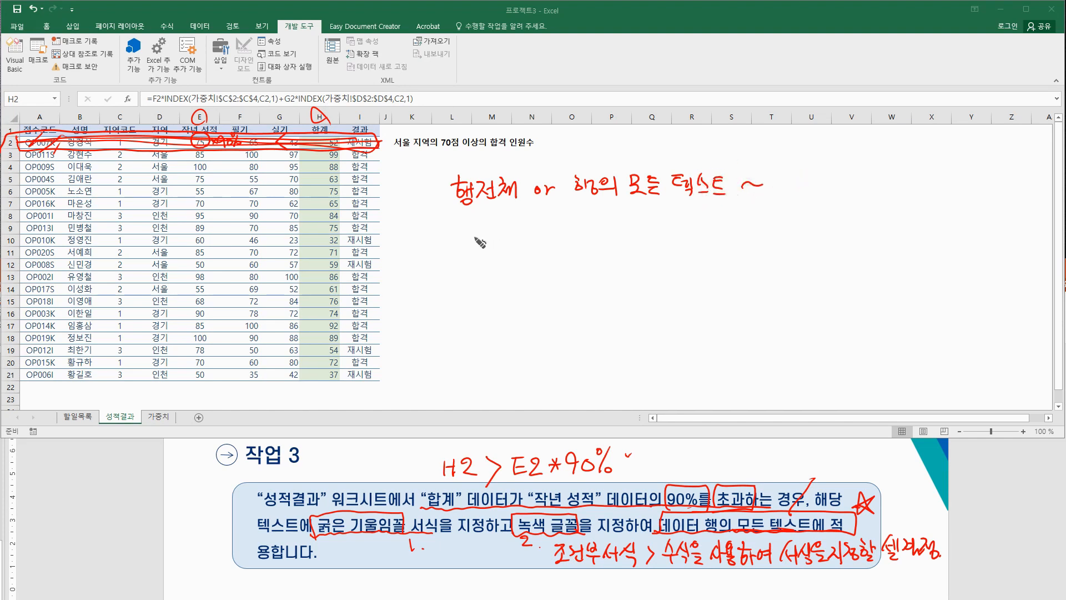
mouse_move(479, 237)
left_mouse_down()
mouse_move(554, 224)
mouse_move(586, 243)
mouse_move(627, 229)
mouse_move(633, 243)
mouse_move(642, 224)
mouse_move(654, 243)
mouse_move(692, 233)
left_mouse_up()
mouse_move(676, 237)
left_mouse_down()
mouse_move(715, 239)
mouse_move(722, 224)
mouse_move(732, 240)
mouse_move(732, 224)
mouse_move(739, 244)
mouse_move(753, 217)
mouse_move(747, 245)
mouse_move(769, 219)
mouse_move(783, 245)
mouse_move(830, 225)
mouse_move(826, 238)
mouse_move(841, 225)
mouse_move(853, 236)
mouse_move(876, 219)
mouse_move(869, 233)
left_mouse_up()
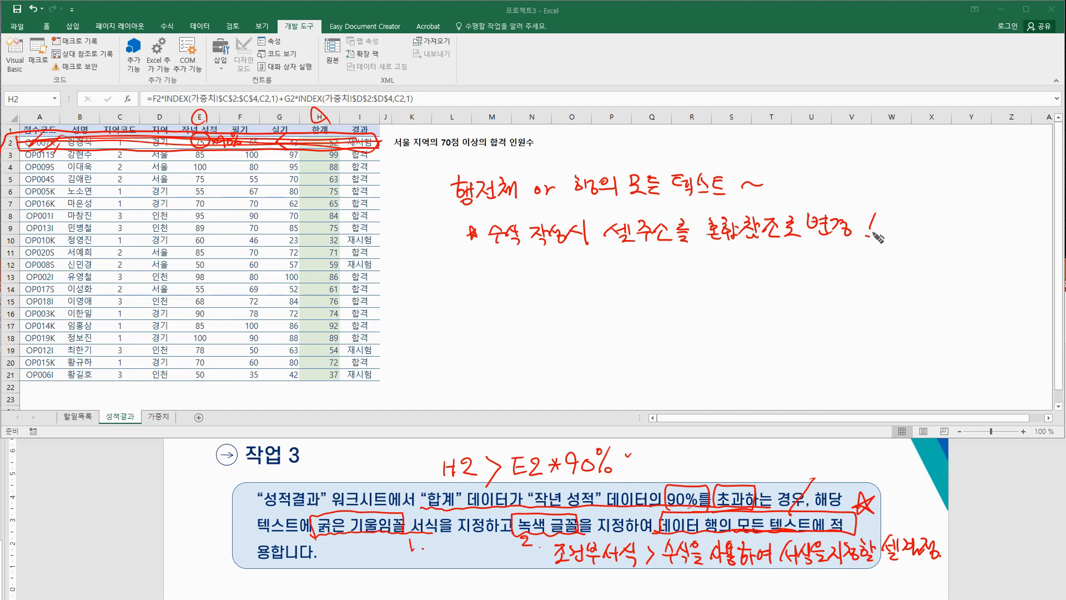
left_click_drag(697, 243, 797, 242)
left_click_drag(727, 261, 741, 253)
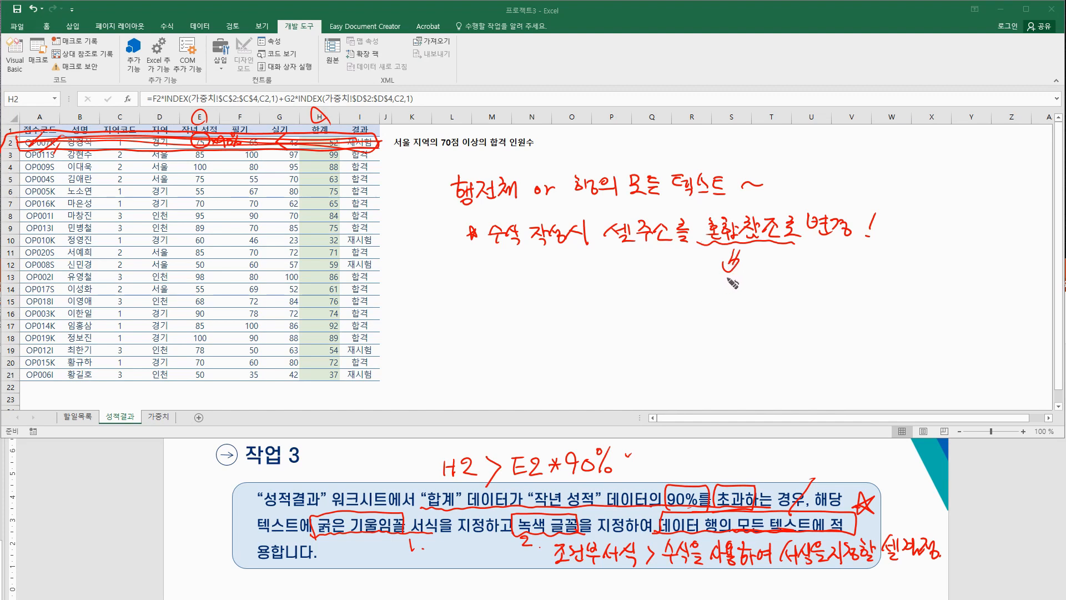
left_click_drag(476, 214, 472, 211)
left_click_drag(560, 204, 738, 201)
left_click_drag(666, 201, 742, 192)
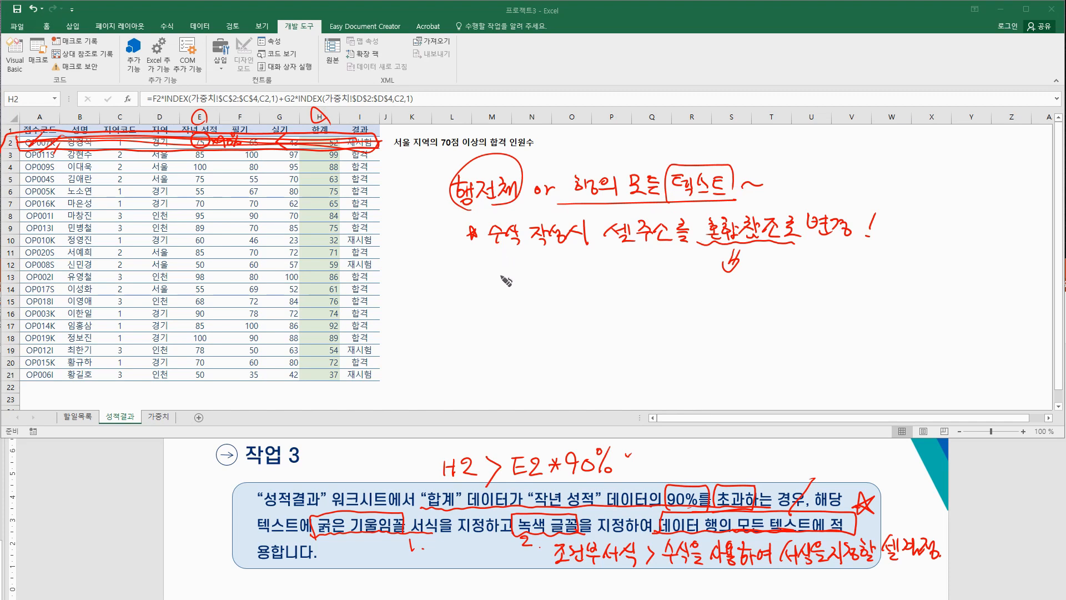
mouse_move(521, 286)
left_mouse_down()
mouse_move(515, 294)
mouse_move(531, 278)
mouse_move(521, 293)
mouse_move(555, 280)
mouse_move(547, 300)
mouse_move(563, 276)
mouse_move(577, 290)
mouse_move(599, 281)
mouse_move(590, 294)
mouse_move(607, 282)
mouse_move(613, 297)
mouse_move(638, 268)
mouse_move(644, 298)
mouse_move(666, 275)
mouse_move(697, 286)
mouse_move(693, 300)
mouse_move(657, 300)
mouse_move(705, 304)
left_mouse_up()
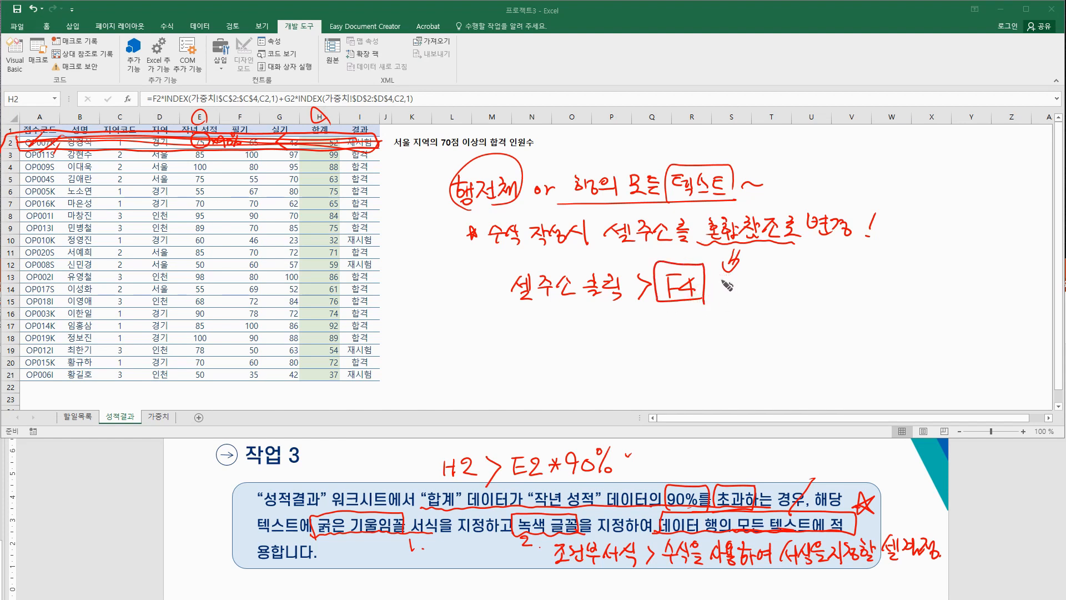
mouse_move(724, 281)
left_mouse_down()
mouse_move(739, 295)
mouse_move(764, 278)
mouse_move(778, 292)
left_mouse_up()
left_click_drag(675, 303, 789, 301)
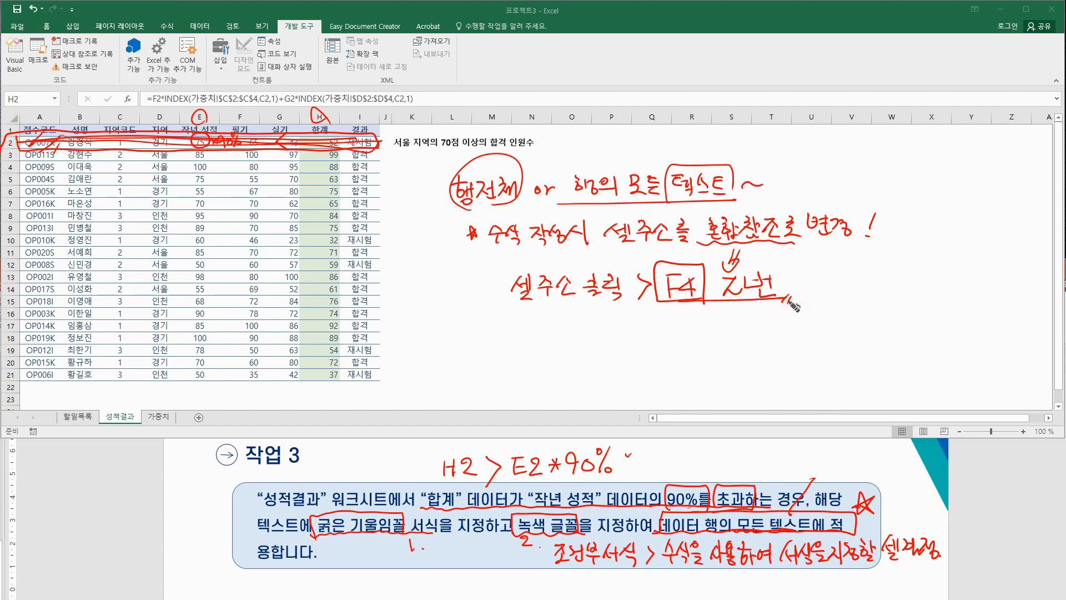
mouse_move(725, 306)
left_mouse_down()
mouse_move(728, 332)
mouse_move(753, 330)
left_mouse_up()
left_click_drag(778, 324, 769, 337)
mouse_move(774, 321)
left_mouse_down()
mouse_move(774, 340)
mouse_move(791, 337)
left_mouse_up()
left_click_drag(792, 329, 805, 336)
left_click_drag(818, 339, 831, 337)
left_click_drag(758, 347, 840, 345)
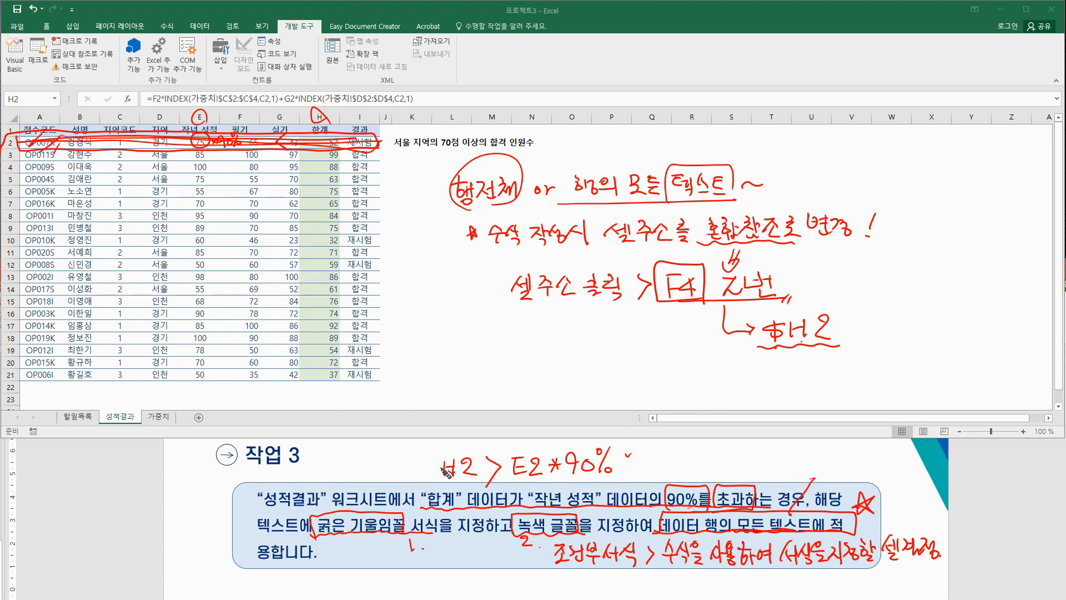
mouse_move(439, 464)
left_mouse_down()
mouse_move(437, 476)
mouse_move(463, 478)
left_mouse_up()
mouse_move(441, 474)
left_mouse_down()
mouse_move(438, 460)
mouse_move(443, 475)
left_mouse_up()
left_click_drag(482, 475, 430, 474)
mouse_move(436, 454)
left_mouse_down()
mouse_move(440, 477)
mouse_move(474, 469)
left_mouse_up()
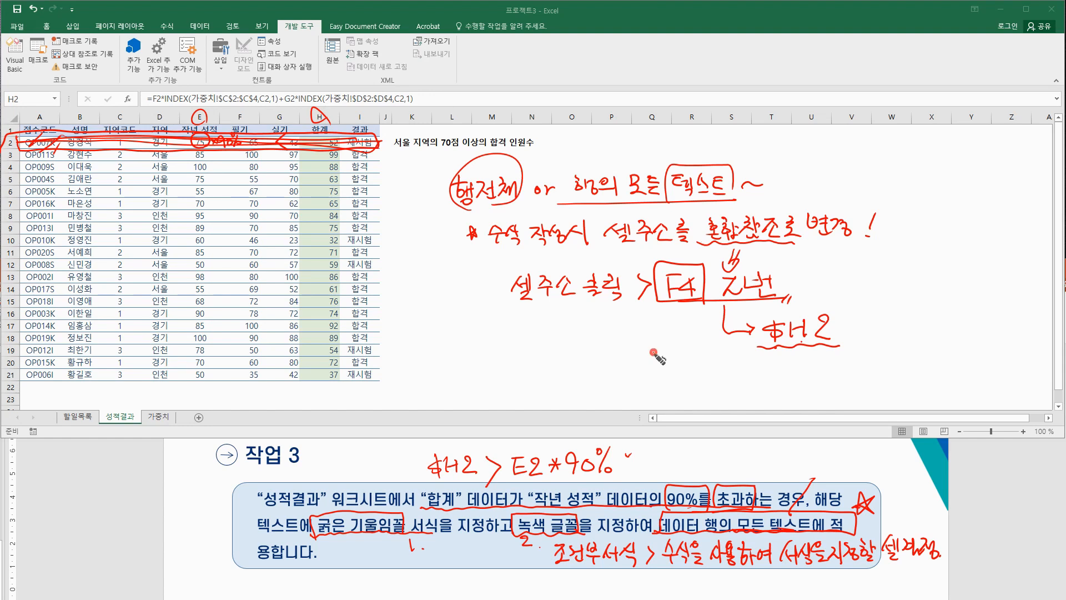
key("e")
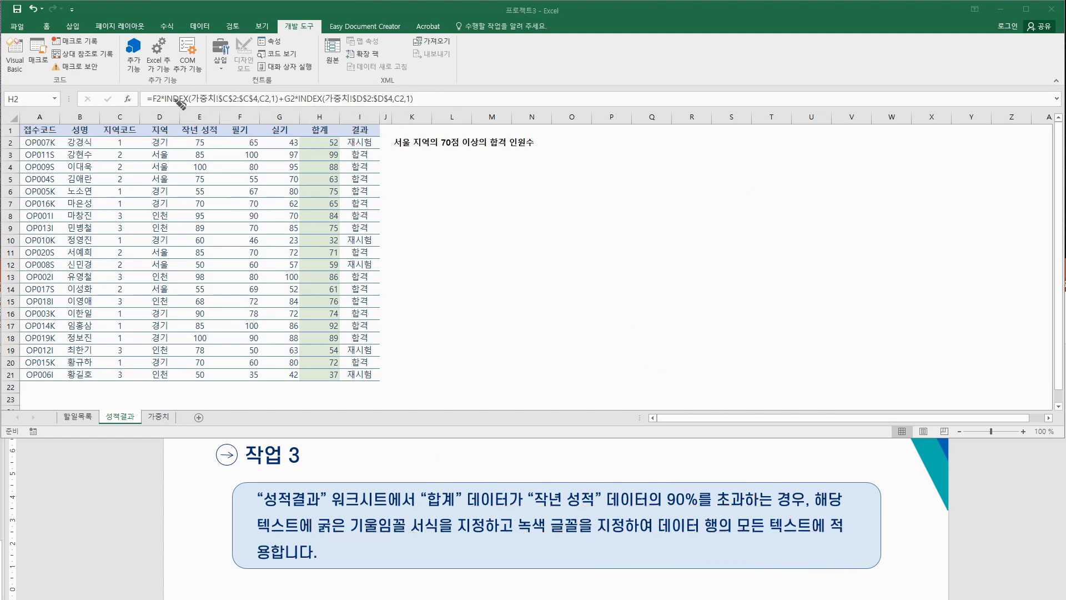
Step: Select the 성적결과 data rows A2:I21 and open Conditional Formatting from the Home tab
left_click(406, 165)
left_click_drag(33, 143, 349, 375)
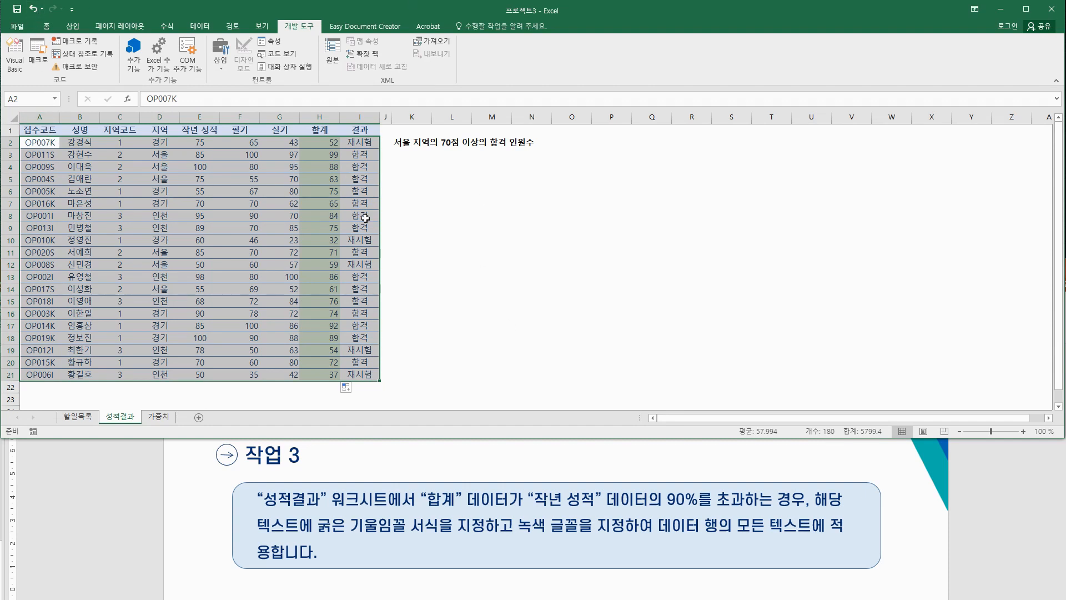
left_click(83, 169)
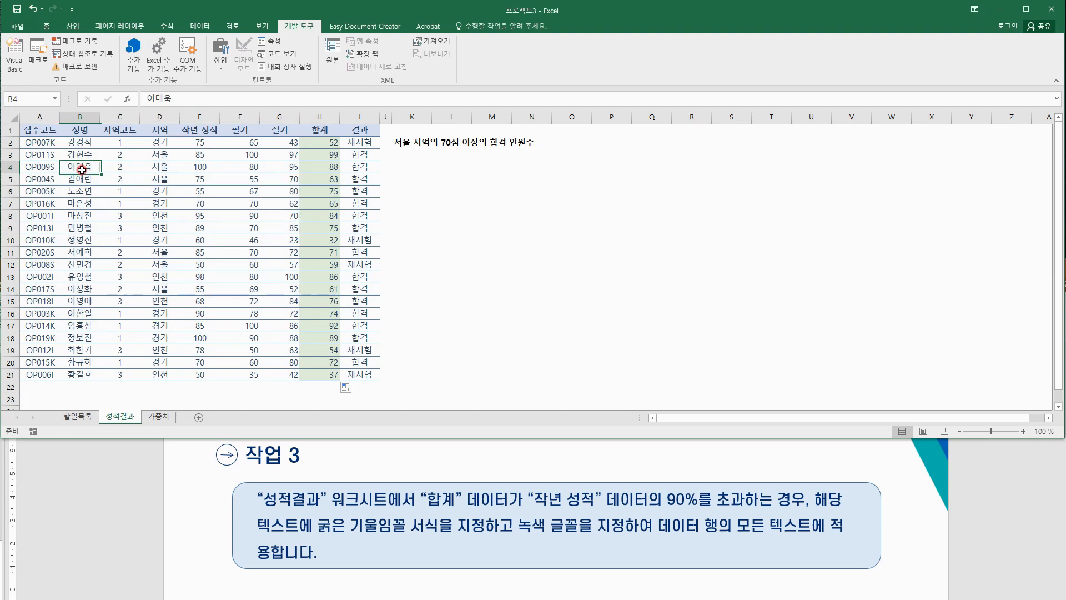
left_click_drag(44, 143, 346, 382)
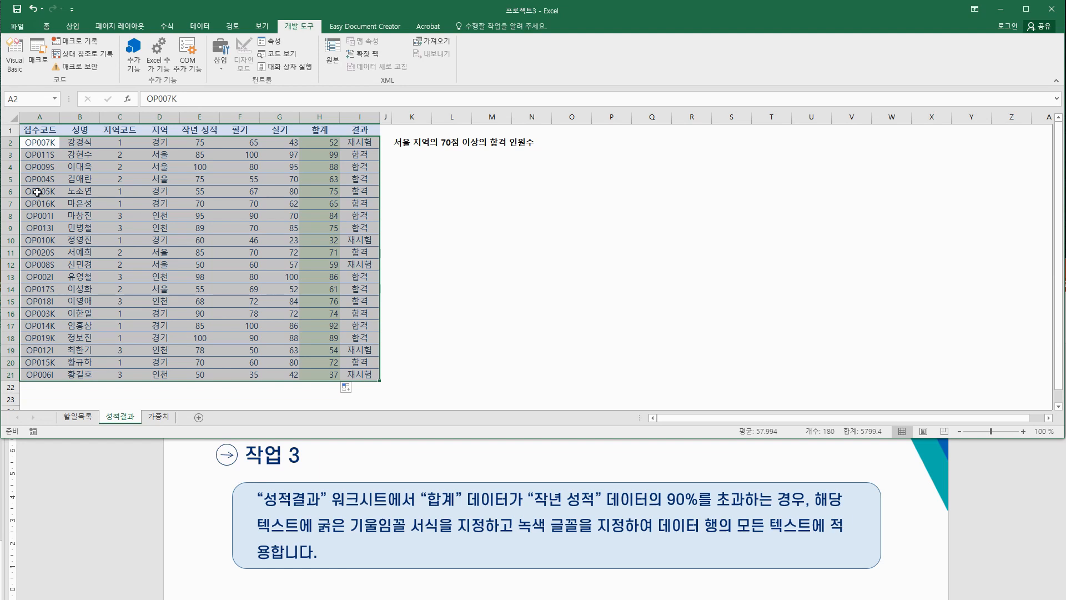
left_click(47, 26)
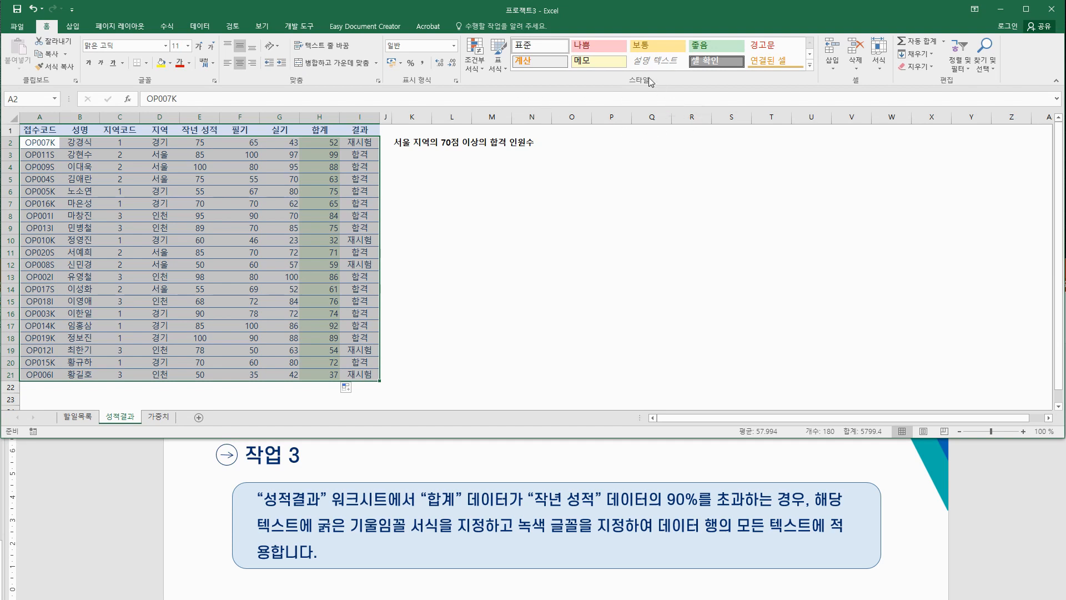
left_click(475, 66)
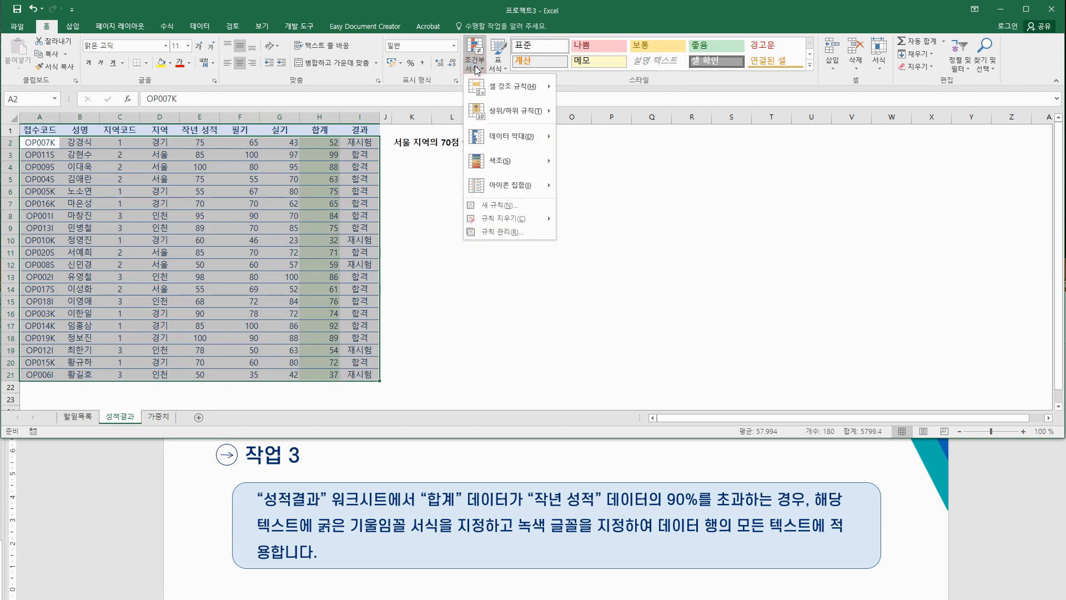
Step: Create a new formula-based rule =$H2>$E2*90% with row-relative references
left_click(489, 205)
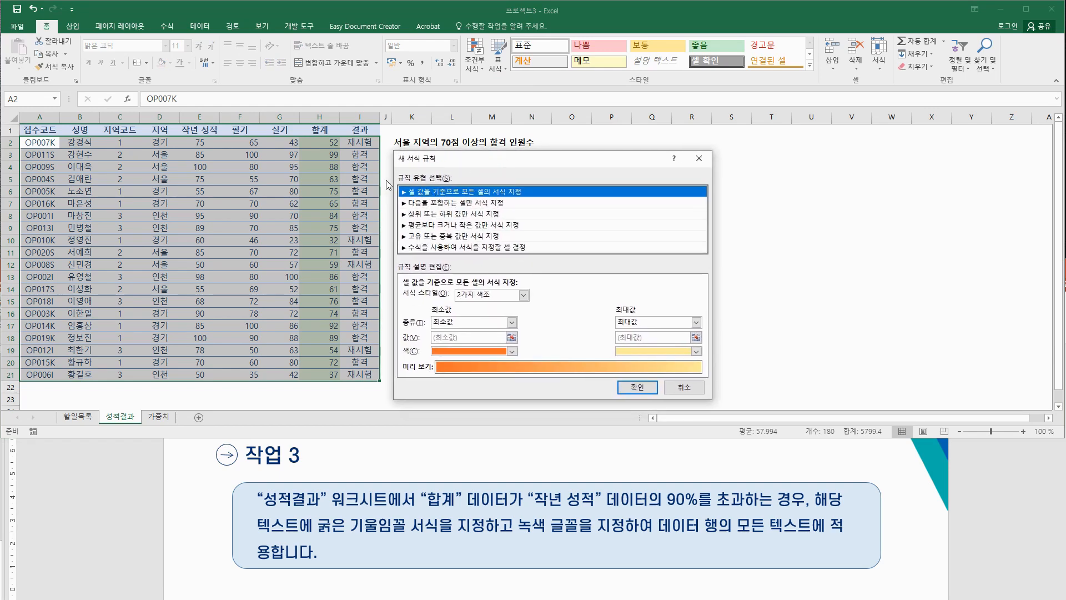
left_click(438, 247)
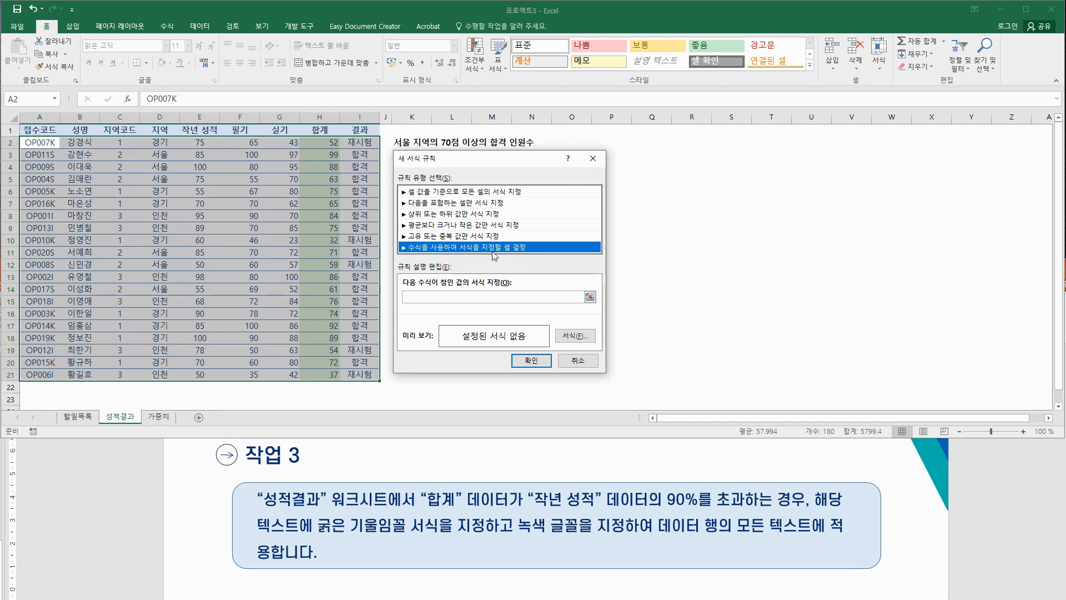
left_click(413, 299)
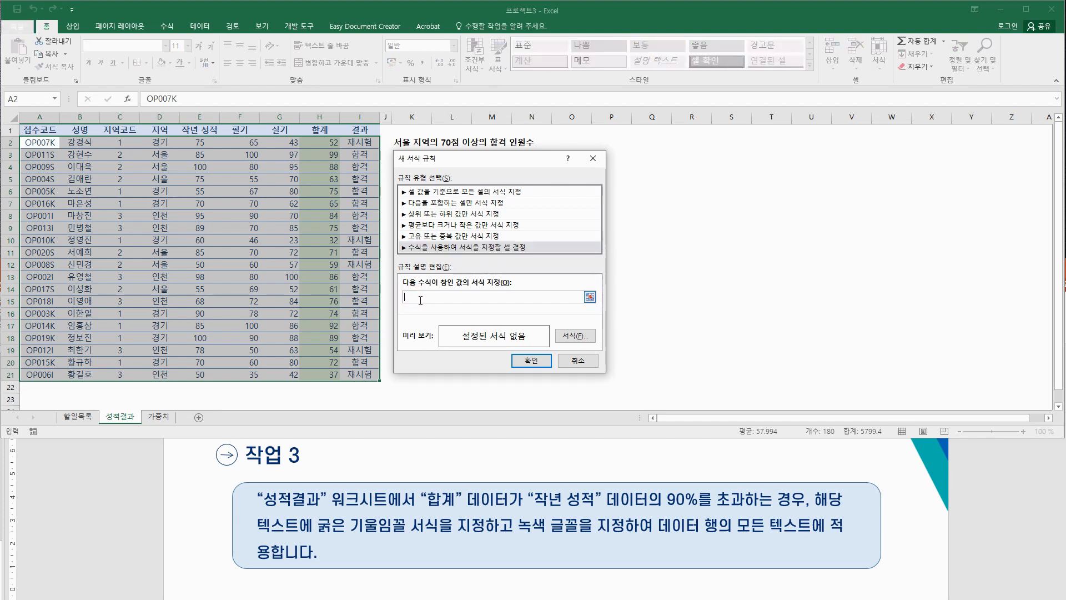
type("=")
left_click(331, 143)
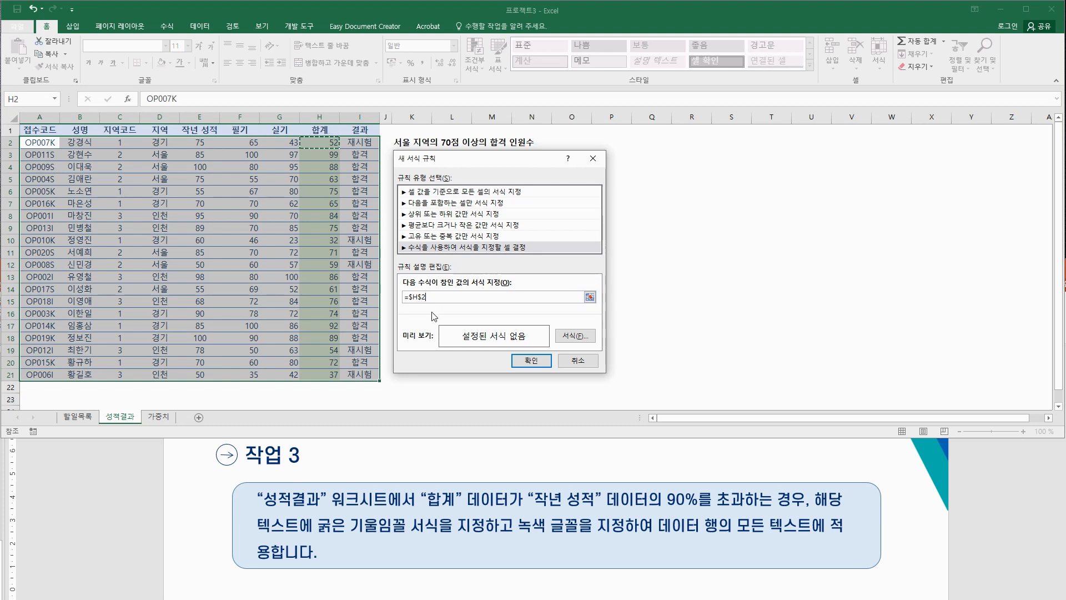
left_click(420, 298)
key("BackSpace")
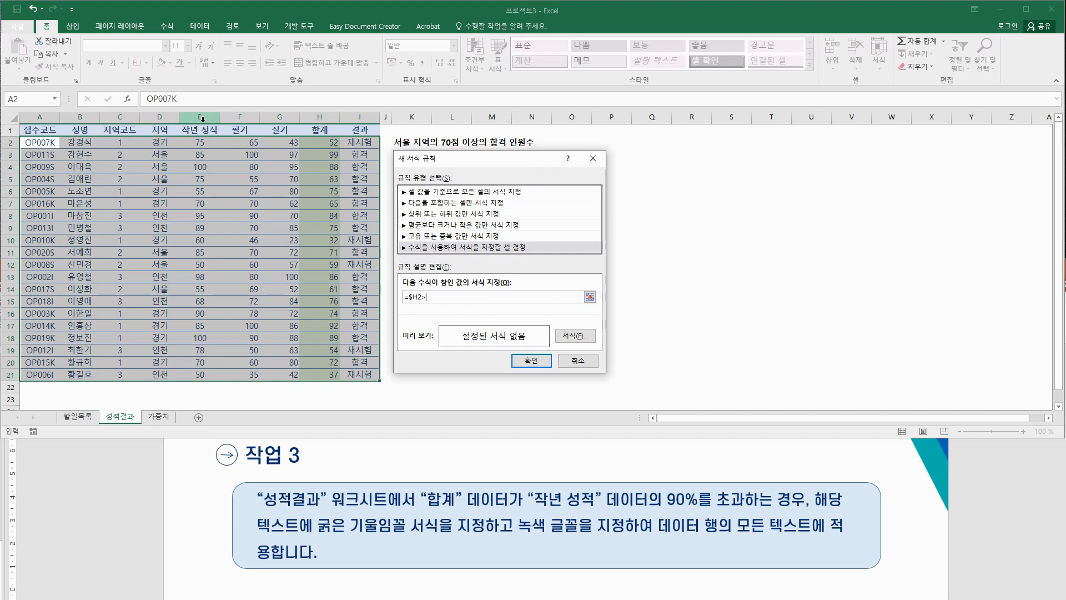
left_click(201, 143)
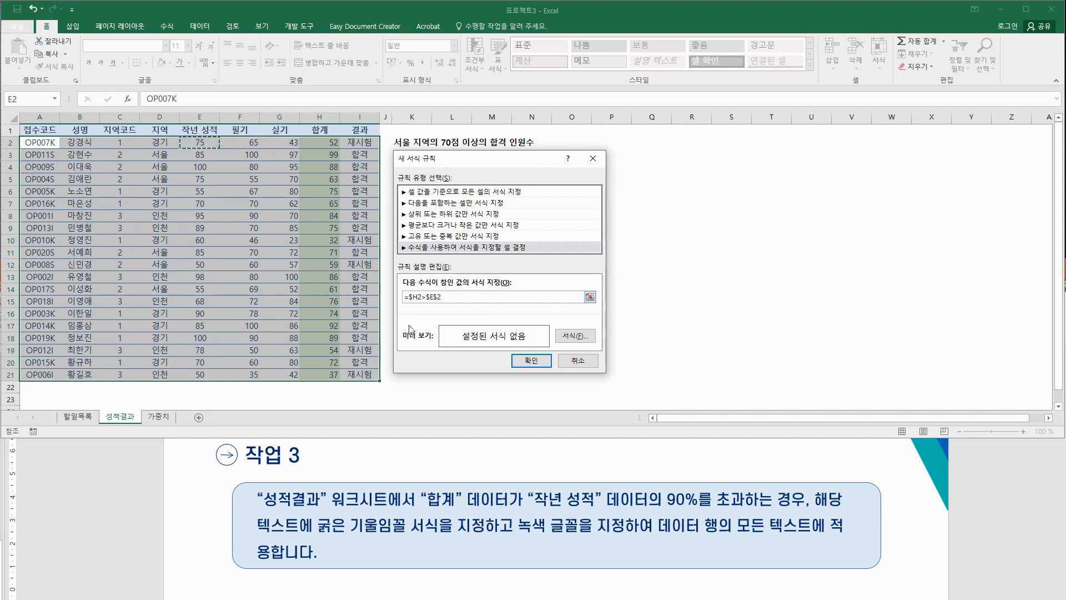
left_click(432, 296)
key("Delete")
left_click(487, 298)
type("*90%")
Step: Format matching rows with bold italic green text and apply the rule
left_click(575, 335)
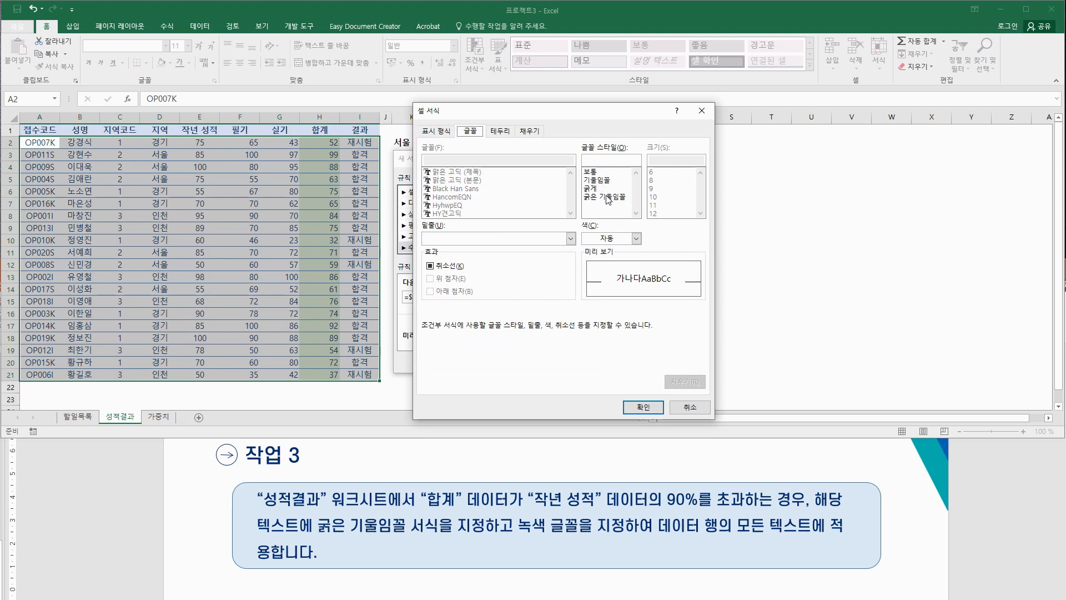
left_click(608, 198)
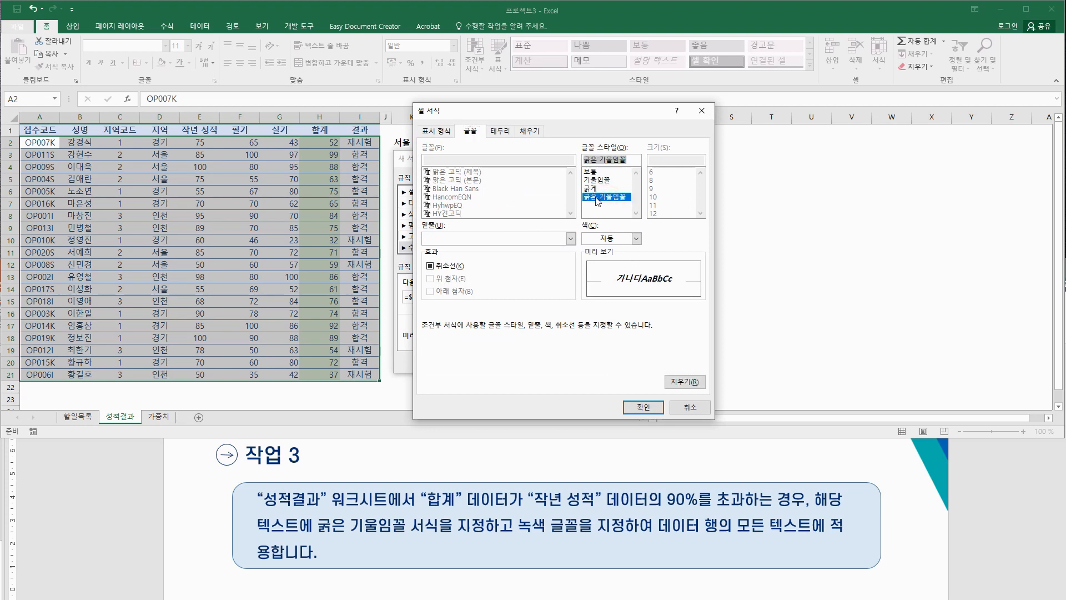
left_click(636, 238)
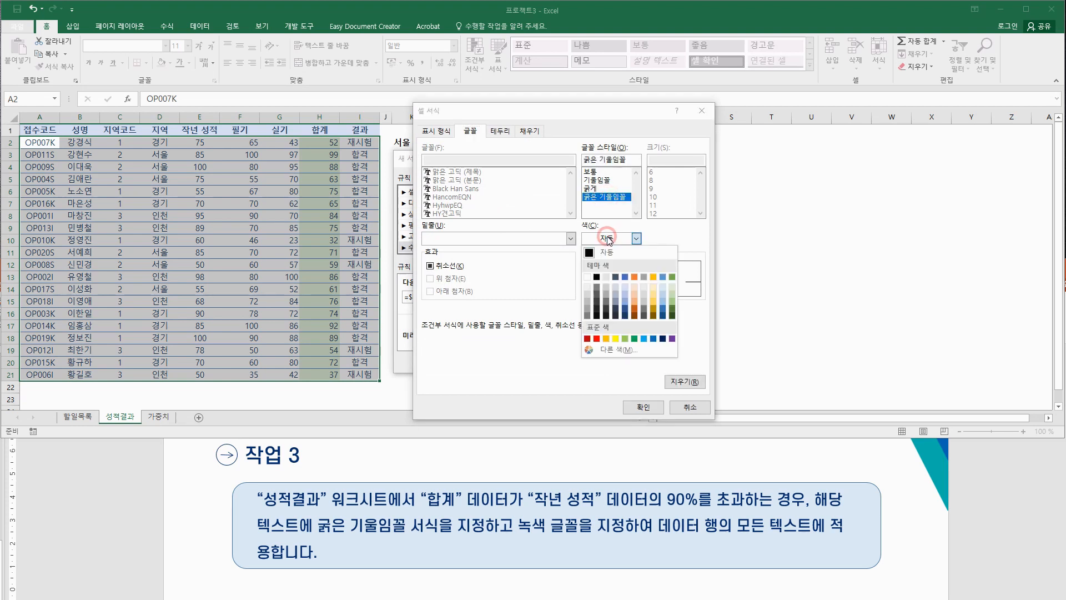
left_click(634, 338)
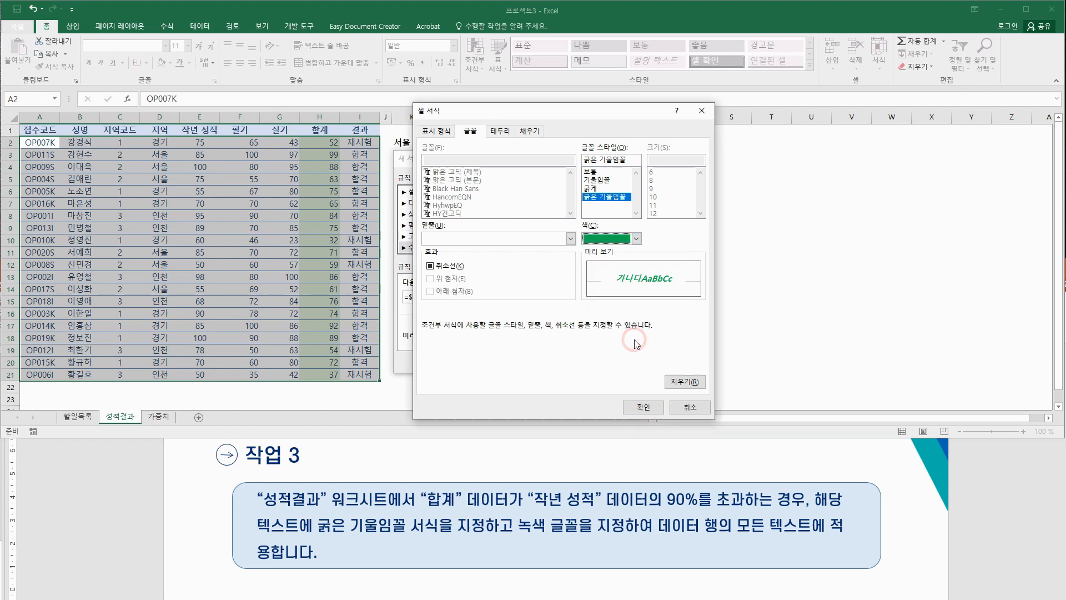
left_click(643, 407)
left_click(538, 356)
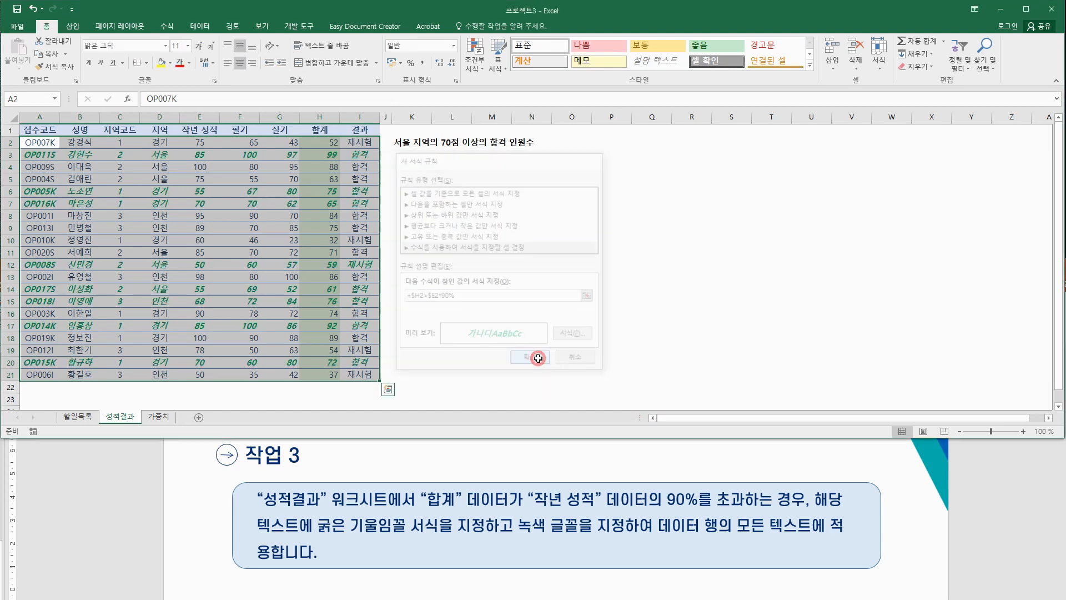
left_click(529, 301)
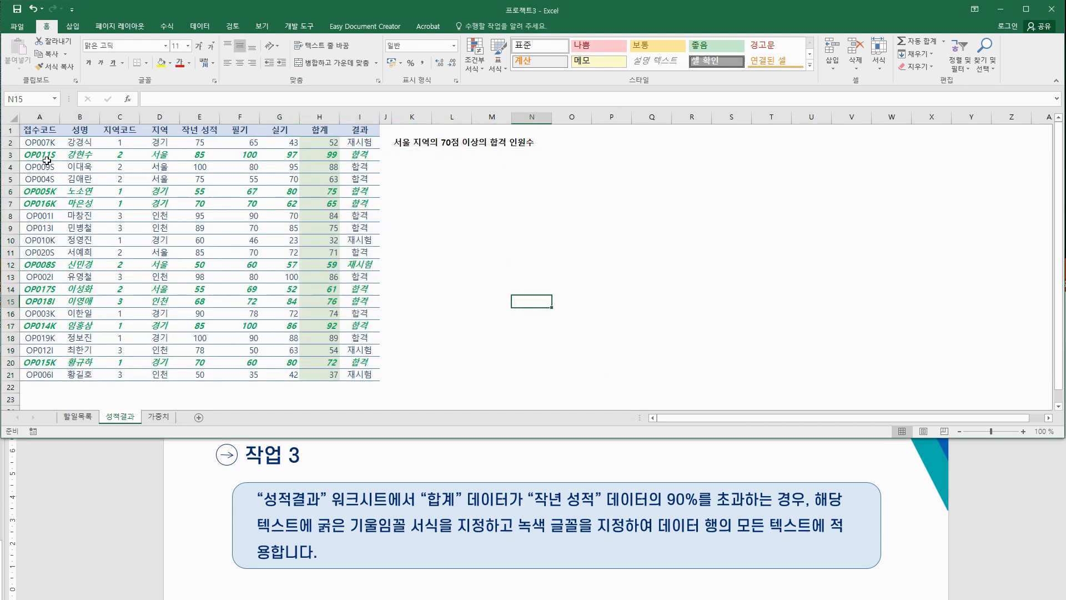
left_click_drag(31, 156, 353, 154)
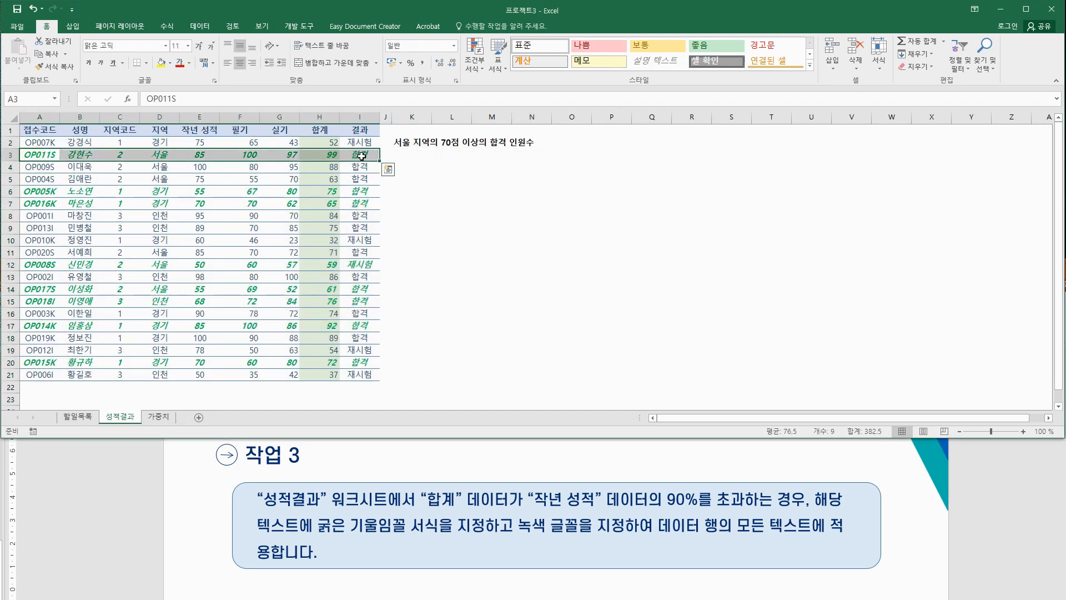
left_click(318, 399)
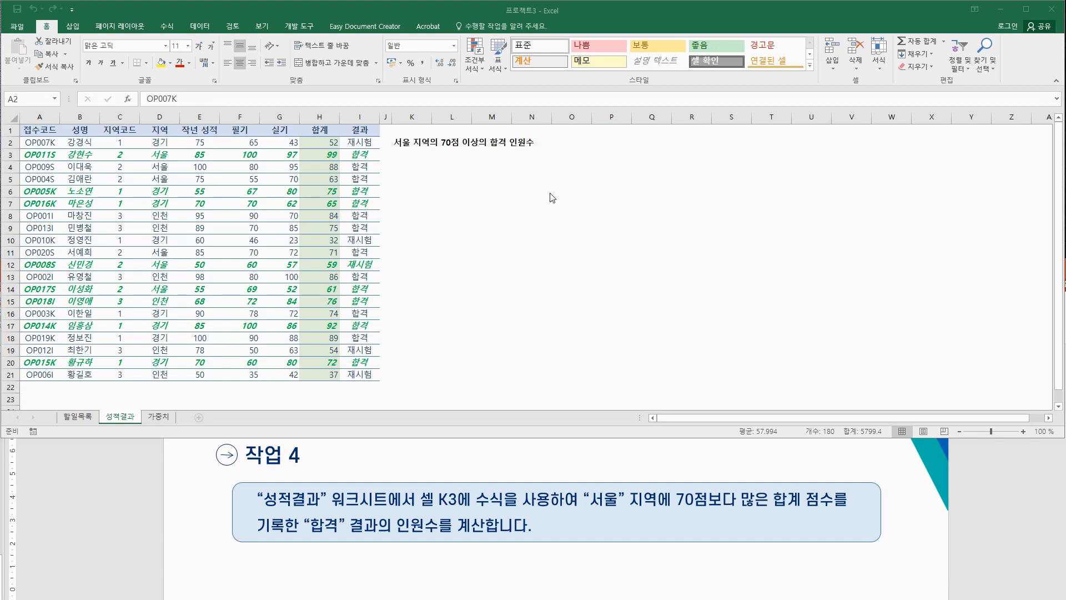
left_click(415, 156)
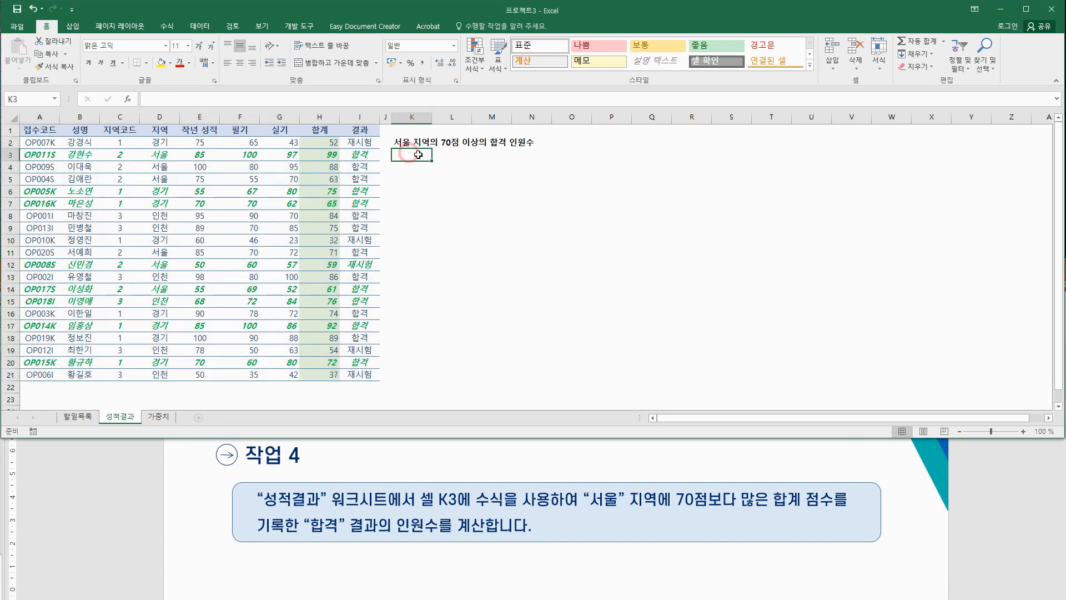
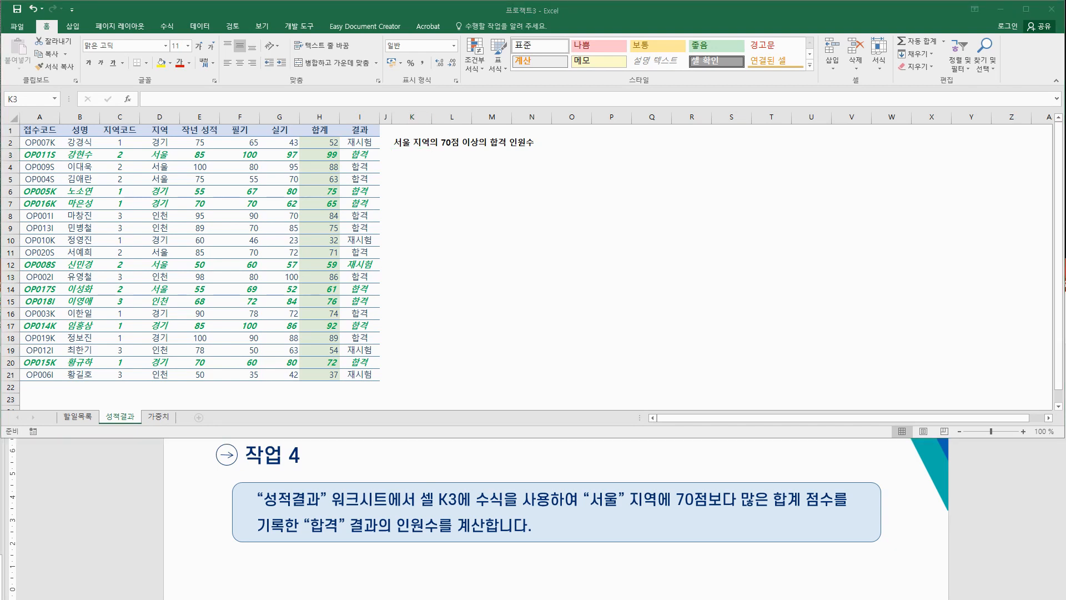
Step: Underline the 서울, over-70 and 합격 conditions in red and sketch =countif beside the table
left_click_drag(584, 507, 849, 509)
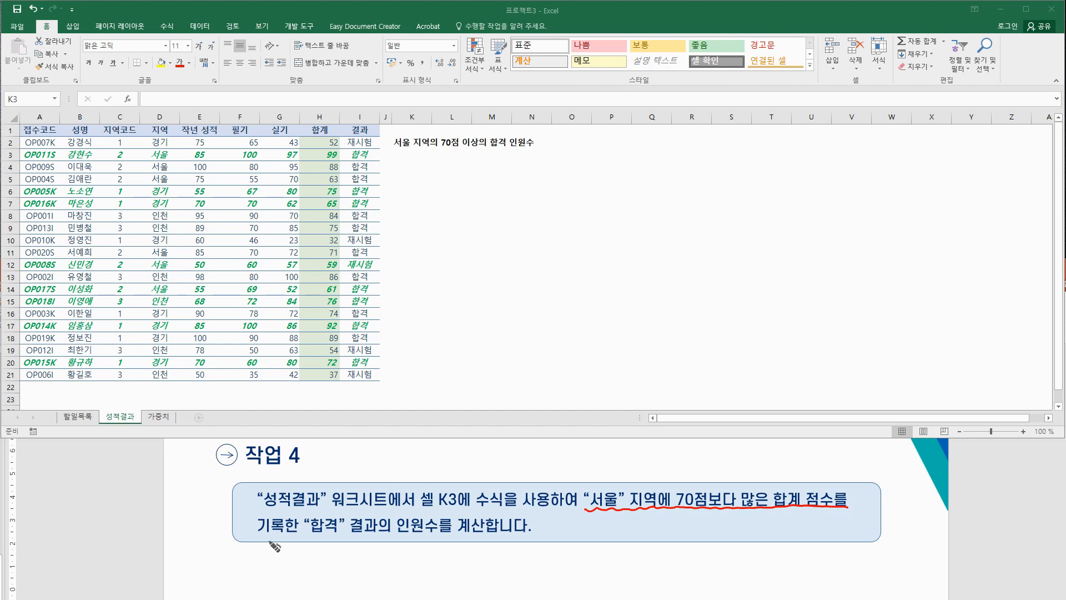
mouse_move(262, 536)
left_mouse_down()
mouse_move(376, 536)
mouse_move(441, 517)
mouse_move(402, 534)
left_mouse_up()
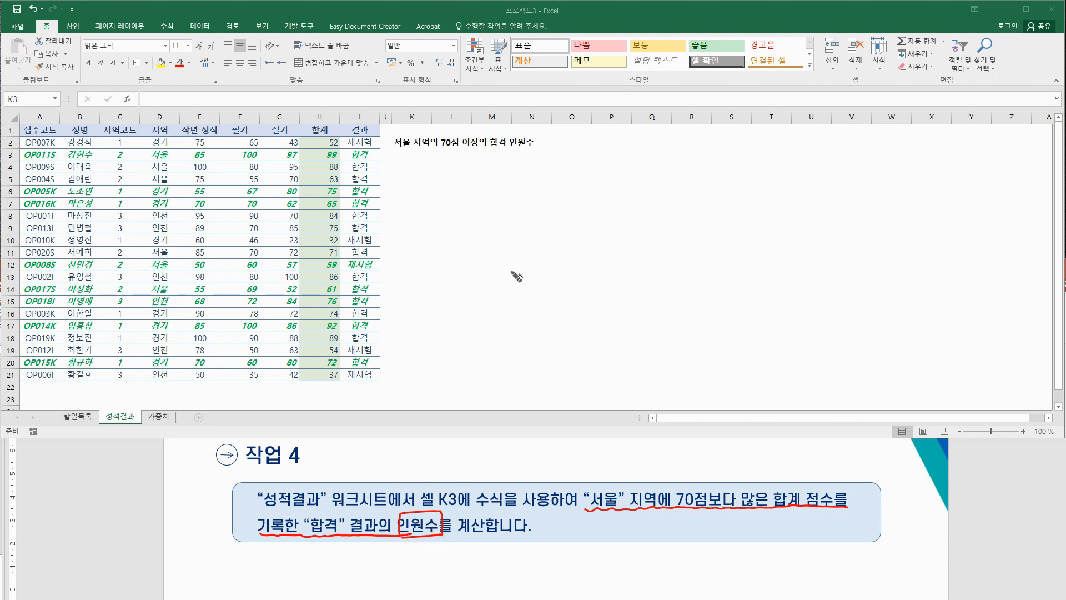
mouse_move(487, 279)
left_mouse_down()
mouse_move(512, 286)
mouse_move(522, 276)
left_mouse_up()
left_click_drag(529, 275, 578, 284)
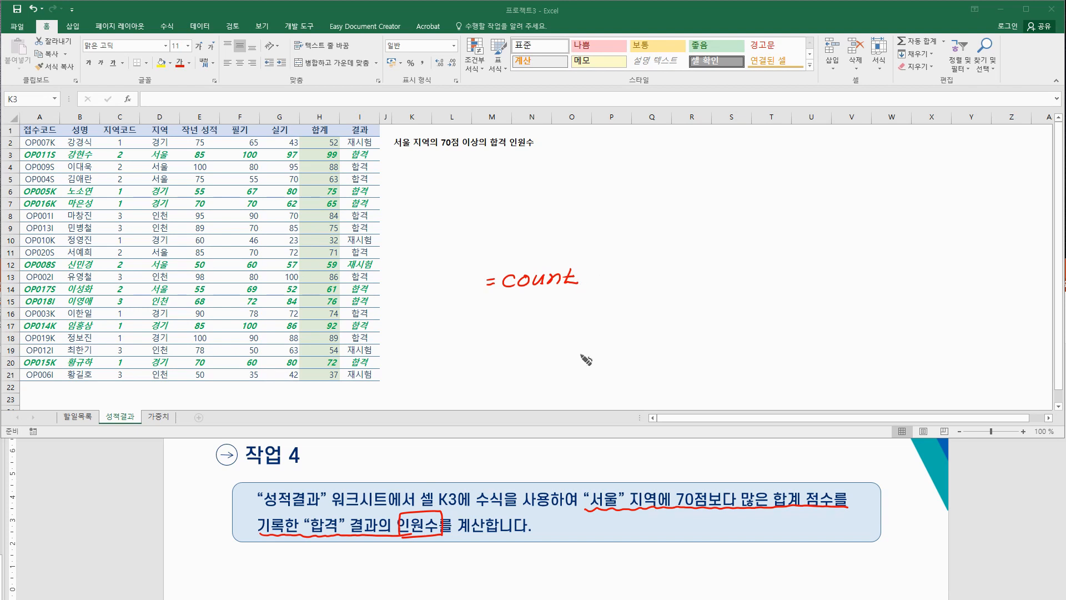
left_click_drag(581, 481, 596, 465)
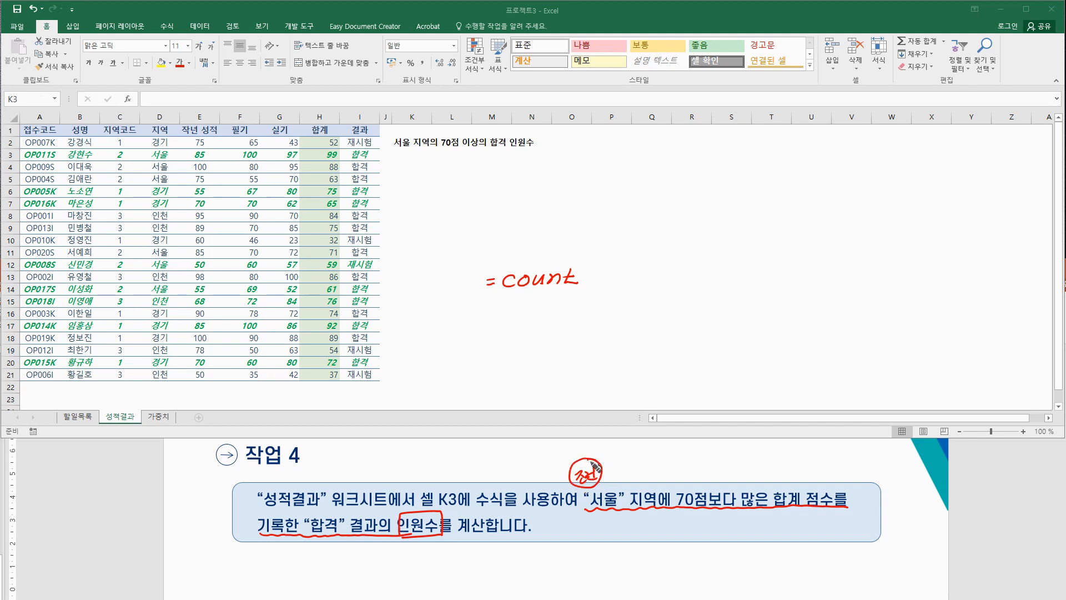
mouse_move(584, 279)
left_mouse_down()
mouse_move(604, 267)
mouse_move(602, 286)
left_mouse_up()
left_click_drag(552, 309, 553, 313)
mouse_move(554, 309)
left_mouse_down()
mouse_move(604, 305)
mouse_move(595, 315)
left_mouse_up()
Step: Box 서울 지역 in the task, box the 지역 header, and number it condition 1
left_click_drag(189, 115, 201, 107)
mouse_move(587, 510)
left_mouse_down()
mouse_move(587, 492)
mouse_move(625, 489)
mouse_move(659, 496)
mouse_move(659, 510)
left_mouse_up()
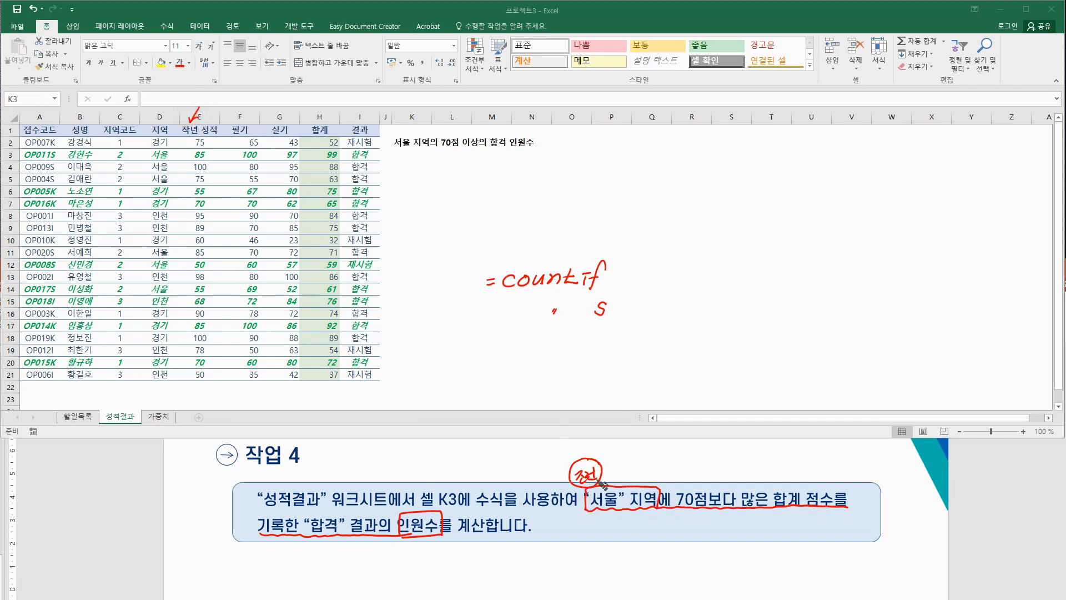
mouse_move(165, 116)
left_mouse_down()
mouse_move(175, 132)
mouse_move(149, 135)
mouse_move(146, 119)
left_mouse_up()
left_click_drag(622, 516, 624, 525)
left_click(630, 524)
Step: Box 70점보다 많은, circle the 합계 header with >70, and number it condition 2
left_click_drag(778, 510, 779, 491)
mouse_move(674, 508)
left_mouse_down()
mouse_move(696, 490)
mouse_move(827, 493)
left_mouse_up()
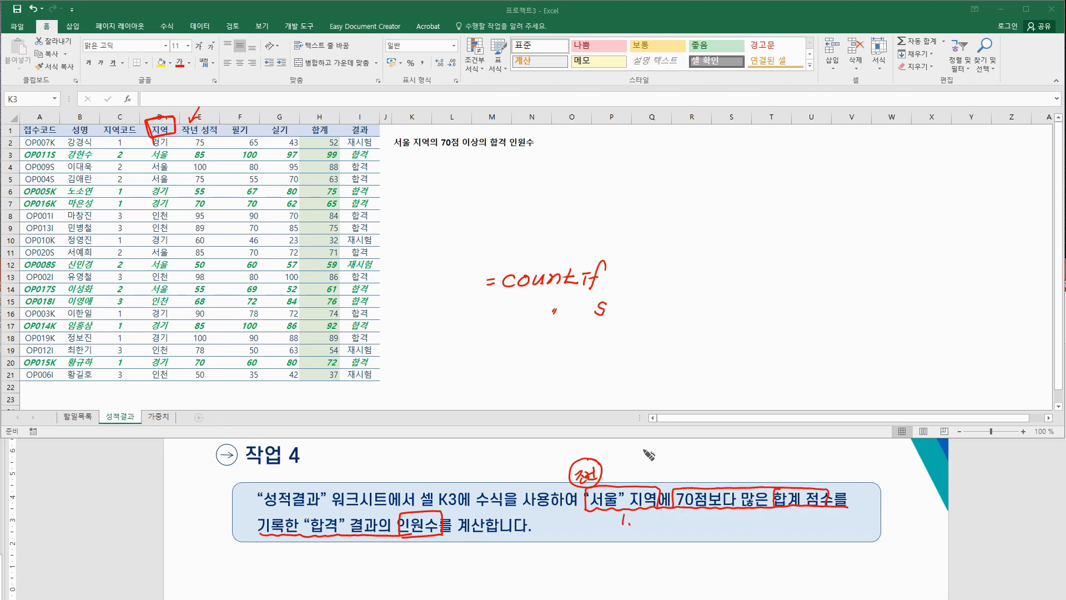
mouse_move(320, 133)
left_mouse_down()
mouse_move(307, 124)
mouse_move(340, 125)
mouse_move(321, 141)
left_mouse_up()
left_click_drag(310, 164, 335, 174)
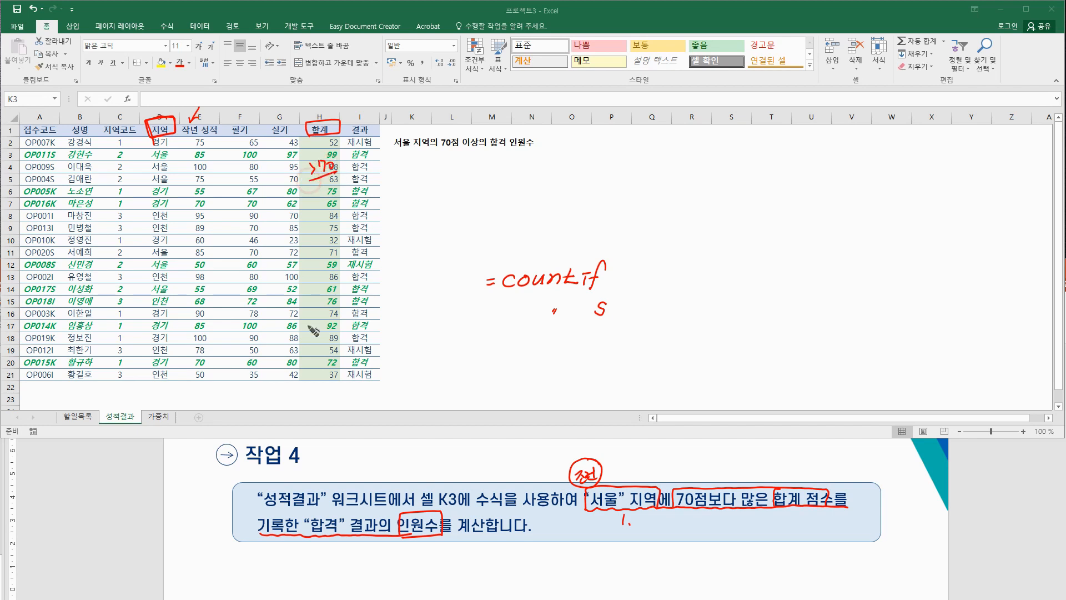
left_click_drag(688, 515, 698, 522)
left_click(702, 520)
Step: Box 합격 in the task, mark the 결과 header and 합격 results, and number it 3
mouse_move(312, 536)
left_mouse_down()
mouse_move(302, 519)
mouse_move(383, 513)
mouse_move(374, 539)
mouse_move(317, 545)
left_mouse_up()
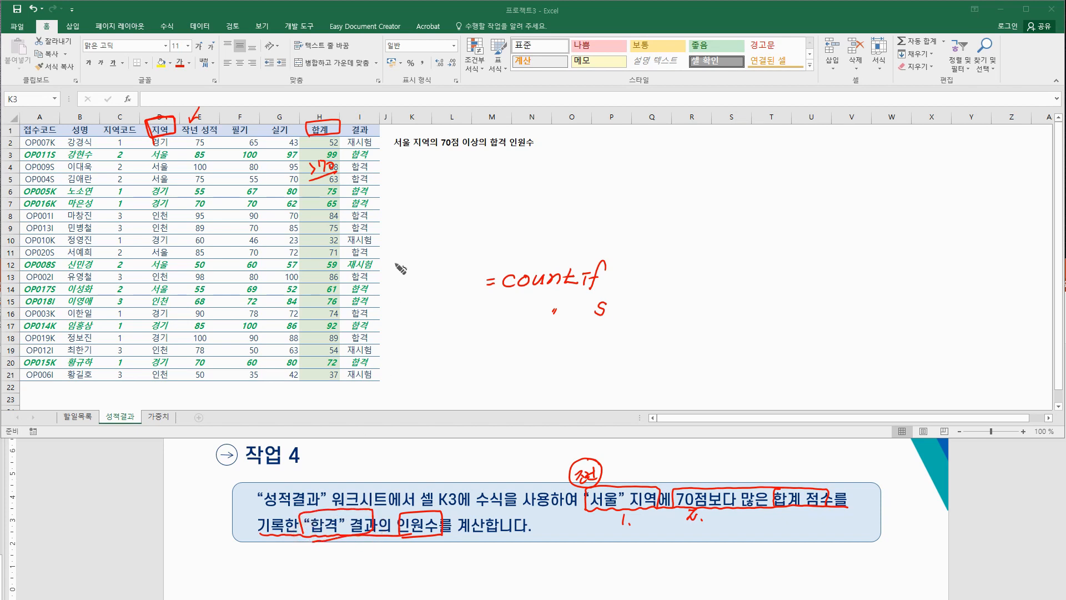
mouse_move(346, 136)
left_mouse_down()
mouse_move(345, 121)
mouse_move(380, 124)
mouse_move(355, 135)
mouse_move(352, 159)
mouse_move(367, 149)
left_mouse_up()
mouse_move(369, 187)
left_mouse_down()
mouse_move(356, 184)
mouse_move(371, 190)
left_mouse_up()
left_click_drag(351, 155, 354, 201)
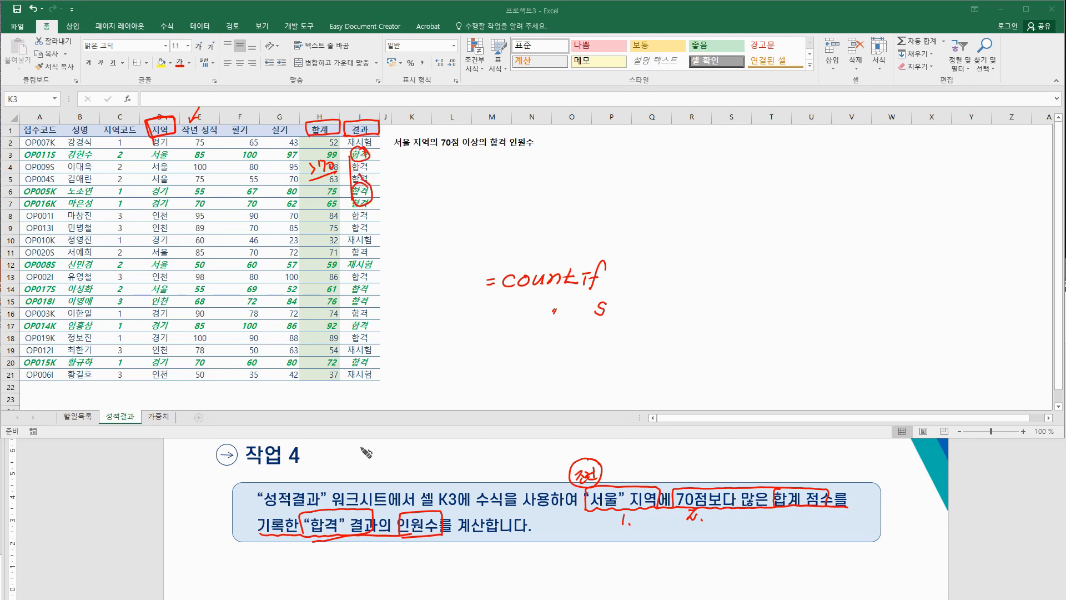
left_click_drag(341, 541, 342, 552)
left_click(354, 556)
Step: Note 셀개수 under 인원수 and extend the sketched formula to countifs(
mouse_move(407, 545)
left_mouse_down()
mouse_move(413, 555)
mouse_move(448, 555)
left_mouse_up()
left_click_drag(442, 555, 444, 562)
left_click(446, 563)
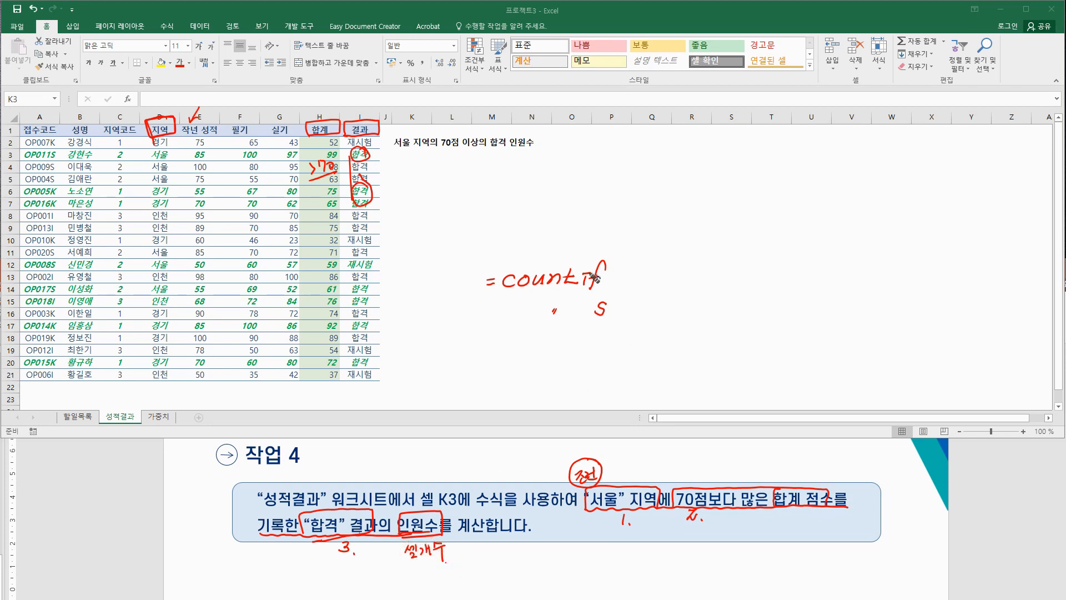
left_click_drag(500, 327, 599, 321)
left_click_drag(620, 293, 615, 327)
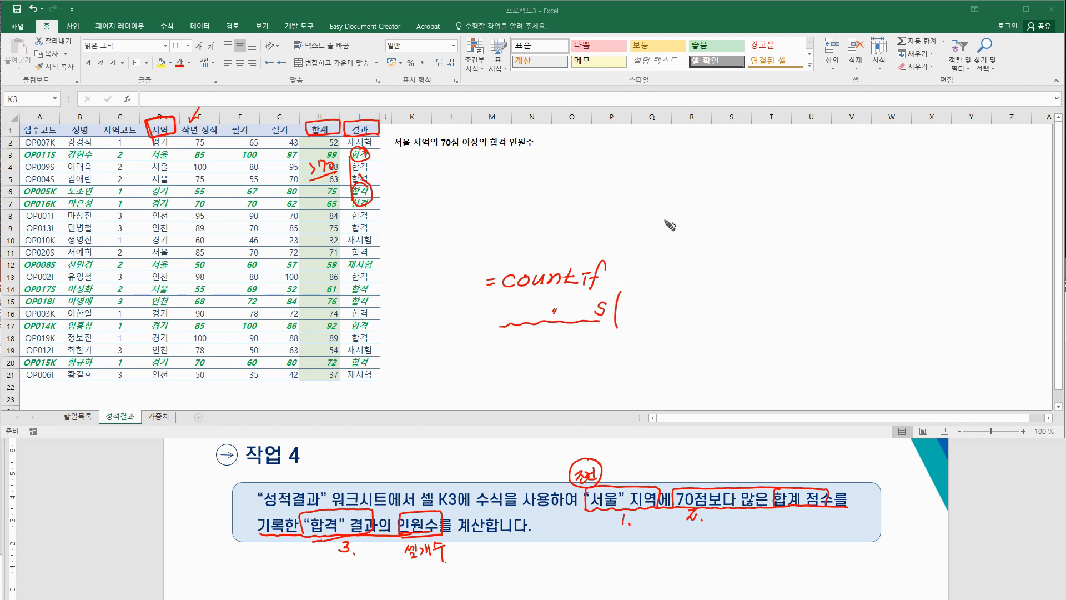
Step: Handwrite a cf. note grouping sumifs and averageifs with their argument list
mouse_move(608, 199)
left_mouse_down()
mouse_move(604, 210)
mouse_move(616, 203)
left_mouse_up()
left_click(621, 211)
mouse_move(644, 196)
left_mouse_down()
mouse_move(639, 207)
mouse_move(673, 205)
mouse_move(680, 193)
mouse_move(696, 207)
mouse_move(702, 195)
left_mouse_up()
left_click_drag(643, 216, 732, 225)
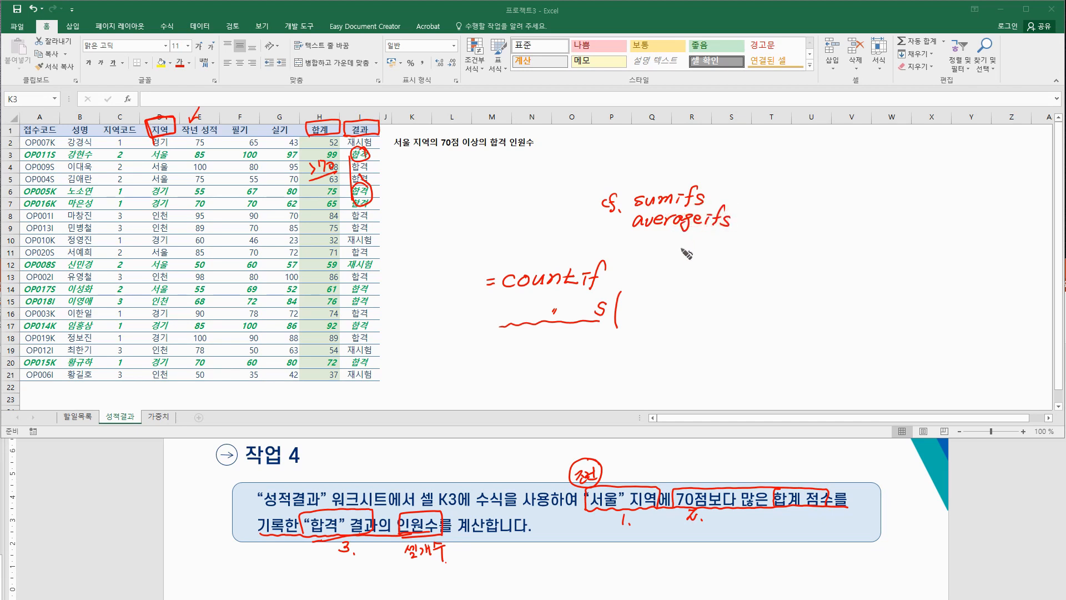
left_click_drag(626, 201, 626, 221)
left_click_drag(748, 187, 743, 222)
mouse_move(754, 199)
left_mouse_down()
mouse_move(785, 206)
mouse_move(780, 220)
mouse_move(804, 203)
mouse_move(806, 221)
mouse_move(836, 201)
mouse_move(850, 214)
mouse_move(855, 200)
mouse_move(880, 219)
mouse_move(891, 205)
mouse_move(913, 214)
mouse_move(966, 201)
mouse_move(961, 214)
left_mouse_up()
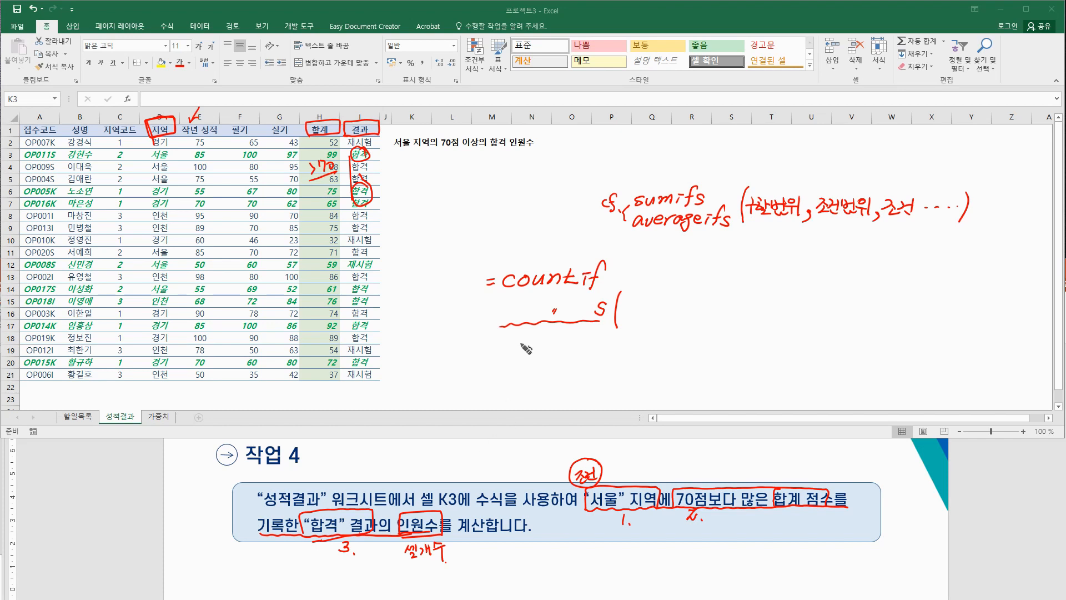
mouse_move(524, 350)
left_mouse_down()
mouse_move(512, 355)
mouse_move(577, 351)
left_mouse_up()
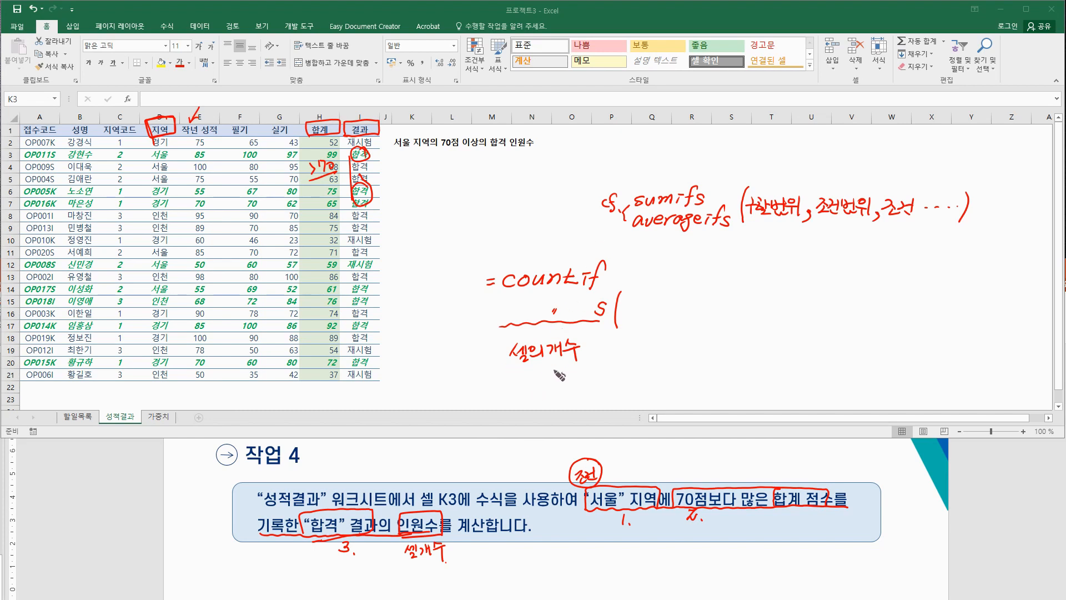
mouse_move(804, 188)
left_mouse_down()
mouse_move(760, 213)
mouse_move(796, 224)
left_mouse_up()
Step: Write the countifs(조건범위, "조건", …) syntax and begin a sumif note above
left_click_drag(628, 303, 628, 311)
left_click_drag(631, 307, 632, 317)
left_click_drag(628, 318, 639, 313)
mouse_move(646, 304)
left_mouse_down()
mouse_move(645, 316)
mouse_move(679, 303)
mouse_move(690, 325)
mouse_move(710, 304)
mouse_move(725, 314)
mouse_move(757, 300)
mouse_move(751, 321)
mouse_move(784, 312)
mouse_move(790, 298)
mouse_move(812, 302)
mouse_move(803, 311)
left_mouse_up()
mouse_move(821, 298)
left_mouse_down()
mouse_move(841, 321)
mouse_move(855, 300)
mouse_move(888, 311)
mouse_move(893, 295)
mouse_move(922, 317)
mouse_move(950, 289)
mouse_move(945, 320)
left_mouse_up()
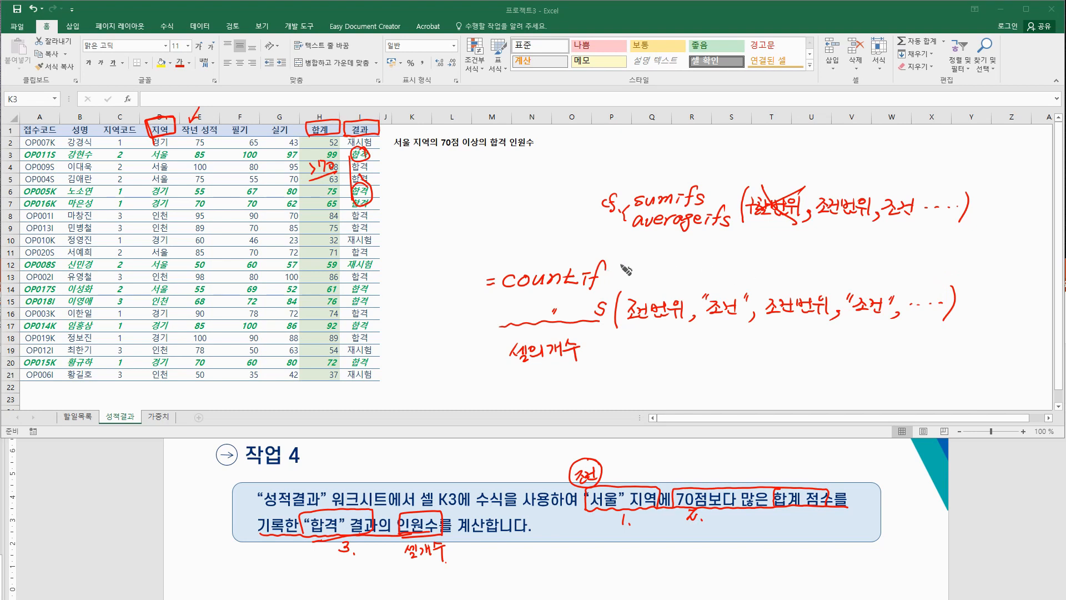
left_click_drag(622, 260, 620, 277)
mouse_move(627, 287)
left_mouse_down()
mouse_move(738, 283)
mouse_move(684, 266)
mouse_move(741, 286)
left_mouse_up()
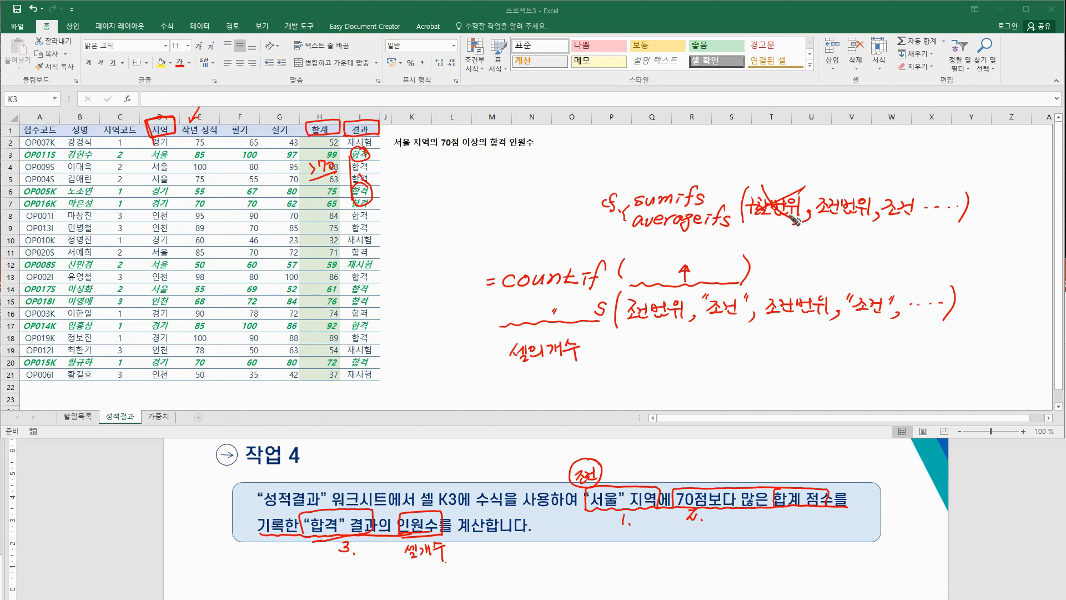
mouse_move(666, 137)
left_mouse_down()
mouse_move(664, 147)
mouse_move(702, 147)
mouse_move(667, 157)
mouse_move(714, 156)
mouse_move(719, 131)
mouse_move(738, 149)
mouse_move(800, 144)
mouse_move(816, 155)
mouse_move(830, 139)
mouse_move(836, 156)
mouse_move(898, 141)
mouse_move(919, 159)
mouse_move(857, 159)
left_mouse_up()
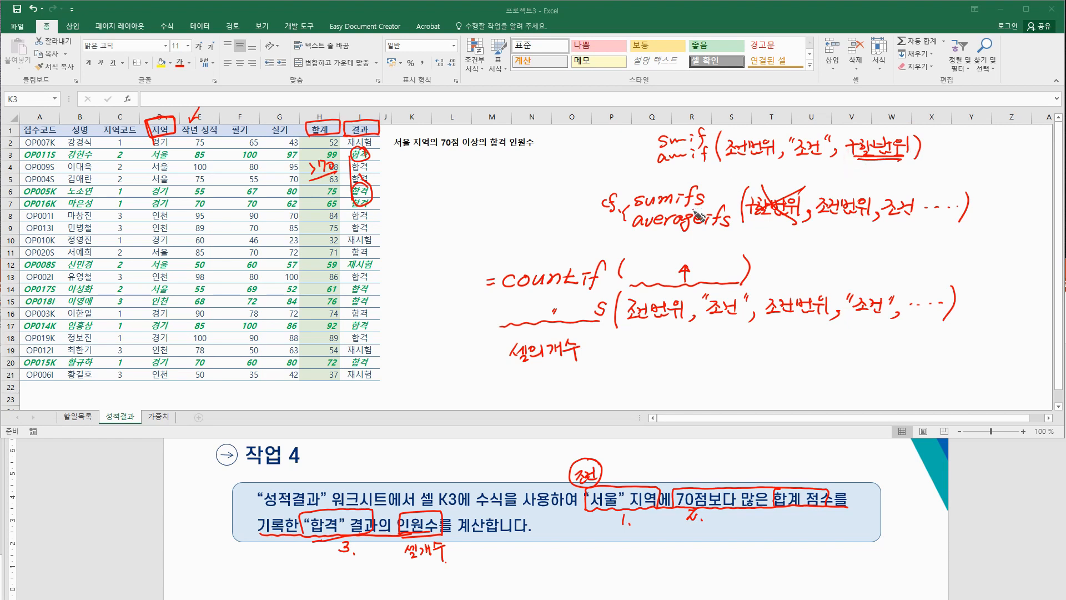
Step: Box and star the sumif/sumifs notes and underline 조건범위 in the countifs note
left_click_drag(711, 225, 733, 227)
mouse_move(872, 165)
left_mouse_down()
mouse_move(804, 192)
mouse_move(816, 193)
left_mouse_up()
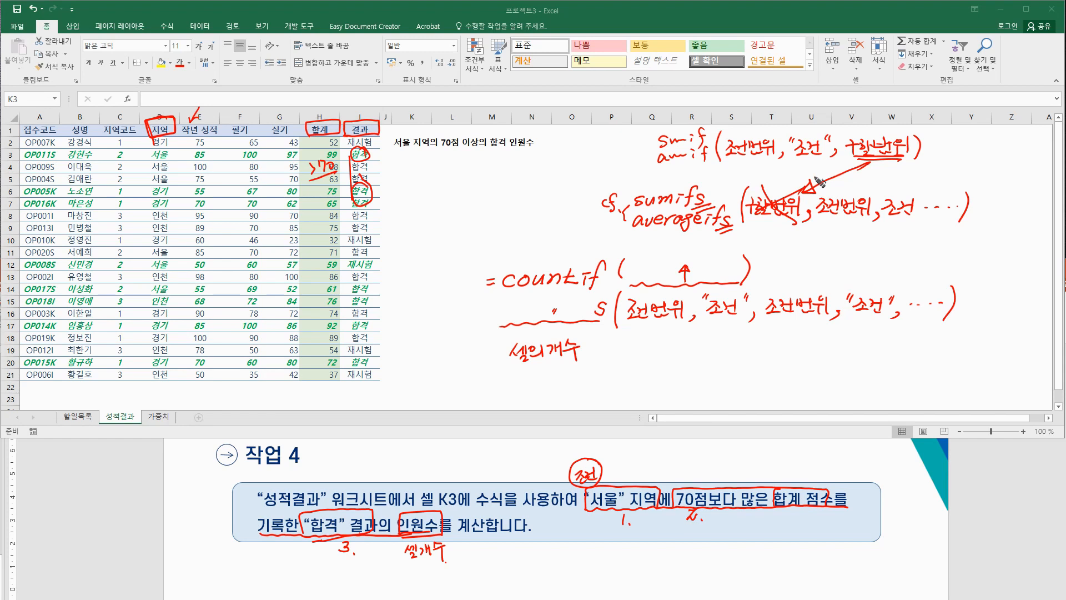
mouse_move(595, 225)
left_mouse_down()
mouse_move(591, 208)
mouse_move(888, 112)
mouse_move(865, 248)
mouse_move(577, 241)
left_mouse_up()
mouse_move(1004, 146)
left_mouse_down()
mouse_move(969, 166)
mouse_move(958, 153)
left_mouse_up()
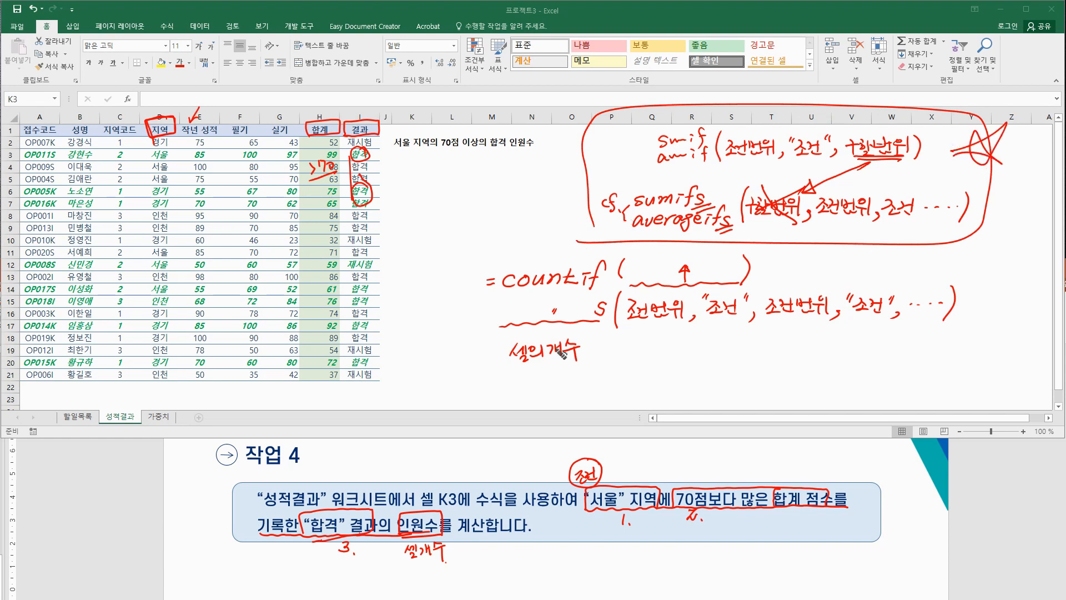
left_click_drag(550, 316, 558, 323)
left_click_drag(647, 510, 657, 494)
left_click_drag(629, 321, 680, 319)
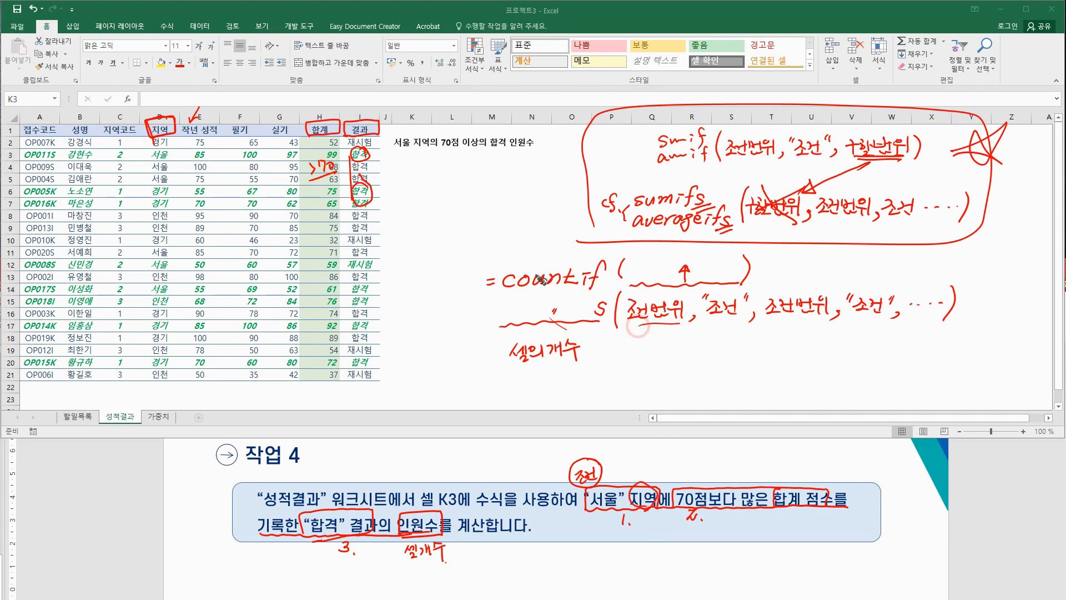
Step: Mark columns D, 합계 and 결과 as ranges against the task words, then erase that ink
left_click_drag(157, 132, 146, 166)
left_click(164, 383)
left_click_drag(166, 383, 172, 365)
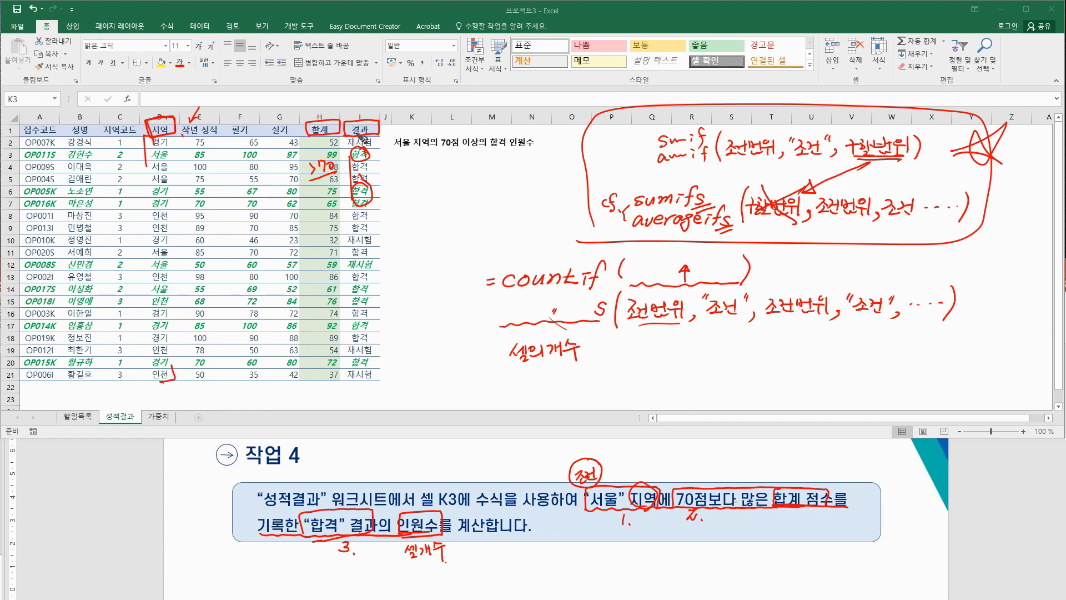
mouse_move(321, 108)
left_mouse_down()
mouse_move(321, 134)
mouse_move(327, 122)
left_mouse_up()
mouse_move(673, 507)
left_mouse_down()
mouse_move(710, 488)
mouse_move(681, 508)
left_mouse_up()
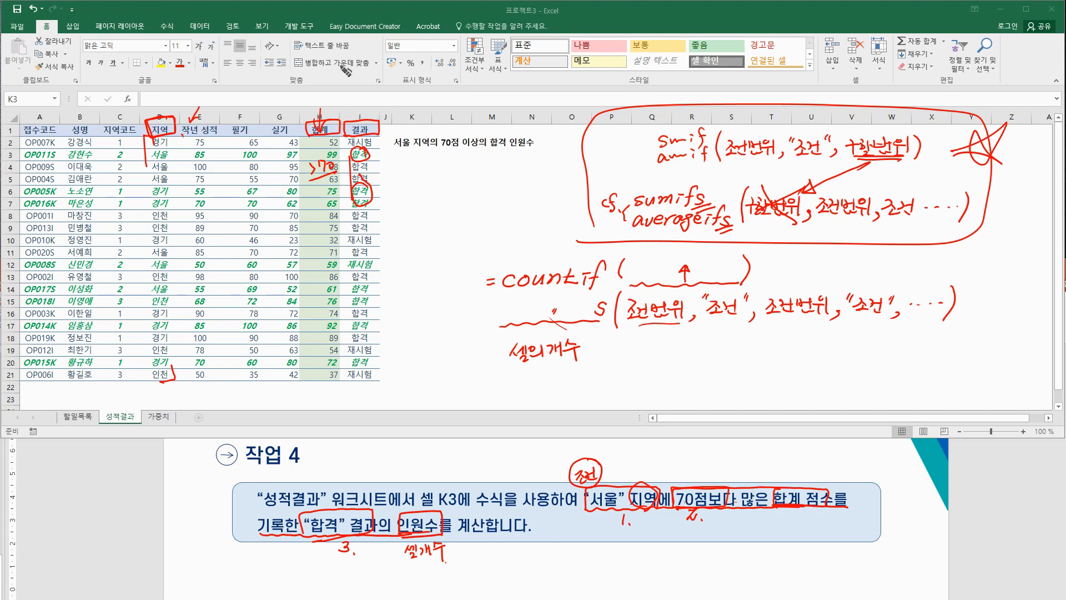
mouse_move(356, 99)
left_mouse_down()
mouse_move(359, 115)
mouse_move(365, 107)
left_mouse_up()
left_click_drag(340, 534, 336, 536)
mouse_move(365, 116)
left_mouse_down()
mouse_move(372, 142)
mouse_move(333, 205)
mouse_move(312, 126)
mouse_move(327, 118)
mouse_move(166, 125)
mouse_move(148, 151)
mouse_move(191, 132)
left_mouse_up()
left_click_drag(168, 367, 177, 376)
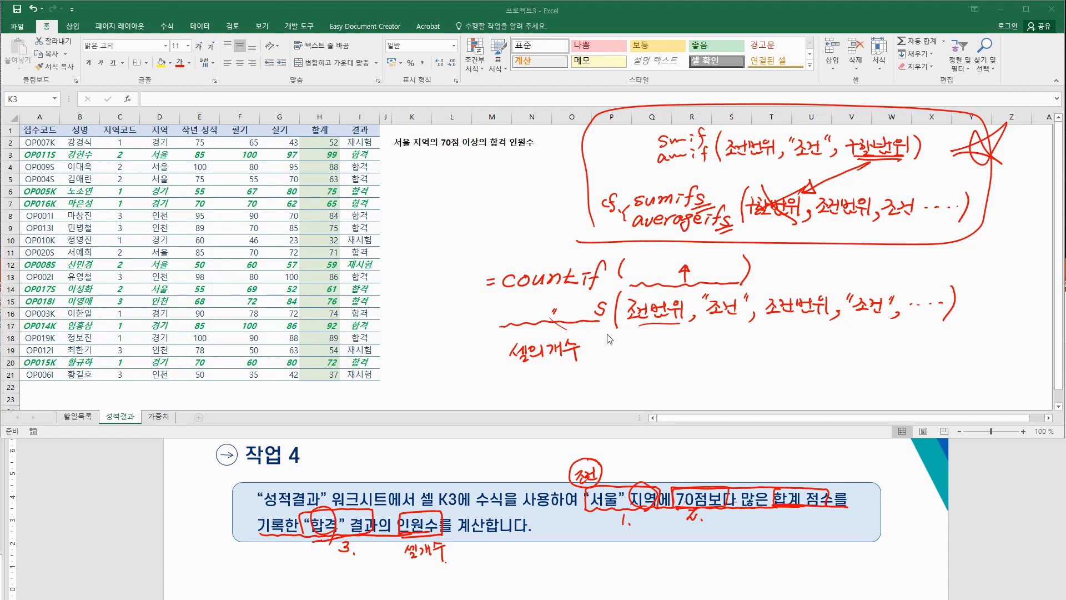
Step: Insert a COUNTIFS function into cell K3
left_click(413, 158)
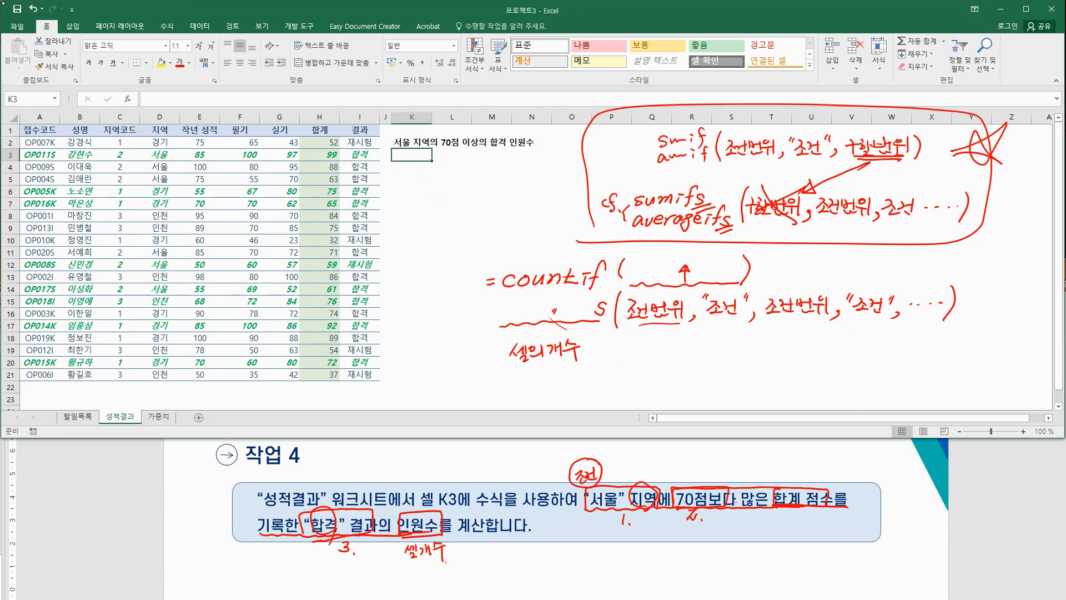
left_click(128, 99)
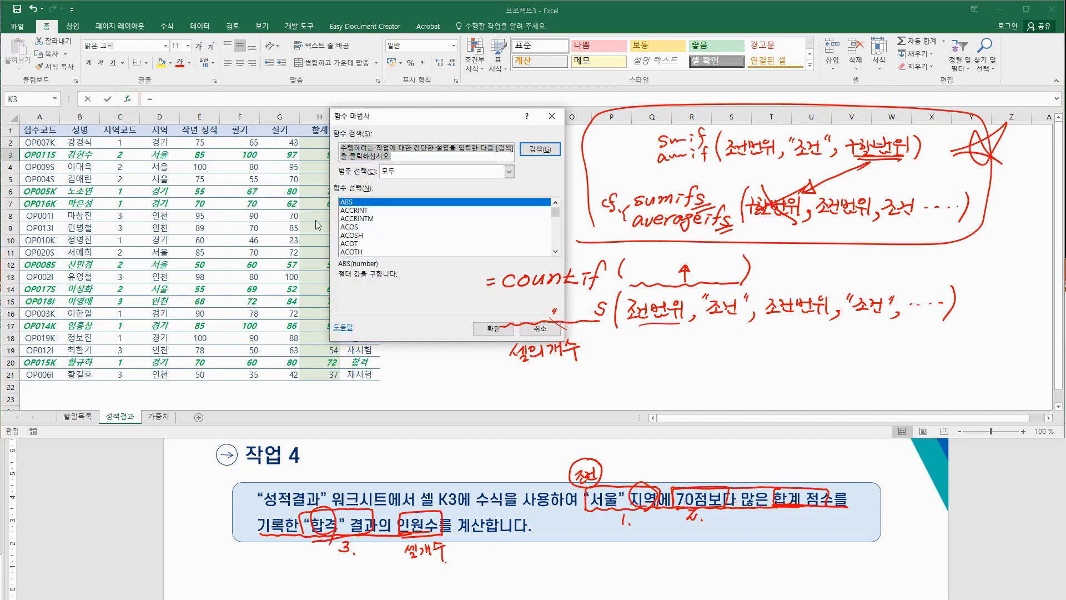
left_click(386, 226)
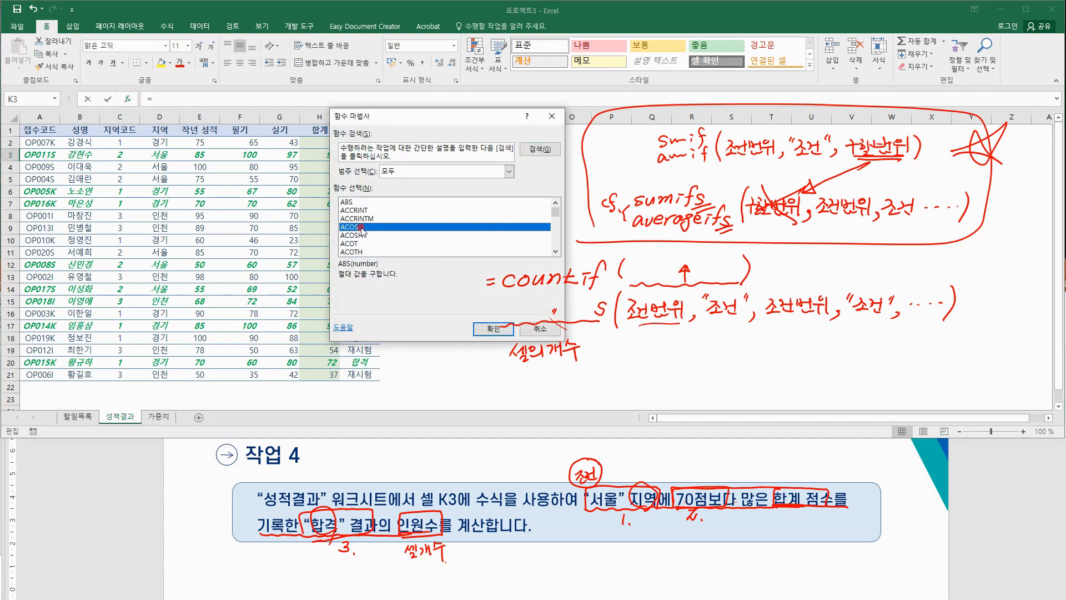
key("c")
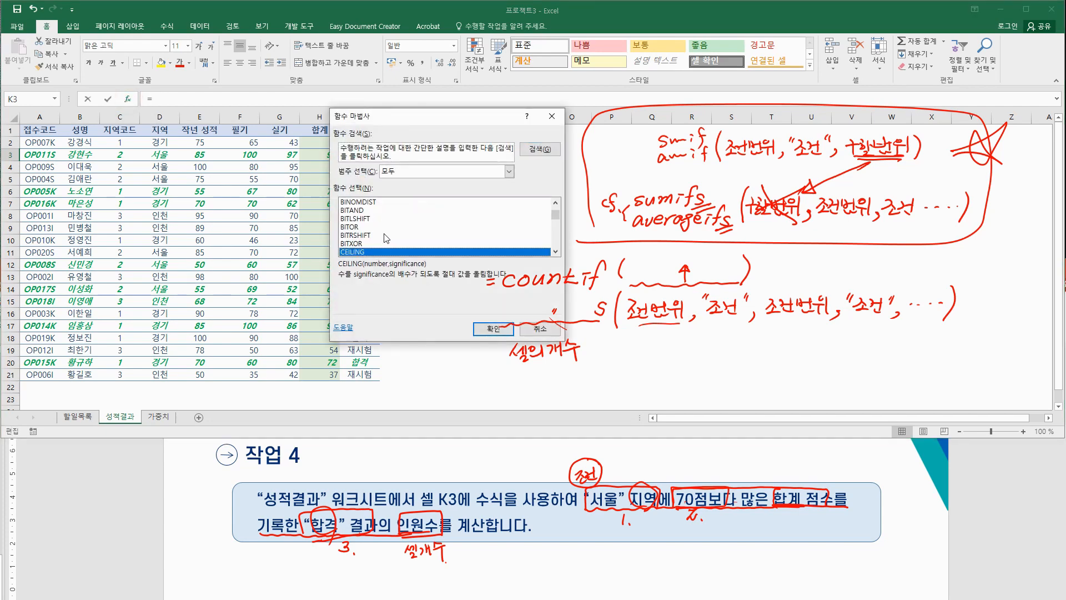
scroll(389, 238, "down", 9)
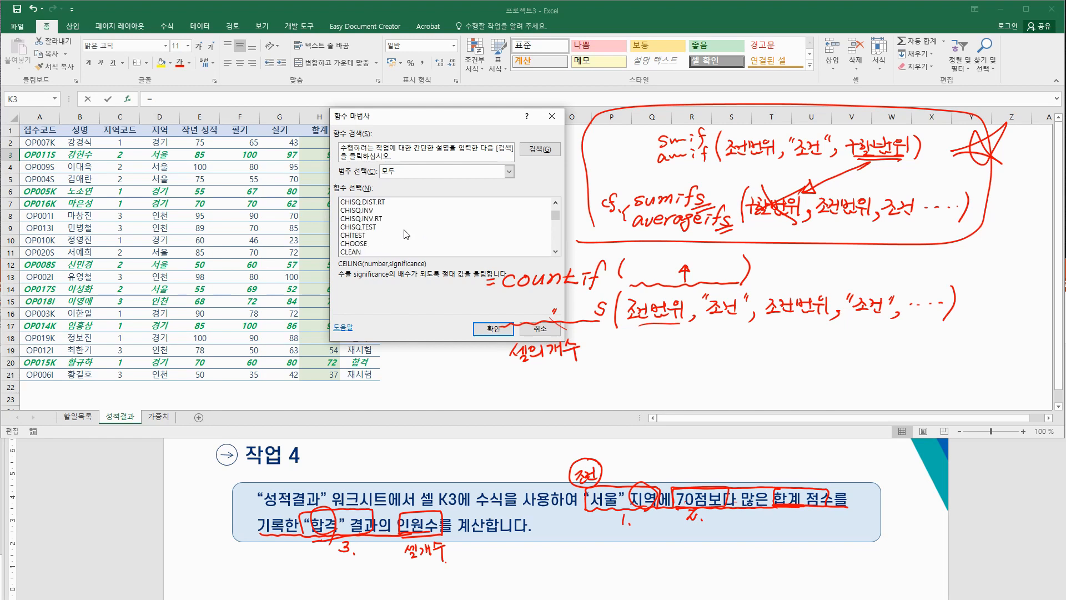
scroll(405, 234, "down", 4)
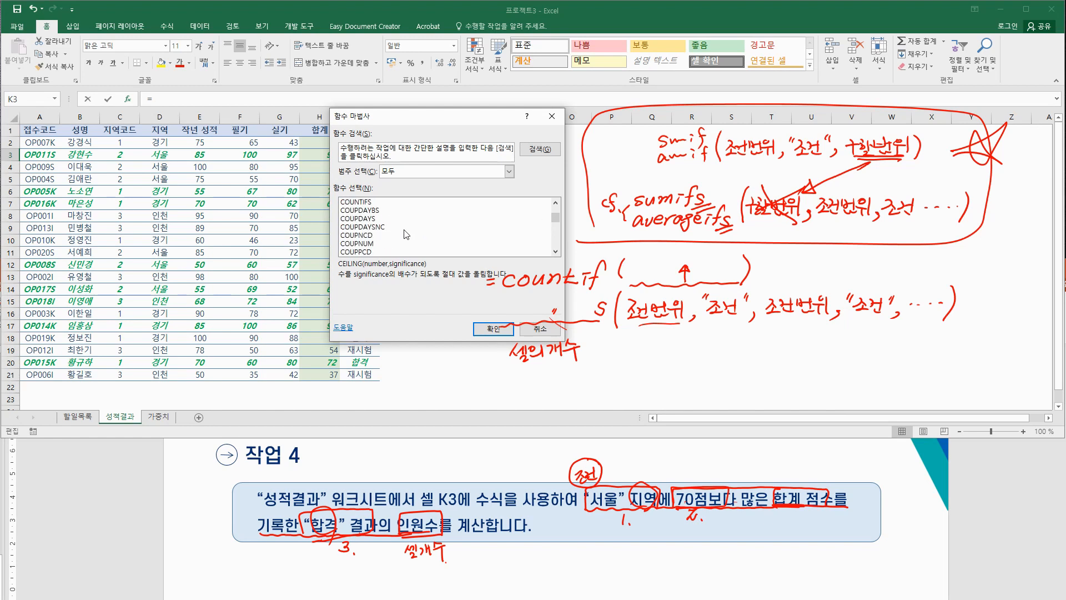
left_click(363, 228)
left_click(493, 329)
left_click_drag(482, 130, 341, 238)
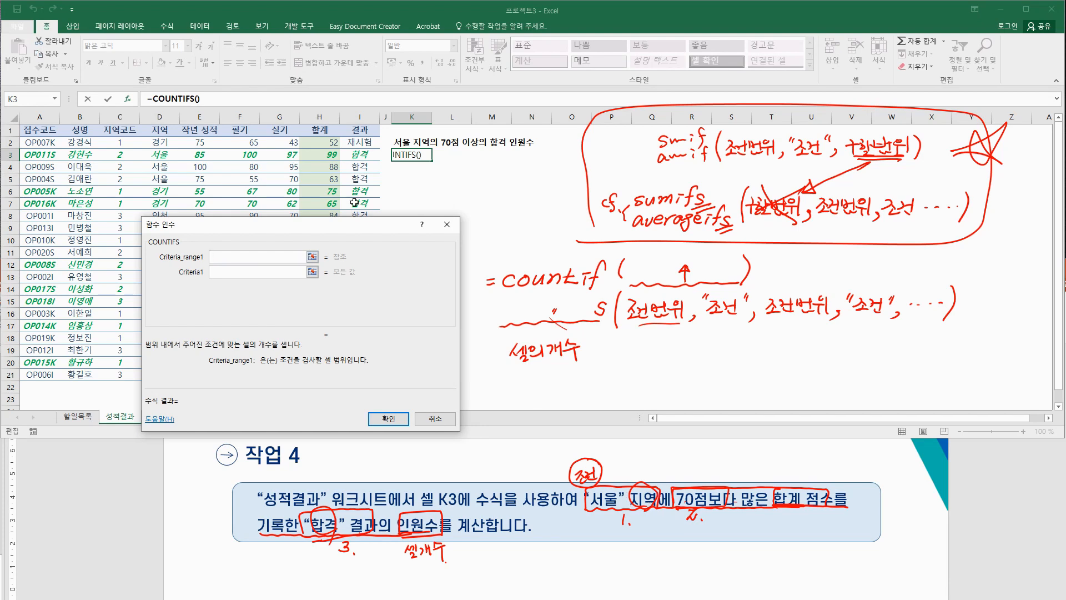
Step: Set the first criteria pair to D2:D21 and "서울"
left_click_drag(160, 145, 165, 378)
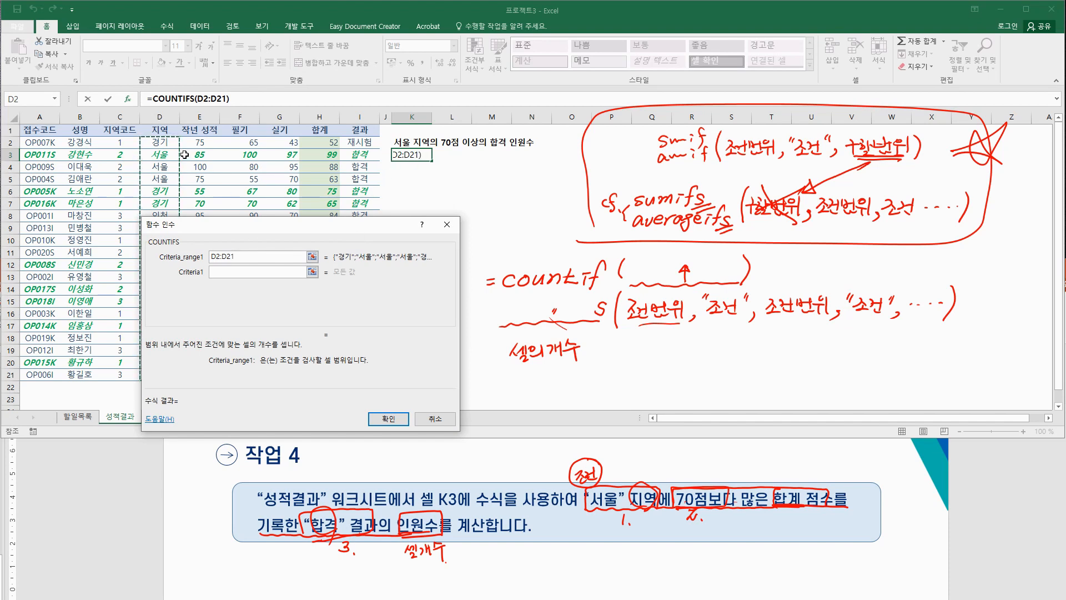
left_click(232, 274)
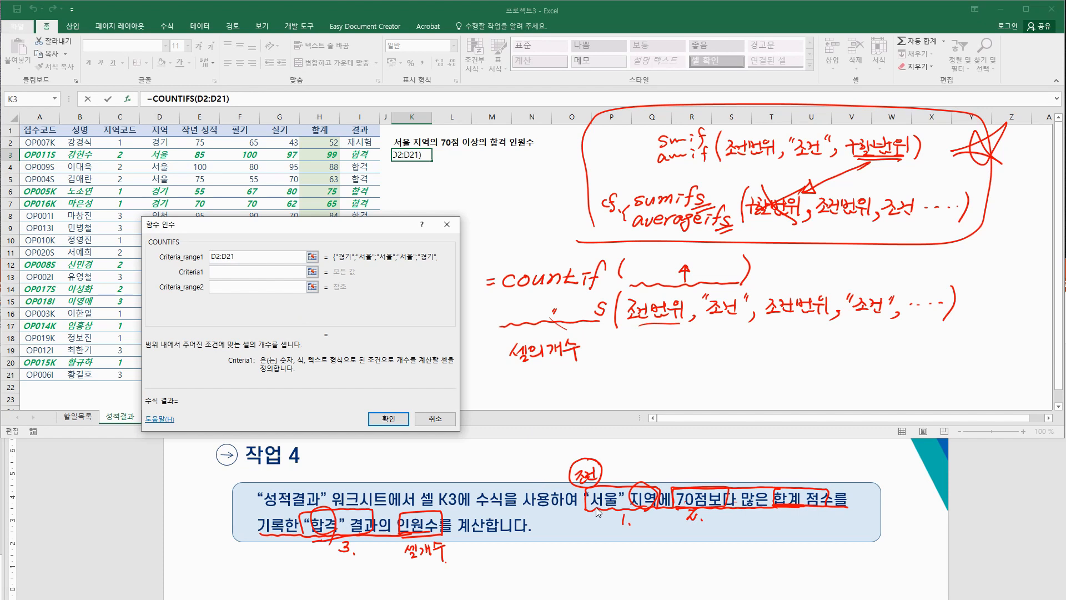
type("\"tj")
key("BackSpace")
key("BackSpace")
key("Hangul")
type("서울\"")
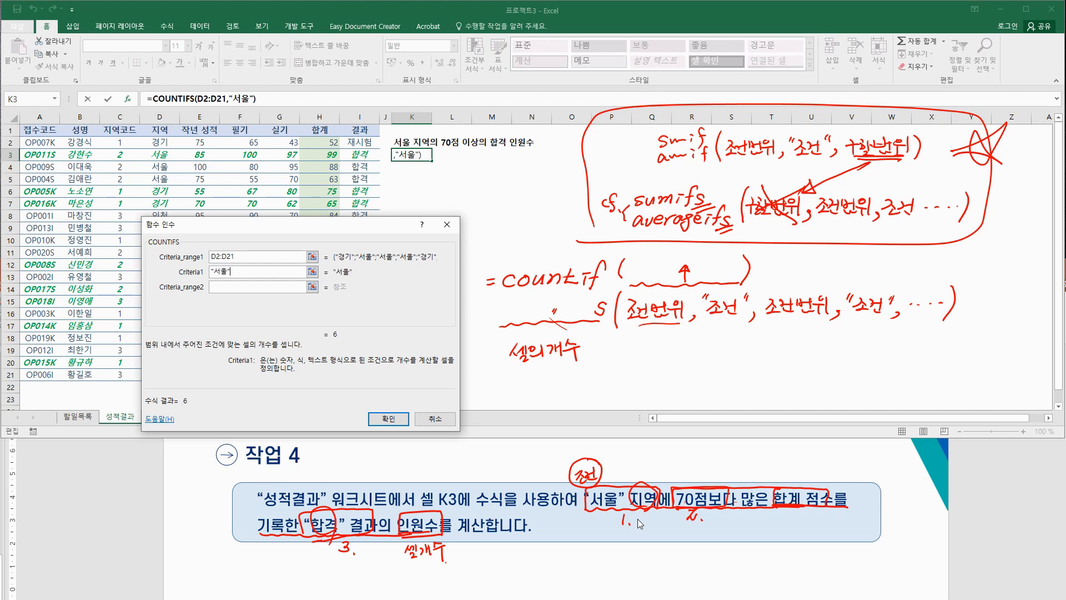
key("Tab")
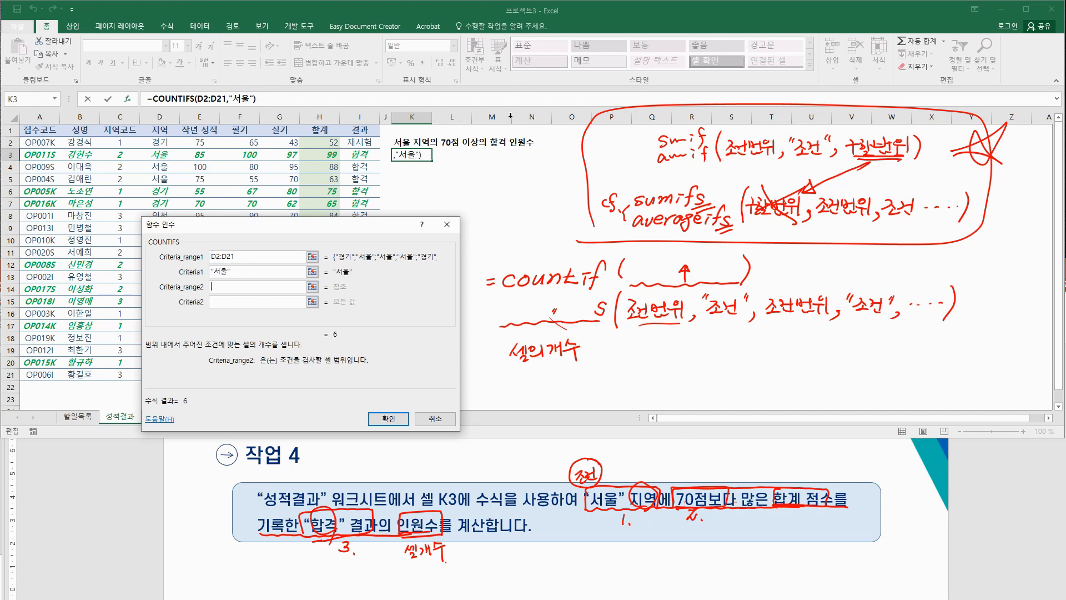
Step: Add H2:H21 ">70" and I2:I21 "합격", then confirm the formula returning 3
left_click_drag(341, 144, 320, 371)
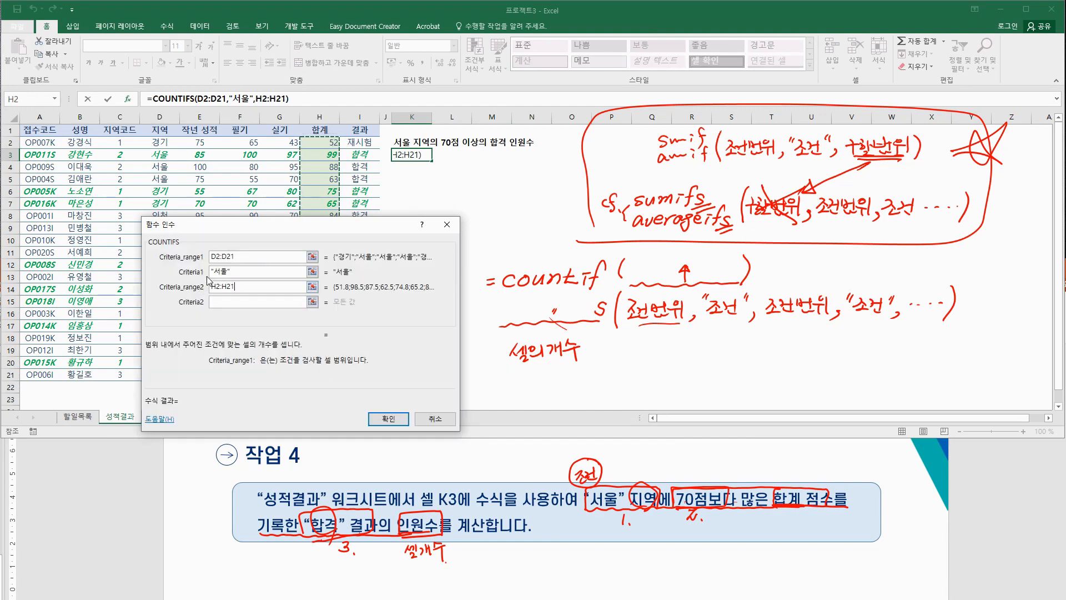
left_click(234, 302)
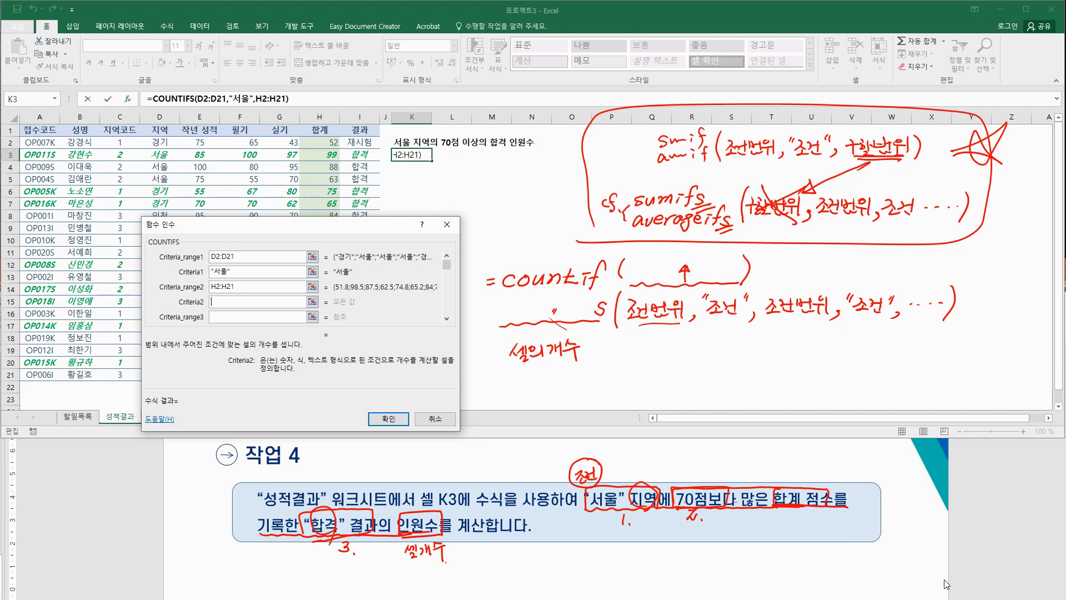
type("\">70\"")
key("Tab")
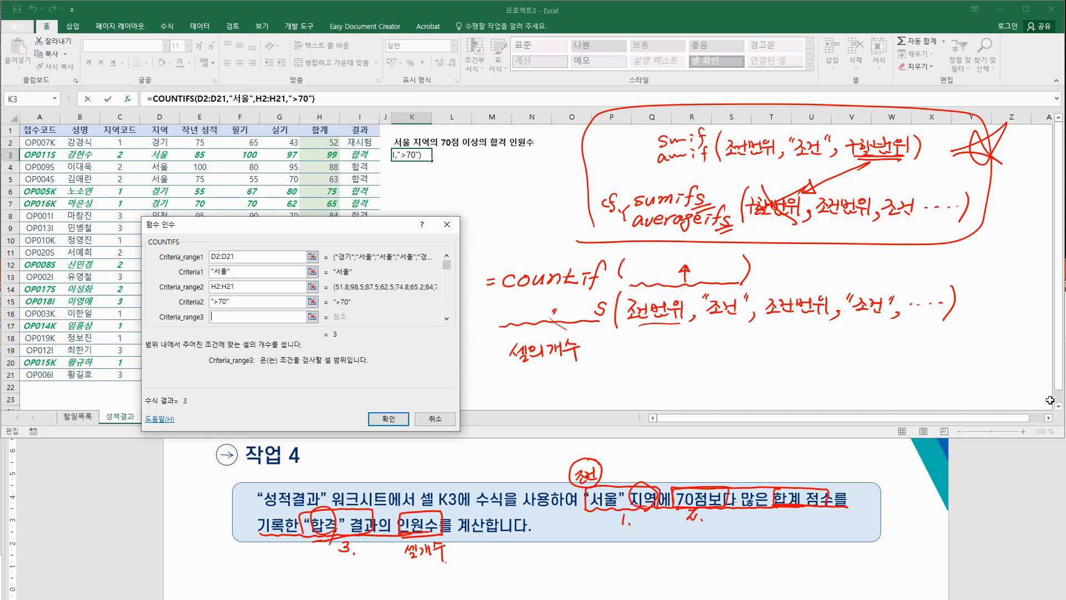
left_click_drag(362, 143, 356, 378)
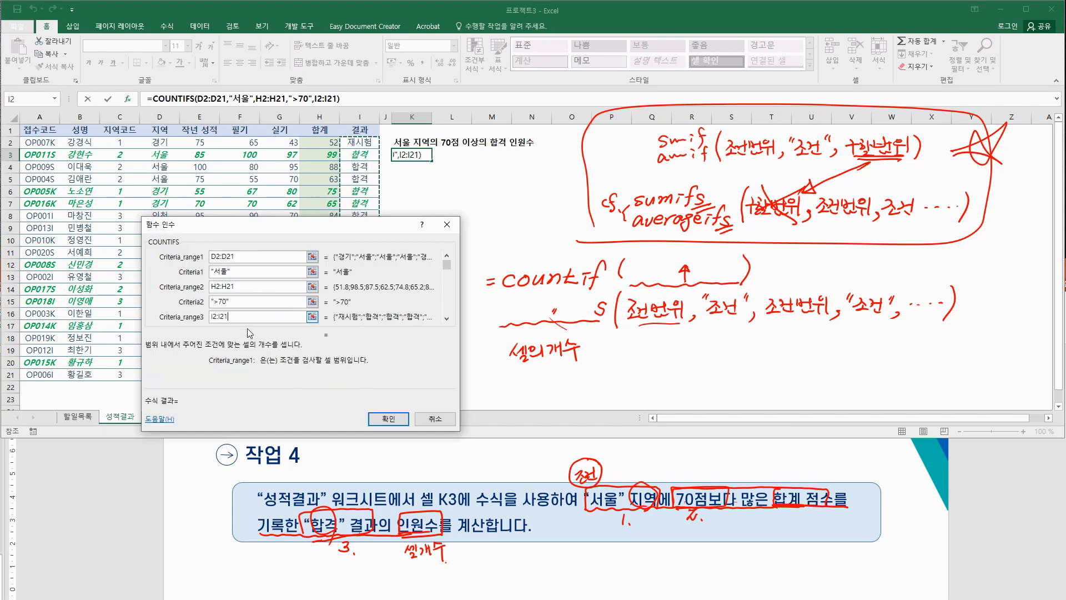
key("Tab")
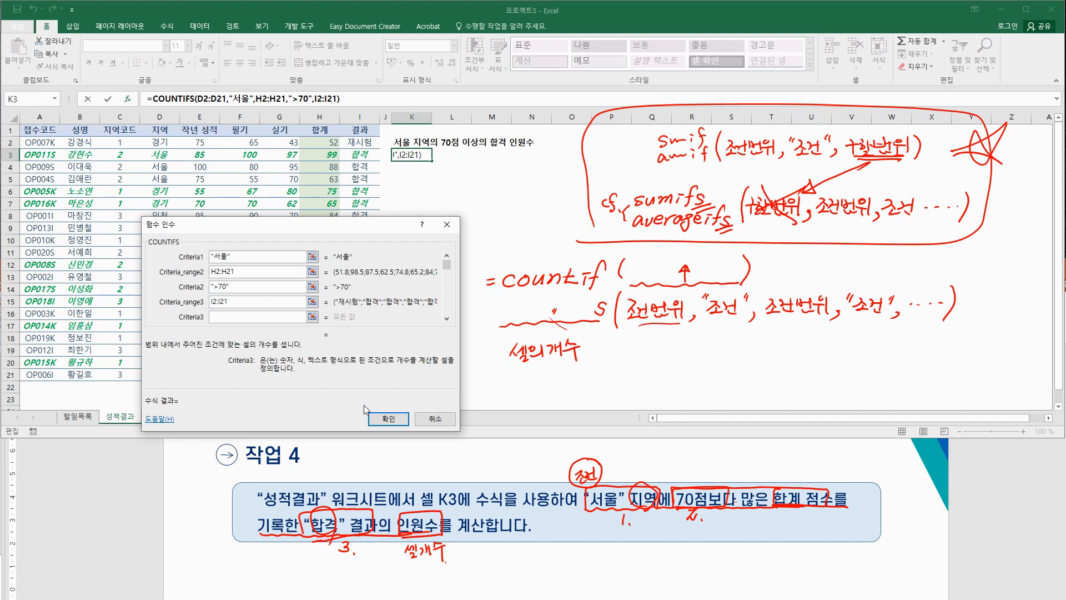
type("\"합ㄱ")
type("격\"")
left_click(388, 418)
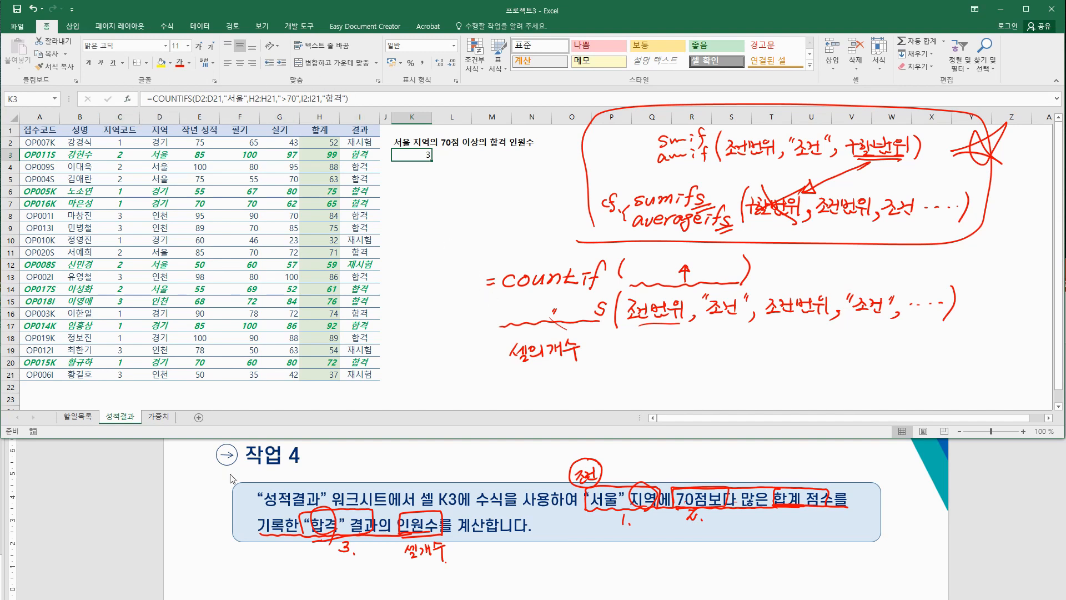
Step: Handwrite 시트보호 above the password in the 작업 5 text
left_click(54, 200)
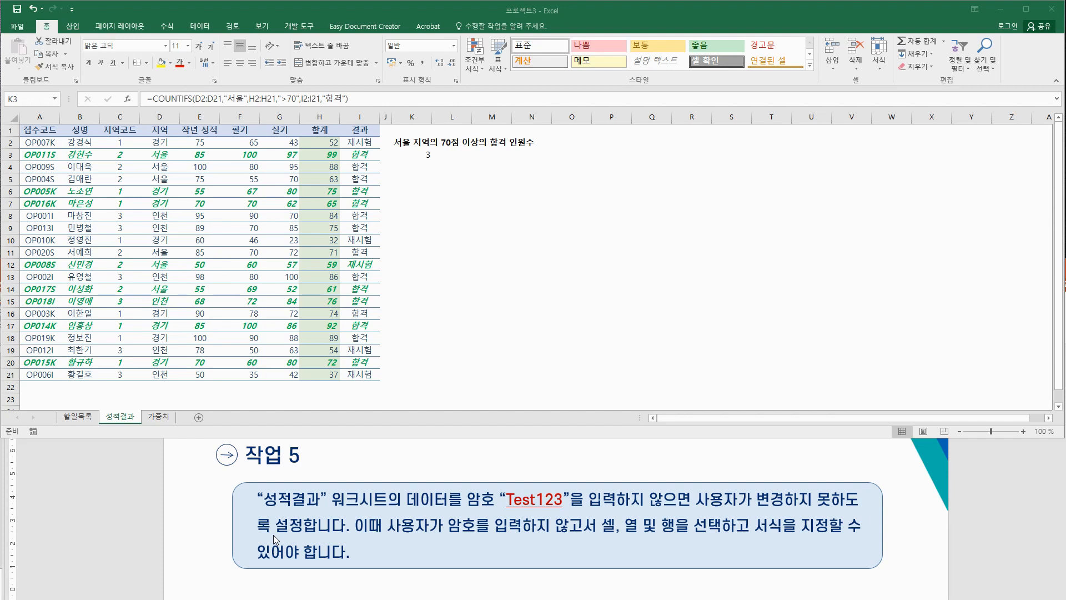
mouse_move(571, 480)
left_mouse_down()
mouse_move(590, 465)
mouse_move(600, 472)
left_mouse_up()
left_click_drag(607, 463, 612, 468)
mouse_move(615, 455)
left_mouse_down()
mouse_move(617, 474)
mouse_move(628, 451)
left_mouse_up()
left_click_drag(621, 459, 687, 467)
left_click(697, 463)
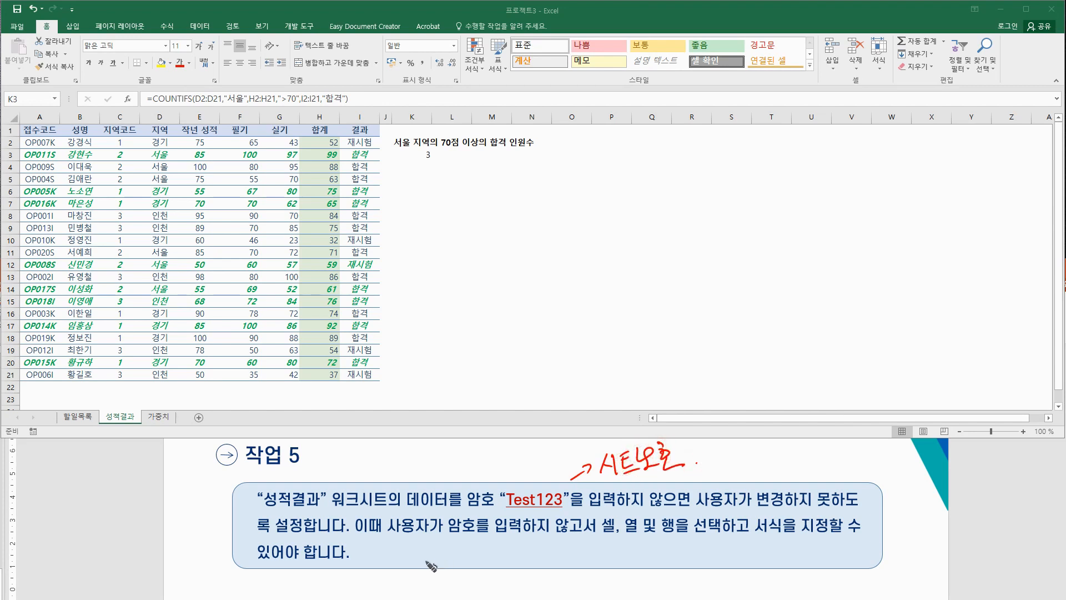
Step: Circle and underline 셀, 열 및 행, 선택 and 서식 in the task text
mouse_move(613, 528)
left_mouse_down()
mouse_move(604, 535)
mouse_move(617, 521)
mouse_move(617, 534)
mouse_move(673, 533)
left_mouse_up()
mouse_move(604, 534)
left_mouse_down()
mouse_move(676, 533)
mouse_move(638, 537)
left_mouse_up()
mouse_move(691, 514)
left_mouse_down()
mouse_move(700, 536)
mouse_move(694, 513)
left_mouse_up()
left_click_drag(756, 531, 836, 532)
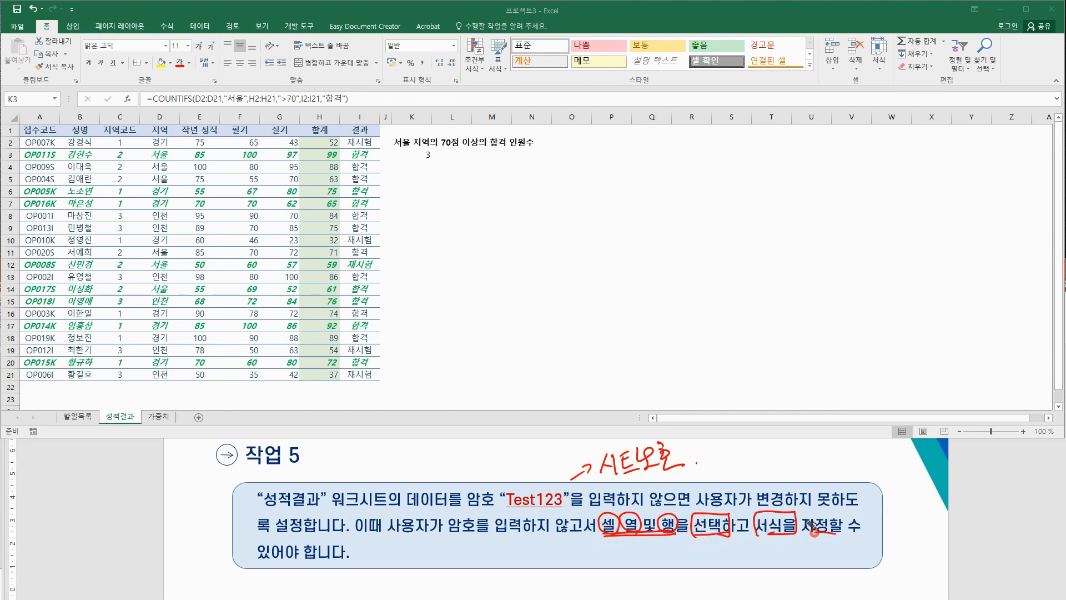
left_click_drag(261, 562, 347, 556)
left_click_drag(348, 561, 350, 556)
Step: Show 시트 보호 under Home's 서식 menu and handwrite route 1: 홈탭 > 셀 그룹 >
left_click(880, 65)
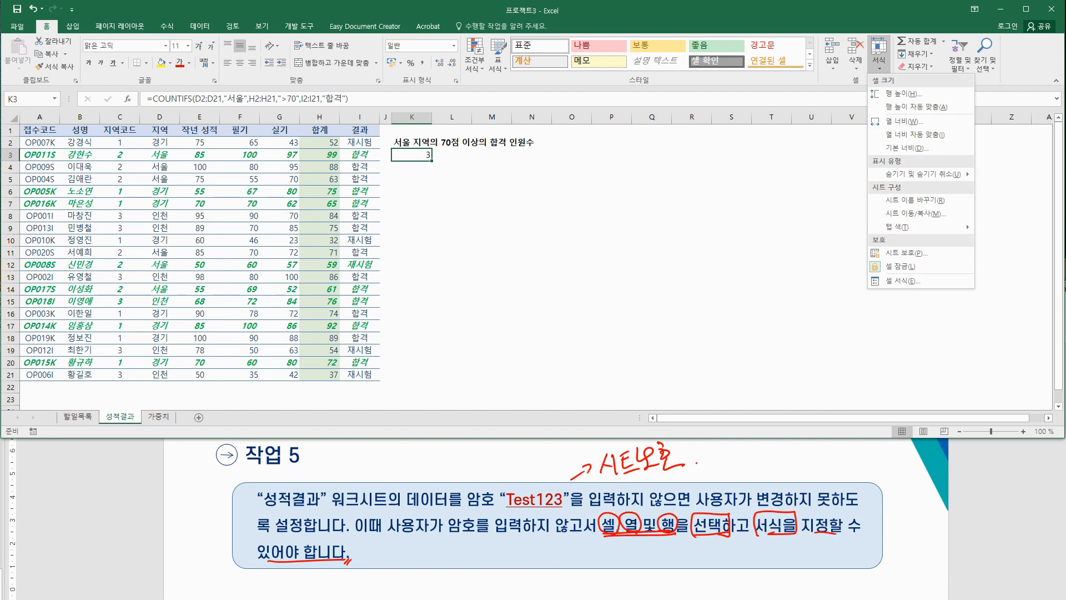
left_click(906, 252)
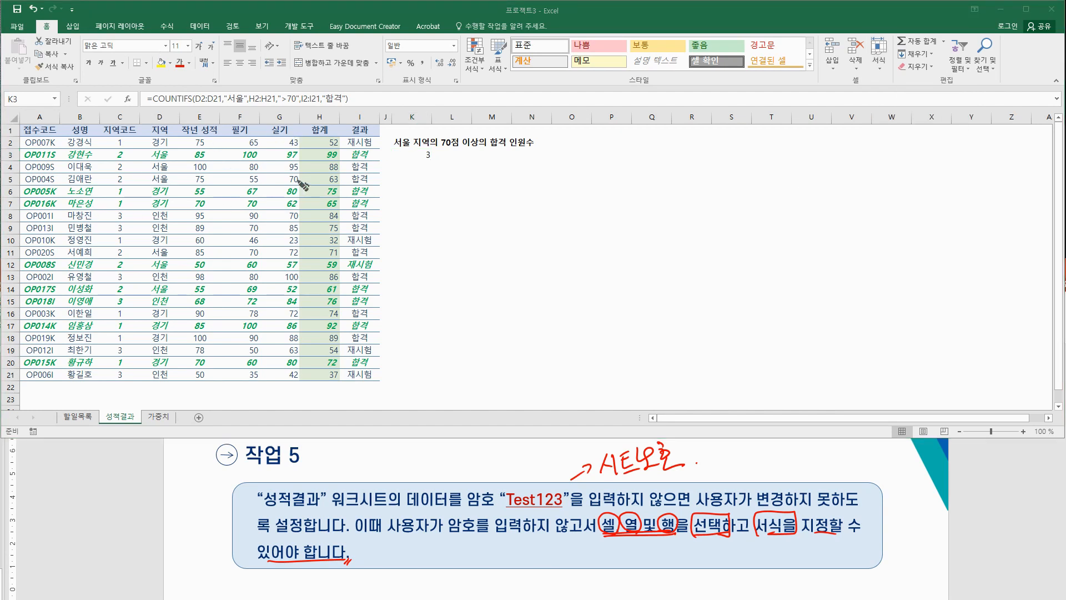
left_click_drag(476, 239, 482, 244)
left_click(491, 247)
right_click(503, 245)
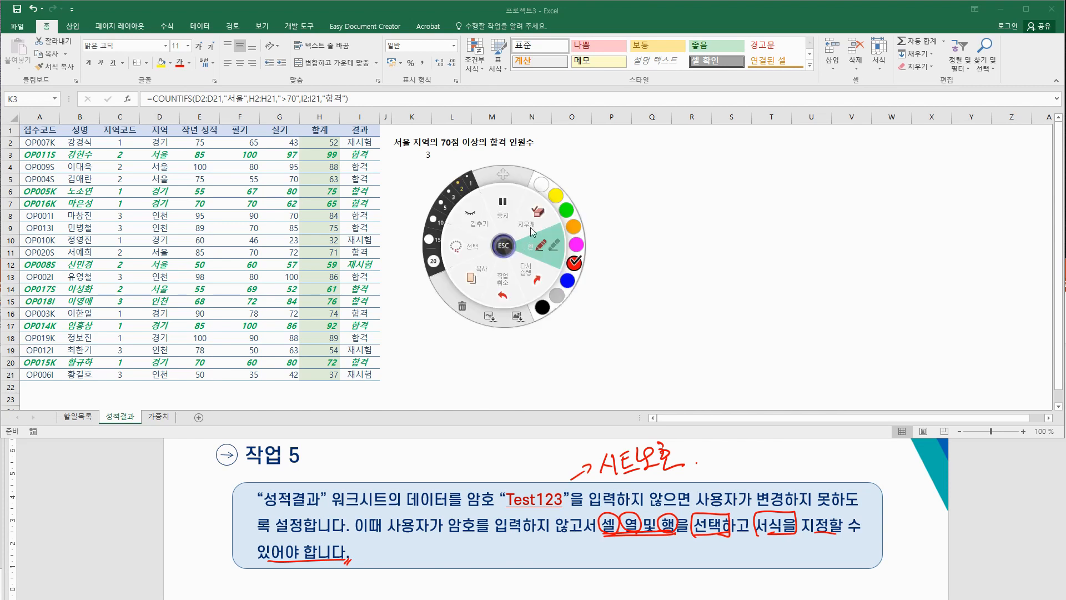
left_click(504, 248)
mouse_move(498, 243)
left_mouse_down()
mouse_move(516, 250)
mouse_move(530, 230)
mouse_move(538, 251)
mouse_move(578, 230)
mouse_move(574, 239)
left_mouse_up()
left_click_drag(579, 231, 584, 237)
left_click_drag(583, 231, 588, 231)
left_click_drag(589, 225, 593, 236)
left_click_drag(585, 238, 640, 235)
left_click_drag(625, 238, 697, 231)
Step: Finish route 1 with 서식 > 시트보호, correcting a miswritten character
mouse_move(705, 219)
left_mouse_down()
mouse_move(708, 244)
mouse_move(738, 229)
left_mouse_up()
left_click_drag(741, 223, 751, 232)
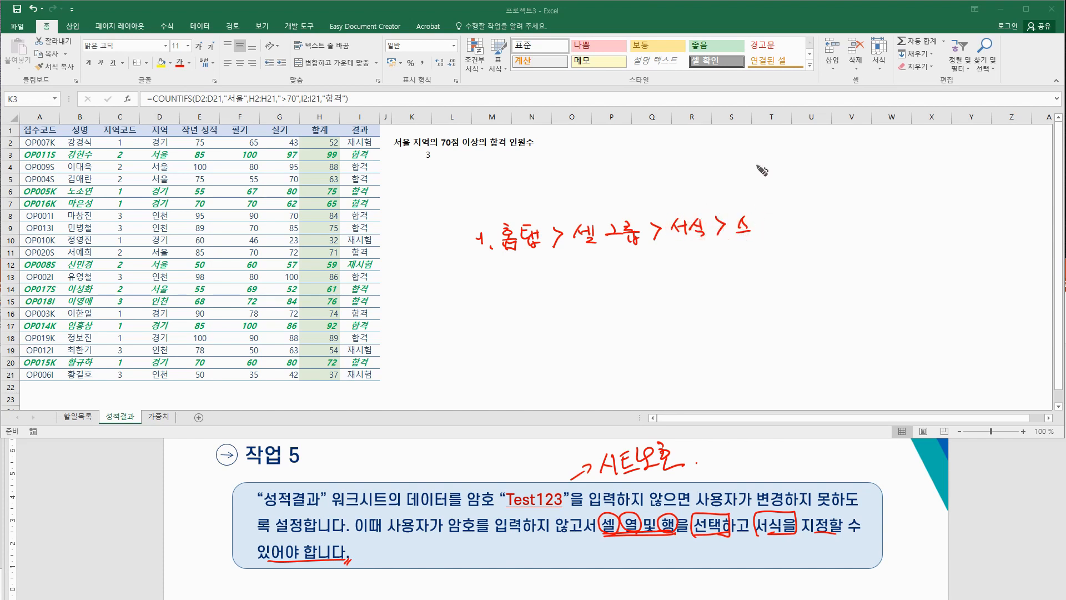
key("ctrl+z")
key("ctrl+z")
key("ctrl+z")
left_click_drag(742, 219, 734, 232)
mouse_move(739, 223)
left_mouse_down()
mouse_move(747, 234)
mouse_move(762, 219)
left_mouse_up()
left_click_drag(754, 224, 761, 224)
left_click_drag(755, 220, 767, 233)
left_click_drag(770, 219, 773, 226)
left_click_drag(777, 227, 776, 234)
left_click_drag(771, 234, 793, 219)
left_click_drag(786, 223, 796, 222)
left_click_drag(792, 224, 791, 235)
left_click_drag(787, 236, 803, 238)
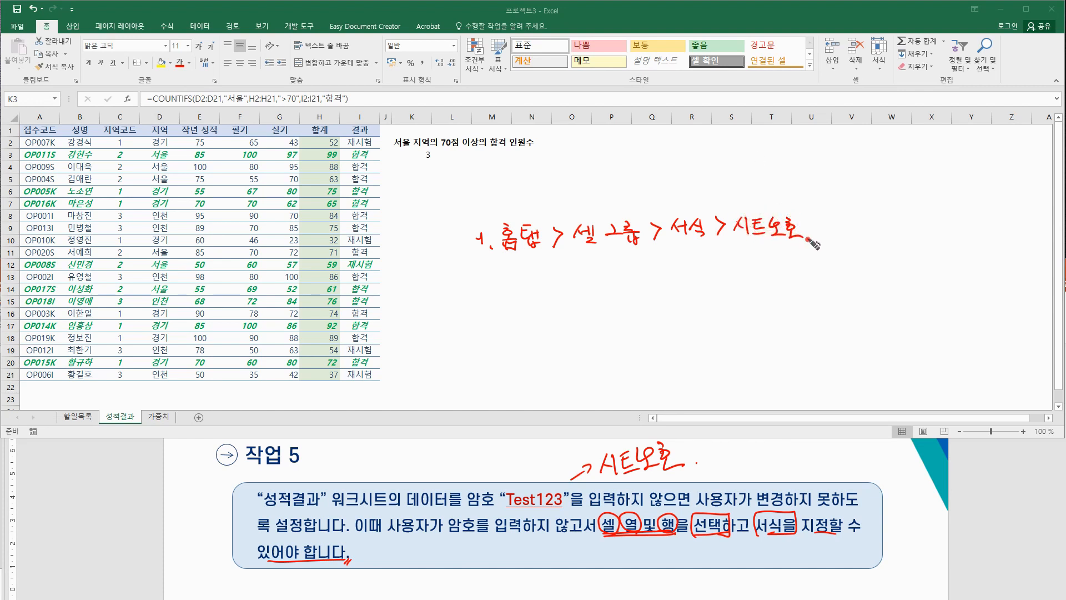
Step: Start route 2 with 2. 검토탭 and switch to the Review ribbon
left_click_drag(481, 276, 495, 289)
left_click_drag(510, 279, 523, 281)
left_click_drag(525, 273, 525, 286)
left_click_drag(515, 288, 527, 291)
mouse_move(530, 275)
left_mouse_down()
mouse_move(550, 291)
mouse_move(585, 293)
left_mouse_up()
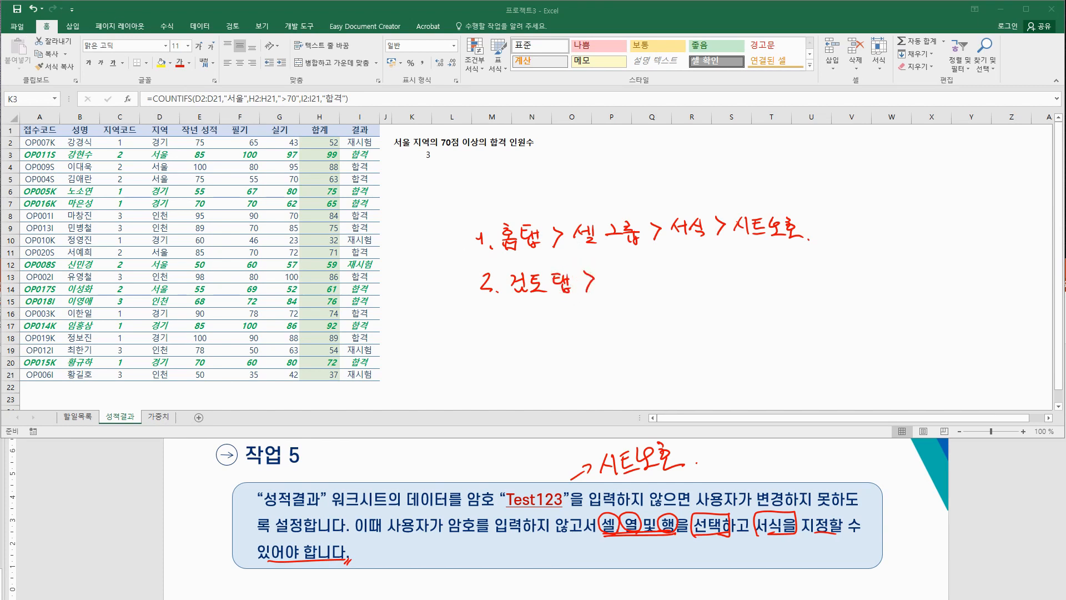
left_click(233, 26)
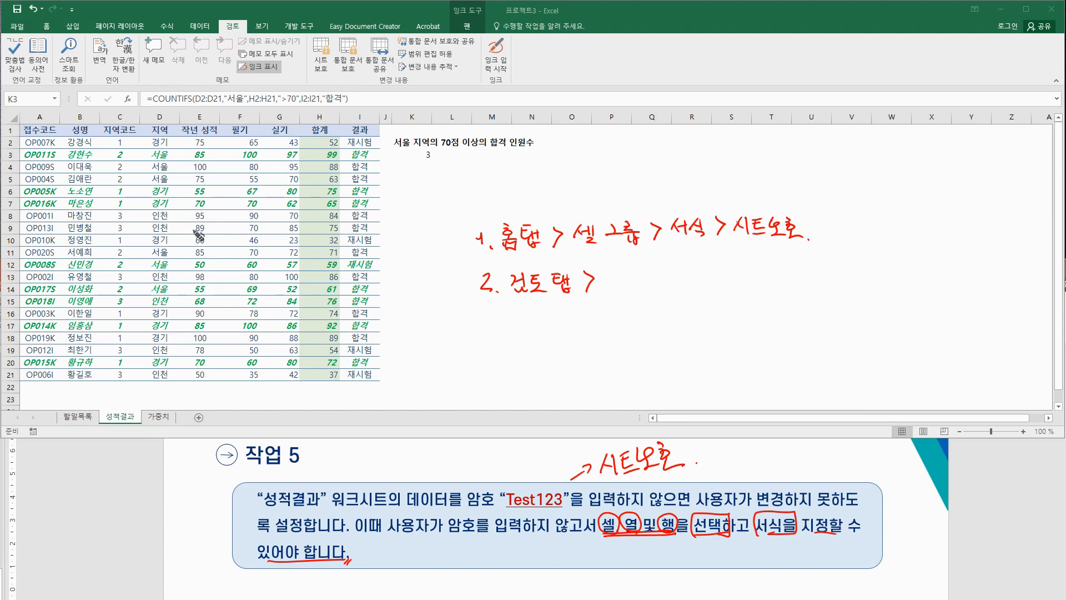
Step: Finish route 2 as 검토탭 > 변경 내용 그룹 > 시트보호 and launch 시트 보호
mouse_move(607, 272)
left_mouse_down()
mouse_move(627, 289)
mouse_move(643, 270)
mouse_move(636, 286)
mouse_move(701, 274)
mouse_move(743, 284)
mouse_move(760, 269)
mouse_move(763, 286)
mouse_move(767, 267)
mouse_move(800, 278)
mouse_move(815, 271)
mouse_move(807, 260)
mouse_move(825, 280)
left_mouse_up()
left_click(829, 279)
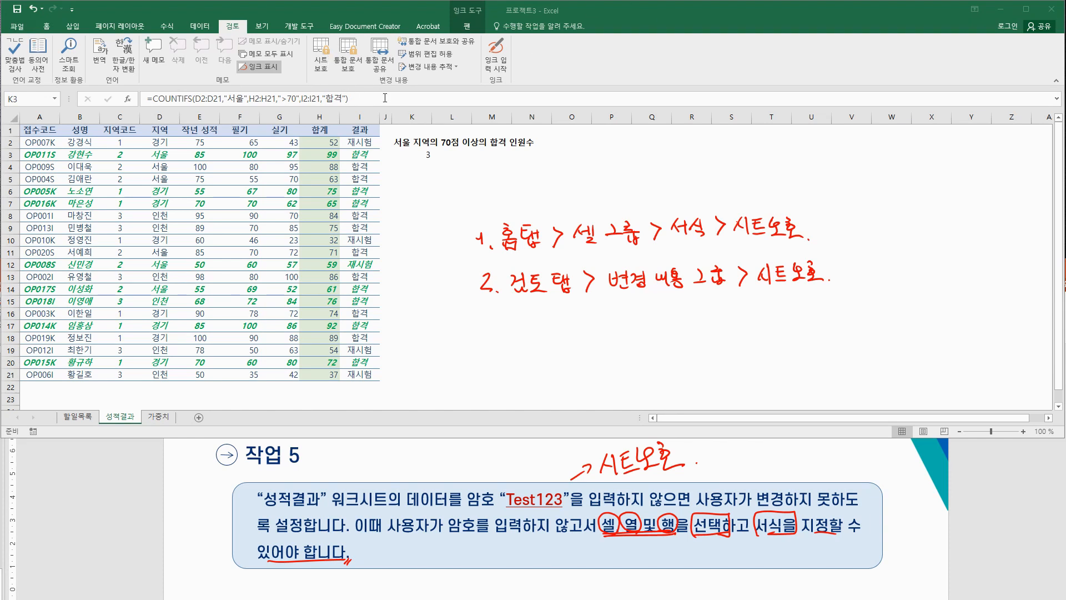
left_click(322, 49)
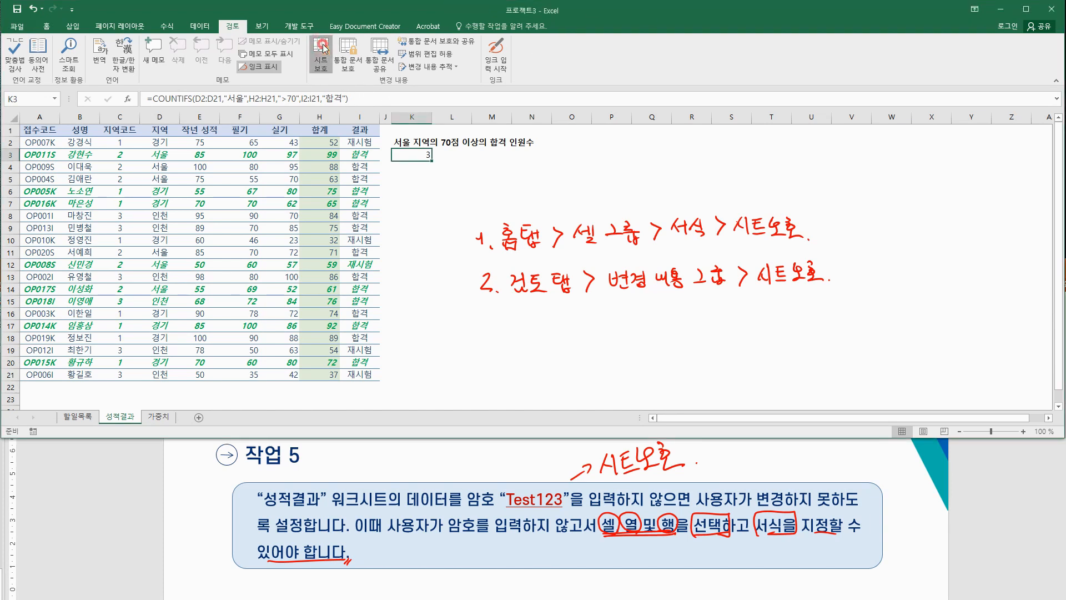
Step: Enter the sheet protection password and allow selecting unlocked cells
left_click_drag(288, 243, 356, 190)
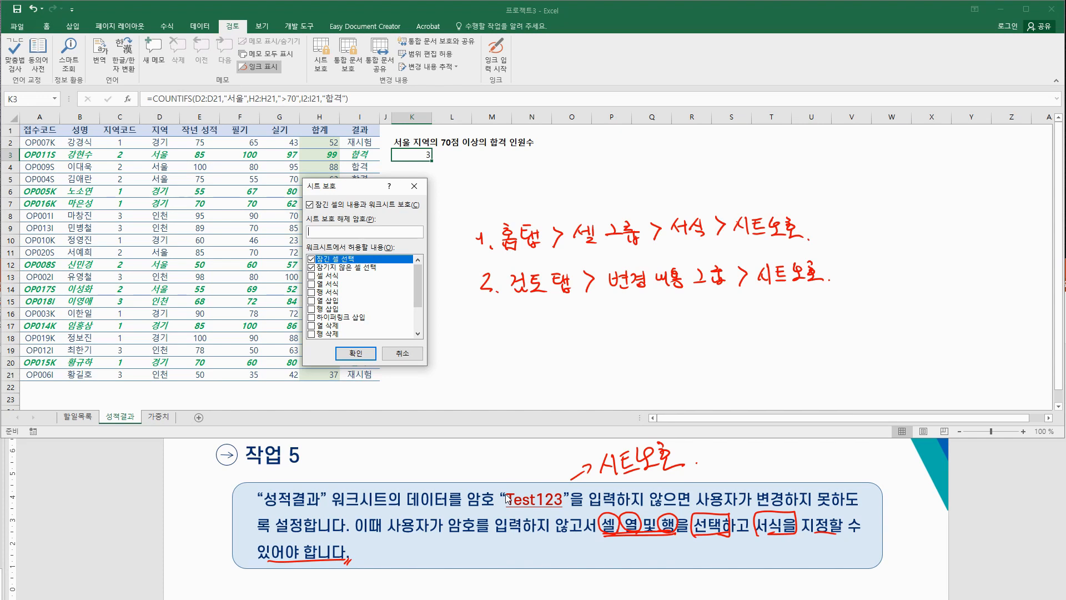
left_click(357, 230)
left_click(311, 267)
Step: Tick 셀 서식, 열 서식 and 행 서식 among the protected sheet's allowed actions
left_click(312, 276)
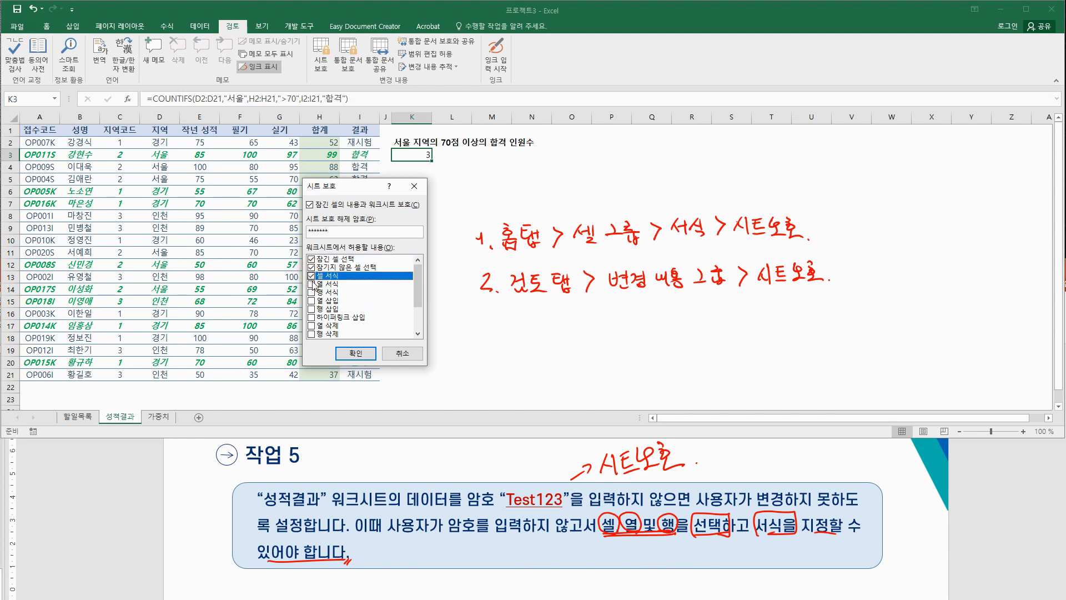
left_click(312, 284)
left_click(312, 292)
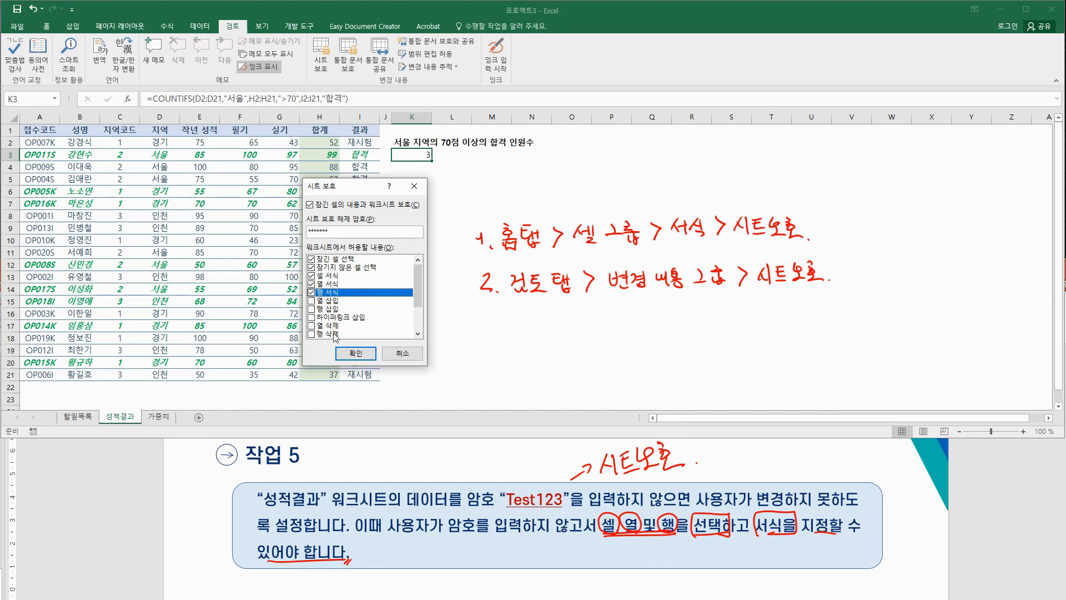
Step: Finish protecting the 성적결과 sheet by re-entering the password, then select cell K19
left_click(363, 355)
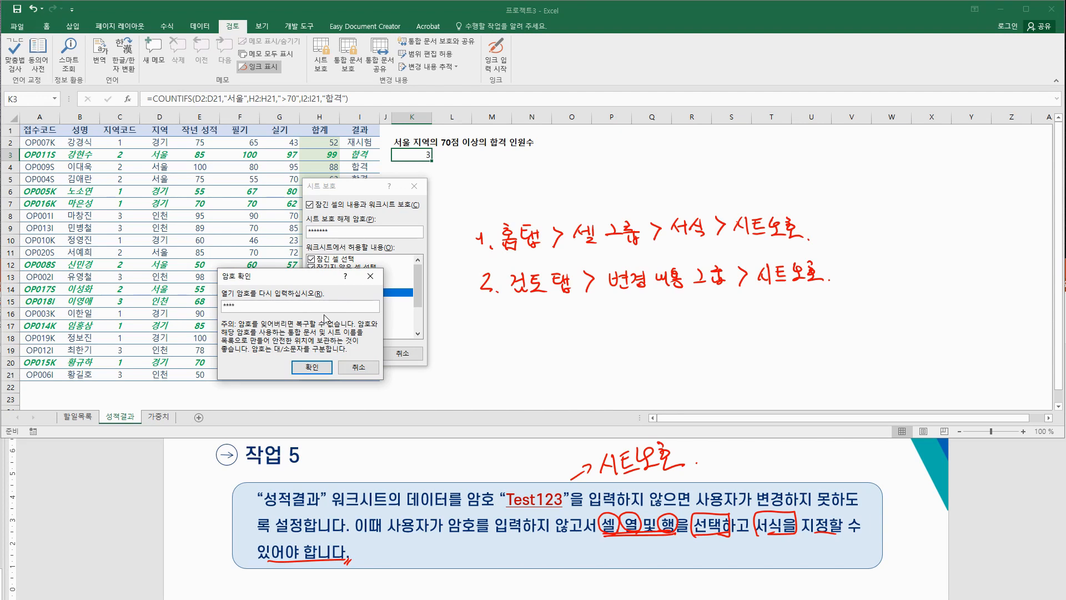
type("Test123")
left_click(312, 367)
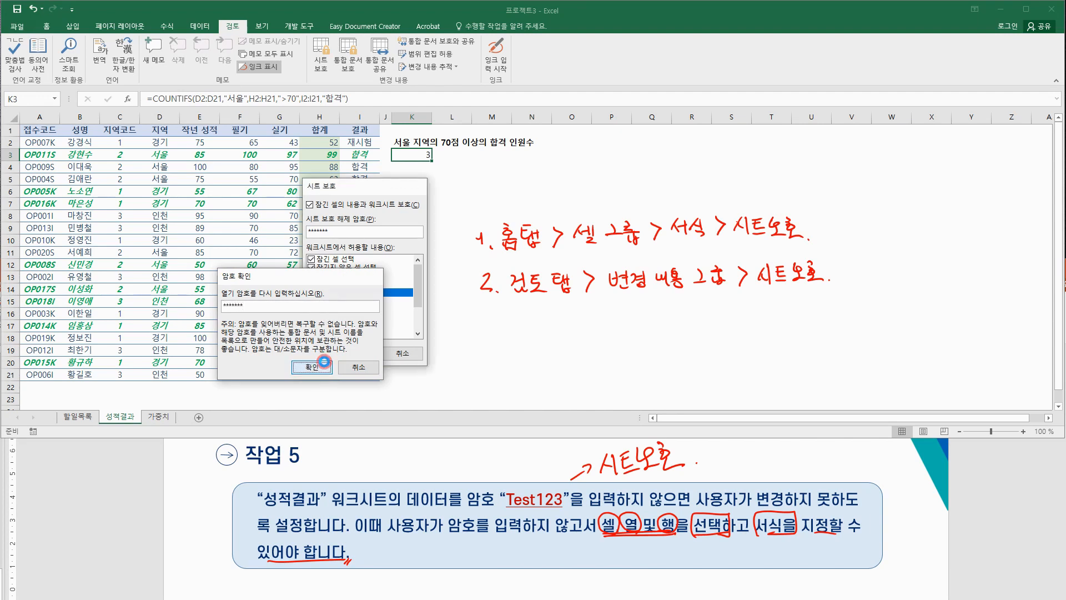
left_click(431, 348)
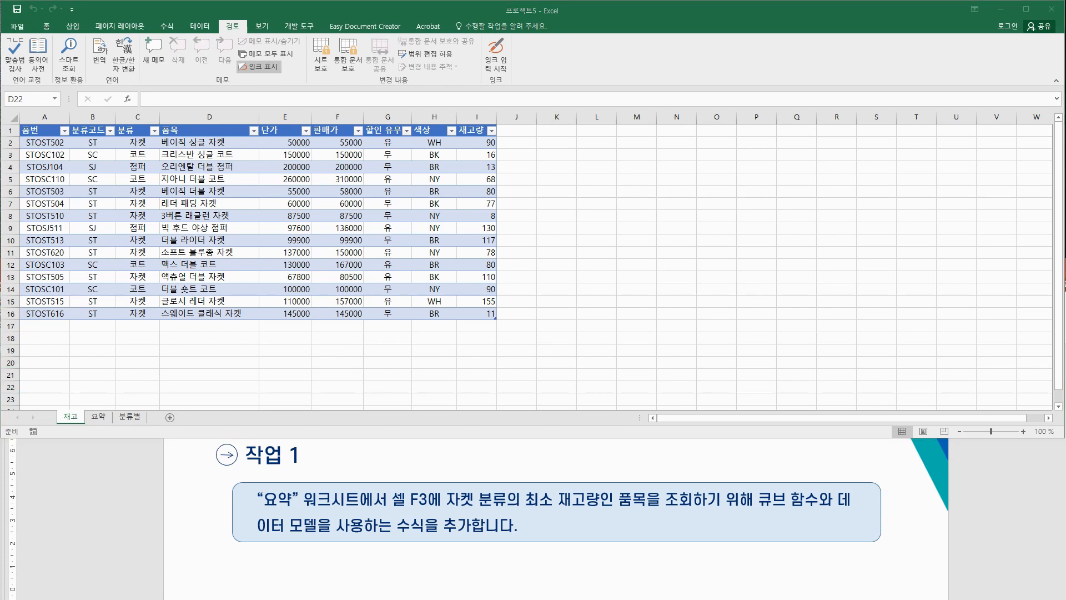
mouse_move(665, 151)
left_mouse_down()
mouse_move(673, 162)
mouse_move(716, 162)
mouse_move(743, 143)
mouse_move(772, 169)
mouse_move(777, 147)
mouse_move(781, 165)
mouse_move(822, 149)
mouse_move(815, 134)
mouse_move(836, 151)
mouse_move(903, 147)
mouse_move(905, 164)
mouse_move(920, 151)
mouse_move(936, 160)
mouse_move(932, 149)
mouse_move(956, 140)
mouse_move(977, 158)
mouse_move(991, 146)
mouse_move(994, 166)
mouse_move(998, 152)
left_mouse_up()
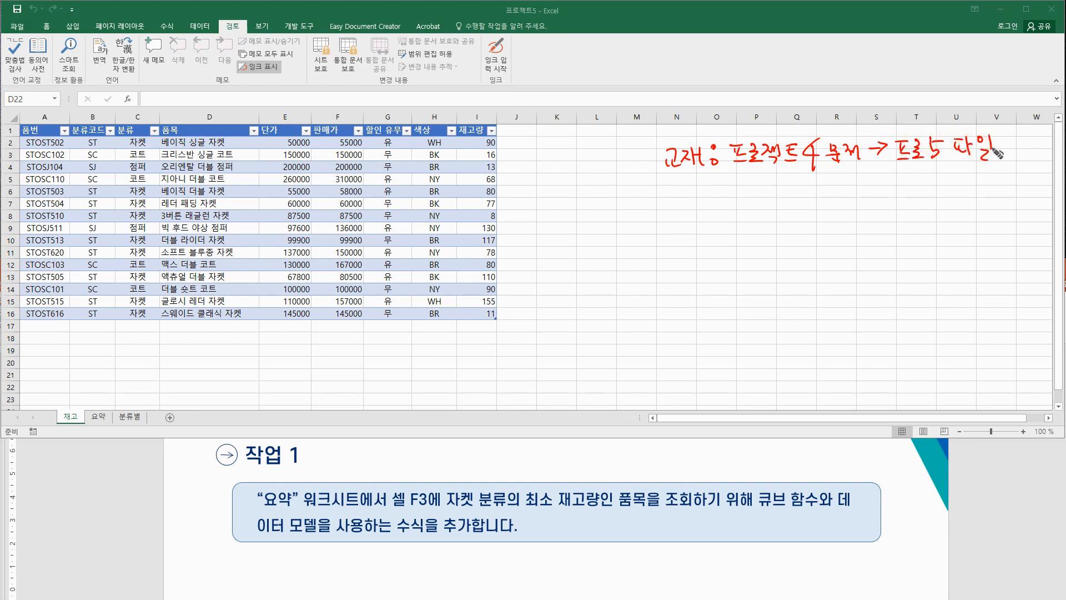
mouse_move(757, 193)
left_mouse_down()
mouse_move(814, 210)
mouse_move(817, 186)
mouse_move(850, 207)
mouse_move(863, 189)
mouse_move(917, 198)
mouse_move(944, 177)
mouse_move(980, 205)
mouse_move(994, 183)
mouse_move(991, 208)
mouse_move(999, 198)
left_mouse_up()
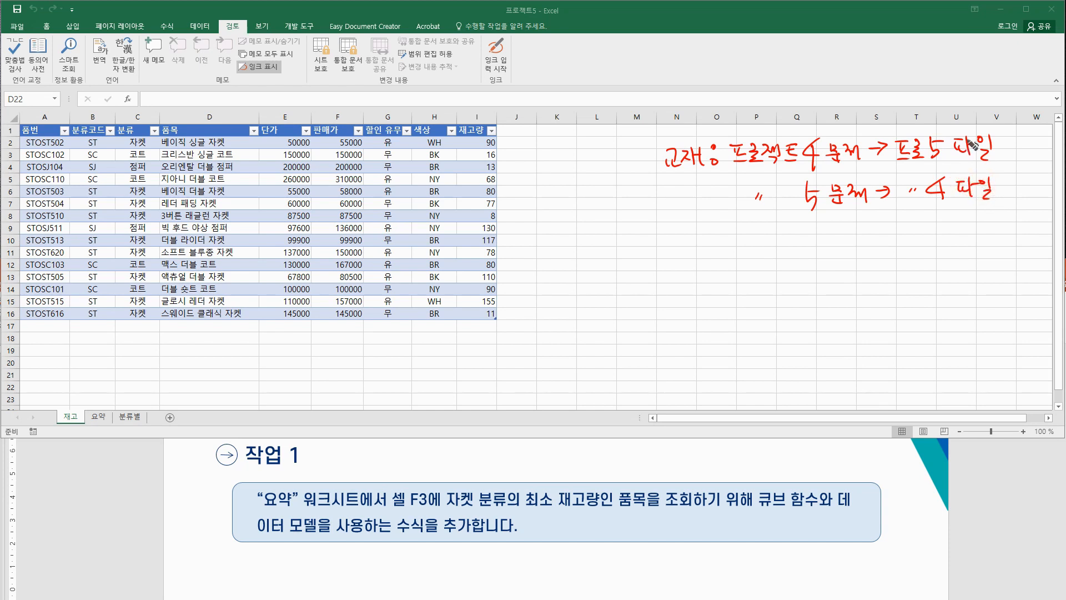
left_click_drag(660, 133, 661, 204)
left_click_drag(999, 136, 996, 194)
key("e")
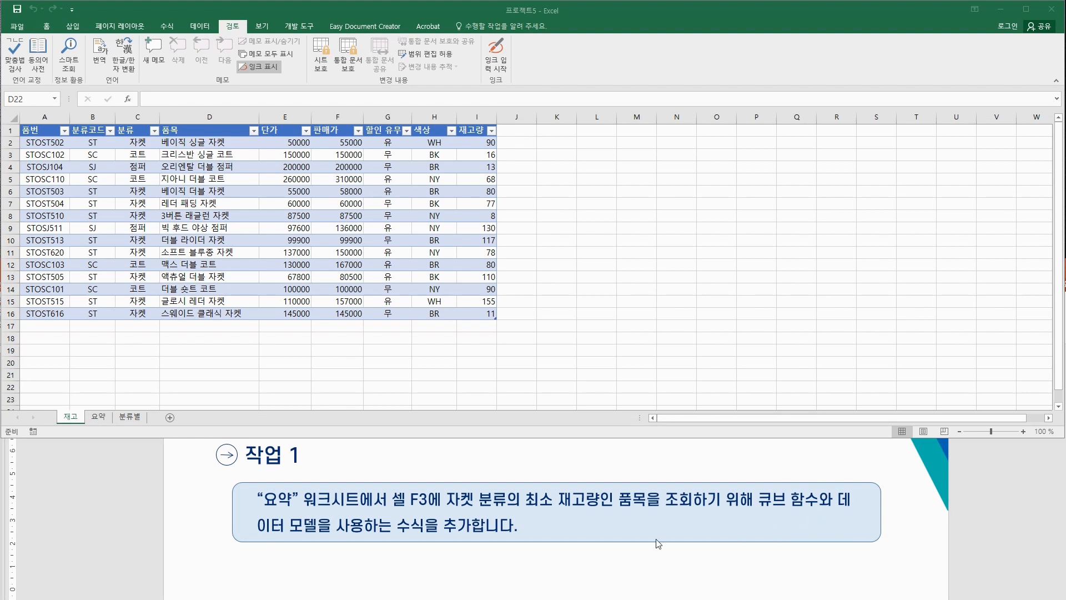
Step: Scroll to the 작업 2 task, mark its 유/무 list wording and sketch a diagram beside the table
scroll(661, 537, "down", 1)
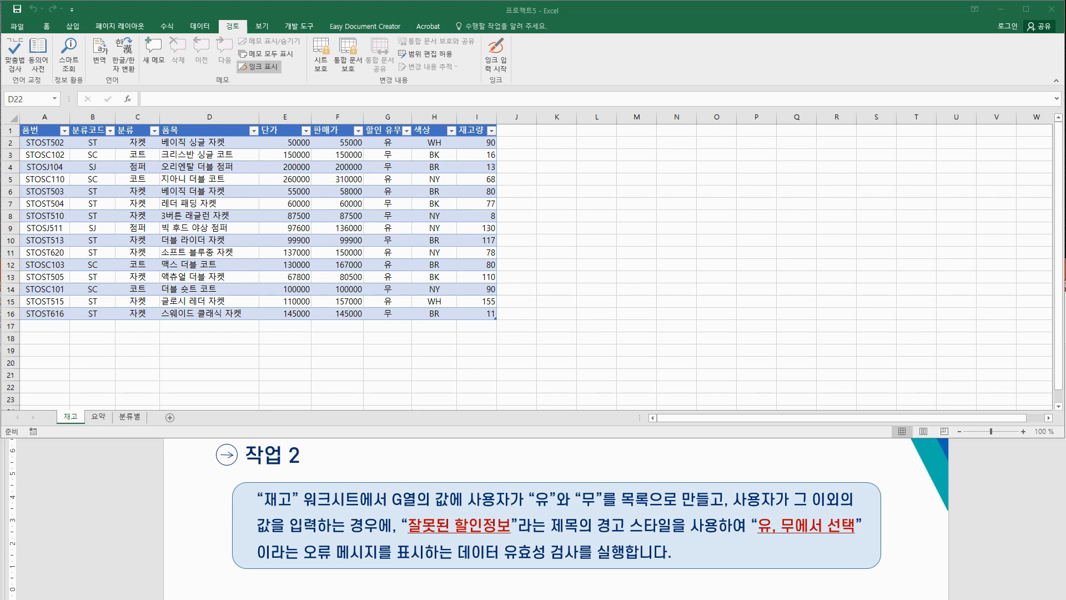
mouse_move(530, 511)
left_mouse_down()
mouse_move(583, 483)
mouse_move(660, 495)
mouse_move(656, 506)
left_mouse_up()
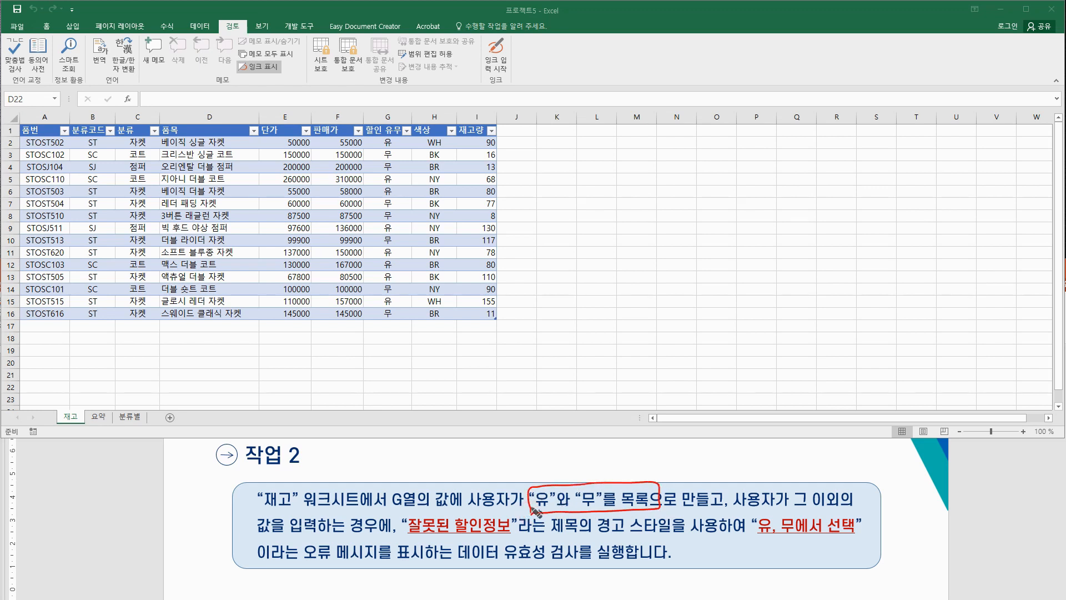
mouse_move(733, 166)
left_mouse_down()
mouse_move(768, 162)
mouse_move(769, 173)
mouse_move(769, 162)
mouse_move(780, 164)
mouse_move(785, 179)
mouse_move(784, 166)
mouse_move(778, 200)
mouse_move(784, 192)
mouse_move(756, 183)
mouse_move(755, 203)
mouse_move(779, 198)
mouse_move(762, 191)
mouse_move(758, 213)
left_mouse_up()
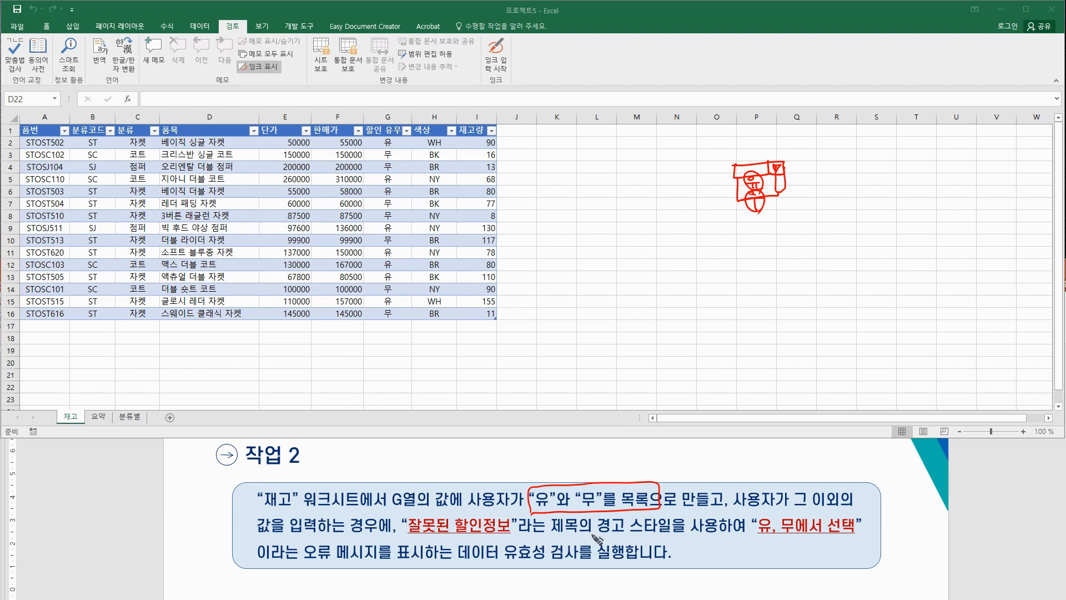
Step: Underline and tick key task words such as 경고 스타일, 오류 메시지 and 데이터 검사
left_click_drag(592, 535, 673, 534)
left_click_drag(754, 507, 728, 542)
left_click_drag(303, 562, 399, 561)
left_click_drag(456, 536, 457, 539)
left_click_drag(574, 549, 573, 558)
left_click_drag(578, 549, 577, 559)
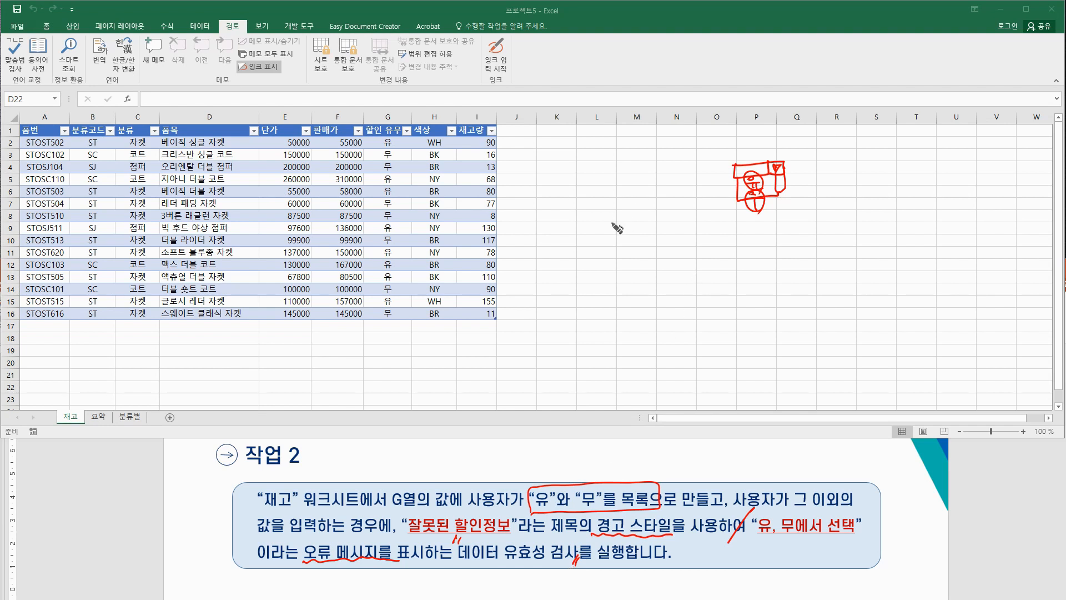
Step: Handwrite the note '데이터 유효성 검사 → 지정된 값 외의 값 X' beside the 재고 table
left_click_drag(595, 268, 600, 284)
mouse_move(610, 267)
left_mouse_down()
mouse_move(609, 285)
mouse_move(615, 274)
left_mouse_up()
left_click_drag(622, 267, 621, 284)
mouse_move(626, 268)
left_mouse_down()
mouse_move(639, 284)
mouse_move(683, 270)
mouse_move(673, 283)
mouse_move(716, 275)
mouse_move(724, 261)
mouse_move(736, 280)
mouse_move(788, 258)
mouse_move(780, 263)
mouse_move(837, 264)
mouse_move(857, 249)
mouse_move(859, 260)
mouse_move(903, 260)
mouse_move(1003, 242)
left_mouse_up()
left_click_drag(1004, 223, 989, 243)
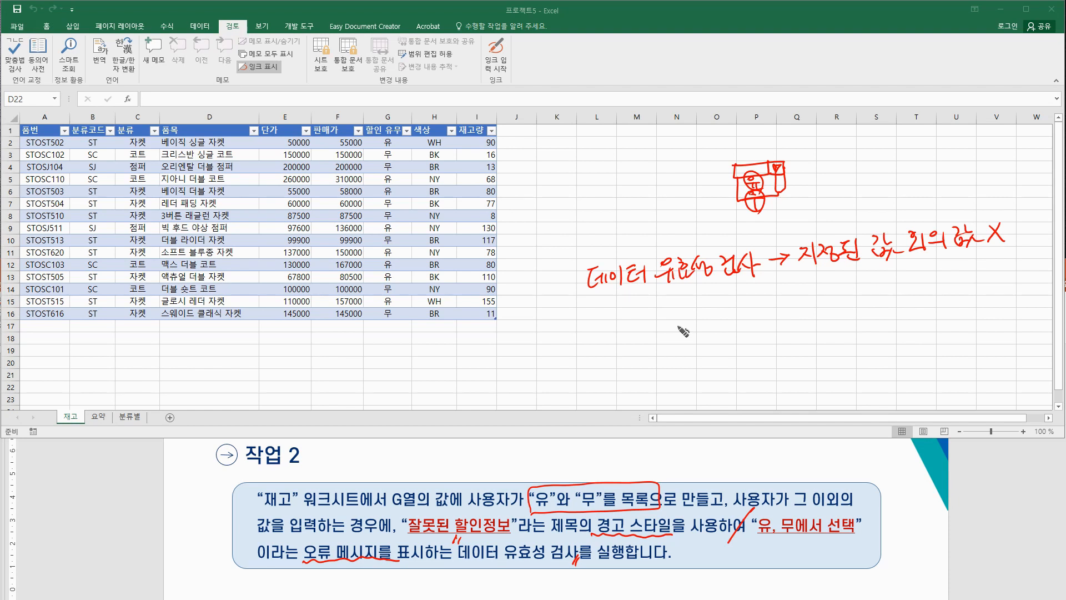
Step: Circle 유 in the task text and write '조건' above the 유/무 list
mouse_move(547, 514)
left_mouse_down()
mouse_move(560, 499)
mouse_move(594, 498)
left_mouse_up()
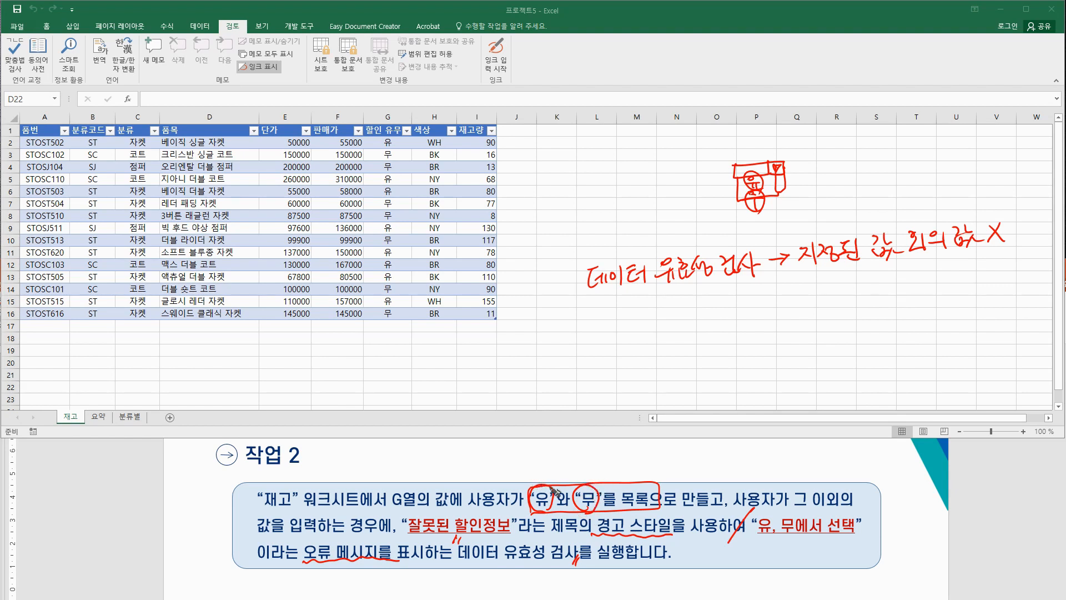
left_click_drag(552, 467, 568, 472)
left_click_drag(571, 468, 575, 467)
left_click_drag(576, 462, 581, 475)
left_click(586, 475)
Step: Select the 할인 유무 values G2:G16 and open Data Validation from the Data tab
left_click(391, 144)
left_click_drag(385, 141, 388, 314)
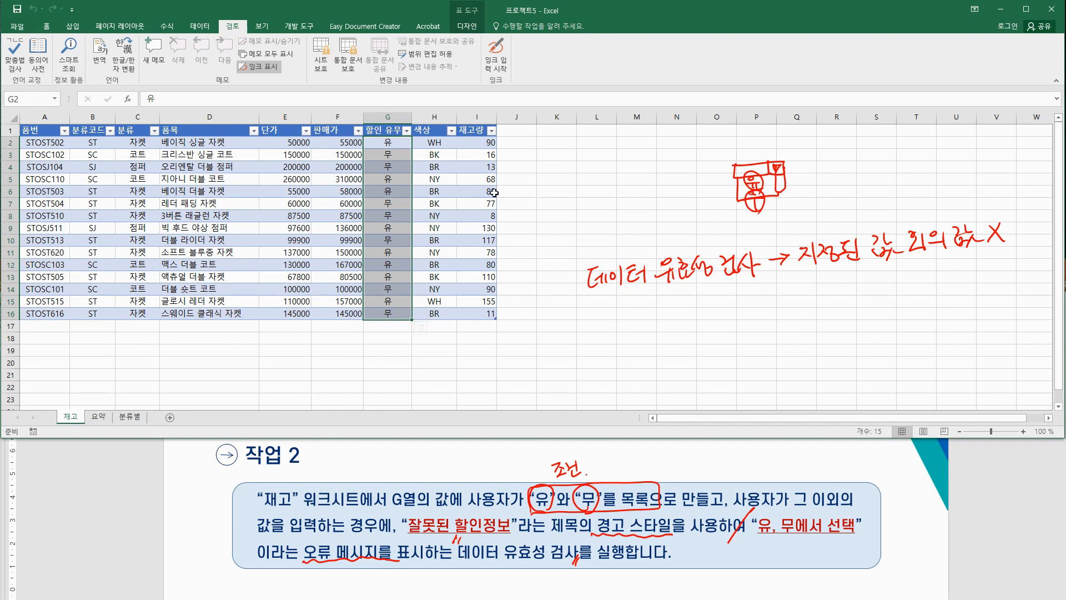
left_click(47, 28)
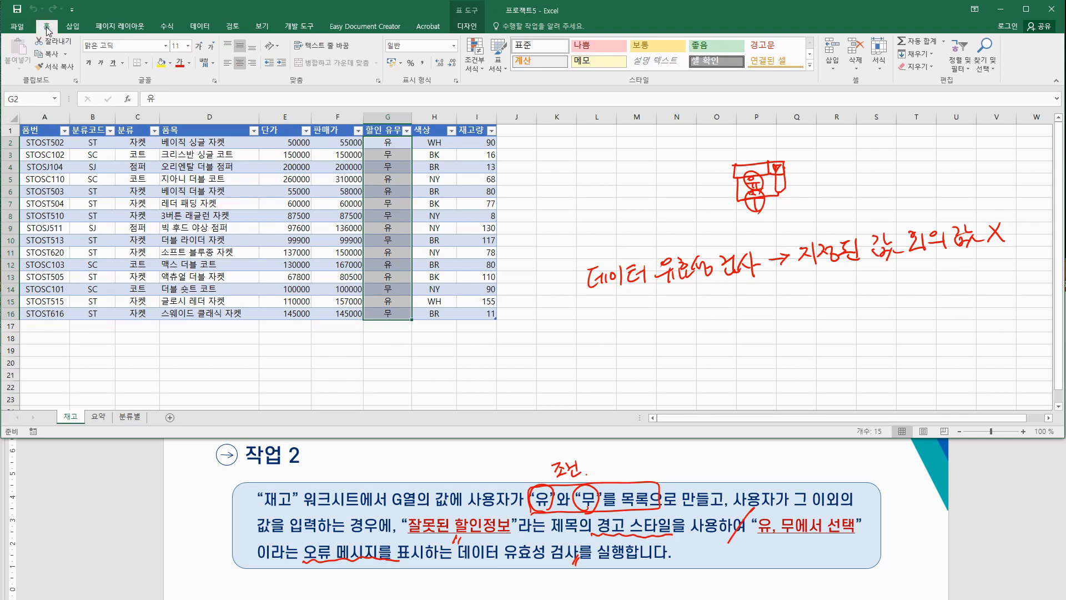
left_click(203, 27)
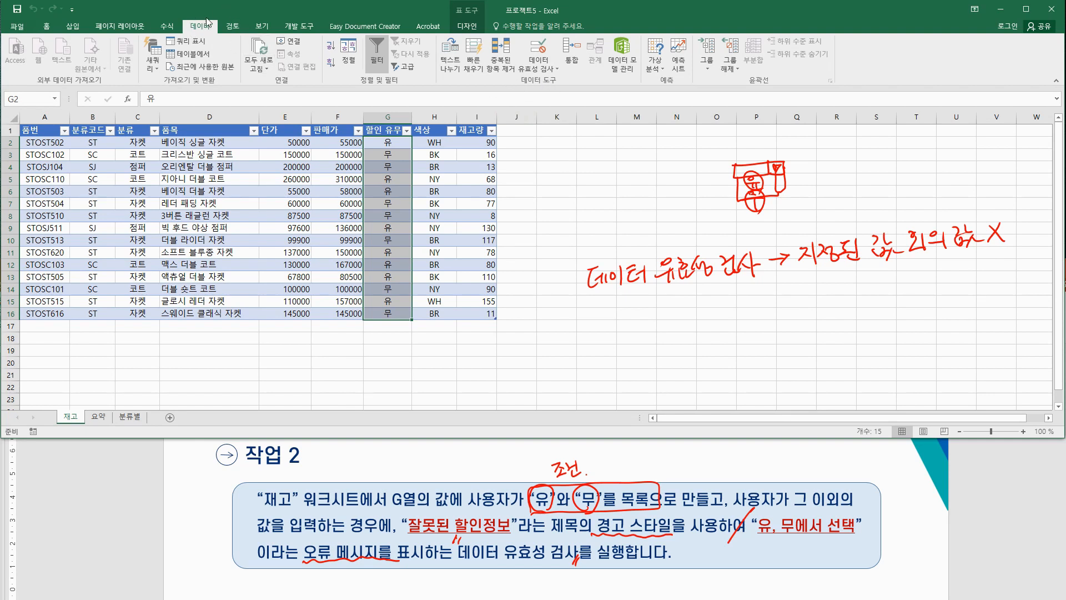
left_click(545, 68)
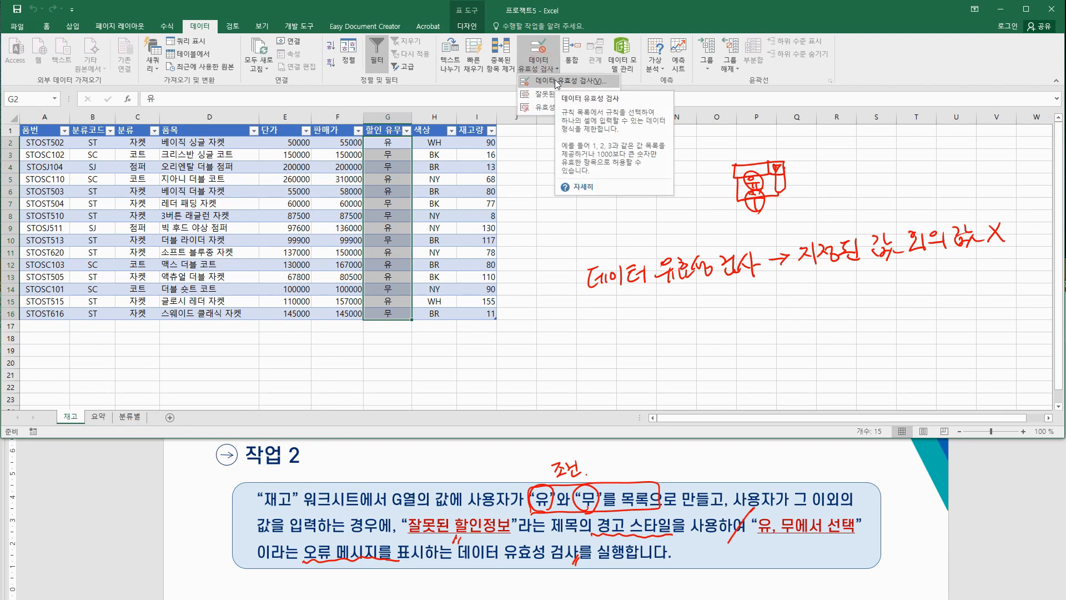
left_click(557, 82)
left_click_drag(375, 182, 420, 178)
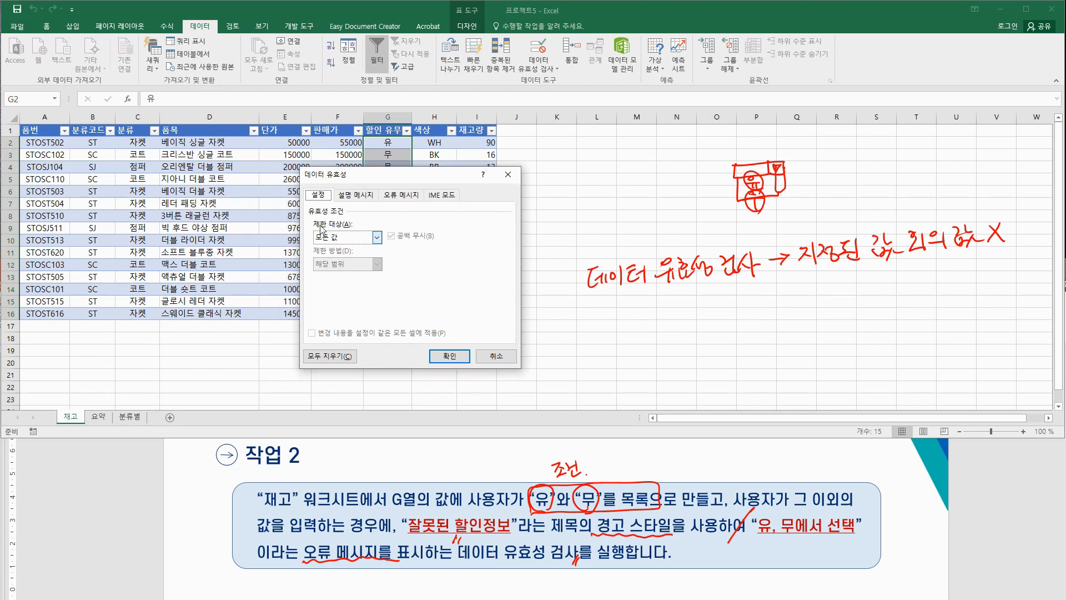
Step: Restrict the 할인 유무 entries to a 목록 list with source '유, 무'
left_click(378, 237)
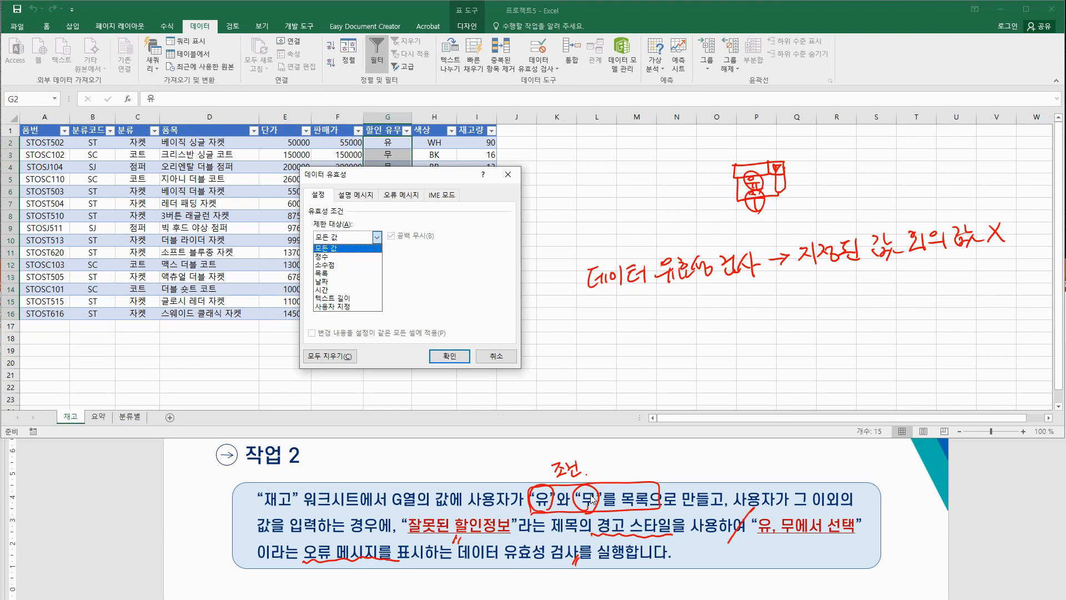
left_click(330, 273)
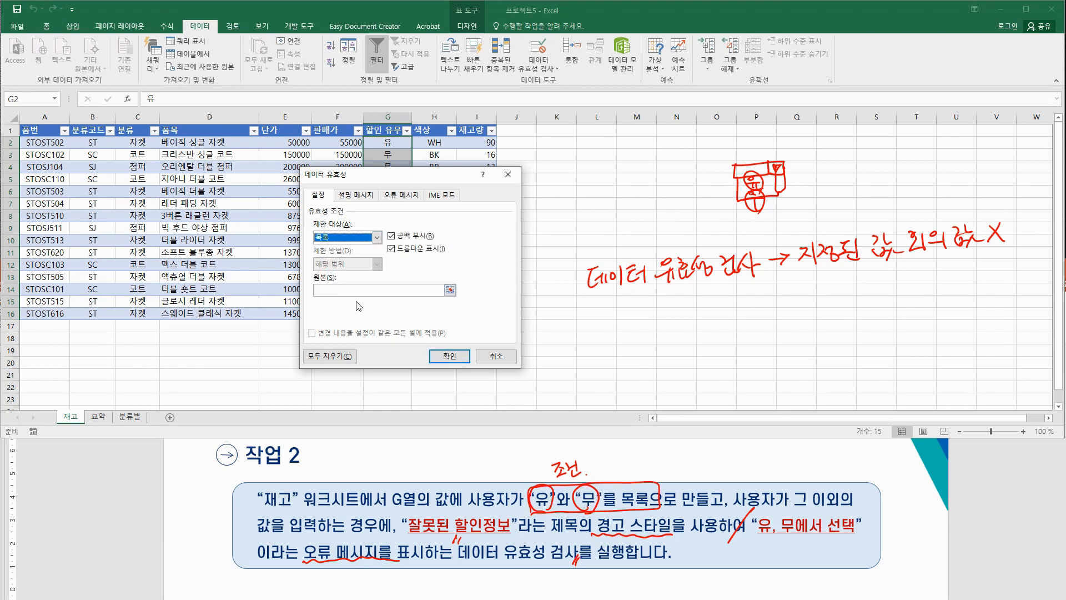
left_click(356, 290)
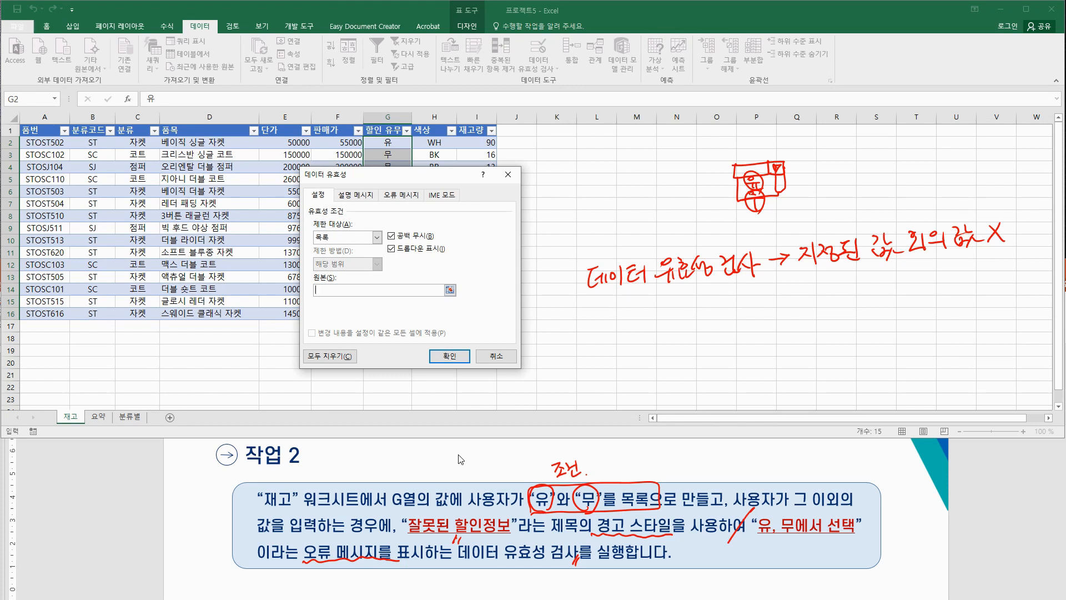
type("유, 무")
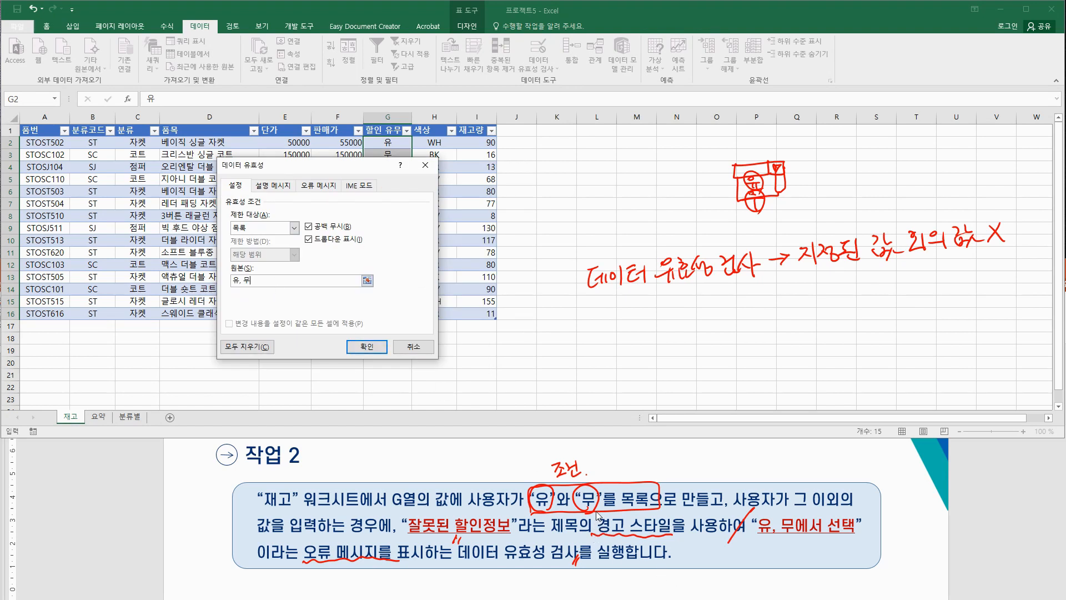
left_click(316, 186)
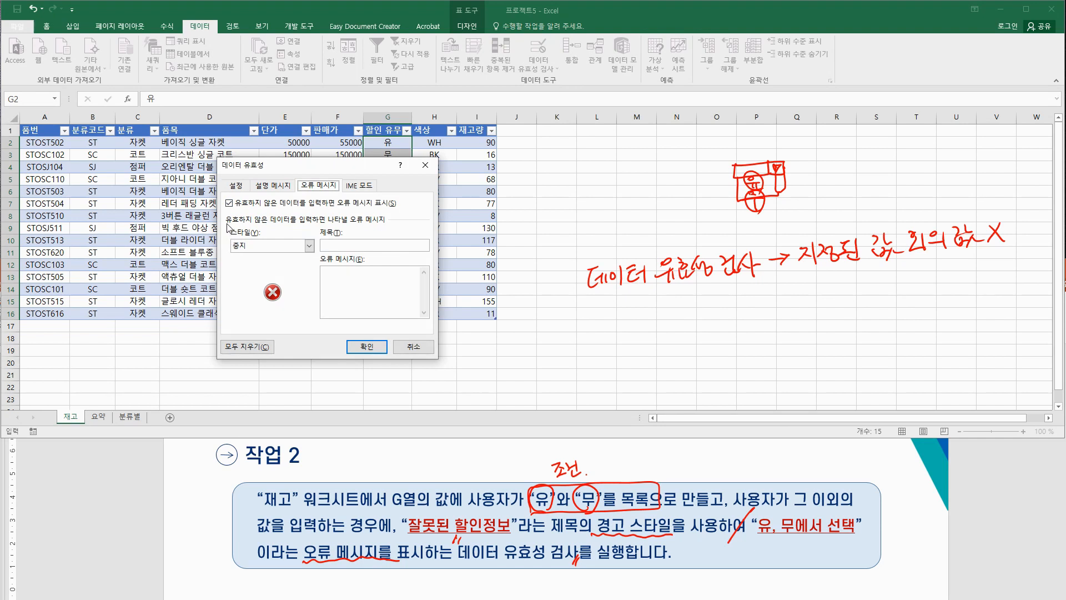
Step: Add a 경고-style error alert titled '잘못된 할인정보' with message '유, 무에서 선택', and apply it
left_click(261, 246)
left_click(244, 264)
left_click(361, 246)
left_click(347, 245)
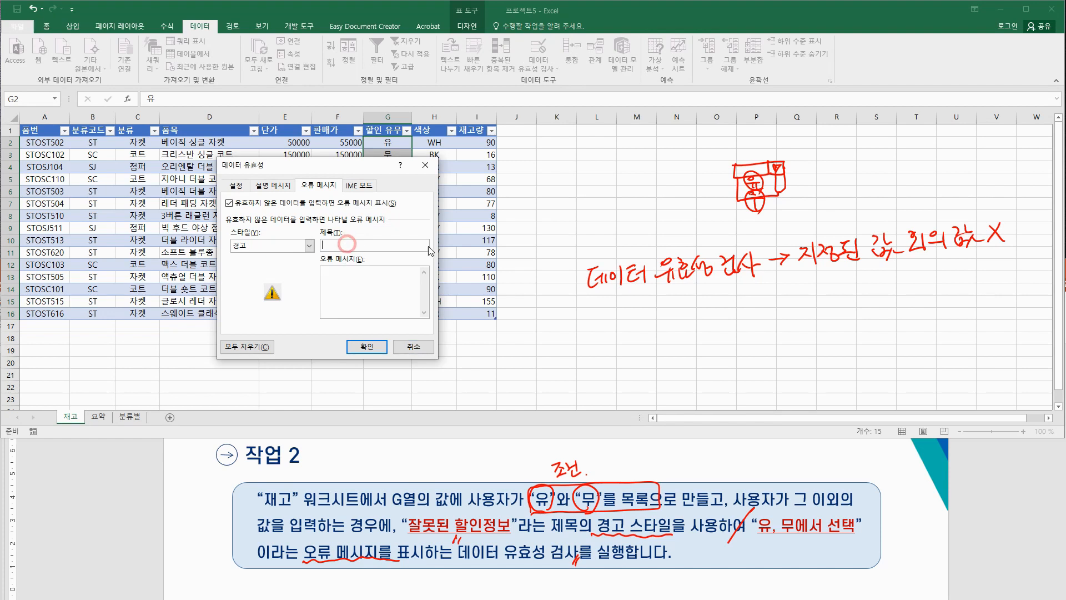
type("잘")
key("BackSpace")
key("BackSpace")
type("잘못된 할인정보")
left_click(417, 296)
type("서 선")
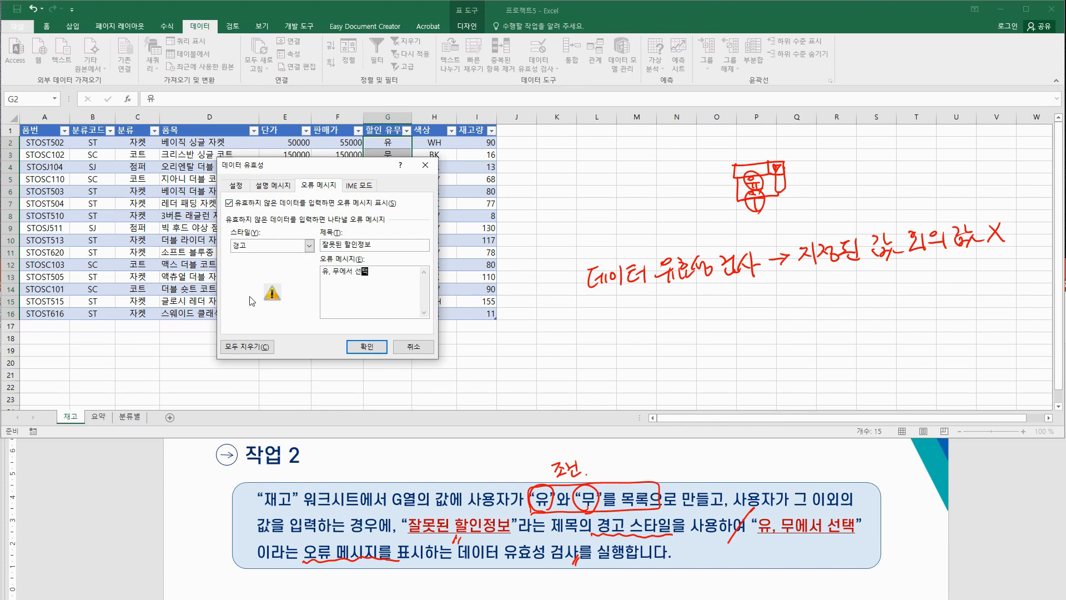
type("택")
left_click(368, 346)
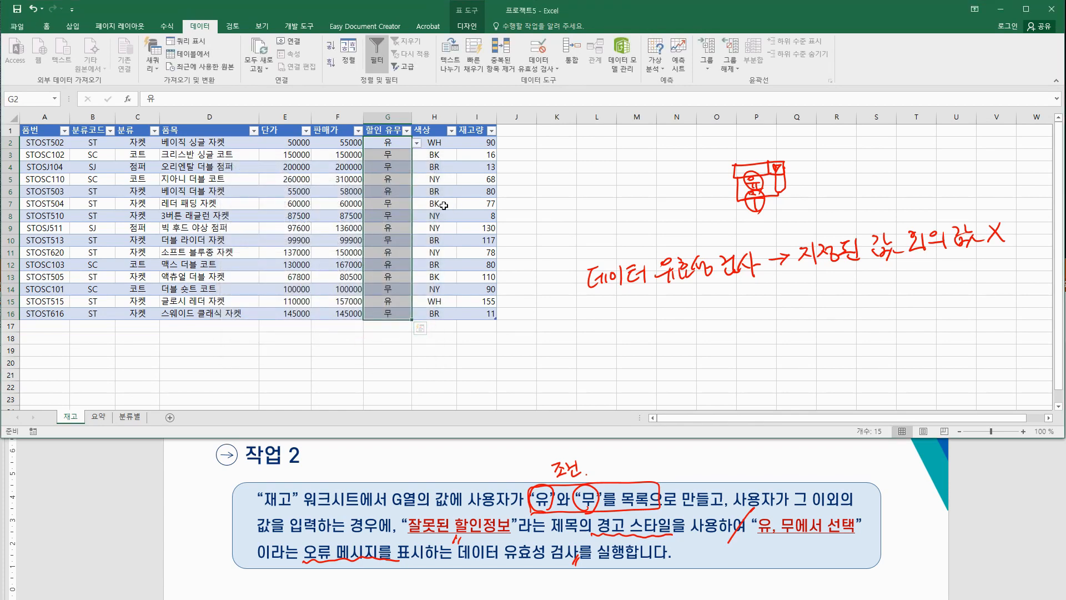
left_click(416, 143)
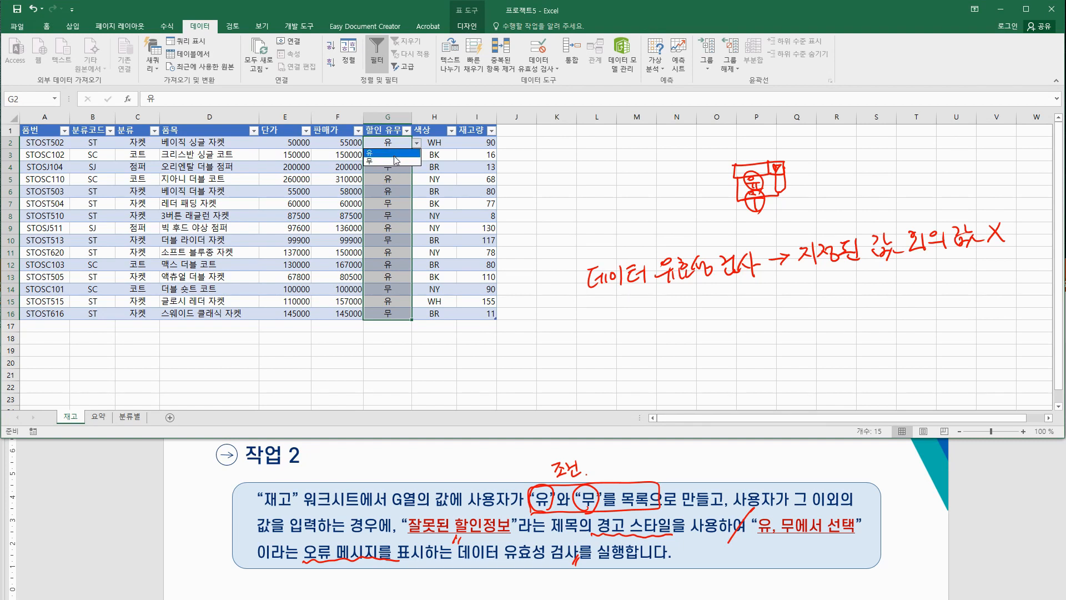
left_click(494, 357)
left_click(438, 365)
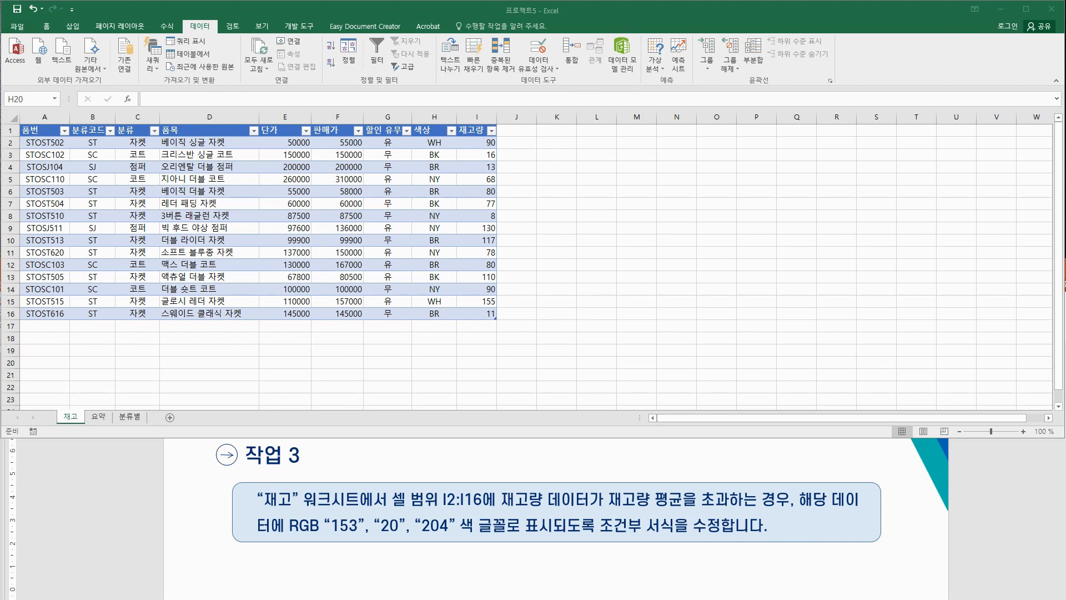
Step: Underline the above-average 재고량 condition in 작업 3, then select I2:I16
left_click_drag(500, 507, 766, 506)
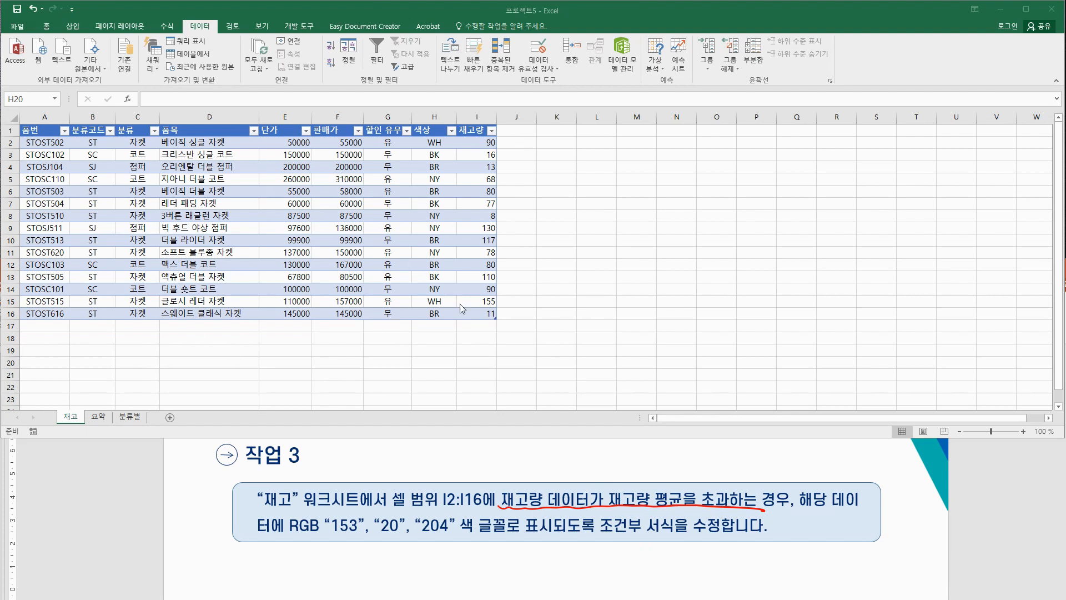
left_click_drag(474, 141, 495, 315)
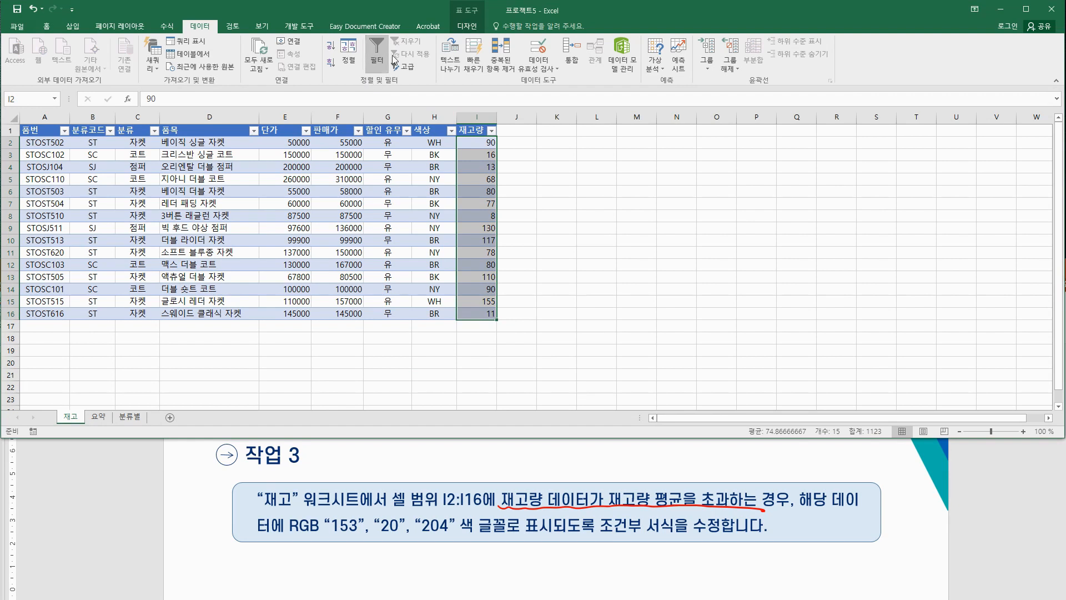
Step: Open the existing 상위 10 conditional formatting rule on I2:I16 for editing via Manage Rules
left_click(49, 26)
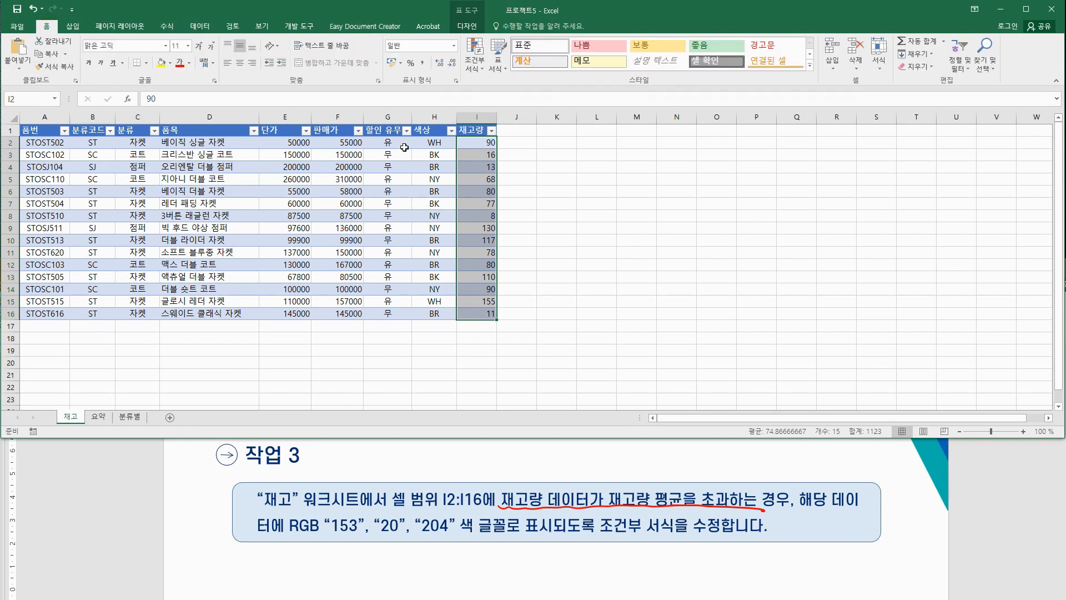
left_click(471, 63)
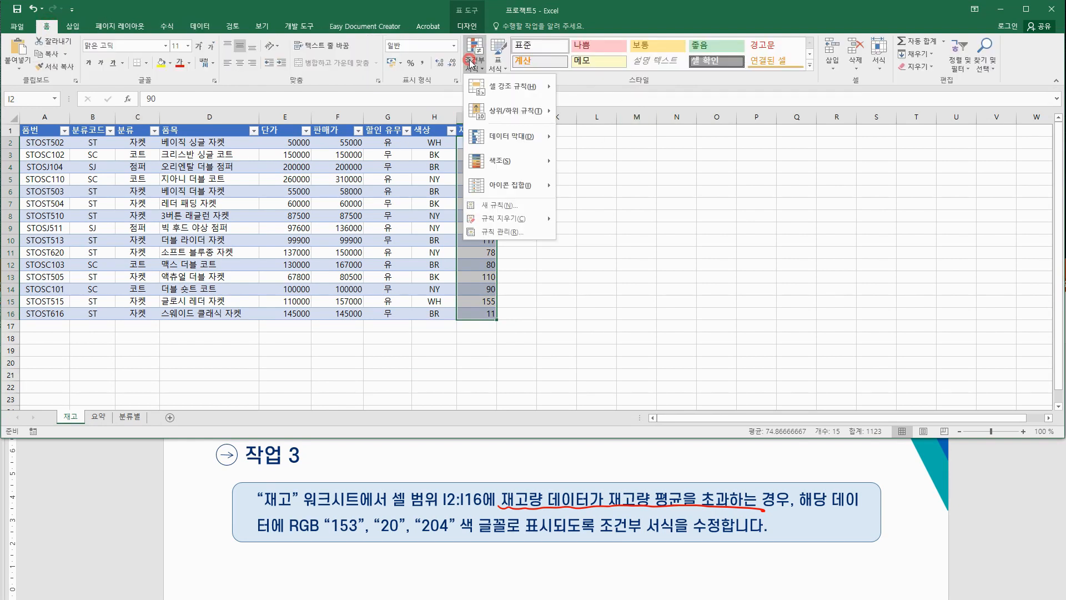
left_click(517, 233)
left_click_drag(402, 202, 782, 194)
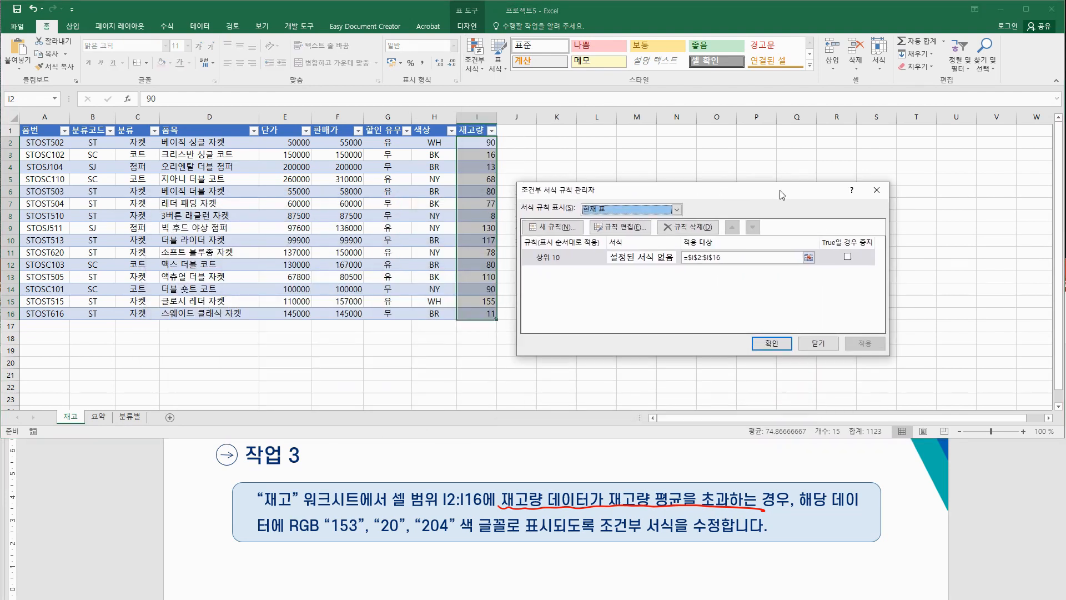
left_click(554, 260)
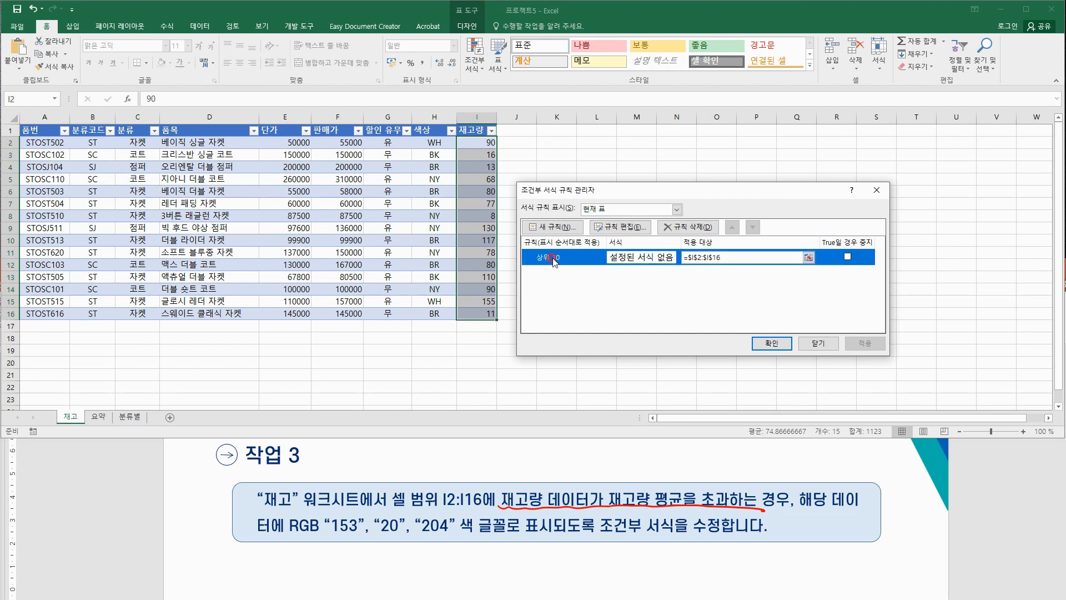
left_click(618, 226)
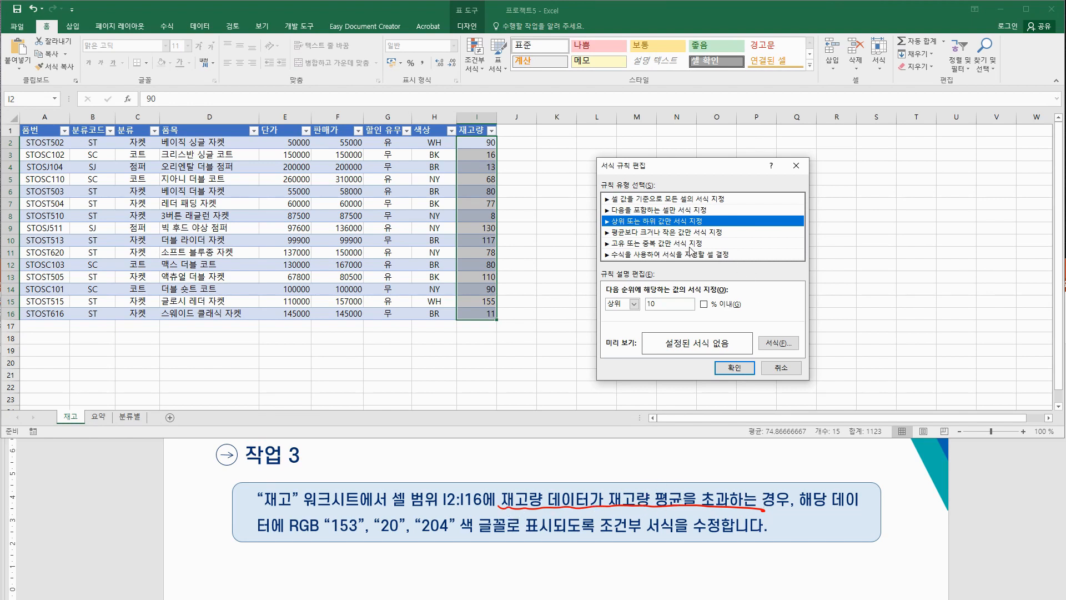
Step: Change the rule type to format values 초과 (above) the range's average
left_click(614, 234)
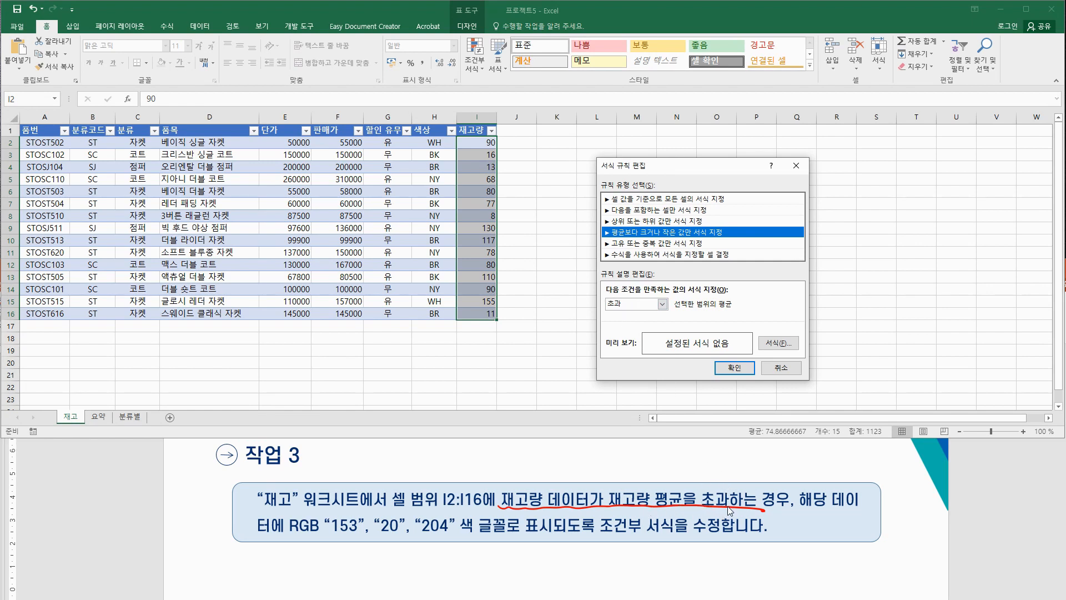
left_click(663, 303)
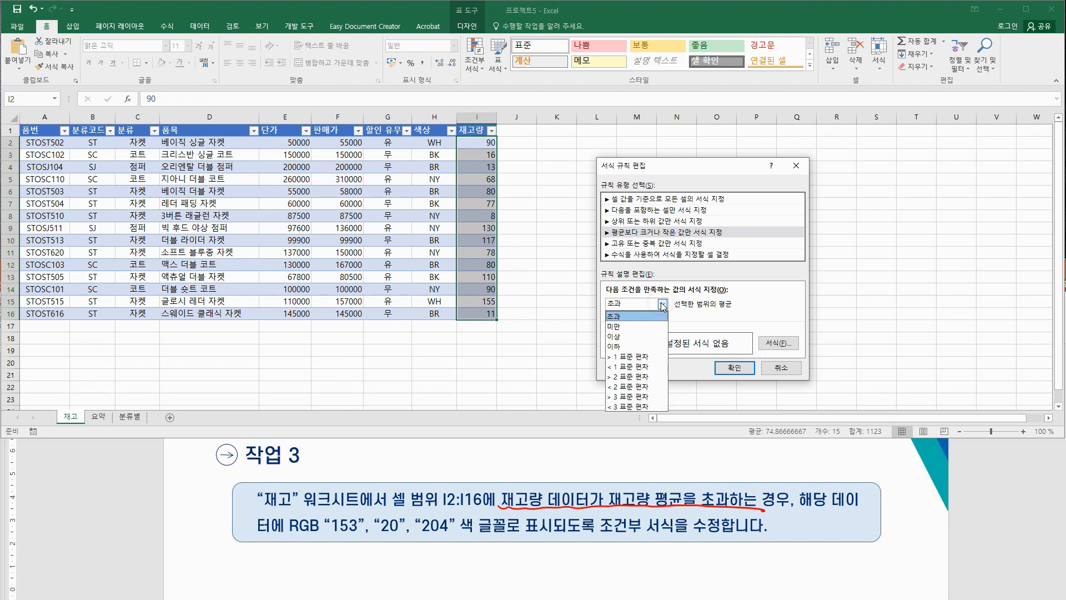
left_click(628, 316)
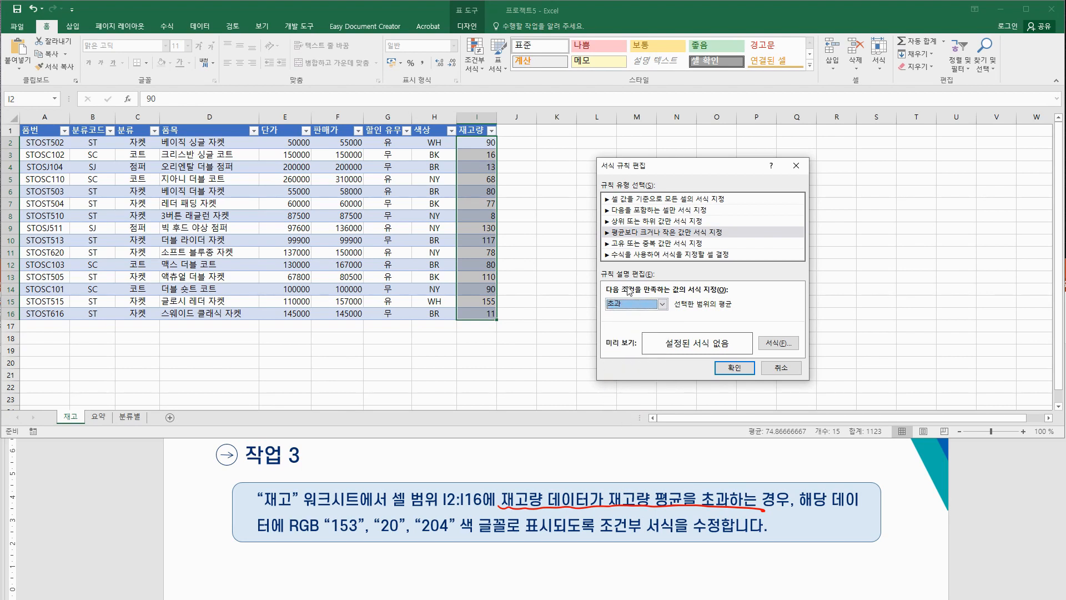
left_click(782, 344)
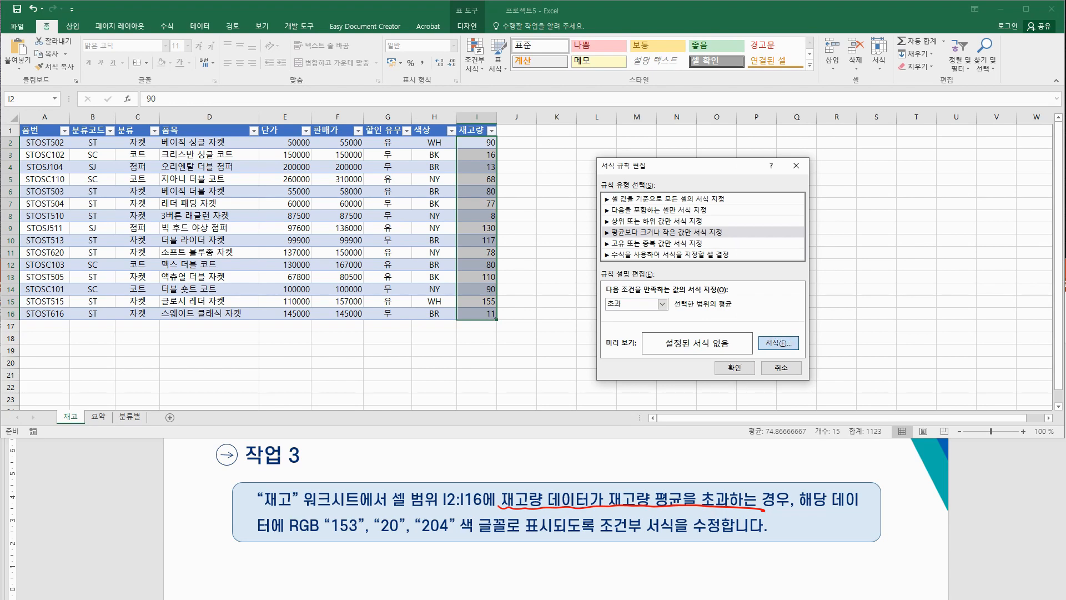
Step: Set the rule's font colour to custom RGB 153, 20, 204 purple
left_click(777, 346)
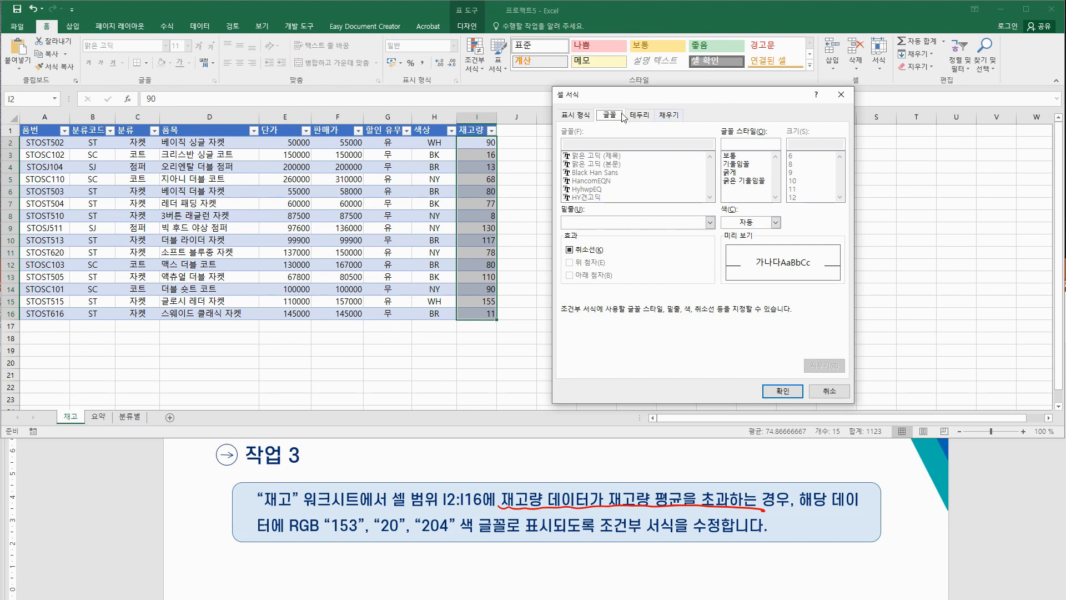
left_click(774, 223)
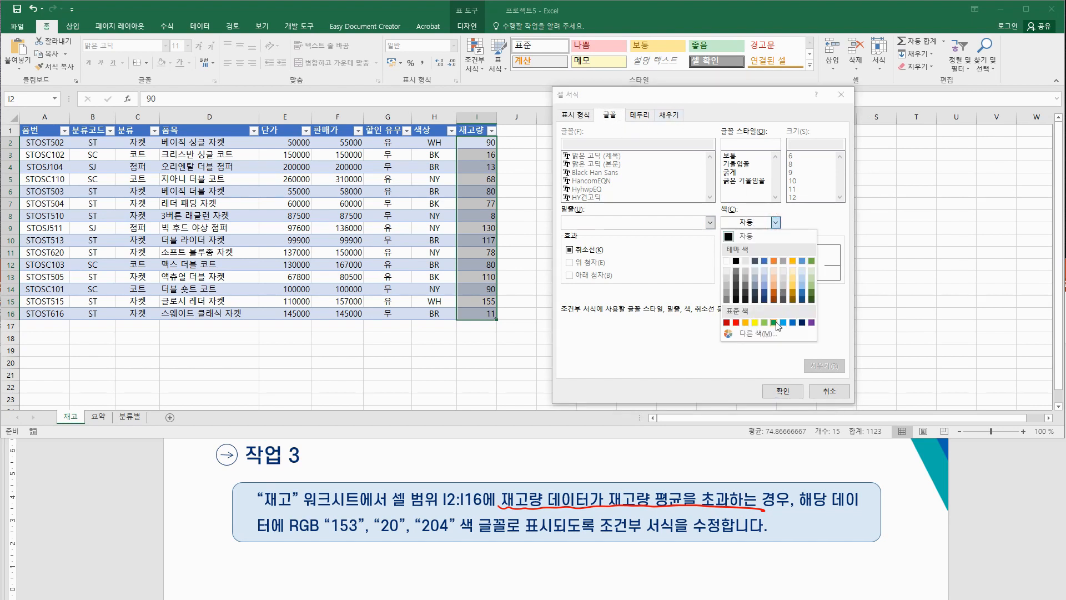
left_click(758, 333)
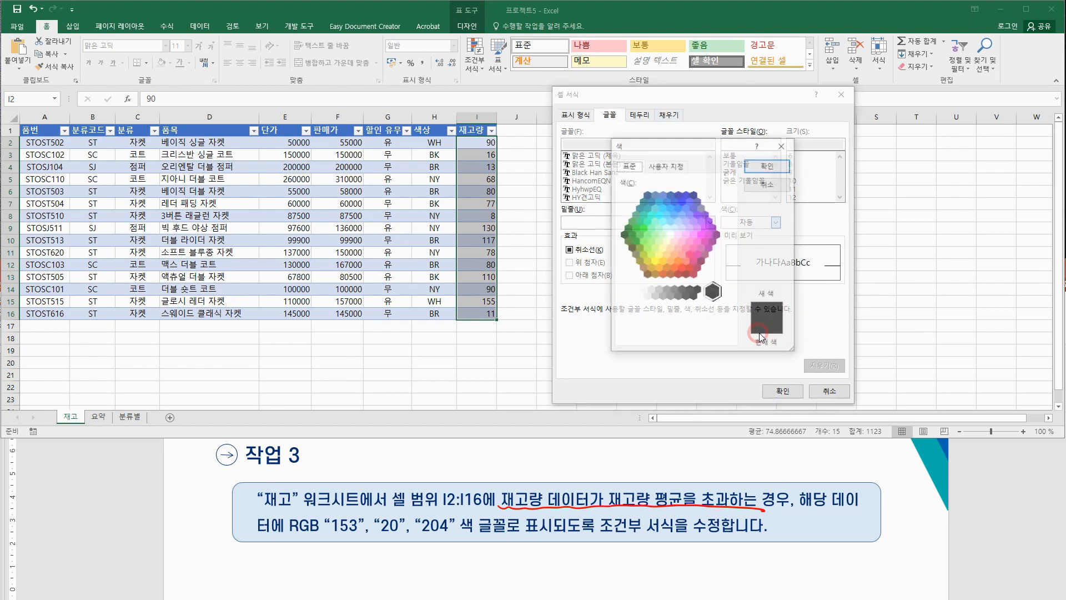
left_click(671, 167)
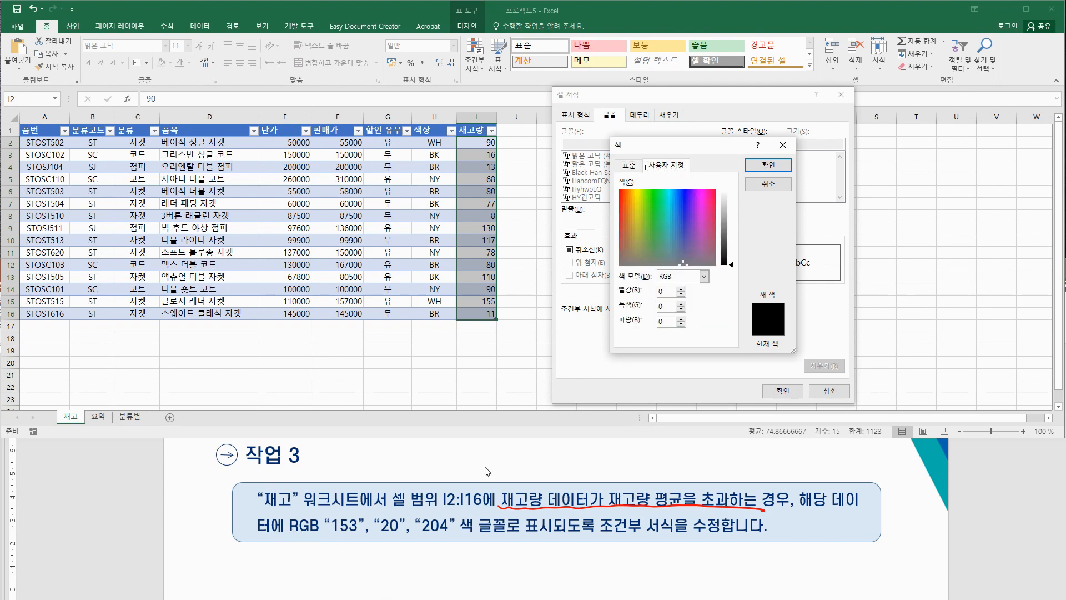
double_click(668, 291)
type("153")
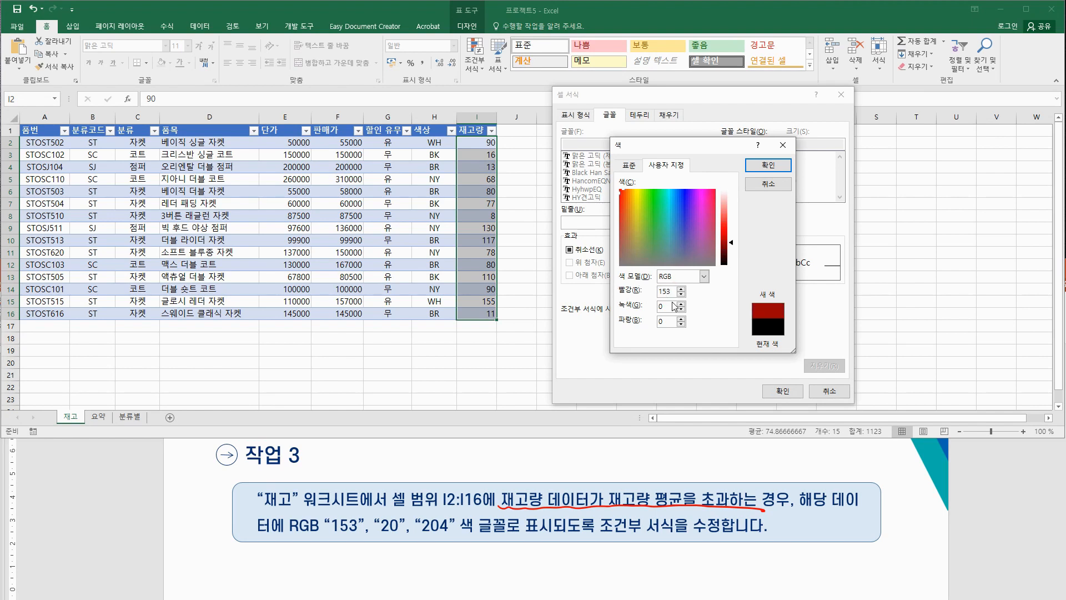
double_click(673, 305)
type("20")
double_click(662, 322)
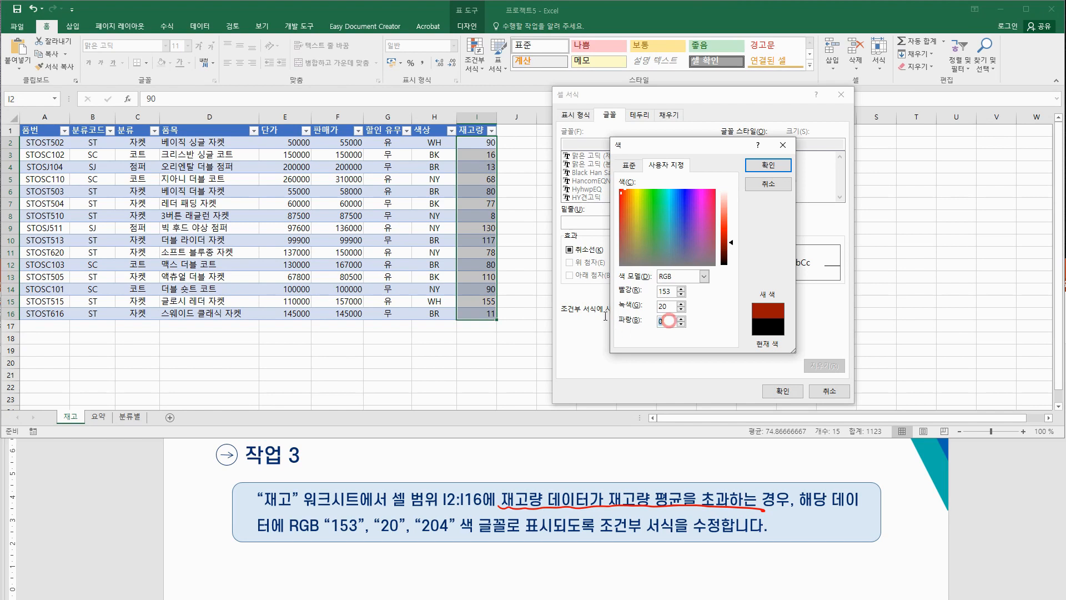
type("204")
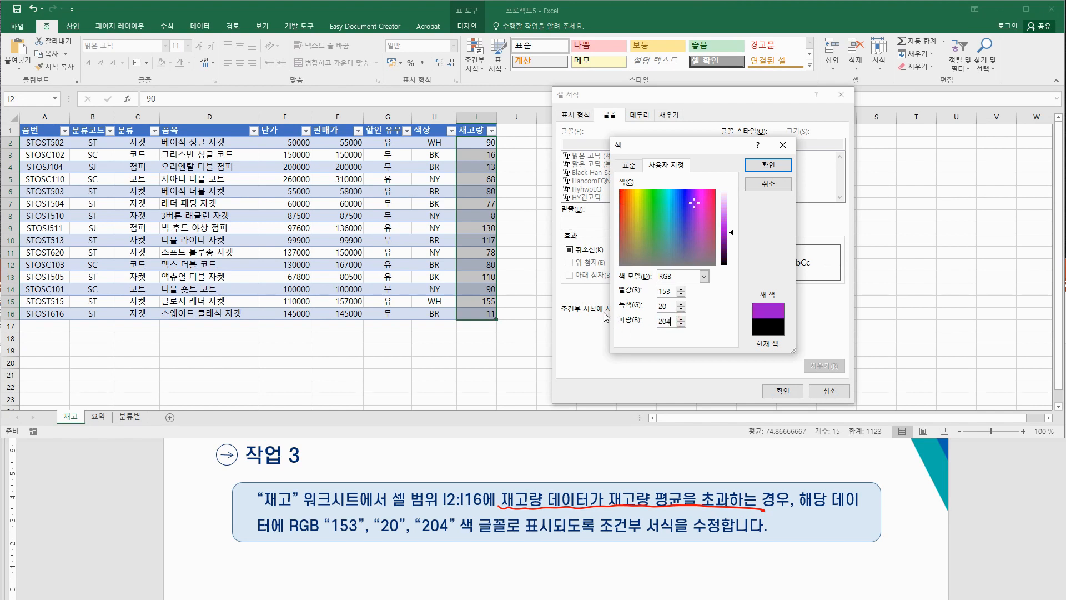
left_click(768, 166)
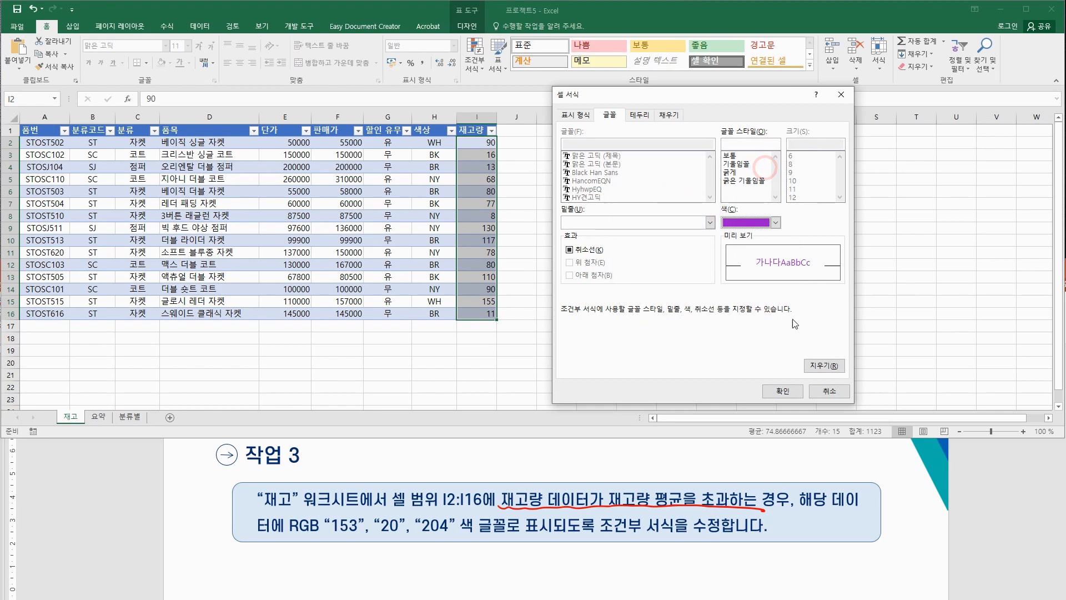
Step: Confirm the font format and edited rule, apply them, and view the purple above-average values
left_click(775, 391)
left_click(739, 368)
left_click(776, 342)
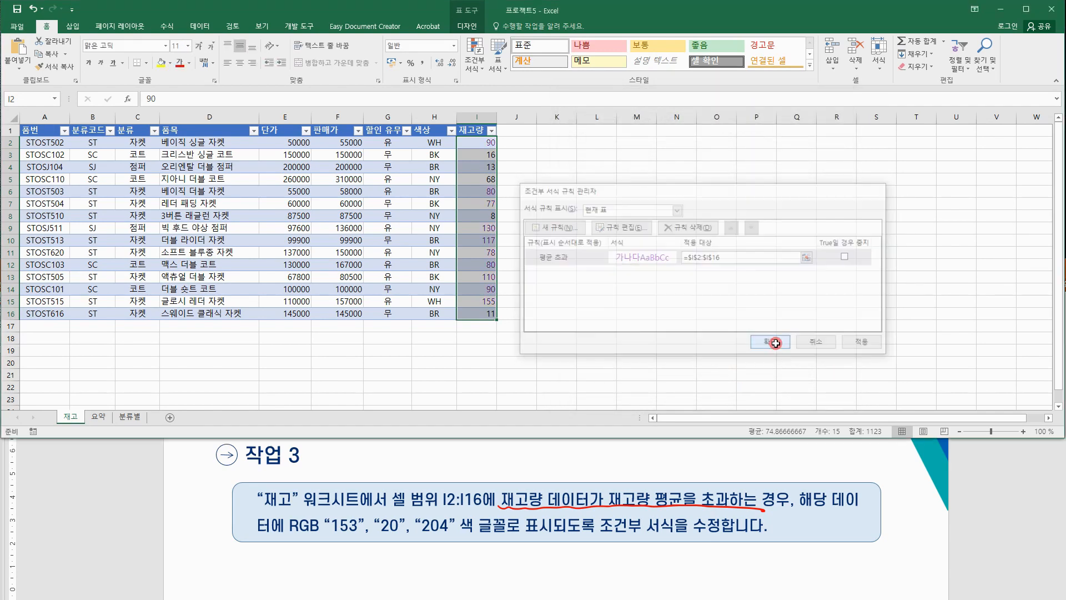
left_click(593, 326)
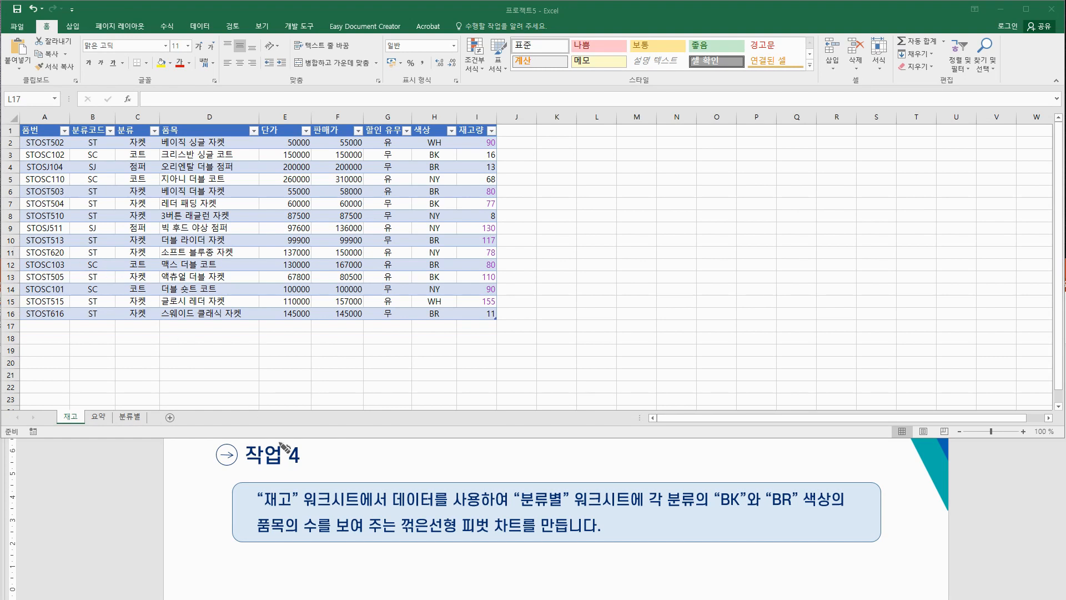
Step: Start a new PivotChart using the 재고 sheet's inventory table as the source
left_click_drag(463, 534, 545, 534)
left_click(284, 205)
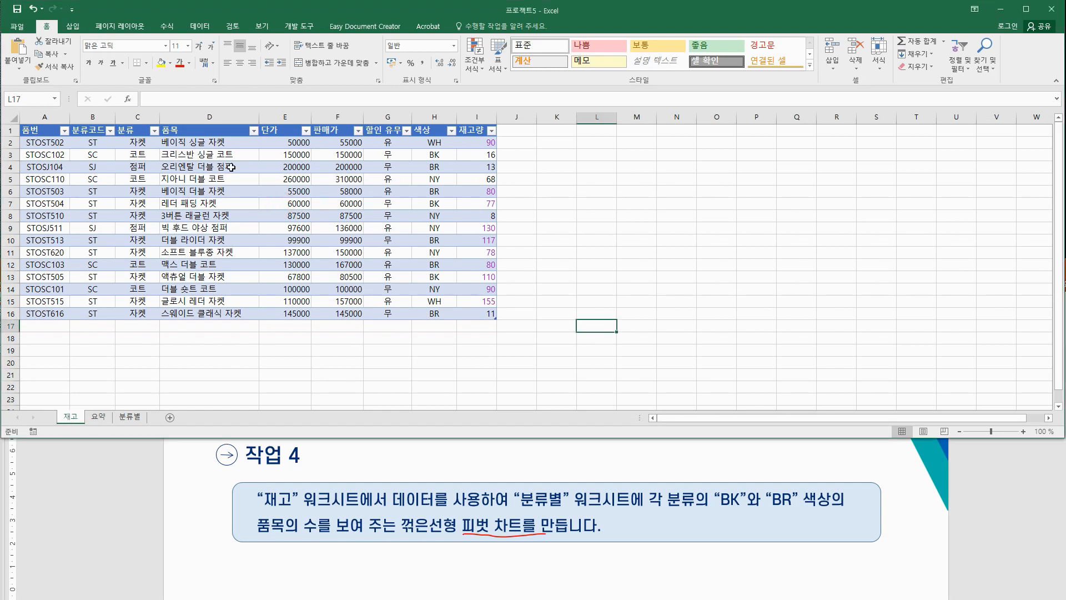
left_click(211, 180)
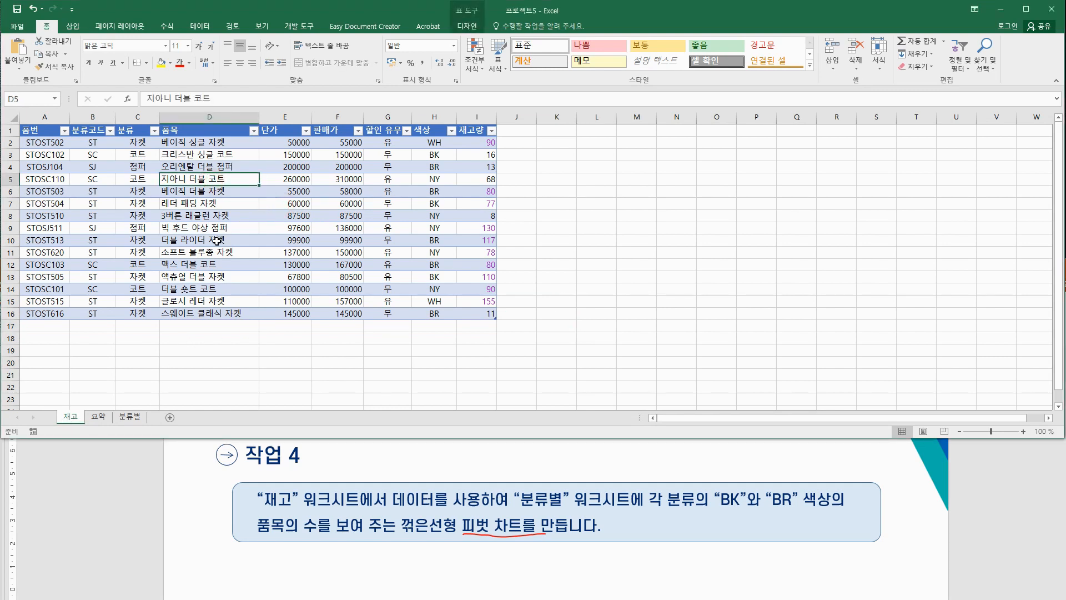
left_click(73, 26)
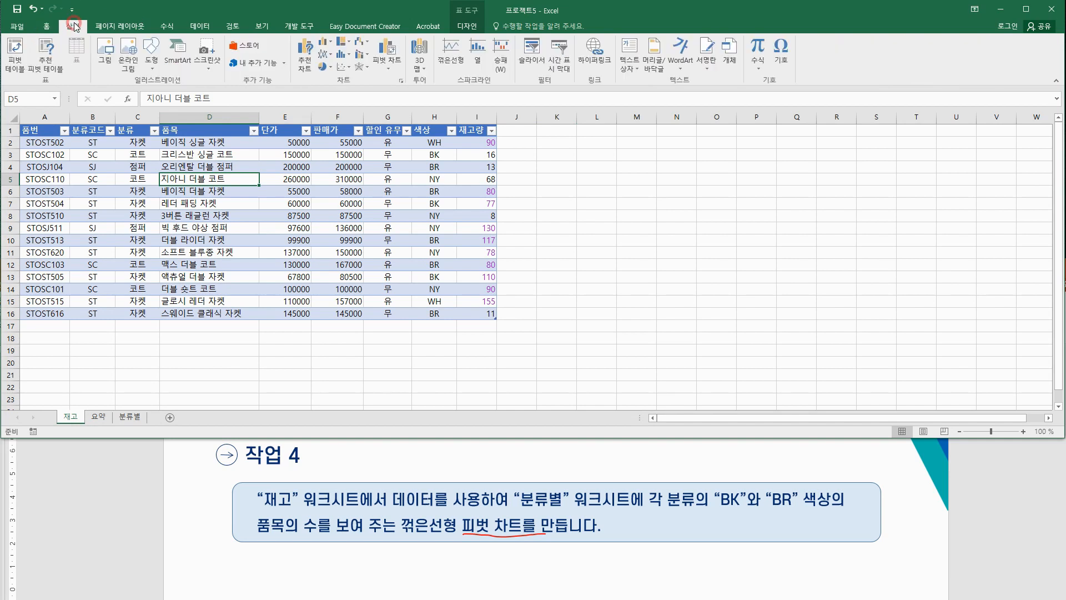
left_click(388, 65)
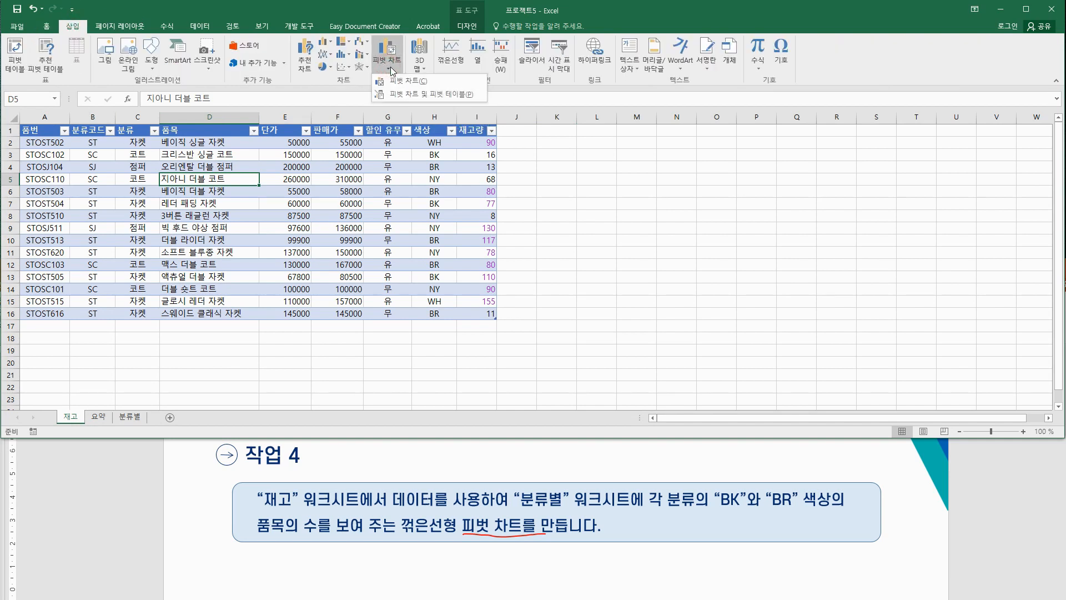
left_click(402, 82)
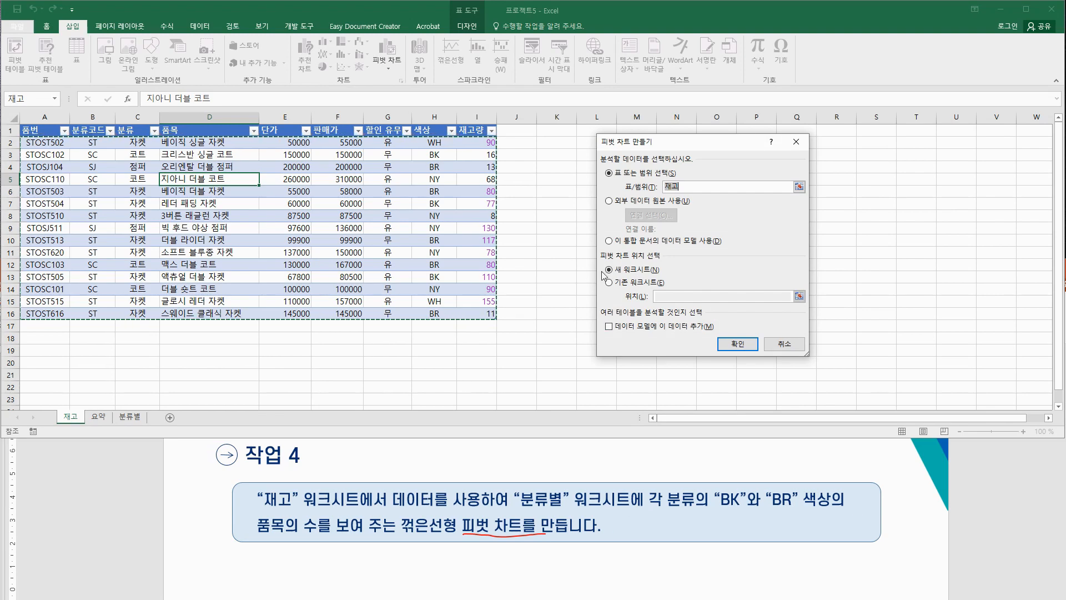
Step: Place the new pivot chart on the existing 분류별 sheet at cell A1
left_click(626, 285)
left_click(671, 296)
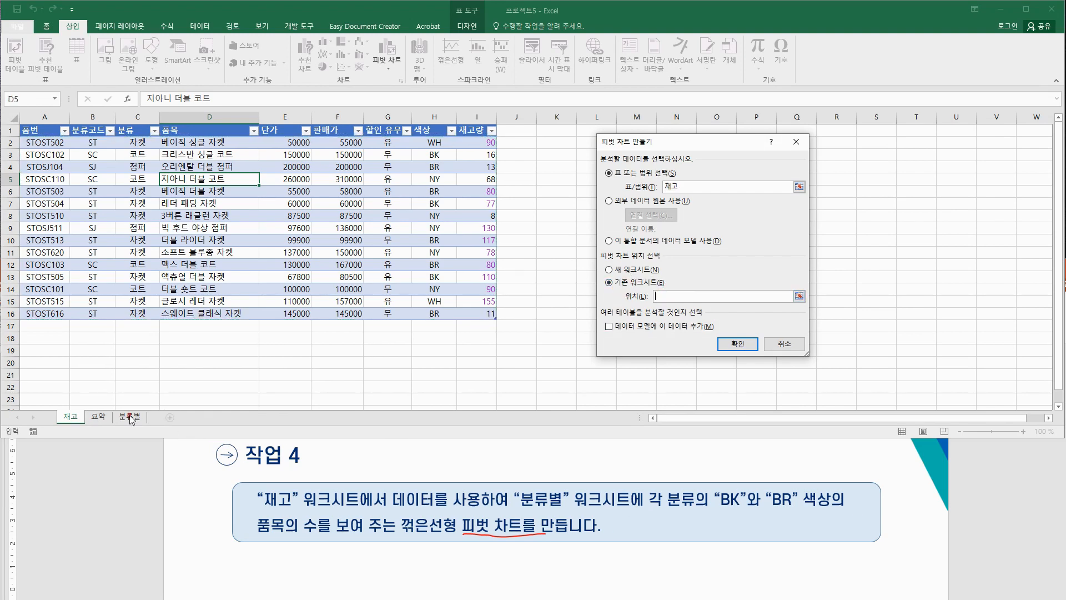
left_click(130, 417)
left_click(36, 131)
left_click(725, 342)
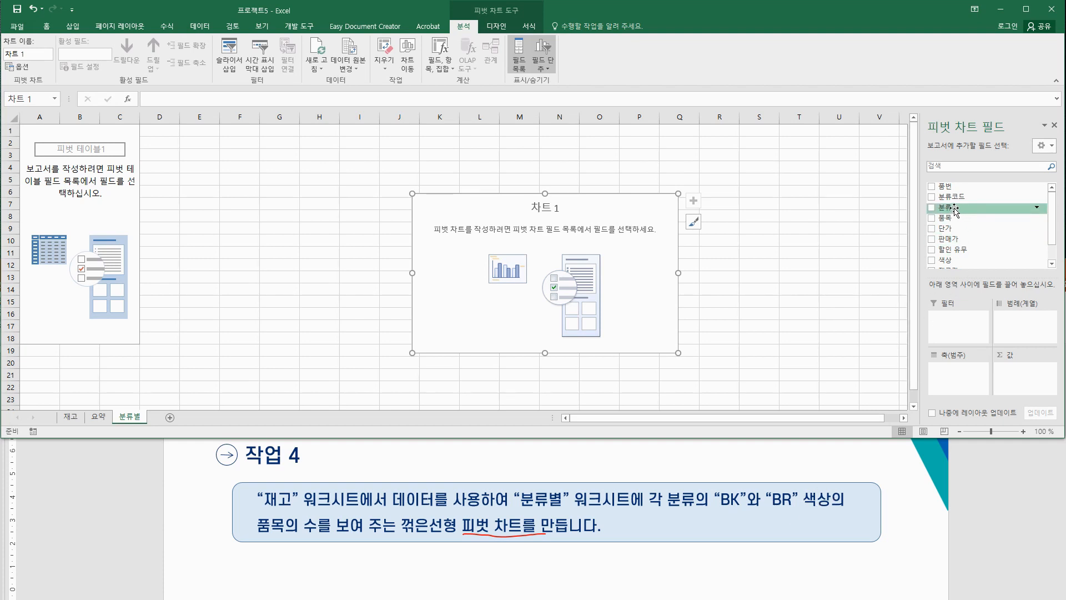
Step: Put 분류 then 색상 on the axis and count 품목 as the values
left_click_drag(955, 211, 961, 370)
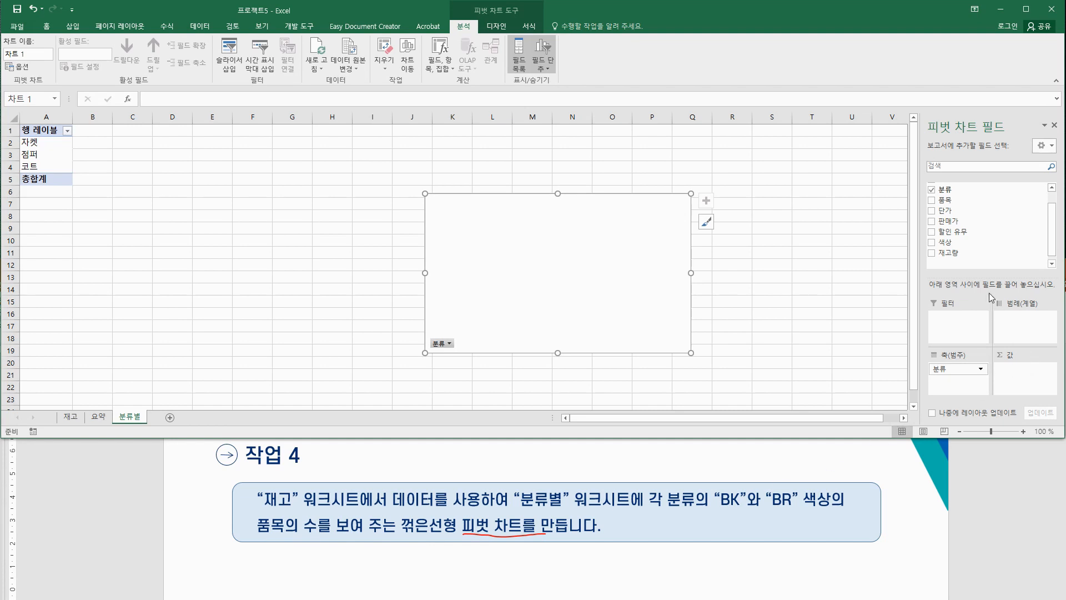
left_click_drag(944, 200, 1033, 384)
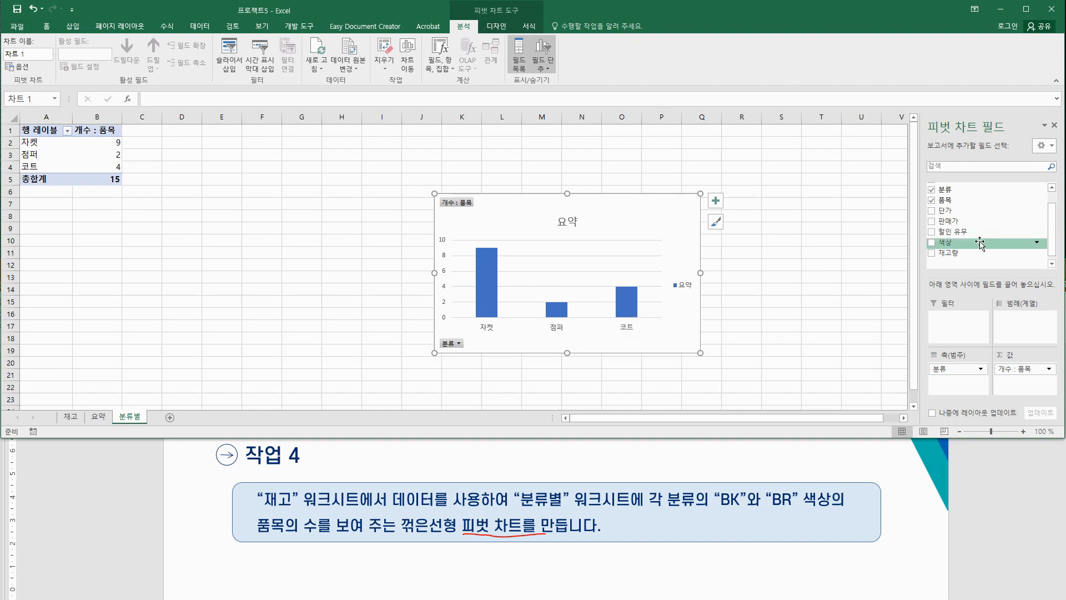
left_click_drag(977, 244, 956, 388)
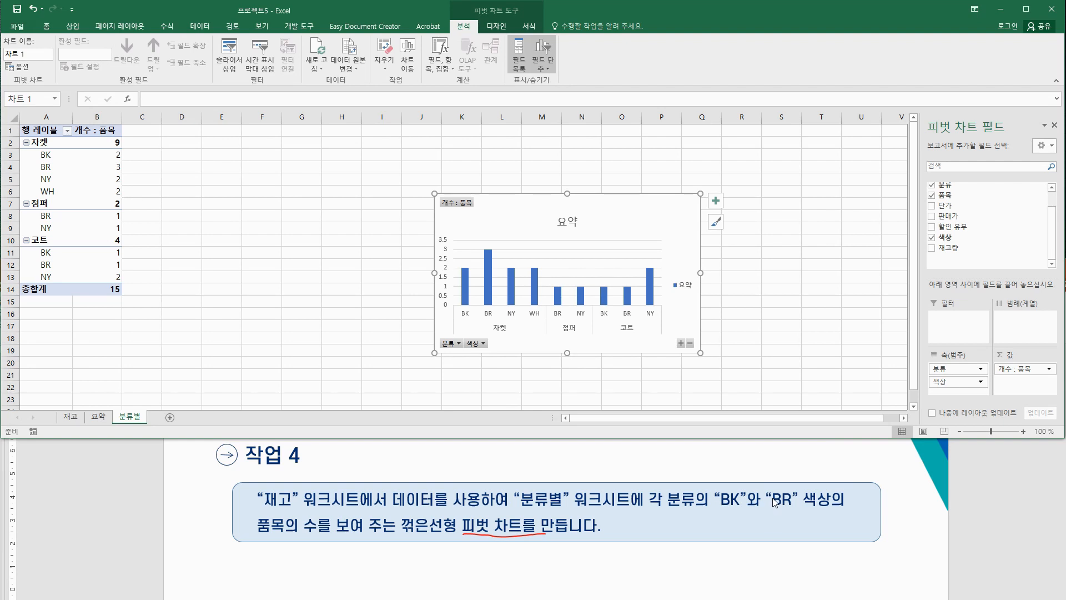
Step: Filter the pivot chart's 색상 field to show only BK and BR
left_click(483, 344)
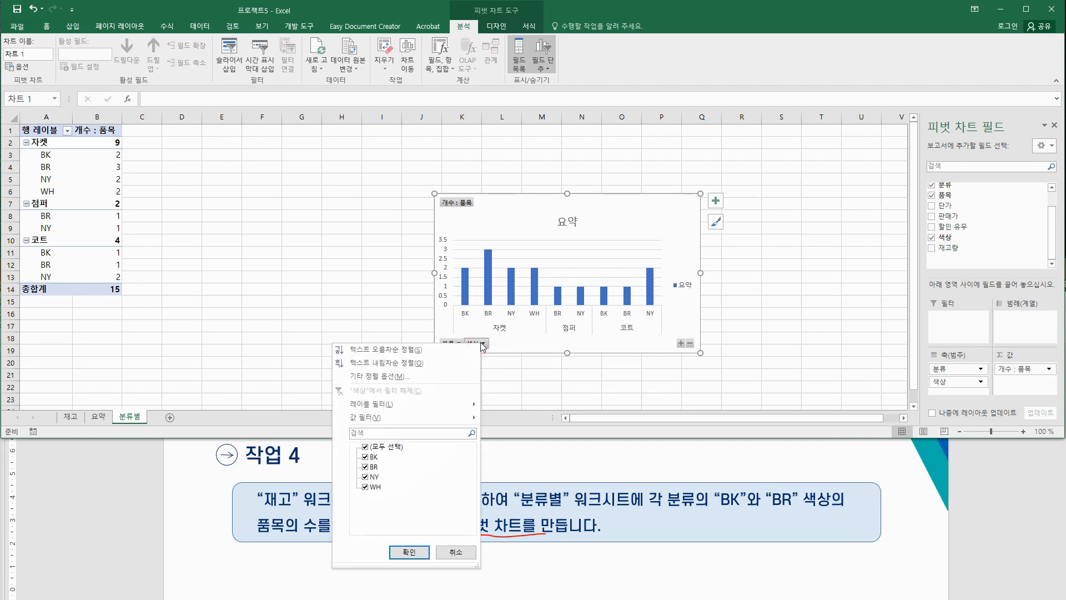
left_click(366, 447)
left_click(365, 457)
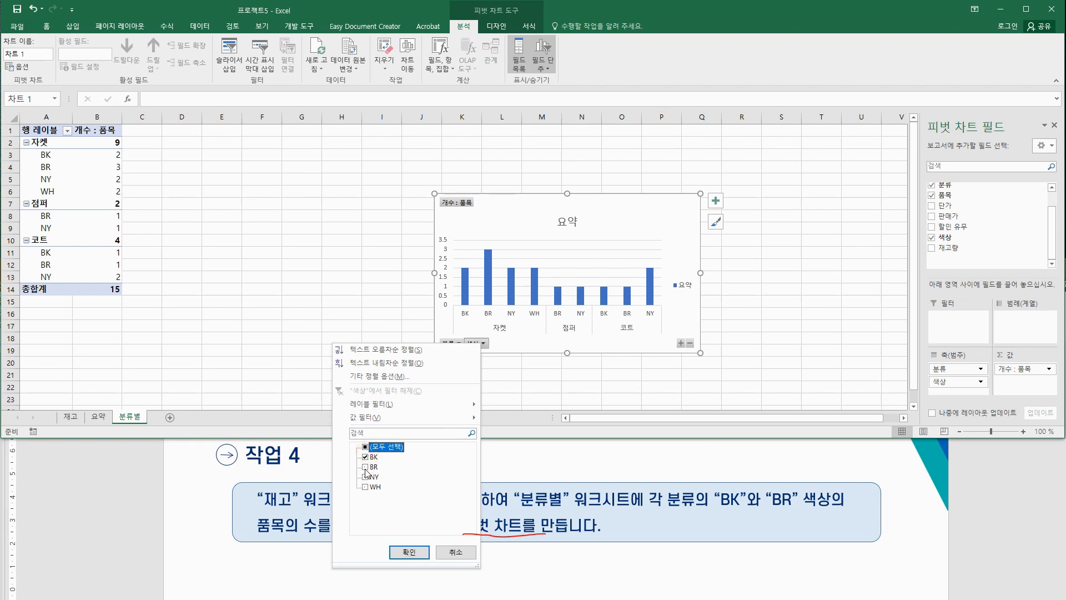
left_click(365, 467)
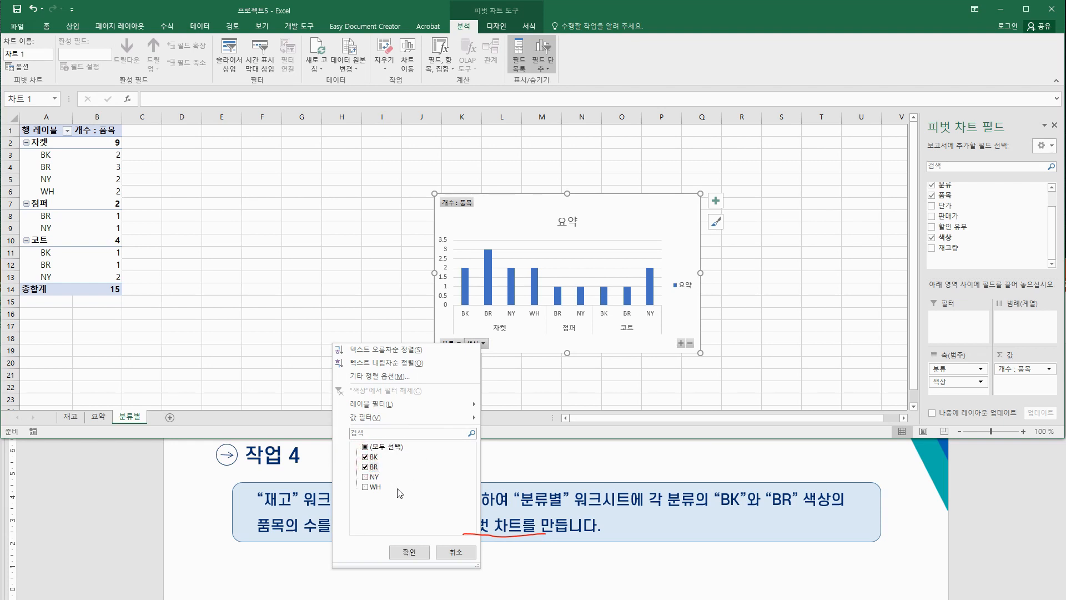
left_click(419, 552)
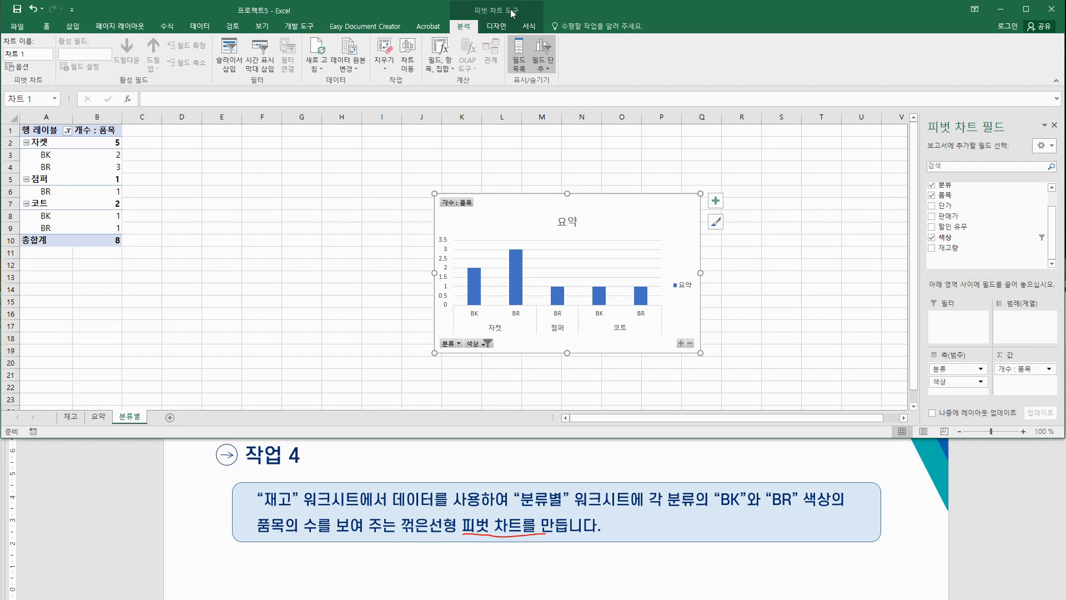
left_click(503, 25)
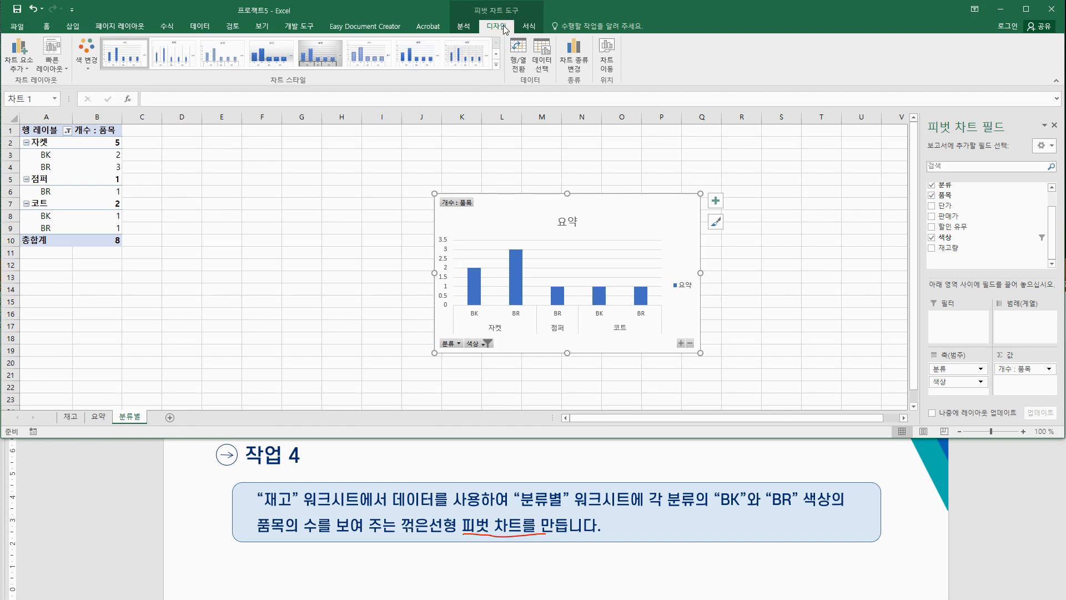
Step: Change the pivot chart type to the first 꺾은선형 (plain line) subtype
left_click(578, 66)
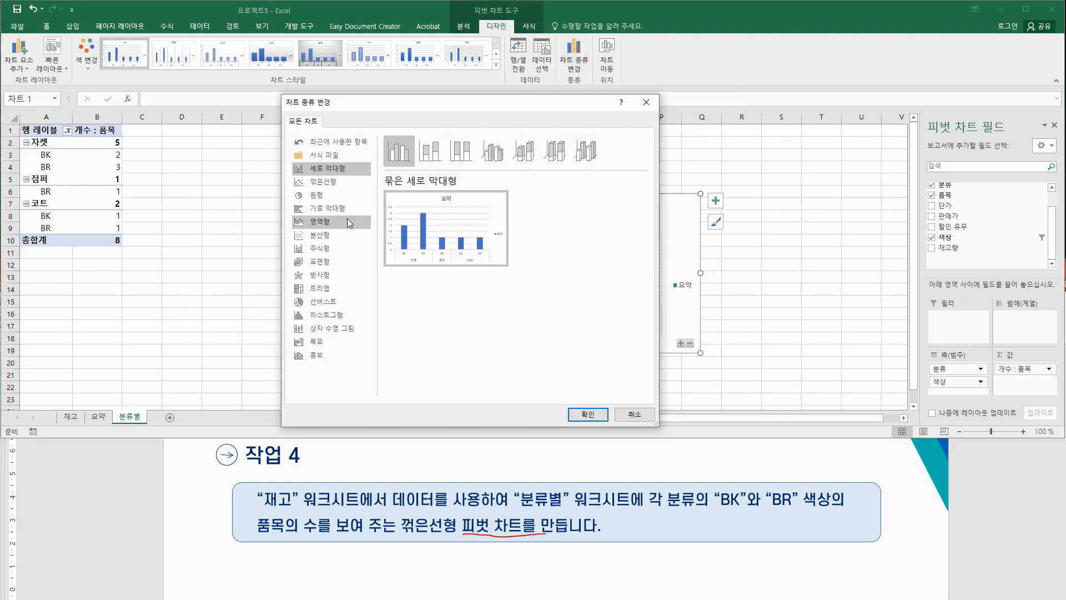
left_click(330, 182)
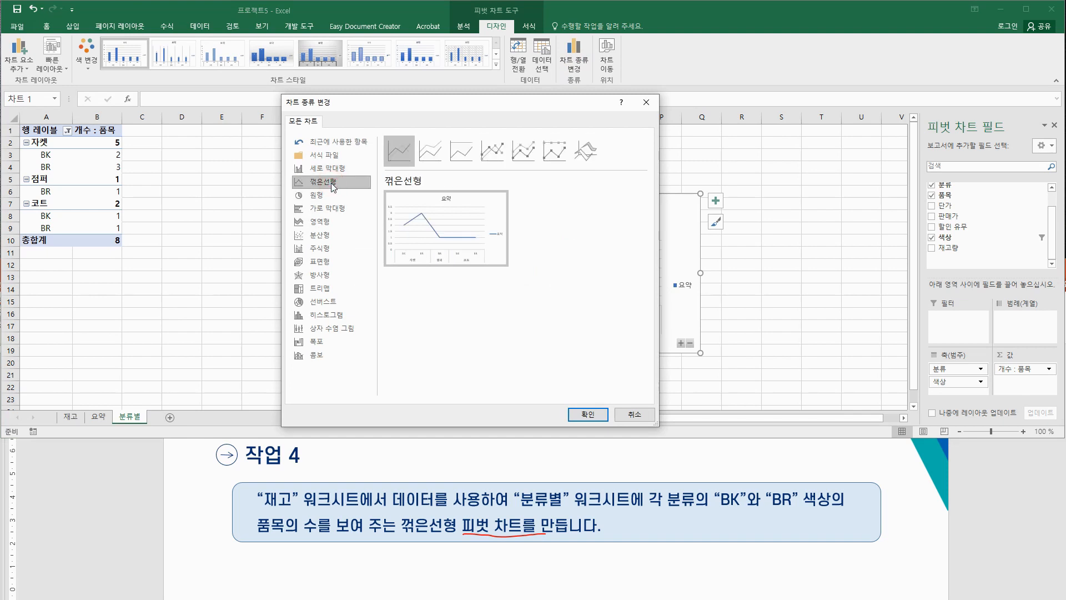
left_click(407, 156)
left_click(580, 413)
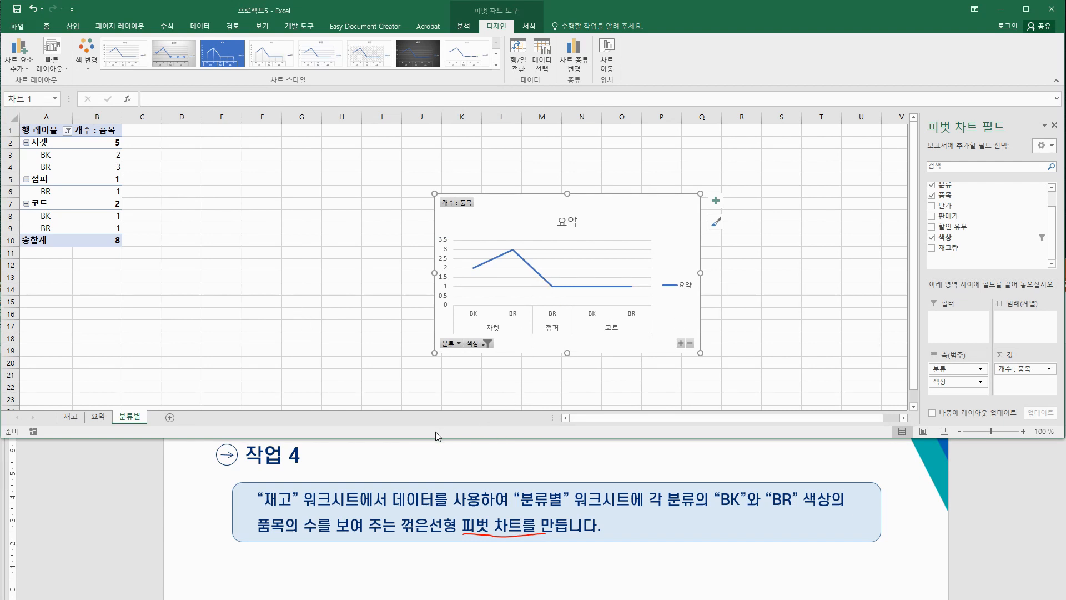
key("ctrl+d")
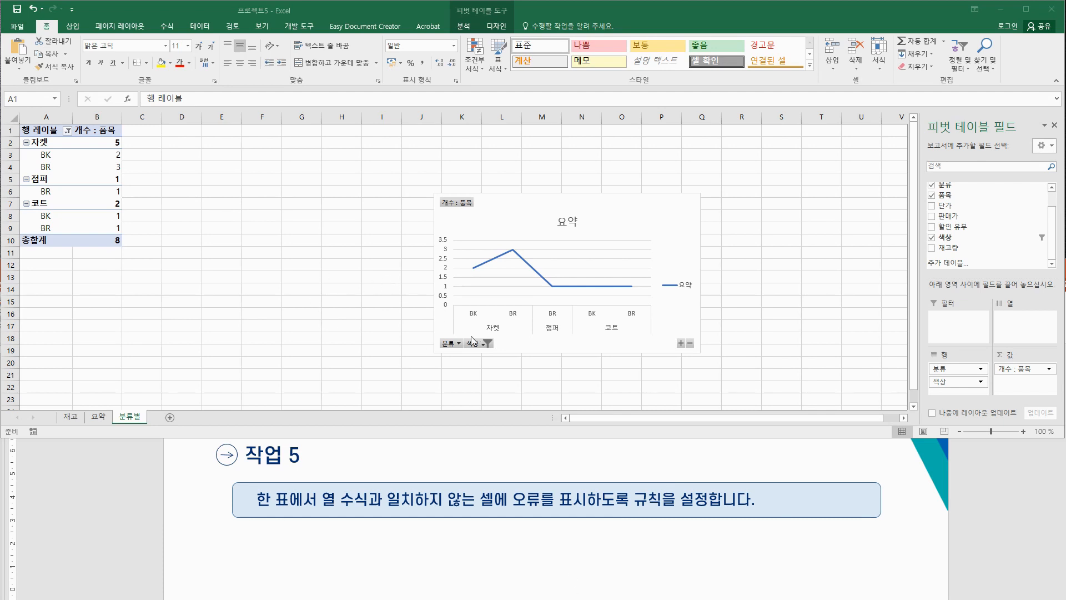
Step: In Excel Options 수식, enable '한 표에서 다른 계산된 열 수식이 사용된 셀 표시' error checking
left_click(24, 27)
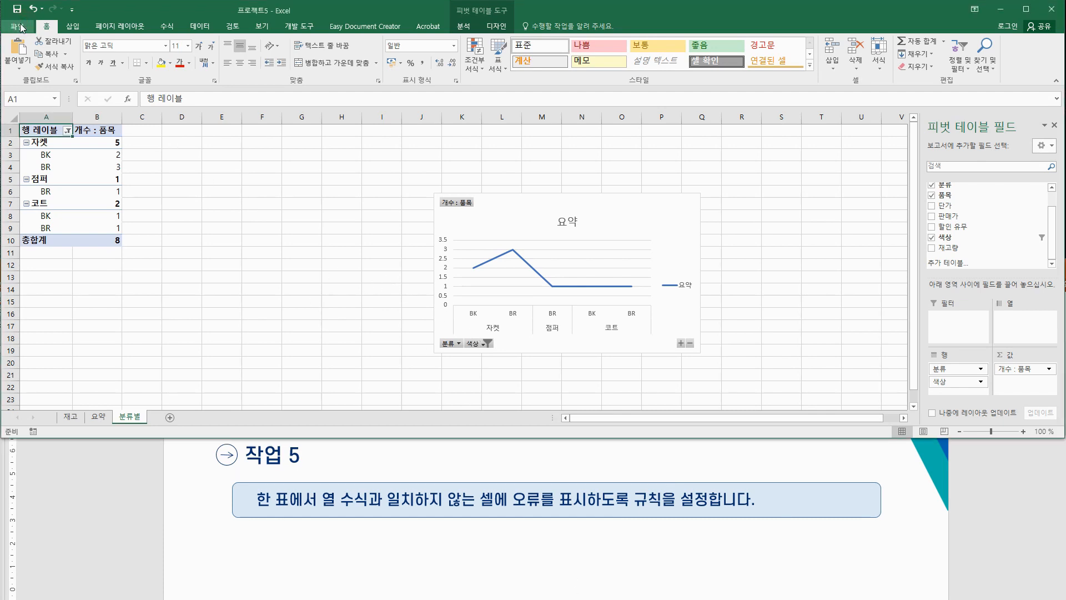
left_click(24, 27)
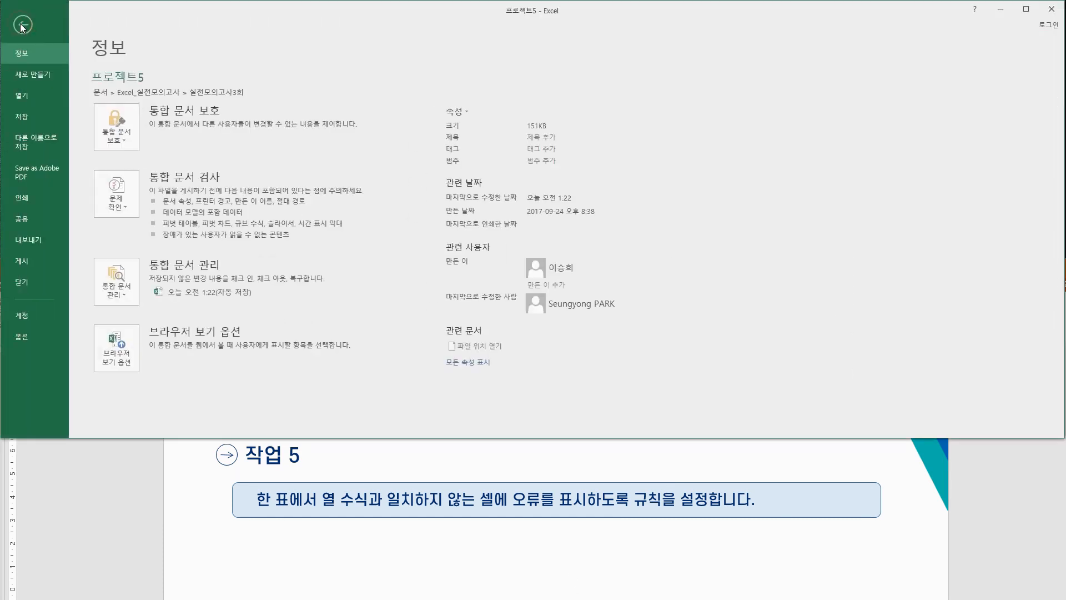
left_click(31, 332)
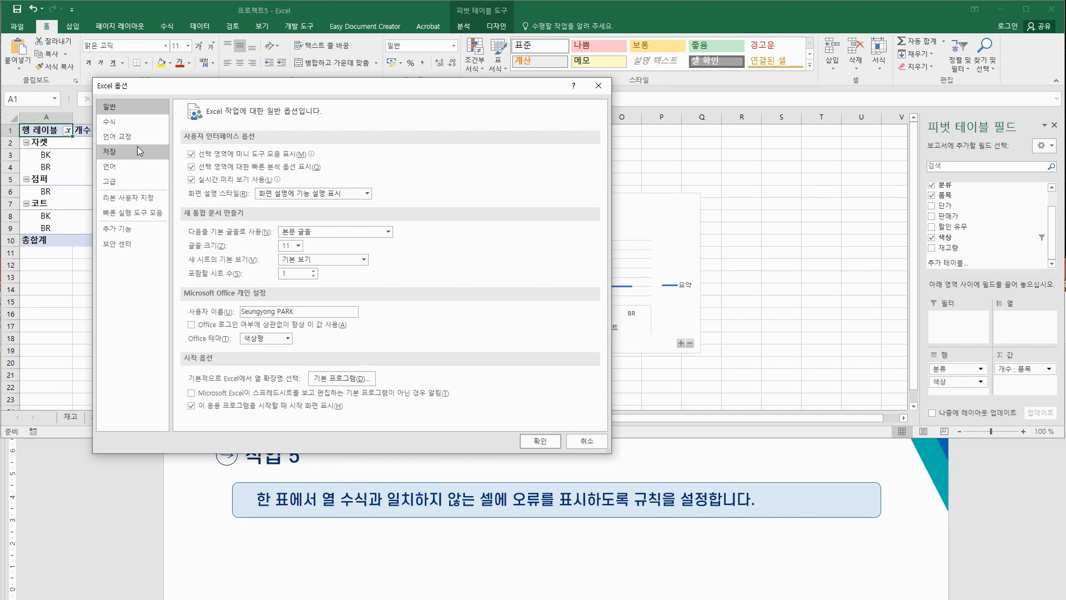
left_click(127, 123)
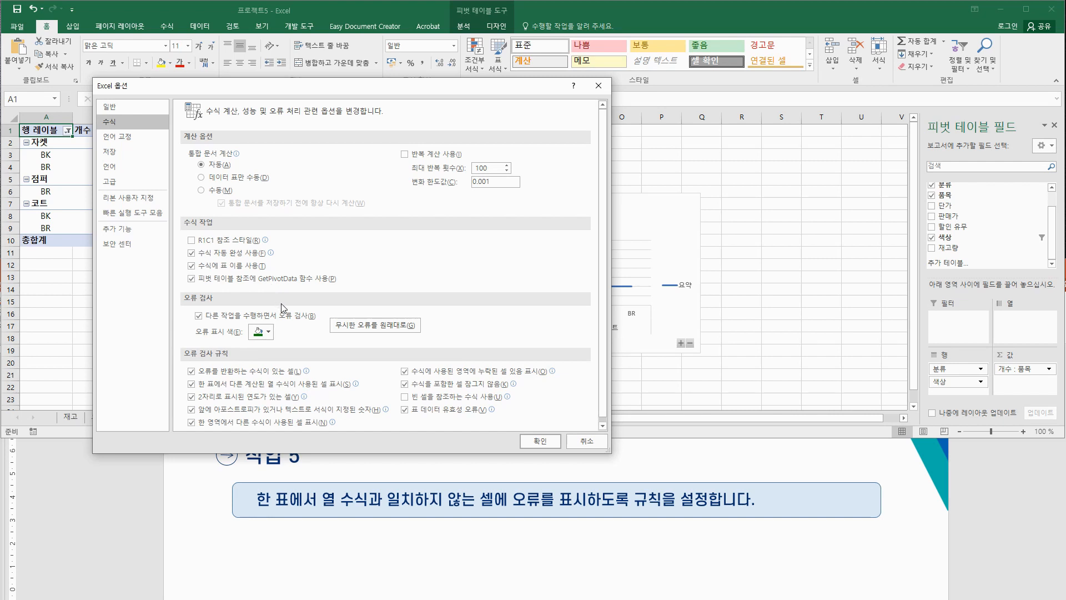
scroll(283, 308, "down", 1)
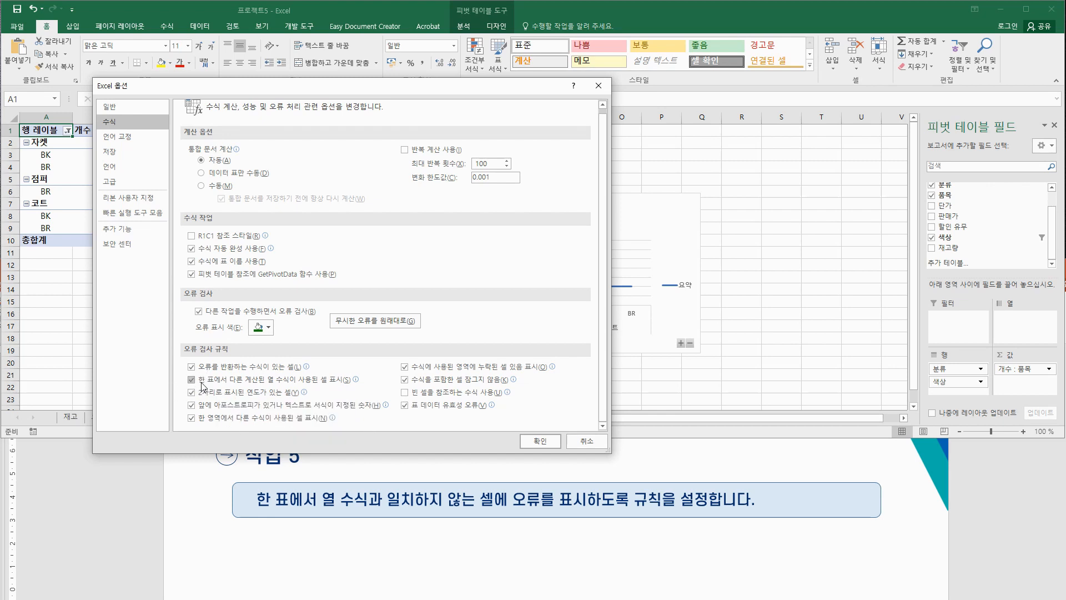
left_click(538, 443)
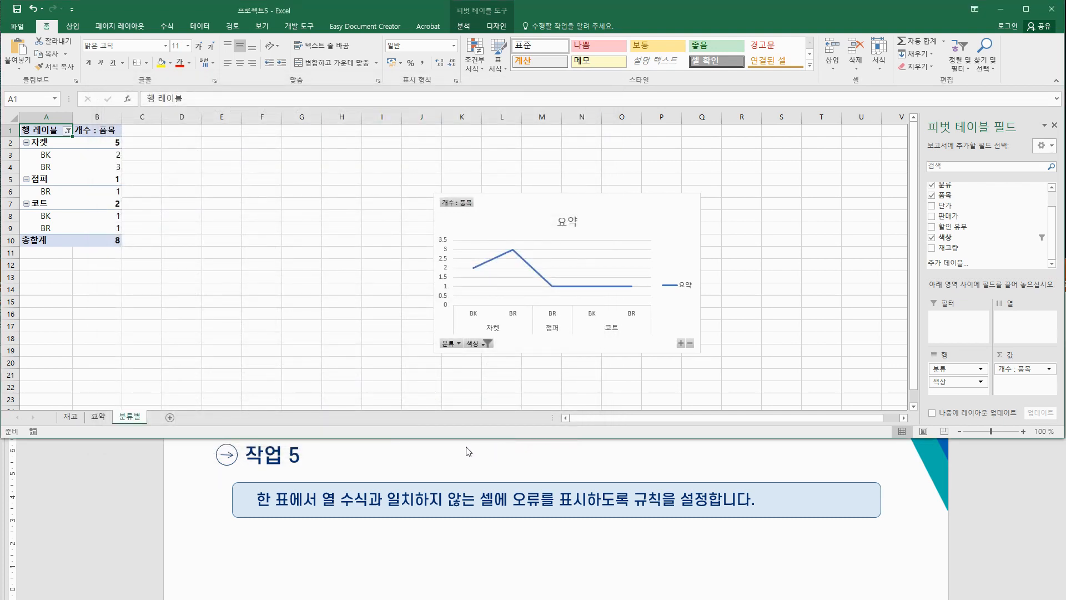
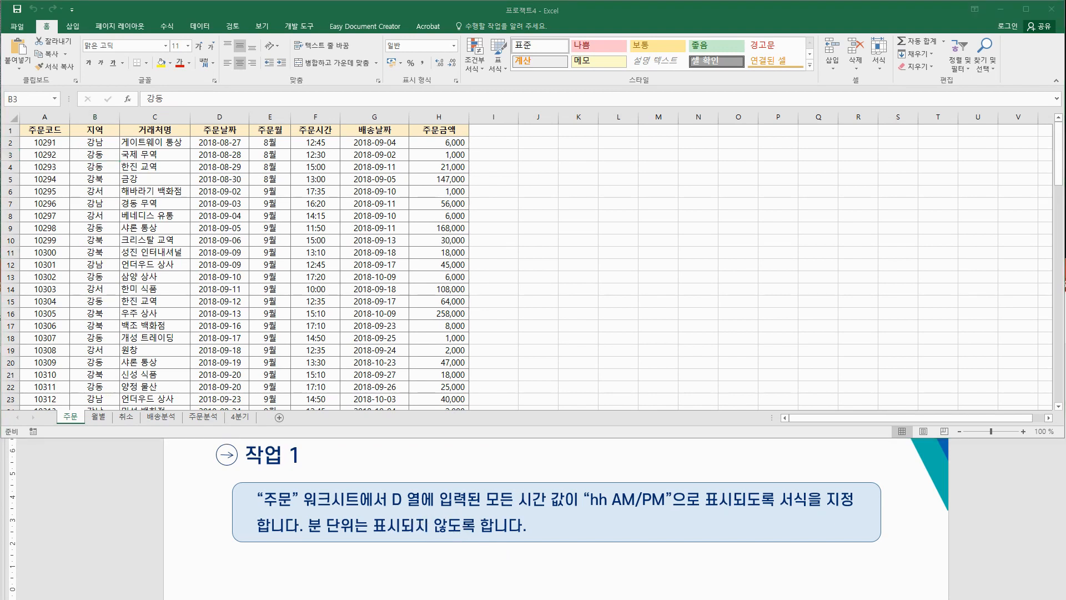
Step: Circle the hh AM/PM format in red ink, write 02 AM beneath, and select dates from D2
mouse_move(666, 453)
left_mouse_down()
mouse_move(713, 453)
mouse_move(703, 454)
mouse_move(744, 469)
mouse_move(777, 447)
mouse_move(789, 469)
mouse_move(820, 441)
mouse_move(832, 472)
mouse_move(849, 451)
mouse_move(855, 475)
mouse_move(864, 448)
mouse_move(876, 468)
left_mouse_up()
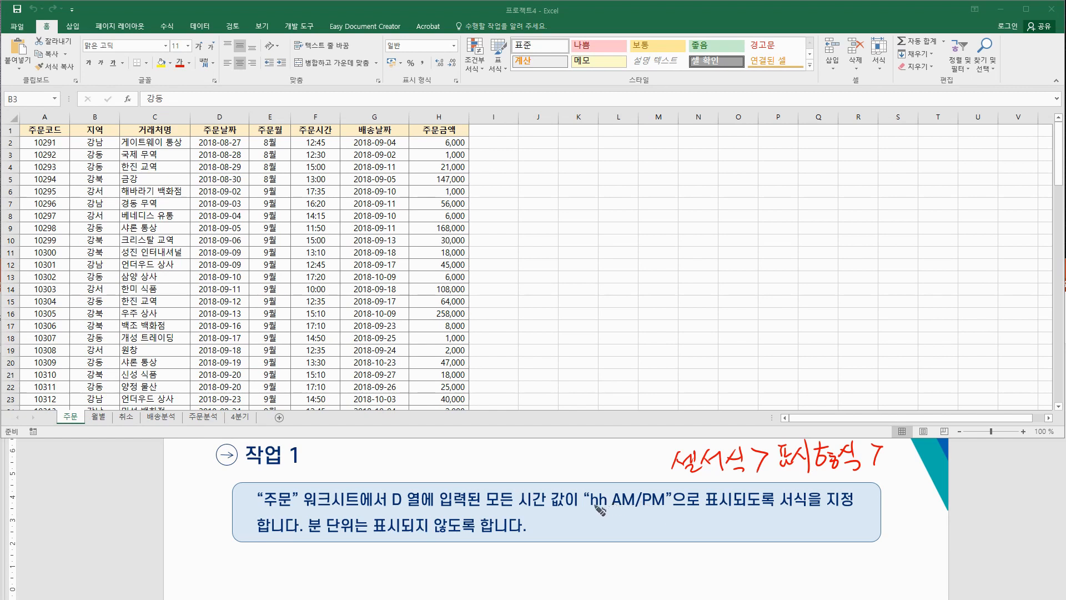
mouse_move(586, 515)
left_mouse_down()
mouse_move(588, 491)
mouse_move(658, 490)
mouse_move(662, 512)
mouse_move(588, 516)
left_mouse_up()
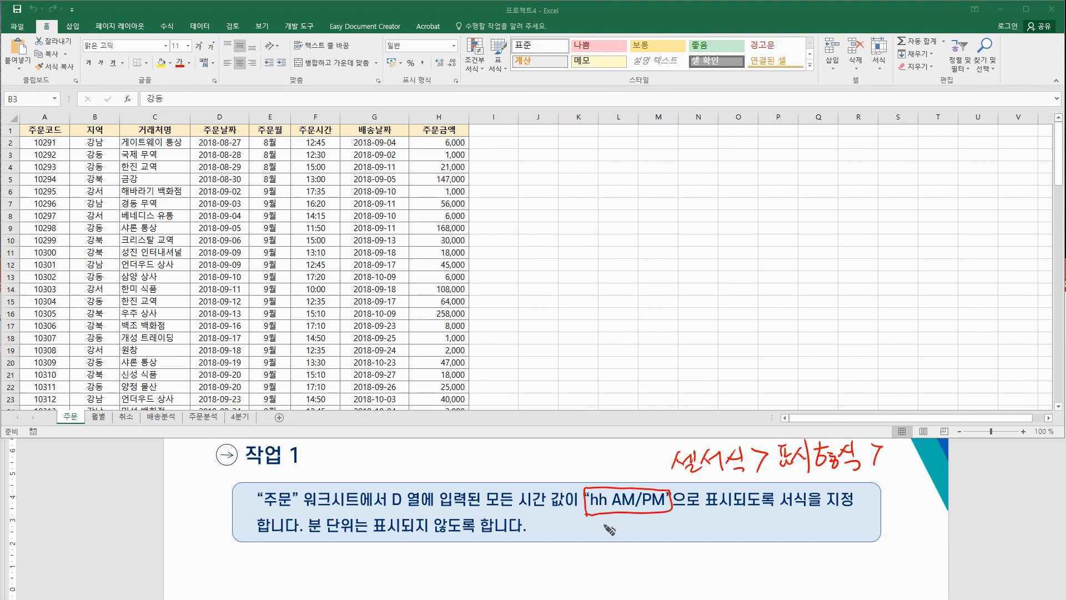
mouse_move(601, 520)
left_mouse_down()
mouse_move(612, 531)
mouse_move(627, 518)
mouse_move(632, 531)
left_mouse_up()
left_click_drag(623, 525, 637, 530)
mouse_move(589, 513)
left_mouse_down()
mouse_move(608, 500)
mouse_move(606, 514)
left_mouse_up()
left_click_drag(595, 518, 595, 520)
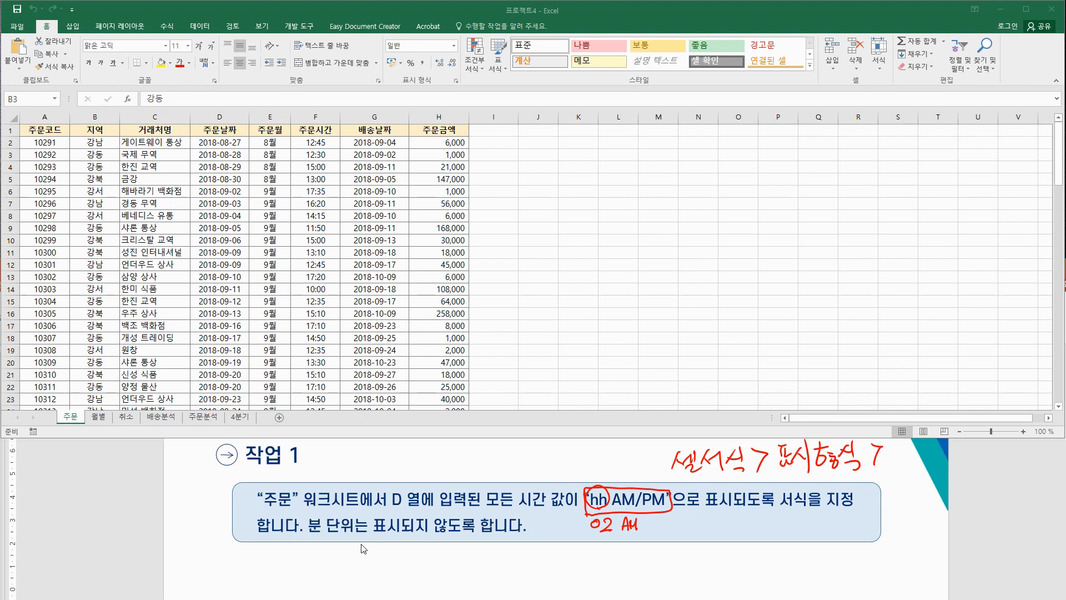
left_click_drag(220, 142, 223, 287)
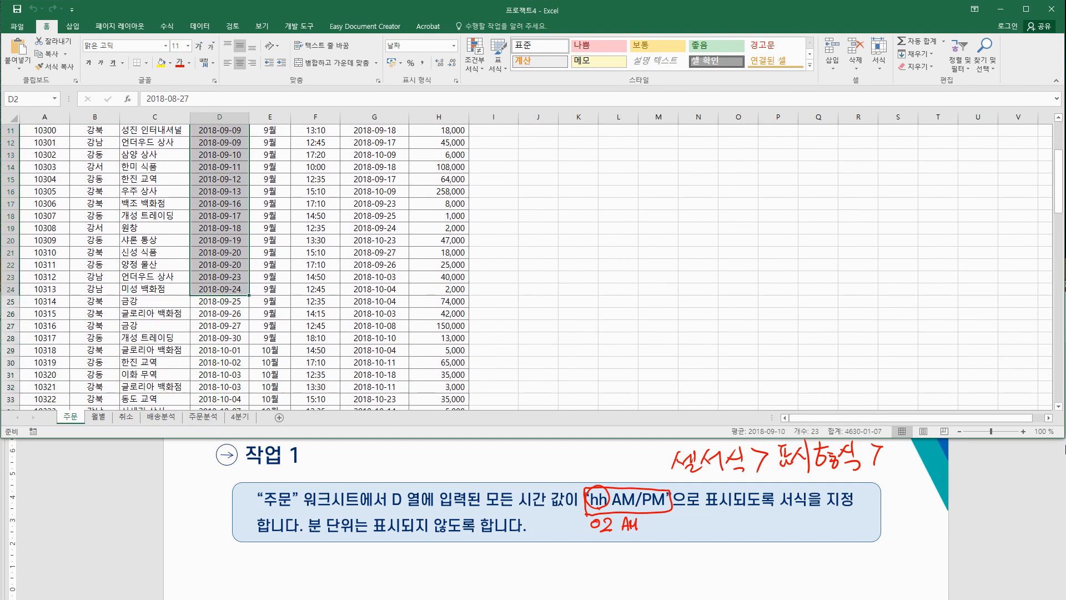
Step: Apply the custom number format hh AM/PM to all order dates in column D
key("ctrl+shift+Down")
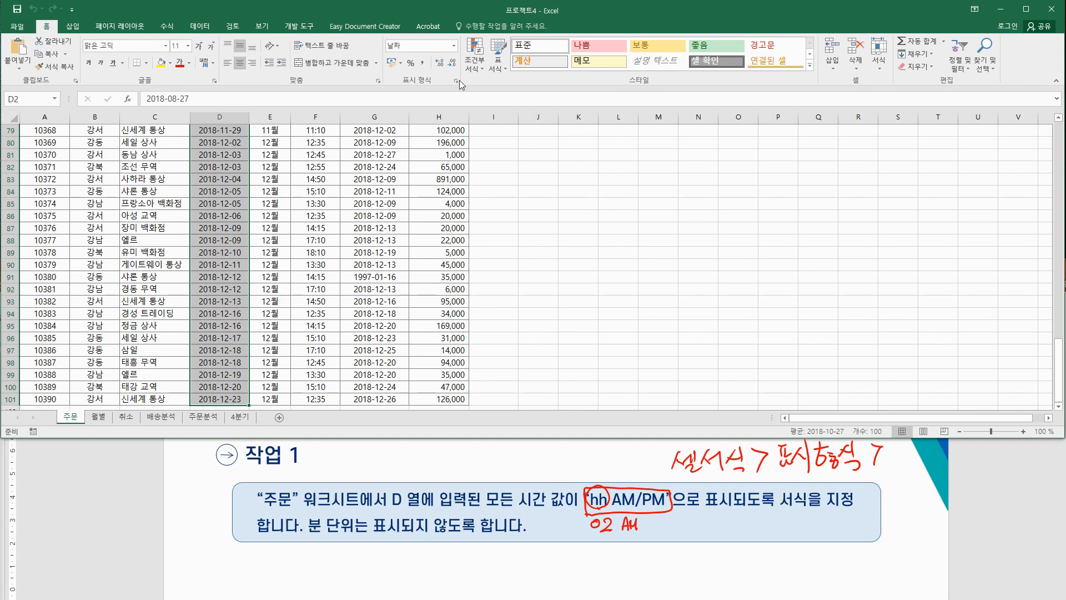
scroll(529, 219, "up", 20)
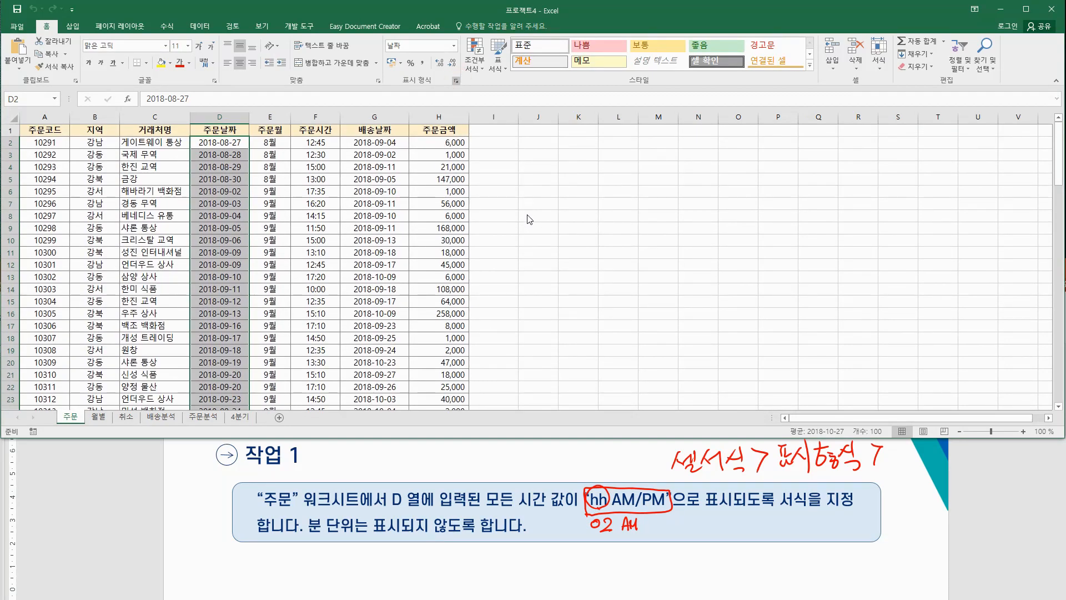
key("ctrl+1")
left_click_drag(651, 101, 532, 109)
left_click(461, 252)
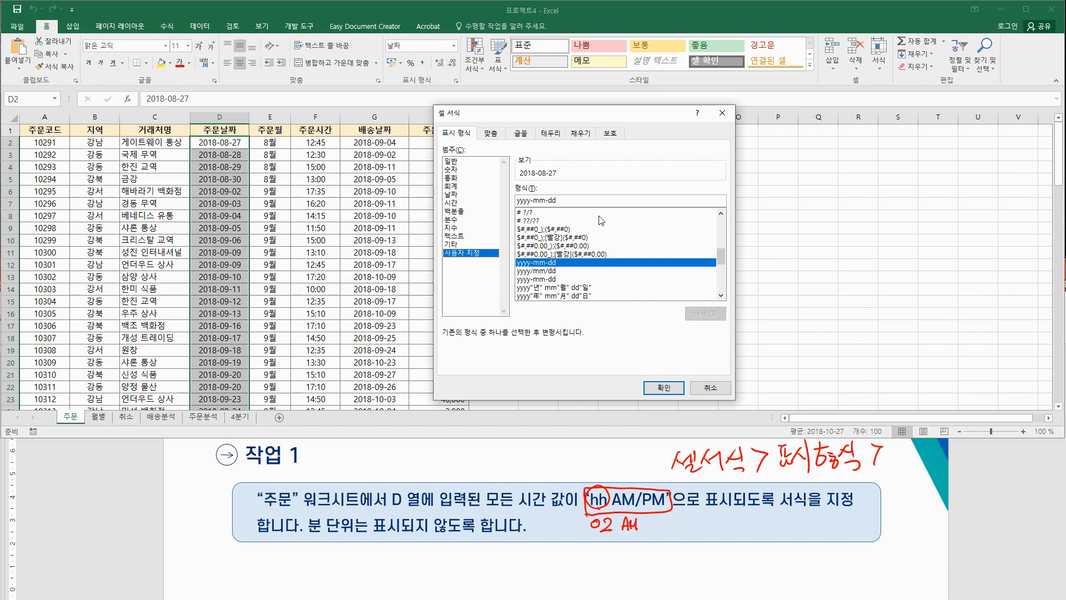
double_click(583, 200)
type("ㅗㅗ")
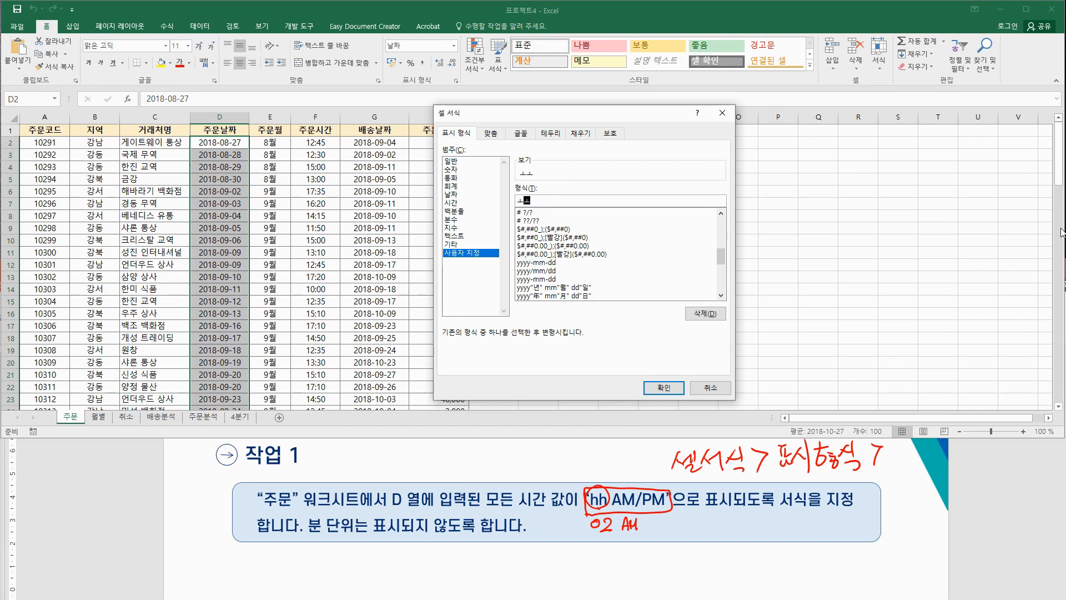
key("BackSpace")
type("hh AM/PM")
left_click(664, 387)
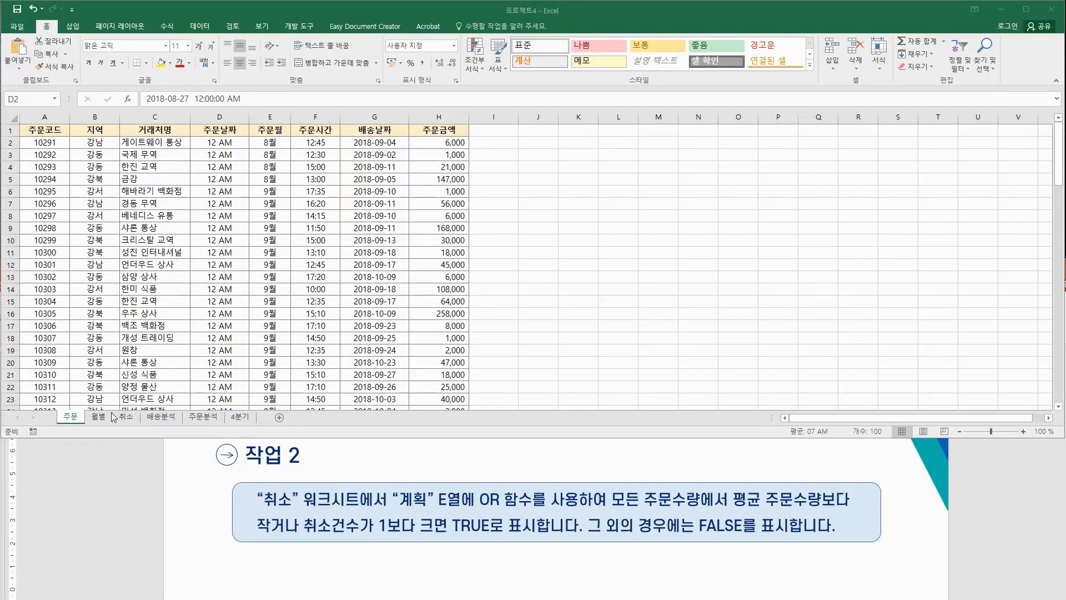
Step: On the 취소 sheet, box the OR requirement in red ink and underline both conditions
left_click(125, 417)
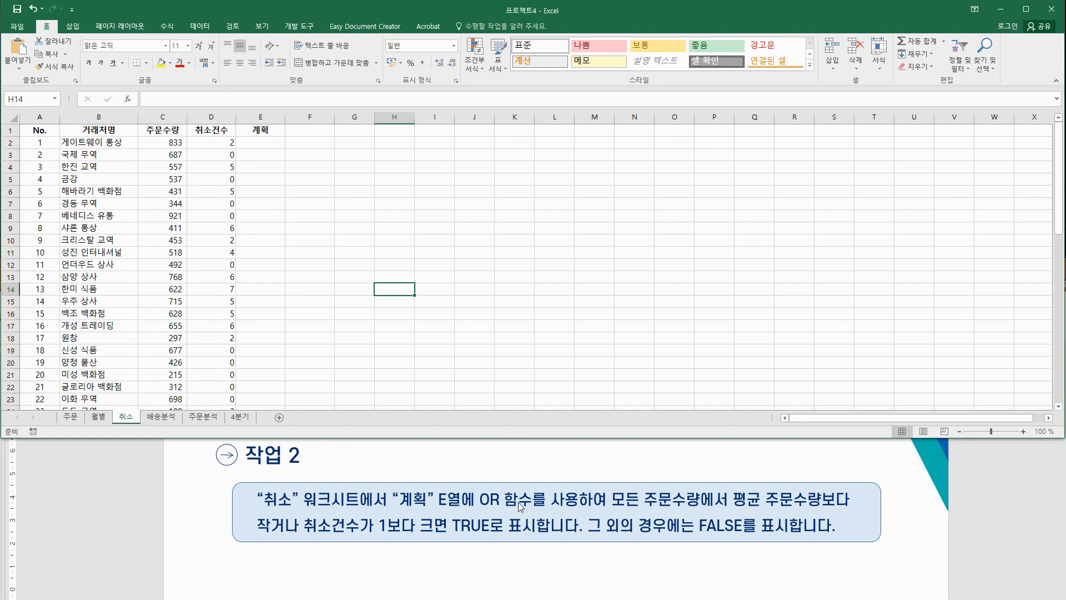
key("ctrl+alt+d")
left_click_drag(477, 509, 598, 505)
left_click_drag(612, 506, 849, 506)
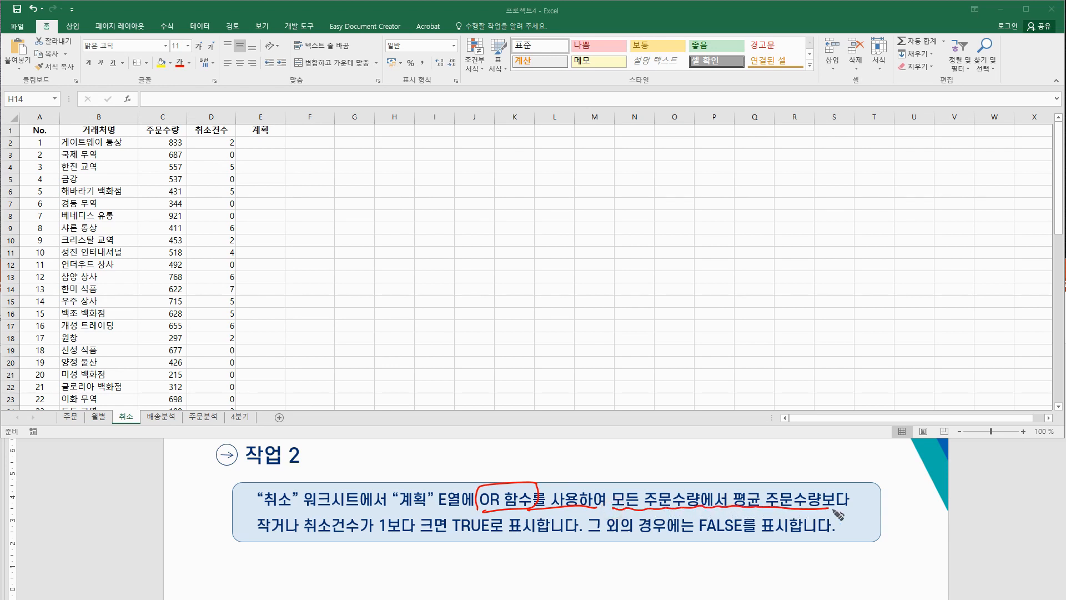
mouse_move(257, 535)
left_mouse_down()
mouse_move(294, 534)
mouse_move(291, 550)
mouse_move(446, 534)
mouse_move(431, 553)
left_mouse_up()
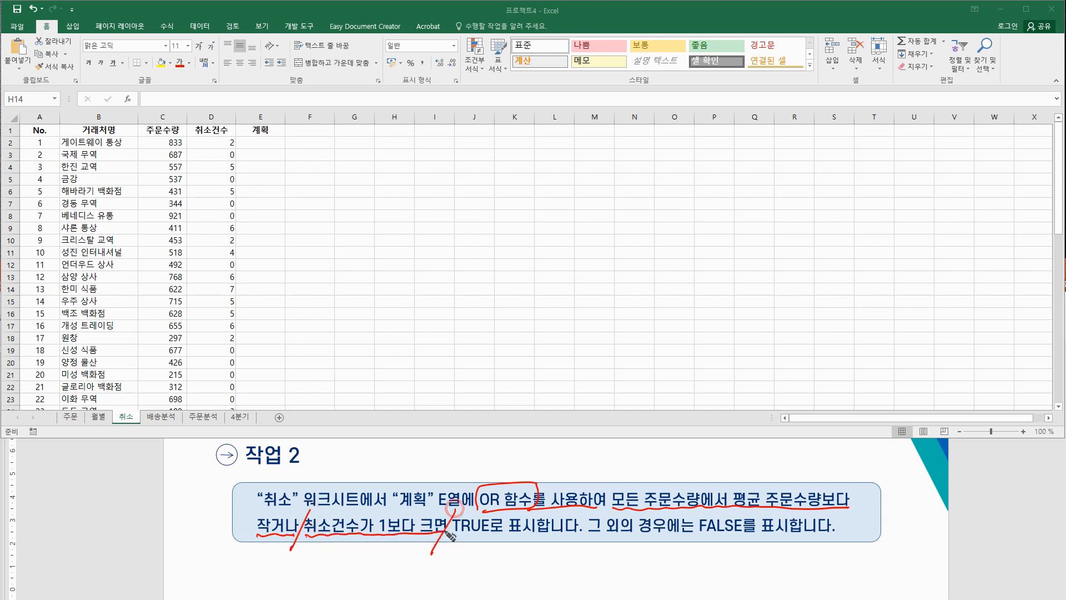
Step: Number the conditions ① and ②, underline TRUE, and tick 주문수량 and cells E2:E5
left_click_drag(623, 464, 616, 467)
left_click_drag(307, 540, 321, 551)
mouse_move(317, 534)
left_mouse_down()
mouse_move(303, 561)
mouse_move(315, 534)
left_mouse_up()
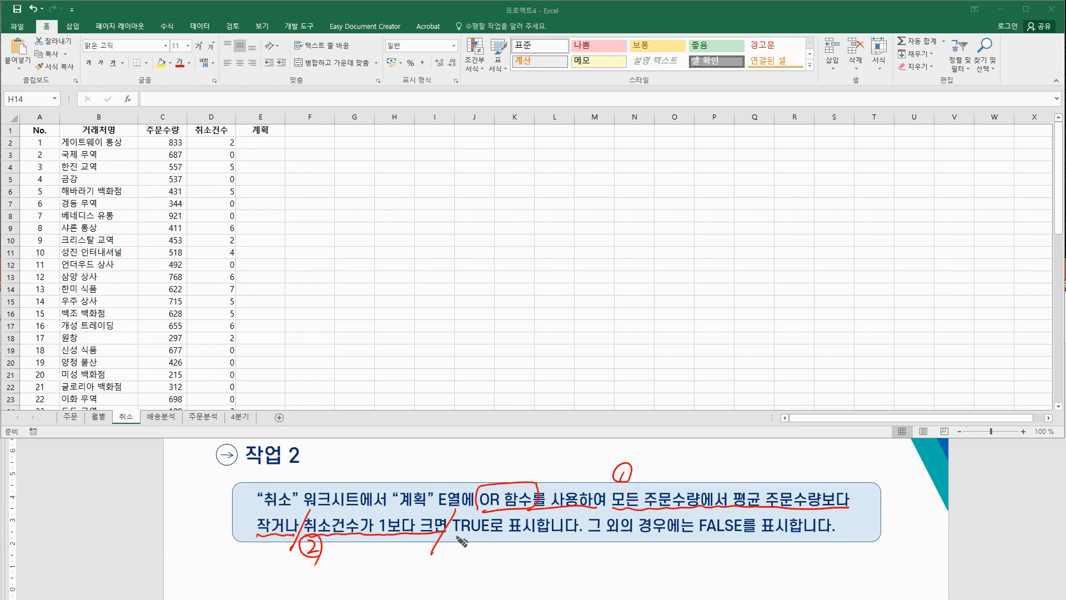
left_click_drag(455, 537, 500, 536)
mouse_move(227, 481)
left_mouse_down()
mouse_move(221, 470)
mouse_move(212, 485)
left_mouse_up()
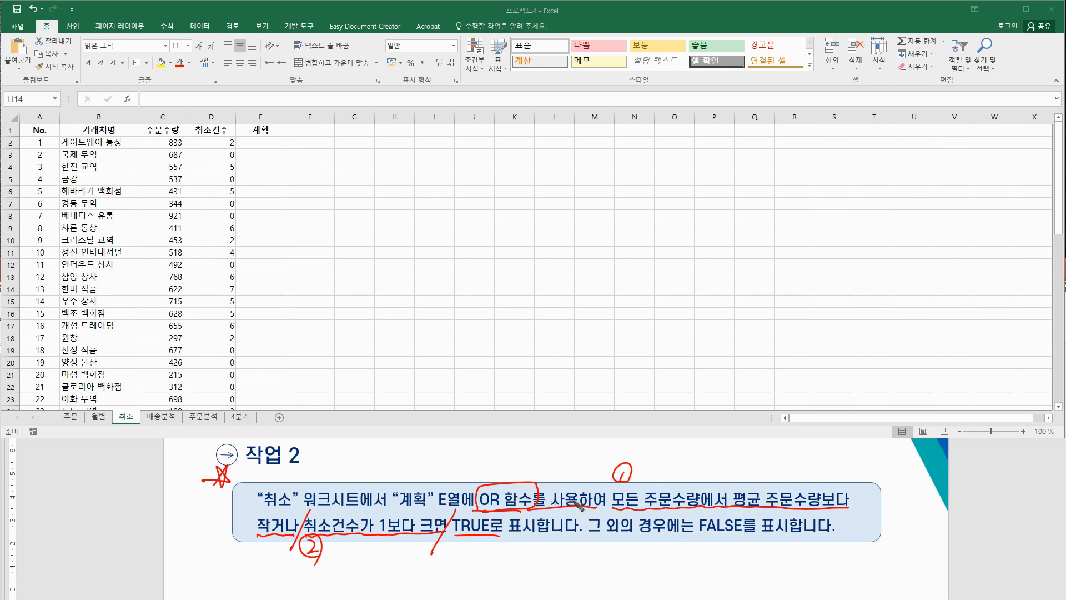
mouse_move(606, 508)
left_mouse_down()
mouse_move(701, 515)
mouse_move(643, 486)
mouse_move(614, 499)
left_mouse_up()
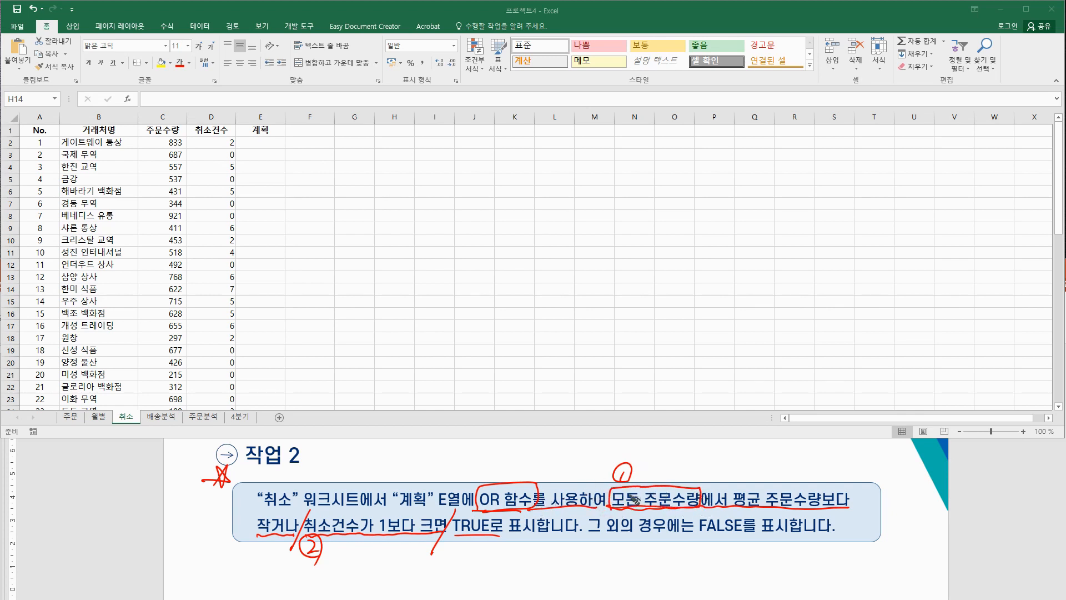
left_click_drag(163, 113, 176, 107)
left_click_drag(278, 140, 288, 176)
mouse_move(606, 506)
left_mouse_down()
mouse_move(689, 507)
mouse_move(616, 507)
mouse_move(639, 506)
left_mouse_up()
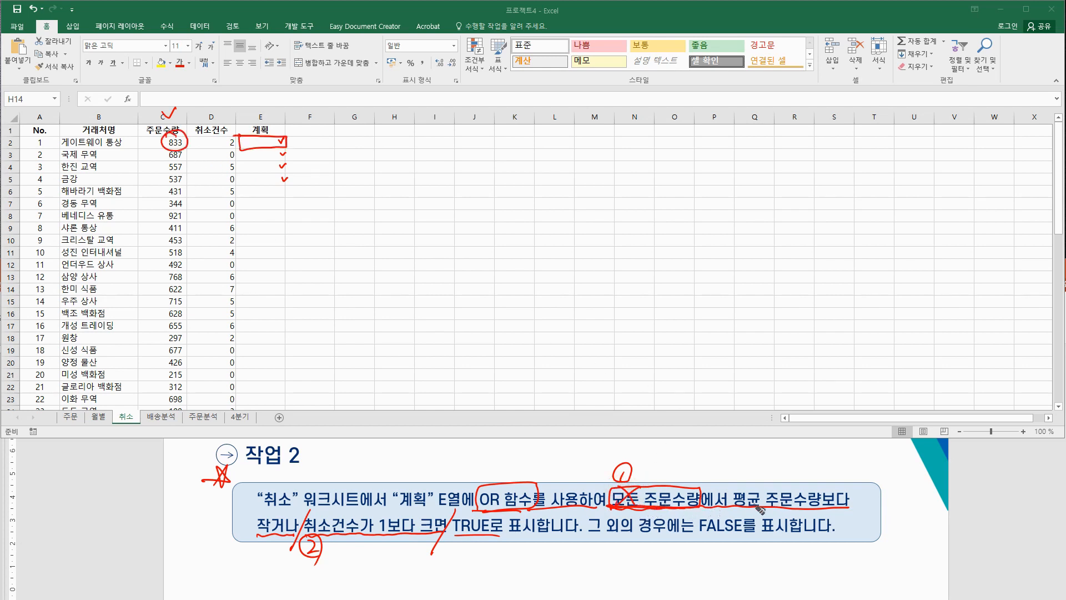
Step: Box 평균 주문수량, circle the smaller-than wording, and write Average above 평균
mouse_move(734, 508)
left_mouse_down()
mouse_move(732, 485)
mouse_move(821, 486)
mouse_move(818, 507)
mouse_move(752, 507)
left_mouse_up()
mouse_move(289, 539)
left_mouse_down()
mouse_move(262, 534)
mouse_move(290, 528)
left_mouse_up()
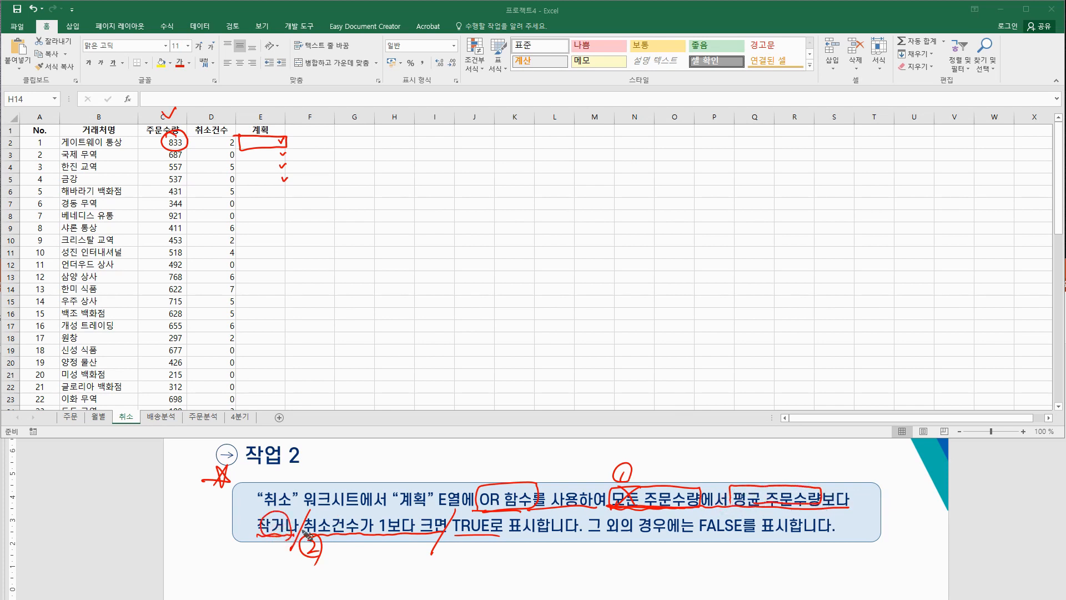
left_click_drag(355, 371, 354, 383)
left_click_drag(748, 481, 786, 458)
left_click_drag(789, 456, 861, 449)
left_click_drag(760, 472, 865, 459)
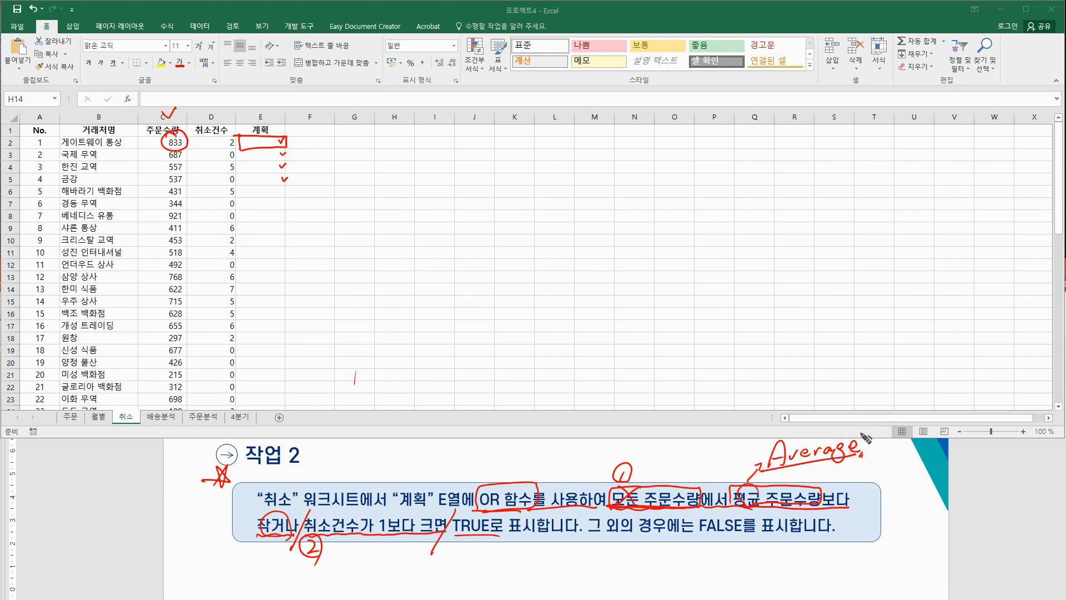
Step: Handwrite 주문수량 < on the empty grid as the first condition
mouse_move(568, 189)
left_mouse_down()
mouse_move(574, 204)
mouse_move(619, 200)
mouse_move(612, 210)
mouse_move(671, 194)
mouse_move(684, 203)
mouse_move(706, 193)
mouse_move(711, 203)
mouse_move(721, 189)
mouse_move(721, 209)
mouse_move(727, 195)
mouse_move(763, 195)
mouse_move(749, 201)
left_mouse_up()
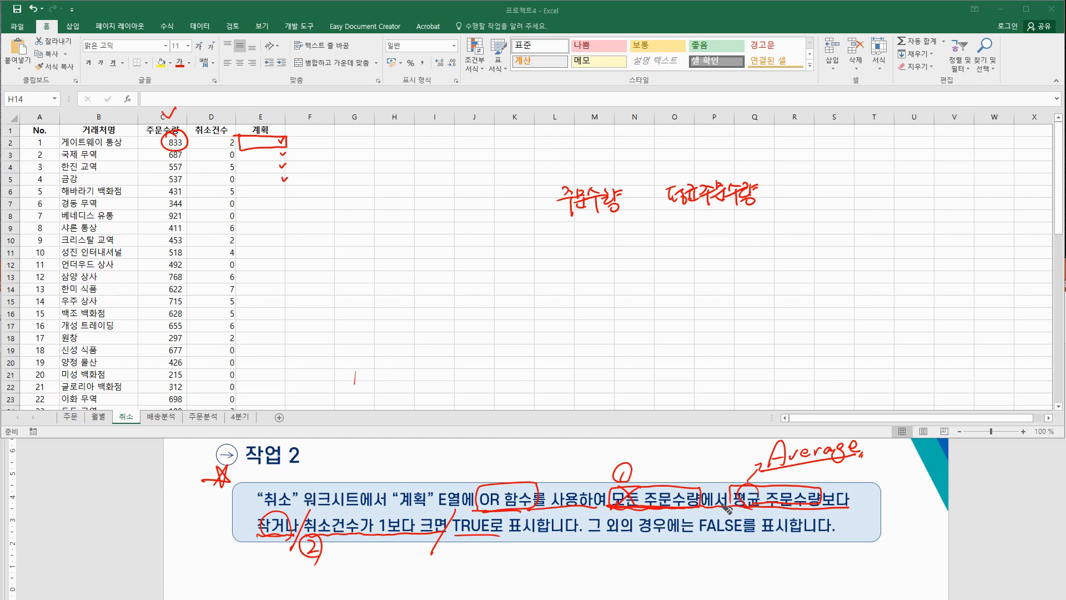
left_click_drag(650, 178, 655, 215)
right_click(779, 204)
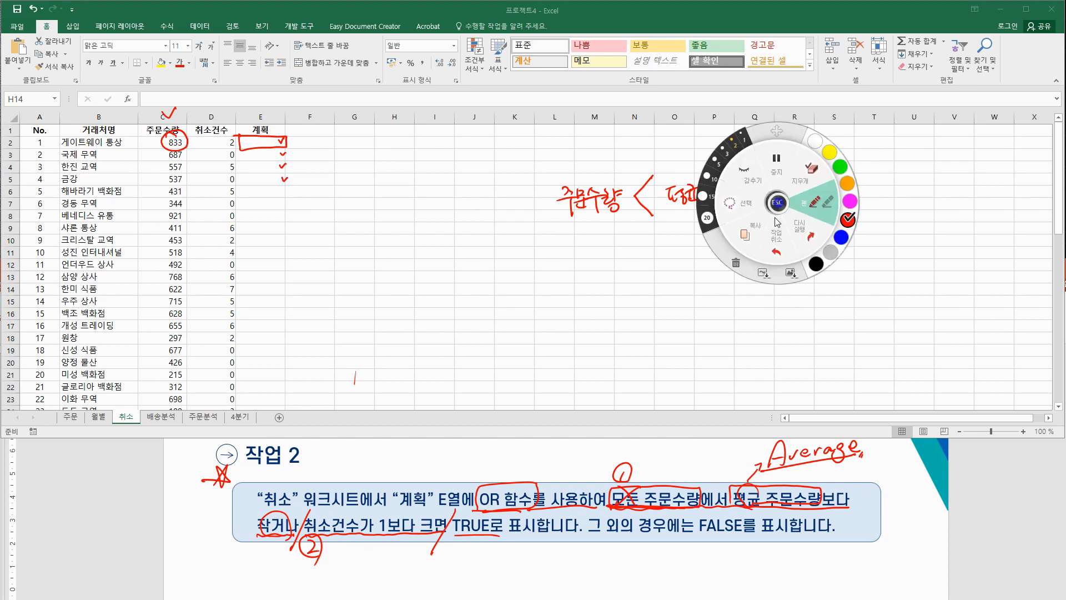
left_click(779, 205)
left_click(780, 202)
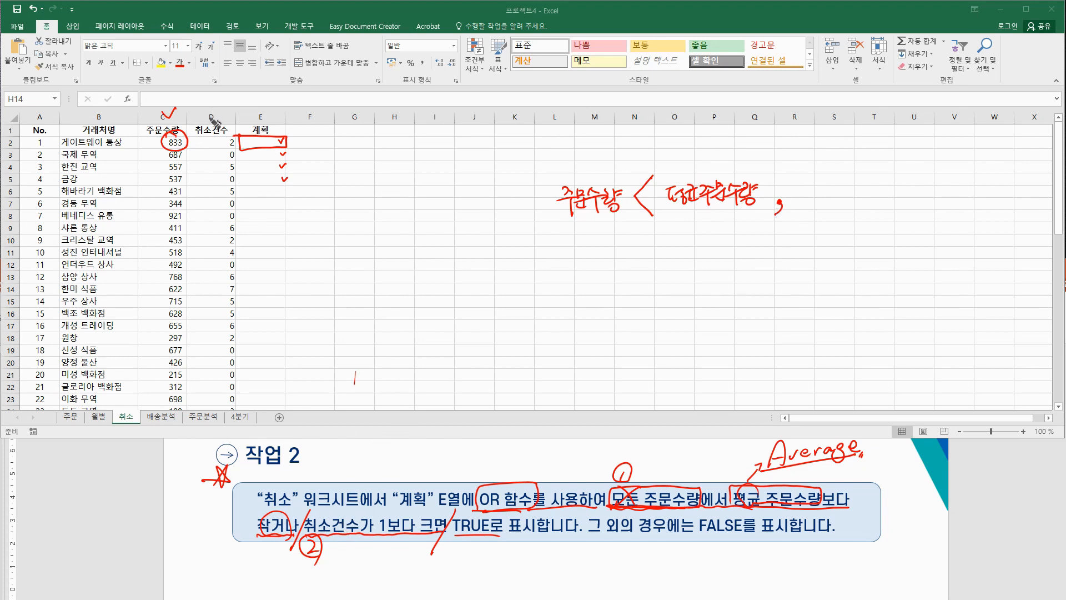
Step: Tick the 취소건수 header and handwrite 취소건수 > 1 as the second condition
left_click_drag(209, 112, 227, 99)
left_click_drag(803, 182, 807, 185)
left_click_drag(800, 188, 810, 194)
left_click_drag(805, 196, 805, 202)
mouse_move(812, 187)
left_mouse_down()
mouse_move(813, 202)
mouse_move(840, 189)
left_mouse_up()
left_click_drag(842, 183, 850, 197)
left_click_drag(849, 189, 853, 195)
left_click_drag(849, 197, 872, 196)
mouse_move(862, 198)
left_mouse_down()
mouse_move(905, 200)
mouse_move(878, 205)
left_mouse_up()
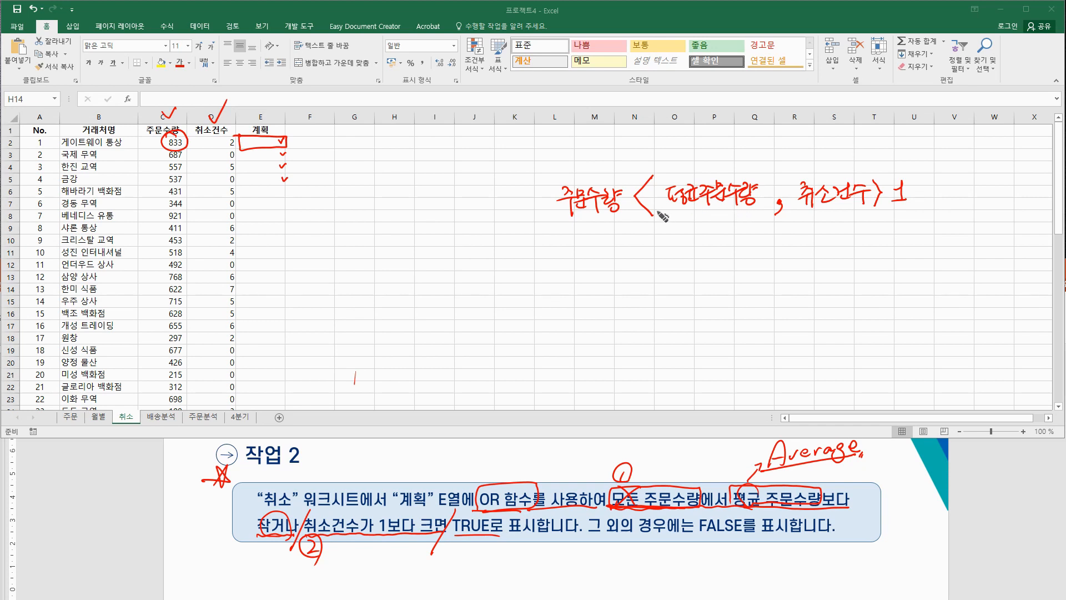
Step: Wrap the handwritten conditions in OR( ), underline 평균주문수량, erase the cell ticks, and select E2
left_click_drag(559, 167, 552, 224)
mouse_move(515, 193)
left_mouse_down()
mouse_move(502, 207)
mouse_move(515, 193)
mouse_move(545, 207)
left_mouse_up()
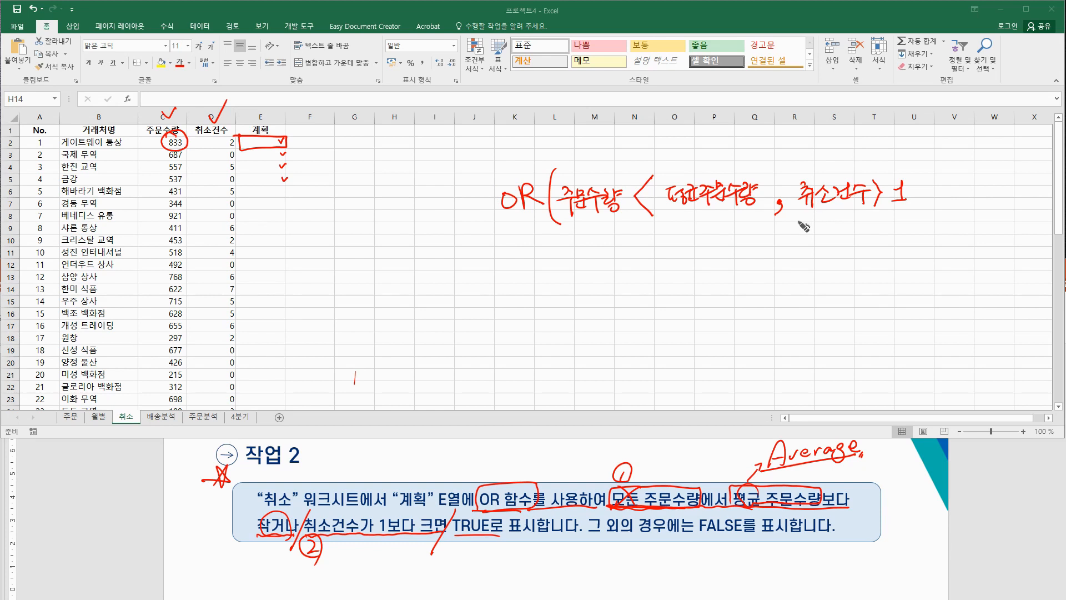
left_click_drag(912, 164, 906, 228)
left_click_drag(674, 211, 729, 214)
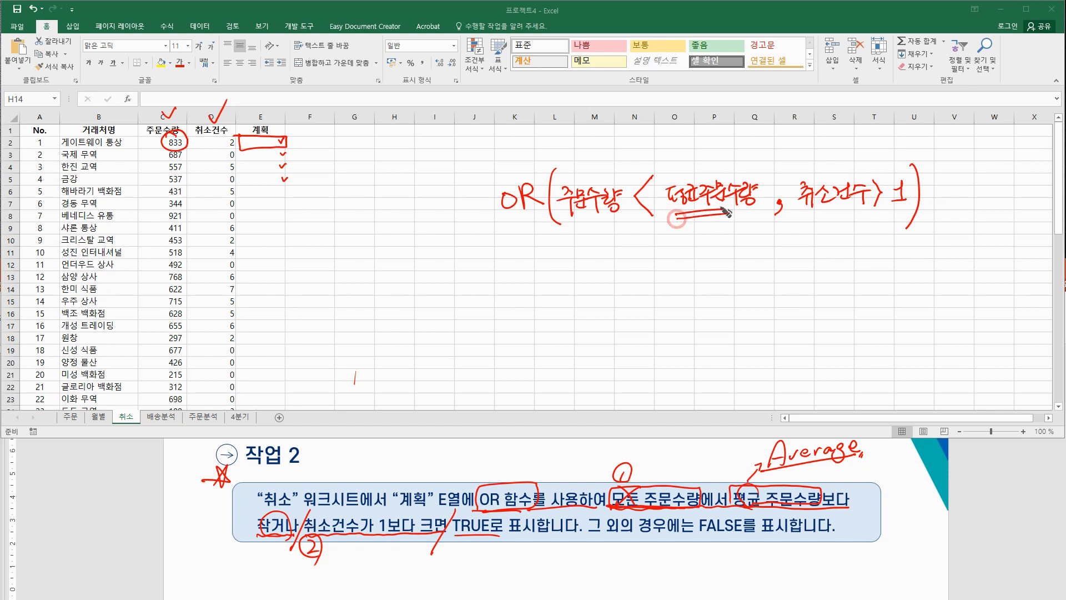
mouse_move(675, 255)
left_mouse_down()
mouse_move(728, 242)
mouse_move(747, 250)
mouse_move(783, 233)
mouse_move(808, 247)
mouse_move(814, 229)
mouse_move(824, 244)
mouse_move(839, 233)
mouse_move(850, 254)
left_mouse_up()
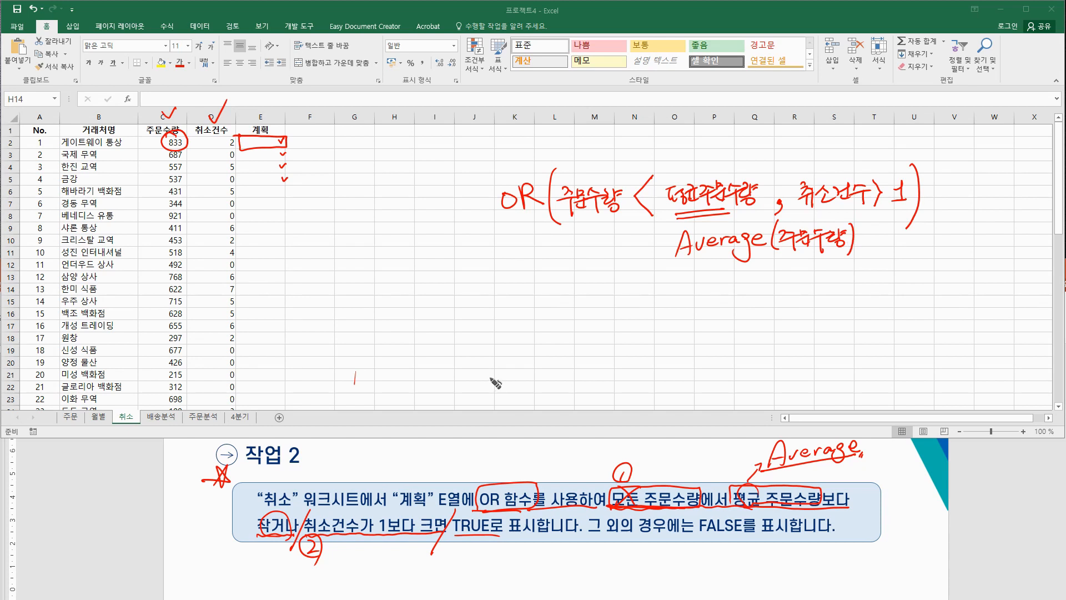
mouse_move(266, 128)
left_mouse_down()
mouse_move(271, 148)
mouse_move(233, 110)
mouse_move(143, 132)
left_mouse_up()
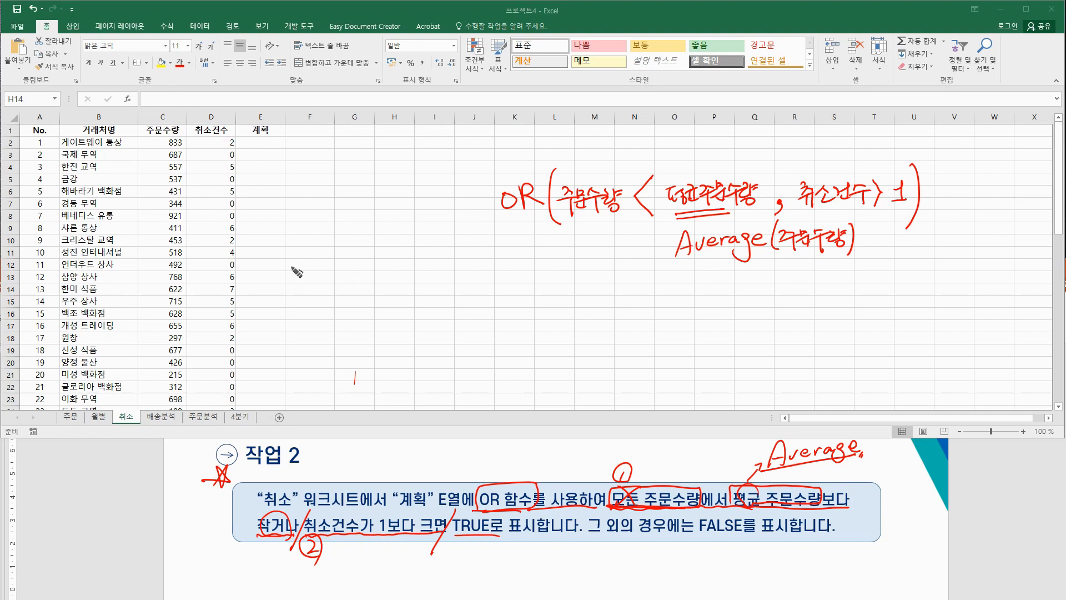
left_click(273, 144)
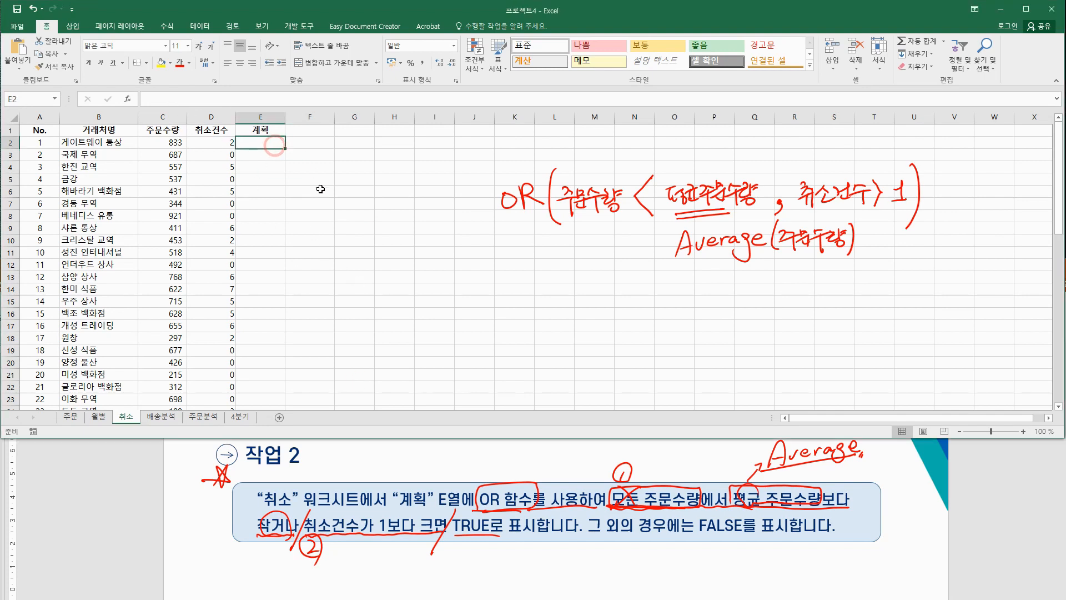
Step: Insert an OR function in E2 and start its first condition with C2<
left_click(128, 99)
left_click_drag(537, 137, 226, 224)
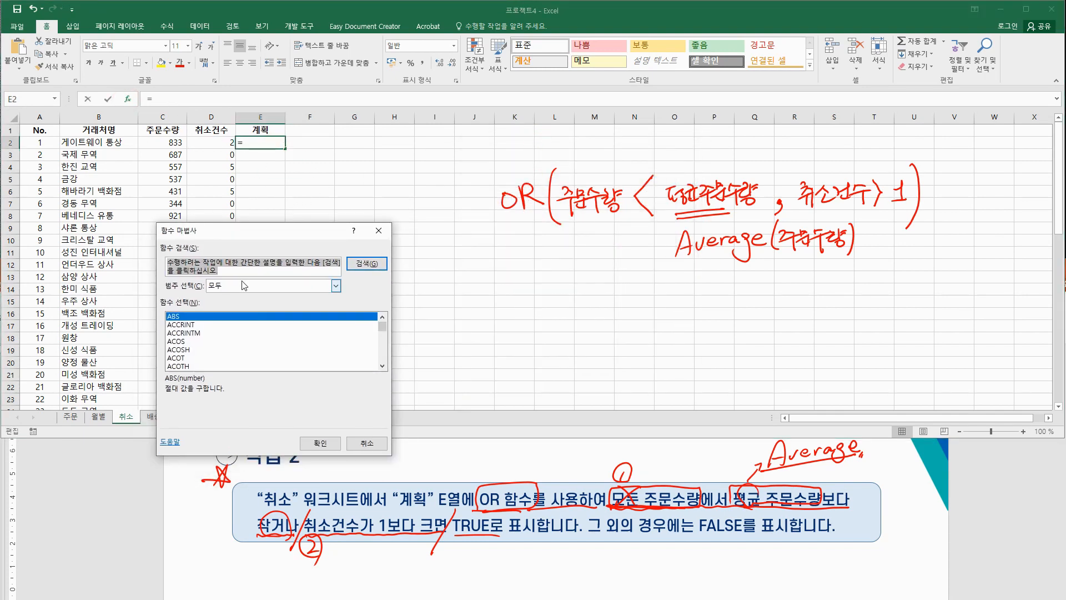
left_click(273, 341)
key("o")
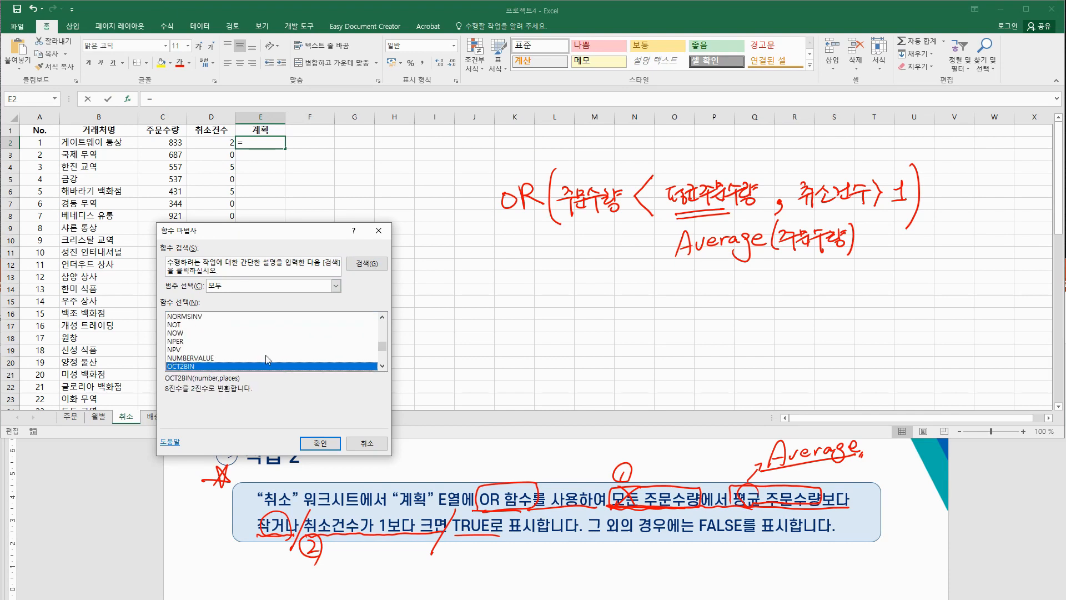
scroll(263, 357, "down", 2)
scroll(217, 358, "down", 2)
left_click(195, 342)
left_click(328, 442)
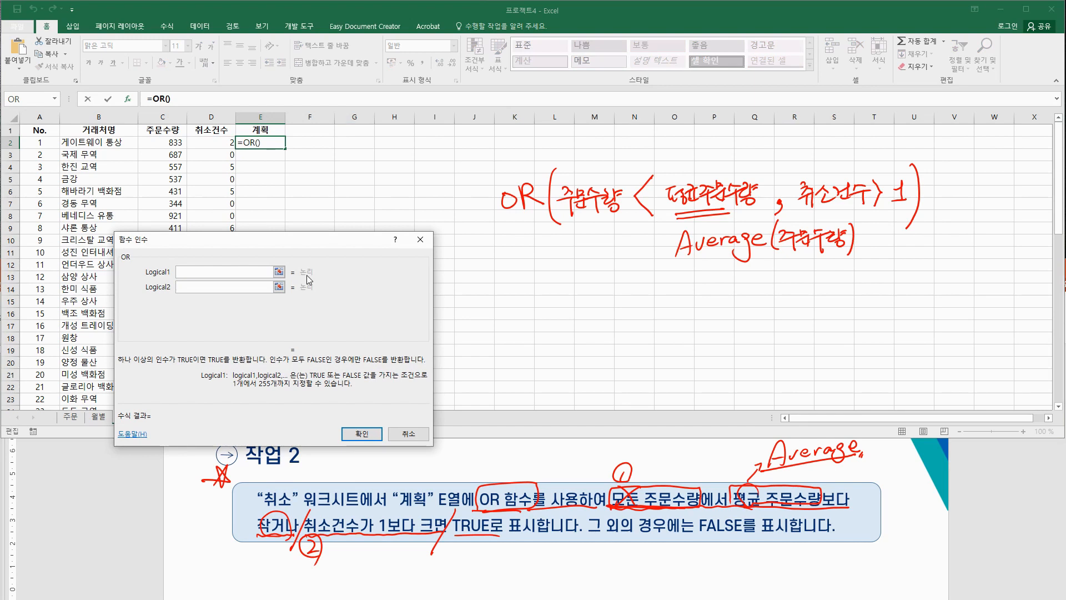
left_click_drag(317, 241, 330, 211)
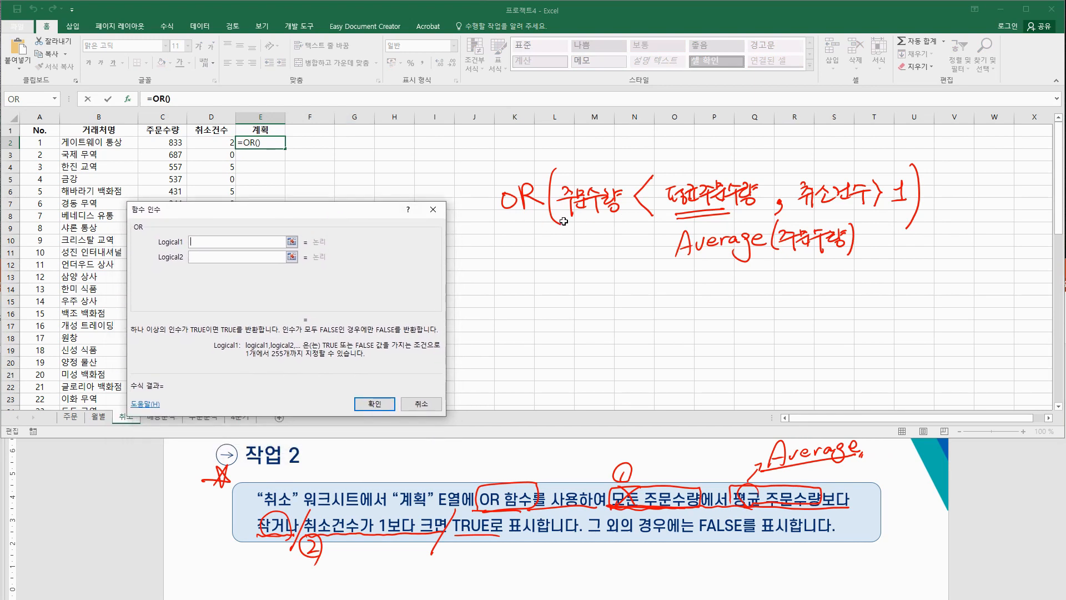
left_click(166, 148)
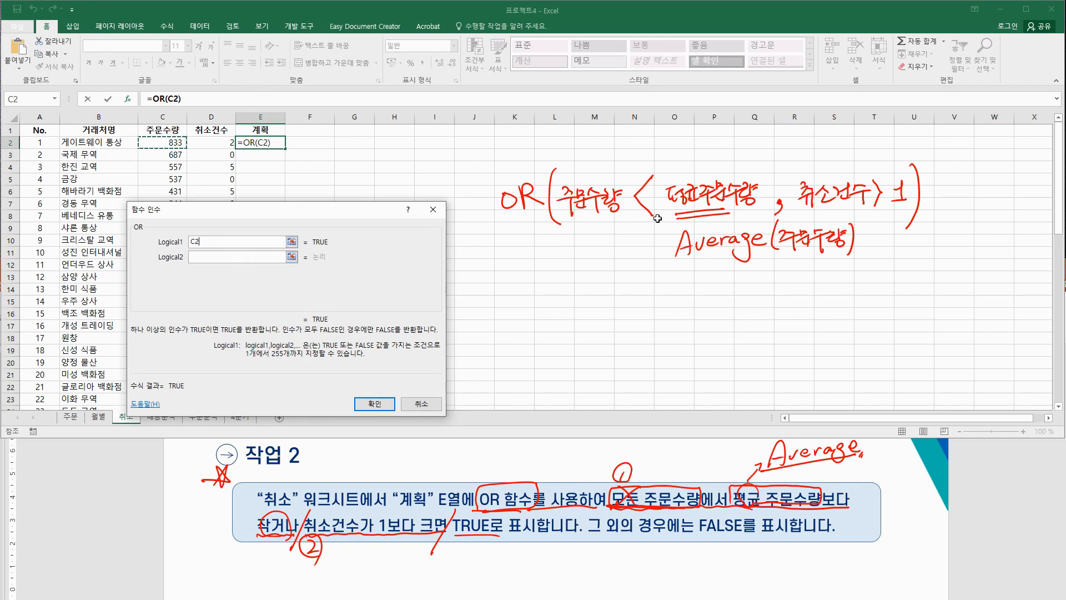
type("<")
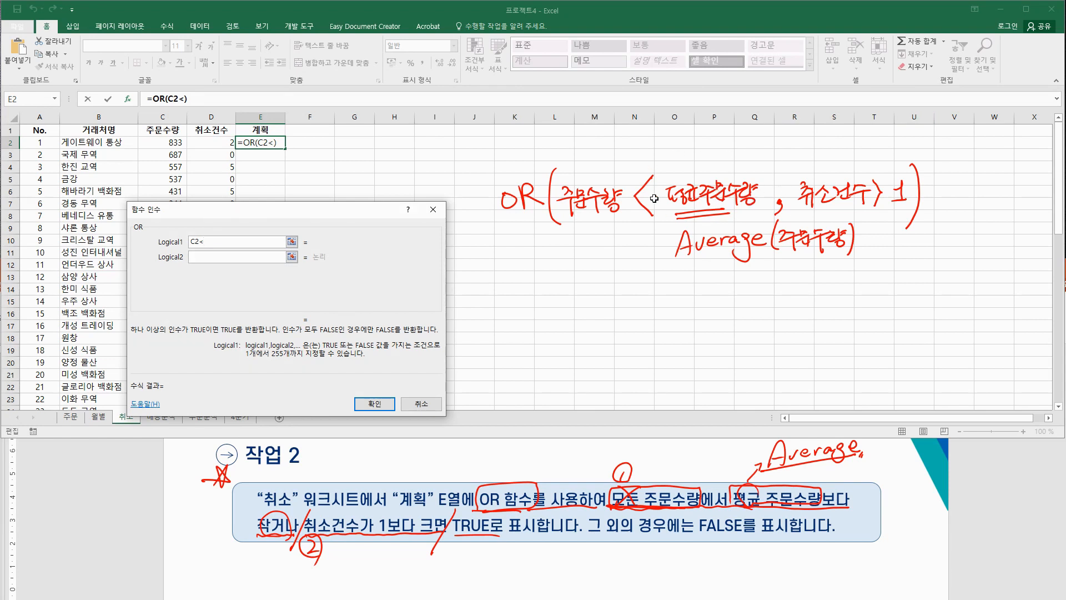
Step: Nest AVERAGE over C2:C56 into the first OR condition
left_click(56, 100)
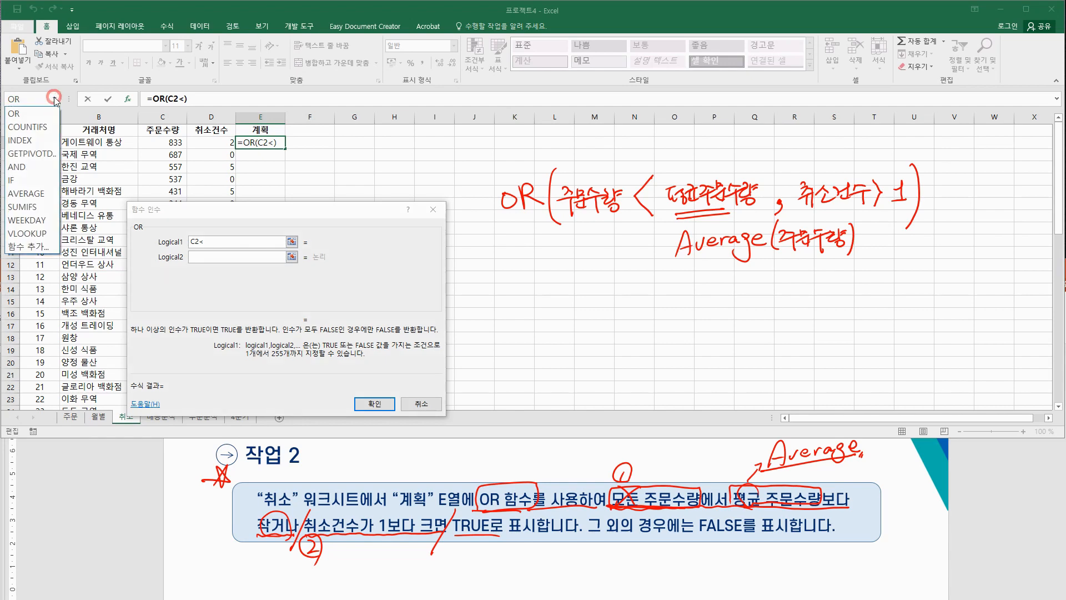
left_click(36, 246)
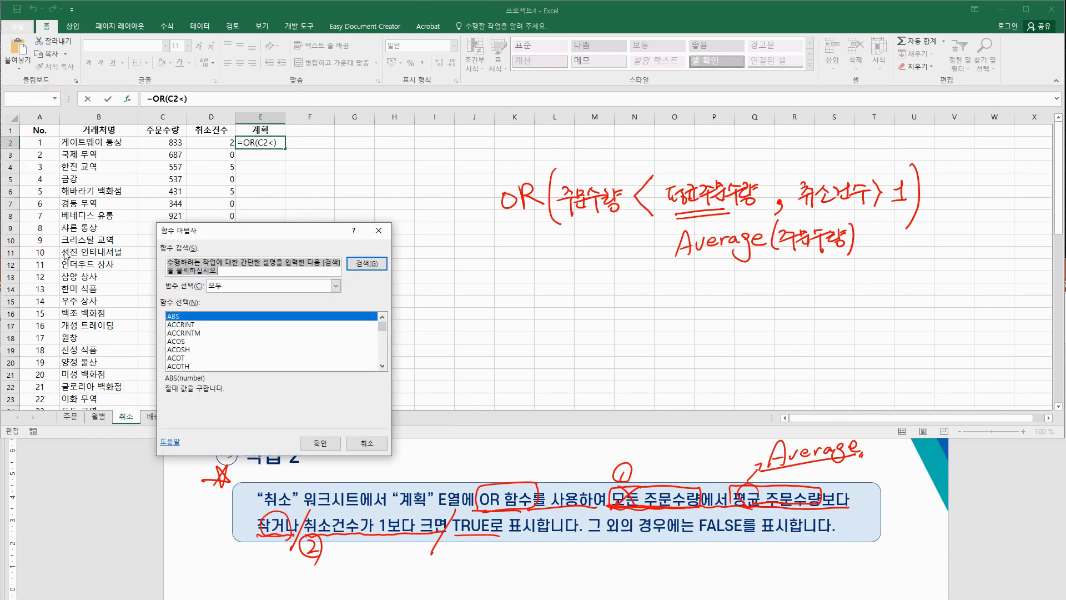
left_click(207, 350)
scroll(207, 350, "down", 7)
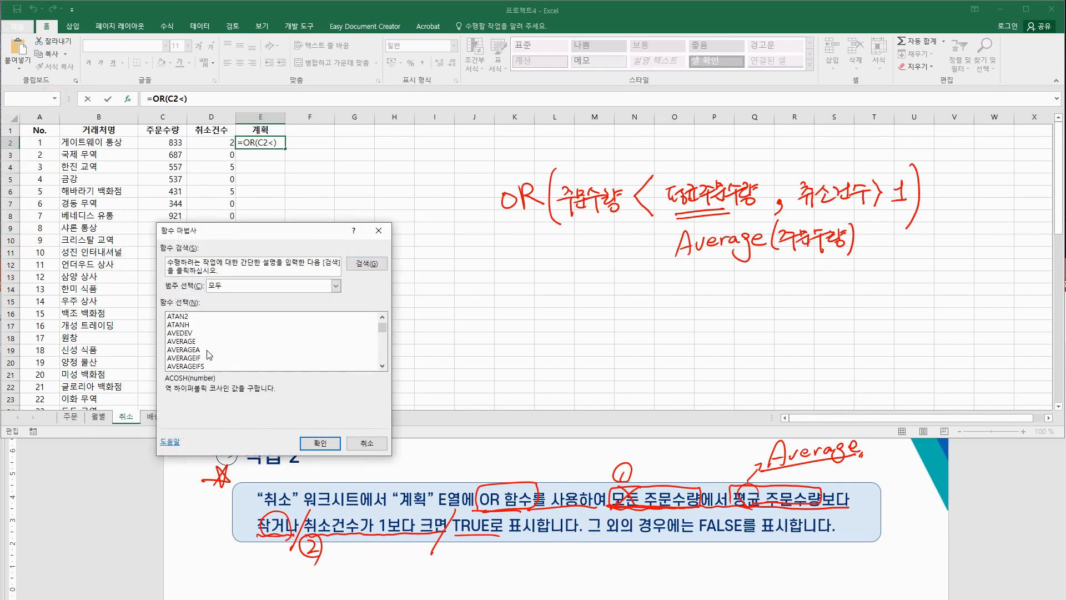
left_click(188, 316)
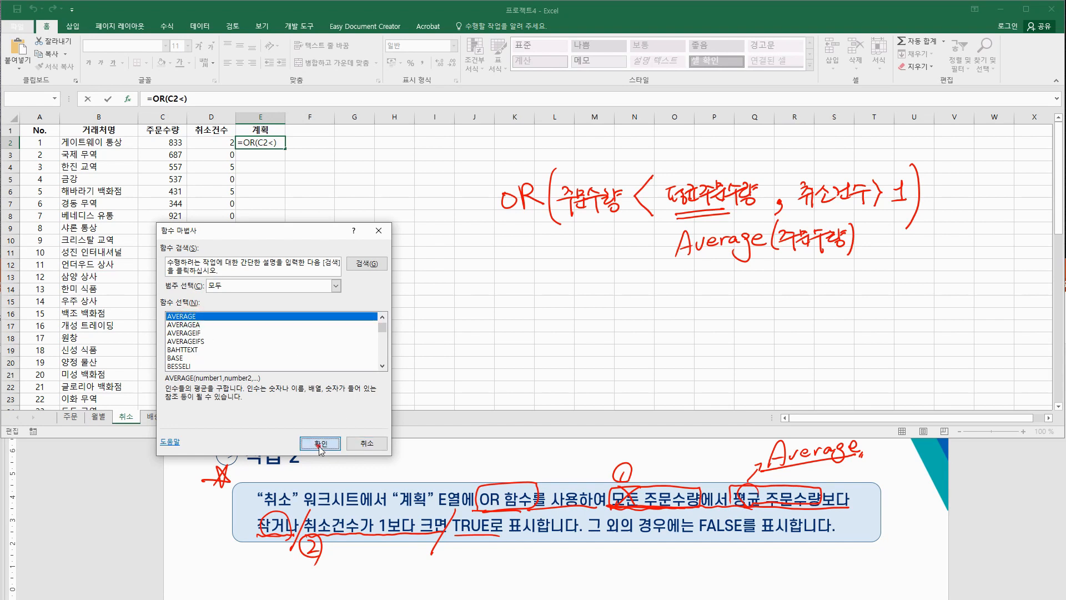
left_click(320, 442)
left_click_drag(260, 220, 355, 211)
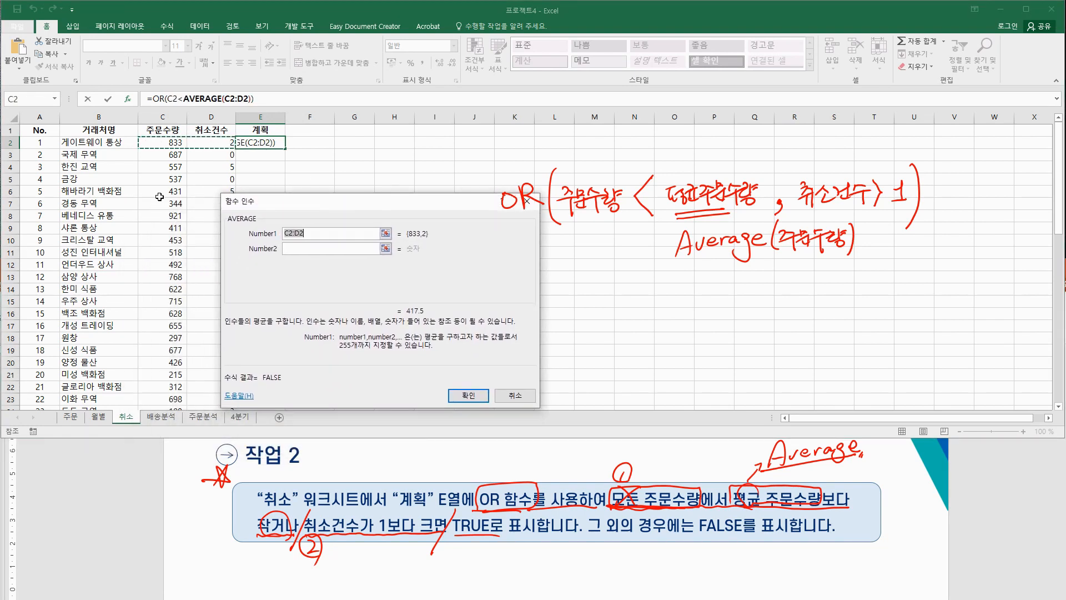
left_click(169, 142)
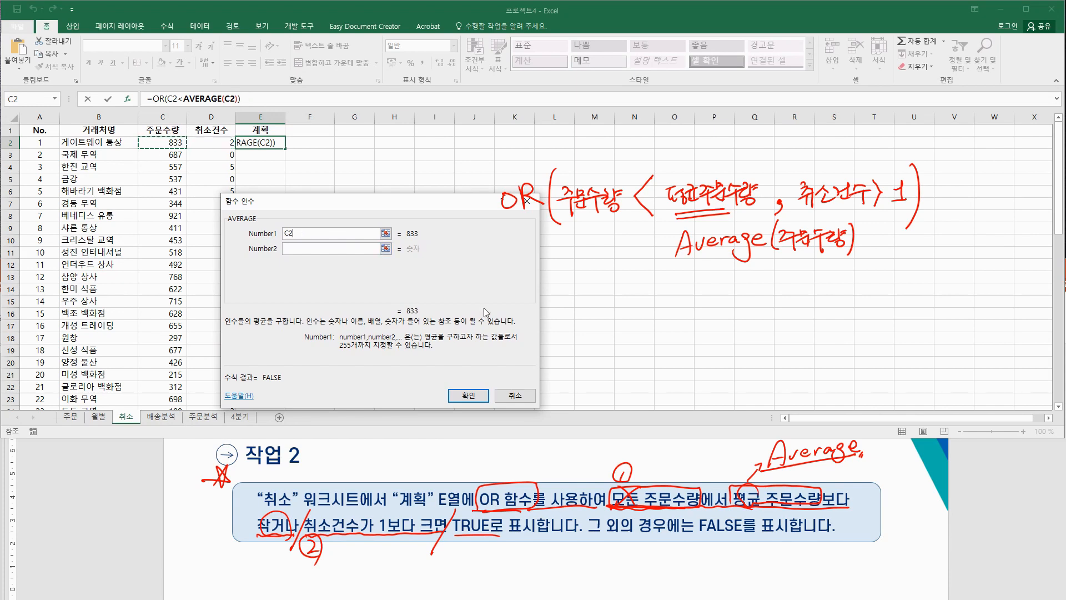
key("ctrl+shift+Down")
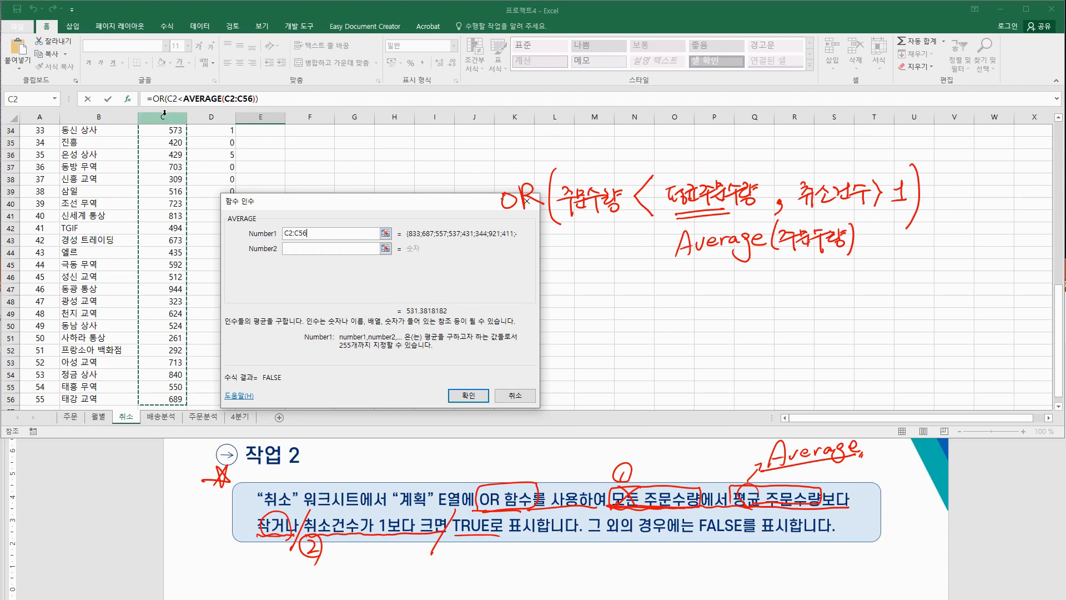
Step: Make the averaged range absolute as $C$2:$C$56, then return to OR's arguments
left_click(292, 233)
type("$")
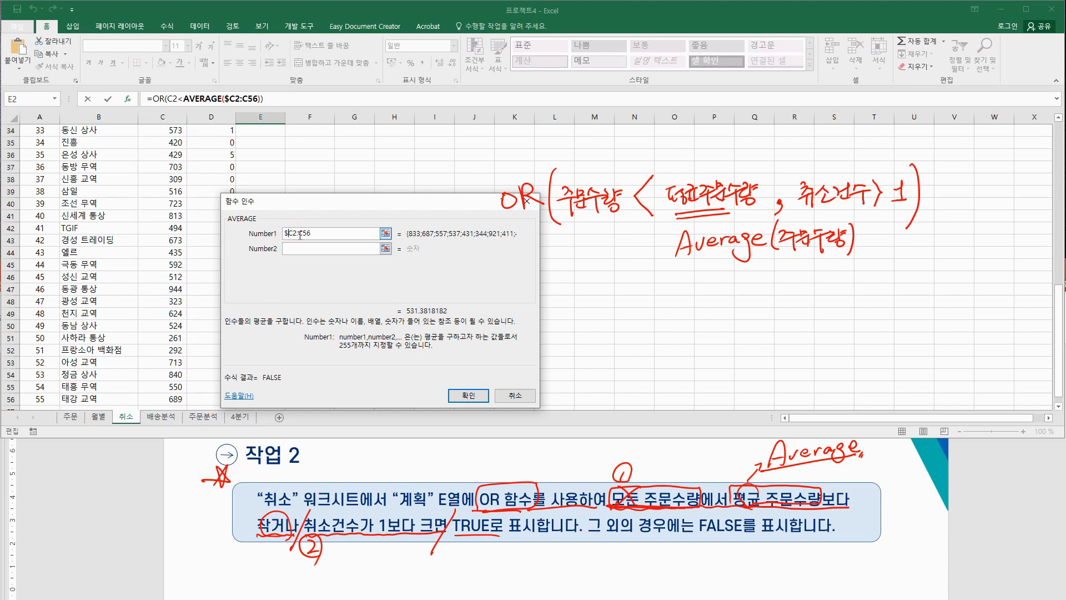
left_click(292, 233)
type("$")
left_click(305, 232)
type("$")
left_click(312, 233)
type("$C$")
left_click(160, 98)
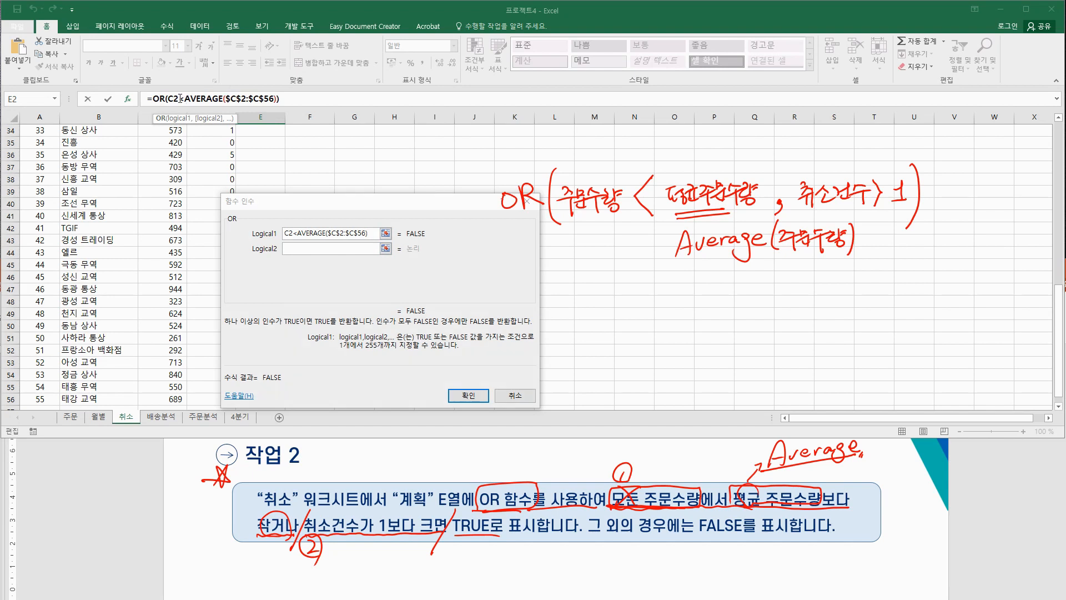
Step: Set the second OR condition to D2>1 and finish the formula so E2 returns TRUE
left_click(311, 249)
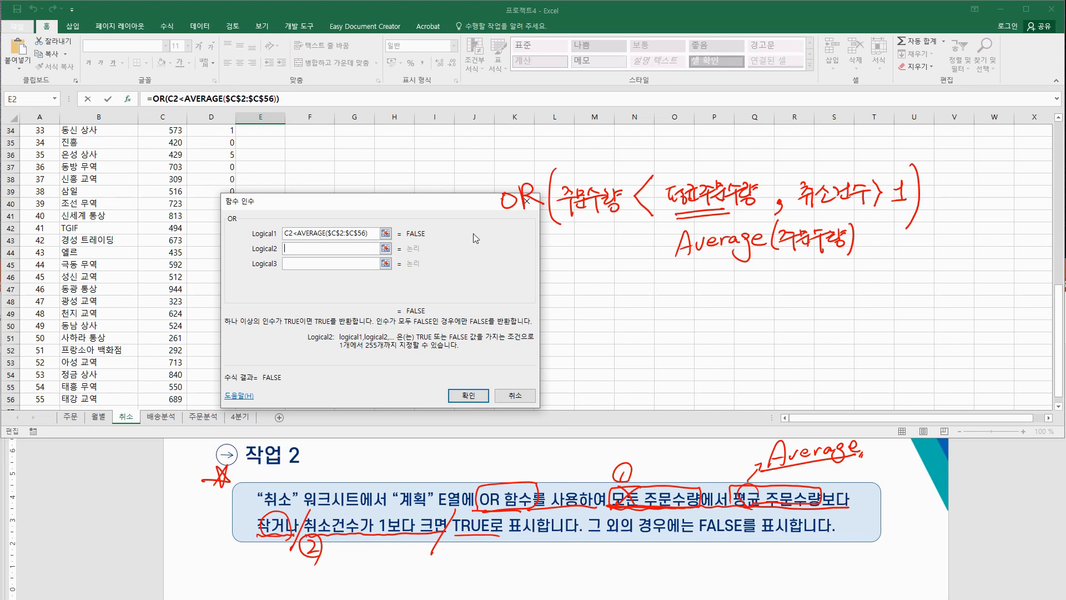
scroll(157, 172, "up", 9)
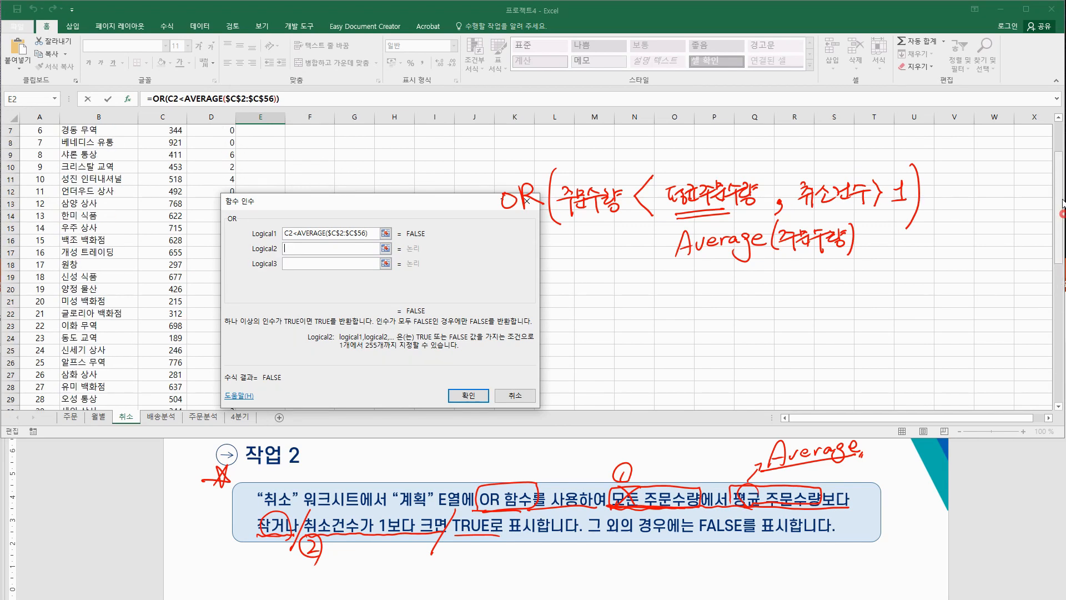
left_click_drag(1061, 211, 1060, 178)
left_click(226, 143)
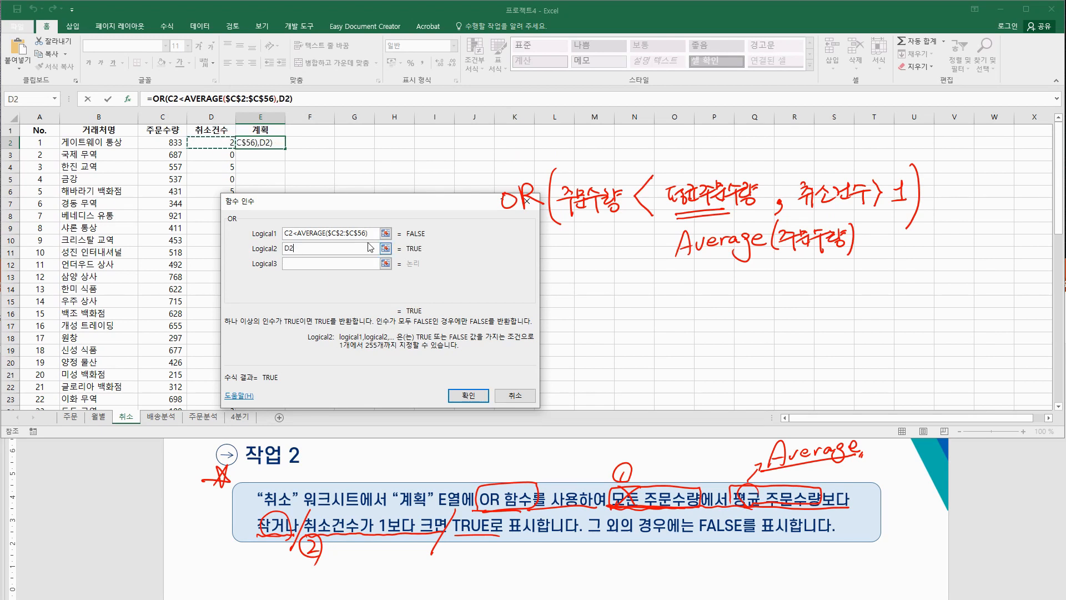
type(">1")
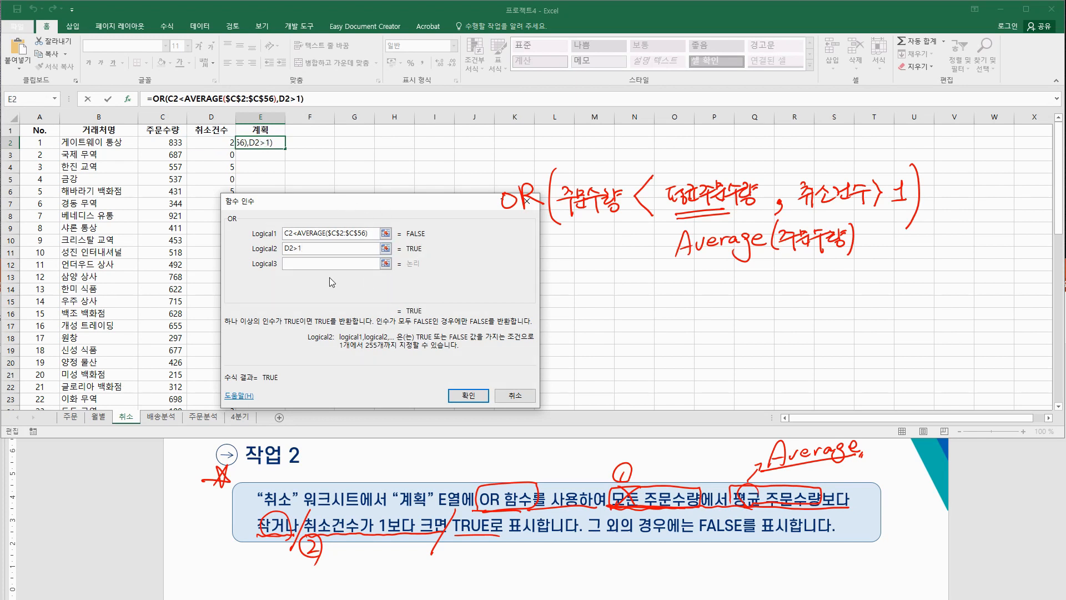
left_click(468, 396)
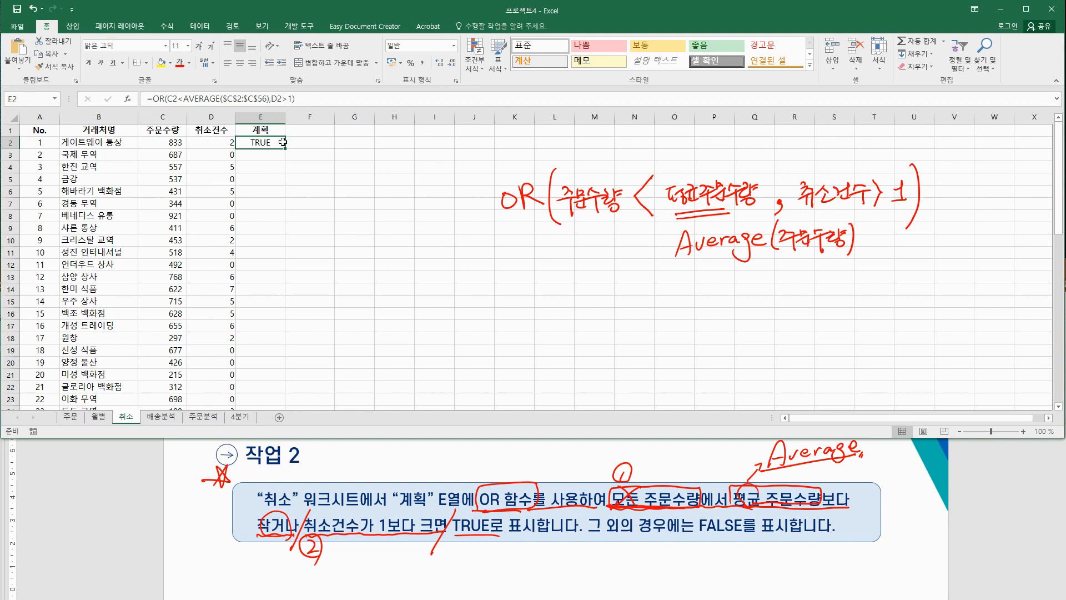
left_click(284, 149)
double_click(284, 149)
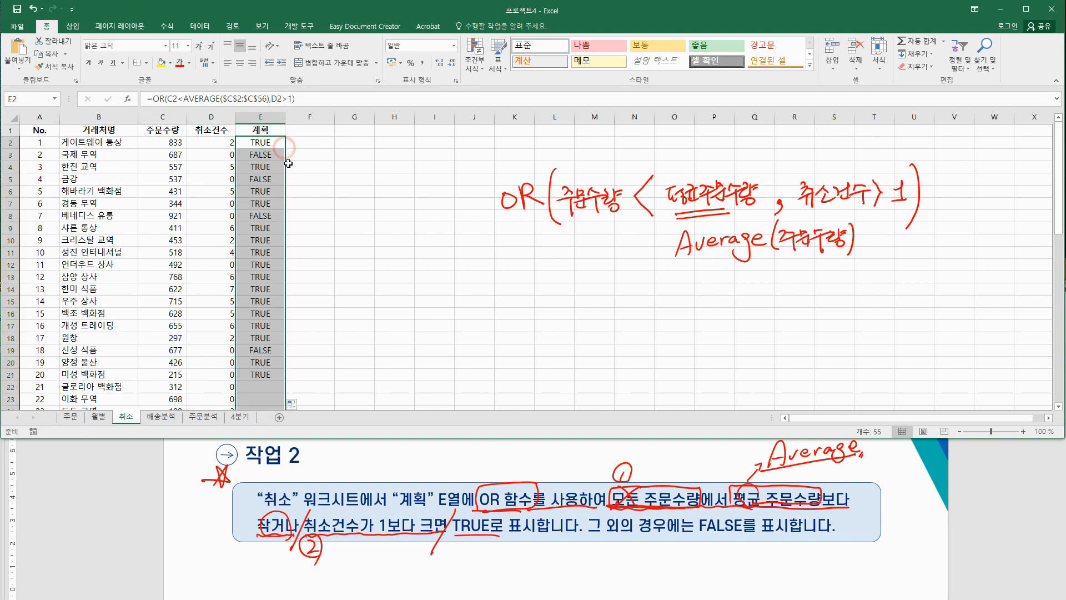
left_click(323, 209)
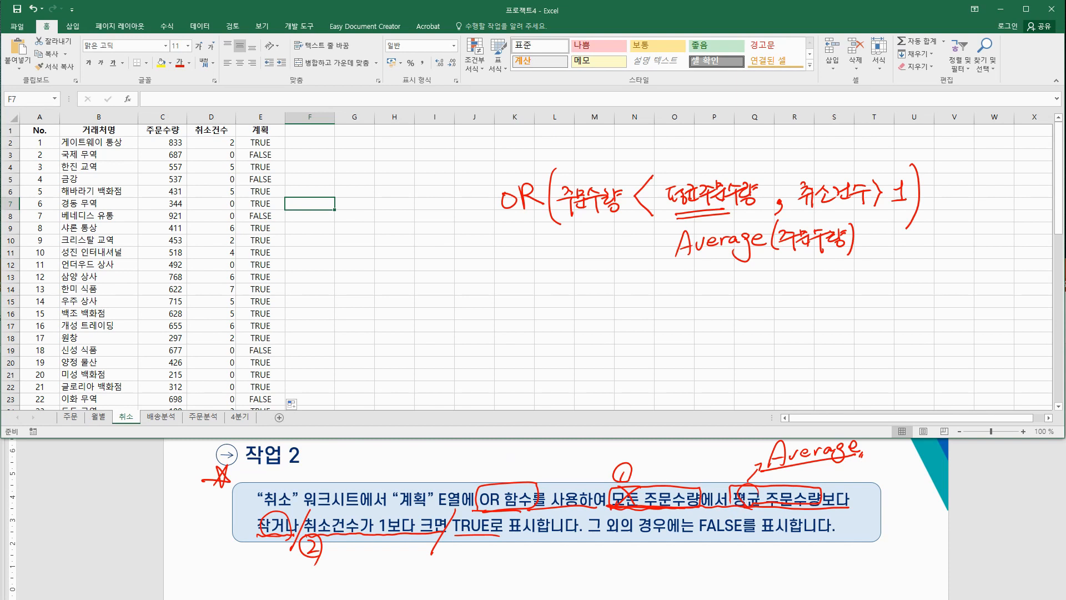
key("ctrl+shift+5")
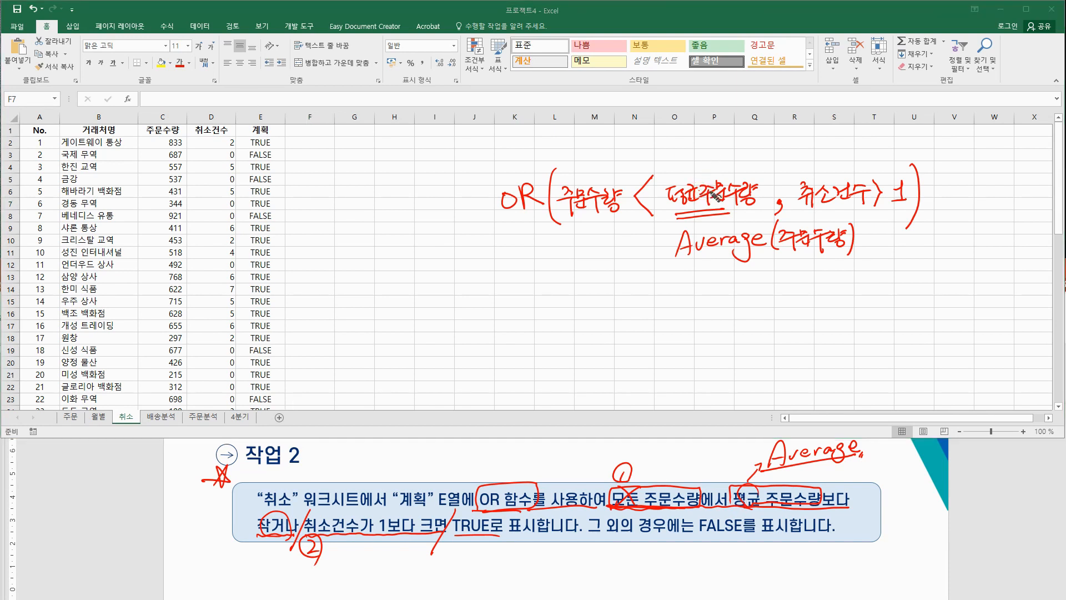
key("ctrl+shift+7")
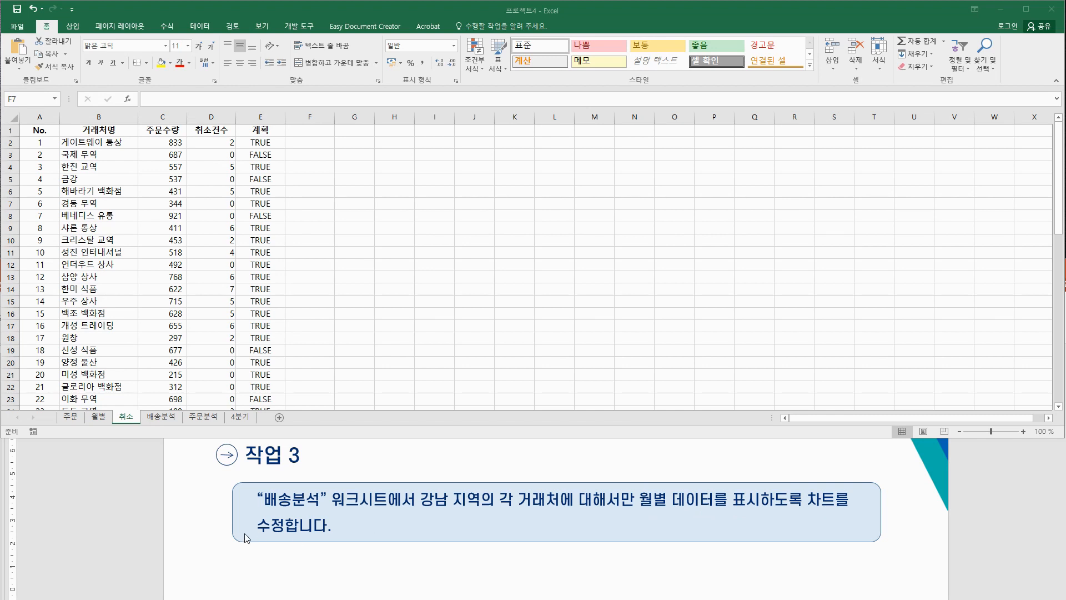
Step: On the 배송분석 sheet, filter the pivot chart's 지역 field to 강남 only
left_click(162, 417)
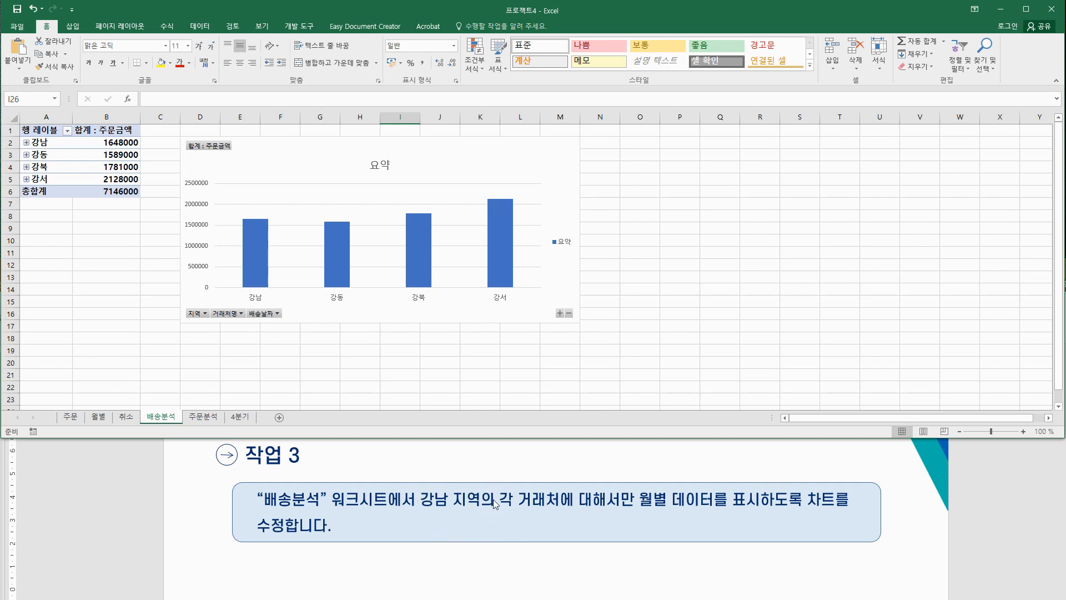
left_click(206, 314)
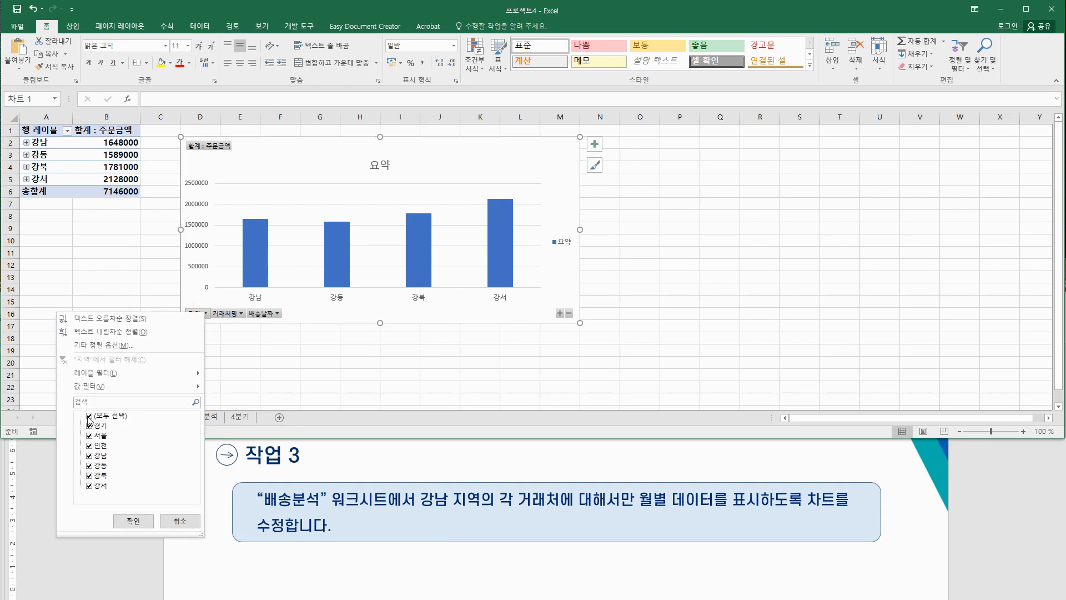
left_click(89, 416)
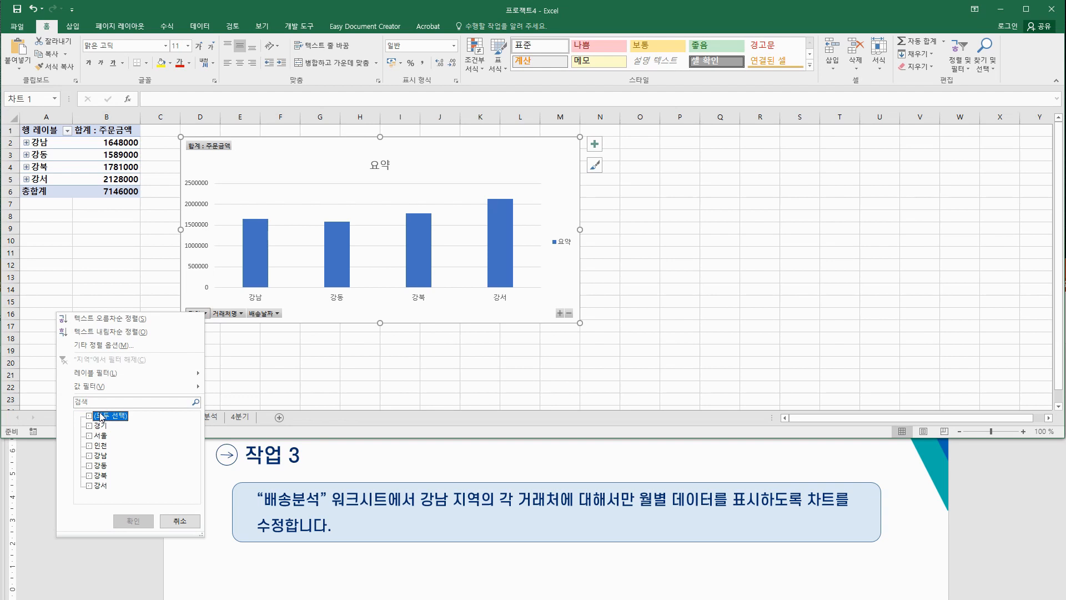
left_click(89, 455)
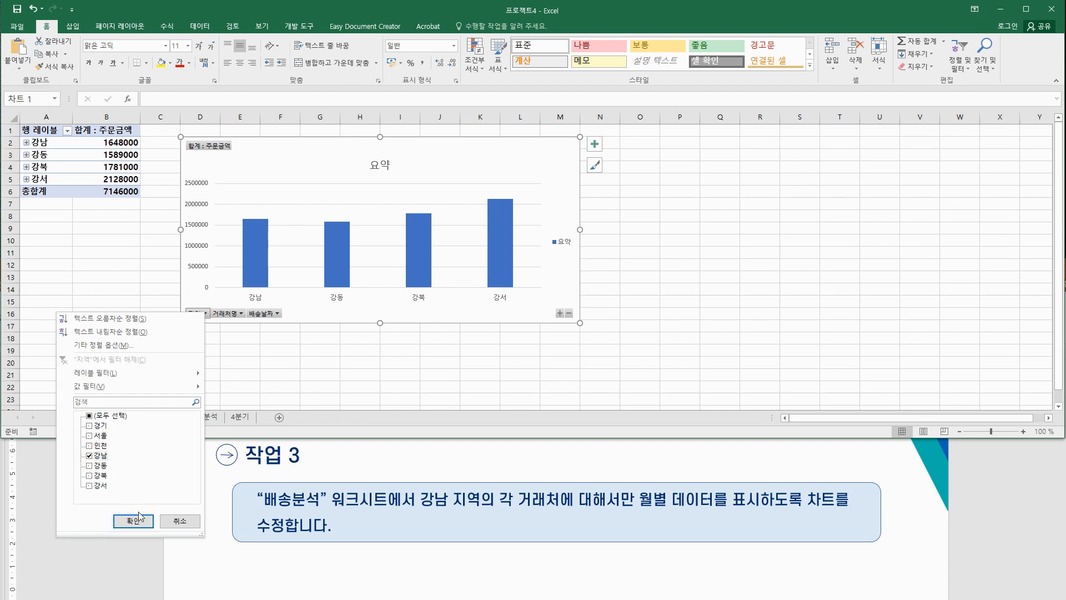
left_click(134, 521)
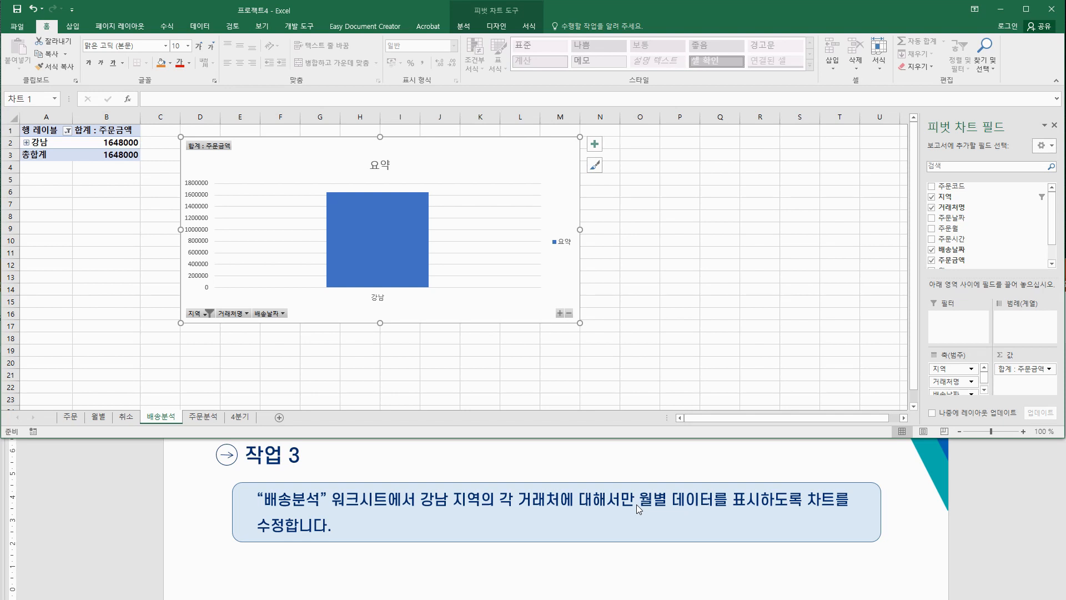
Step: Expand the entire field on the chart's category axis to list every 강남 client
left_click(377, 298)
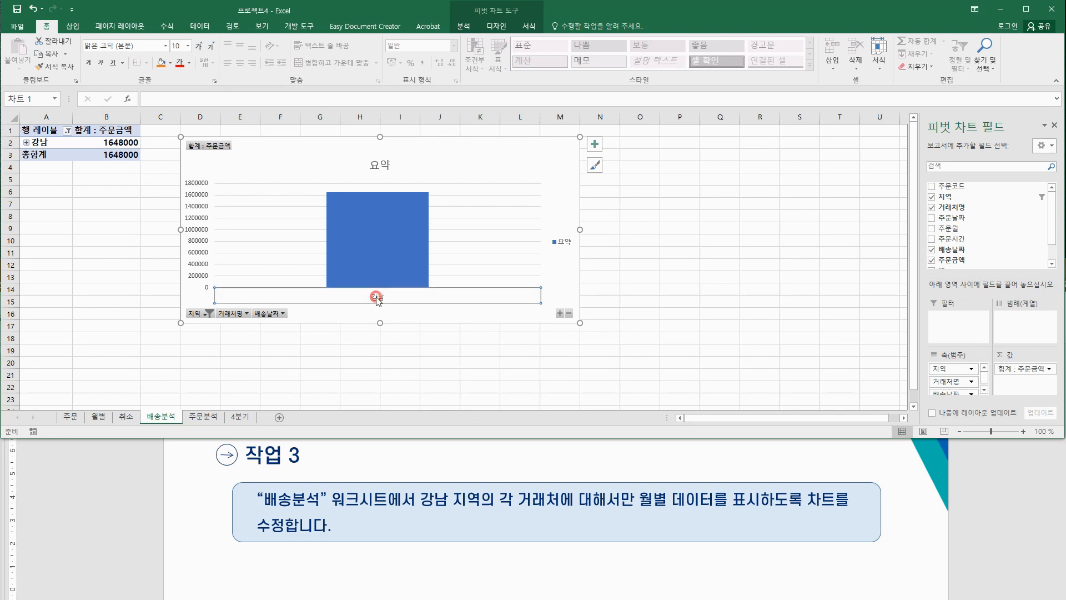
right_click(377, 297)
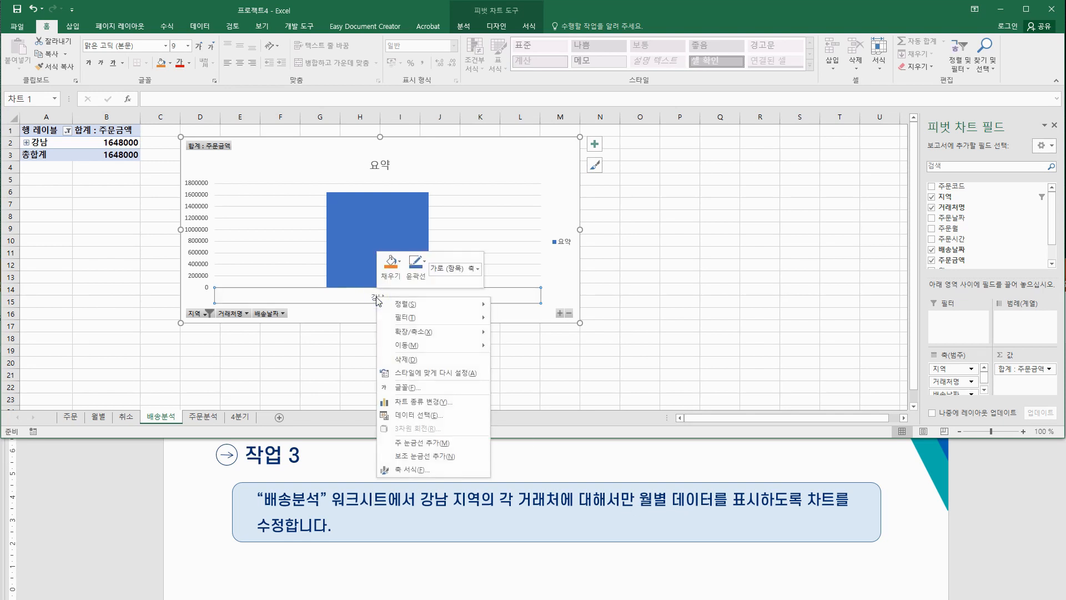
mouse_move(444, 332)
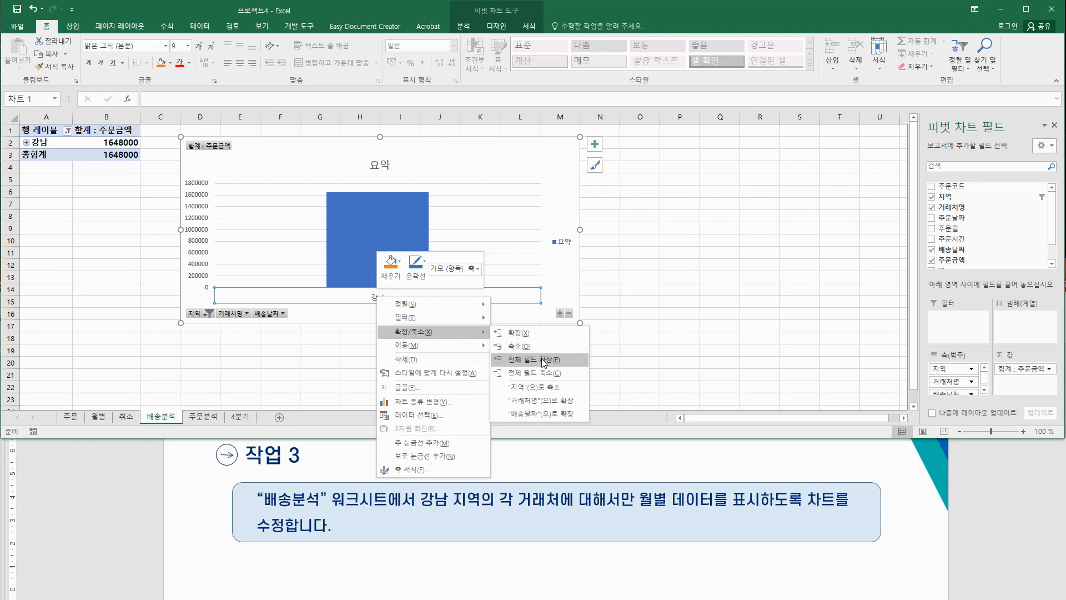
left_click(543, 361)
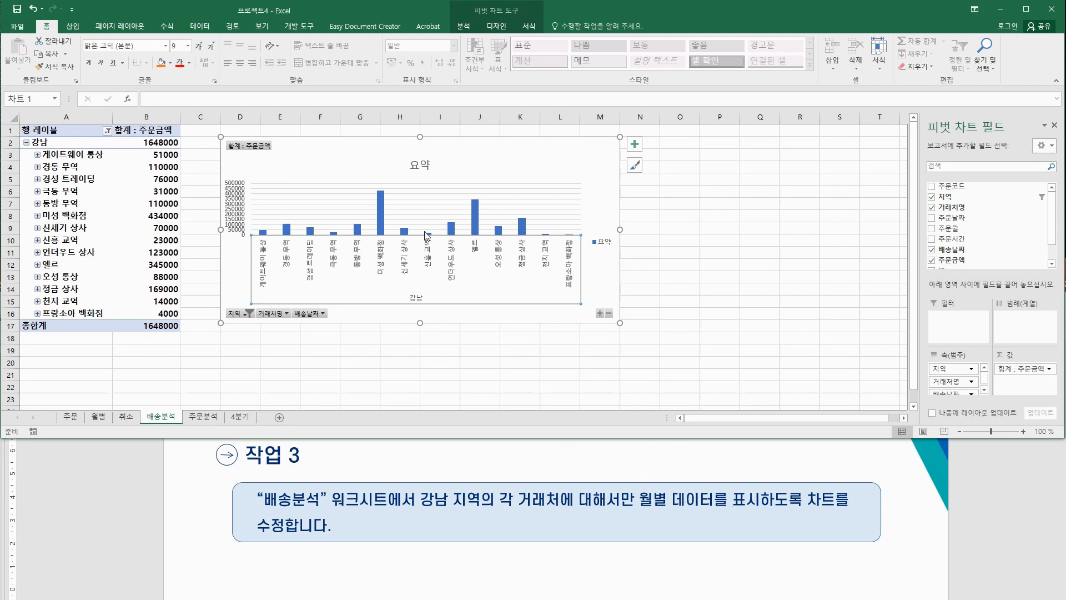
Step: Expand the axis again so each client shows its individual delivery dates
right_click(451, 257)
mouse_move(500, 291)
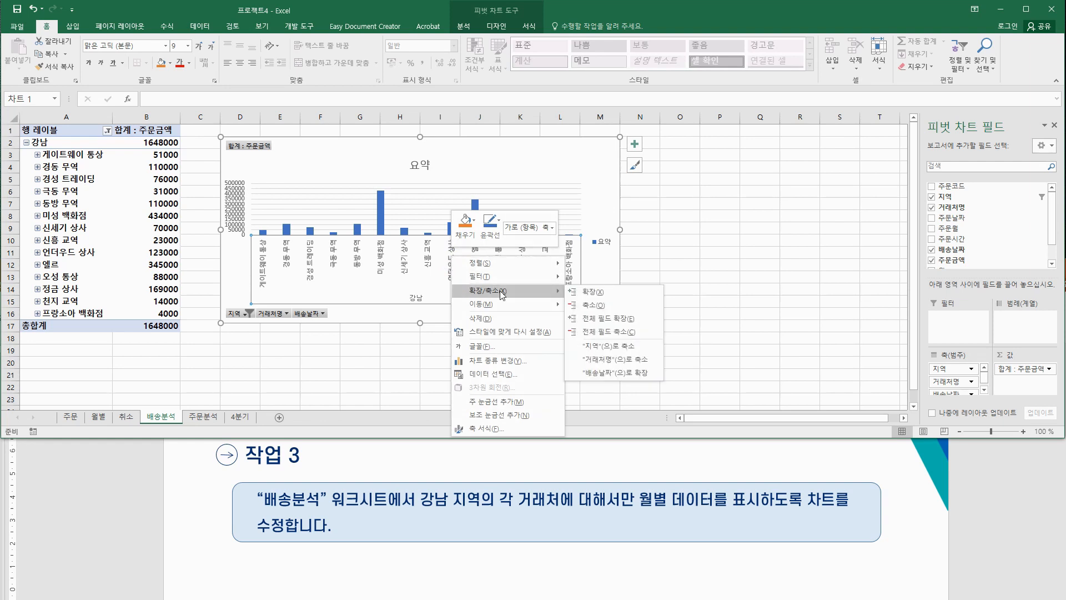
left_click(628, 319)
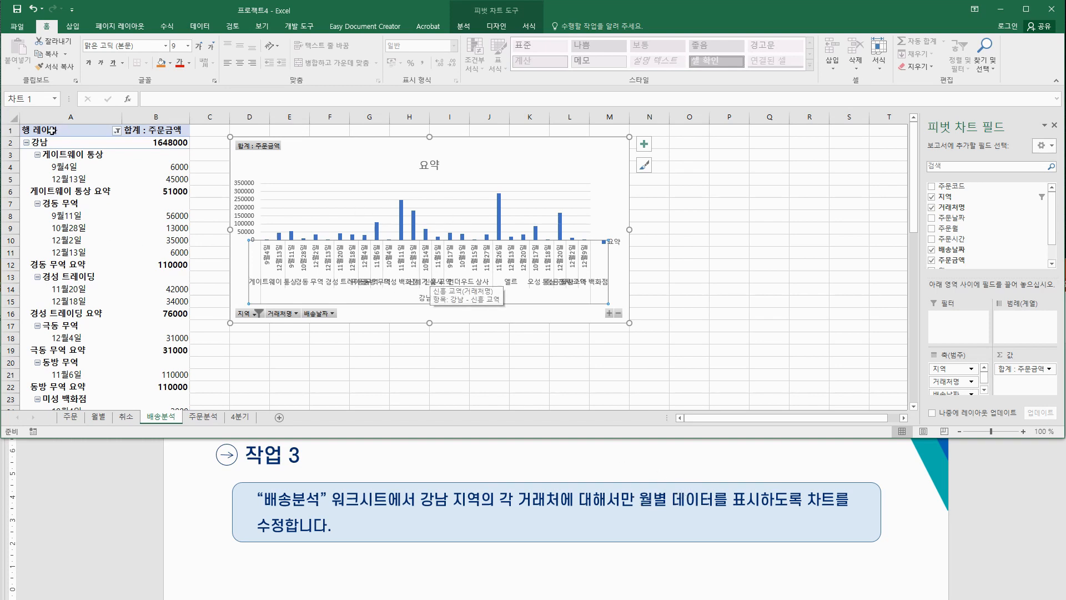
Step: Group the pivot table's delivery dates by 월 (month)
left_click(68, 216)
right_click(68, 216)
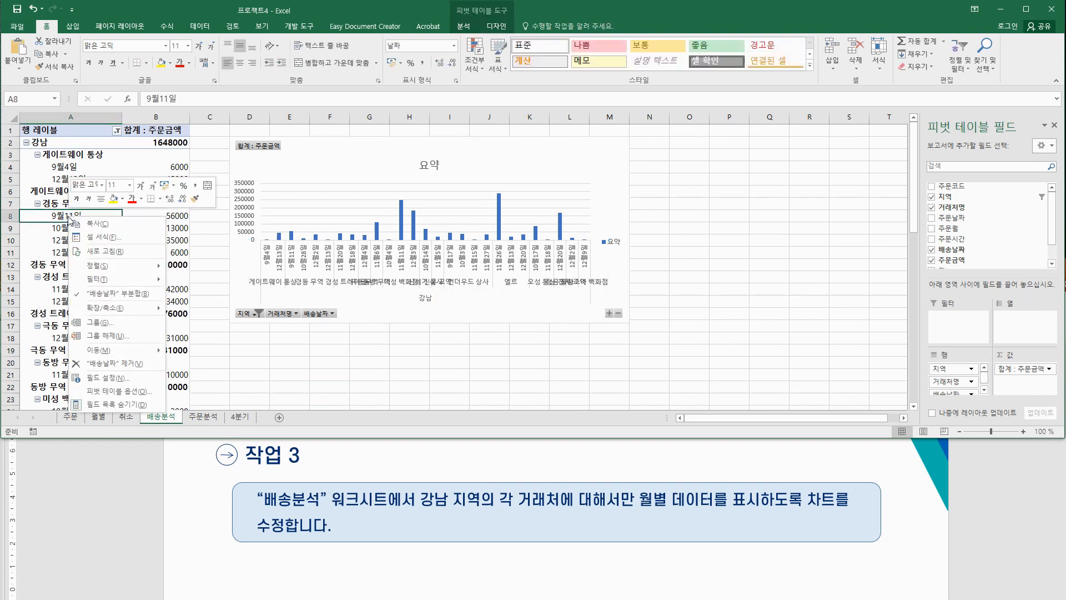
left_click(114, 323)
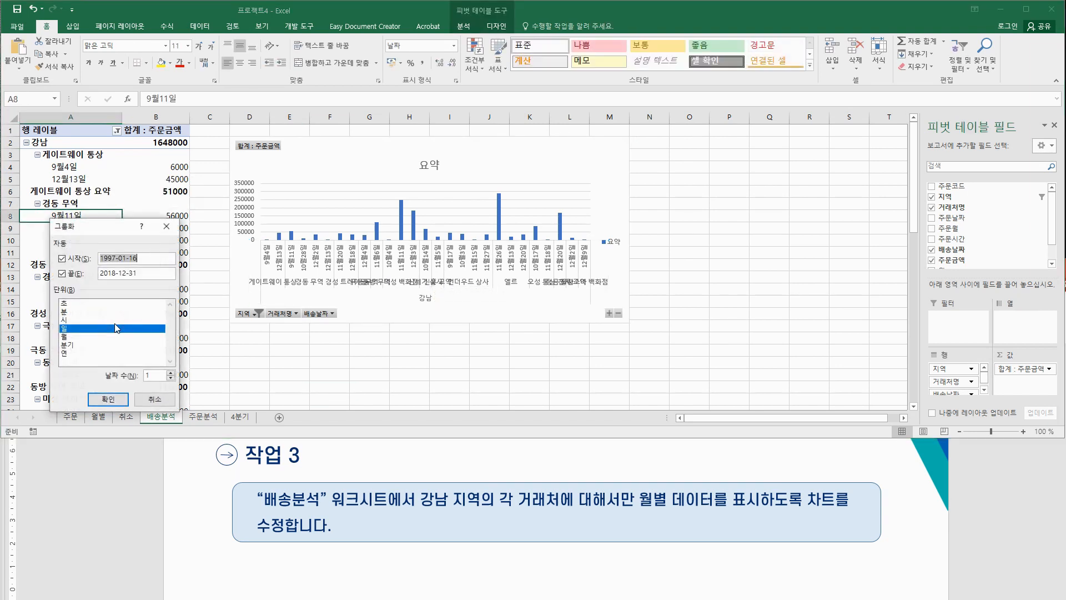
left_click(70, 337)
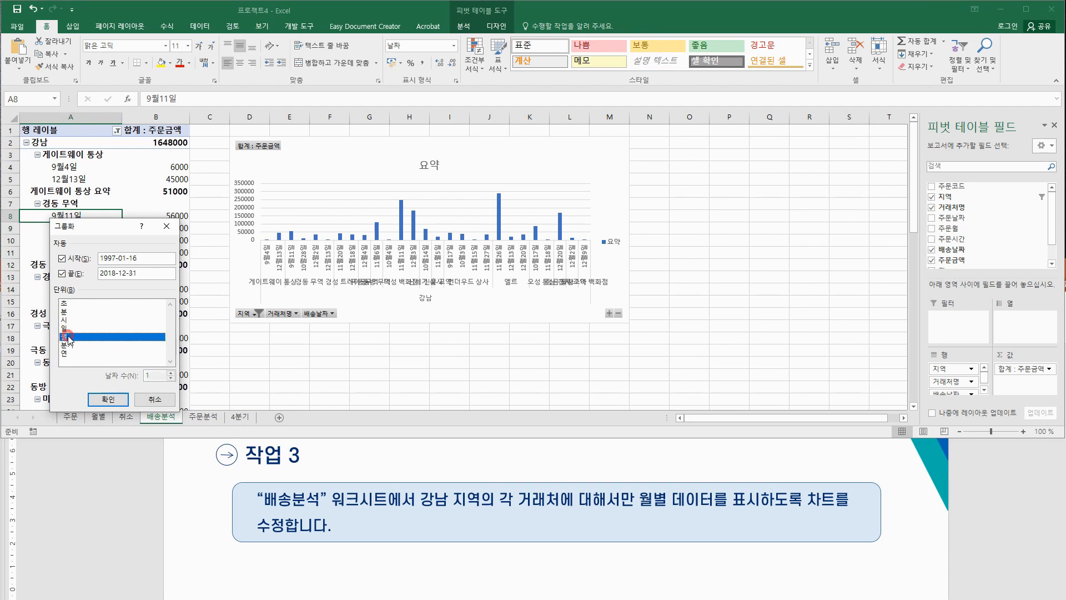
left_click(107, 400)
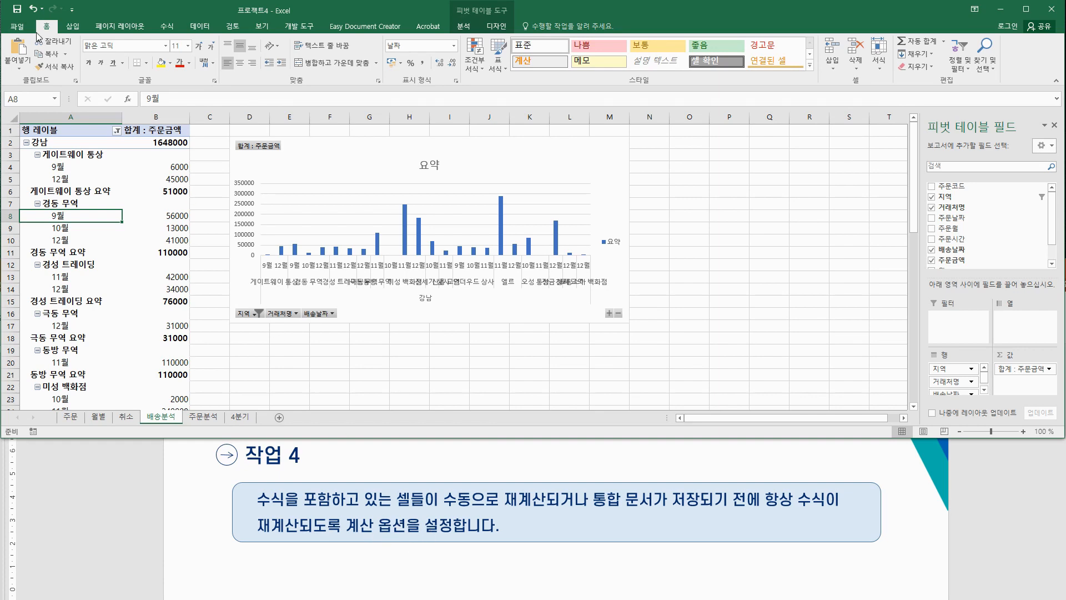
Step: In Excel Options 수식, set workbook calculation to 수동, keeping recalculation before saving
left_click(20, 27)
left_click(22, 336)
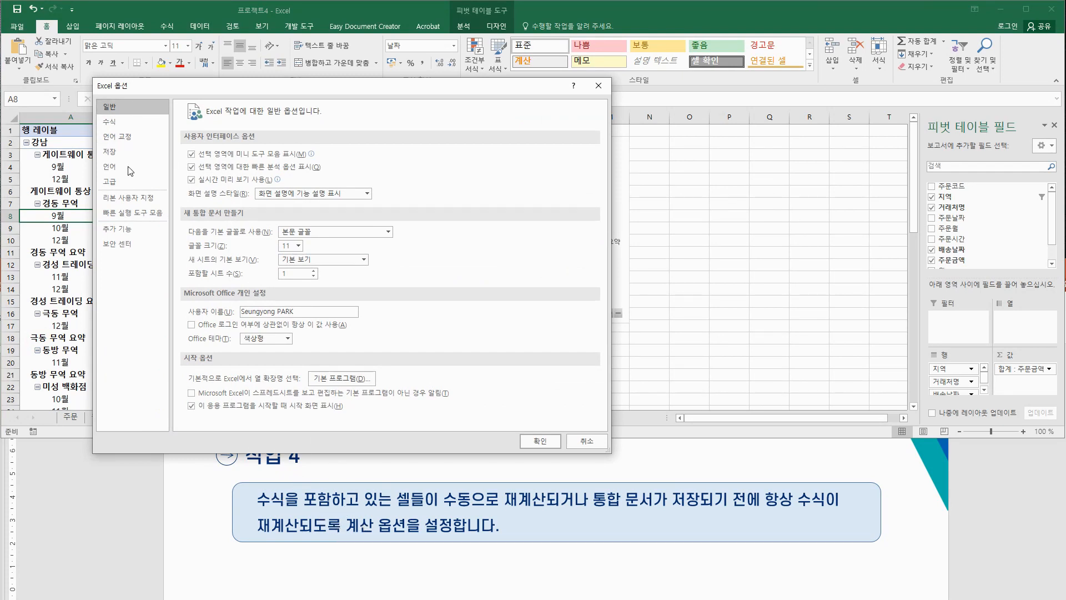
left_click(130, 121)
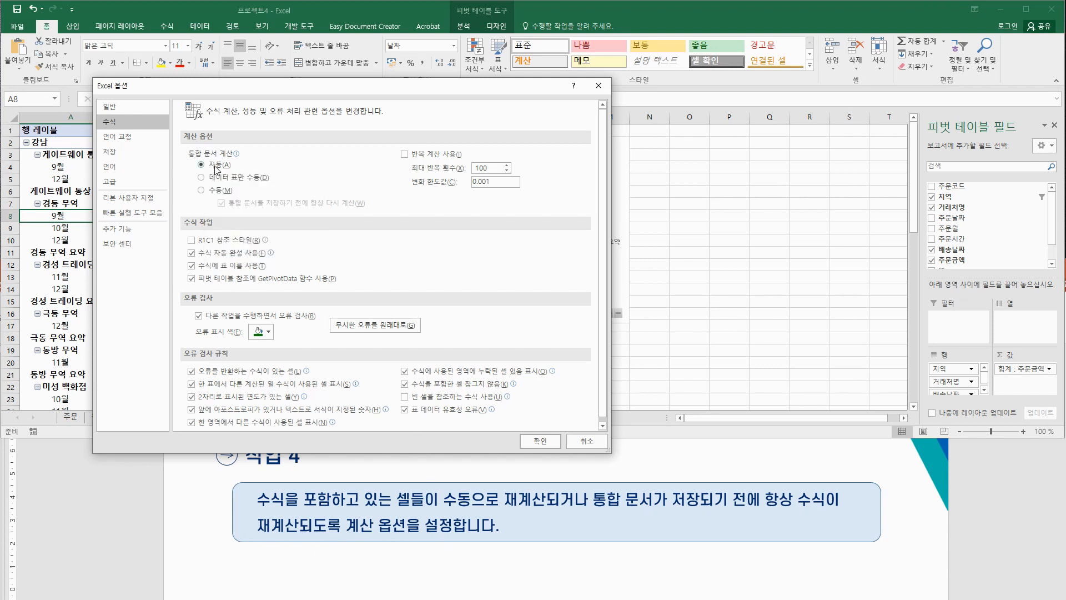
left_click(201, 190)
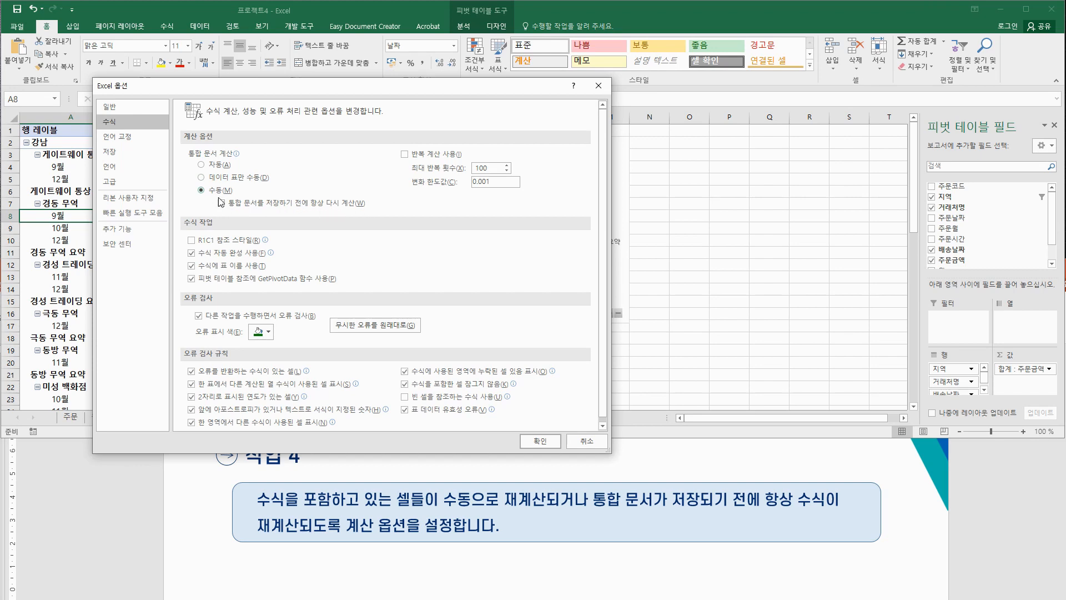
left_click(537, 439)
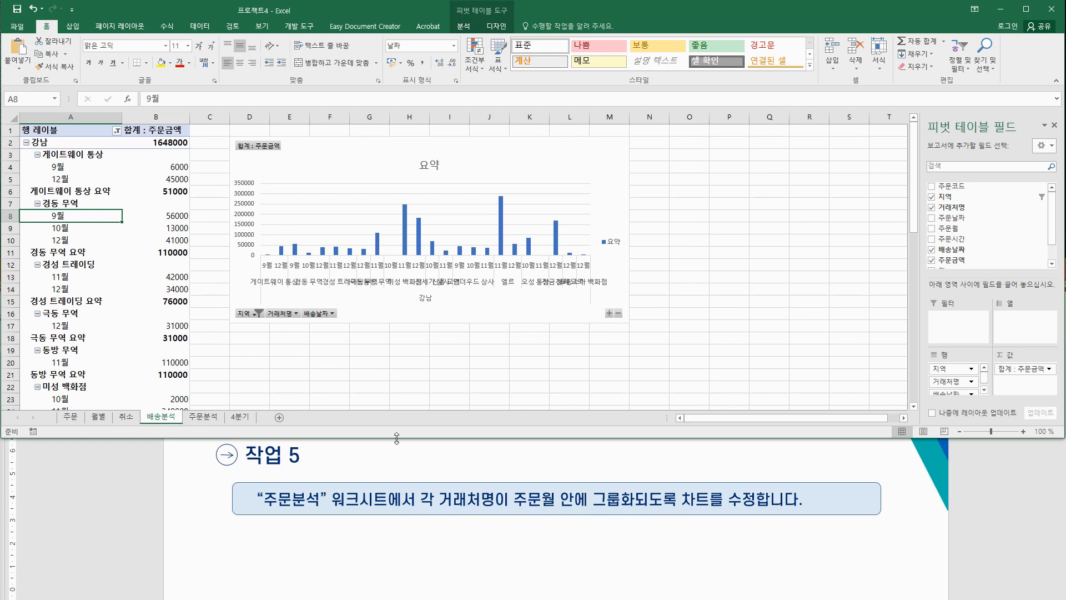
Step: On the 주문분석 sheet, move 거래처명 below 주문월 in Rows so clients nest under each month
left_click(213, 418)
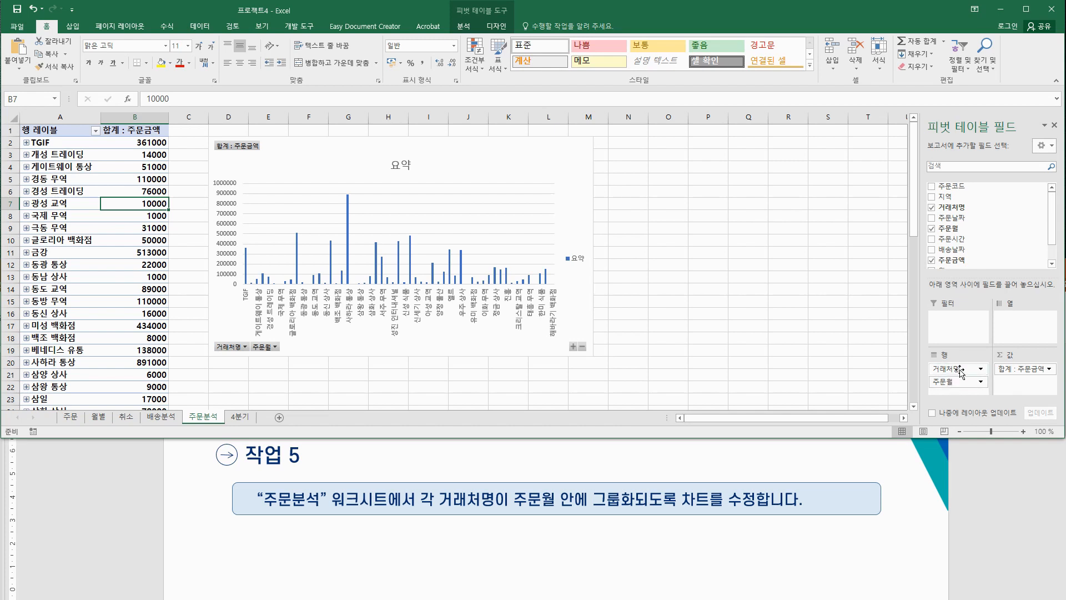
left_click_drag(961, 373, 960, 391)
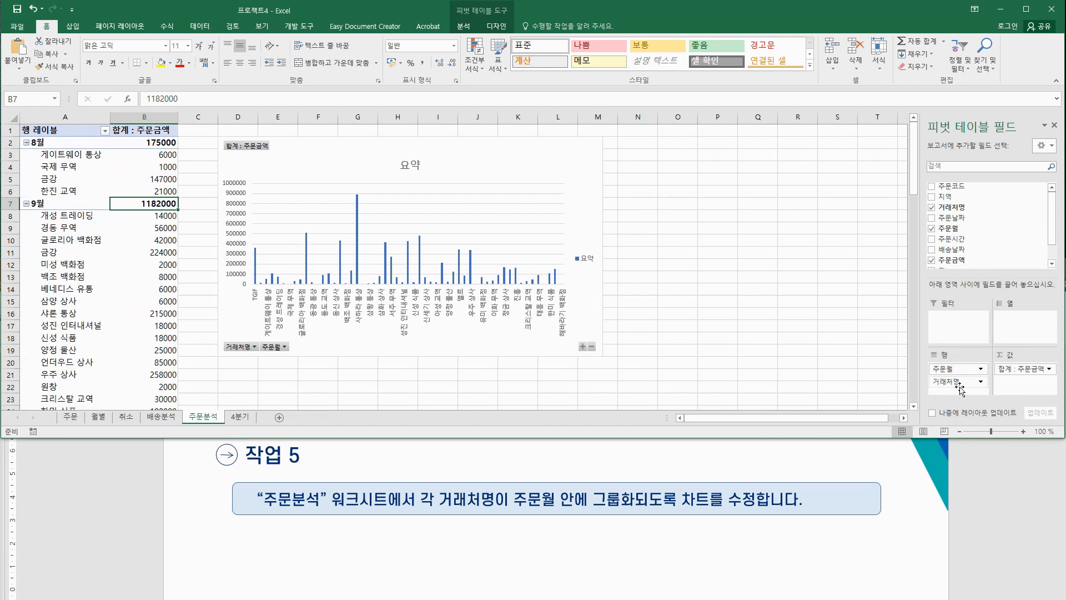